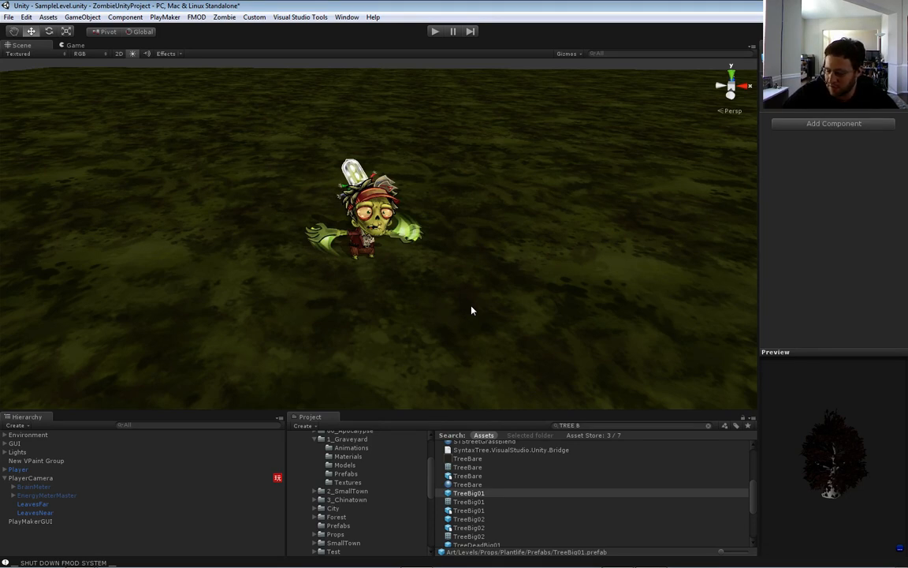
# Search the project assets for "house" and look through the results down to the HouseSmTown models
pyautogui.keyDown('alt'); pyautogui.moveTo(472, 309); pyautogui.dragTo(454, 300); pyautogui.keyUp('alt')
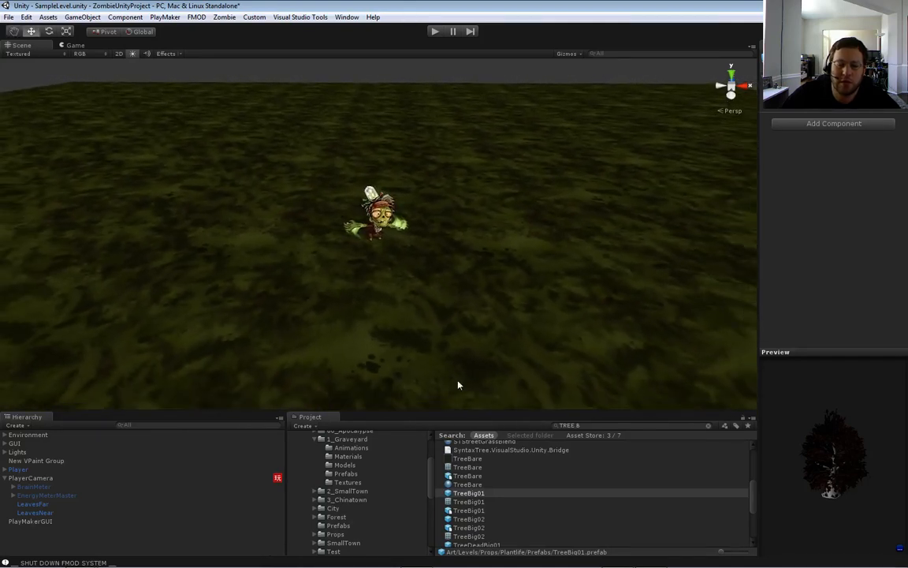
pyautogui.scroll(3, 504, 473)
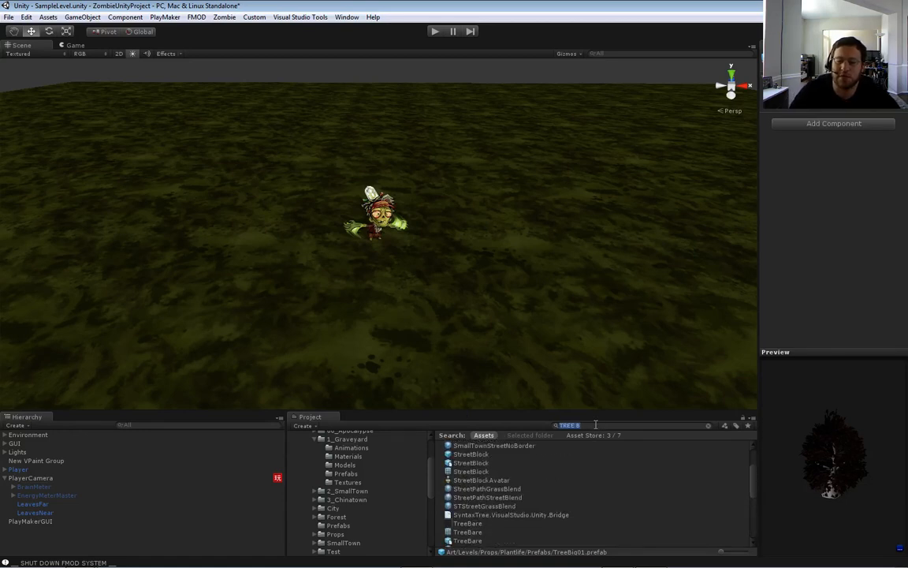
pyautogui.write('house')
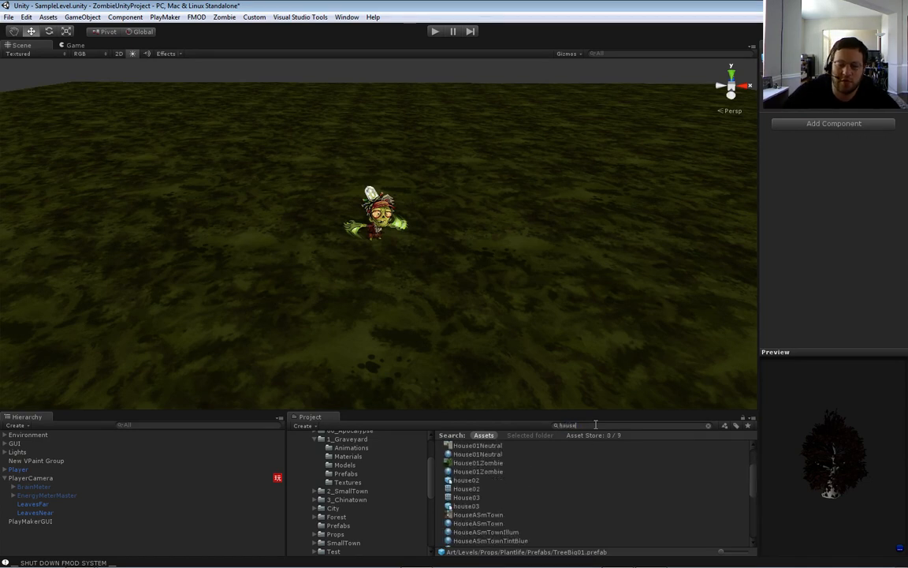
pyautogui.scroll(-2, 510, 489)
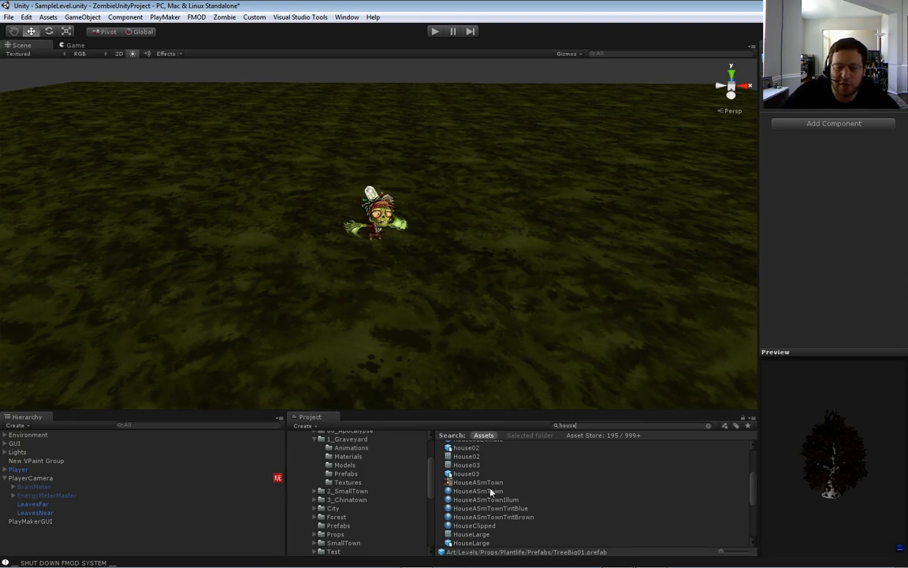
pyautogui.scroll(-4, 490, 492)
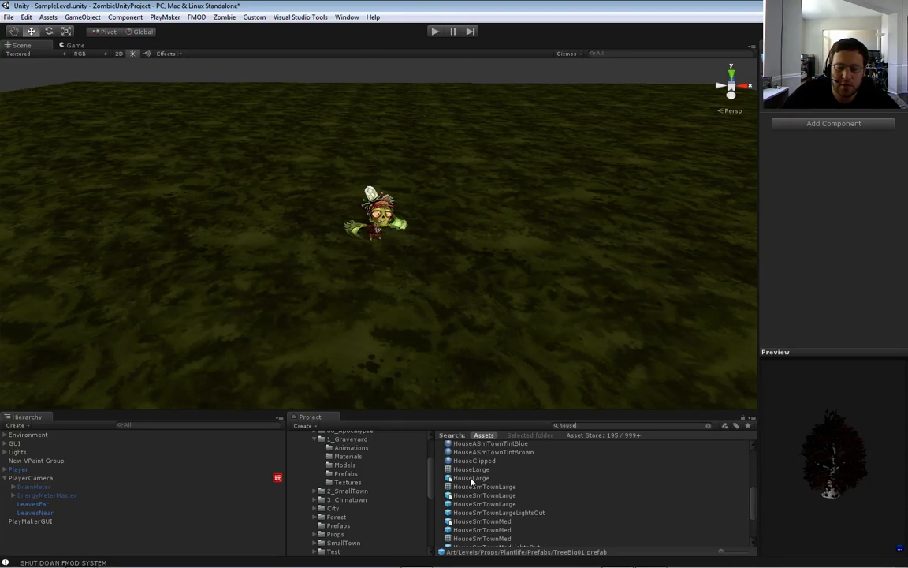
pyautogui.moveTo(480, 495); pyautogui.dragTo(265, 247)
pyautogui.moveTo(272, 282); pyautogui.dragTo(272, 280)
pyautogui.scroll(-6, 272, 279)
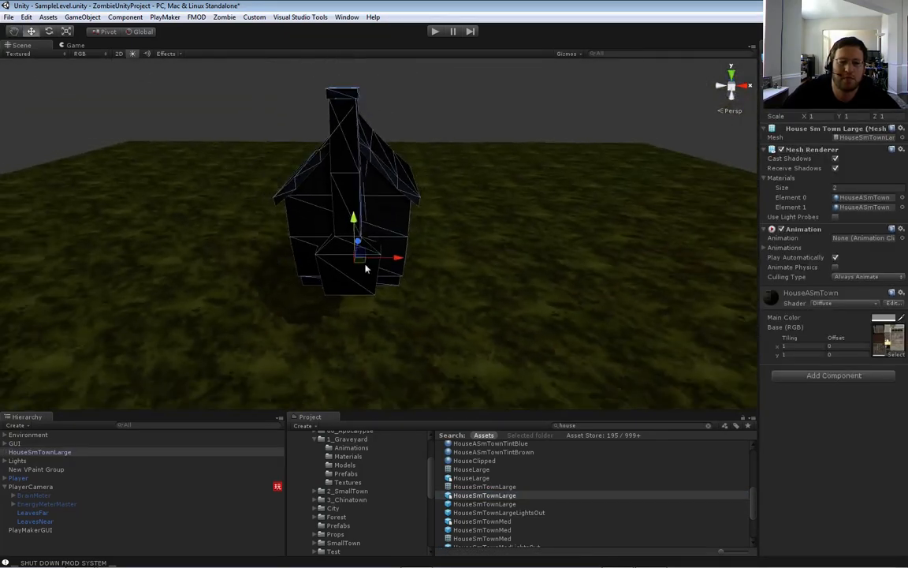
pyautogui.moveTo(398, 261); pyautogui.dragTo(40, 284)
pyautogui.press('e')
pyautogui.press('w')
pyautogui.moveTo(223, 237); pyautogui.dragTo(244, 301)
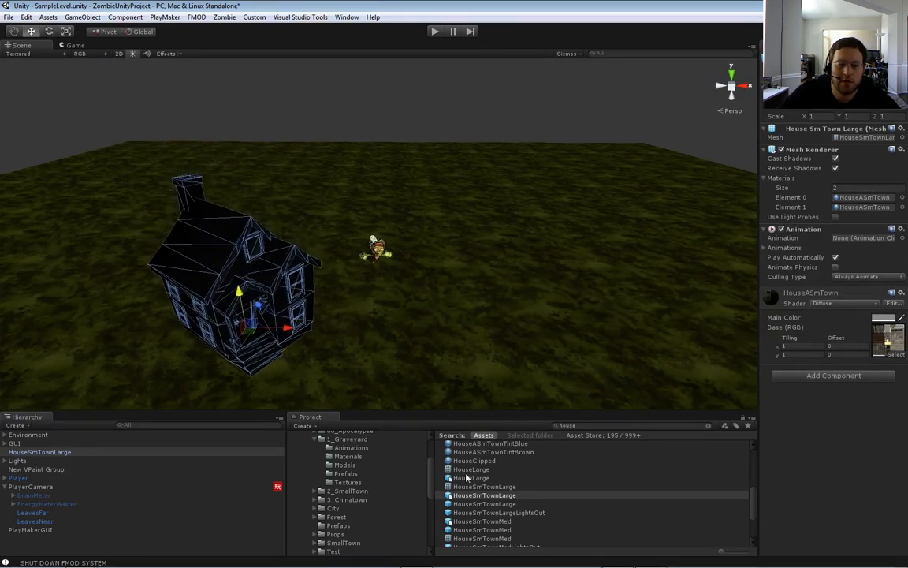
pyautogui.scroll(-2, 466, 477)
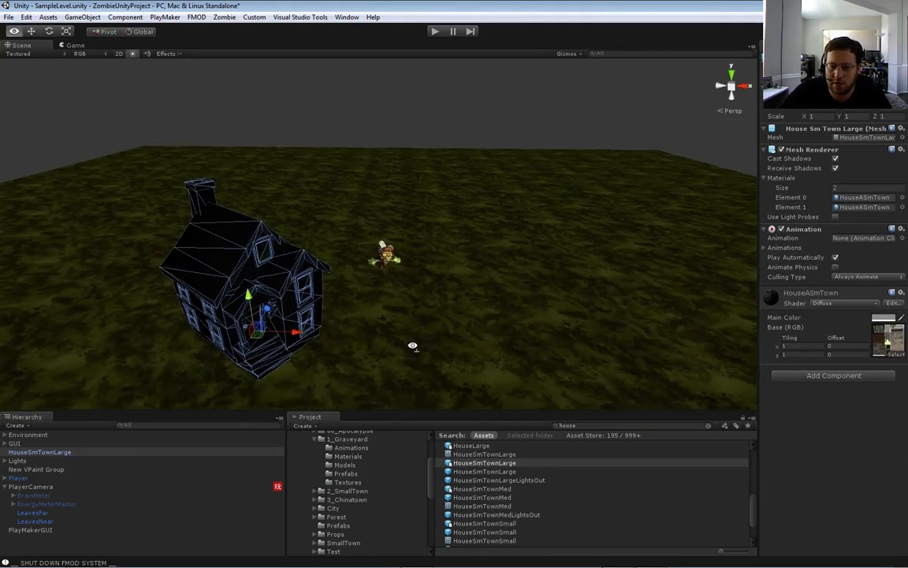
pyautogui.press('Delete')
# Place the HouseSmTownLarge prefab with its window lights in the scene, turn its front outward and move it clear of the zombie
pyautogui.moveTo(483, 471); pyautogui.dragTo(316, 303)
pyautogui.press('f')
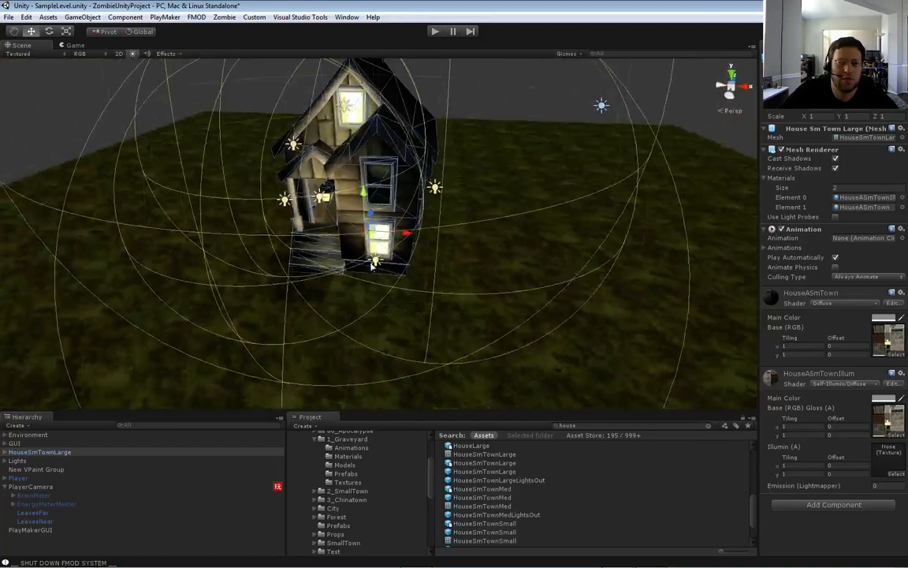
pyautogui.moveTo(372, 227); pyautogui.dragTo(403, 116)
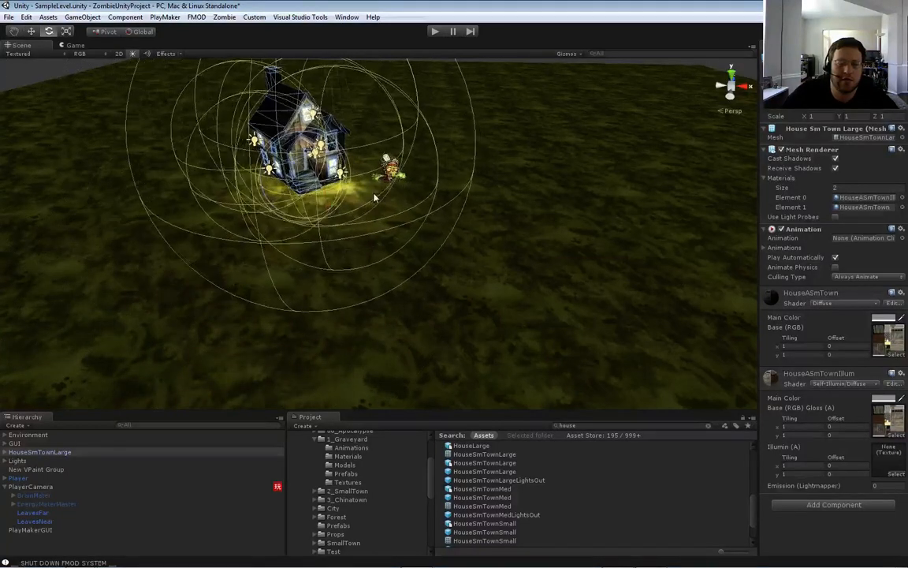
pyautogui.moveTo(375, 197); pyautogui.dragTo(389, 213, button='right')
pyautogui.press('w')
pyautogui.press('s')
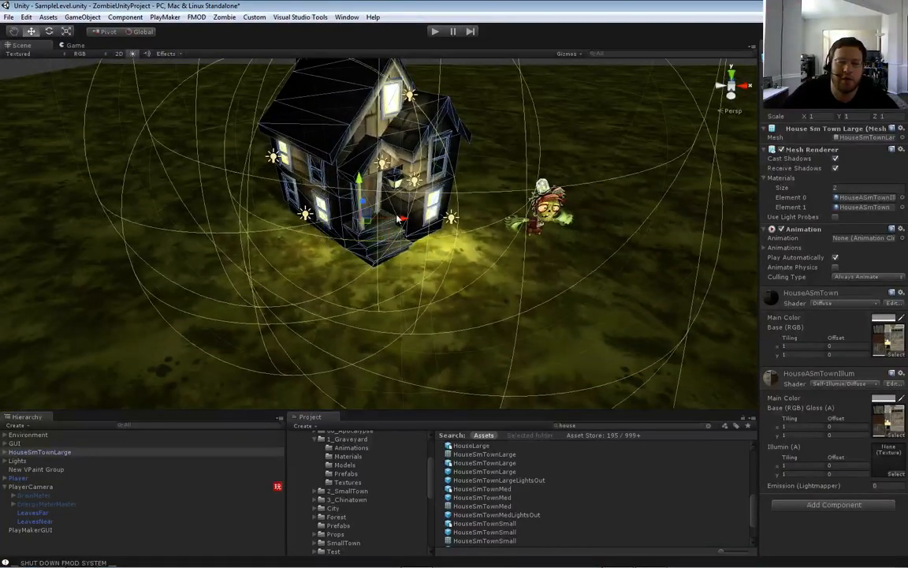
pyautogui.moveTo(398, 219); pyautogui.dragTo(361, 192)
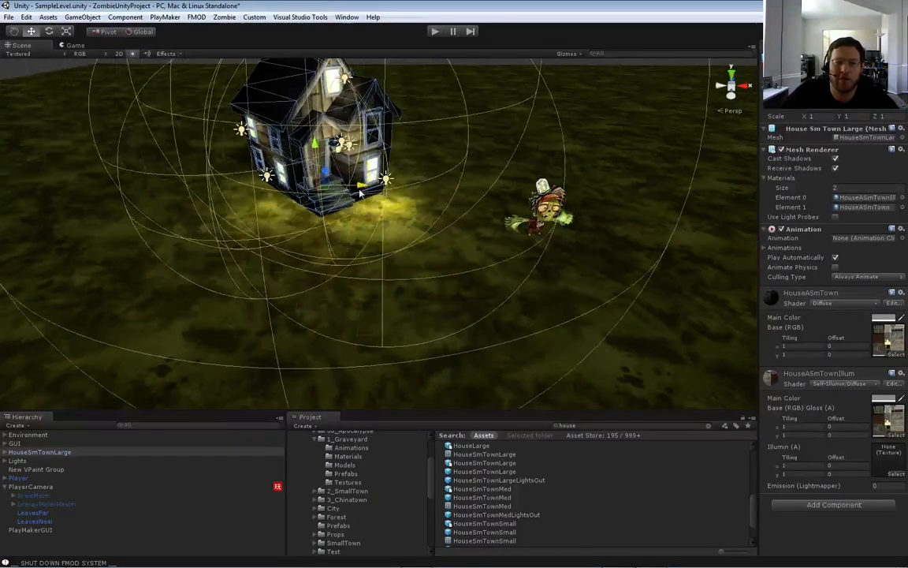
# Rotate the large house slightly about its vertical axis and frame it to check its orientation
pyautogui.press('e')
pyautogui.moveTo(306, 201); pyautogui.dragTo(340, 204)
pyautogui.press('s')
pyautogui.moveTo(453, 238)
pyautogui.mouseDown(button='right')
pyautogui.moveTo(438, 247)
pyautogui.moveTo(453, 253)
pyautogui.mouseUp(button='right')
pyautogui.press('w')
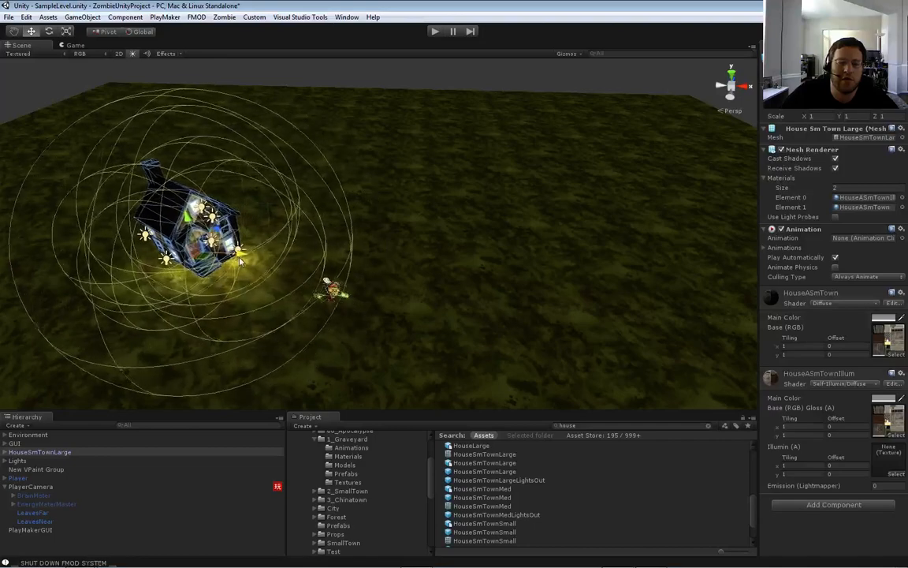
pyautogui.press('f')
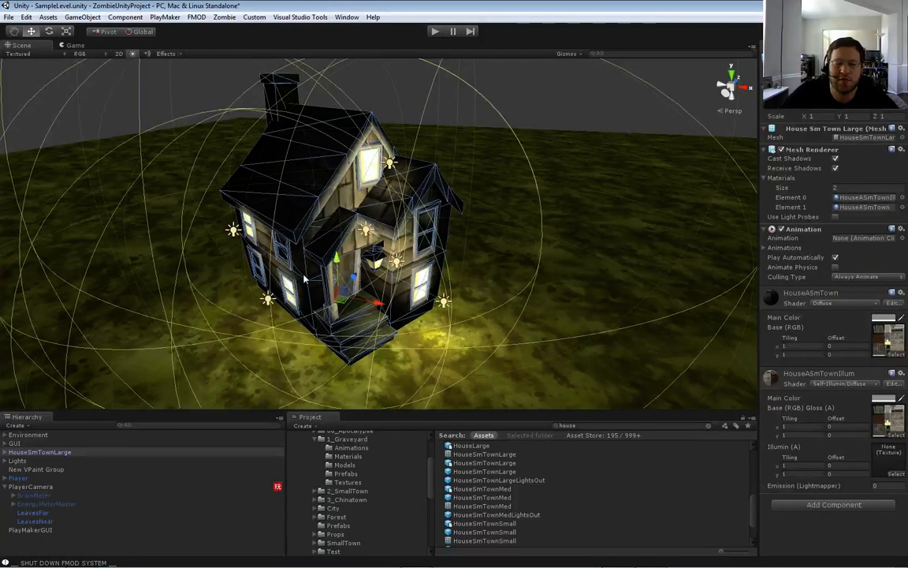
# Duplicate the large house, place the copy in front of the original and turn it slightly
pyautogui.press('s')
pyautogui.moveTo(303, 278); pyautogui.dragTo(370, 313, button='right')
pyautogui.press('w')
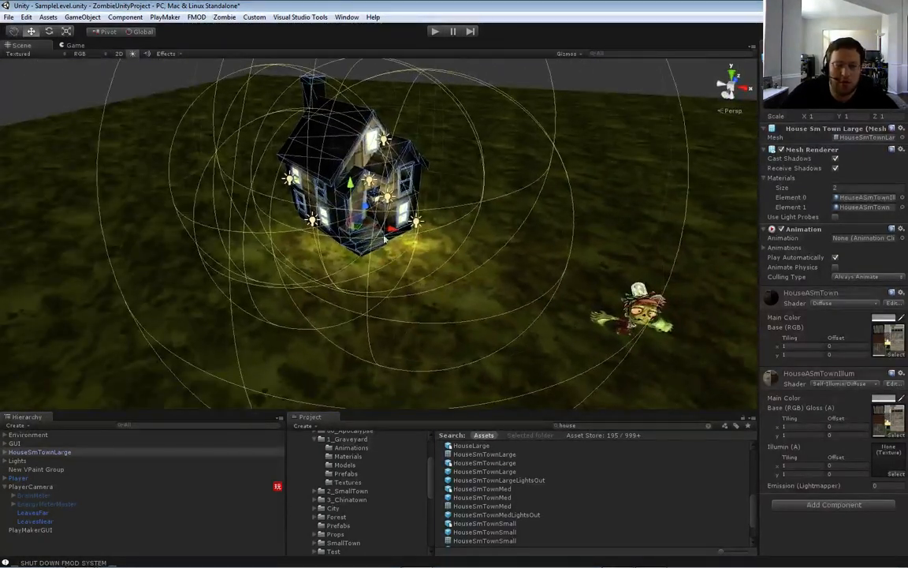
pyautogui.hotkey('ctrl', 'd')
pyautogui.moveTo(384, 239); pyautogui.dragTo(298, 343)
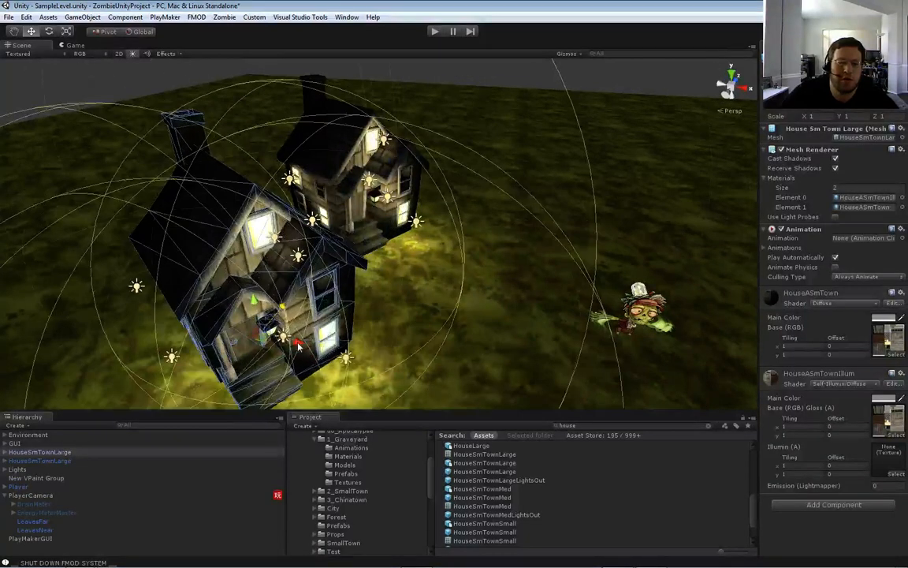
pyautogui.scroll(-5, 298, 342)
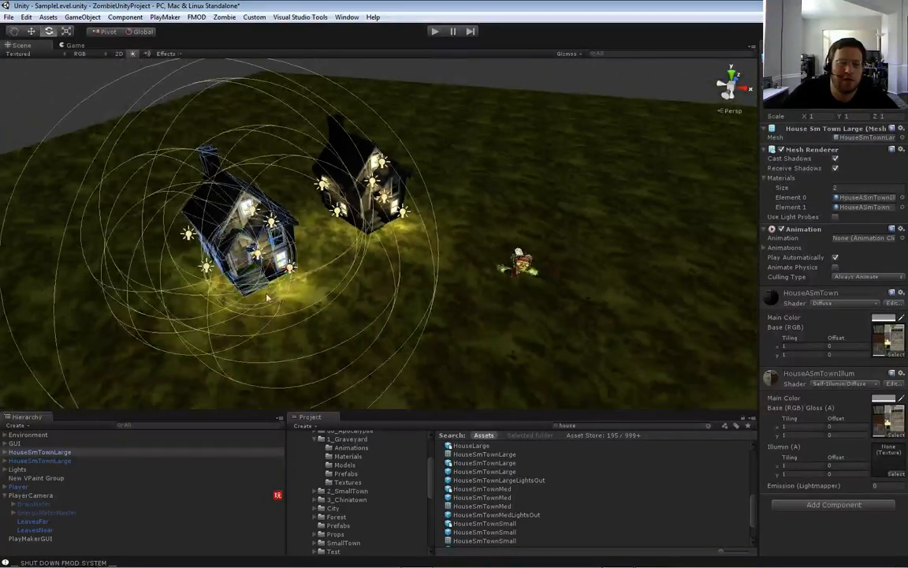
pyautogui.moveTo(258, 293); pyautogui.dragTo(290, 274)
pyautogui.press('w')
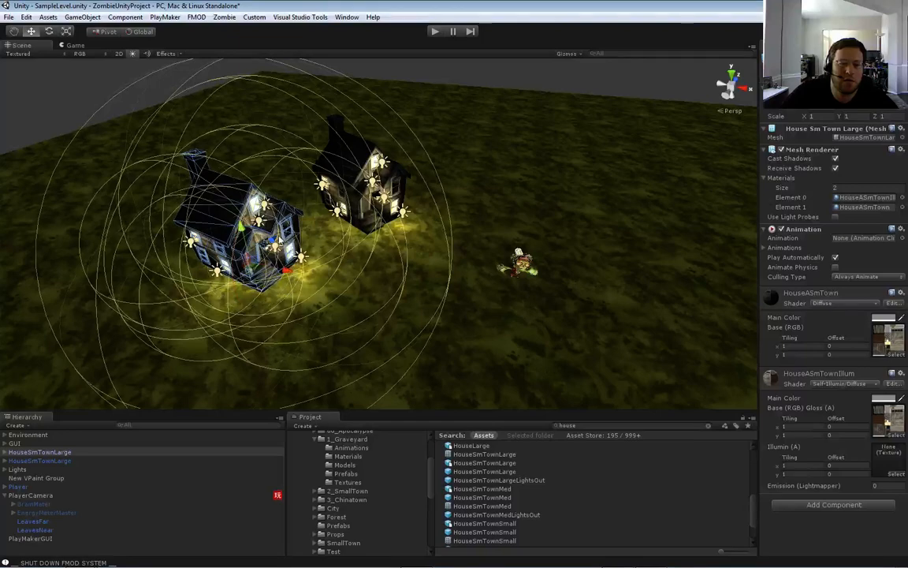
# Move the duplicated large house farther from the original, leaving a gap for another building, and adjust its rotation
pyautogui.moveTo(279, 240); pyautogui.dragTo(306, 317)
pyautogui.moveTo(404, 198); pyautogui.dragTo(277, 297)
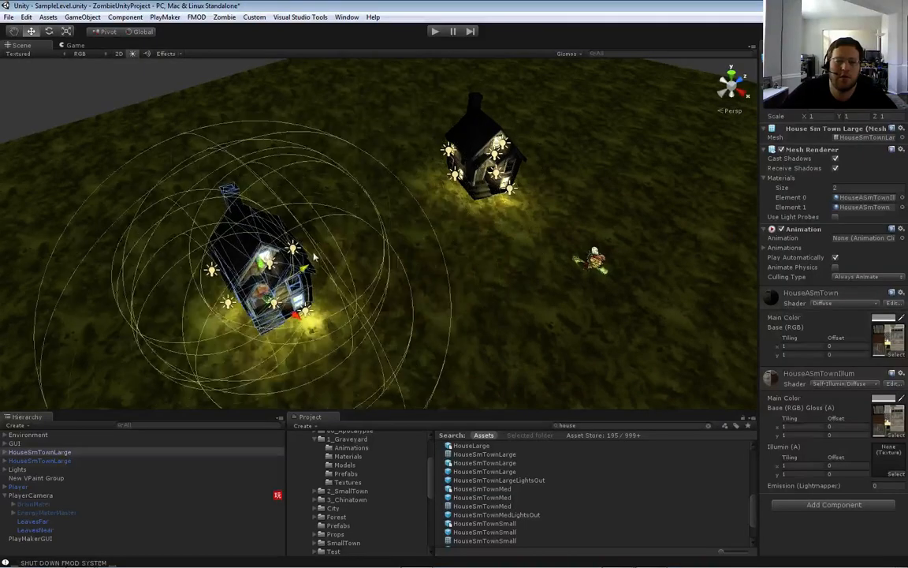
pyautogui.press('e')
pyautogui.keyDown('alt'); pyautogui.moveTo(306, 332); pyautogui.dragTo(271, 341); pyautogui.keyUp('alt')
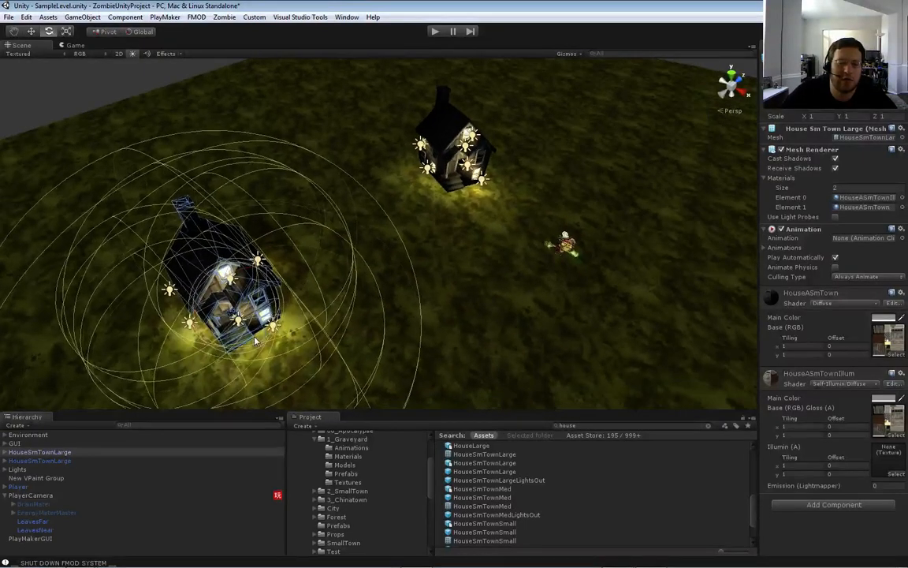
pyautogui.keyDown('alt'); pyautogui.moveTo(335, 345); pyautogui.dragTo(397, 300); pyautogui.keyUp('alt')
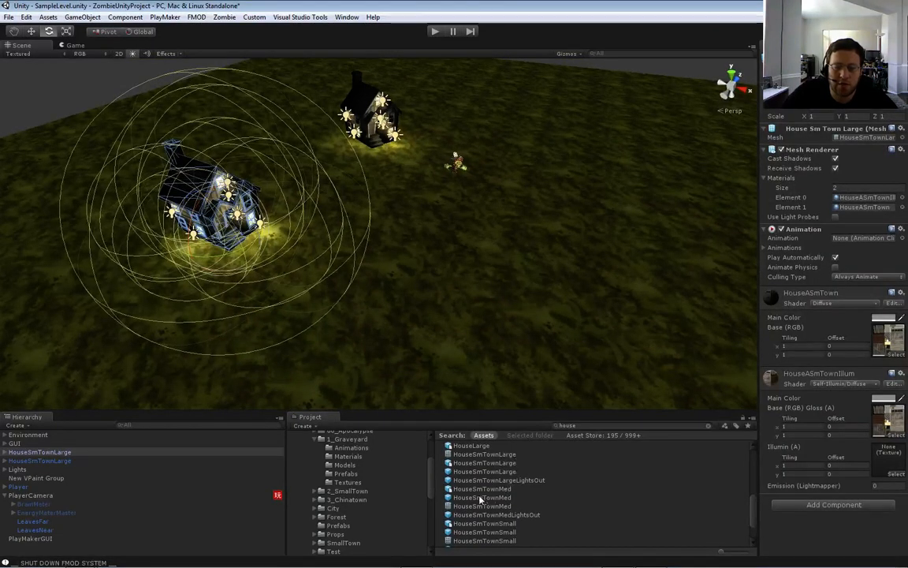
# Add the HouseSmTownMed prefab to the scene and move it next to the duplicated large house
pyautogui.moveTo(480, 499); pyautogui.dragTo(465, 202)
pyautogui.keyDown('alt'); pyautogui.scroll(-4, 470, 239); pyautogui.keyUp('alt')
pyautogui.keyDown('alt'); pyautogui.scroll(-4, 471, 237); pyautogui.keyUp('alt')
pyautogui.press('w')
pyautogui.moveTo(426, 253); pyautogui.dragTo(323, 210)
pyautogui.press('e')
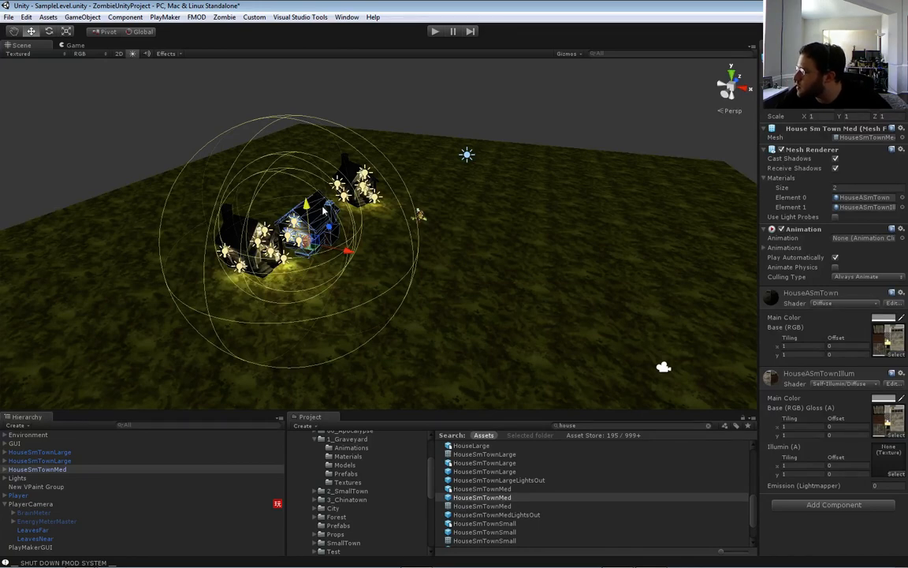
pyautogui.scroll(6, 328, 222)
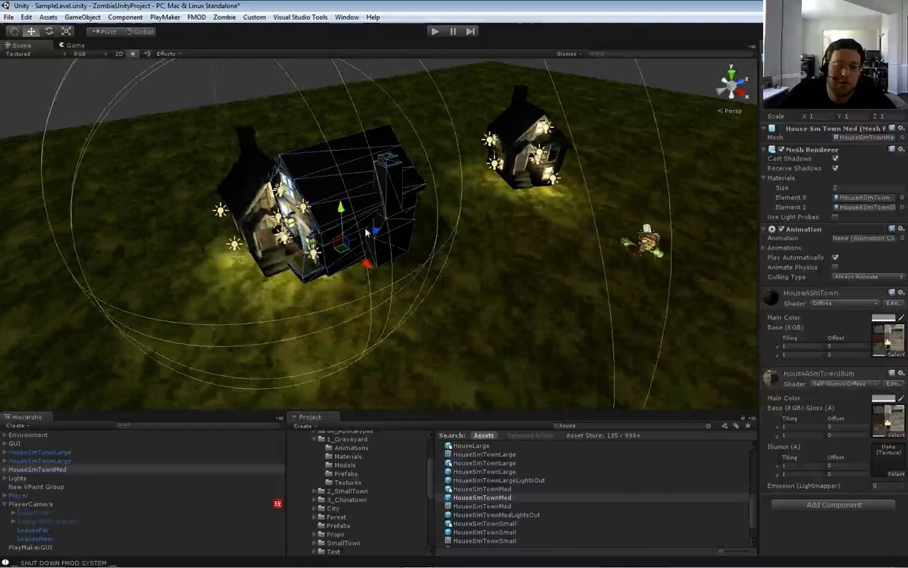
# Center the medium house in the gap between the two large houses and rotate its front door to face the same side as theirs
pyautogui.moveTo(366, 231); pyautogui.dragTo(481, 226)
pyautogui.moveTo(497, 277); pyautogui.dragTo(487, 246)
pyautogui.press('e')
pyautogui.moveTo(501, 246); pyautogui.dragTo(465, 241, button='right')
pyautogui.press('w')
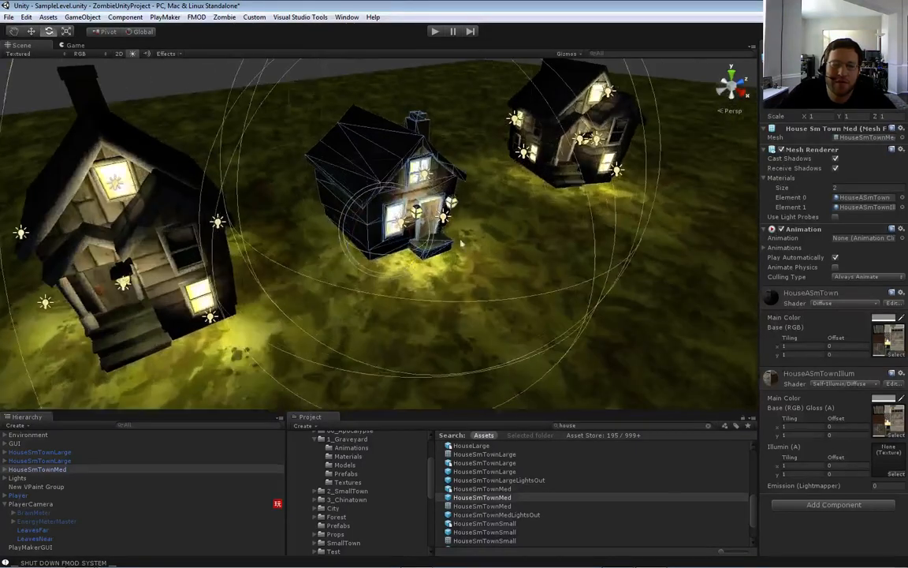
pyautogui.press('w')
pyautogui.moveTo(418, 243)
pyautogui.mouseDown()
pyautogui.moveTo(454, 227)
pyautogui.moveTo(438, 230)
pyautogui.moveTo(420, 208)
pyautogui.moveTo(434, 244)
pyautogui.mouseUp()
pyautogui.moveTo(438, 245); pyautogui.dragTo(501, 236, button='right')
pyautogui.press('s')
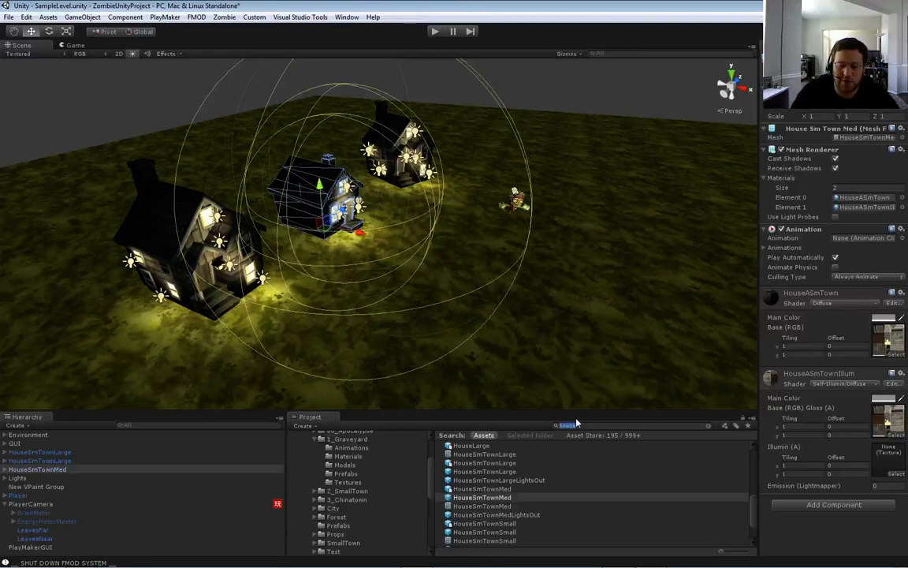
# Search the project assets for "trees" and place the DeadTreeSmall prefab on the ground in front of the houses
pyautogui.write('tre')
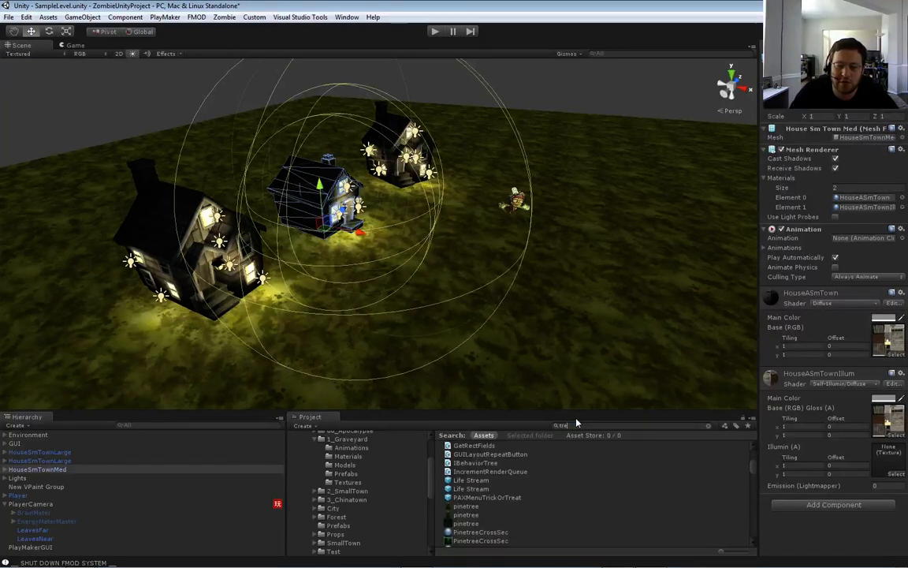
pyautogui.write('e')
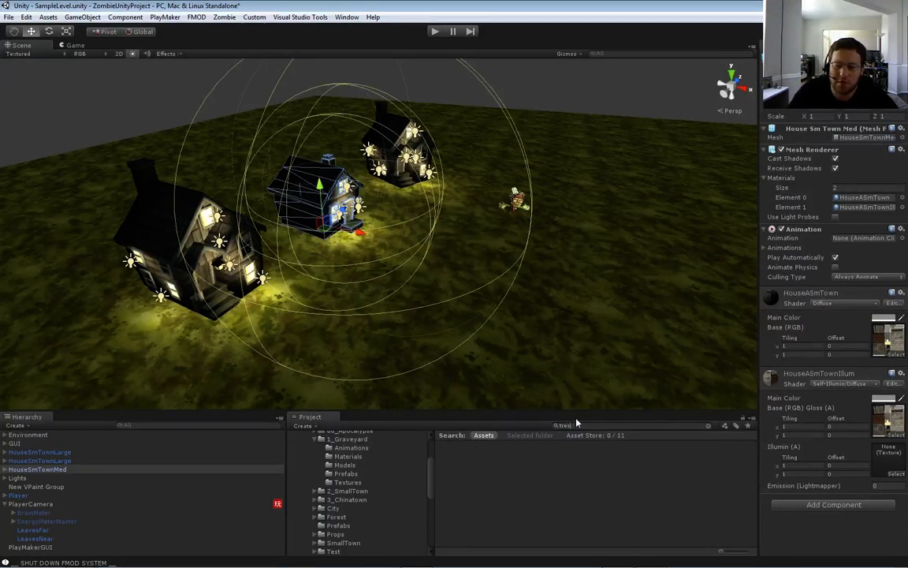
pyautogui.write('s')
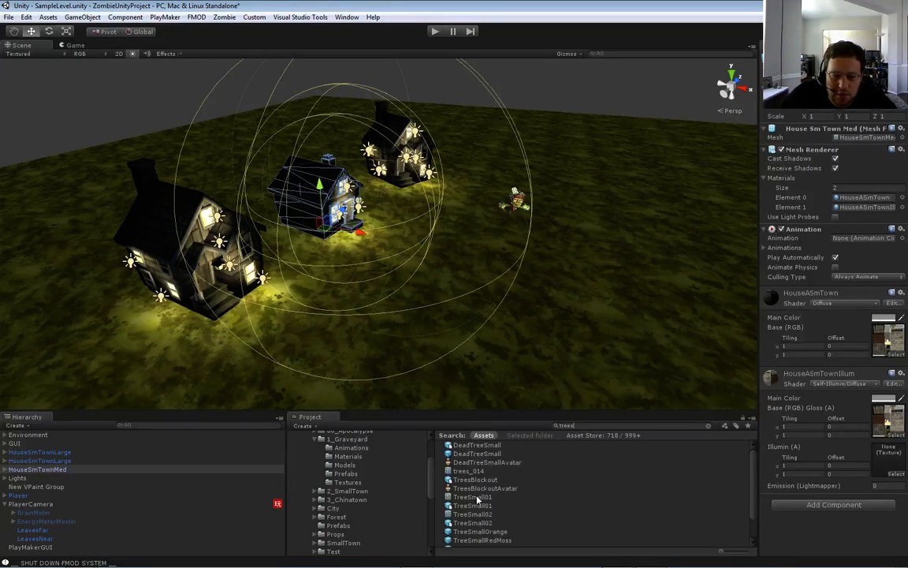
pyautogui.click(470, 455)
pyautogui.moveTo(498, 420); pyautogui.dragTo(465, 298)
pyautogui.press('s')
pyautogui.moveTo(473, 298); pyautogui.dragTo(482, 272, button='right')
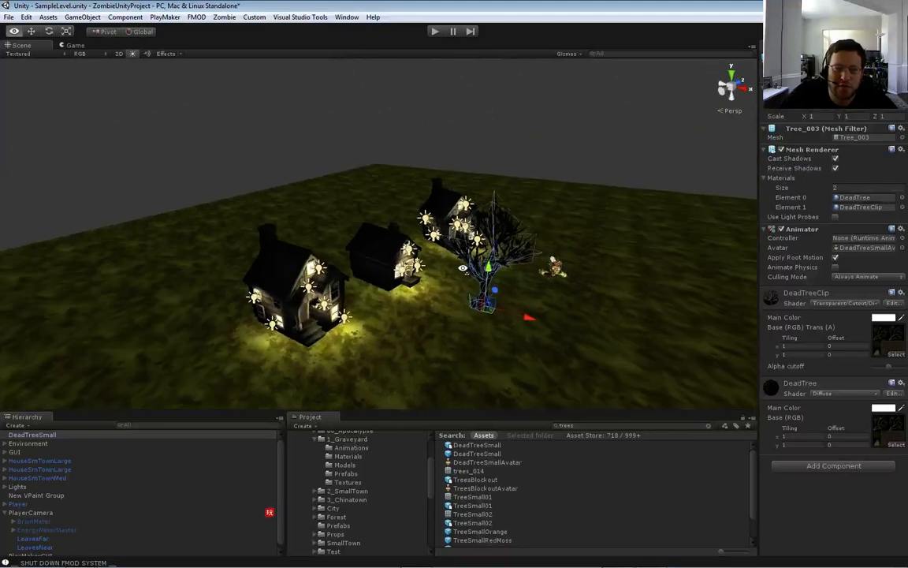
# Move the dead tree into the gap between the duplicated large house and the medium house
pyautogui.moveTo(496, 276); pyautogui.dragTo(491, 366)
pyautogui.moveTo(547, 389); pyautogui.dragTo(245, 347, button='right')
pyautogui.moveTo(221, 317); pyautogui.dragTo(554, 306)
pyautogui.moveTo(528, 339); pyautogui.dragTo(392, 261)
pyautogui.press('w')
pyautogui.moveTo(392, 285); pyautogui.dragTo(391, 314, button='right')
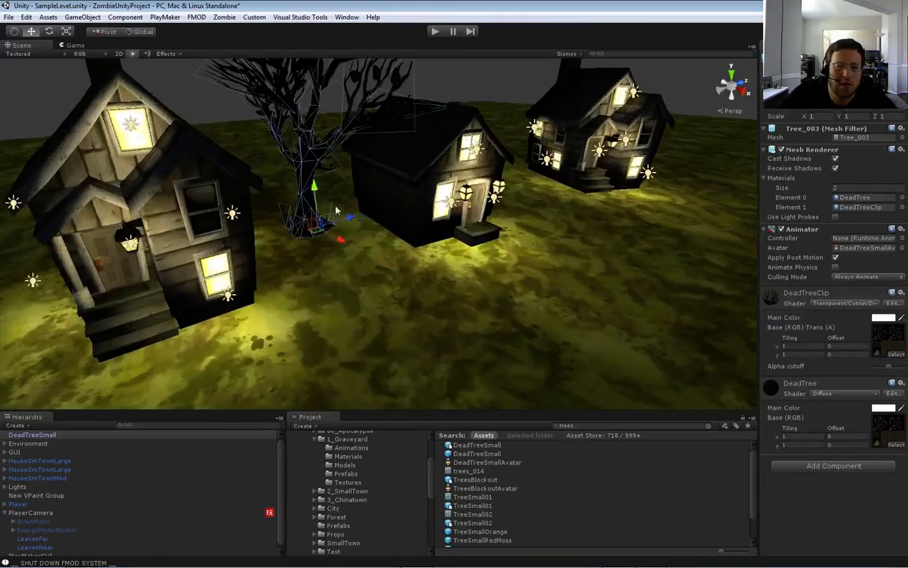
# Shift the dead tree forward beside the medium house, adjust its rotation and inspect it from several angles
pyautogui.moveTo(346, 218); pyautogui.dragTo(391, 293)
pyautogui.press('e')
pyautogui.moveTo(409, 317)
pyautogui.mouseDown(button='right')
pyautogui.moveTo(426, 298)
pyautogui.moveTo(528, 325)
pyautogui.moveTo(568, 314)
pyautogui.moveTo(493, 310)
pyautogui.moveTo(461, 290)
pyautogui.moveTo(434, 294)
pyautogui.moveTo(474, 294)
pyautogui.moveTo(463, 264)
pyautogui.moveTo(432, 274)
pyautogui.moveTo(437, 288)
pyautogui.moveTo(402, 313)
pyautogui.mouseUp(button='right')
pyautogui.press('w')
pyautogui.press('s')
pyautogui.press('a')
pyautogui.press('s')
pyautogui.press('w')
pyautogui.press('s')
pyautogui.press('d')
pyautogui.press('w')
pyautogui.press('w')
pyautogui.press('a')
pyautogui.press('s')
pyautogui.press('w')
pyautogui.press('a')
pyautogui.press('w')
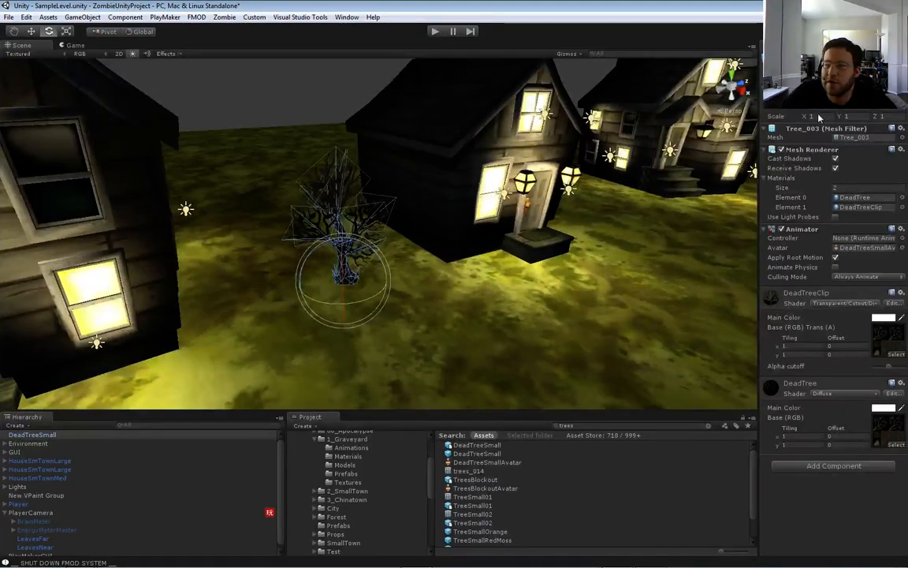
# Scale the dead tree up to about 1.55 in X, 1.59 in Y and 1.79 in Z
pyautogui.moveTo(756, 140); pyautogui.dragTo(707, 154)
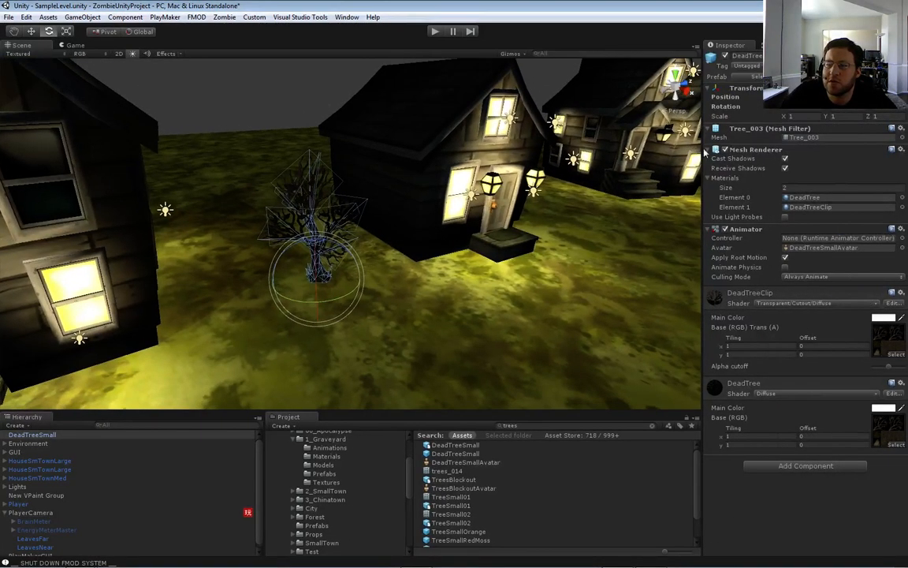
pyautogui.moveTo(390, 232); pyautogui.dragTo(416, 238, button='right')
pyautogui.press('r')
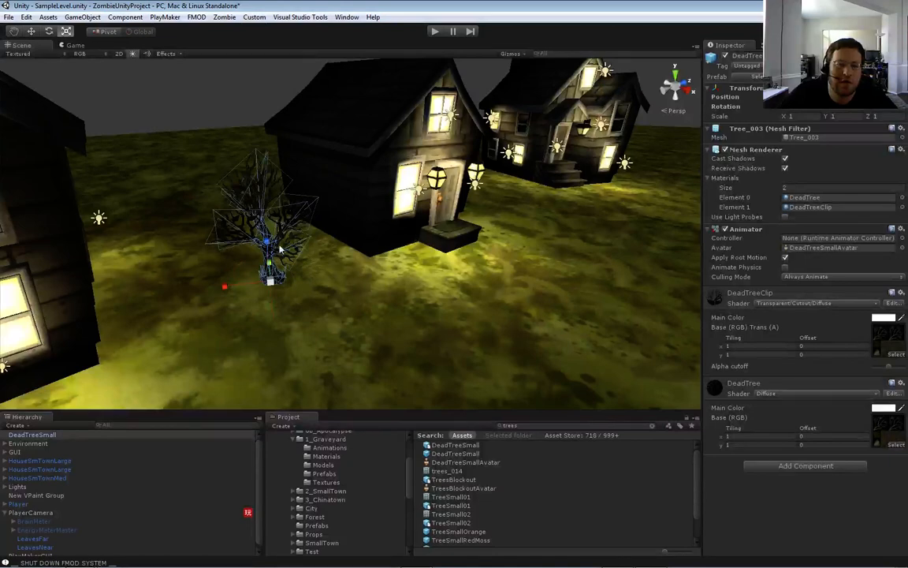
pyautogui.moveTo(280, 249); pyautogui.dragTo(272, 244)
pyautogui.moveTo(233, 289); pyautogui.dragTo(209, 294)
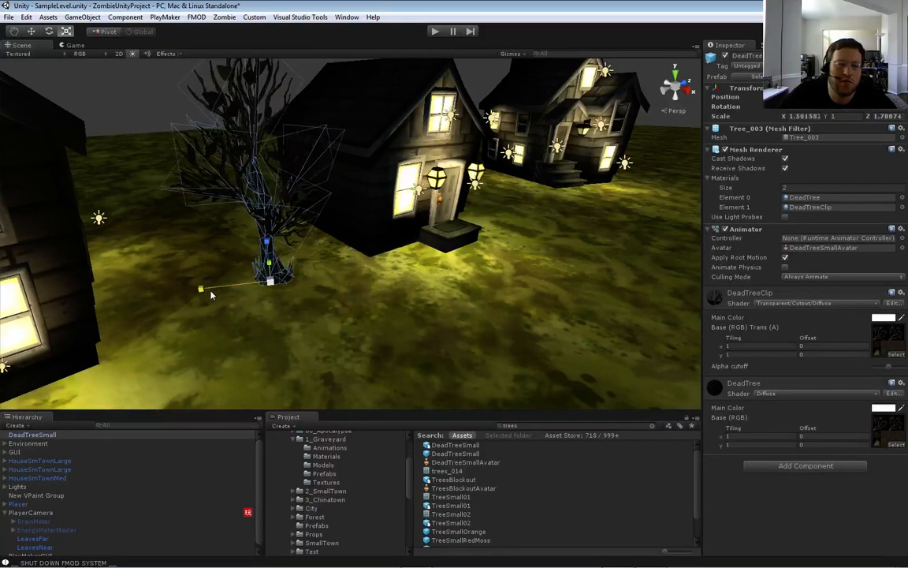
pyautogui.keyDown('alt'); pyautogui.moveTo(265, 302); pyautogui.dragTo(315, 306); pyautogui.keyUp('alt')
pyautogui.moveTo(265, 282); pyautogui.dragTo(257, 268)
pyautogui.moveTo(359, 309)
pyautogui.mouseDown(button='right')
pyautogui.moveTo(338, 316)
pyautogui.moveTo(355, 298)
pyautogui.mouseUp(button='right')
# Reposition the enlarged dead tree closer to the front corner of the medium house
pyautogui.click(34, 33)
pyautogui.moveTo(237, 175); pyautogui.dragTo(245, 209, button='right')
pyautogui.moveTo(294, 244); pyautogui.dragTo(309, 263)
pyautogui.press('s')
pyautogui.moveTo(338, 259); pyautogui.dragTo(361, 265, button='right')
pyautogui.press('w')
pyautogui.moveTo(311, 289); pyautogui.dragTo(332, 301, button='right')
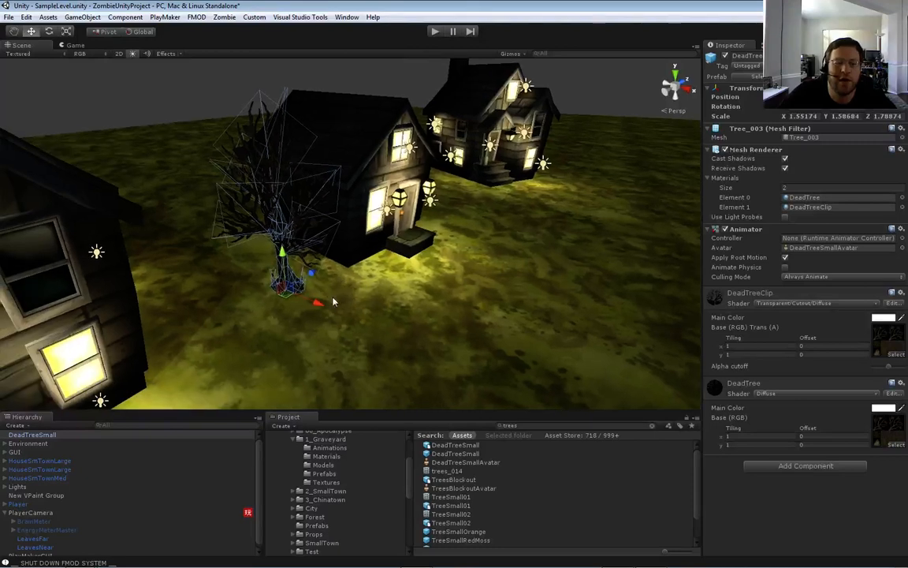
# Duplicate the dead tree towards the large house and scale the copy to about 1.26 in X and 1.56 in Z
pyautogui.moveTo(319, 309); pyautogui.dragTo(224, 277)
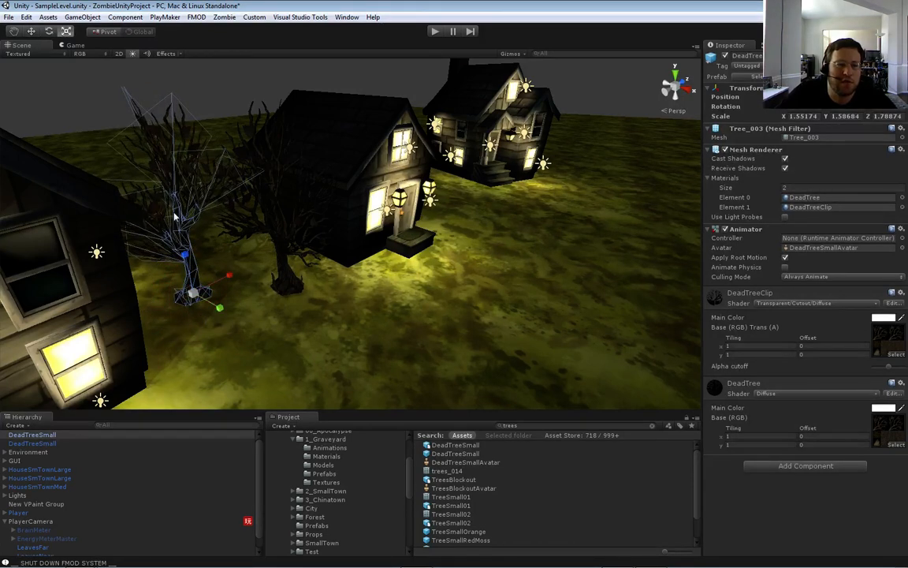
pyautogui.moveTo(186, 253); pyautogui.dragTo(226, 278)
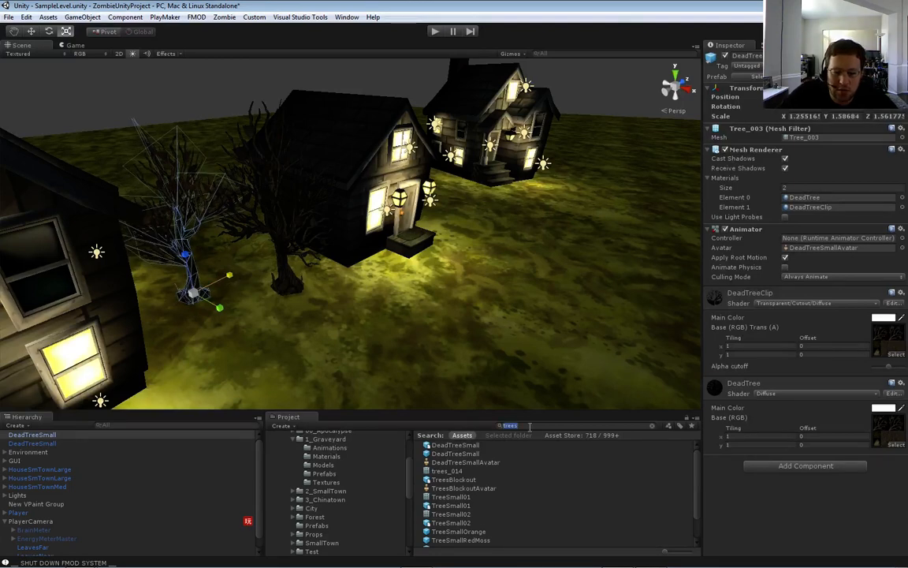
# Add a TreeSmallOrange prefab to the scene and move it towards the large house beyond the medium house
pyautogui.moveTo(464, 535); pyautogui.dragTo(420, 287)
pyautogui.moveTo(463, 302); pyautogui.dragTo(463, 295, button='right')
pyautogui.press('s')
pyautogui.press('w')
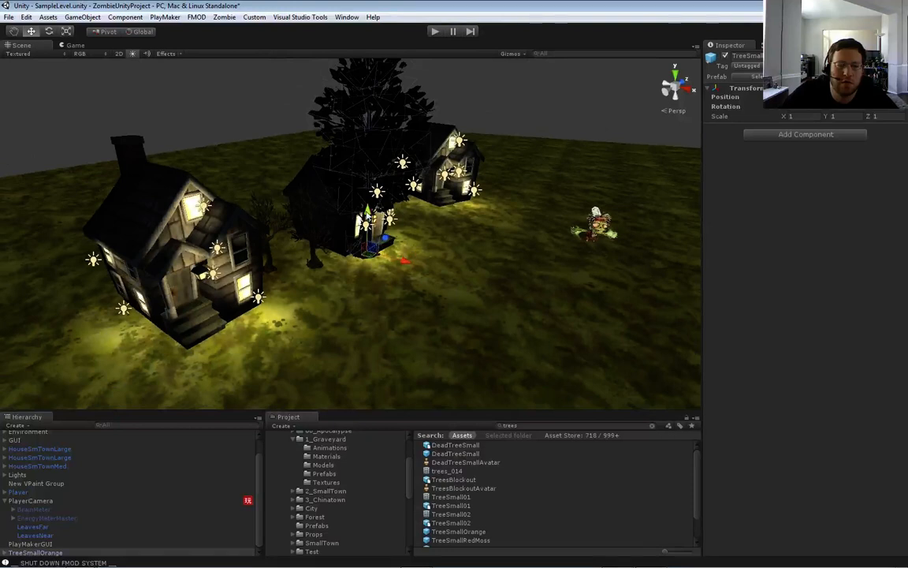
pyautogui.moveTo(366, 212); pyautogui.dragTo(458, 237)
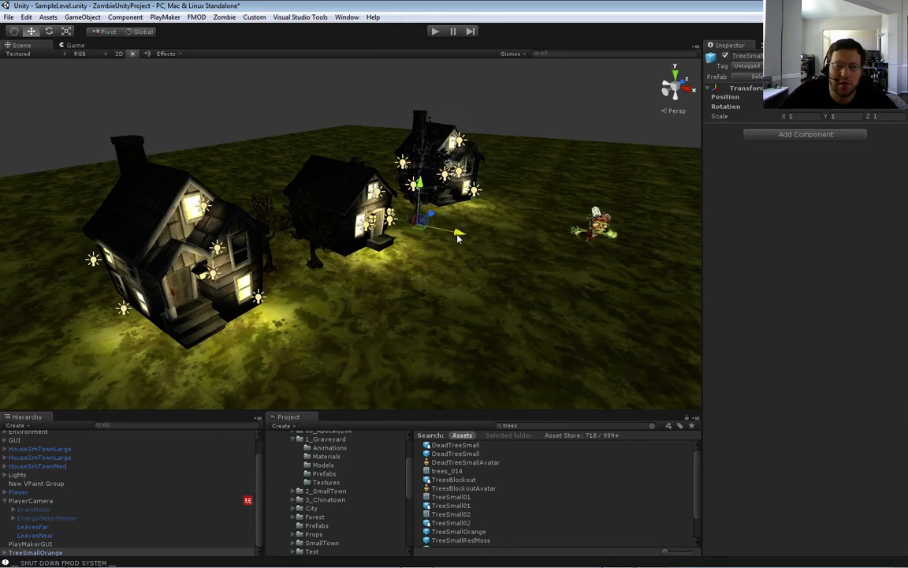
# Reposition the orange tree further back in the gap between the medium house and the far large house
pyautogui.moveTo(454, 238); pyautogui.dragTo(395, 323, button='right')
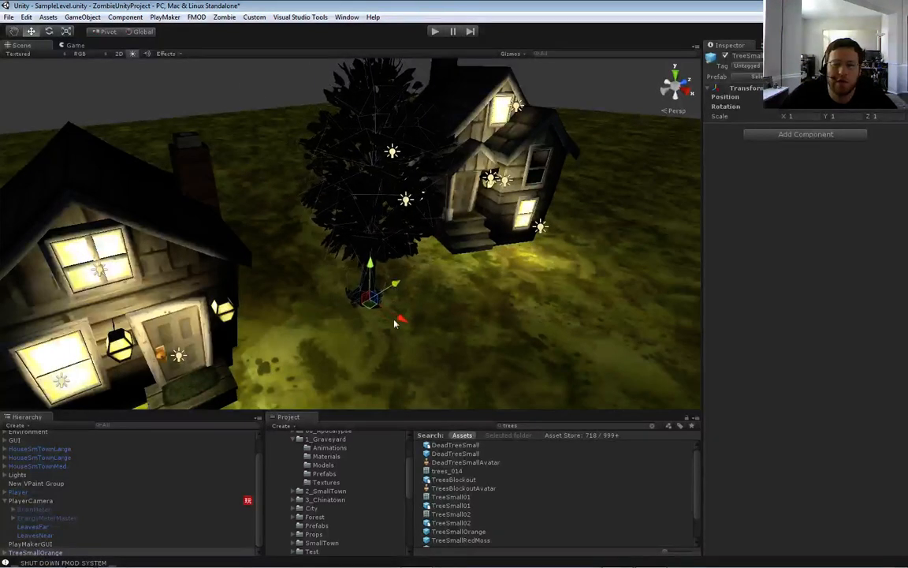
pyautogui.moveTo(395, 323); pyautogui.dragTo(394, 319)
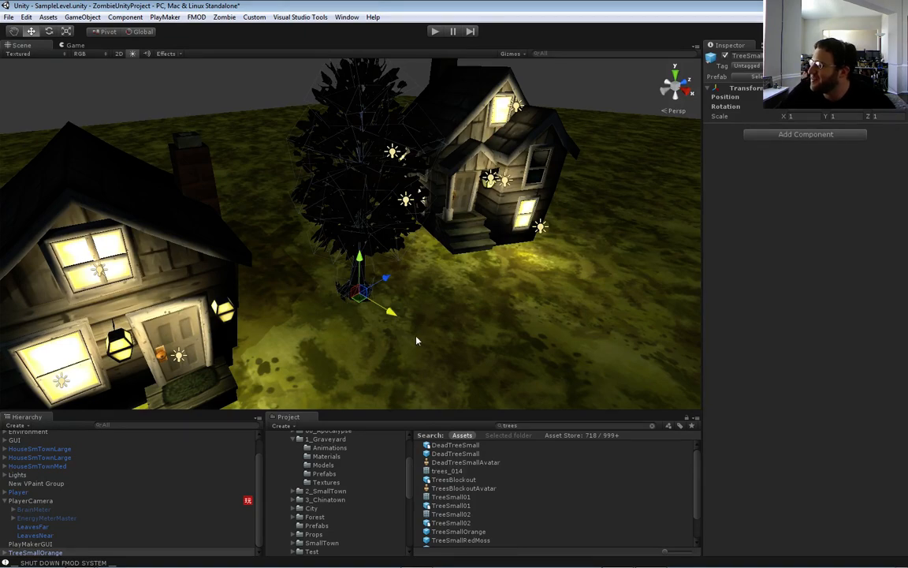
pyautogui.moveTo(406, 317)
pyautogui.mouseDown(button='right')
pyautogui.moveTo(385, 302)
pyautogui.moveTo(423, 270)
pyautogui.moveTo(395, 326)
pyautogui.mouseUp(button='right')
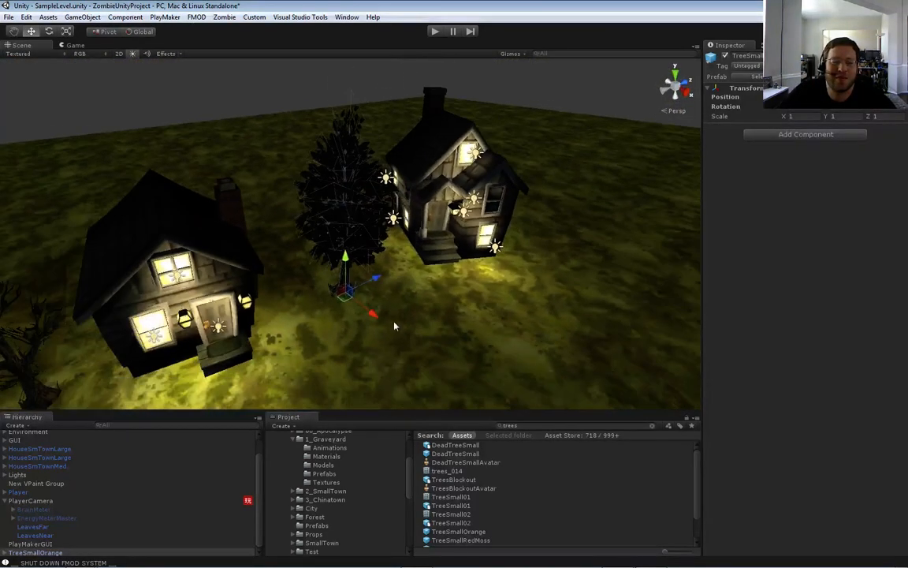
pyautogui.moveTo(372, 315); pyautogui.dragTo(348, 294)
pyautogui.moveTo(362, 289); pyautogui.dragTo(370, 282, button='right')
pyautogui.moveTo(350, 327); pyautogui.dragTo(340, 325, button='right')
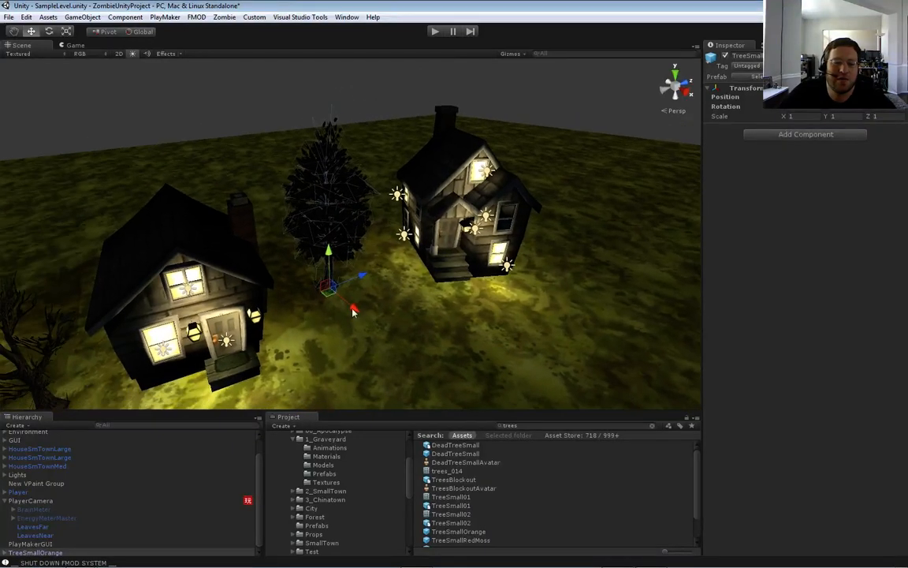
# Duplicate the orange tree behind the medium house and scale the copy to 2 in X, 1.54 in Y and 2.05 in Z
pyautogui.hotkey('ctrl', 'd')
pyautogui.moveTo(353, 309); pyautogui.dragTo(309, 246)
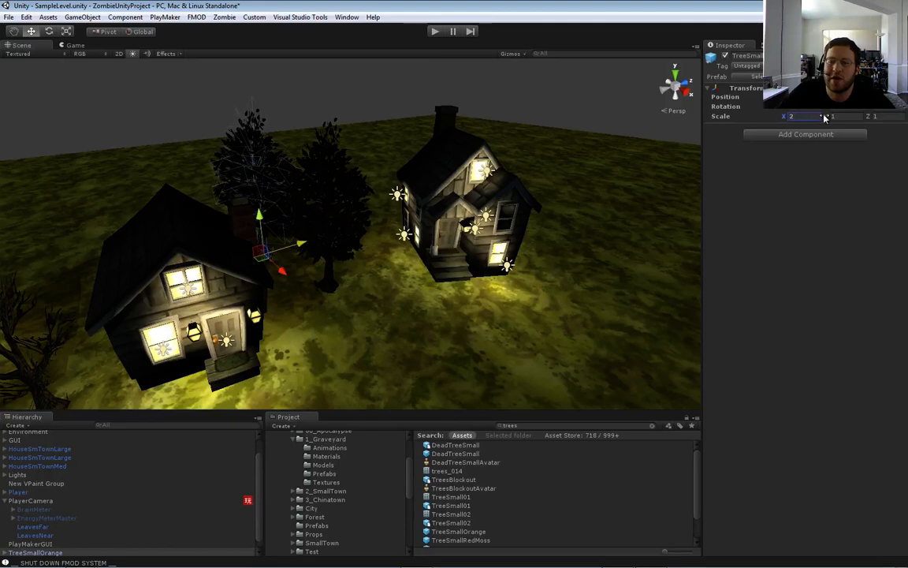
pyautogui.moveTo(825, 117); pyautogui.dragTo(894, 118)
# Place copies of the enlarged tree in a row behind the houses, ending beside the outer wall of the nearest large house
pyautogui.moveTo(504, 205); pyautogui.dragTo(441, 211, button='right')
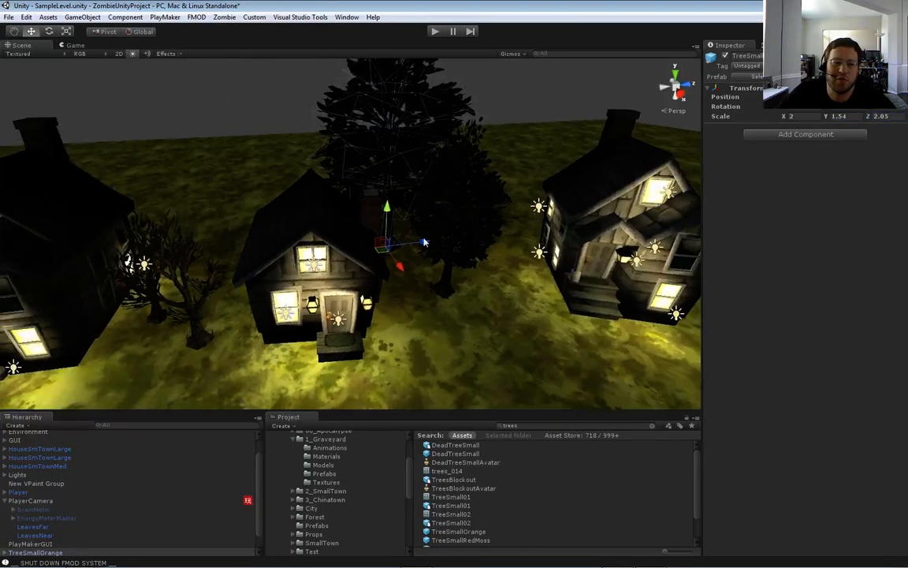
pyautogui.moveTo(424, 242); pyautogui.dragTo(159, 228)
pyautogui.moveTo(100, 260); pyautogui.dragTo(113, 247)
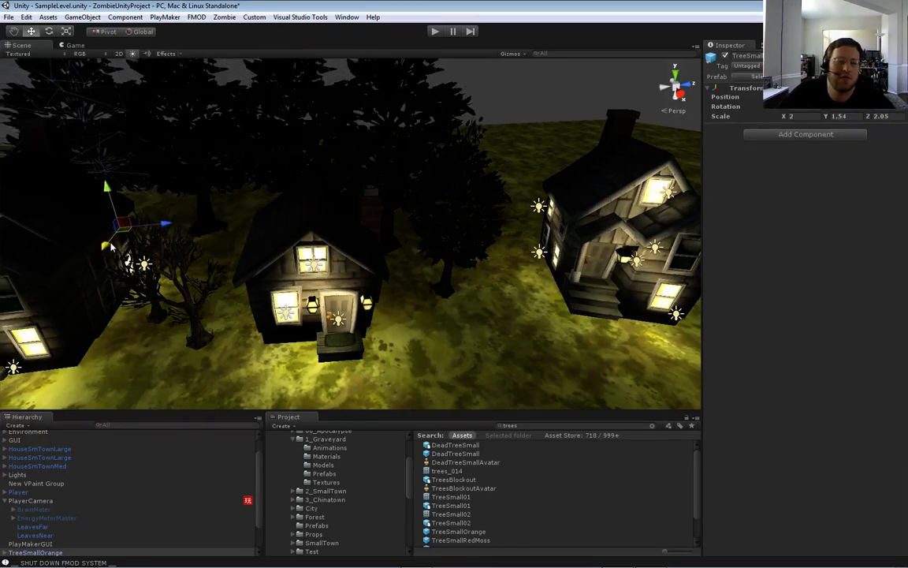
pyautogui.press('a')
pyautogui.moveTo(118, 243); pyautogui.dragTo(248, 258, button='right')
pyautogui.press('s')
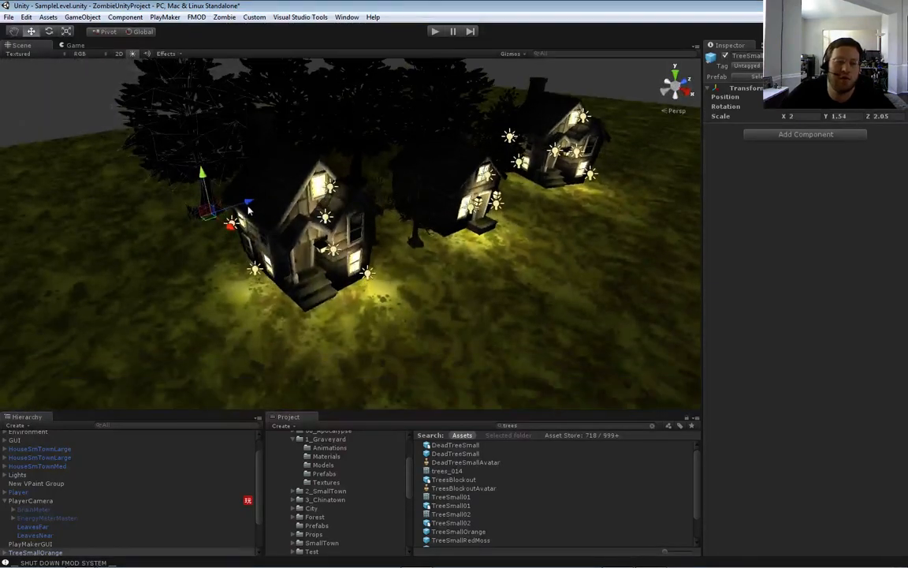
pyautogui.moveTo(249, 209); pyautogui.dragTo(145, 272)
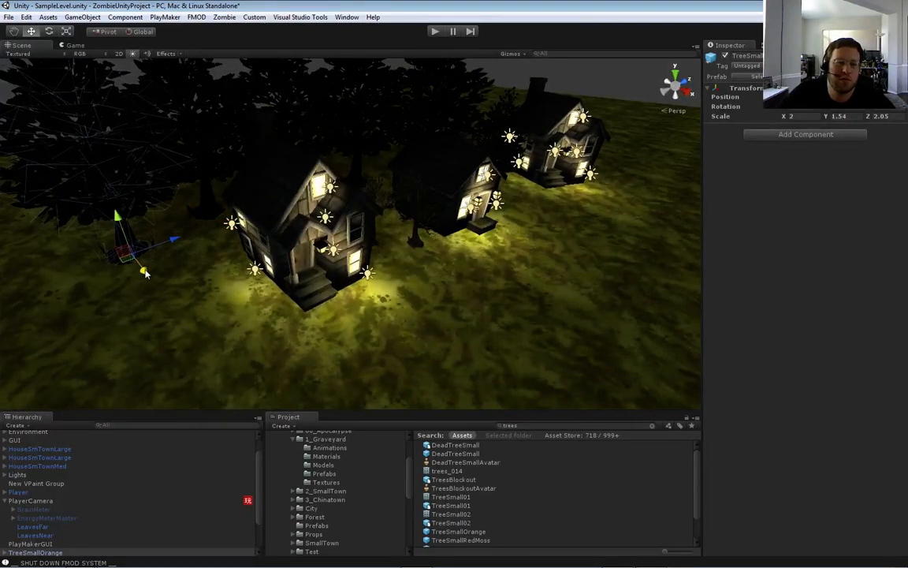
pyautogui.moveTo(143, 272); pyautogui.dragTo(231, 238, button='right')
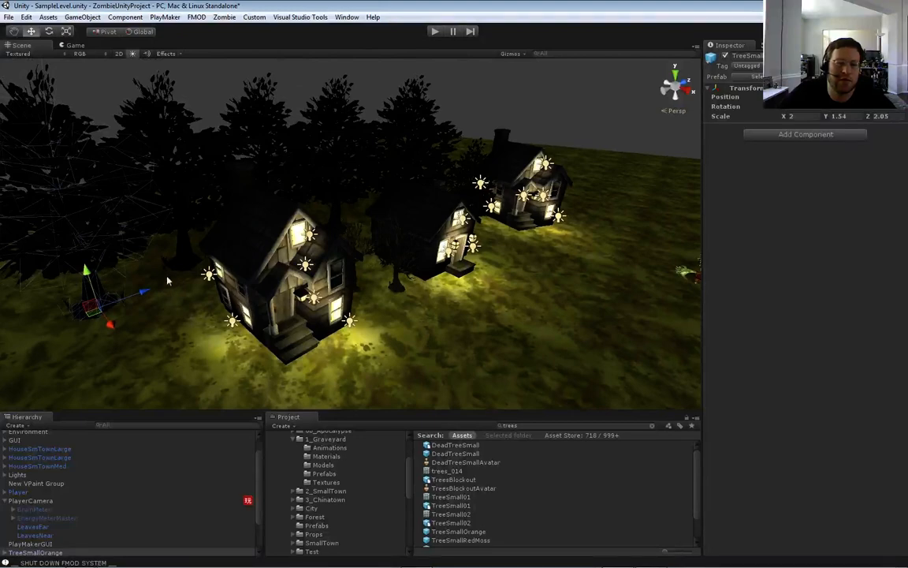
# Duplicate the outermost enlarged tree and move the copy to the other end of the row, behind the gap before the far house
pyautogui.hotkey('ctrl', 'd')
pyautogui.moveTo(144, 292); pyautogui.dragTo(771, 63)
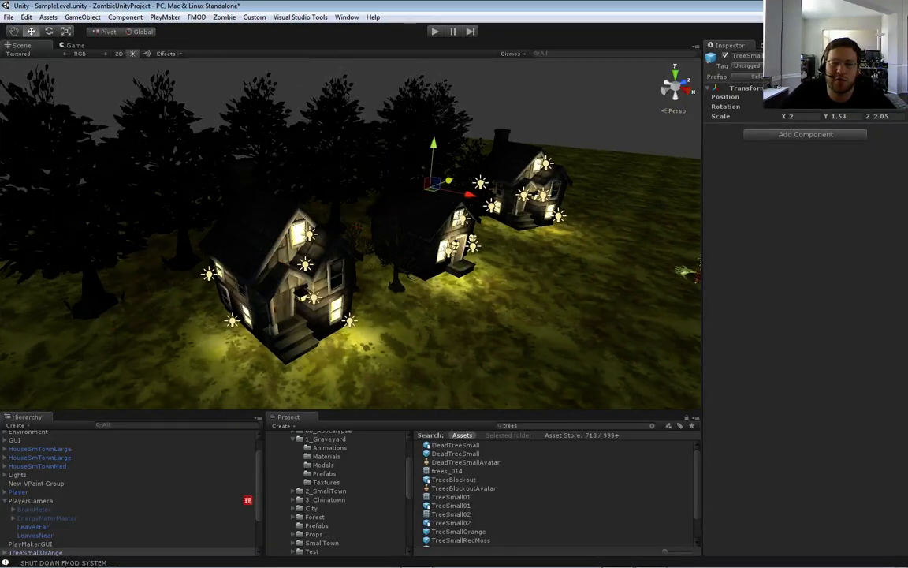
pyautogui.moveTo(465, 238); pyautogui.dragTo(417, 276, button='right')
pyautogui.press('d')
pyautogui.press('w')
pyautogui.moveTo(460, 244); pyautogui.dragTo(419, 247)
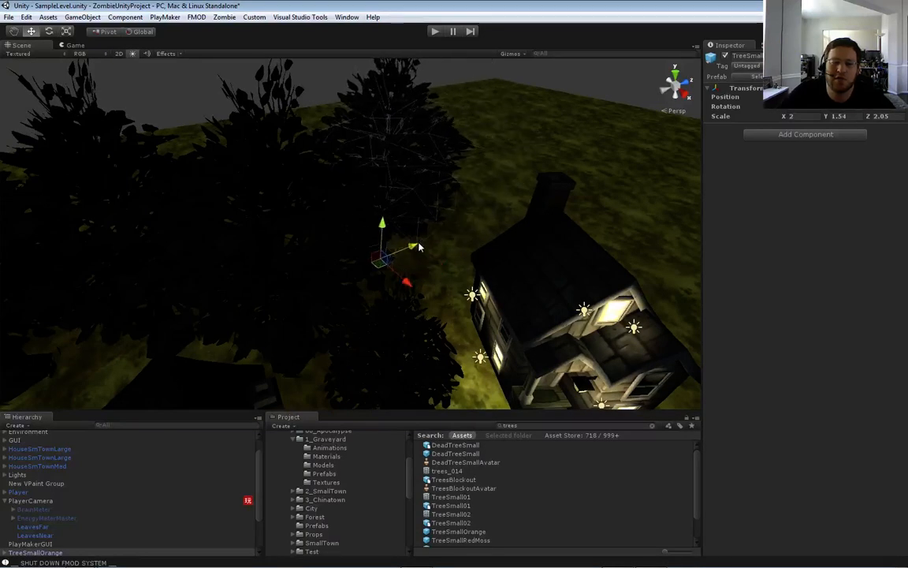
pyautogui.moveTo(399, 286); pyautogui.dragTo(434, 313)
pyautogui.moveTo(444, 277); pyautogui.dragTo(436, 281)
# Place a large tree directly behind the far large house and reduce its Z scale
pyautogui.moveTo(440, 276); pyautogui.dragTo(495, 260, button='right')
pyautogui.moveTo(360, 306); pyautogui.dragTo(616, 287)
pyautogui.press('e')
pyautogui.press('w')
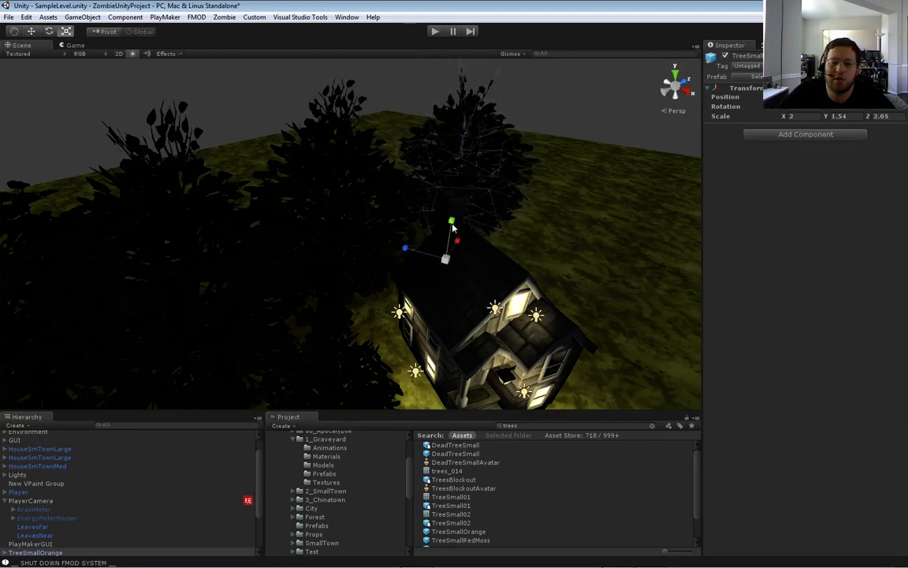
pyautogui.moveTo(453, 226)
pyautogui.mouseDown()
pyautogui.moveTo(453, 234)
pyautogui.moveTo(451, 227)
pyautogui.mouseUp()
pyautogui.moveTo(406, 250); pyautogui.dragTo(454, 251)
# Select the A_PrimaryDynamicCharsOnly directional light above the level
pyautogui.press('s')
pyautogui.moveTo(472, 262); pyautogui.dragTo(603, 257, button='right')
pyautogui.press('s')
pyautogui.press('s')
pyautogui.click(489, 224)
pyautogui.moveTo(511, 250); pyautogui.dragTo(690, 200, button='right')
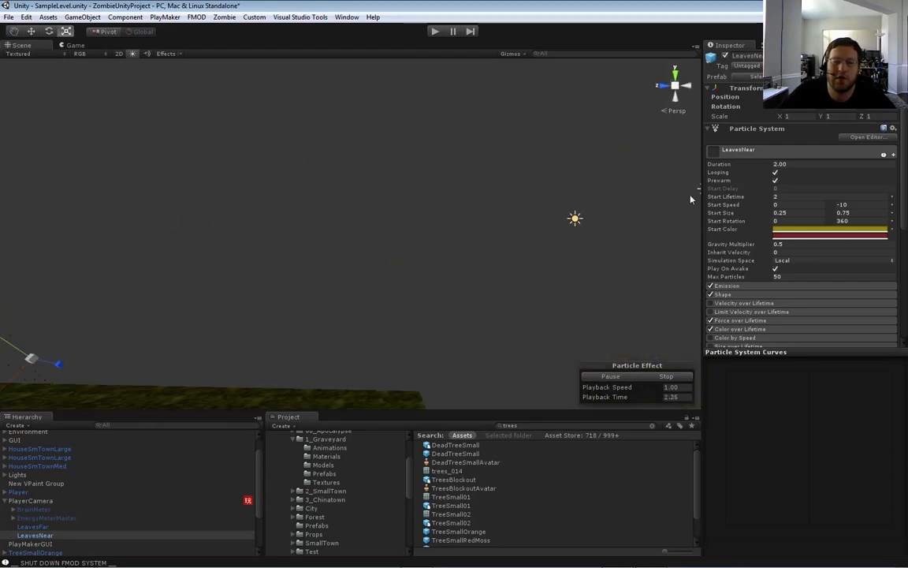
pyautogui.click(575, 221)
# Examine the row of houses and the surrounding trees from several viewpoints
pyautogui.moveTo(571, 233); pyautogui.dragTo(200, 325, button='right')
pyautogui.press('d')
pyautogui.press('s')
pyautogui.press('d')
pyautogui.press('w')
pyautogui.press('a')
pyautogui.press('d')
pyautogui.press('a')
pyautogui.press('d')
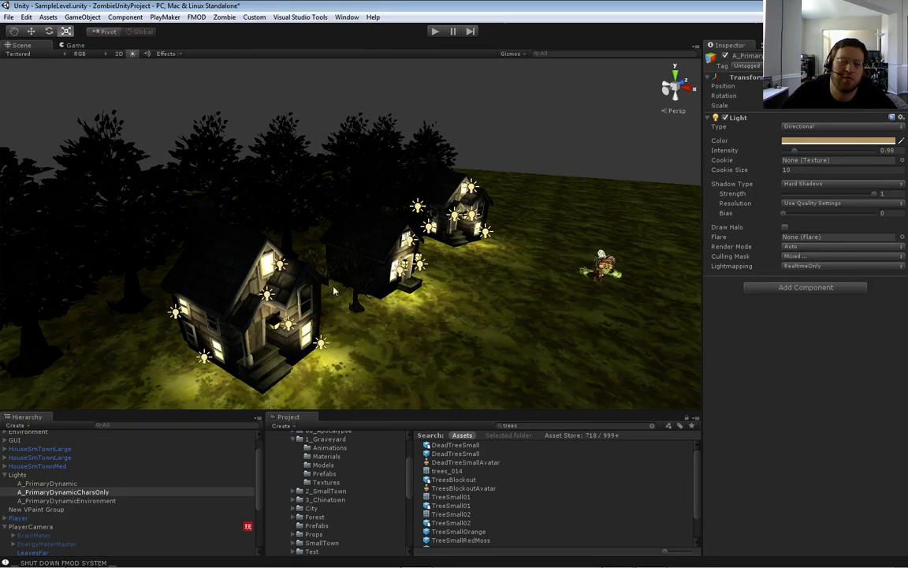
pyautogui.moveTo(334, 290); pyautogui.dragTo(332, 288, button='right')
# Bake the scene's lightmaps in the Lightmapping window, then close the window
pyautogui.click(347, 17)
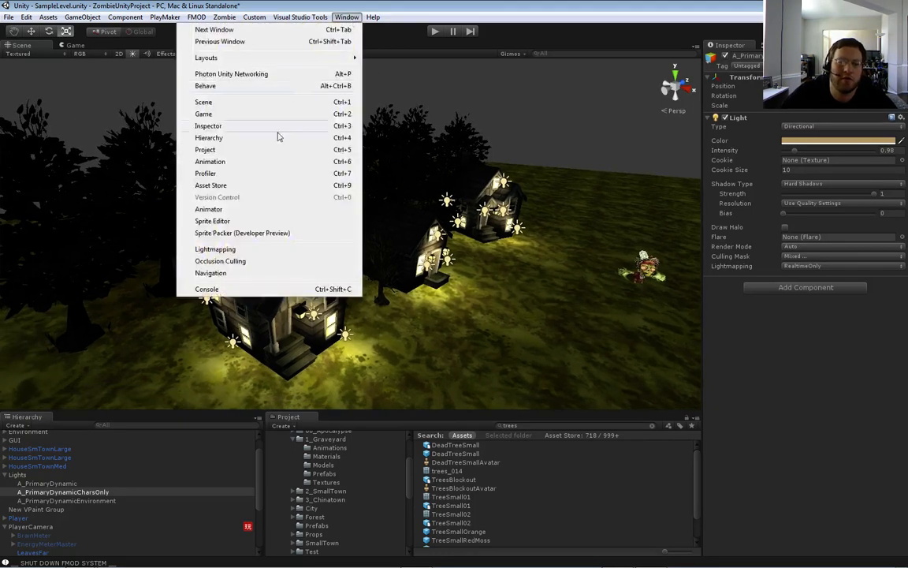
pyautogui.click(216, 249)
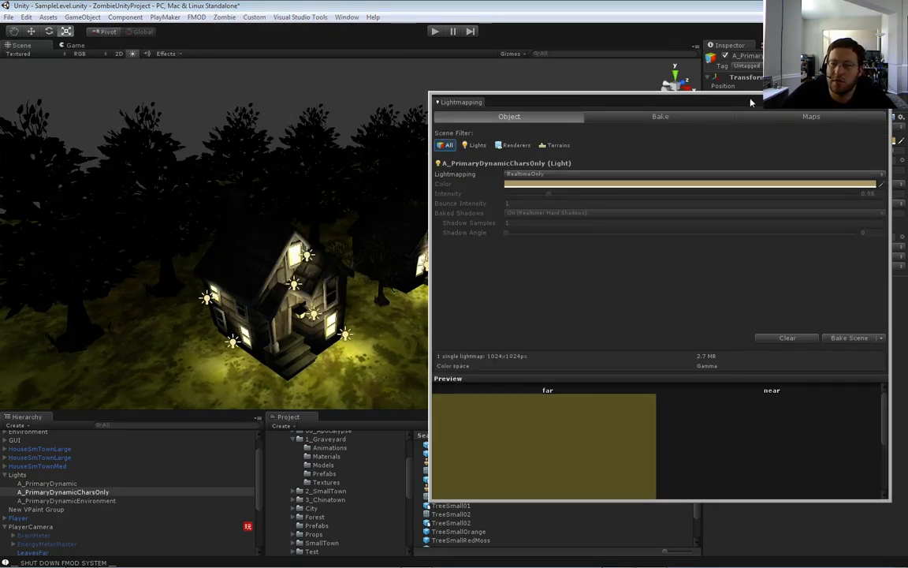
pyautogui.moveTo(751, 102); pyautogui.dragTo(786, 112)
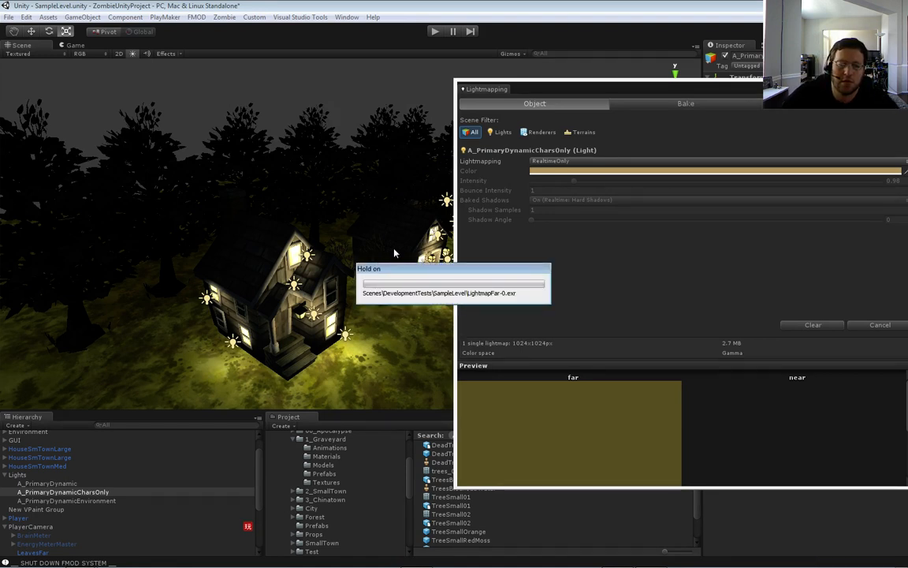
pyautogui.moveTo(583, 88); pyautogui.dragTo(377, 92)
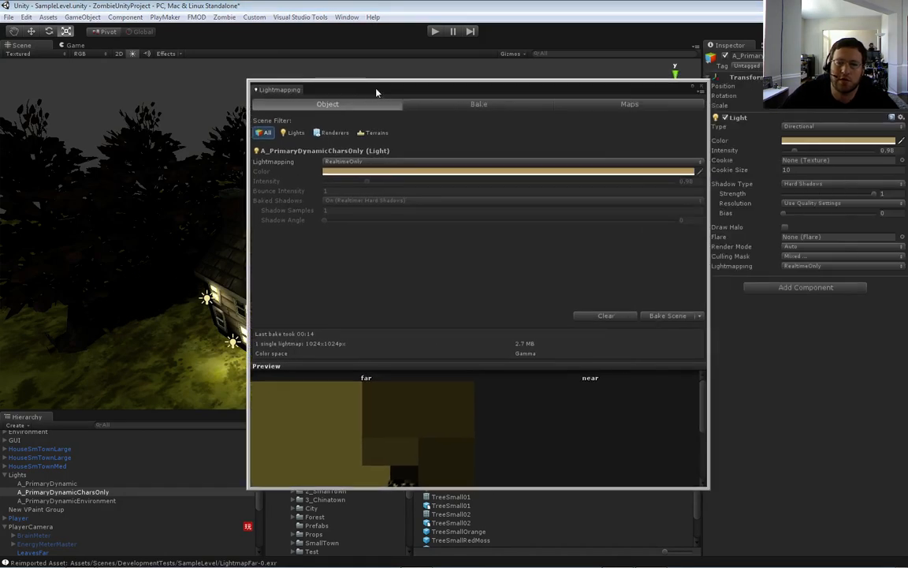
pyautogui.click(702, 88)
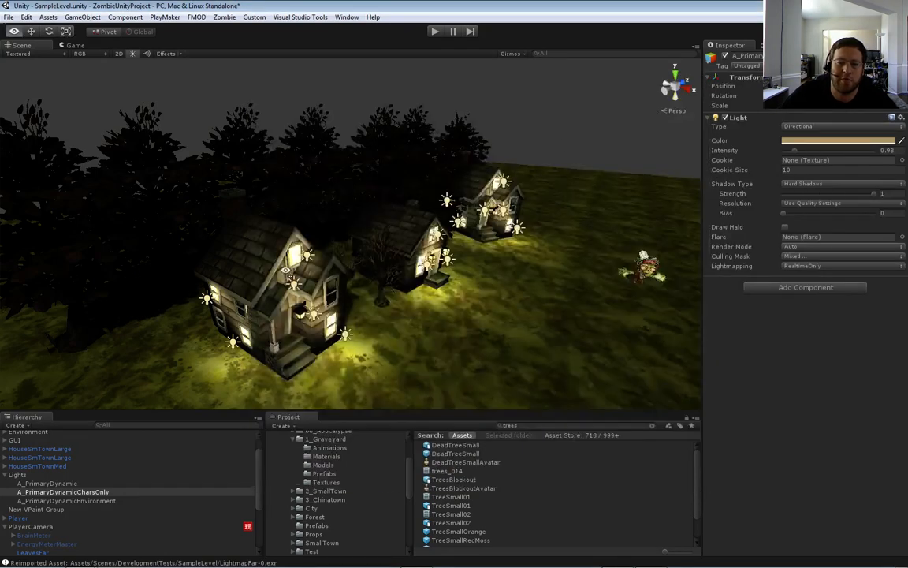
# Examine the baked lighting on the house roofs and on the trees behind them from different sides
pyautogui.keyDown('alt'); pyautogui.moveTo(441, 268); pyautogui.dragTo(390, 279); pyautogui.keyUp('alt')
pyautogui.press('s')
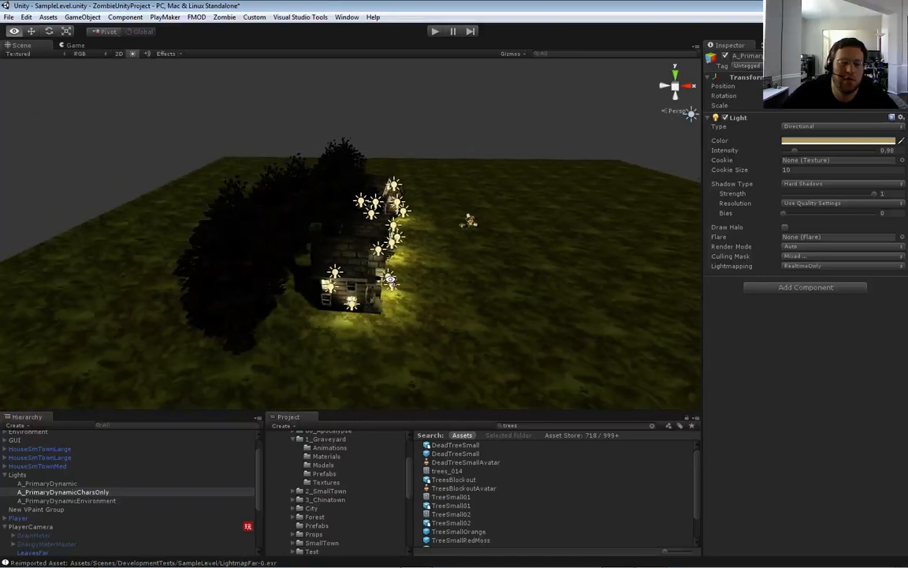
pyautogui.press('a')
pyautogui.press('w')
pyautogui.press('d')
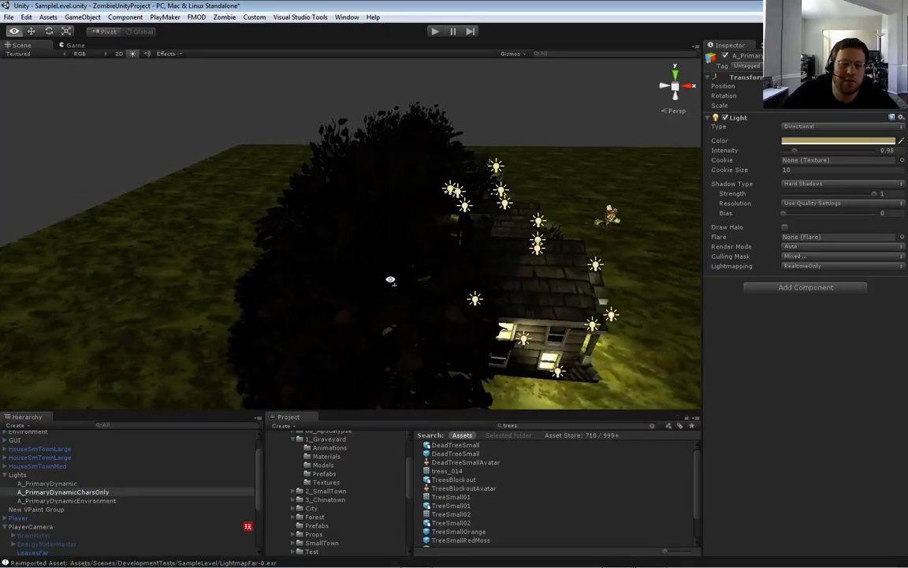
pyautogui.moveTo(390, 280); pyautogui.dragTo(507, 333, button='right')
pyautogui.press('w')
pyautogui.press('d')
pyautogui.press('a')
pyautogui.press('s')
pyautogui.press('a')
pyautogui.press('a')
pyautogui.press('s')
pyautogui.press('d')
pyautogui.press('w')
pyautogui.press('a')
pyautogui.press('s')
pyautogui.press('w')
# Inspect the baked light and shadows around the dead trees, the medium house and the open ground near the player
pyautogui.moveTo(494, 277); pyautogui.dragTo(309, 223, button='right')
pyautogui.moveTo(374, 285); pyautogui.dragTo(313, 288, button='right')
pyautogui.press('d')
pyautogui.press('w')
pyautogui.press('w')
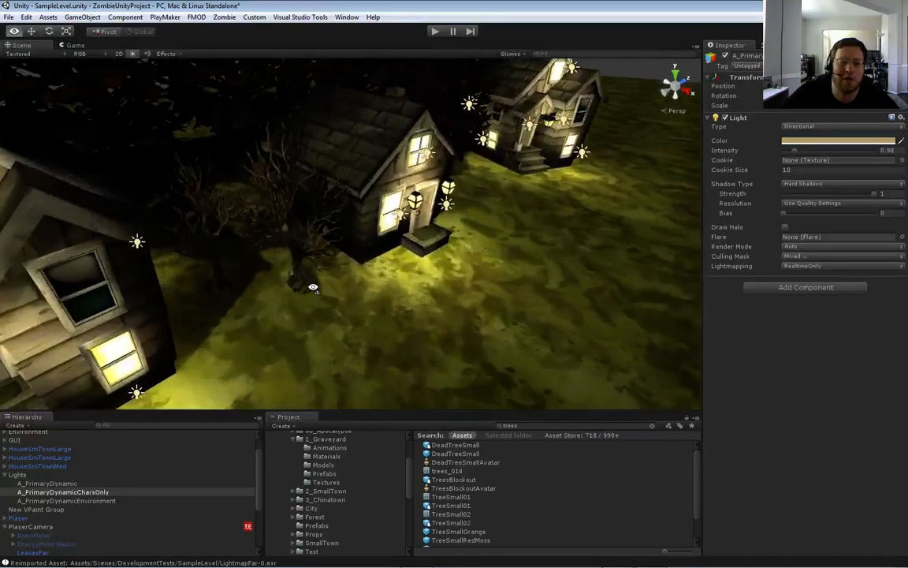
pyautogui.moveTo(345, 21)
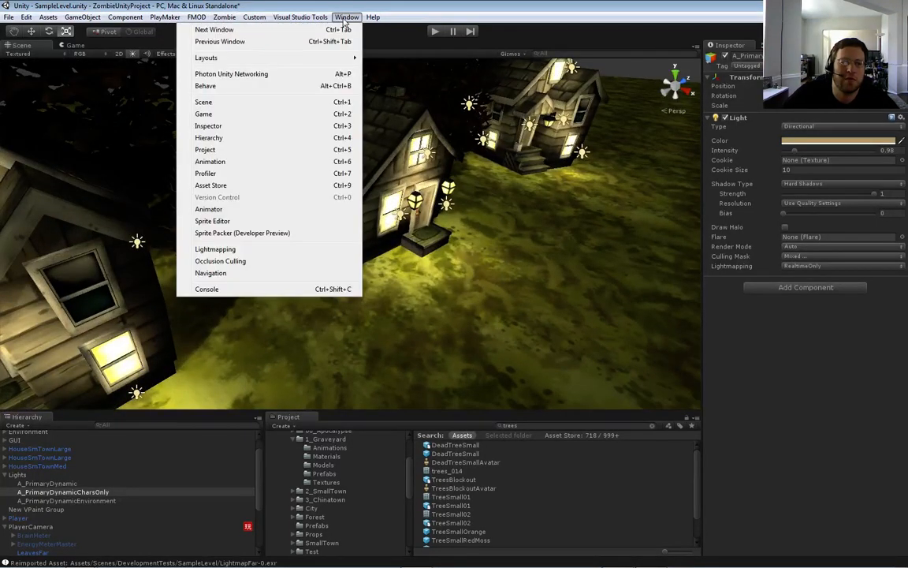
pyautogui.moveTo(407, 179); pyautogui.dragTo(570, 251, button='right')
pyautogui.moveTo(476, 249); pyautogui.dragTo(473, 278, button='right')
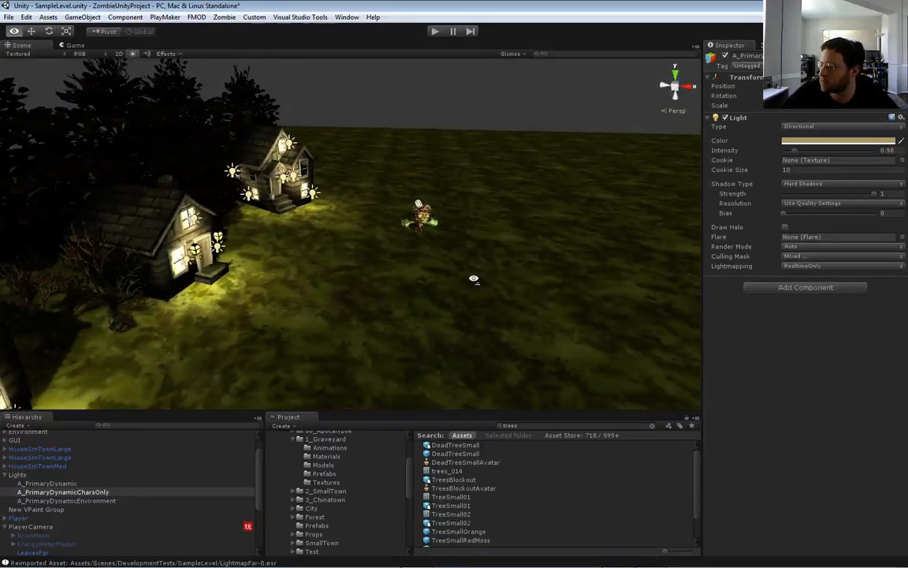
pyautogui.moveTo(398, 281); pyautogui.dragTo(375, 332, button='right')
# Select and deselect the GroundDetailed object to check the density of its mesh
pyautogui.click(393, 261)
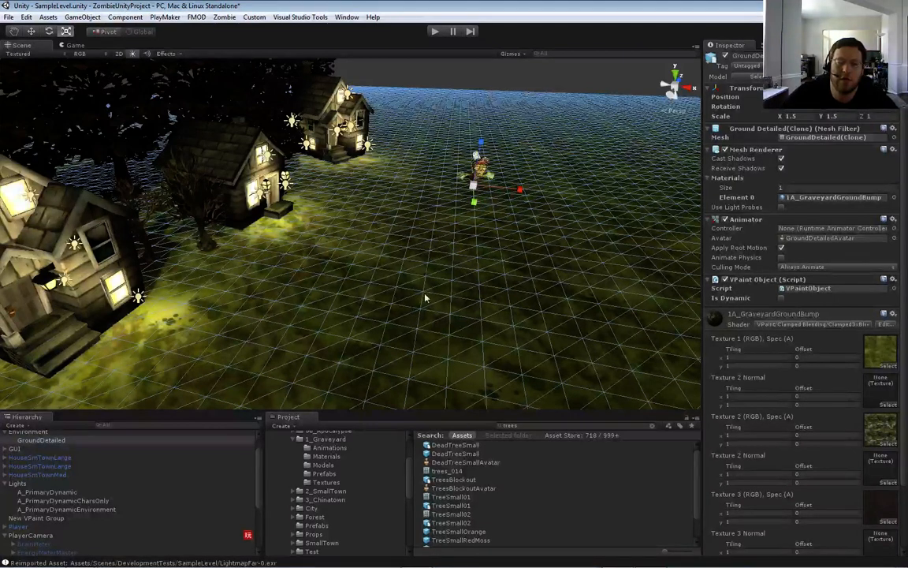
pyautogui.click(457, 84)
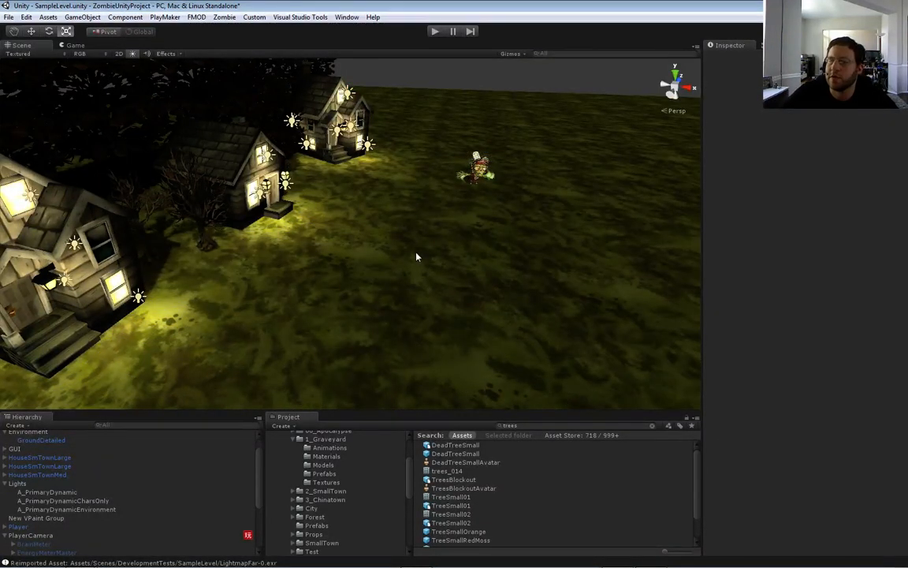
pyautogui.click(395, 248)
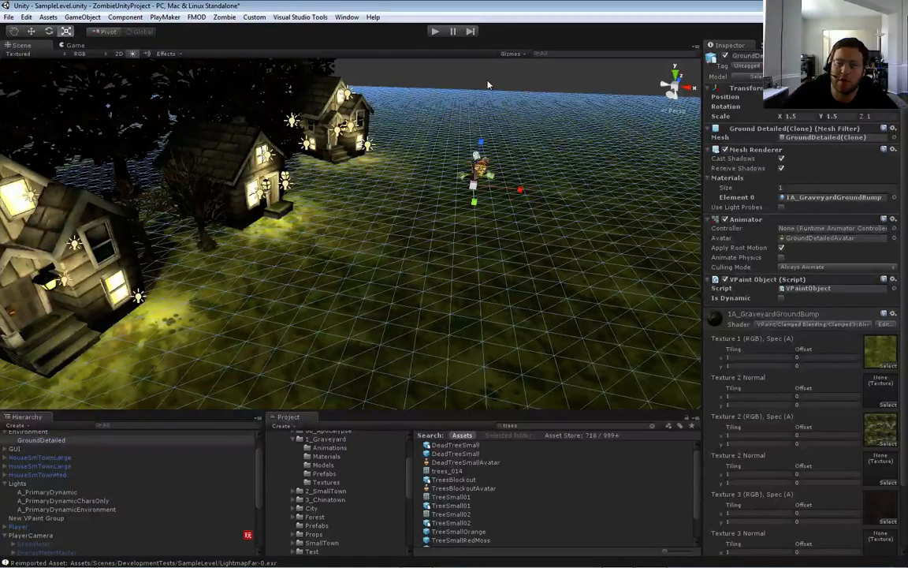
pyautogui.click(487, 84)
# Create a new VPaint group in the scene with the GroundDetailed object selected
pyautogui.click(402, 239)
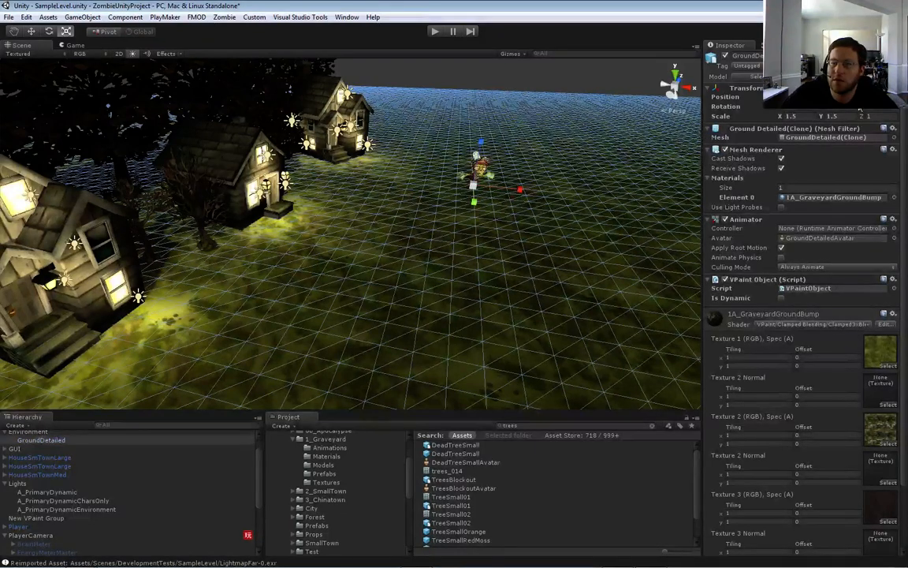
pyautogui.click(82, 17)
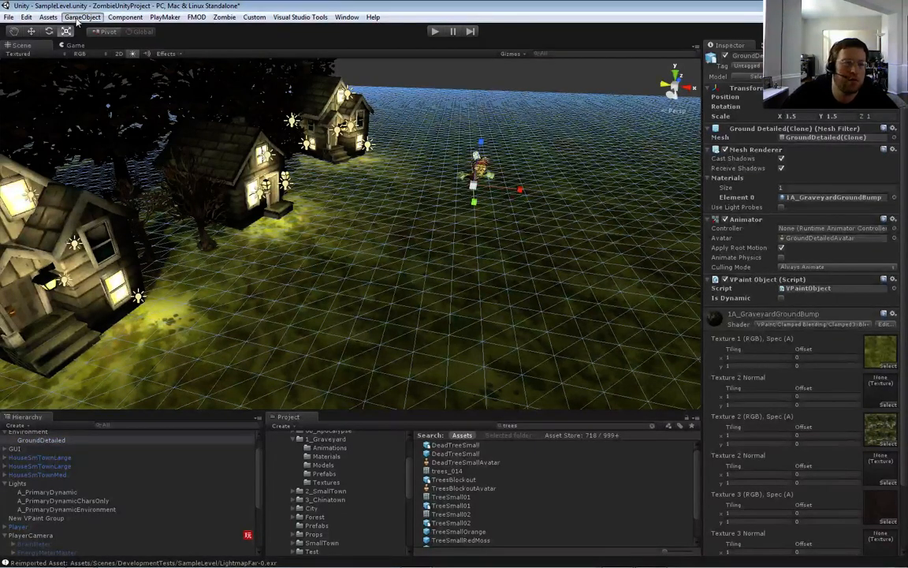
pyautogui.moveTo(79, 163)
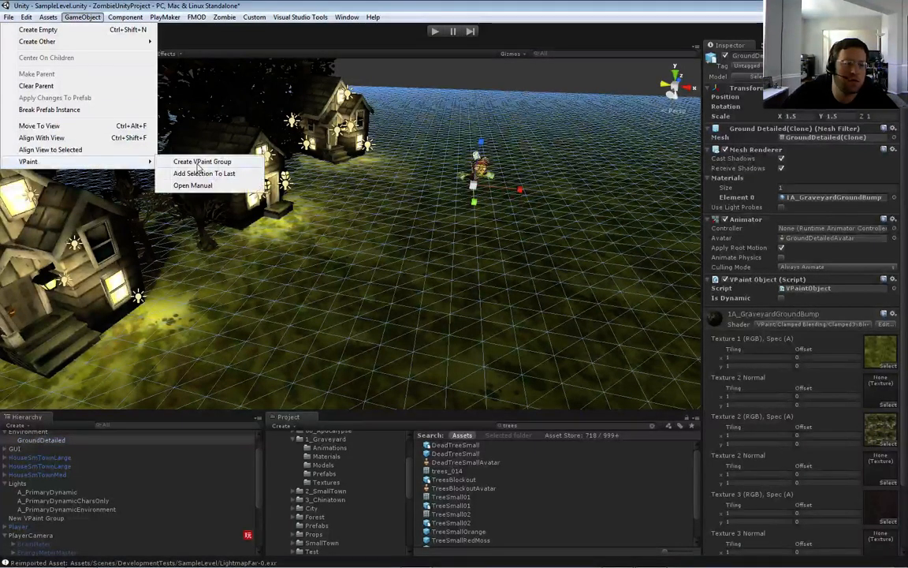
pyautogui.click(78, 442)
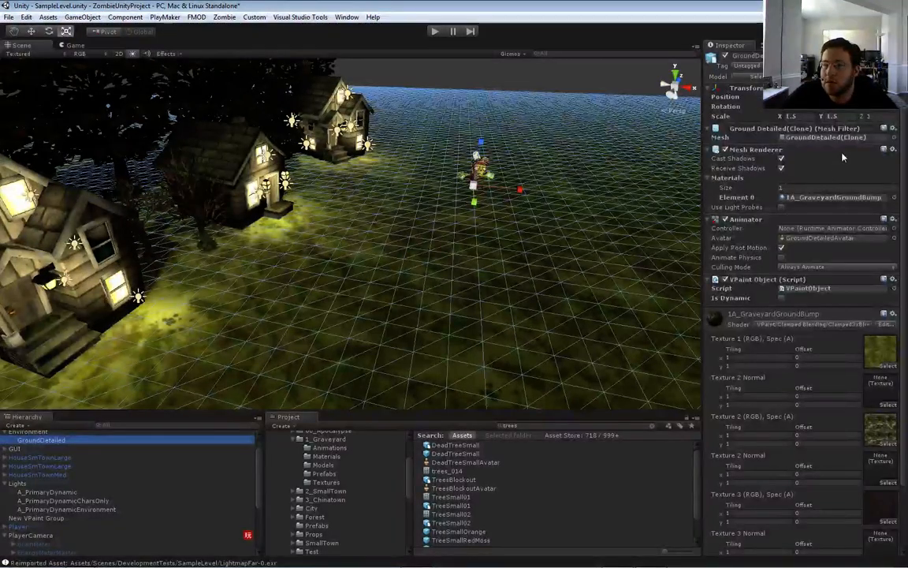
pyautogui.scroll(-3, 840, 156)
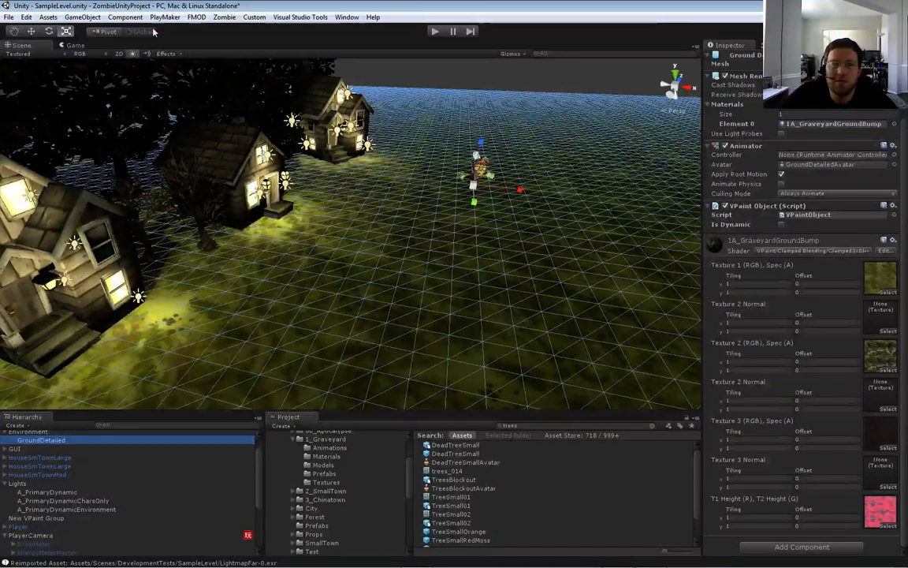
pyautogui.click(122, 18)
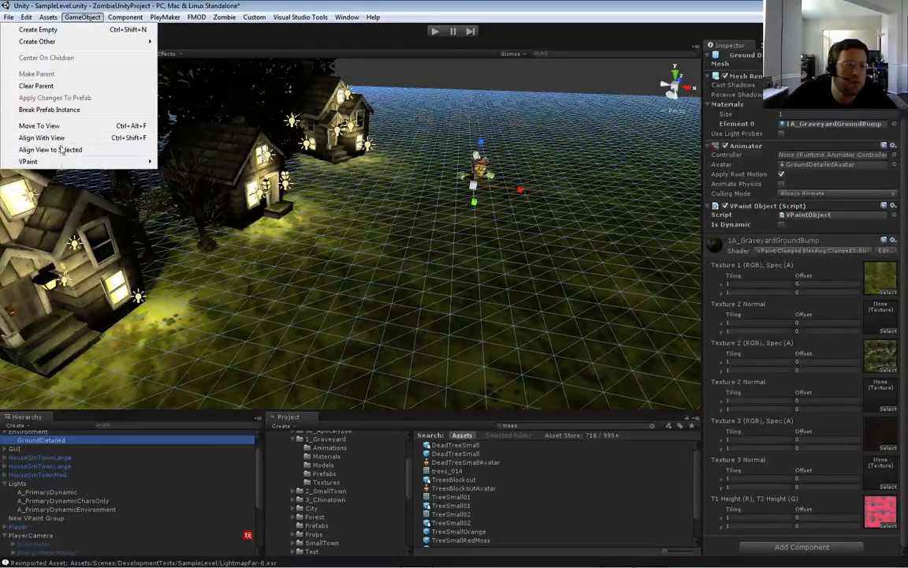
pyautogui.moveTo(88, 164)
pyautogui.click(185, 164)
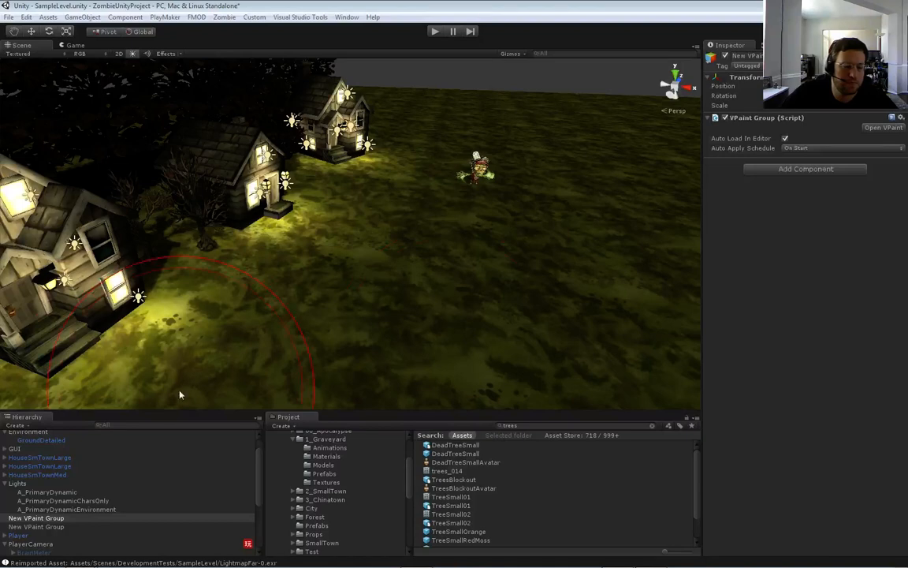
# Examine GroundDetailed's mesh, its VPaint Object component and the texture slots of the 1A_GraveyardGroundBump material
pyautogui.click(44, 439)
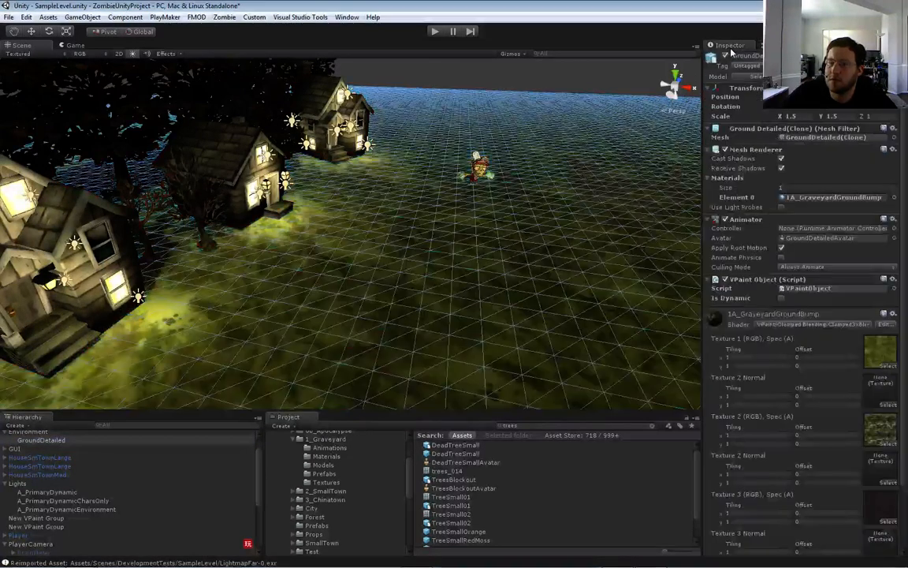
pyautogui.moveTo(458, 242); pyautogui.dragTo(438, 268, button='middle')
pyautogui.moveTo(447, 263); pyautogui.dragTo(428, 283)
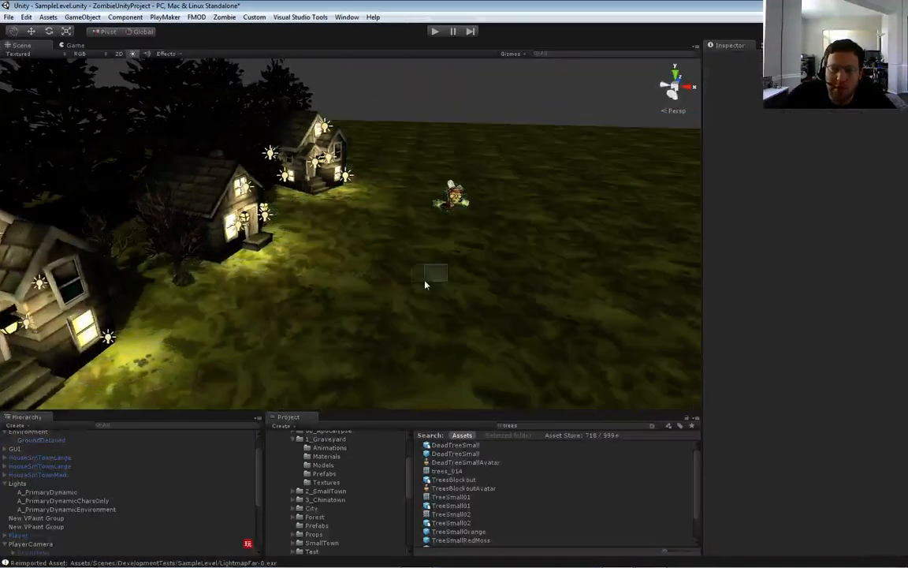
pyautogui.click(42, 439)
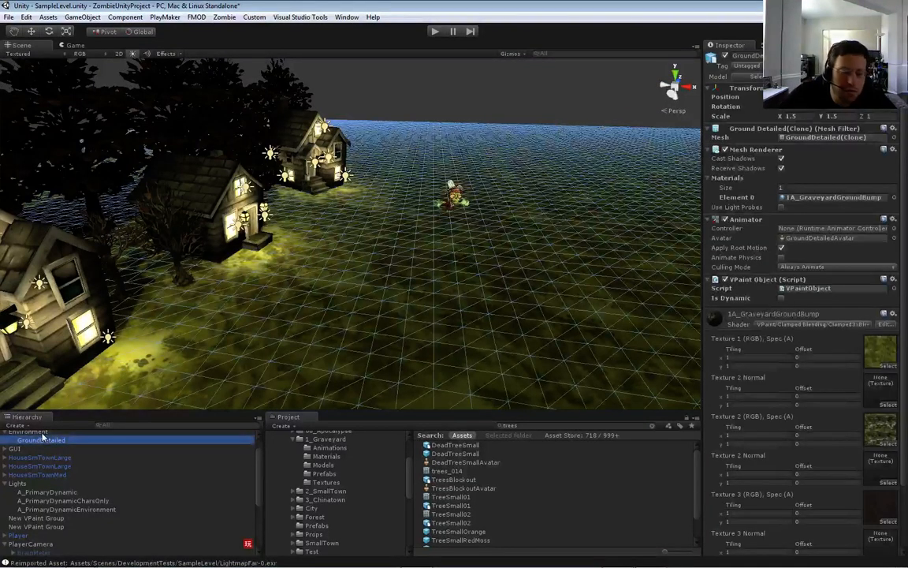
pyautogui.click(44, 434)
pyautogui.click(43, 441)
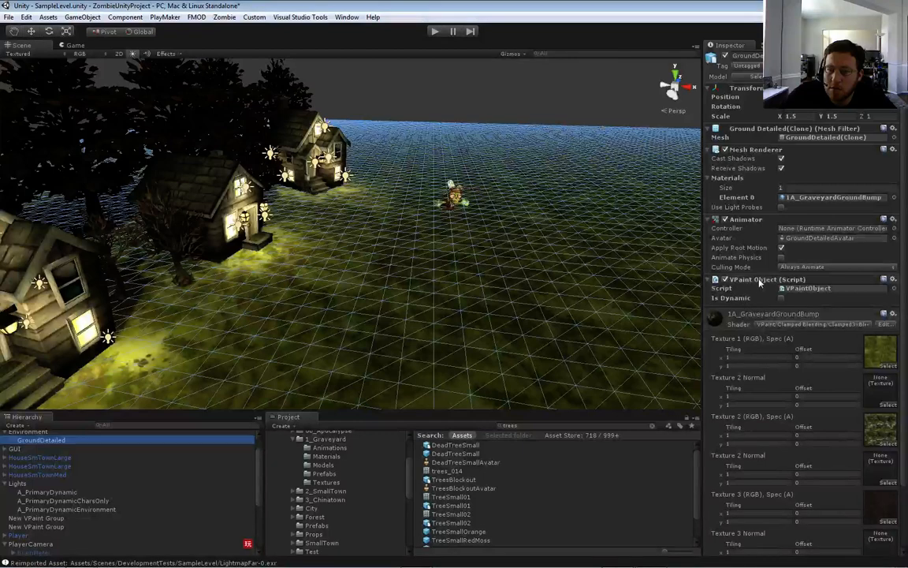
pyautogui.scroll(-2, 748, 284)
pyautogui.scroll(-3, 780, 368)
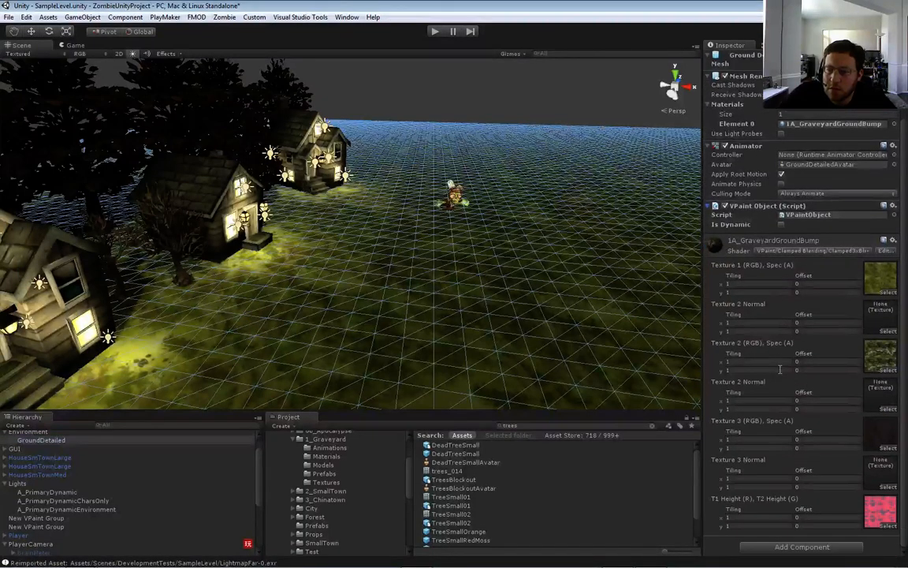
pyautogui.scroll(5, 780, 368)
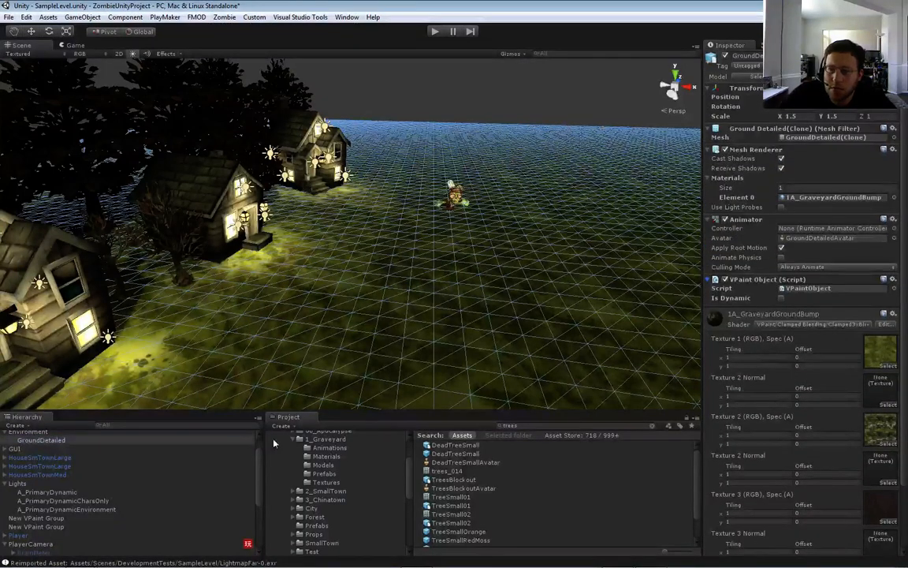
# Check the first VPaint group, the Environment parent and its GroundDetailed child in the scene hierarchy
pyautogui.click(35, 518)
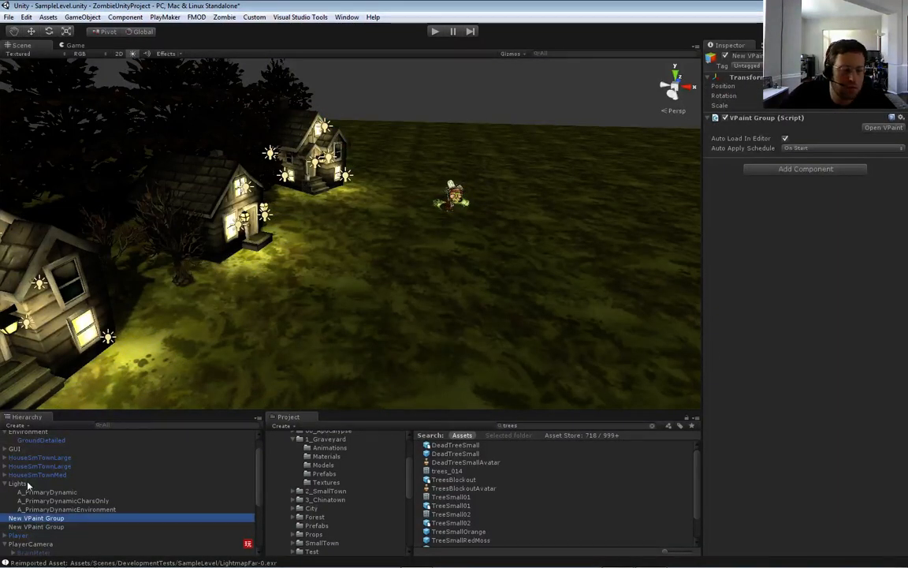
pyautogui.click(32, 438)
pyautogui.click(7, 433)
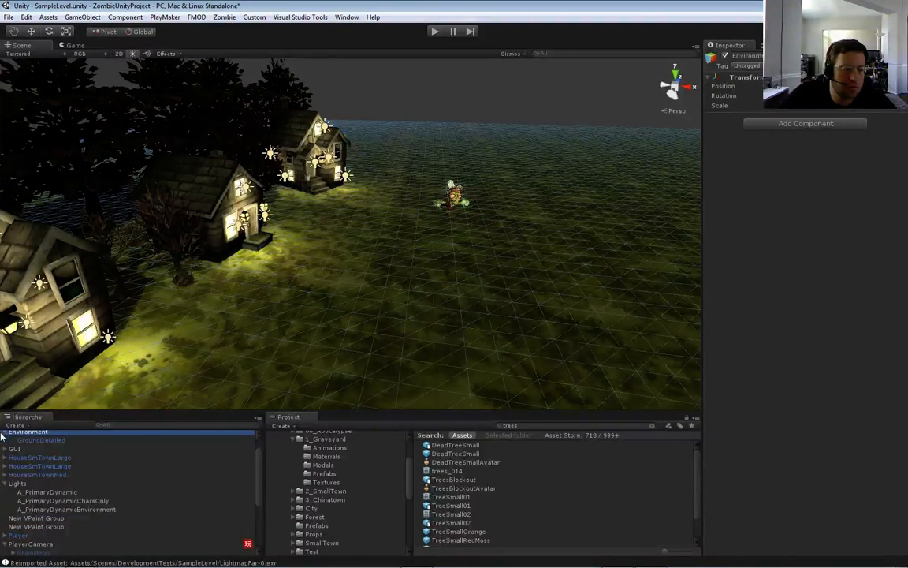
pyautogui.click(6, 433)
pyautogui.click(4, 430)
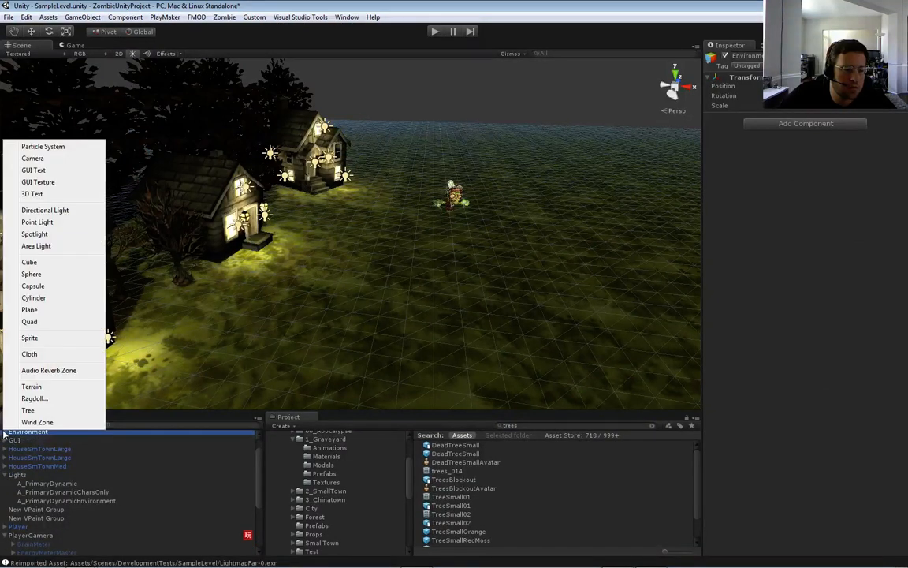
pyautogui.click(5, 433)
pyautogui.click(21, 441)
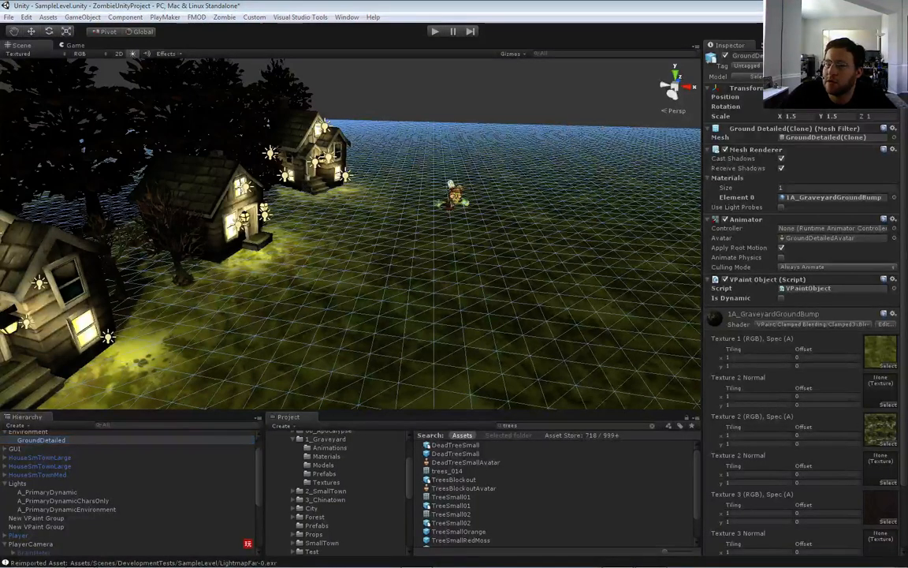
pyautogui.hotkey('alt', 'Tab')
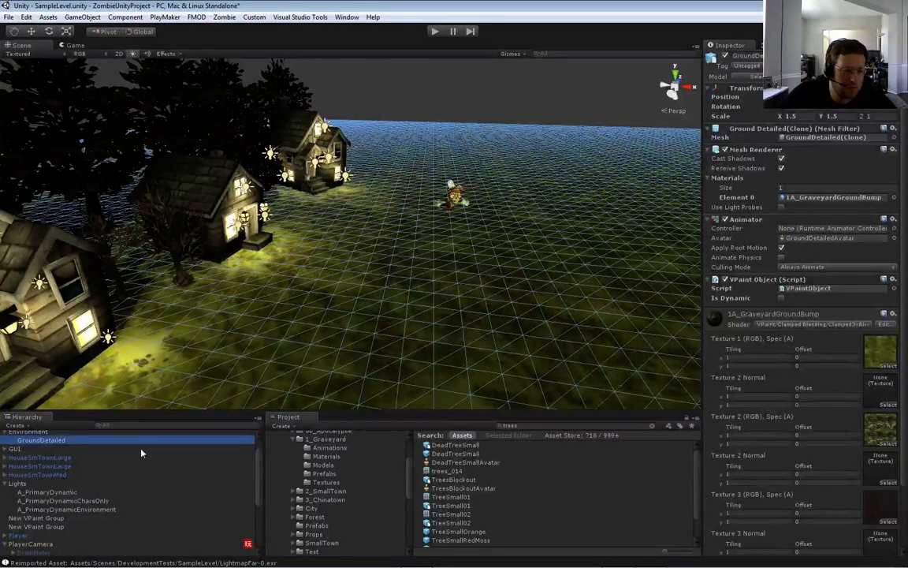
# Open the VPaint editor from the first New VPaint Group, and again from the second one
pyautogui.click(26, 517)
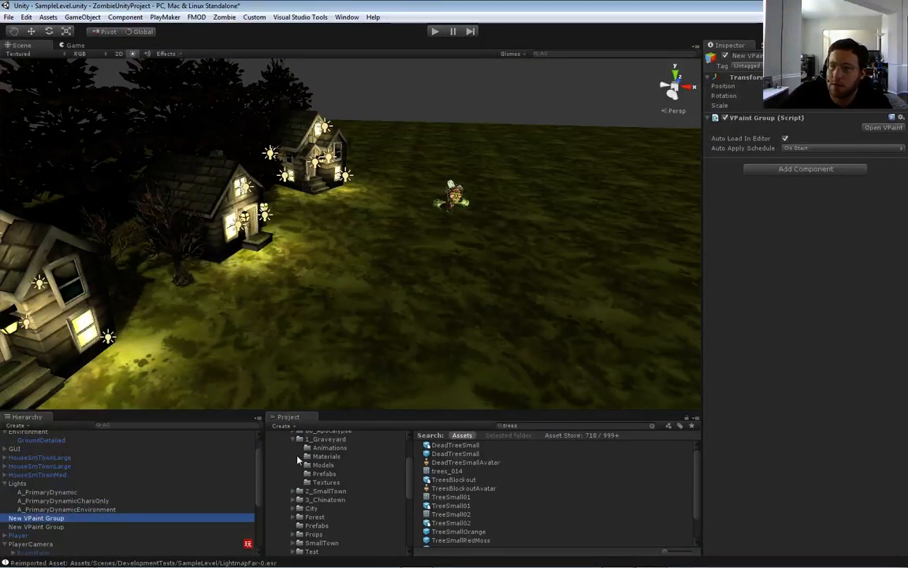
pyautogui.click(882, 129)
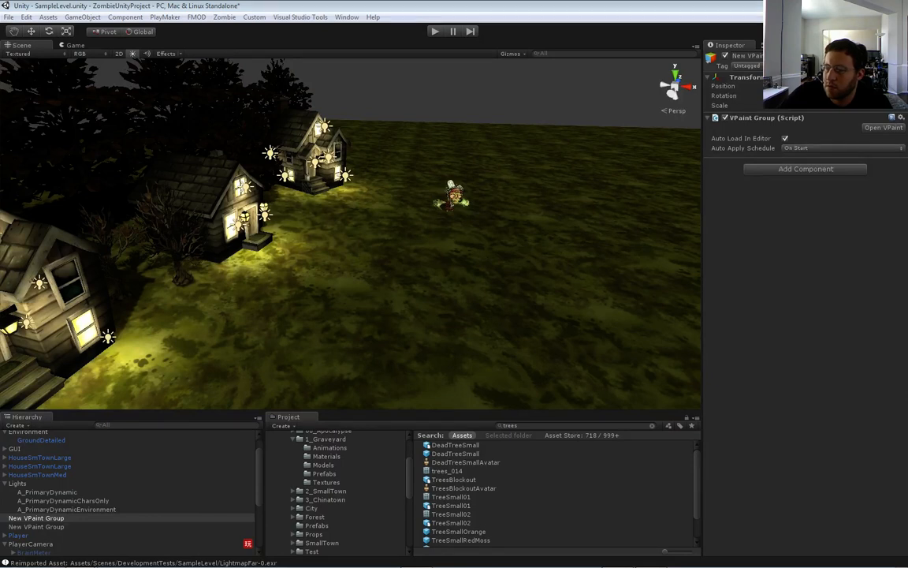
pyautogui.click(49, 526)
pyautogui.click(882, 129)
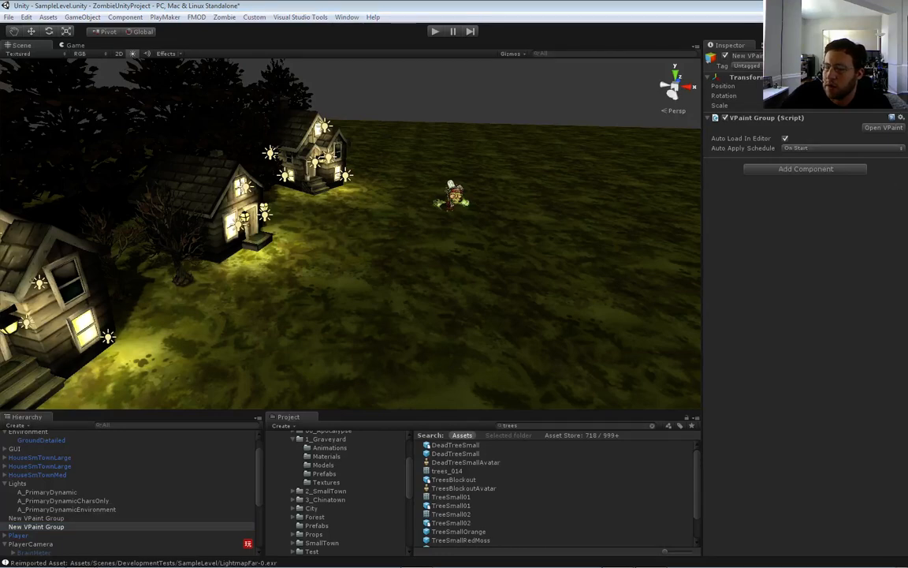
pyautogui.moveTo(907, 68)
pyautogui.mouseDown()
pyautogui.moveTo(588, 41)
pyautogui.moveTo(539, 49)
pyautogui.moveTo(588, 43)
pyautogui.moveTo(650, 58)
pyautogui.moveTo(748, 53)
pyautogui.moveTo(907, 65)
pyautogui.mouseUp()
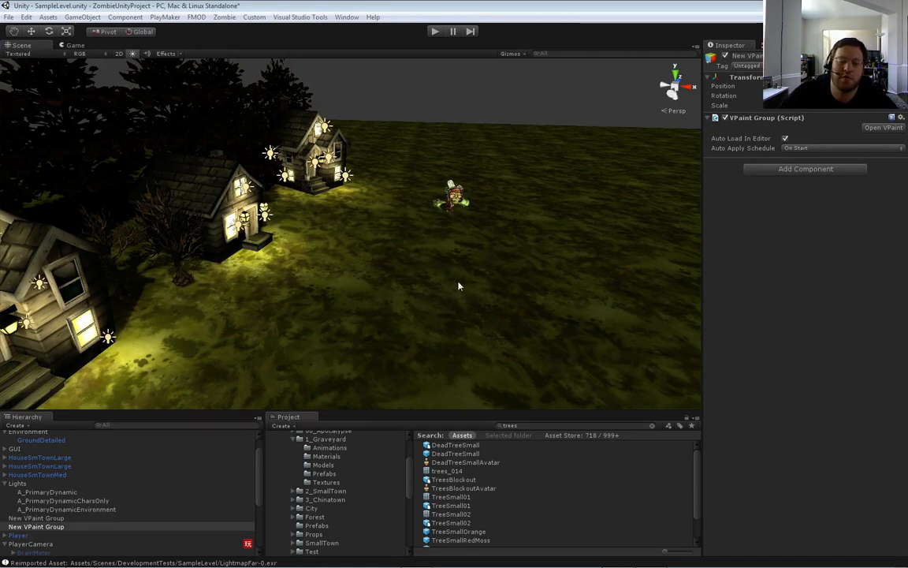
# Paint a patch of the dark ground texture with the red brush on the open ground in front of the nearest house
pyautogui.moveTo(514, 272); pyautogui.dragTo(429, 277, button='right')
pyautogui.press('s')
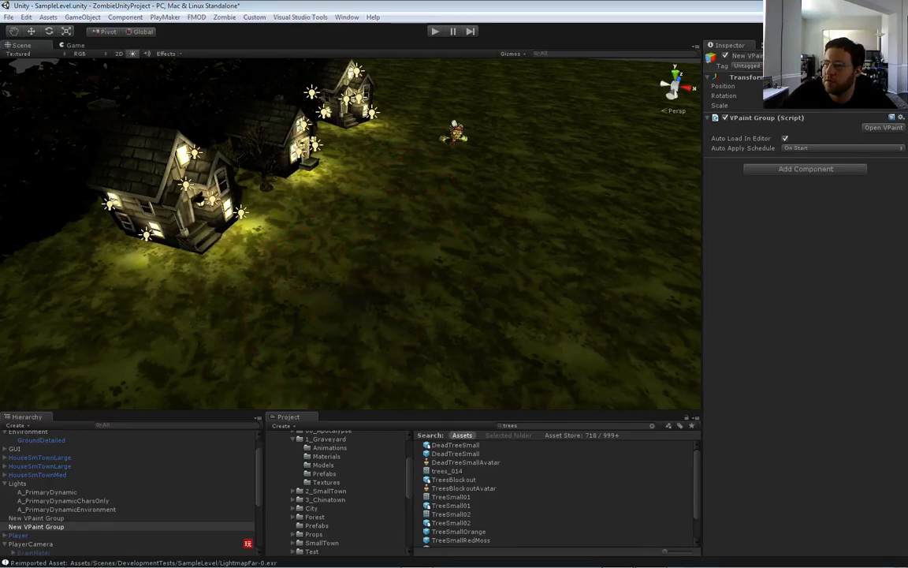
pyautogui.click(356, 303)
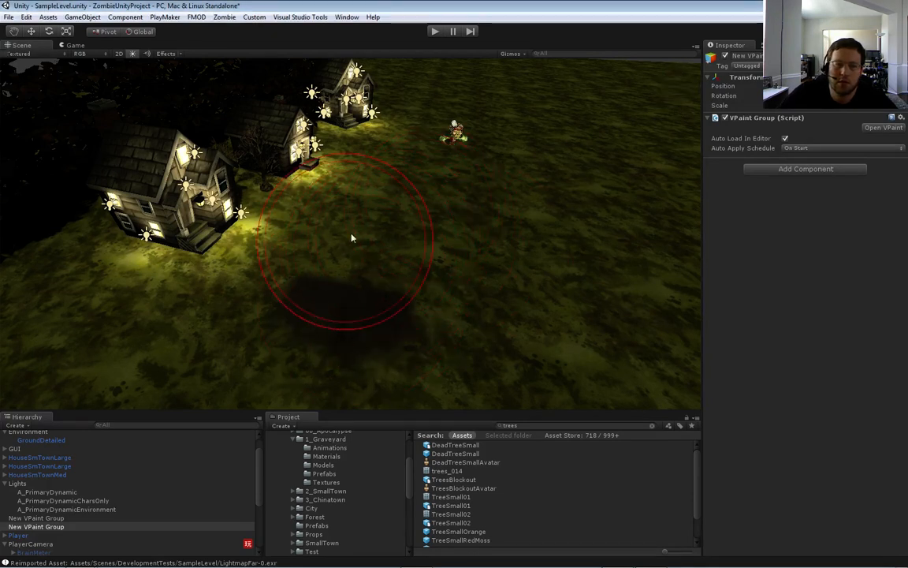
pyautogui.moveTo(307, 314); pyautogui.dragTo(486, 334)
pyautogui.moveTo(405, 202)
pyautogui.keyDown('alt'); pyautogui.mouseDown()
pyautogui.moveTo(365, 259)
pyautogui.moveTo(328, 270)
pyautogui.moveTo(356, 216)
pyautogui.mouseUp(); pyautogui.keyUp('alt')
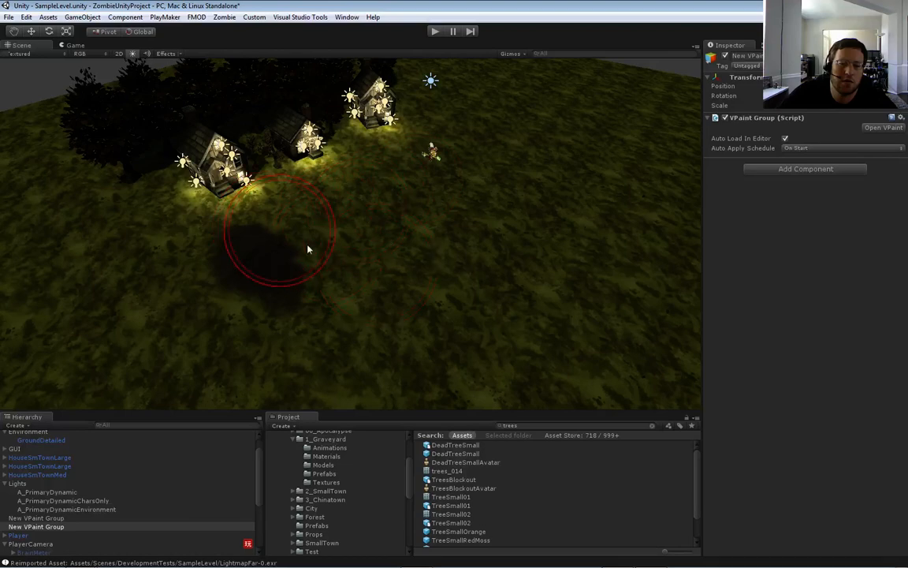
pyautogui.moveTo(354, 220)
pyautogui.keyDown('alt'); pyautogui.mouseDown()
pyautogui.moveTo(324, 227)
pyautogui.moveTo(387, 187)
pyautogui.mouseUp(); pyautogui.keyUp('alt')
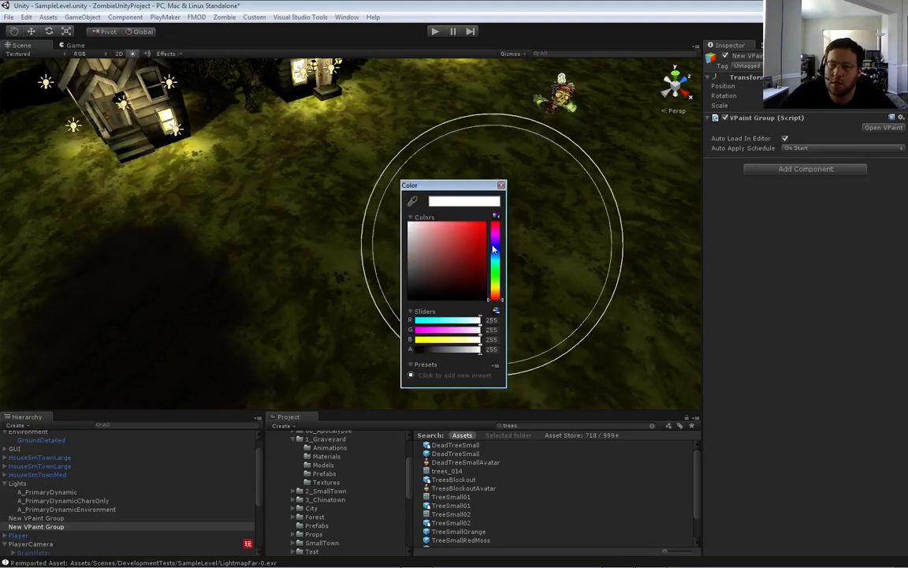
# Set the VPaint brush colour to a saturated blue and close the colour picker
pyautogui.click(496, 247)
pyautogui.click(501, 185)
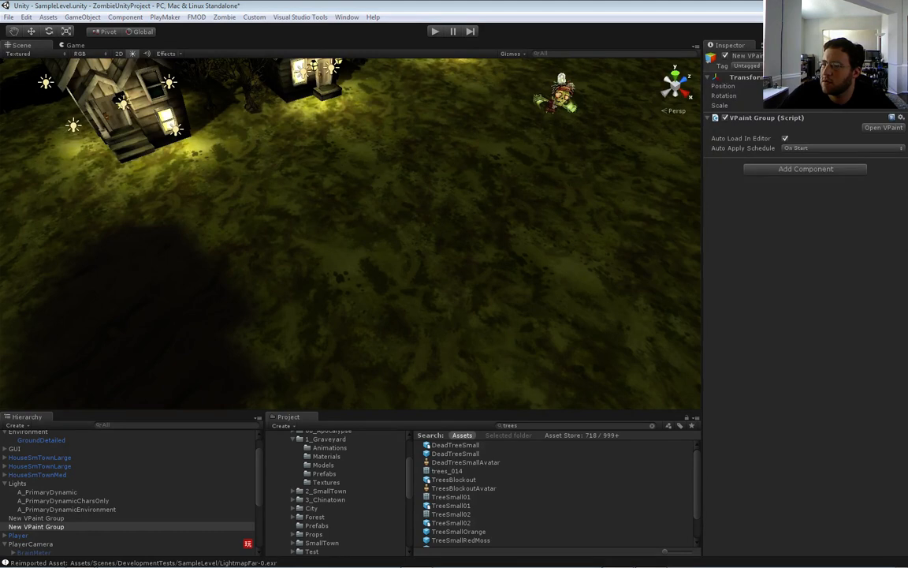
pyautogui.moveTo(496, 251); pyautogui.dragTo(479, 239)
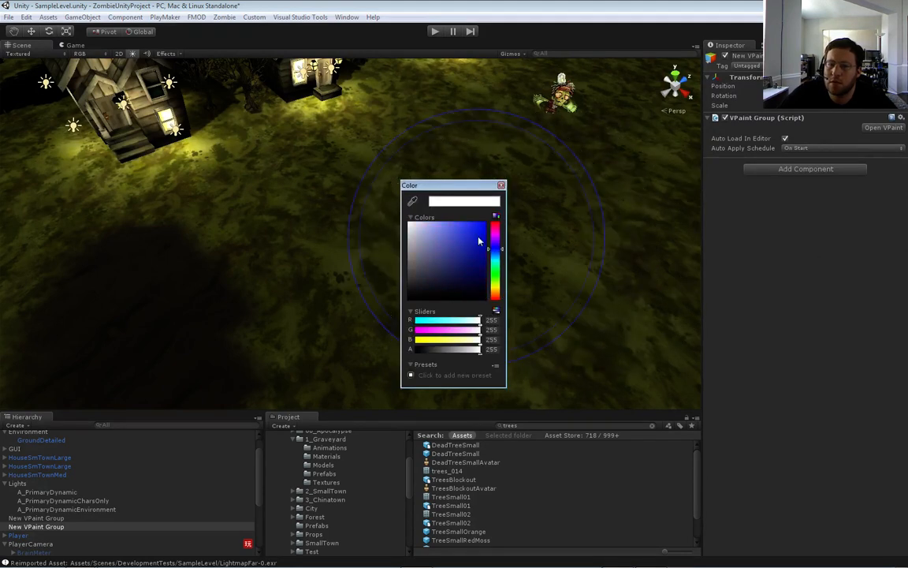
pyautogui.click(501, 184)
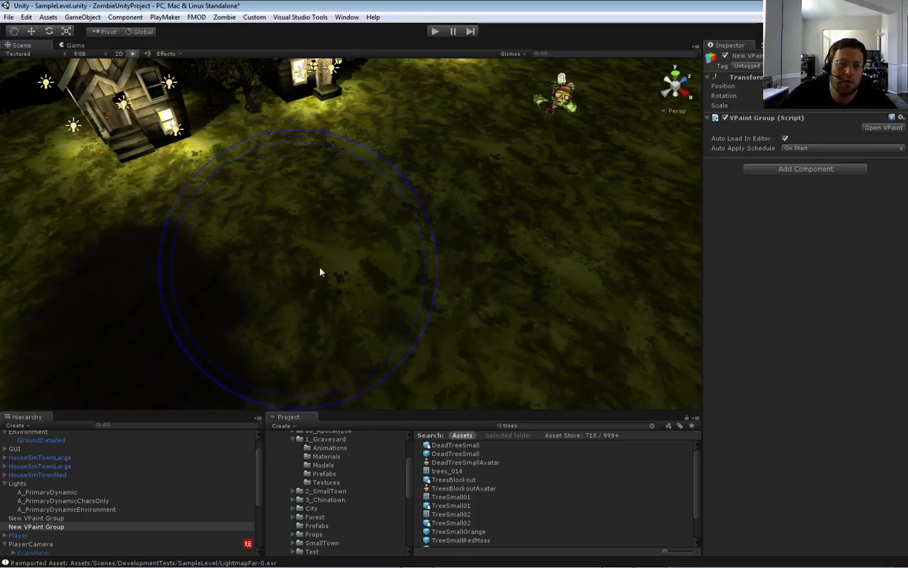
# Paint the dirt path in blue along the front of the three houses and past the zombie character
pyautogui.scroll(-5, 322, 270)
pyautogui.moveTo(356, 259)
pyautogui.mouseDown(button='right')
pyautogui.moveTo(395, 236)
pyautogui.moveTo(397, 276)
pyautogui.moveTo(445, 252)
pyautogui.moveTo(446, 220)
pyautogui.mouseUp(button='right')
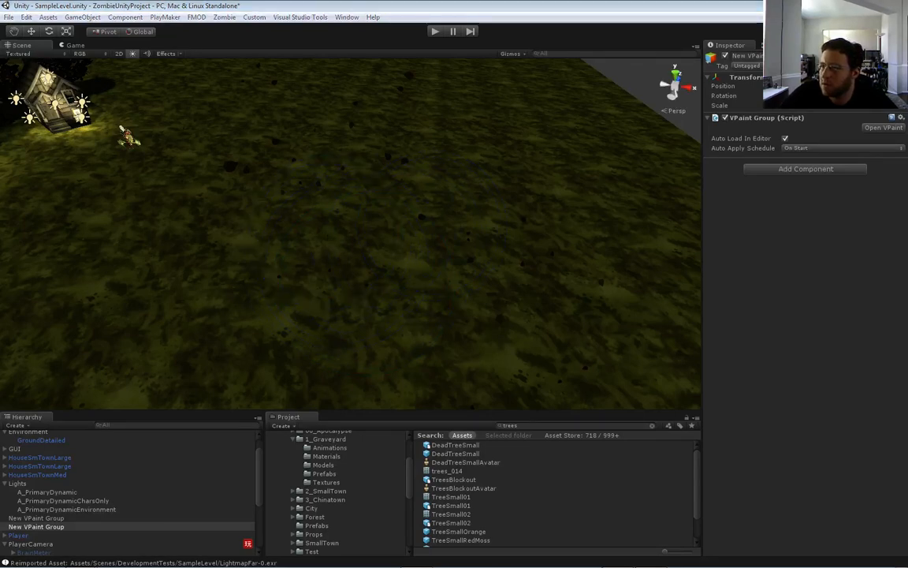
pyautogui.moveTo(347, 229)
pyautogui.keyDown('alt'); pyautogui.mouseDown()
pyautogui.moveTo(152, 263)
pyautogui.moveTo(347, 213)
pyautogui.mouseUp(); pyautogui.keyUp('alt')
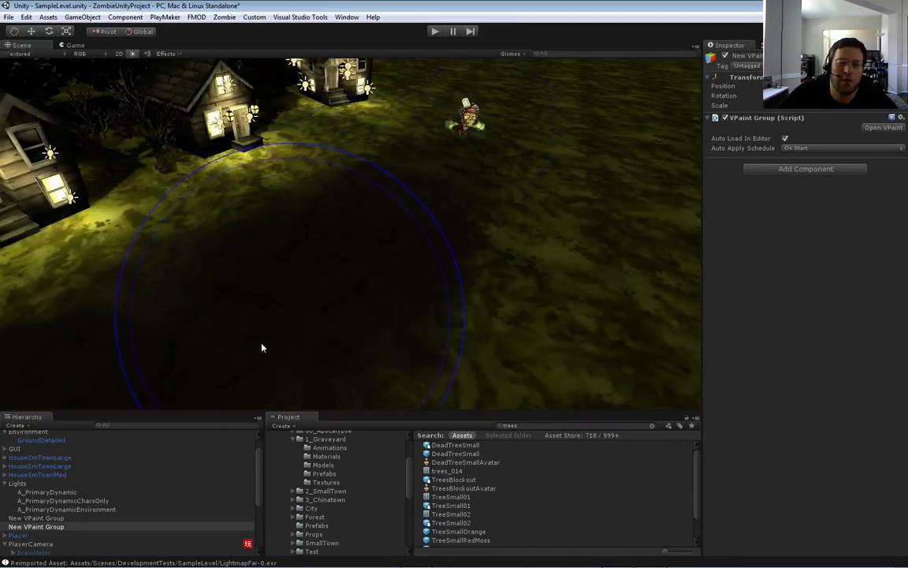
pyautogui.moveTo(444, 156)
pyautogui.keyDown('alt'); pyautogui.mouseDown()
pyautogui.moveTo(430, 213)
pyautogui.moveTo(398, 223)
pyautogui.mouseUp(); pyautogui.keyUp('alt')
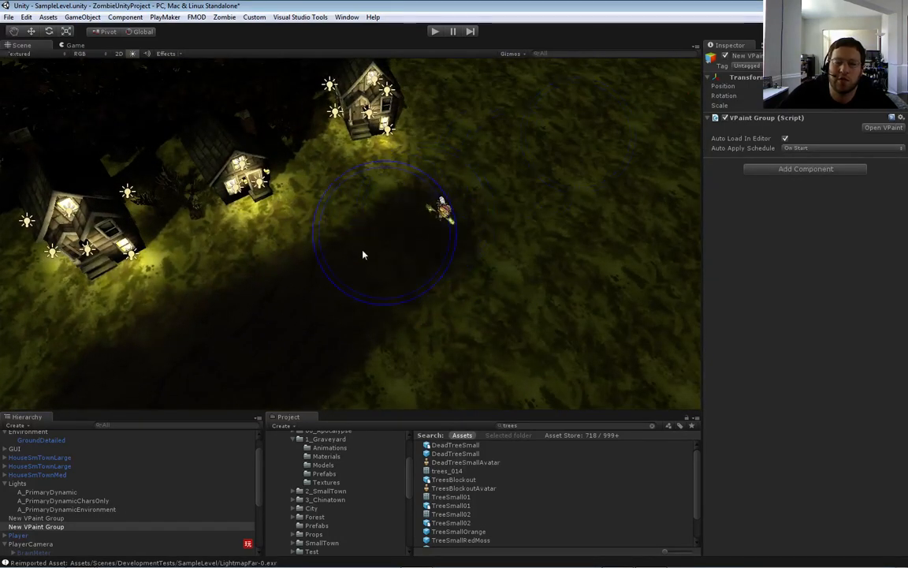
pyautogui.moveTo(530, 162)
pyautogui.mouseDown()
pyautogui.moveTo(523, 174)
pyautogui.moveTo(418, 213)
pyautogui.moveTo(528, 174)
pyautogui.moveTo(432, 234)
pyautogui.mouseUp()
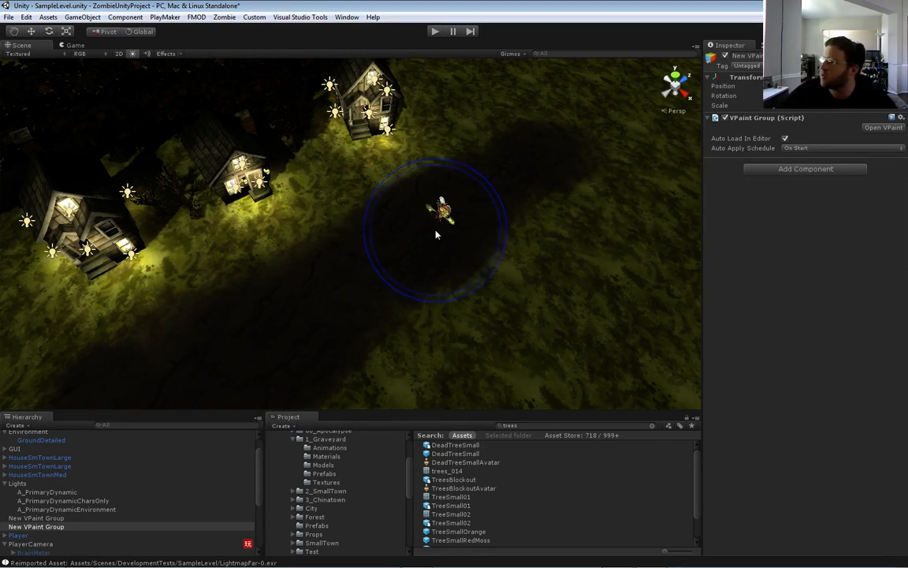
# Extend and widen the dirt path across the open ground beyond the farthest house
pyautogui.moveTo(487, 235)
pyautogui.keyDown('alt'); pyautogui.mouseDown()
pyautogui.moveTo(457, 258)
pyautogui.moveTo(604, 231)
pyautogui.moveTo(604, 198)
pyautogui.moveTo(591, 216)
pyautogui.moveTo(603, 193)
pyautogui.mouseUp(); pyautogui.keyUp('alt')
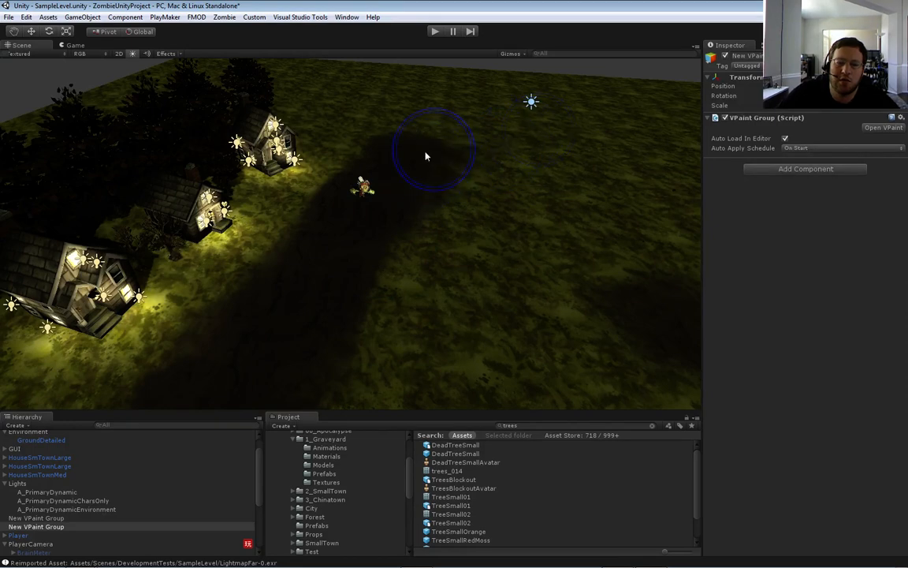
pyautogui.moveTo(517, 170); pyautogui.dragTo(517, 174, button='right')
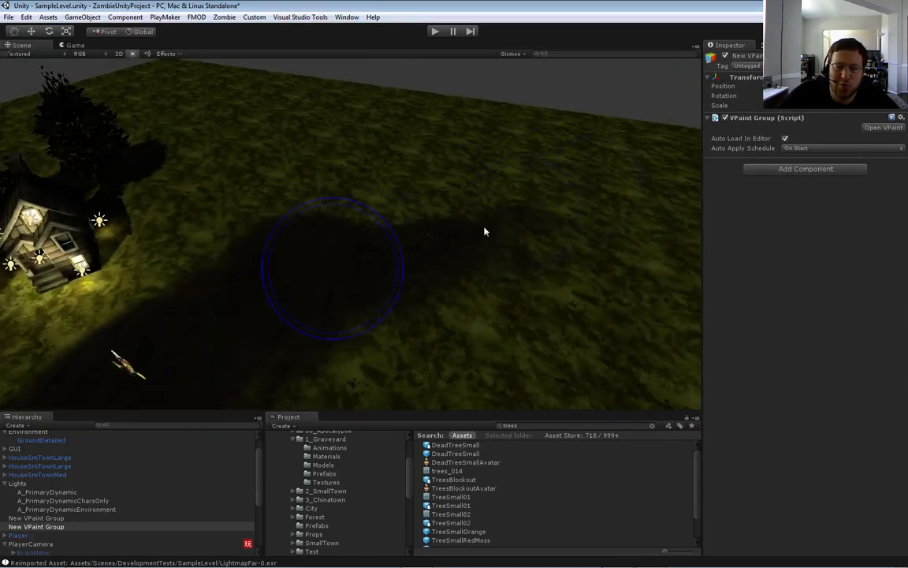
pyautogui.moveTo(485, 231)
pyautogui.mouseDown()
pyautogui.moveTo(671, 162)
pyautogui.moveTo(384, 243)
pyautogui.mouseUp()
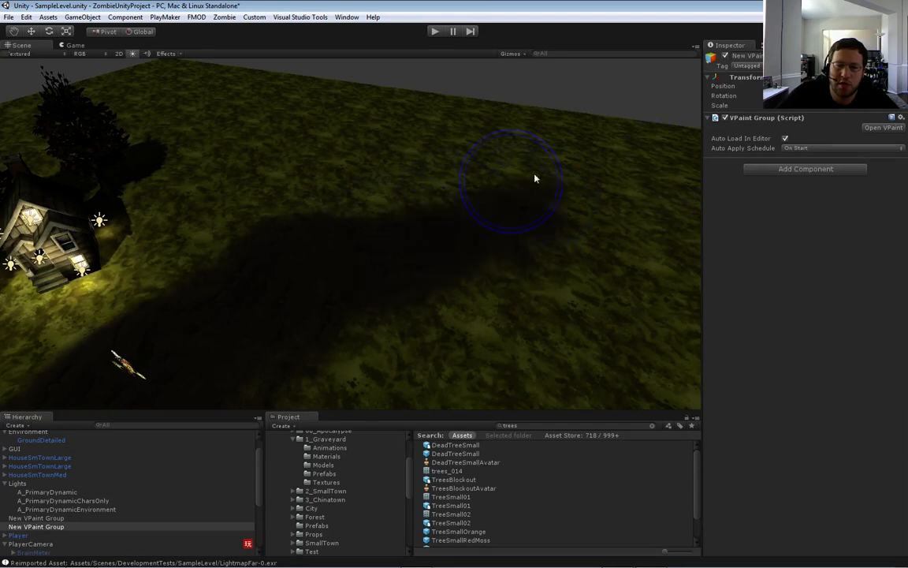
pyautogui.moveTo(534, 178)
pyautogui.mouseDown(button='right')
pyautogui.moveTo(497, 228)
pyautogui.moveTo(548, 247)
pyautogui.moveTo(457, 247)
pyautogui.moveTo(523, 223)
pyautogui.moveTo(563, 182)
pyautogui.mouseUp(button='right')
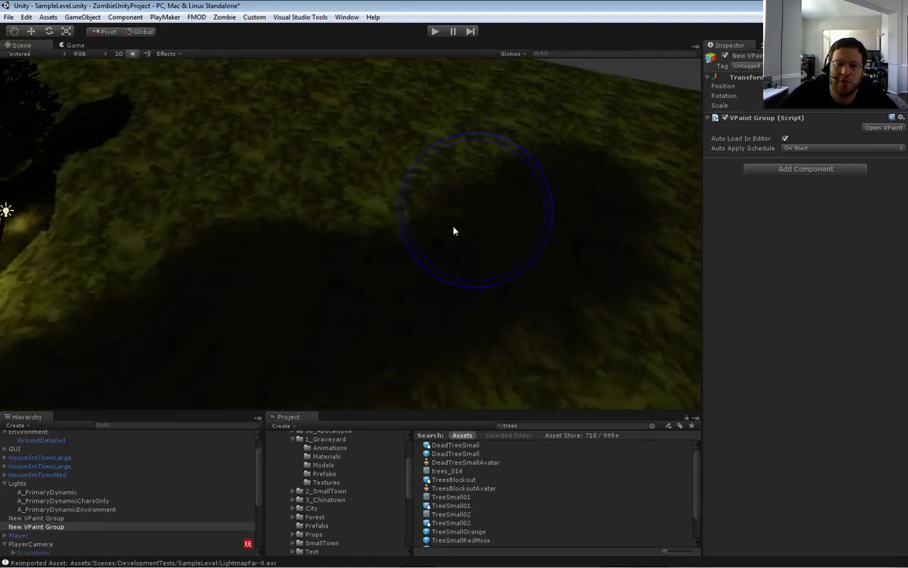
# Fork the dirt path near the closest house into two long branches and widen the branch on the houses' side
pyautogui.moveTo(454, 230)
pyautogui.mouseDown(button='right')
pyautogui.moveTo(511, 230)
pyautogui.moveTo(394, 240)
pyautogui.mouseUp(button='right')
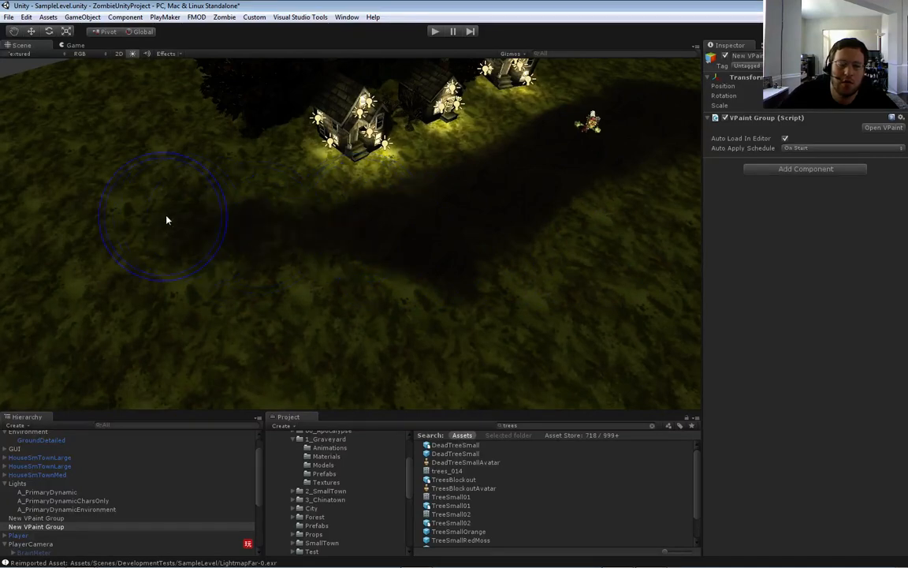
pyautogui.moveTo(167, 216)
pyautogui.mouseDown()
pyautogui.moveTo(390, 219)
pyautogui.moveTo(131, 214)
pyautogui.moveTo(310, 243)
pyautogui.moveTo(464, 223)
pyautogui.moveTo(643, 309)
pyautogui.moveTo(492, 251)
pyautogui.moveTo(566, 272)
pyautogui.mouseUp()
pyautogui.moveTo(566, 272); pyautogui.dragTo(557, 278, button='right')
pyautogui.press('s')
pyautogui.press('d')
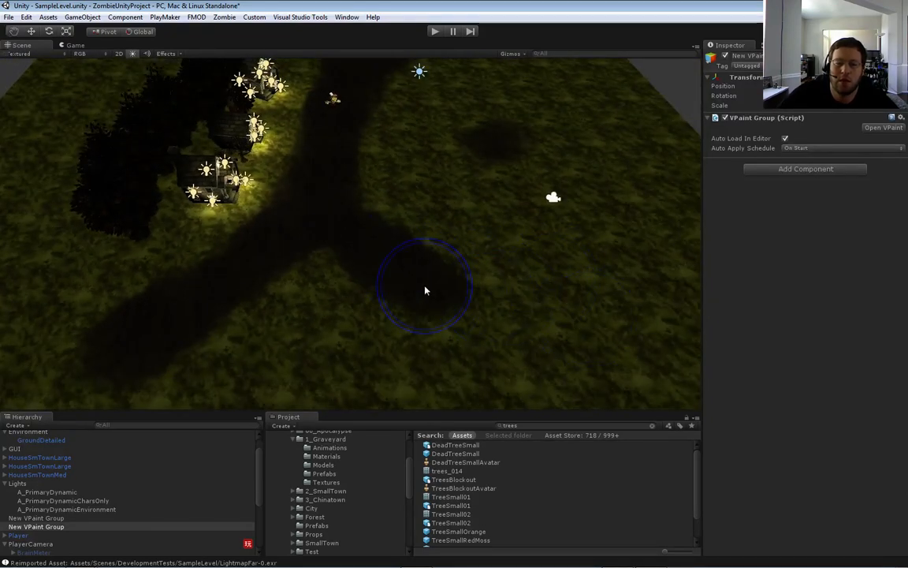
pyautogui.moveTo(425, 291)
pyautogui.mouseDown()
pyautogui.moveTo(628, 315)
pyautogui.moveTo(472, 294)
pyautogui.moveTo(606, 320)
pyautogui.mouseUp()
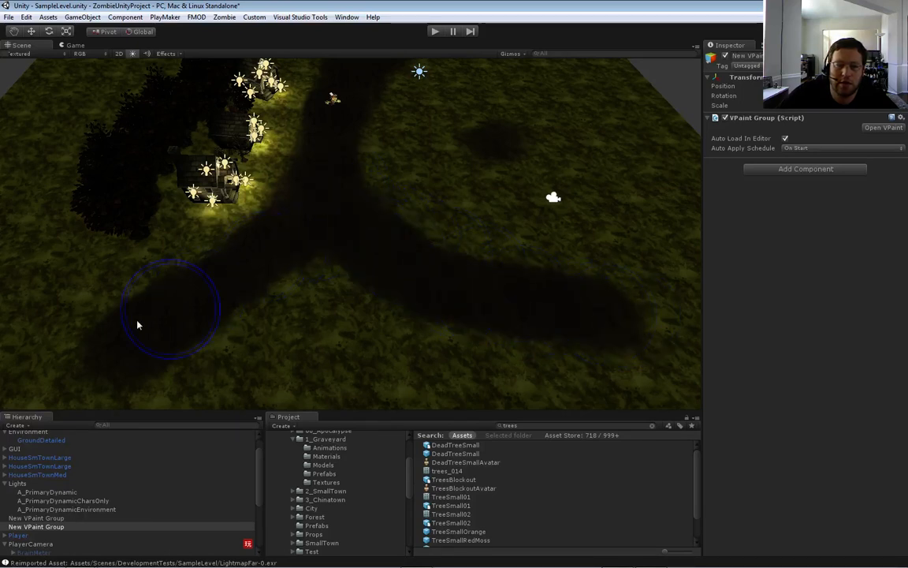
pyautogui.moveTo(137, 324)
pyautogui.mouseDown()
pyautogui.moveTo(79, 329)
pyautogui.moveTo(359, 248)
pyautogui.mouseUp()
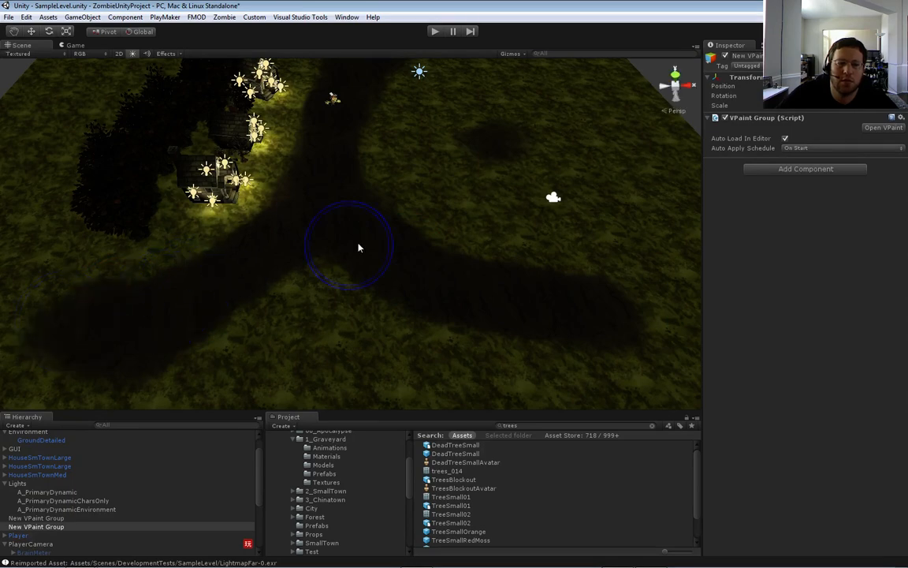
# Paint a side branch from the path's far end toward the ground's edge, on the side away from the houses
pyautogui.moveTo(358, 248)
pyautogui.mouseDown(button='right')
pyautogui.moveTo(385, 184)
pyautogui.moveTo(369, 197)
pyautogui.moveTo(377, 167)
pyautogui.mouseUp(button='right')
pyautogui.press('w')
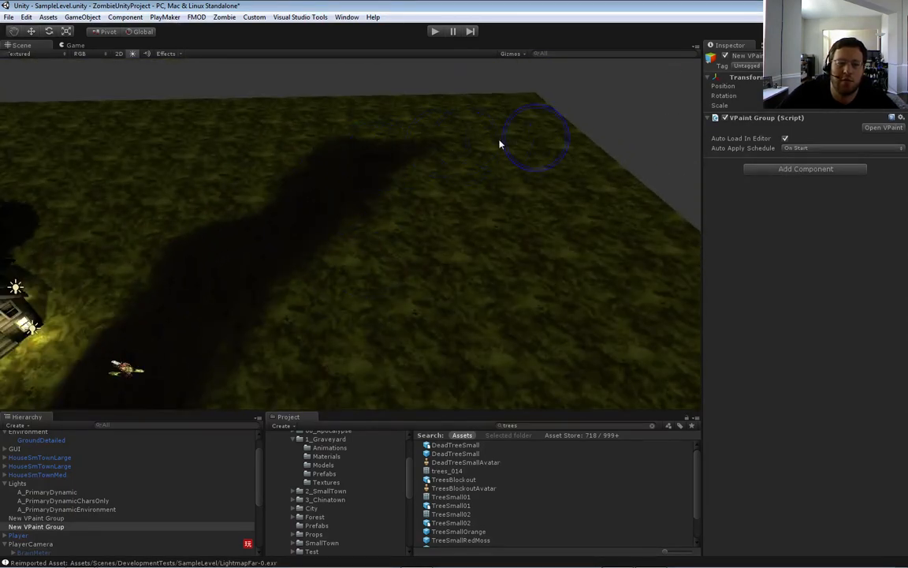
pyautogui.moveTo(419, 153); pyautogui.dragTo(509, 156)
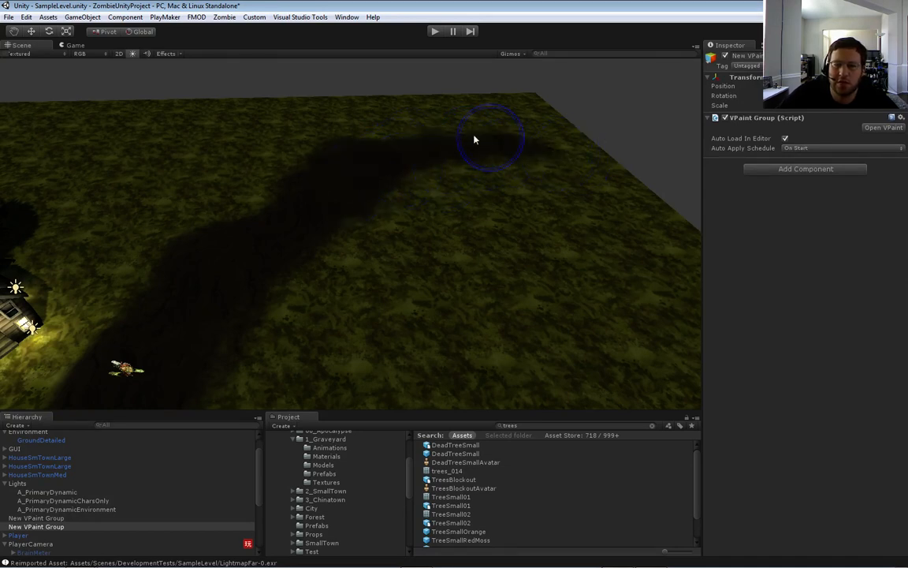
pyautogui.moveTo(250, 161); pyautogui.dragTo(296, 192)
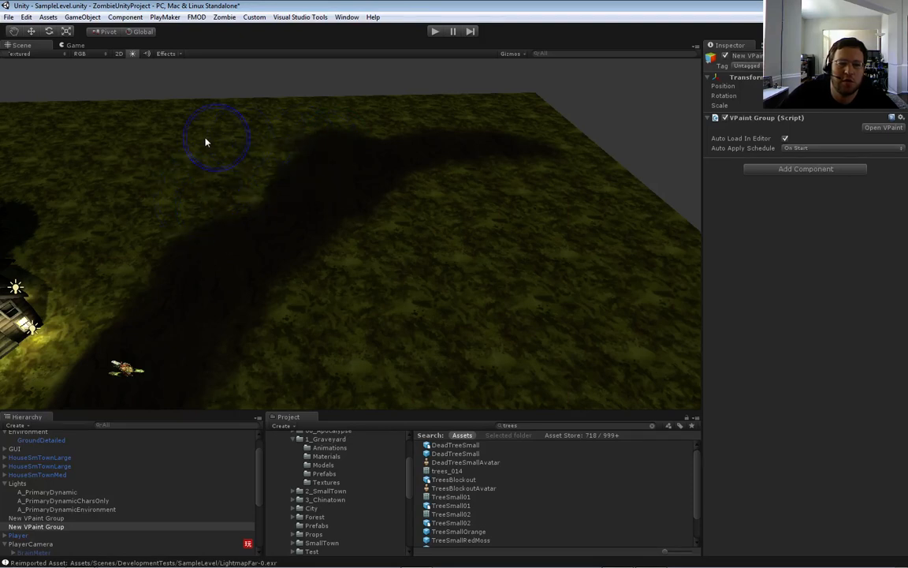
# Fill in a wide dirt clearing at the far end of the path, on the houses' side of the branch
pyautogui.moveTo(363, 215); pyautogui.dragTo(339, 243, button='right')
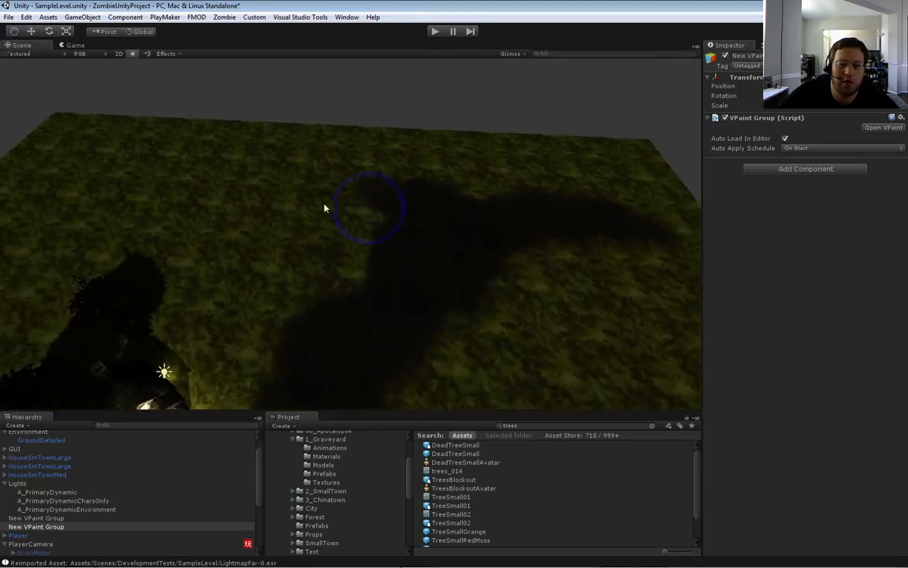
pyautogui.moveTo(387, 232)
pyautogui.mouseDown()
pyautogui.moveTo(288, 198)
pyautogui.moveTo(406, 228)
pyautogui.mouseUp()
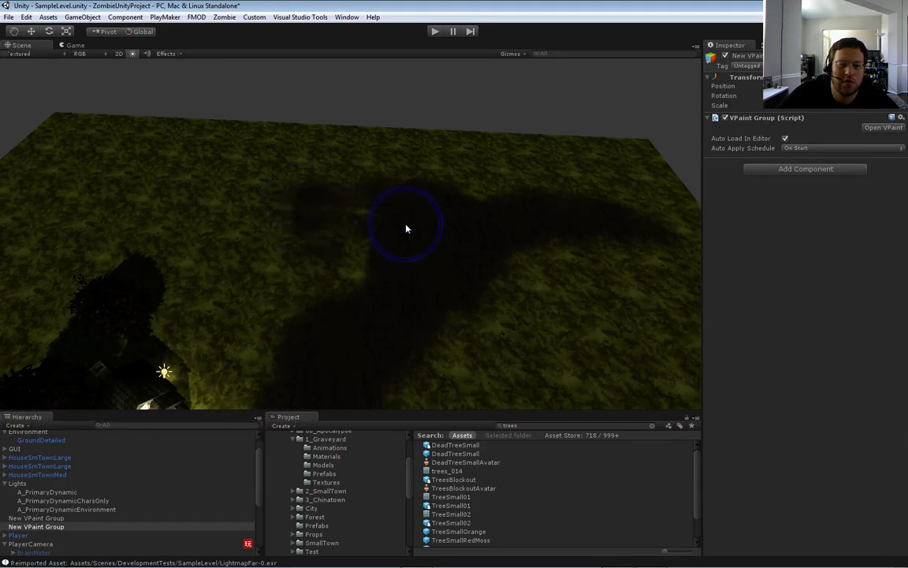
pyautogui.moveTo(297, 215); pyautogui.dragTo(391, 223)
pyautogui.moveTo(316, 255); pyautogui.dragTo(336, 250)
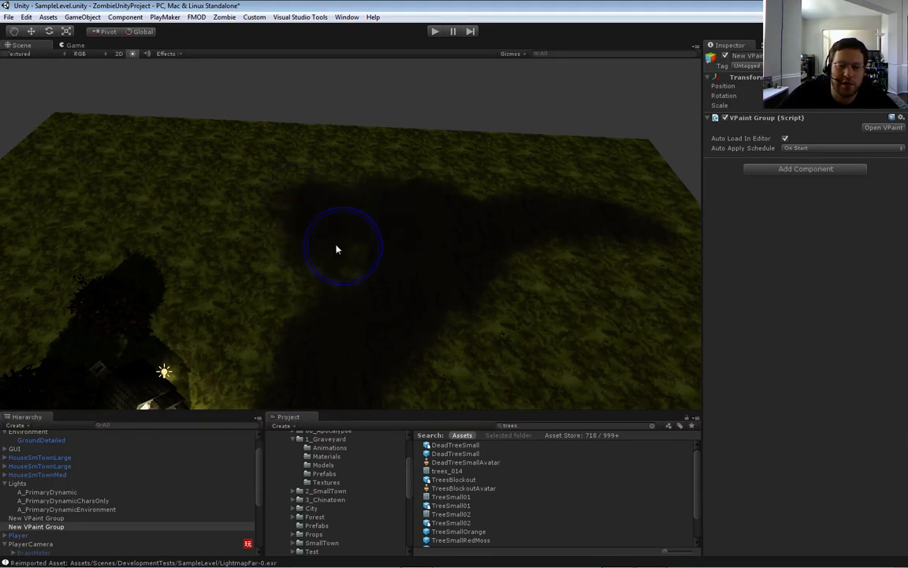
pyautogui.moveTo(365, 305)
pyautogui.mouseDown()
pyautogui.moveTo(282, 250)
pyautogui.moveTo(403, 188)
pyautogui.moveTo(284, 209)
pyautogui.moveTo(291, 284)
pyautogui.moveTo(276, 280)
pyautogui.mouseUp()
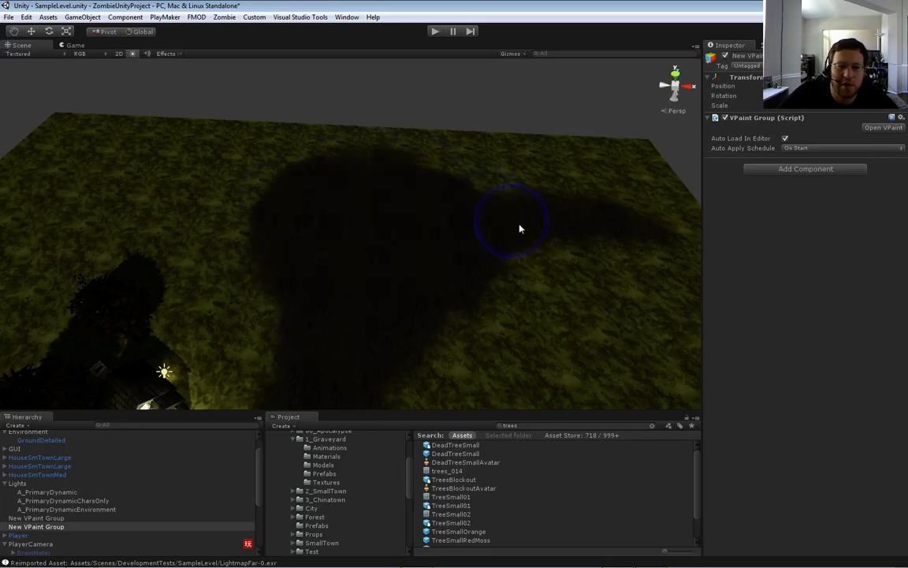
pyautogui.keyDown('alt'); pyautogui.moveTo(518, 227); pyautogui.dragTo(332, 225); pyautogui.keyUp('alt')
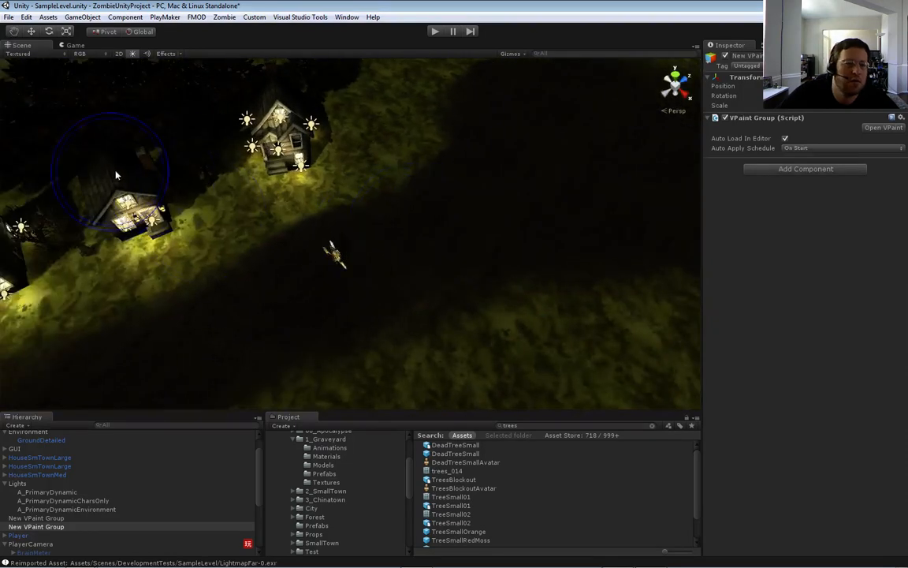
pyautogui.keyDown('alt'); pyautogui.moveTo(669, 176); pyautogui.dragTo(458, 225); pyautogui.keyUp('alt')
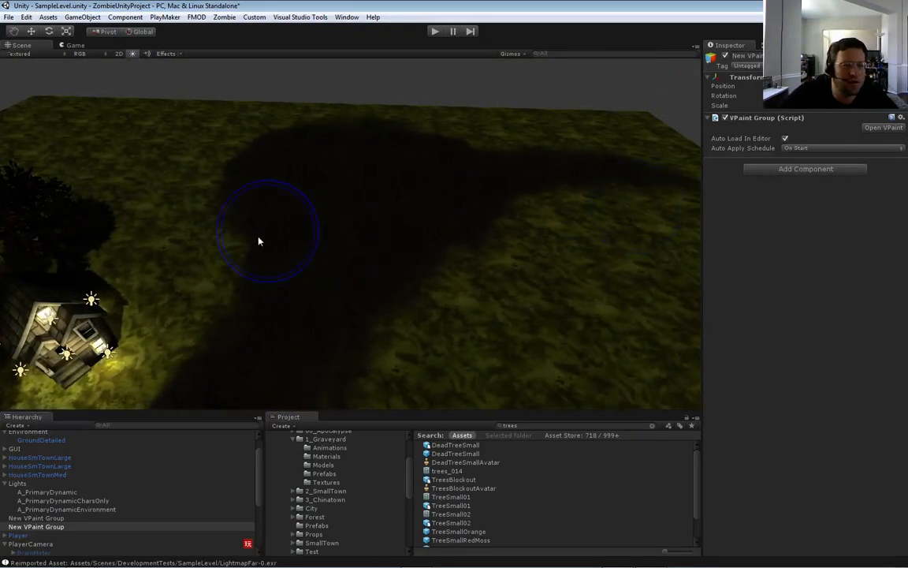
pyautogui.keyDown('alt'); pyautogui.moveTo(261, 244); pyautogui.dragTo(552, 276); pyautogui.keyUp('alt')
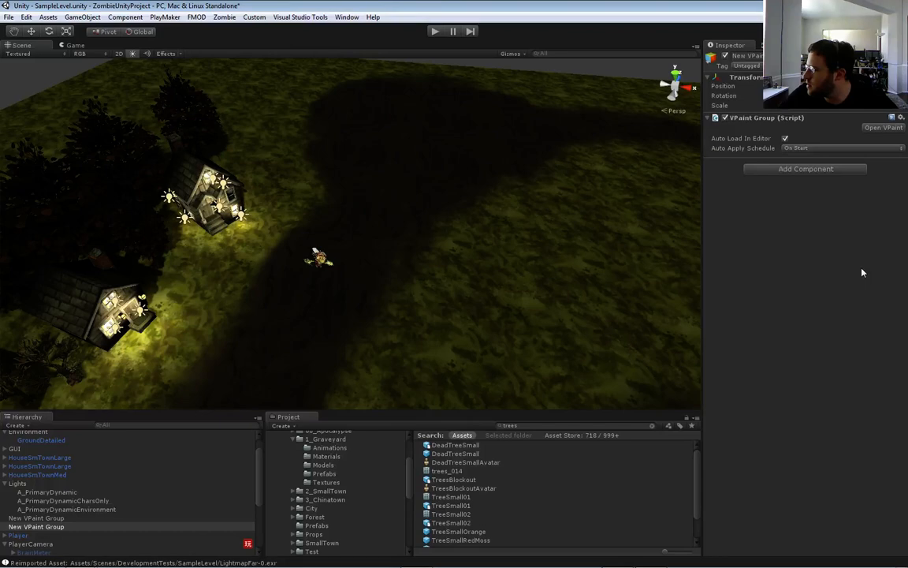
pyautogui.moveTo(574, 245); pyautogui.dragTo(395, 238, button='right')
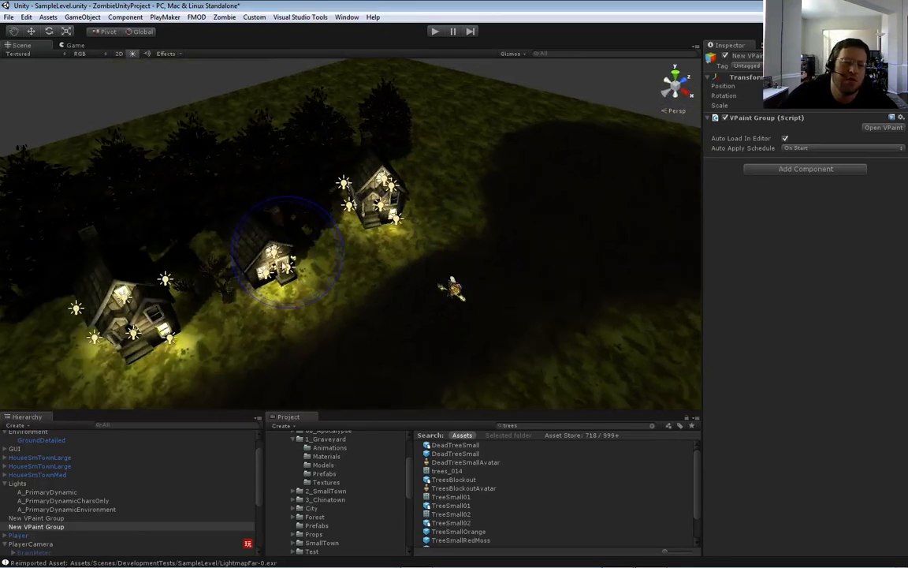
pyautogui.moveTo(651, 214); pyautogui.dragTo(635, 235, button='right')
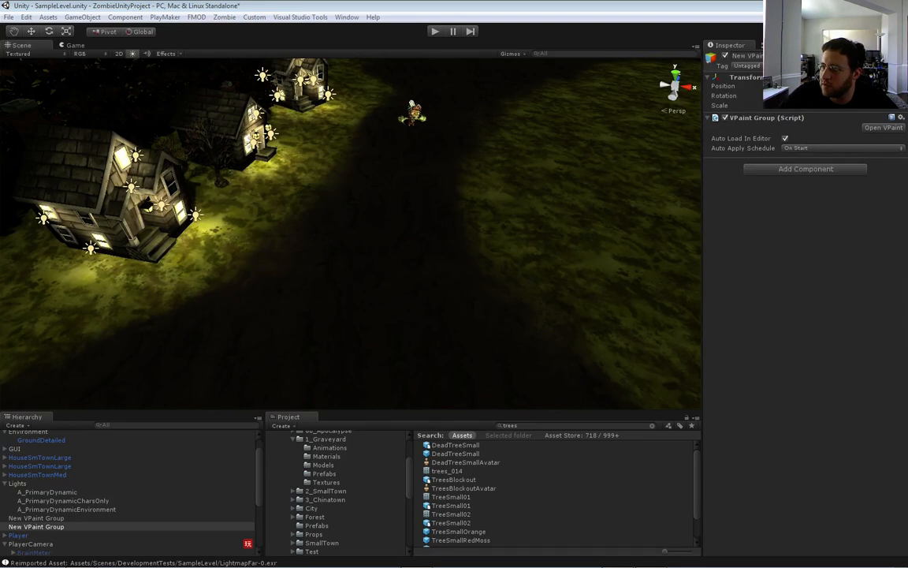
# Bring the VPaint window over the scene and make the Brick layer the active paint layer
pyautogui.moveTo(907, 79); pyautogui.dragTo(486, 58)
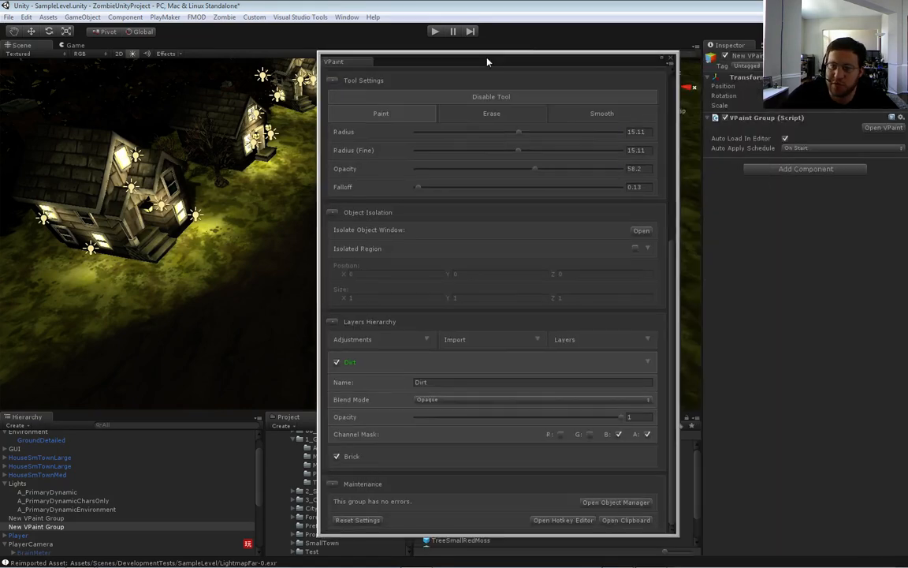
pyautogui.scroll(5, 493, 277)
pyautogui.scroll(-4, 501, 282)
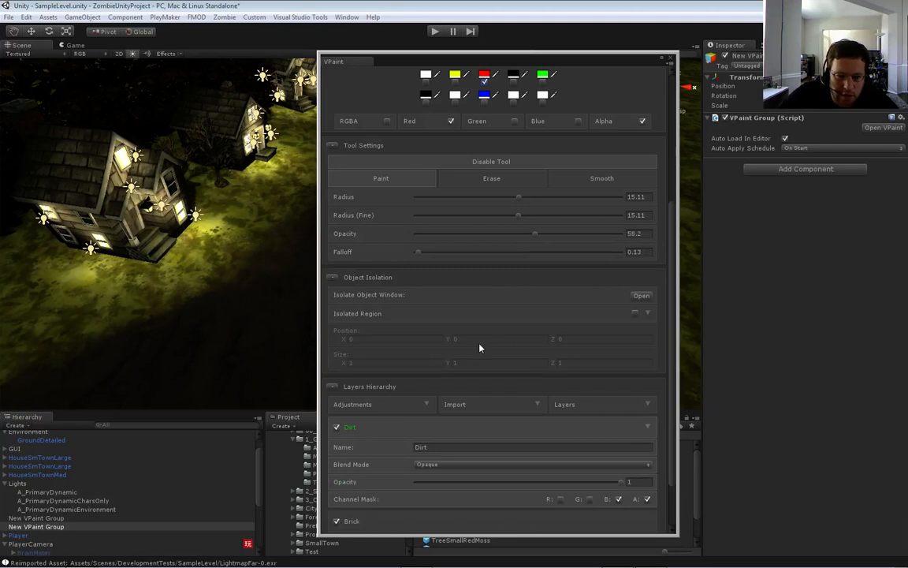
pyautogui.scroll(-2, 479, 347)
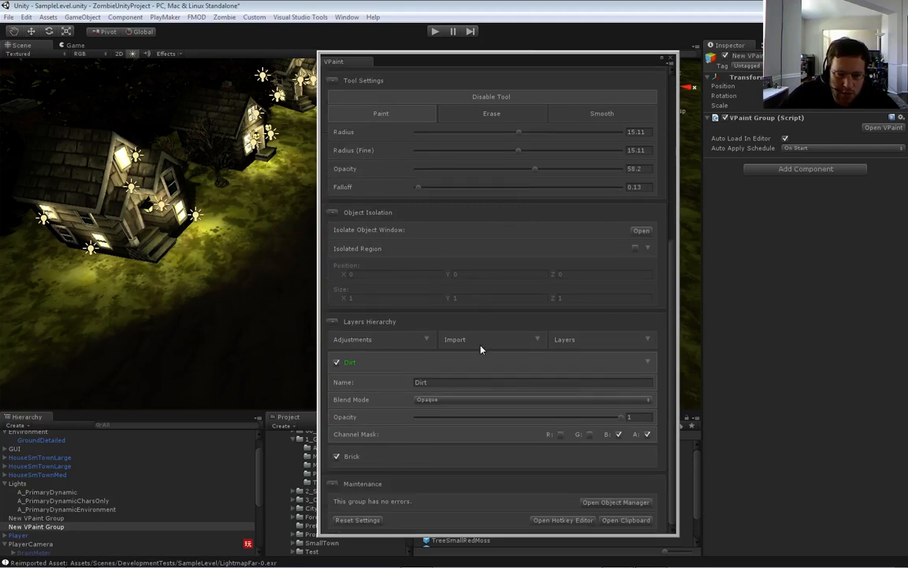
pyautogui.click(364, 456)
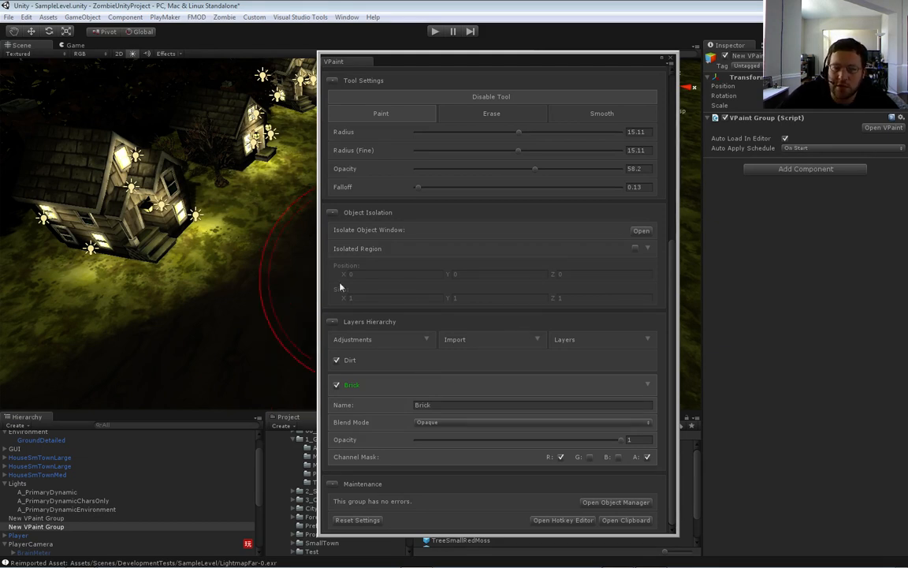
# Set the red paint brush to a radius of 4.99 and an opacity of 30.5, and move the VPaint window aside
pyautogui.scroll(6, 552, 305)
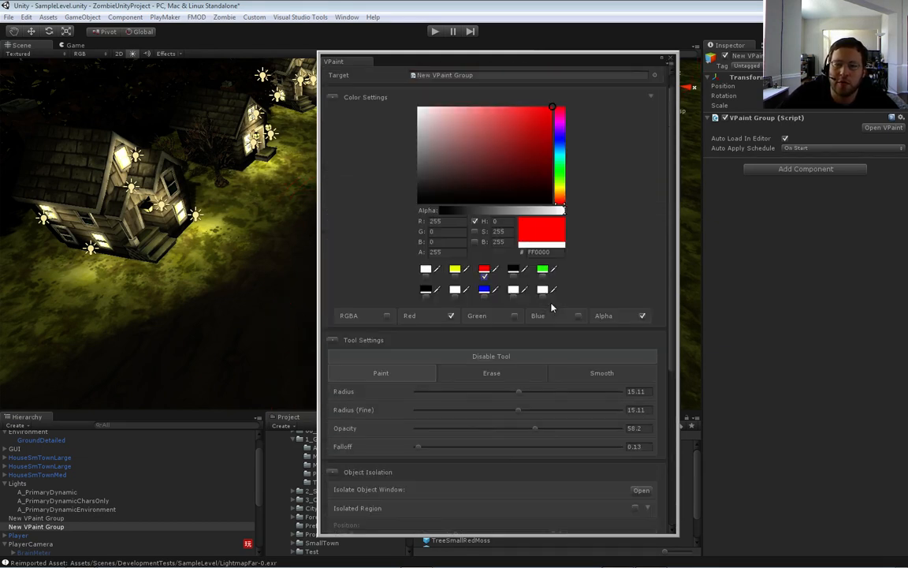
pyautogui.scroll(-2, 533, 337)
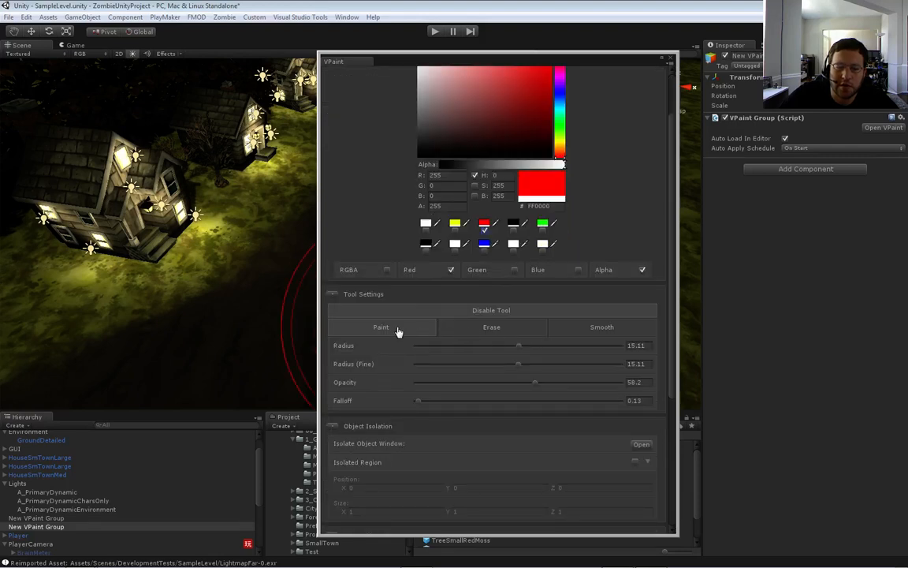
pyautogui.moveTo(518, 347); pyautogui.dragTo(455, 347)
pyautogui.moveTo(527, 385); pyautogui.dragTo(446, 349)
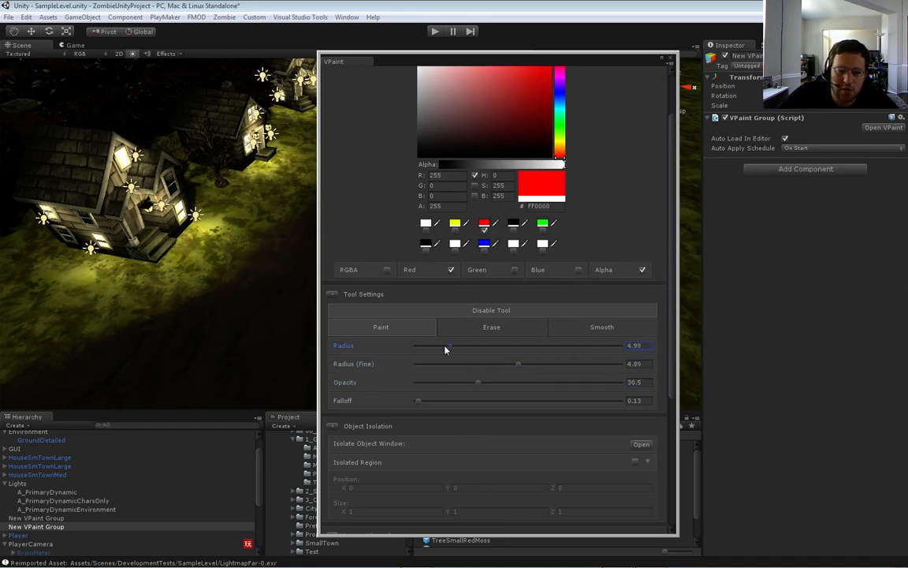
pyautogui.moveTo(499, 57); pyautogui.dragTo(907, 64)
# Paint a short strip of brick paving along the dirt path's edge in front of the middle house
pyautogui.moveTo(454, 207); pyautogui.dragTo(393, 223, button='right')
pyautogui.press('w')
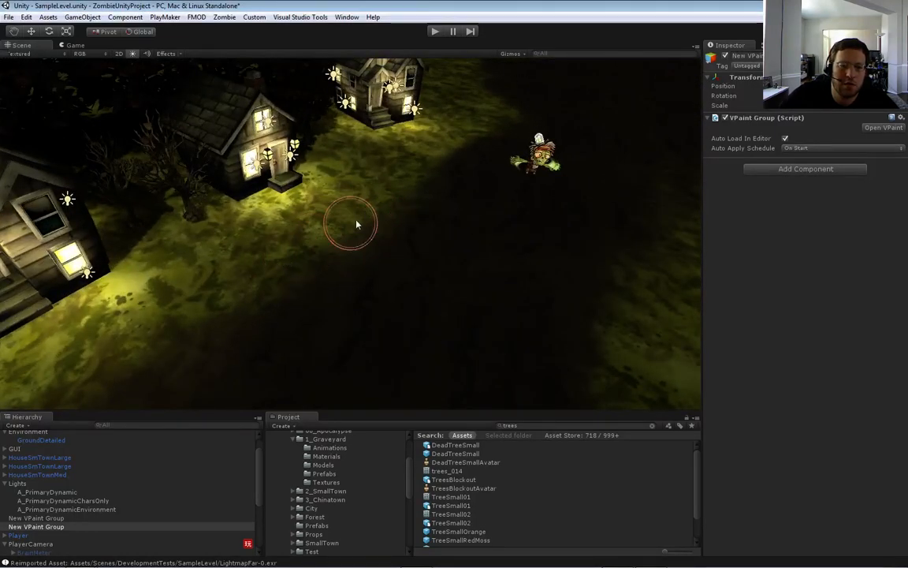
pyautogui.moveTo(300, 253)
pyautogui.mouseDown()
pyautogui.moveTo(224, 289)
pyautogui.moveTo(341, 240)
pyautogui.moveTo(412, 183)
pyautogui.moveTo(309, 252)
pyautogui.moveTo(347, 213)
pyautogui.moveTo(271, 246)
pyautogui.mouseUp()
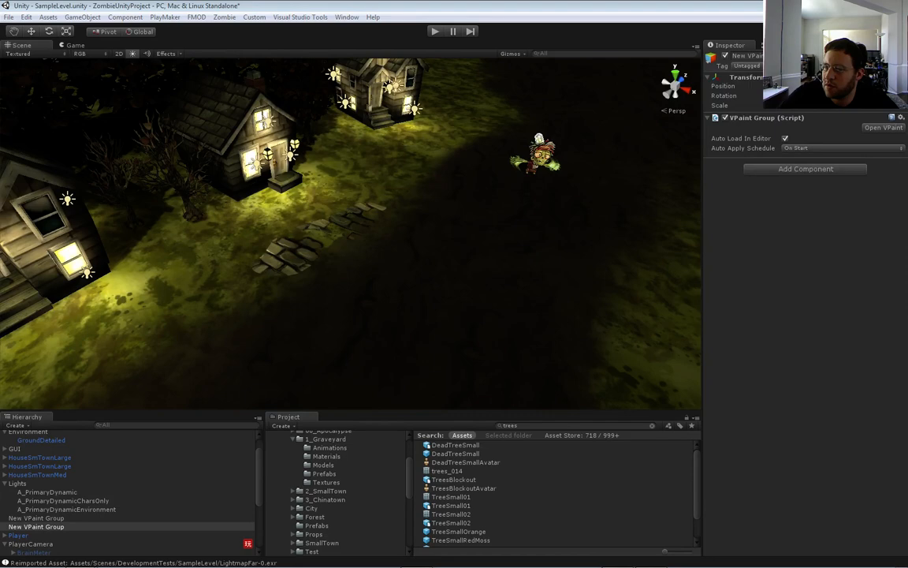
pyautogui.moveTo(404, 279); pyautogui.dragTo(383, 283, button='right')
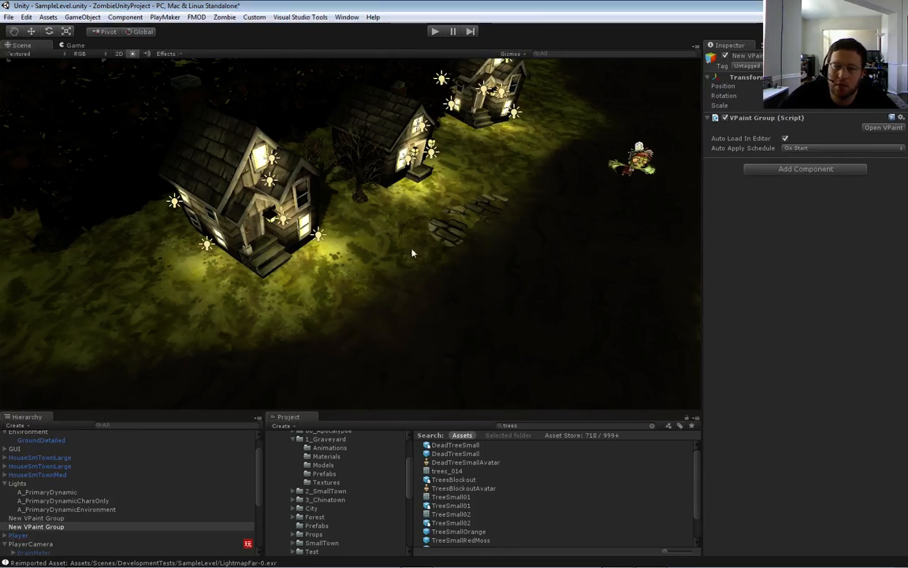
pyautogui.moveTo(370, 296); pyautogui.dragTo(406, 304, button='right')
pyautogui.press('w')
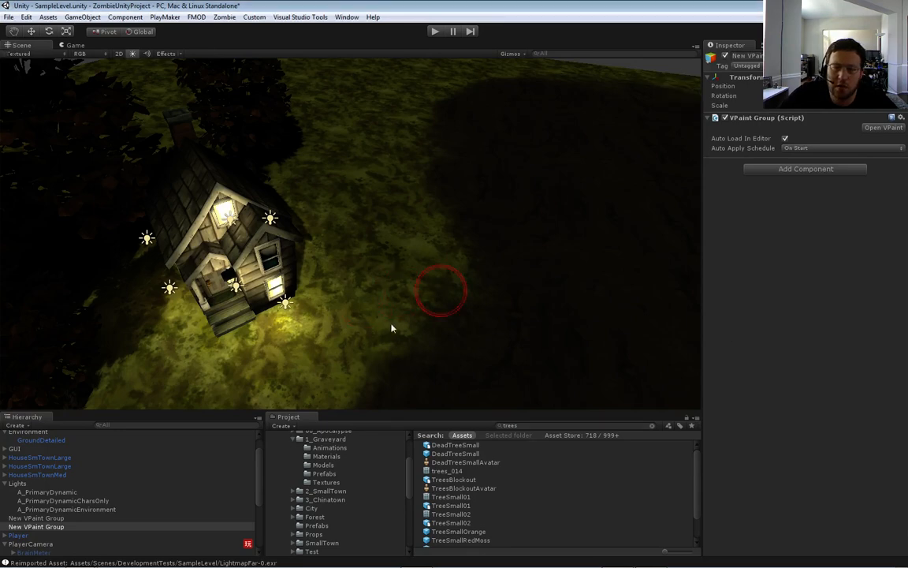
# Extend the brick paving along the dirt path's edge from the middle house toward the far house
pyautogui.moveTo(476, 320); pyautogui.dragTo(443, 320, button='right')
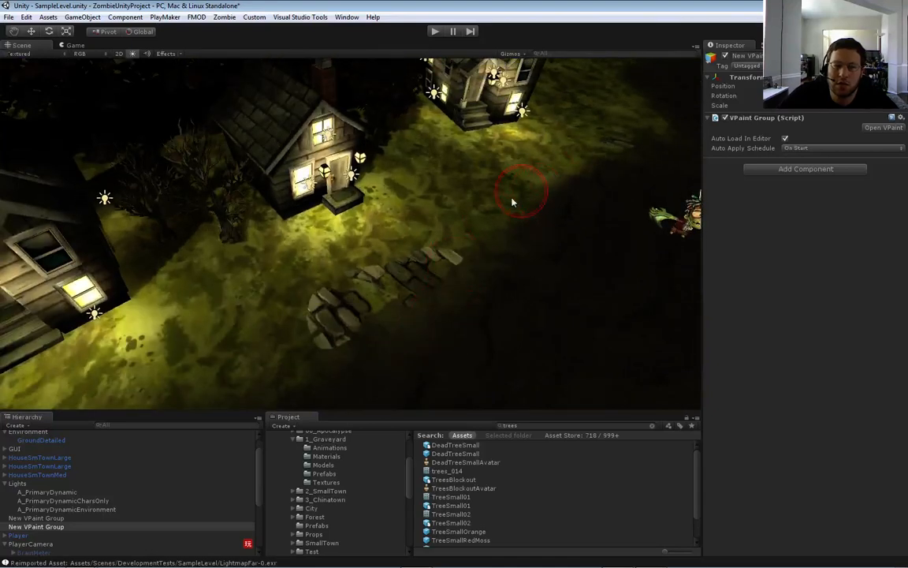
pyautogui.moveTo(426, 239); pyautogui.dragTo(405, 230)
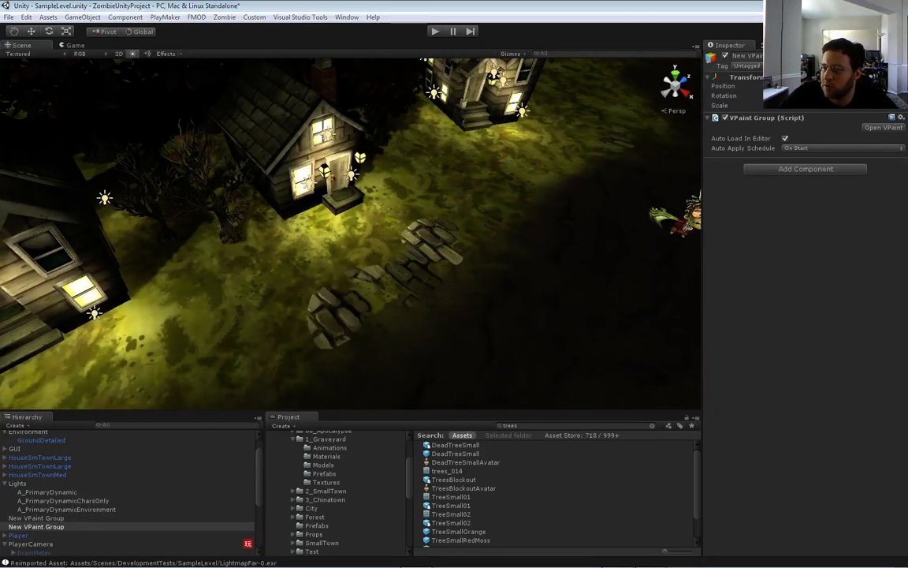
pyautogui.moveTo(503, 245)
pyautogui.mouseDown()
pyautogui.moveTo(517, 213)
pyautogui.moveTo(628, 134)
pyautogui.moveTo(618, 132)
pyautogui.mouseUp()
pyautogui.moveTo(531, 203); pyautogui.dragTo(473, 229, button='right')
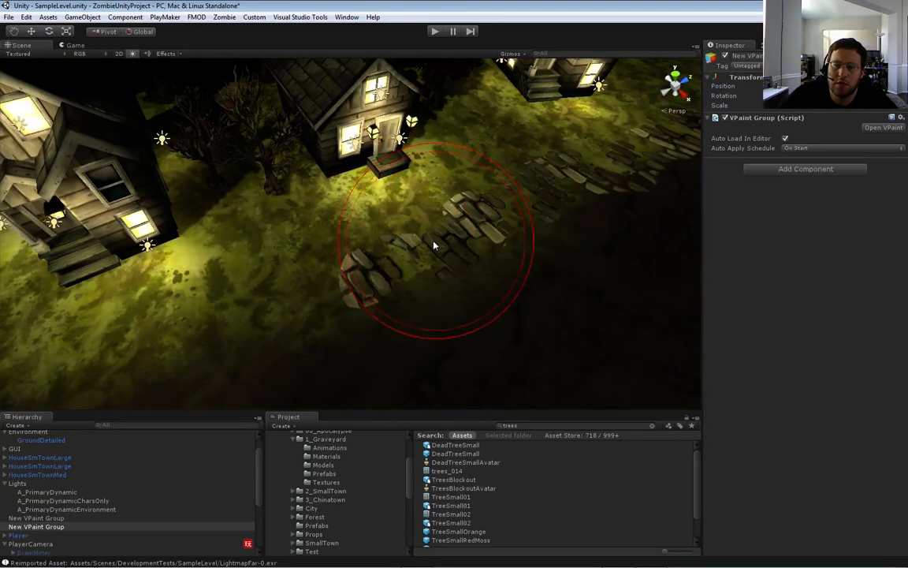
# Paint brick along the dirt edge in front of and around the near house, and erase the excess beside its wall
pyautogui.moveTo(167, 302); pyautogui.dragTo(152, 306)
pyautogui.moveTo(260, 276)
pyautogui.mouseDown(button='right')
pyautogui.moveTo(304, 284)
pyautogui.moveTo(405, 259)
pyautogui.moveTo(385, 218)
pyautogui.mouseUp(button='right')
pyautogui.moveTo(386, 218)
pyautogui.mouseDown()
pyautogui.moveTo(299, 198)
pyautogui.moveTo(148, 195)
pyautogui.moveTo(253, 193)
pyautogui.mouseUp()
pyautogui.moveTo(253, 194); pyautogui.dragTo(432, 213, button='right')
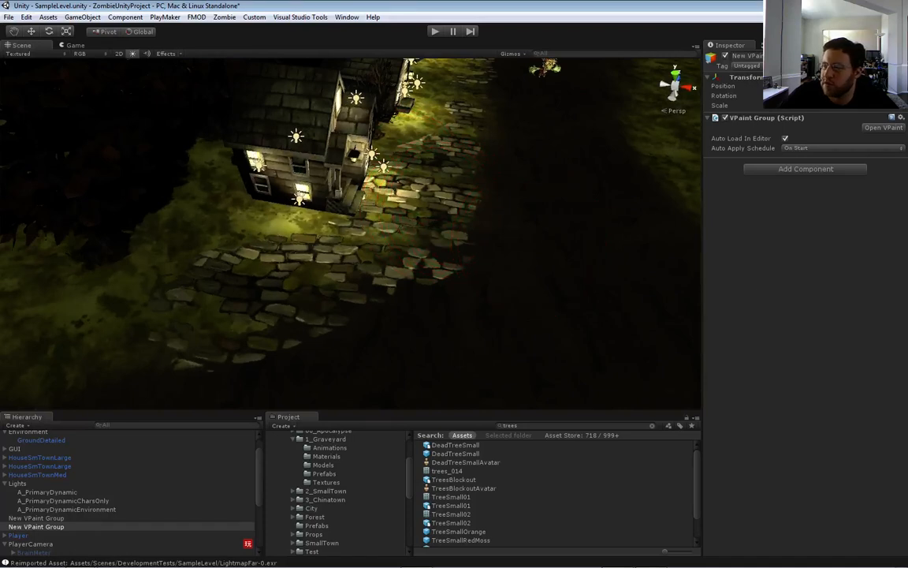
pyautogui.moveTo(240, 219)
pyautogui.mouseDown()
pyautogui.moveTo(226, 231)
pyautogui.moveTo(327, 202)
pyautogui.moveTo(362, 143)
pyautogui.moveTo(319, 192)
pyautogui.mouseUp()
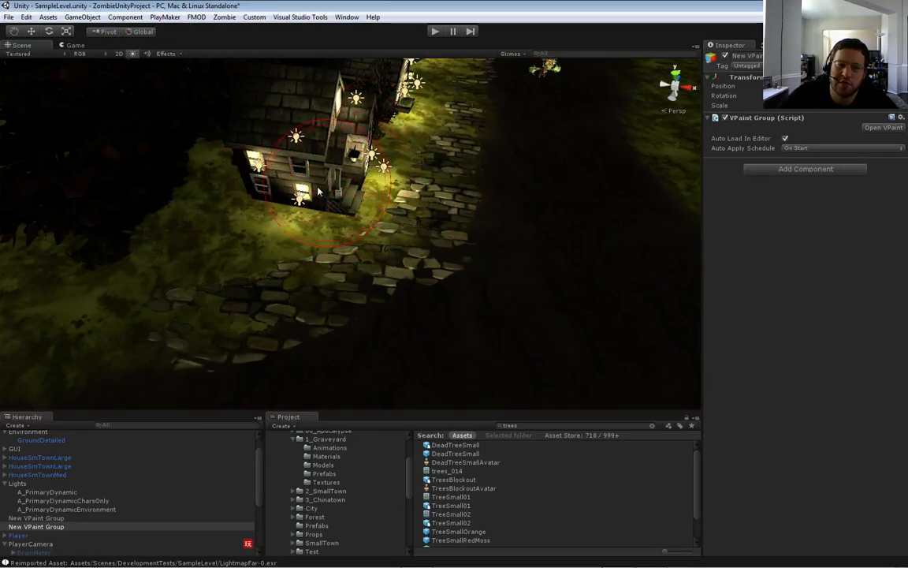
pyautogui.moveTo(253, 226); pyautogui.dragTo(224, 233)
# Continue the brick strip along the clearing beside the far house and paint a brick walkway up to its front steps
pyautogui.moveTo(322, 249)
pyautogui.mouseDown(button='right')
pyautogui.moveTo(367, 227)
pyautogui.moveTo(344, 202)
pyautogui.moveTo(341, 177)
pyautogui.moveTo(394, 333)
pyautogui.moveTo(337, 320)
pyautogui.moveTo(319, 326)
pyautogui.moveTo(323, 345)
pyautogui.moveTo(318, 335)
pyautogui.mouseUp(button='right')
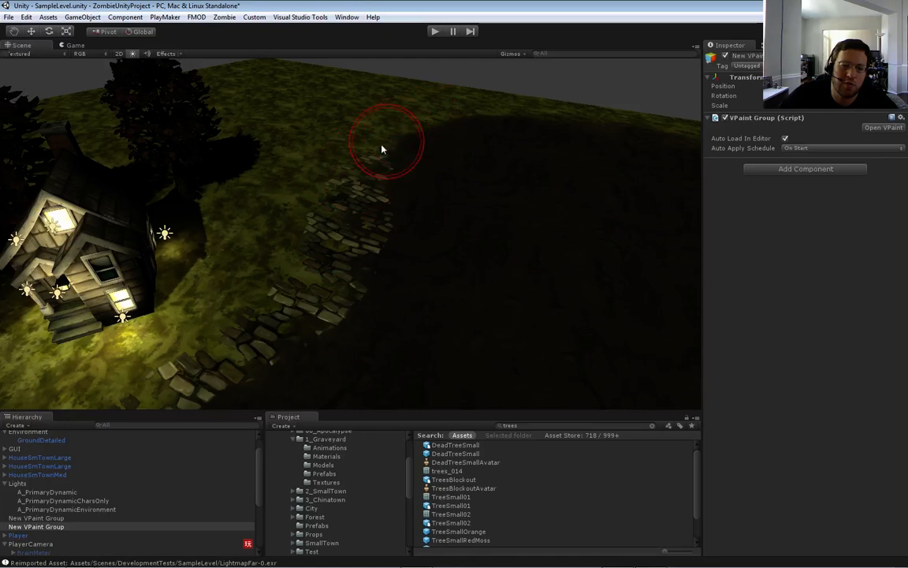
pyautogui.moveTo(462, 115)
pyautogui.mouseDown(button='right')
pyautogui.moveTo(292, 244)
pyautogui.moveTo(285, 237)
pyautogui.moveTo(291, 270)
pyautogui.moveTo(259, 274)
pyautogui.moveTo(269, 294)
pyautogui.moveTo(276, 275)
pyautogui.mouseUp(button='right')
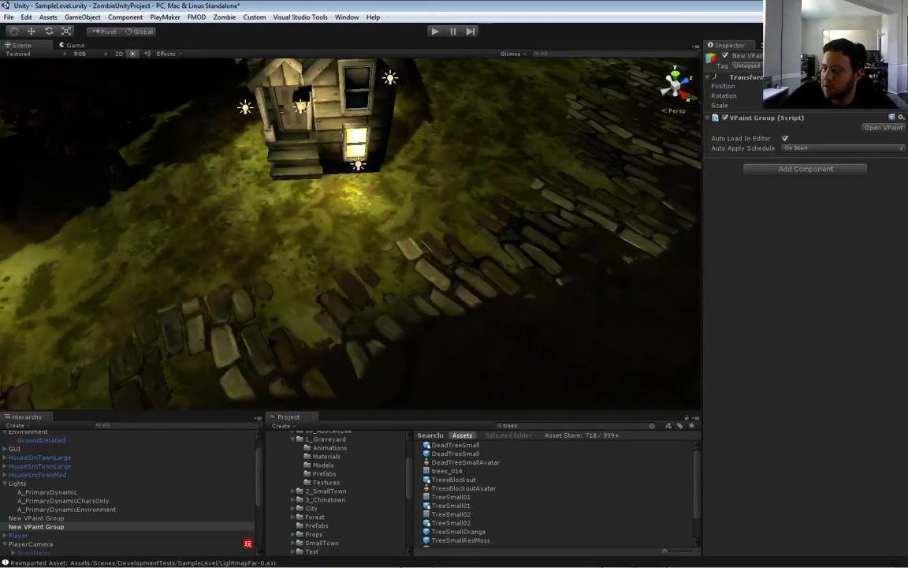
pyautogui.moveTo(296, 237); pyautogui.dragTo(296, 180)
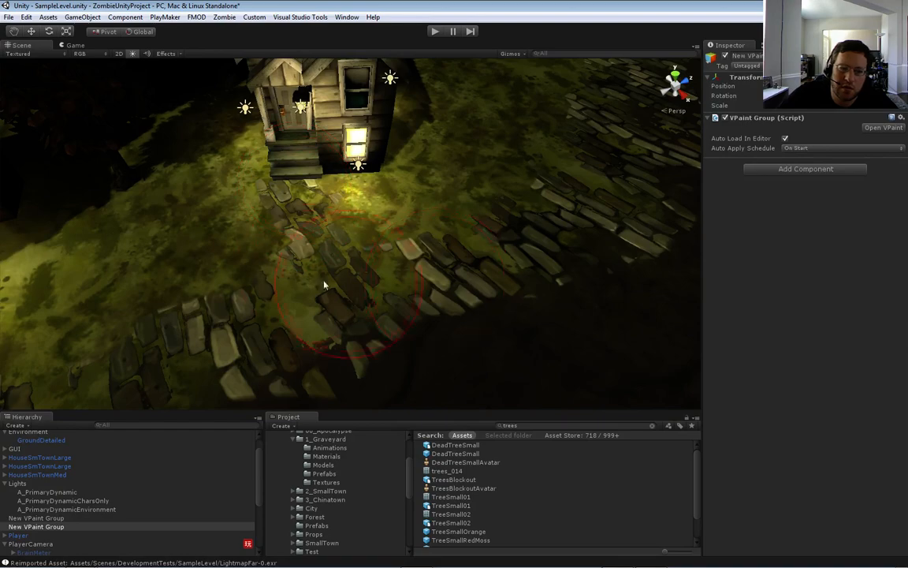
pyautogui.moveTo(324, 284)
pyautogui.mouseDown()
pyautogui.moveTo(295, 296)
pyautogui.moveTo(312, 302)
pyautogui.moveTo(309, 293)
pyautogui.mouseUp()
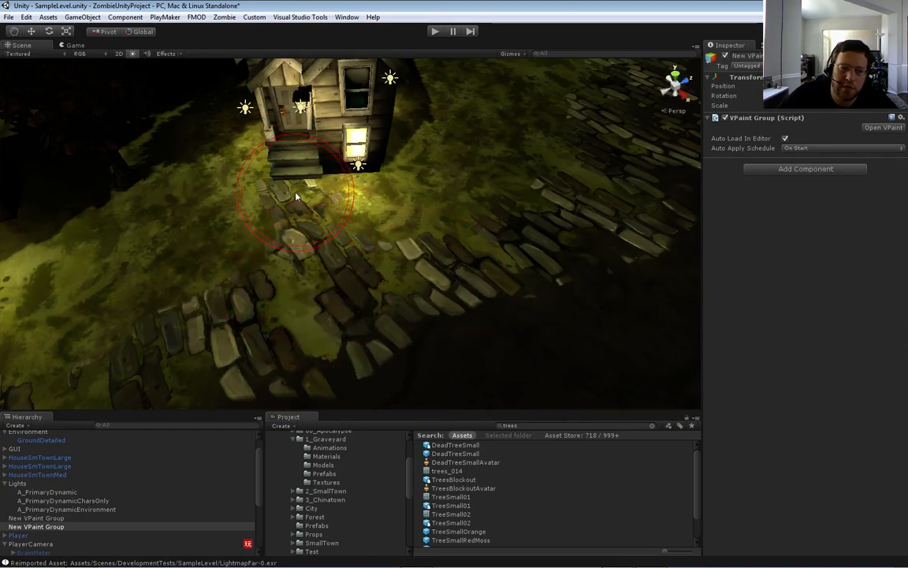
# Paint a brick walkway from the middle house's doorstep down to the paving along the path
pyautogui.press('a')
pyautogui.moveTo(375, 261); pyautogui.dragTo(337, 258, button='right')
pyautogui.press('w')
pyautogui.press('s')
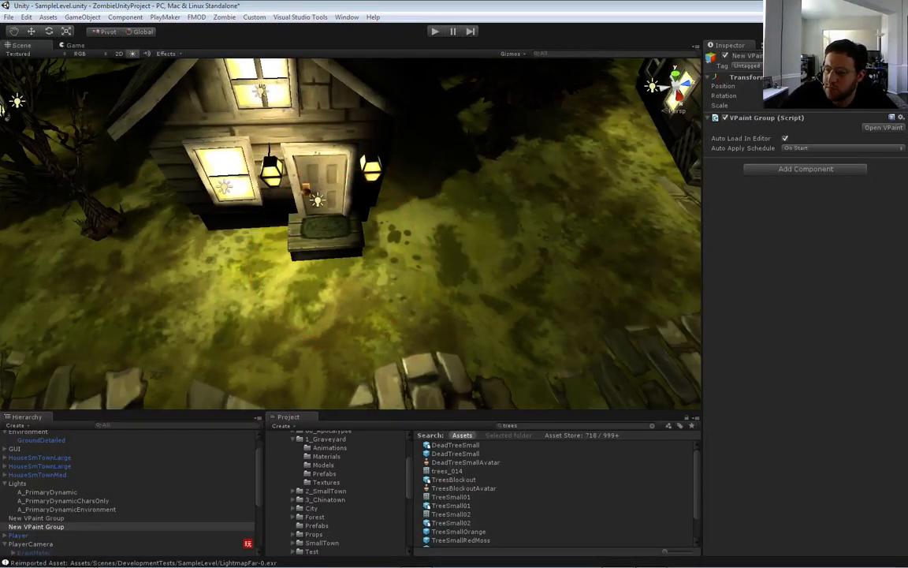
pyautogui.moveTo(311, 284)
pyautogui.mouseDown()
pyautogui.moveTo(308, 258)
pyautogui.moveTo(305, 308)
pyautogui.moveTo(327, 341)
pyautogui.mouseUp()
pyautogui.scroll(-5, 325, 327)
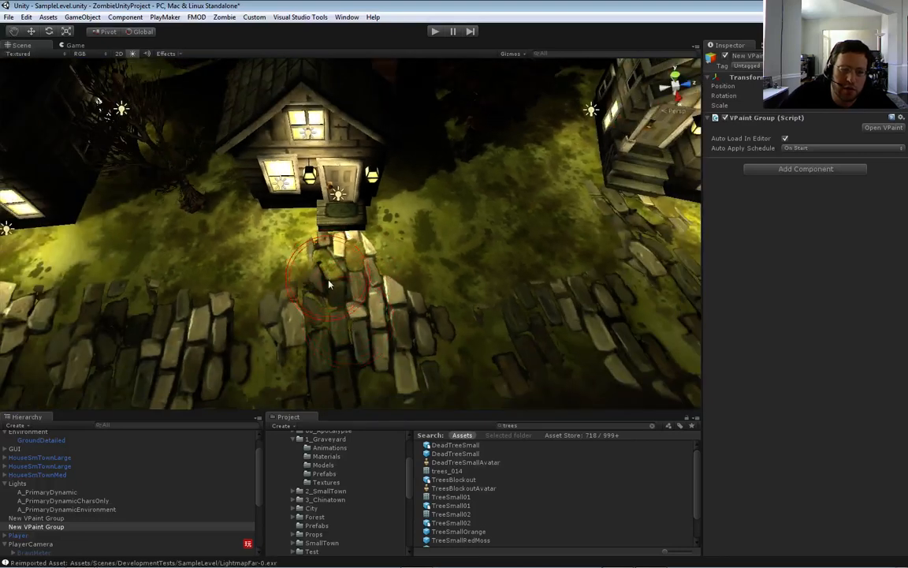
# Paint a brick walkway joining the near house's front steps to the paving along the path
pyautogui.press('a')
pyautogui.moveTo(323, 313); pyautogui.dragTo(338, 267, button='right')
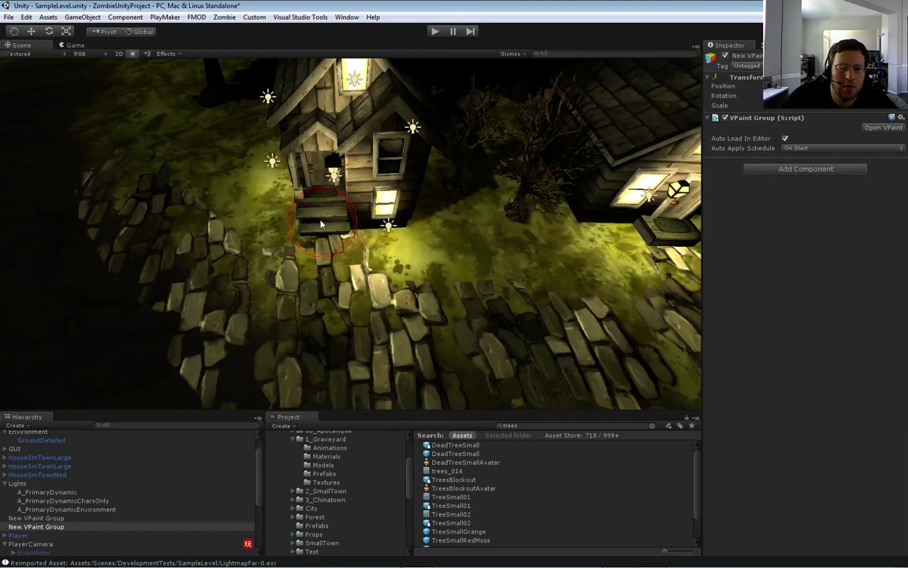
pyautogui.moveTo(330, 230); pyautogui.dragTo(434, 234, button='right')
pyautogui.press('d')
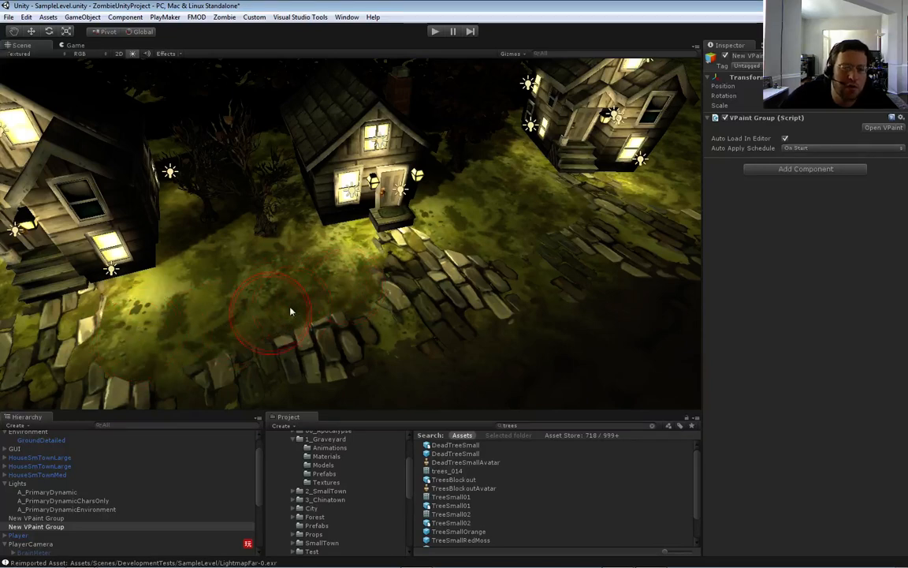
pyautogui.moveTo(480, 302)
pyautogui.keyDown('alt'); pyautogui.mouseDown()
pyautogui.moveTo(444, 300)
pyautogui.moveTo(372, 266)
pyautogui.moveTo(426, 253)
pyautogui.moveTo(445, 234)
pyautogui.mouseUp(); pyautogui.keyUp('alt')
pyautogui.keyDown('alt'); pyautogui.moveTo(507, 222); pyautogui.dragTo(444, 223); pyautogui.keyUp('alt')
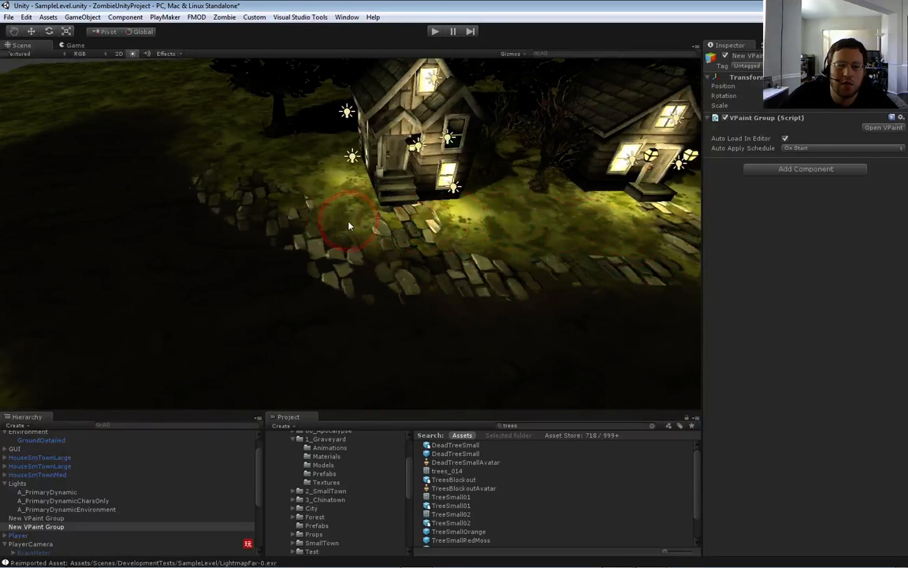
pyautogui.keyDown('alt'); pyautogui.moveTo(328, 219); pyautogui.dragTo(525, 171); pyautogui.keyUp('alt')
pyautogui.keyDown('alt'); pyautogui.scroll(-4, 525, 171); pyautogui.keyUp('alt')
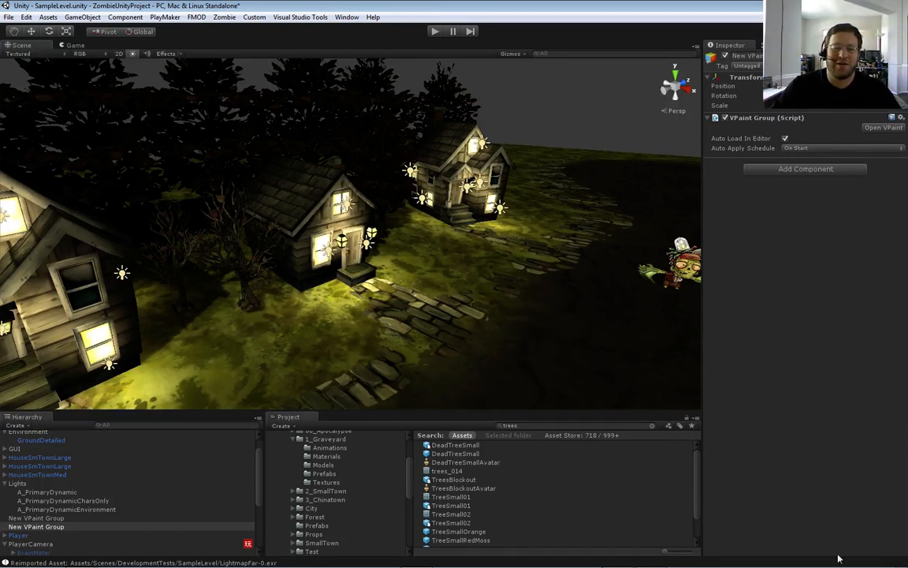
pyautogui.moveTo(525, 312); pyautogui.dragTo(561, 319, button='right')
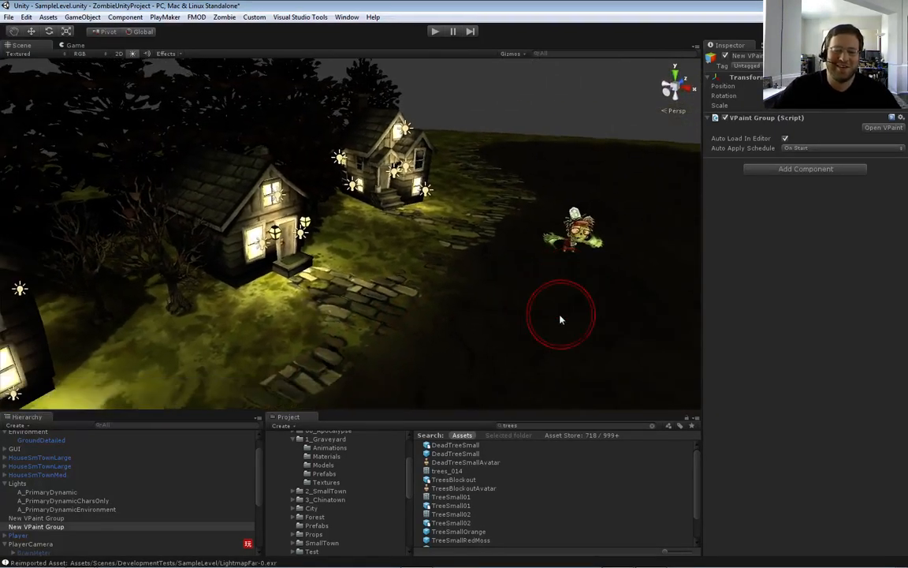
# Search the project assets for "fenc" and place a FenceWood prefab in the yard in front of the middle house
pyautogui.click(535, 424)
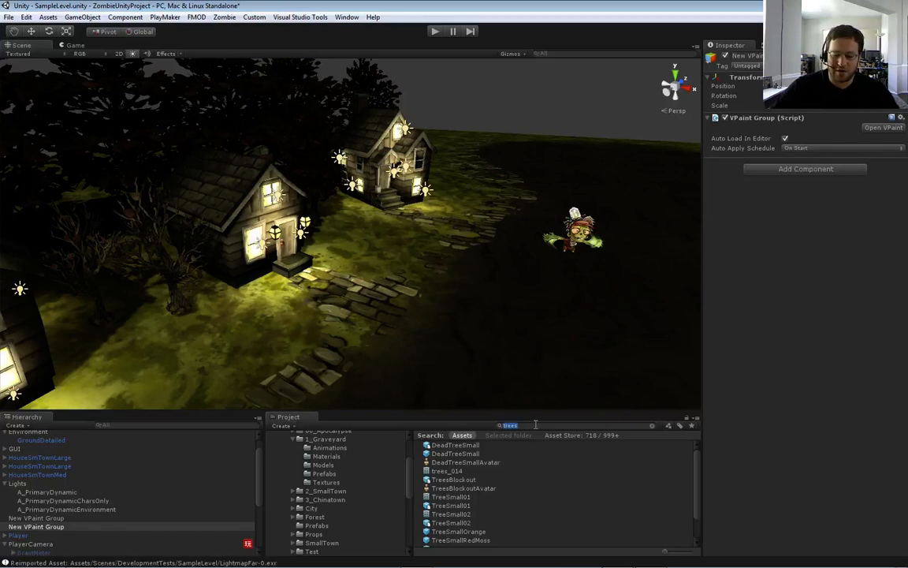
pyautogui.write('fenc')
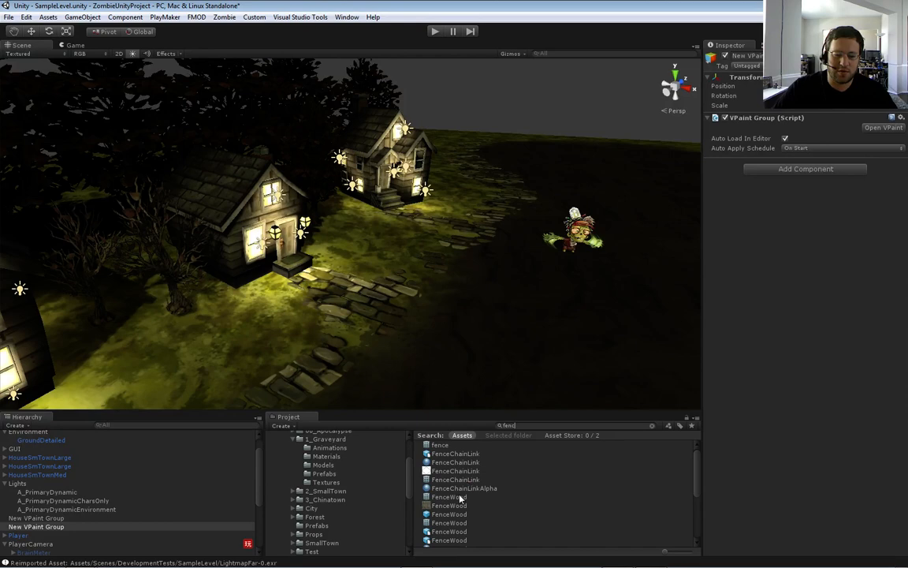
pyautogui.scroll(-2, 462, 497)
pyautogui.moveTo(448, 482); pyautogui.dragTo(313, 322)
# Move the wooden fence into the gap between the middle and far houses and rotate it slightly about its vertical axis
pyautogui.moveTo(465, 304); pyautogui.dragTo(409, 326, button='right')
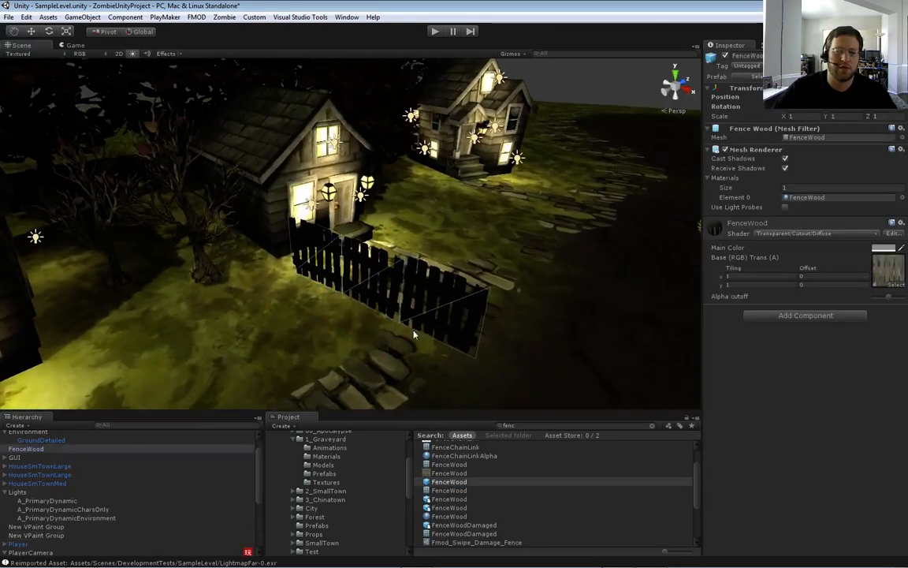
pyautogui.moveTo(391, 296); pyautogui.dragTo(479, 233)
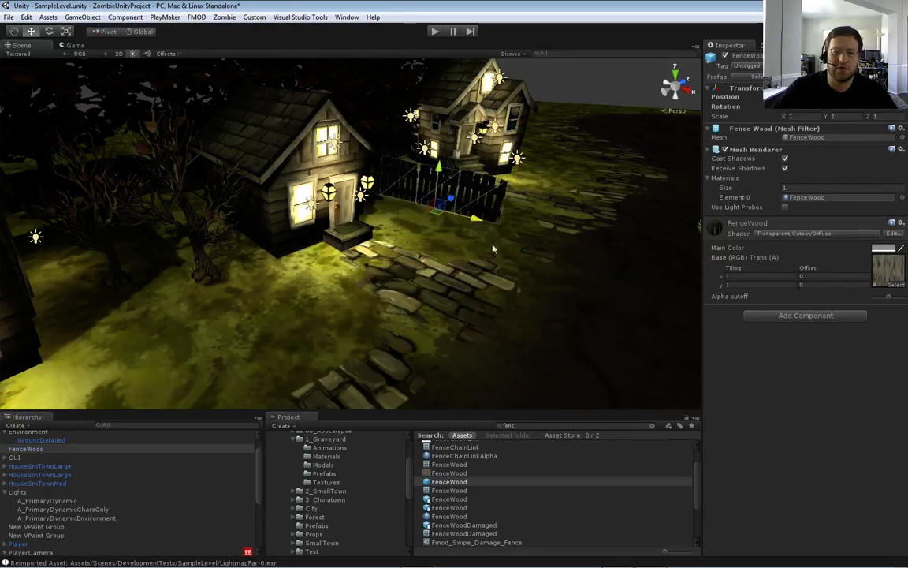
pyautogui.moveTo(492, 248); pyautogui.dragTo(387, 300, button='right')
pyautogui.press('e')
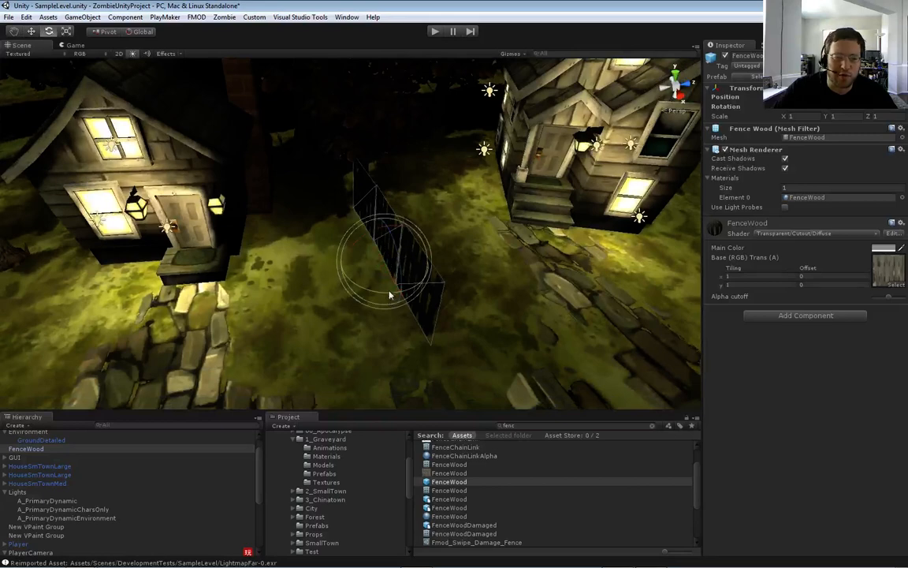
pyautogui.moveTo(386, 296); pyautogui.dragTo(361, 300)
# Shift the wooden fence closer to the middle house and rotate it to run along the side of that yard
pyautogui.moveTo(361, 301); pyautogui.dragTo(437, 265, button='right')
pyautogui.press('w')
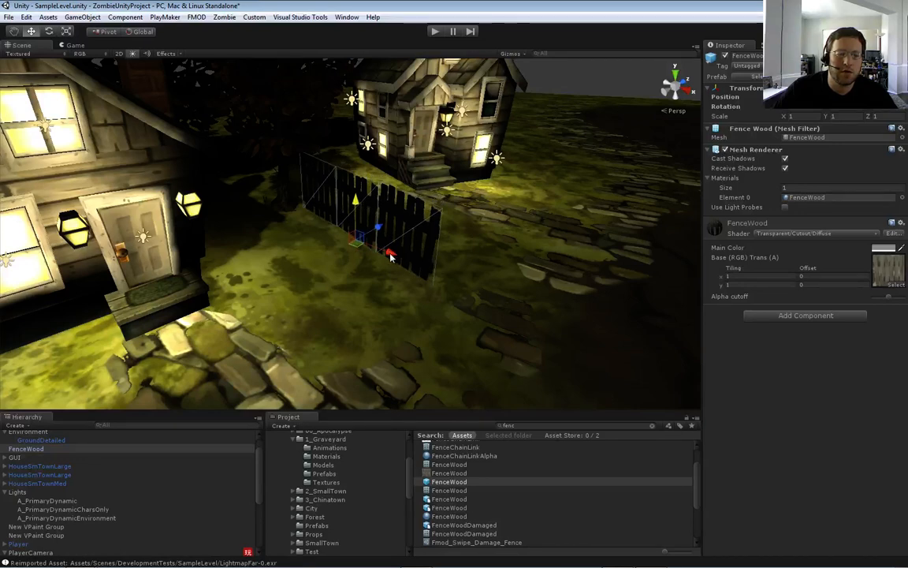
pyautogui.moveTo(390, 256)
pyautogui.mouseDown()
pyautogui.moveTo(373, 234)
pyautogui.moveTo(380, 259)
pyautogui.mouseUp()
pyautogui.moveTo(415, 292); pyautogui.dragTo(392, 307, button='right')
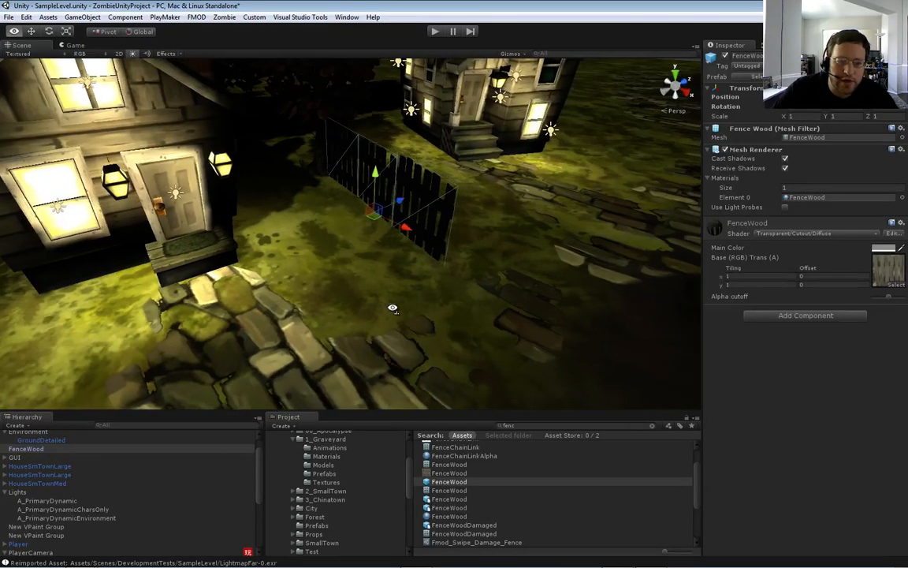
pyautogui.moveTo(405, 202); pyautogui.dragTo(345, 231)
pyautogui.press('e')
pyautogui.moveTo(287, 239); pyautogui.dragTo(337, 281, button='right')
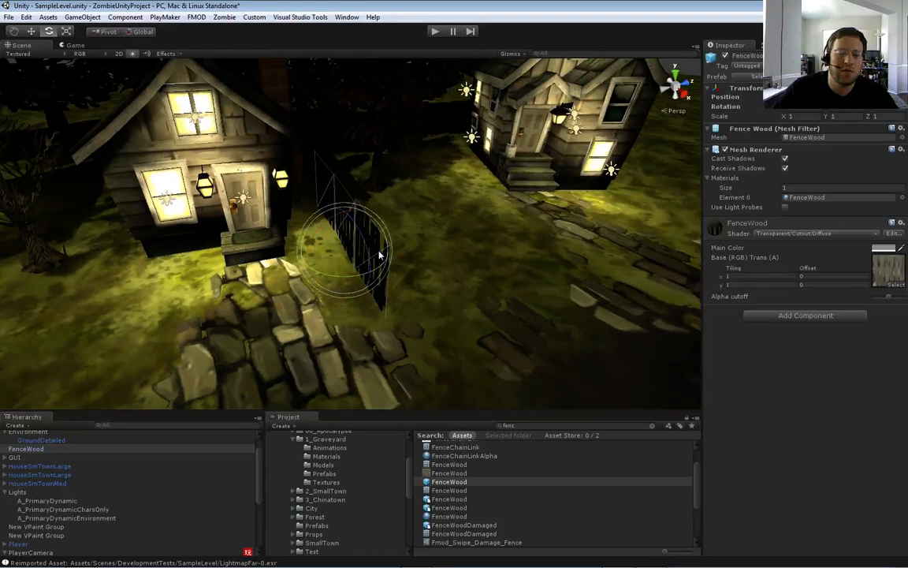
pyautogui.press('w')
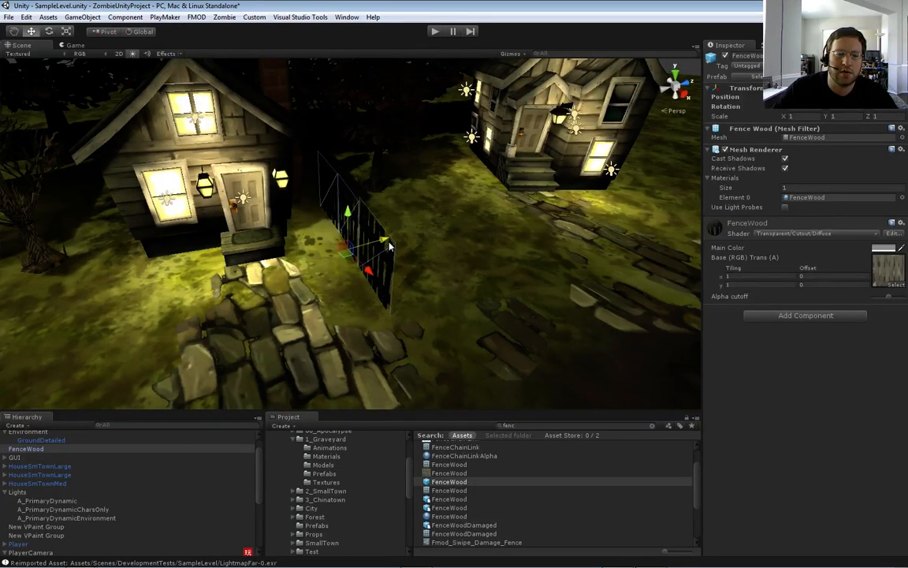
# Duplicate the wooden fence, move the copy to the middle house's opposite side near the neighbouring house, and angle it along the yard
pyautogui.moveTo(388, 246); pyautogui.dragTo(451, 225, button='right')
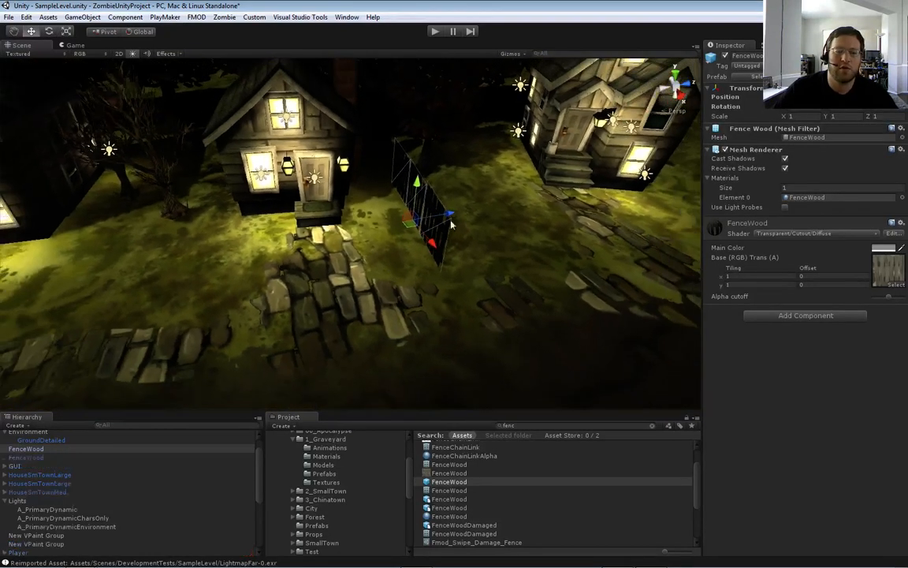
pyautogui.moveTo(451, 222); pyautogui.dragTo(137, 270)
pyautogui.moveTo(77, 304); pyautogui.dragTo(197, 357)
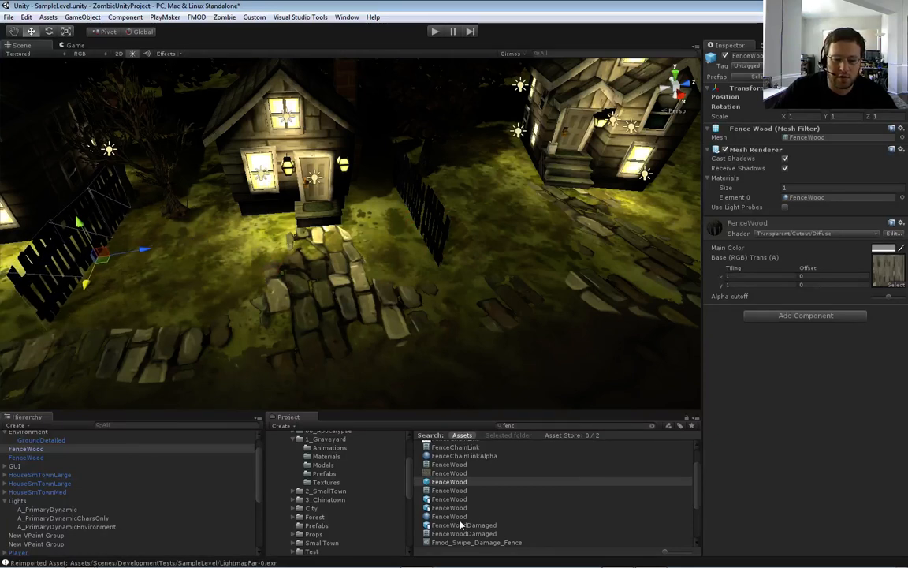
# Add the FenceWoodDamaged model to the scene and position it on the dirt path in front of the middle house
pyautogui.scroll(-2, 454, 516)
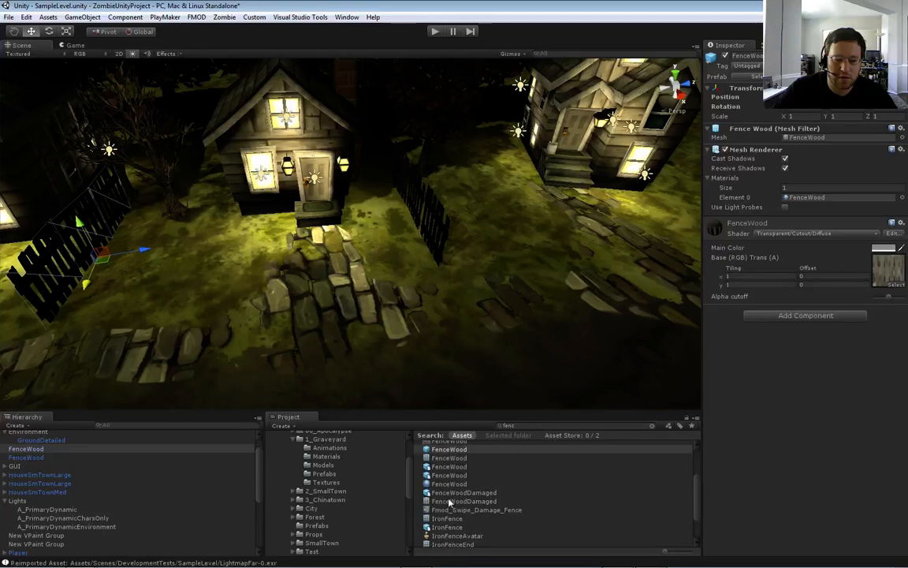
pyautogui.moveTo(449, 494); pyautogui.dragTo(285, 315)
pyautogui.moveTo(287, 316); pyautogui.dragTo(456, 297, button='right')
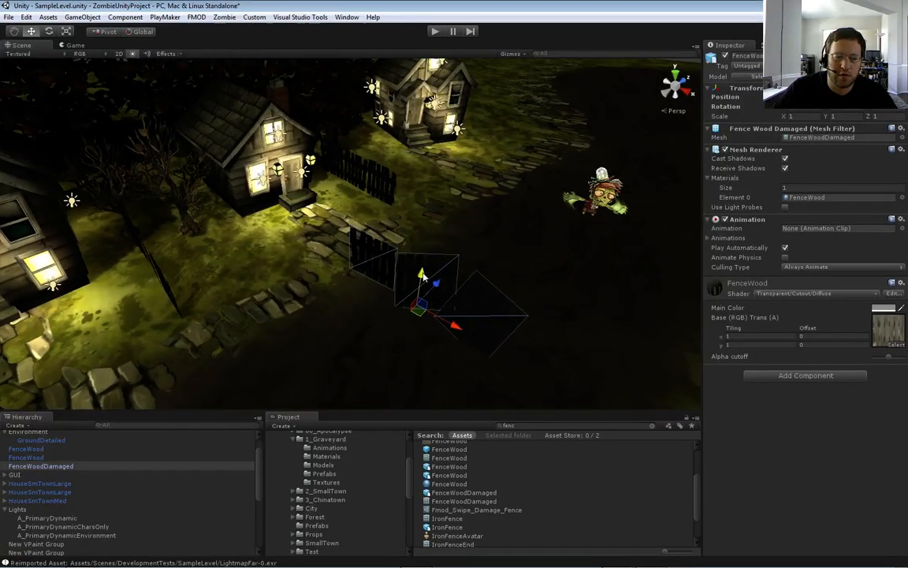
pyautogui.moveTo(441, 287); pyautogui.dragTo(464, 277)
# Rotate the damaged fence to face the street and move it across the middle house's front yard, beside the brick walkway
pyautogui.press('r')
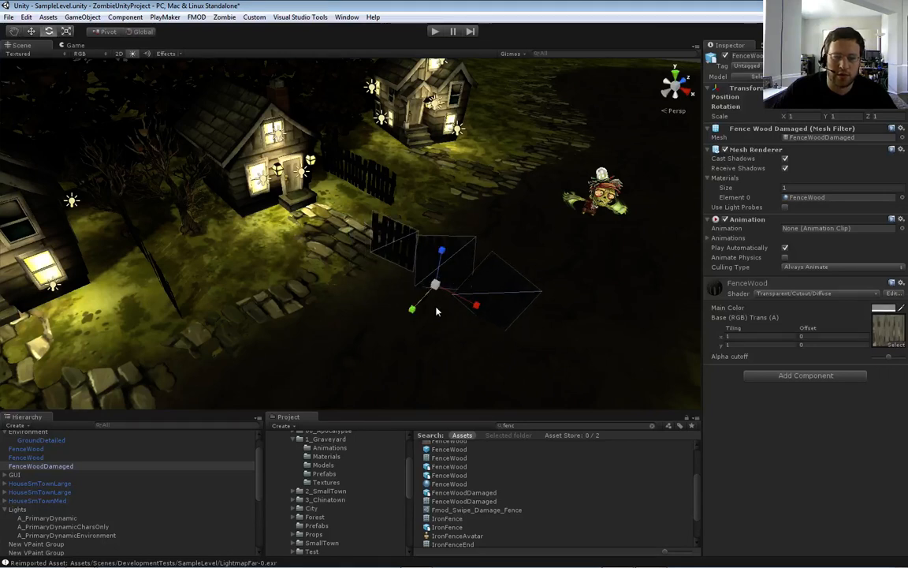
pyautogui.press('e')
pyautogui.moveTo(423, 317); pyautogui.dragTo(551, 324)
pyautogui.press('w')
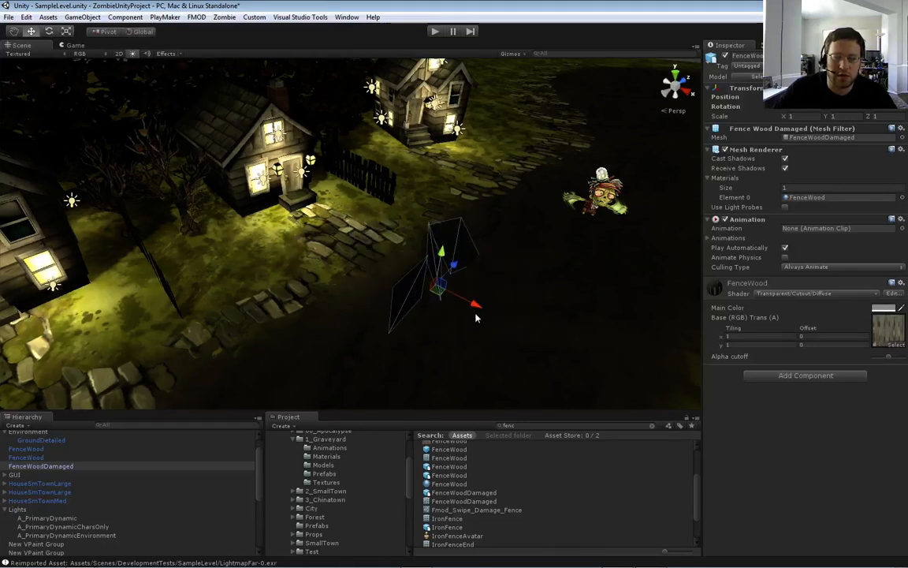
pyautogui.moveTo(427, 281); pyautogui.dragTo(343, 287)
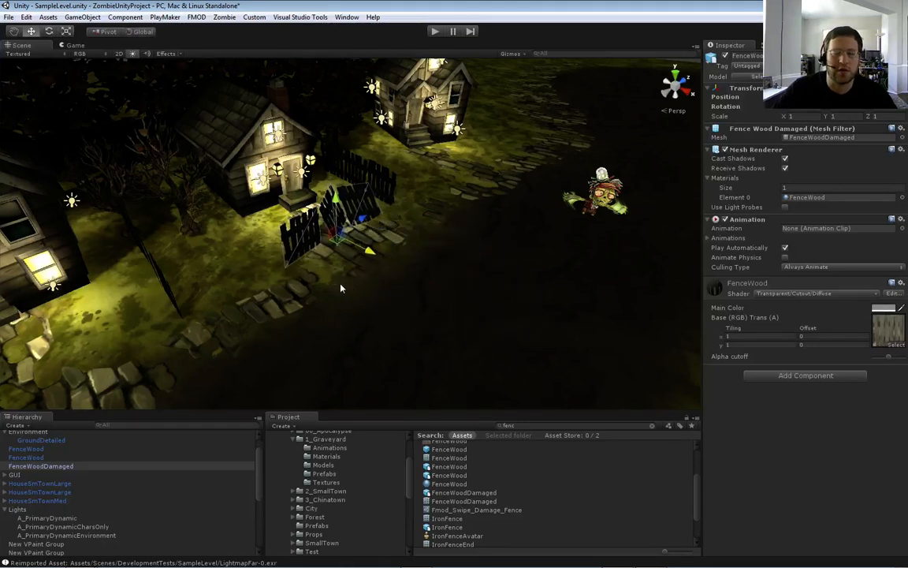
pyautogui.moveTo(343, 287); pyautogui.dragTo(292, 312, button='right')
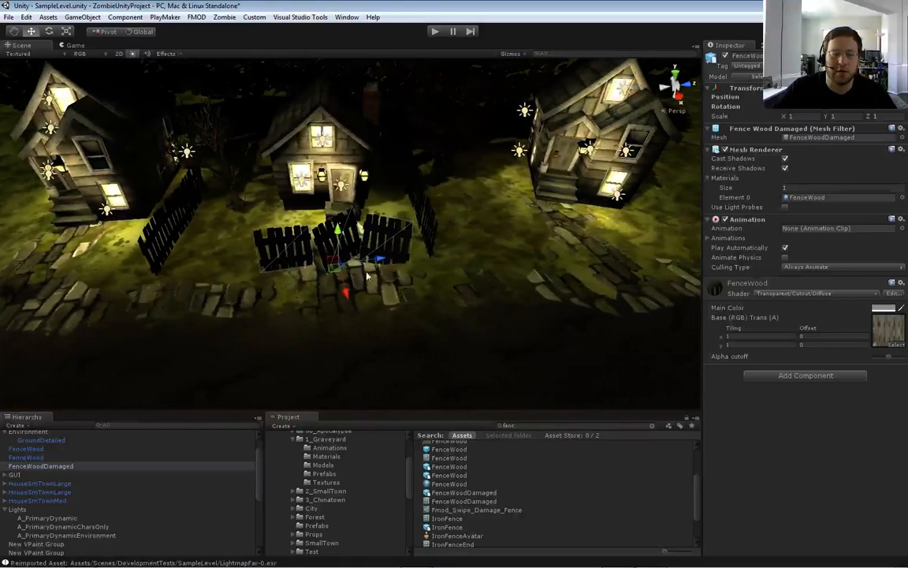
pyautogui.keyDown('alt'); pyautogui.moveTo(285, 260); pyautogui.dragTo(289, 303); pyautogui.keyUp('alt')
# Scale the damaged fence to about 0.848 in X and 0.846 in Z, and move it slightly back toward the house
pyautogui.press('r')
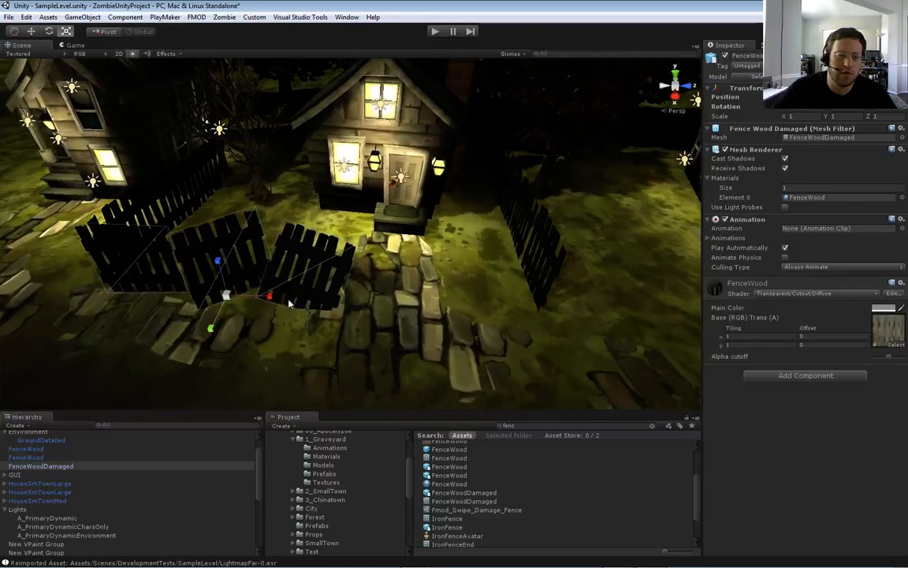
pyautogui.moveTo(219, 264); pyautogui.dragTo(220, 271)
pyautogui.moveTo(272, 297)
pyautogui.mouseDown()
pyautogui.moveTo(261, 296)
pyautogui.moveTo(270, 297)
pyautogui.mouseUp()
pyautogui.press('w')
pyautogui.moveTo(212, 329); pyautogui.dragTo(220, 316)
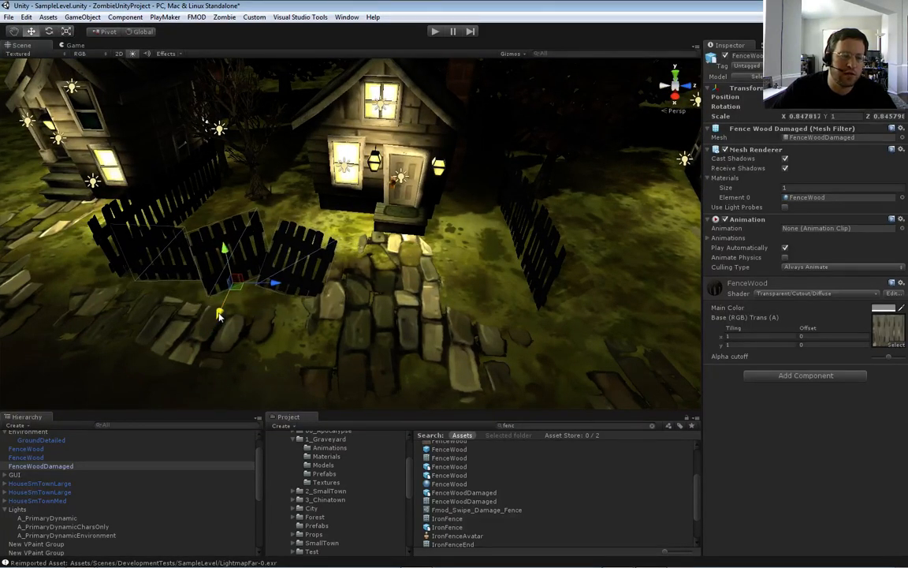
# Duplicate the wooden fence beside the middle house, rotate the copy to face the street, and move it across the yard's open front
pyautogui.moveTo(278, 285); pyautogui.dragTo(451, 275)
pyautogui.scroll(-10, 283, 296)
pyautogui.click(452, 275)
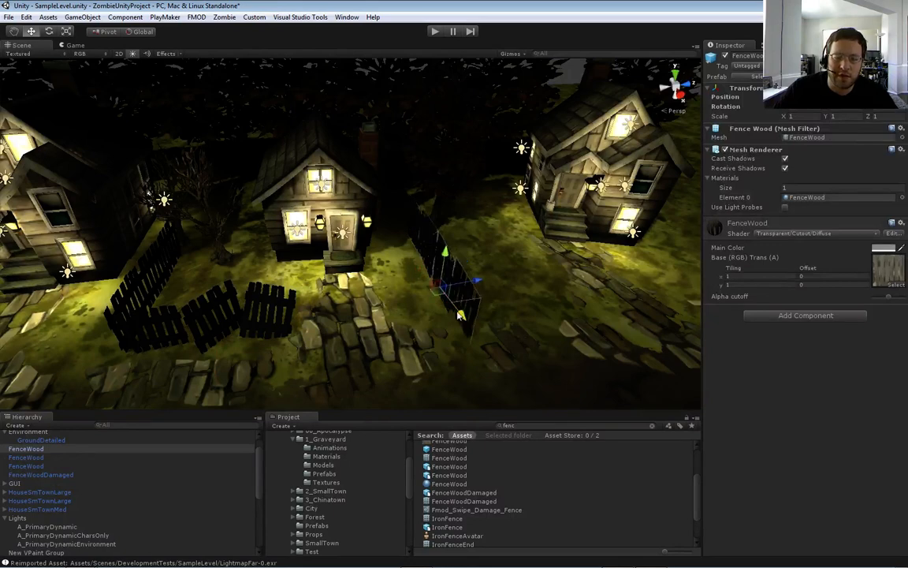
pyautogui.press('e')
pyautogui.moveTo(444, 337); pyautogui.dragTo(544, 299)
pyautogui.press('w')
pyautogui.moveTo(476, 334); pyautogui.dragTo(511, 307)
pyautogui.moveTo(490, 337); pyautogui.dragTo(467, 333, button='right')
pyautogui.press('s')
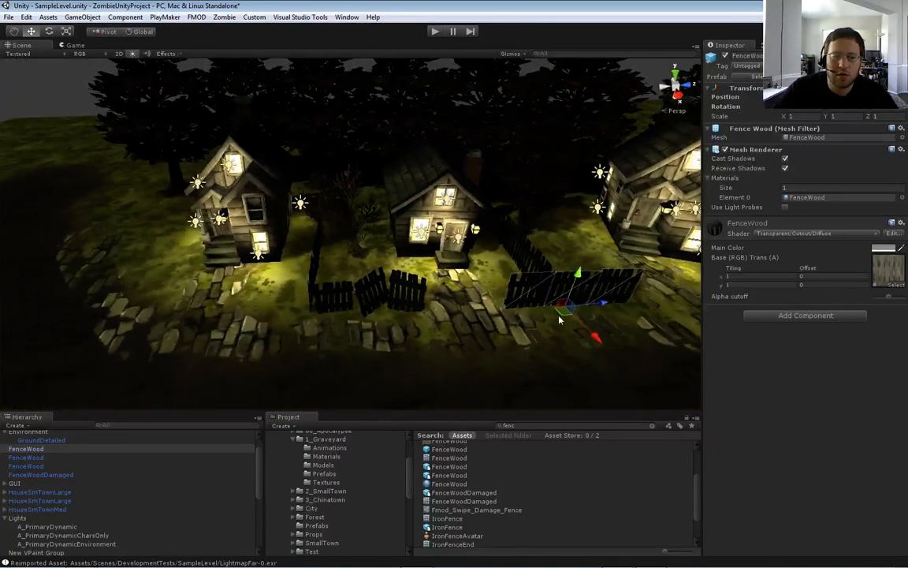
# Duplicate the street-facing fence twice and line the copies up end to end in front of the neighbouring house
pyautogui.keyDown('alt'); pyautogui.moveTo(473, 314); pyautogui.dragTo(442, 310); pyautogui.keyUp('alt')
pyautogui.hotkey('ctrl', 'd')
pyautogui.moveTo(239, 322); pyautogui.dragTo(505, 303)
pyautogui.hotkey('ctrl', 'd')
pyautogui.moveTo(421, 299); pyautogui.dragTo(522, 305)
# Rotate the outermost fence copy to follow the curving brick path and shift it to meet the adjoining section
pyautogui.press('e')
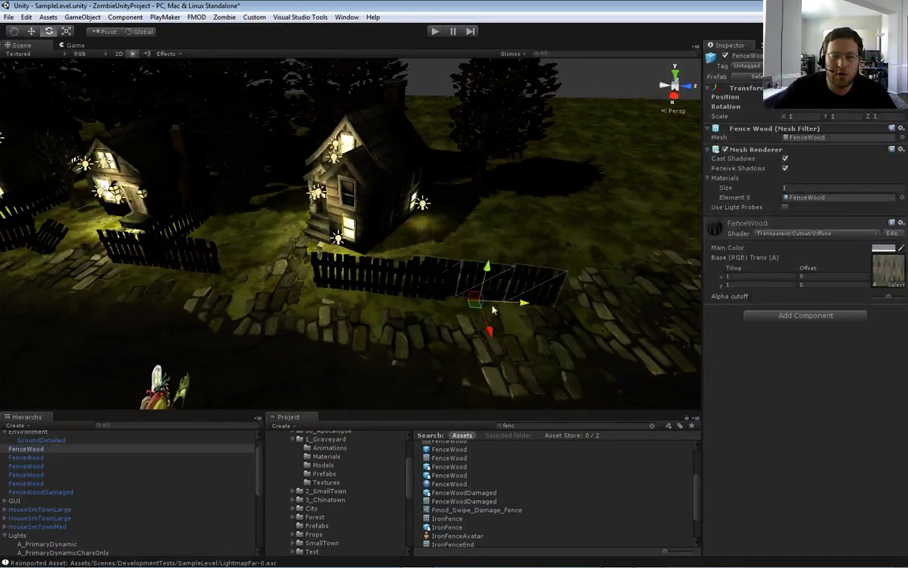
pyautogui.moveTo(475, 334); pyautogui.dragTo(551, 306)
pyautogui.press('w')
pyautogui.moveTo(517, 338); pyautogui.dragTo(514, 320)
pyautogui.click(543, 293)
# Mark the damaged fence in the middle house's front yard as lightmap static
pyautogui.moveTo(542, 294); pyautogui.dragTo(530, 223, button='right')
pyautogui.press('a')
pyautogui.click(447, 250)
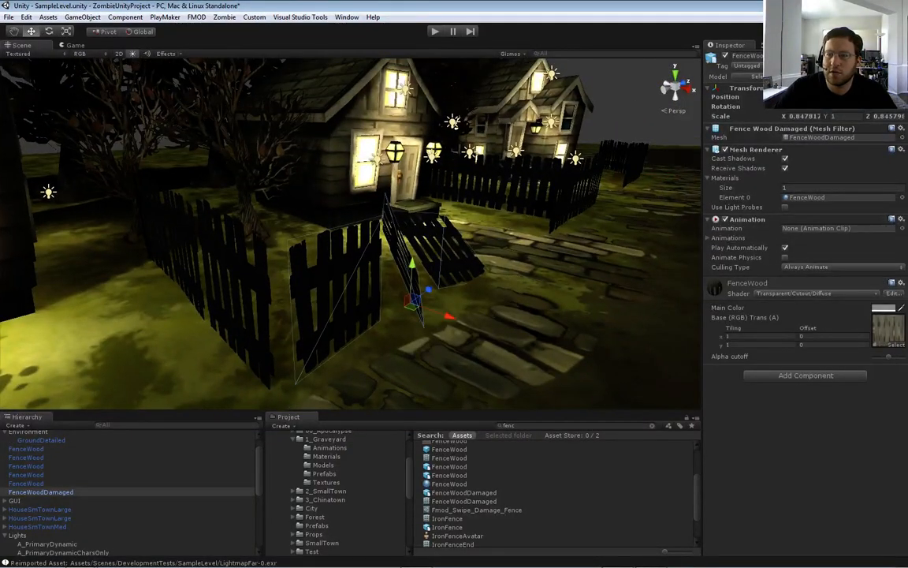
pyautogui.click(902, 56)
pyautogui.click(827, 90)
# Select all five FenceWood sections around the houses and mark them as lightmap static
pyautogui.moveTo(467, 238); pyautogui.dragTo(423, 255, button='right')
pyautogui.press('d')
pyautogui.click(423, 255)
pyautogui.click(425, 255)
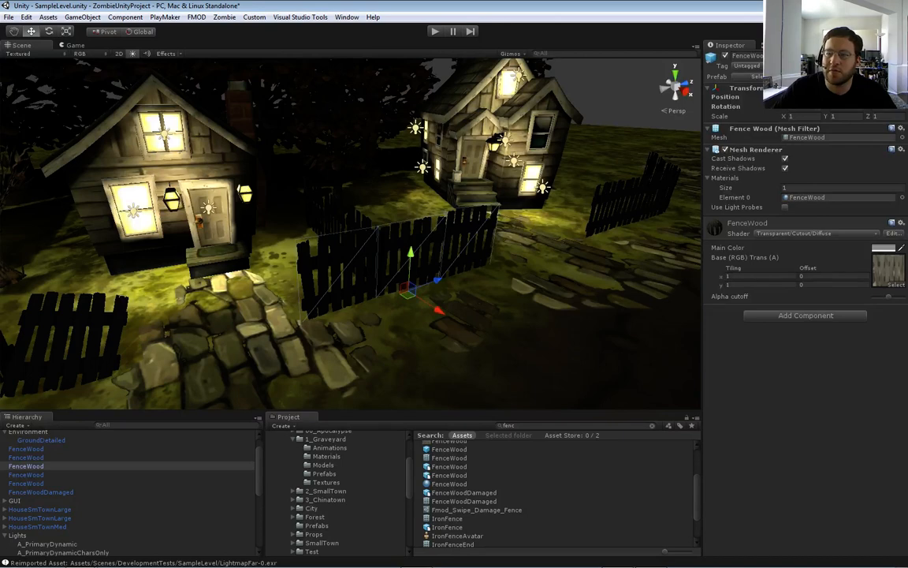
pyautogui.click(634, 205)
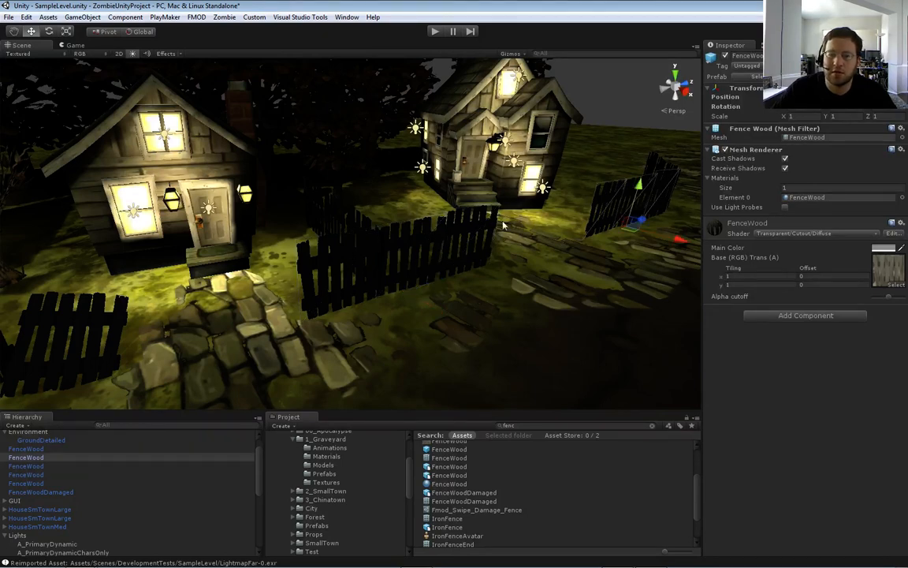
pyautogui.moveTo(433, 239); pyautogui.dragTo(446, 274, button='right')
pyautogui.press('e')
pyautogui.click(396, 273)
pyautogui.keyDown('shift'); pyautogui.click(419, 237); pyautogui.keyUp('shift')
pyautogui.keyDown('shift'); pyautogui.click(381, 255); pyautogui.keyUp('shift')
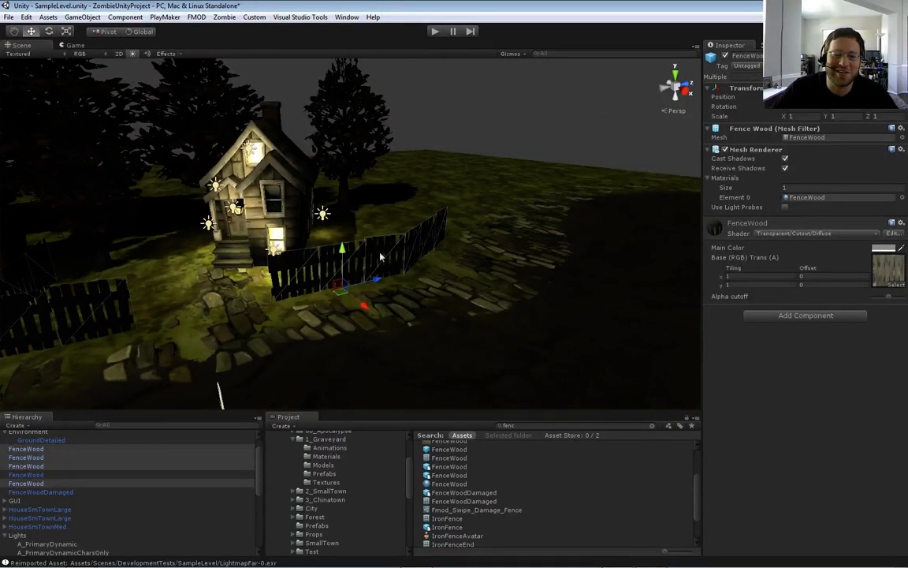
pyautogui.moveTo(380, 255)
pyautogui.mouseDown(button='right')
pyautogui.moveTo(302, 265)
pyautogui.moveTo(386, 269)
pyautogui.mouseUp(button='right')
pyautogui.press('a')
pyautogui.press('w')
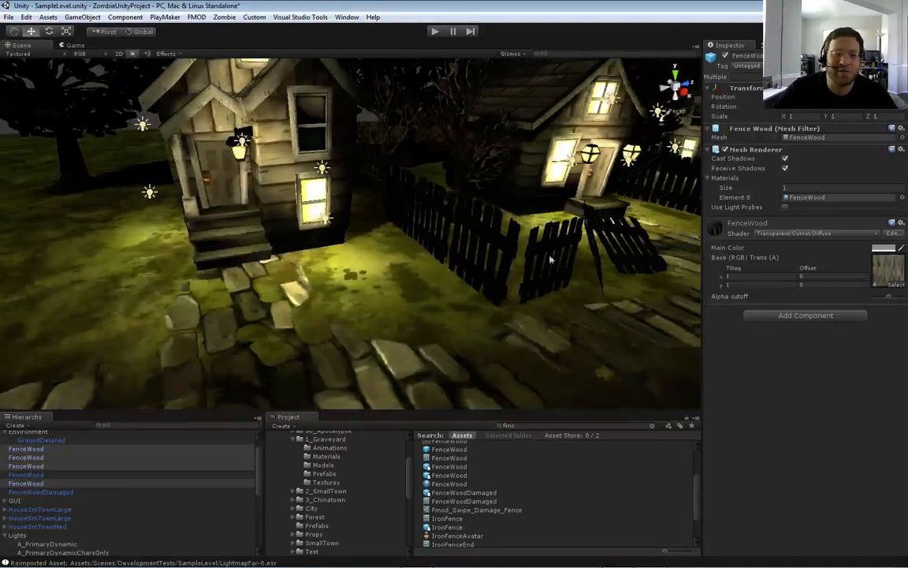
pyautogui.keyDown('shift'); pyautogui.click(499, 253); pyautogui.keyUp('shift')
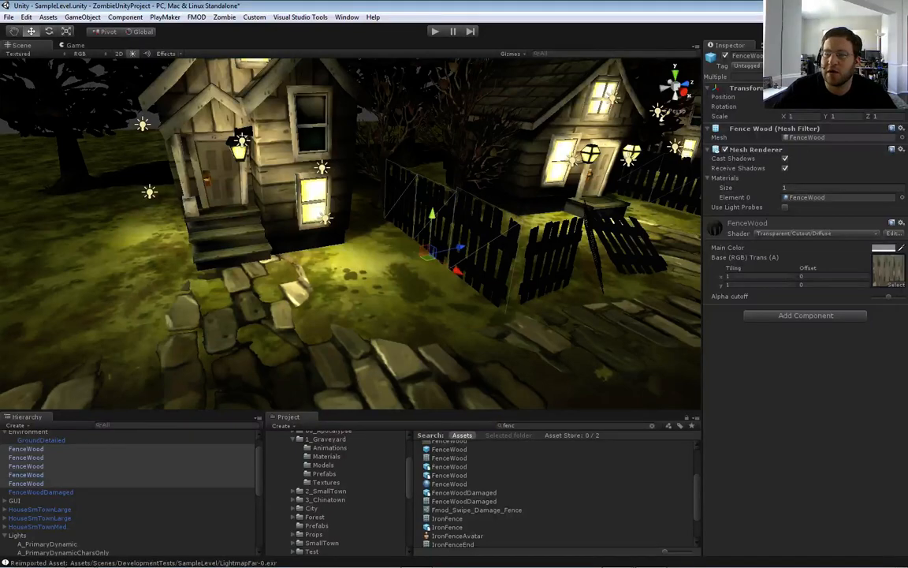
pyautogui.click(902, 56)
pyautogui.click(828, 90)
# Bake the scene's lightmaps with the new fences included, and close the Lightmapping window
pyautogui.moveTo(467, 264); pyautogui.dragTo(383, 224, button='right')
pyautogui.press('d')
pyautogui.press('s')
pyautogui.press('s')
pyautogui.press('w')
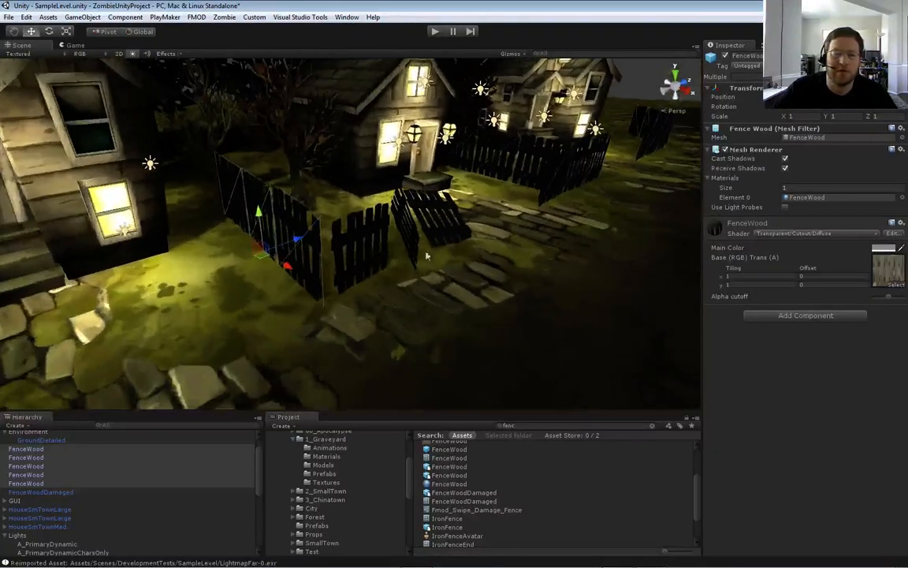
pyautogui.click(346, 17)
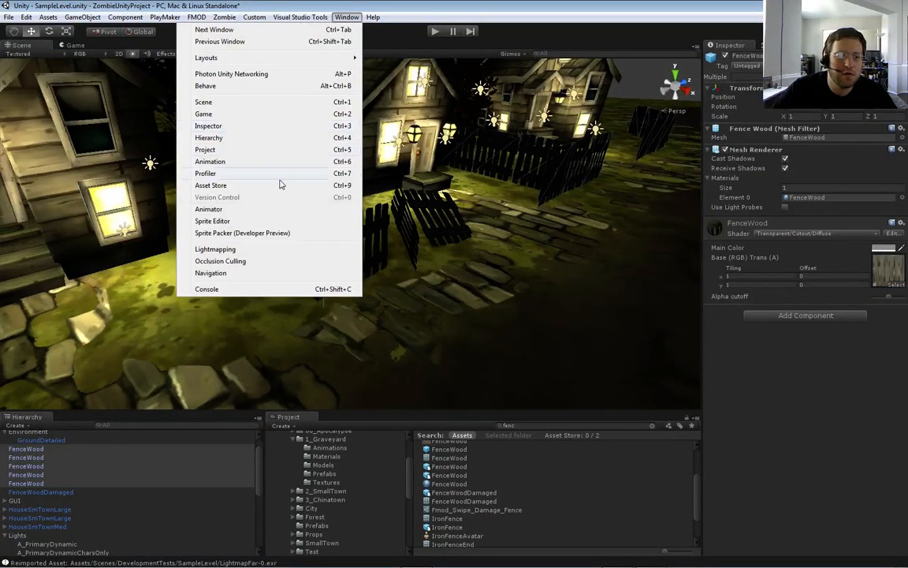
pyautogui.click(237, 249)
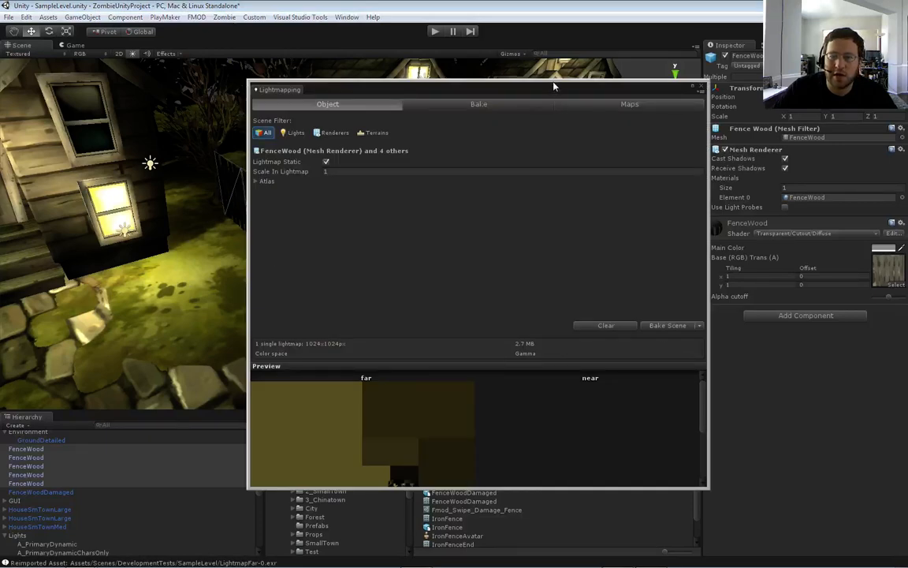
pyautogui.moveTo(554, 87); pyautogui.dragTo(788, 80)
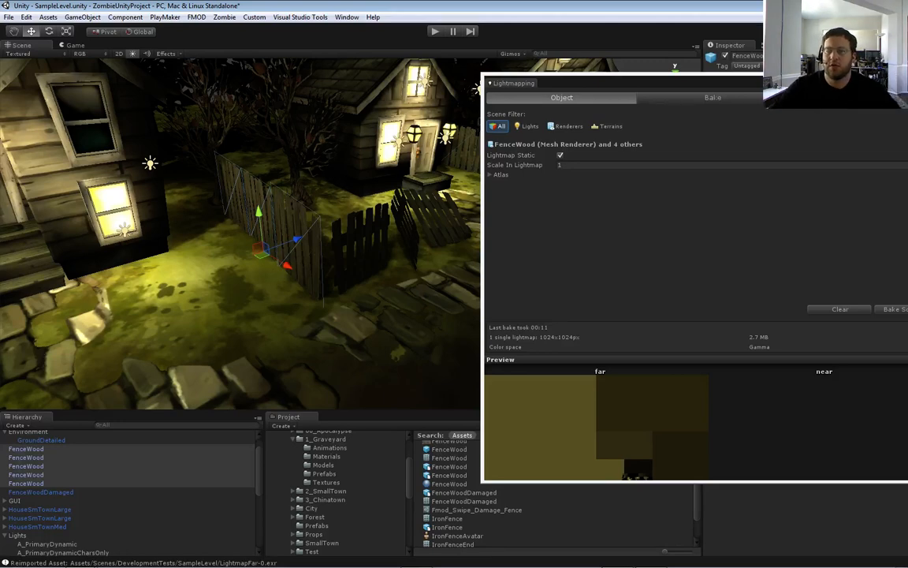
pyautogui.moveTo(513, 83); pyautogui.dragTo(745, 74)
pyautogui.click(905, 68)
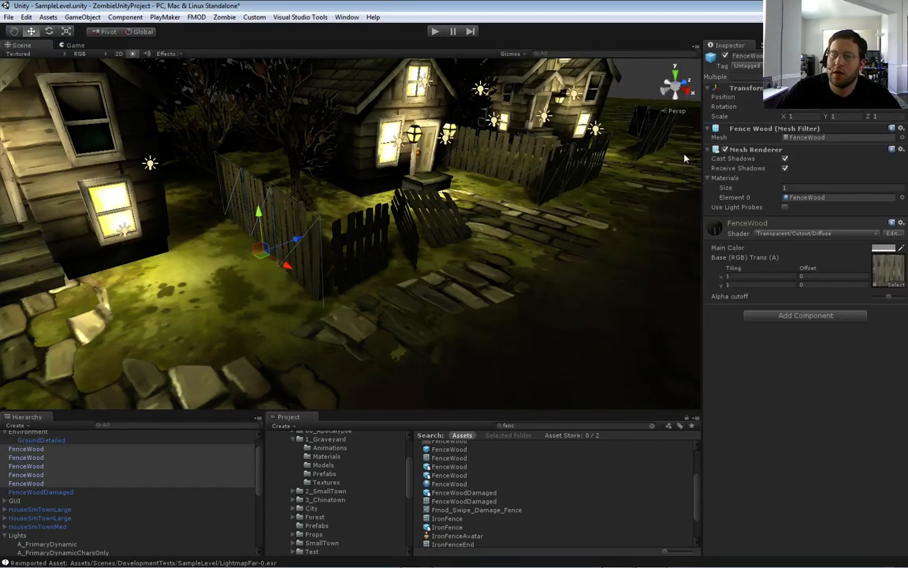
# Search the project for boulder assets and place the Boulder prefab on the grass beneath the middle house's lit front window
pyautogui.click(545, 107)
pyautogui.moveTo(544, 218)
pyautogui.mouseDown(button='right')
pyautogui.moveTo(572, 215)
pyautogui.moveTo(532, 245)
pyautogui.moveTo(453, 272)
pyautogui.moveTo(410, 272)
pyautogui.moveTo(579, 190)
pyautogui.moveTo(591, 206)
pyautogui.moveTo(604, 191)
pyautogui.moveTo(571, 207)
pyautogui.moveTo(585, 207)
pyautogui.moveTo(586, 189)
pyautogui.moveTo(546, 230)
pyautogui.mouseUp(button='right')
pyautogui.press('a')
pyautogui.press('w')
pyautogui.click(634, 180)
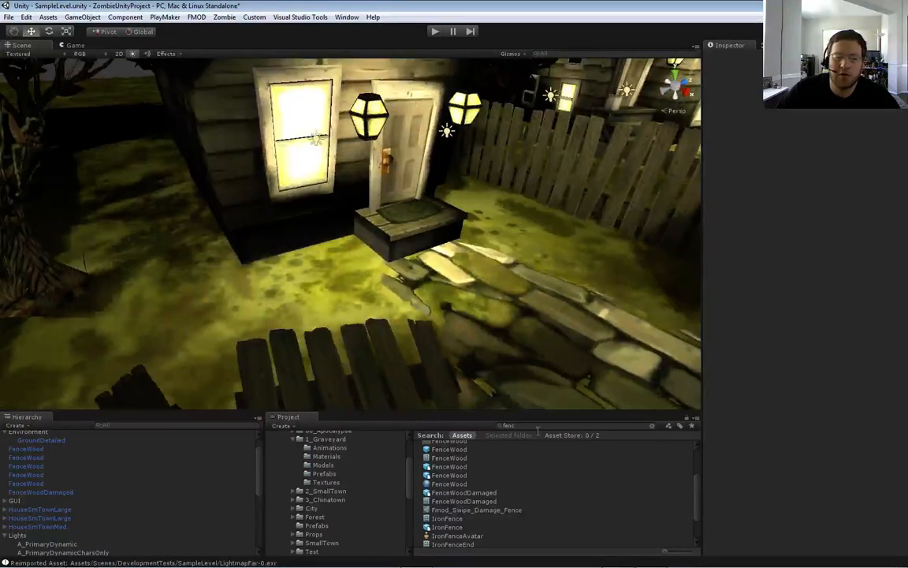
pyautogui.write('bould')
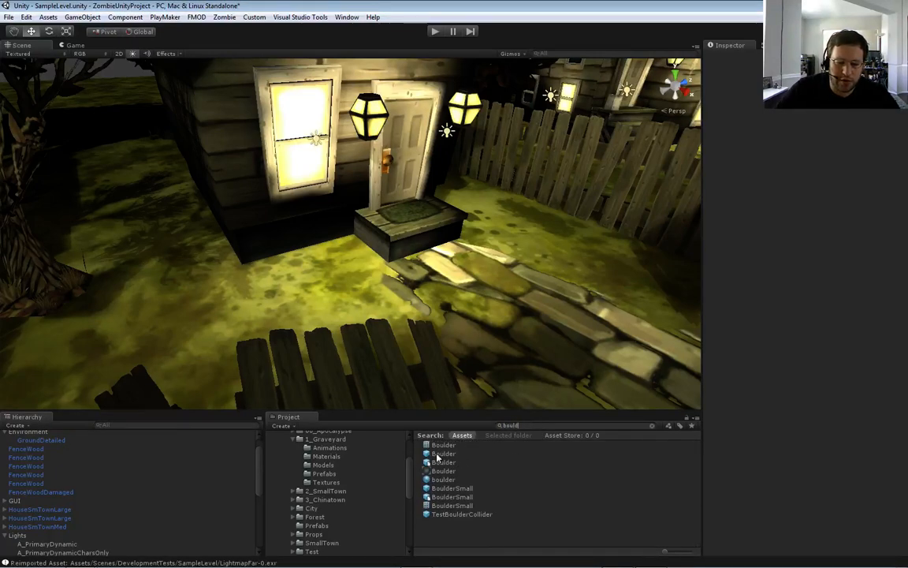
pyautogui.moveTo(439, 456); pyautogui.dragTo(309, 286)
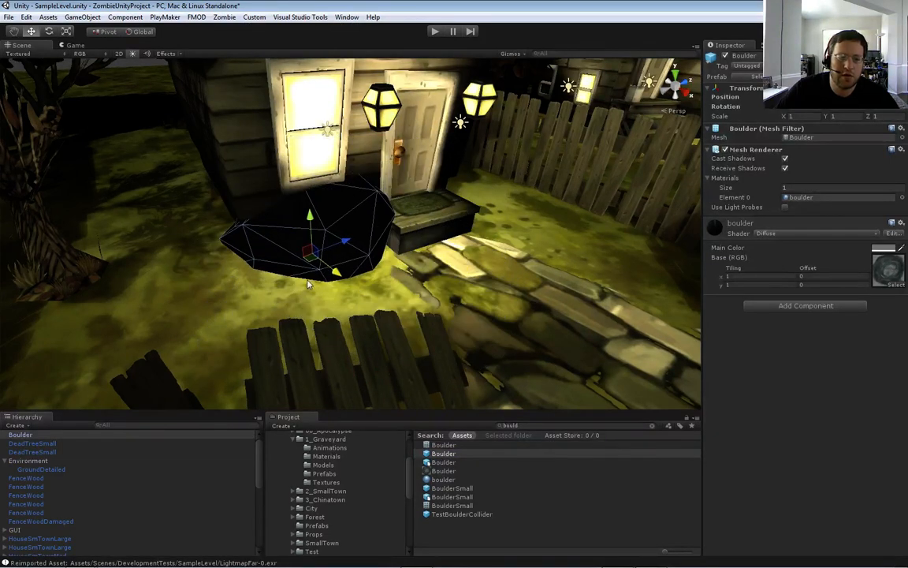
pyautogui.moveTo(312, 222); pyautogui.dragTo(268, 253)
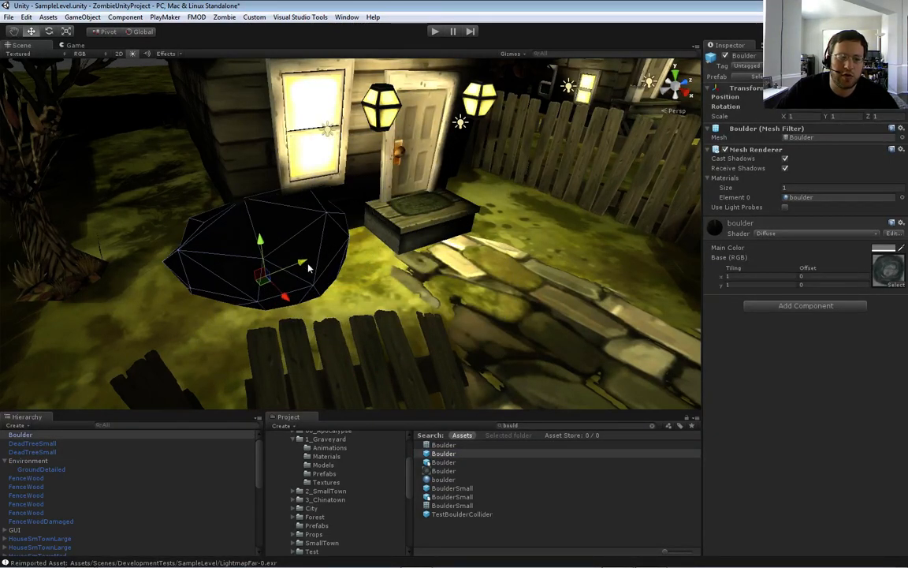
# Scale the boulder to about 0.746 in X, 0.697 in Y and 0.838 in Z, and rotate it
pyautogui.press('r')
pyautogui.moveTo(289, 298); pyautogui.dragTo(235, 294)
pyautogui.moveTo(259, 240); pyautogui.dragTo(266, 272)
pyautogui.press('w')
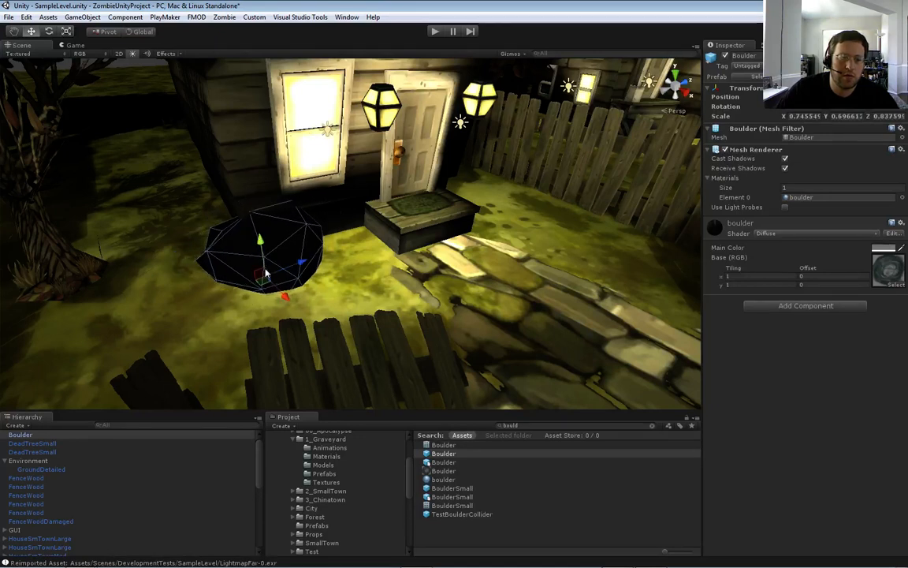
pyautogui.press('e')
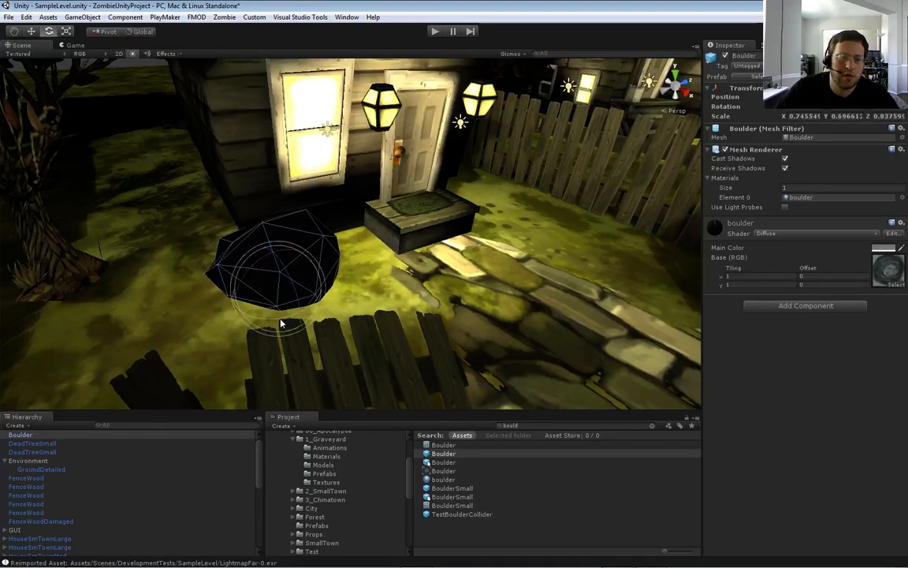
pyautogui.moveTo(280, 323); pyautogui.dragTo(630, 275)
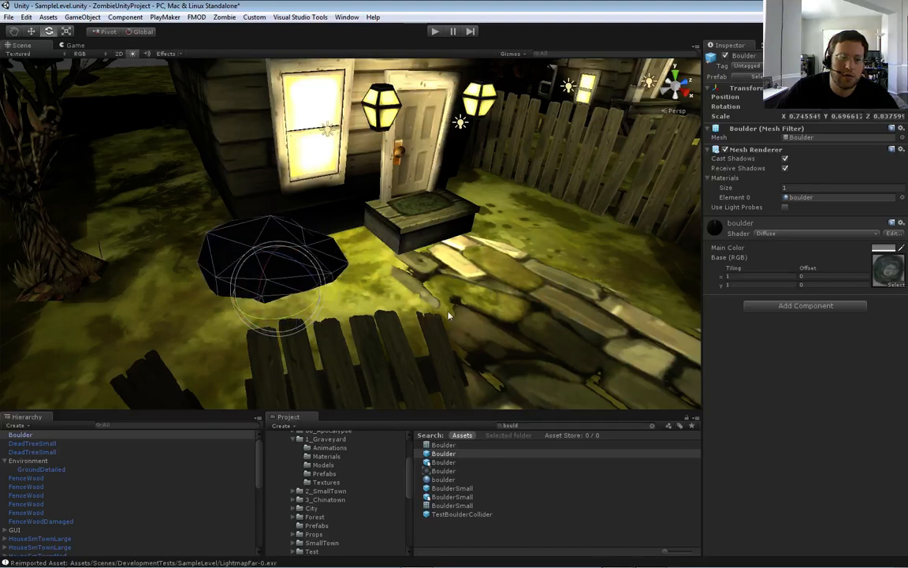
# Search the project for fern assets and place the Fern prefab between the boulder and the doorstep
pyautogui.write('fer')
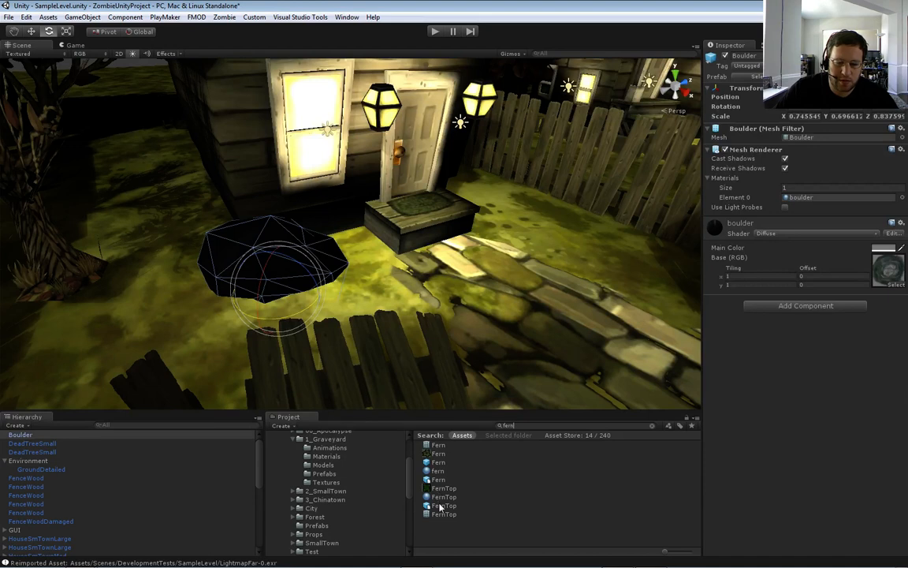
pyautogui.write('n')
pyautogui.moveTo(440, 470); pyautogui.dragTo(282, 270)
pyautogui.press('r')
pyautogui.press('e')
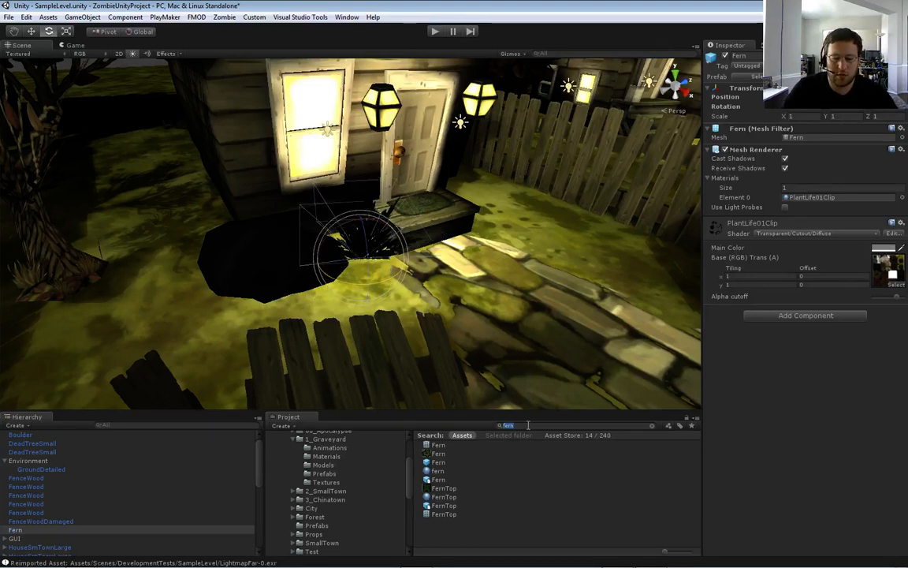
# Search the project for pumpkin assets, add the Pumpkin model to the scene, and set it on top of the boulder
pyautogui.write('pump')
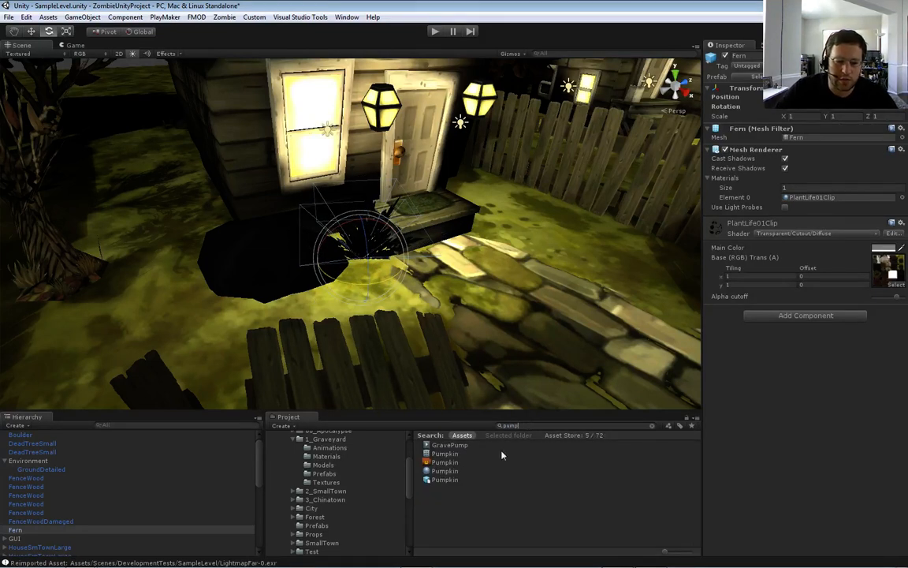
pyautogui.moveTo(447, 480); pyautogui.dragTo(36, 344)
pyautogui.press('w')
pyautogui.moveTo(185, 339); pyautogui.dragTo(354, 294)
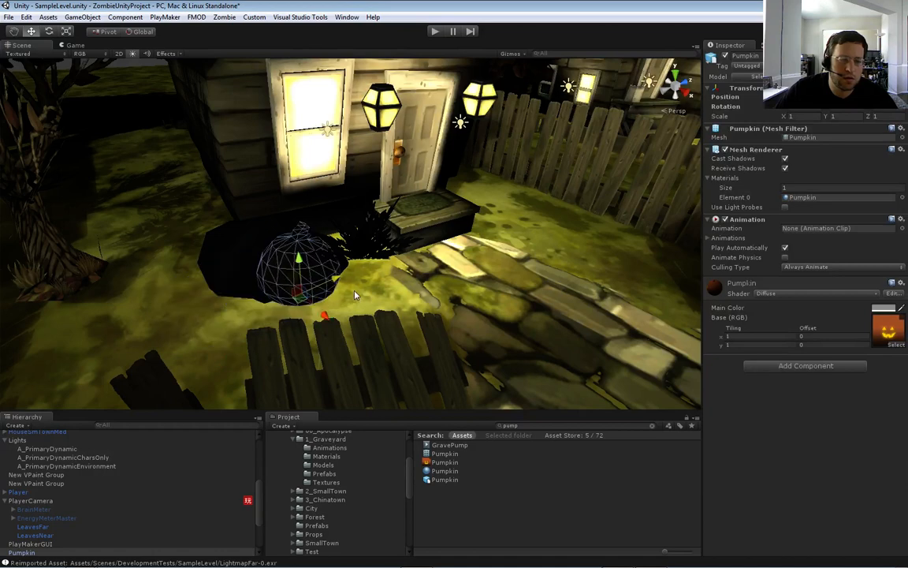
pyautogui.moveTo(308, 315); pyautogui.dragTo(373, 206)
# Move the fern down to the ground at the boulder's edge, next to the doorstep
pyautogui.moveTo(372, 205); pyautogui.dragTo(476, 228, button='right')
pyautogui.click(361, 243)
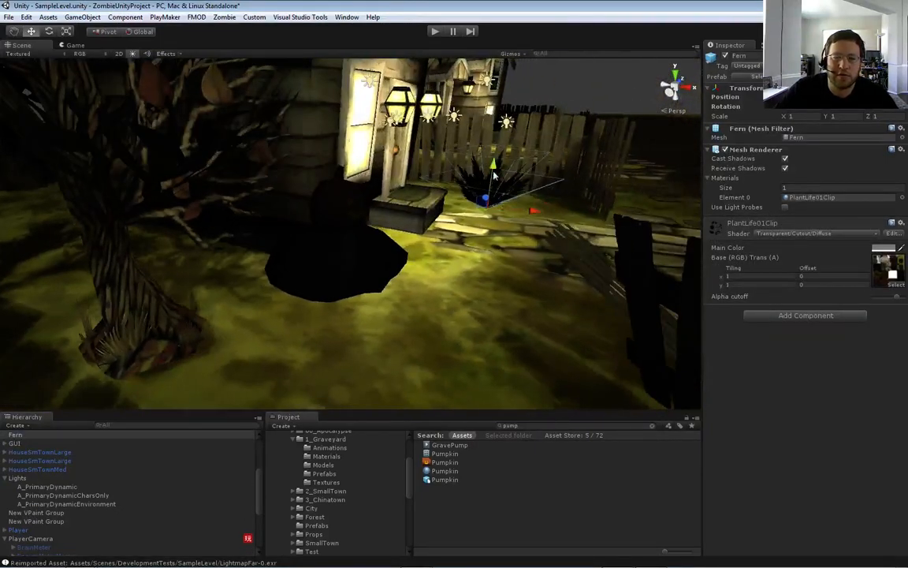
pyautogui.moveTo(495, 175); pyautogui.dragTo(387, 241)
pyautogui.moveTo(386, 241); pyautogui.dragTo(321, 320, button='right')
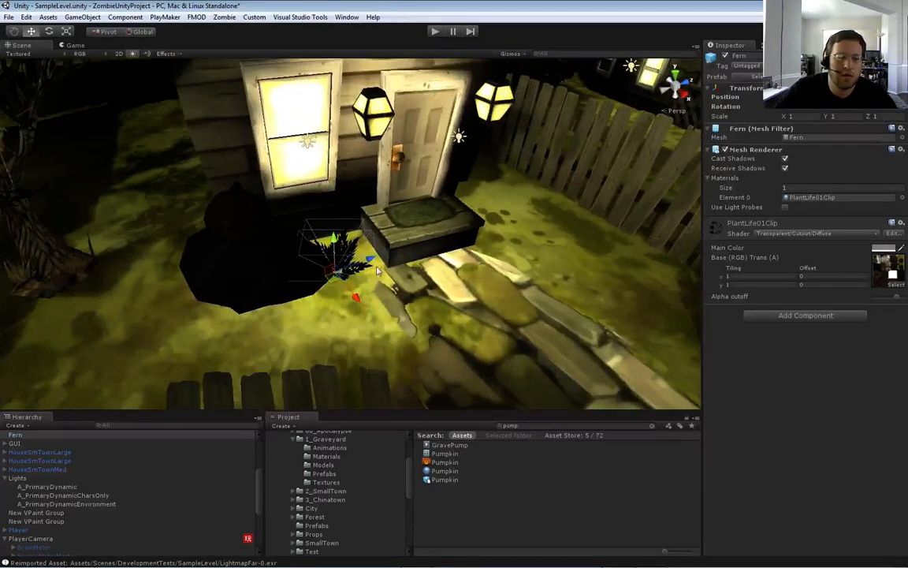
# Scale the fern up to about 1.442 in X, 1.463 in Y and 1.444 in Z
pyautogui.press('e')
pyautogui.press('r')
pyautogui.moveTo(342, 237); pyautogui.dragTo(344, 220)
pyautogui.moveTo(345, 301); pyautogui.dragTo(344, 315)
pyautogui.moveTo(302, 272); pyautogui.dragTo(282, 276)
pyautogui.press('e')
# Rotate the fern and nudge it into the gap between the boulder and the doorstep
pyautogui.moveTo(364, 259); pyautogui.dragTo(377, 256, button='right')
pyautogui.press('w')
pyautogui.press('e')
pyautogui.moveTo(310, 239); pyautogui.dragTo(345, 282)
pyautogui.press('w')
pyautogui.moveTo(323, 249); pyautogui.dragTo(372, 258)
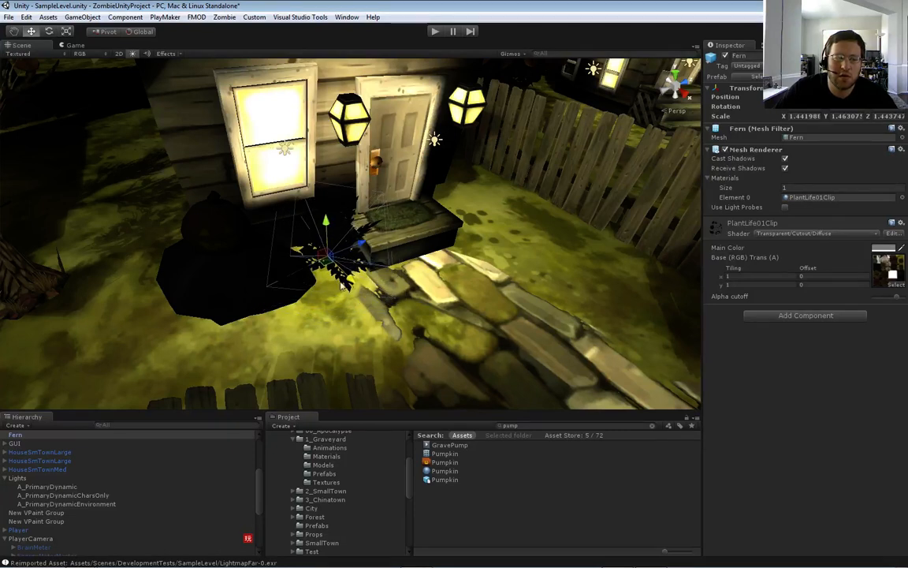
pyautogui.press('e')
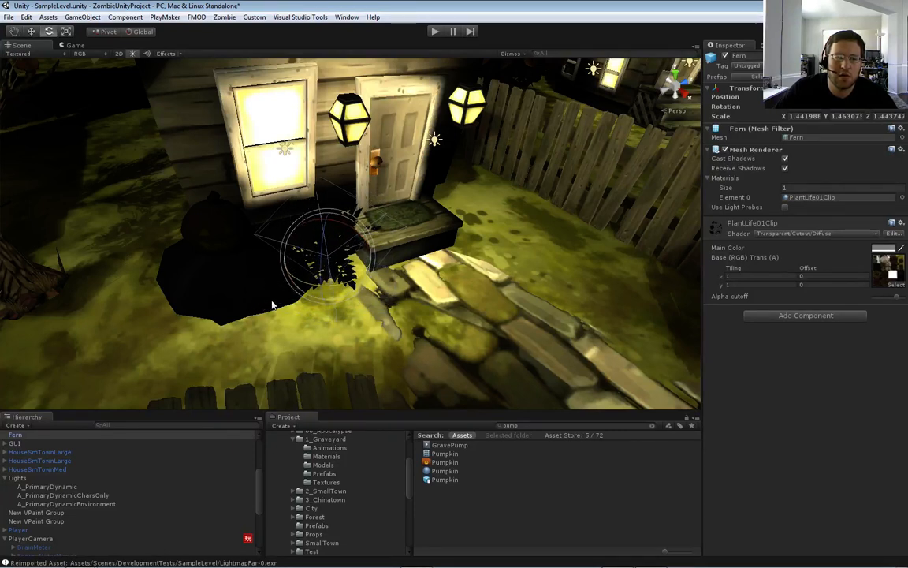
# Rebake the scene's lightmaps to light the new props in front of the middle house
pyautogui.keyDown('alt'); pyautogui.moveTo(304, 294); pyautogui.dragTo(434, 278); pyautogui.keyUp('alt')
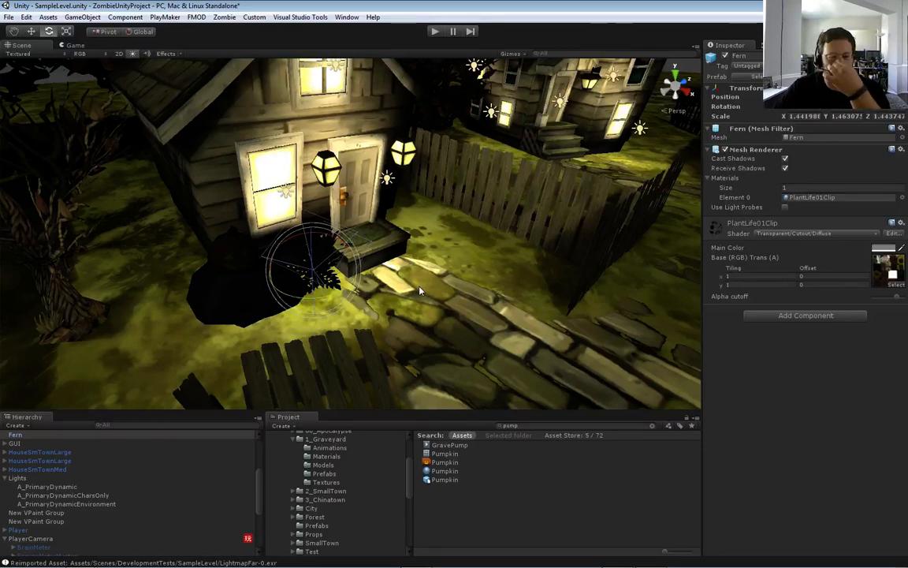
pyautogui.keyDown('alt'); pyautogui.moveTo(420, 289); pyautogui.dragTo(363, 111); pyautogui.keyUp('alt')
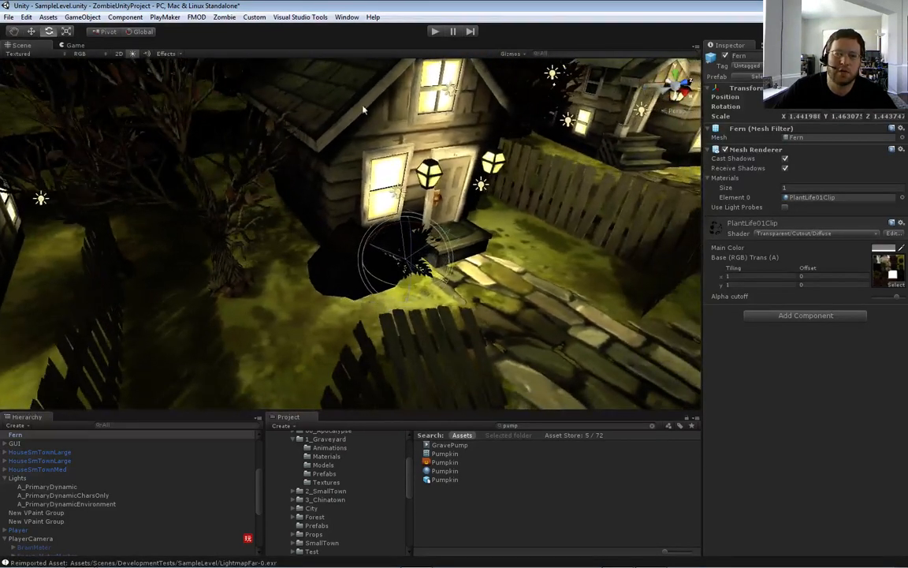
pyautogui.click(346, 17)
pyautogui.click(221, 250)
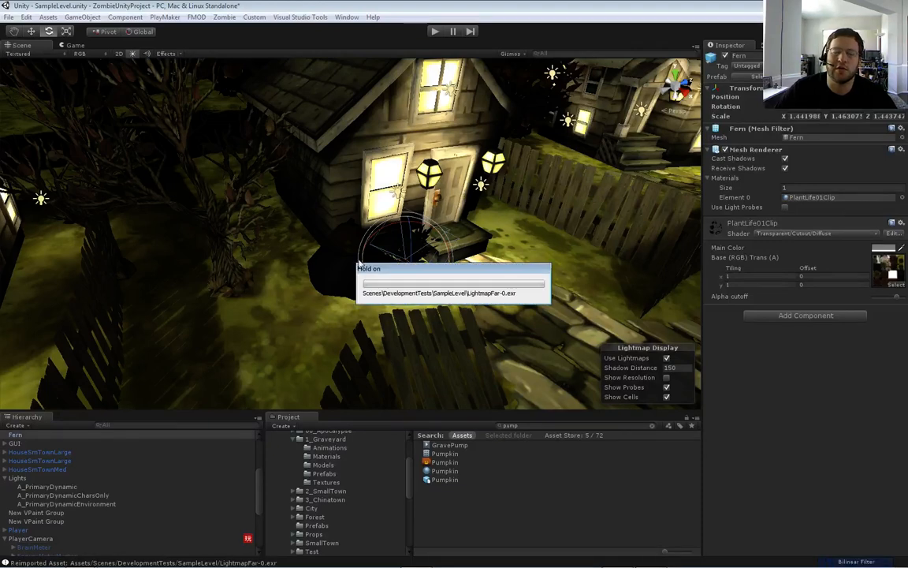
# Select the pumpkin on the boulder and set its material's main color to white (255, 255, 255)
pyautogui.press('w')
pyautogui.moveTo(421, 296); pyautogui.dragTo(375, 268, button='right')
pyautogui.press('s')
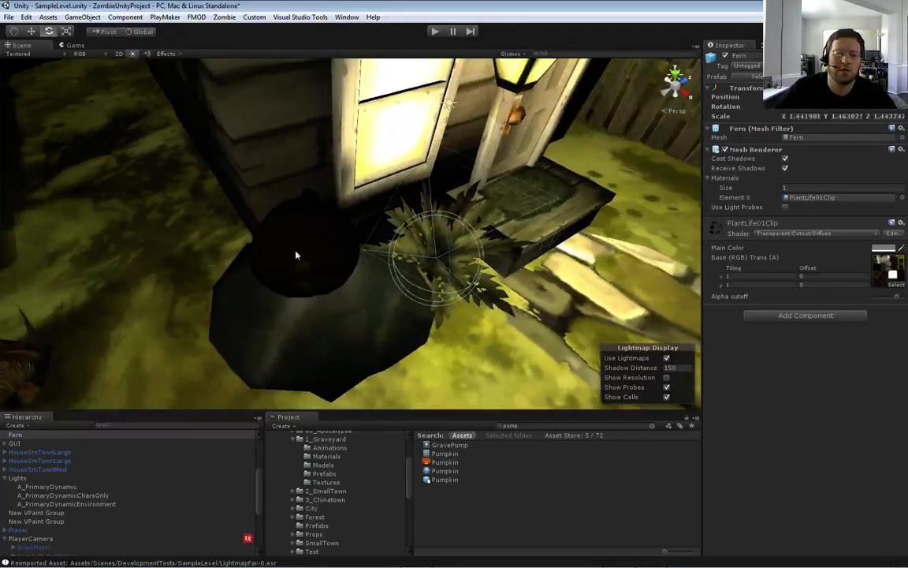
pyautogui.click(296, 252)
pyautogui.moveTo(298, 252); pyautogui.dragTo(362, 171, button='right')
pyautogui.press('q')
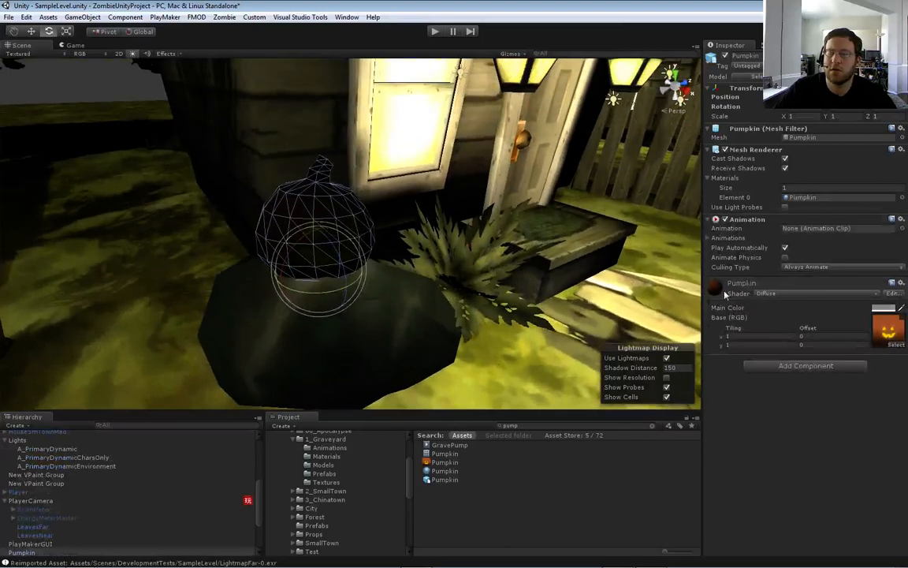
pyautogui.click(881, 309)
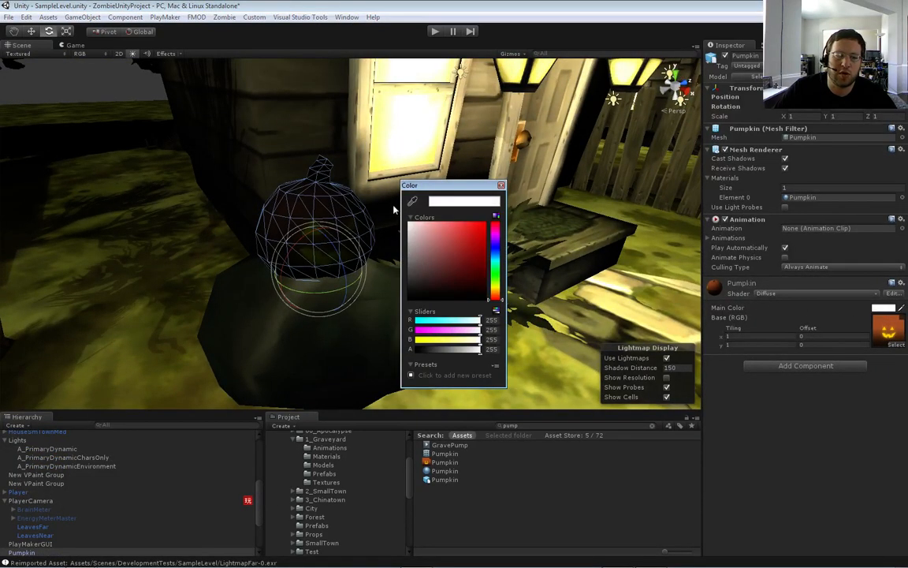
# Search the project assets for "garbage" and add the GarbageCan prefab to the scene near the stone path
pyautogui.moveTo(456, 170); pyautogui.dragTo(486, 278, button='right')
pyautogui.press('s')
pyautogui.click(480, 247)
pyautogui.press('d')
pyautogui.press('a')
pyautogui.press('s')
pyautogui.press('w')
pyautogui.press('s')
pyautogui.press('w')
pyautogui.press('s')
pyautogui.press('d')
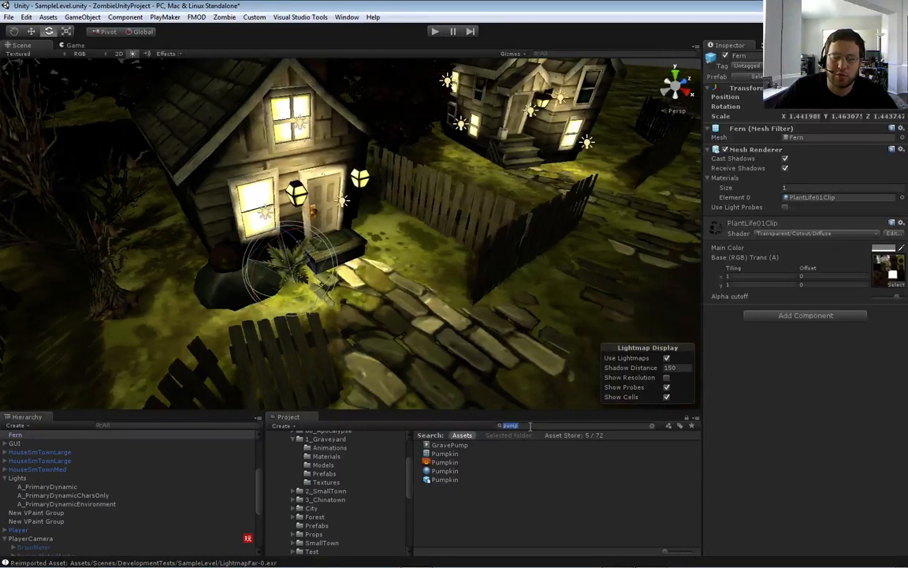
pyautogui.write('garbad')
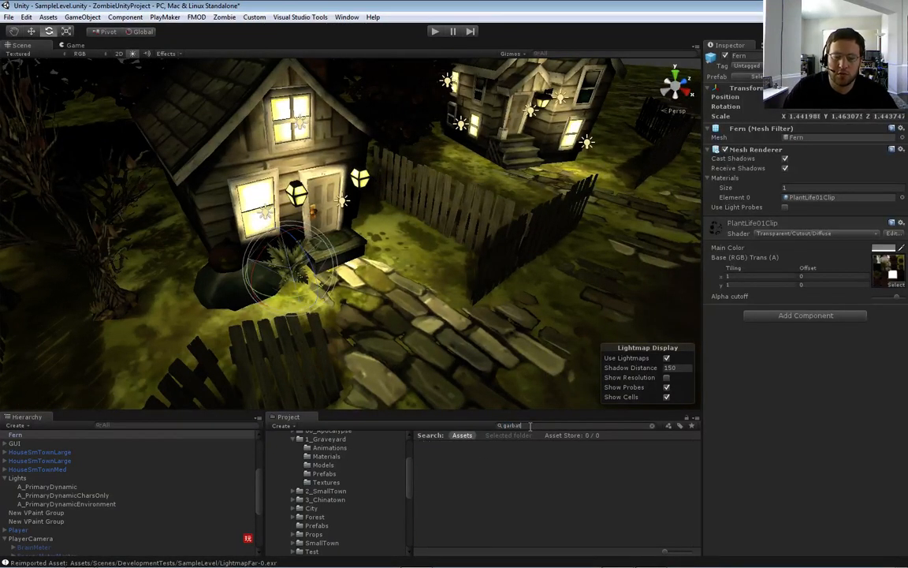
pyautogui.write('u')
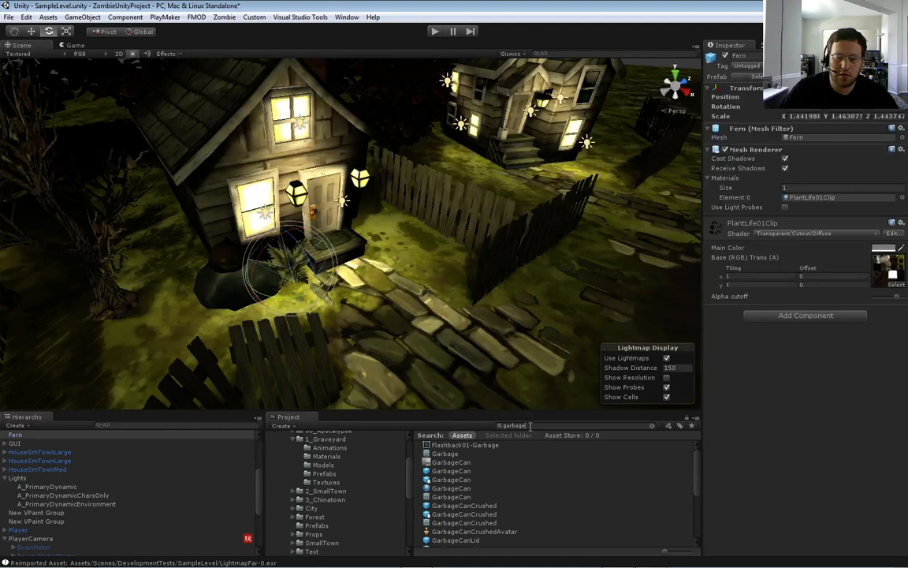
pyautogui.moveTo(464, 475); pyautogui.dragTo(431, 298)
# Move the garbage can down to the ground beside the front end of the picket fence dividing the yards
pyautogui.press('w')
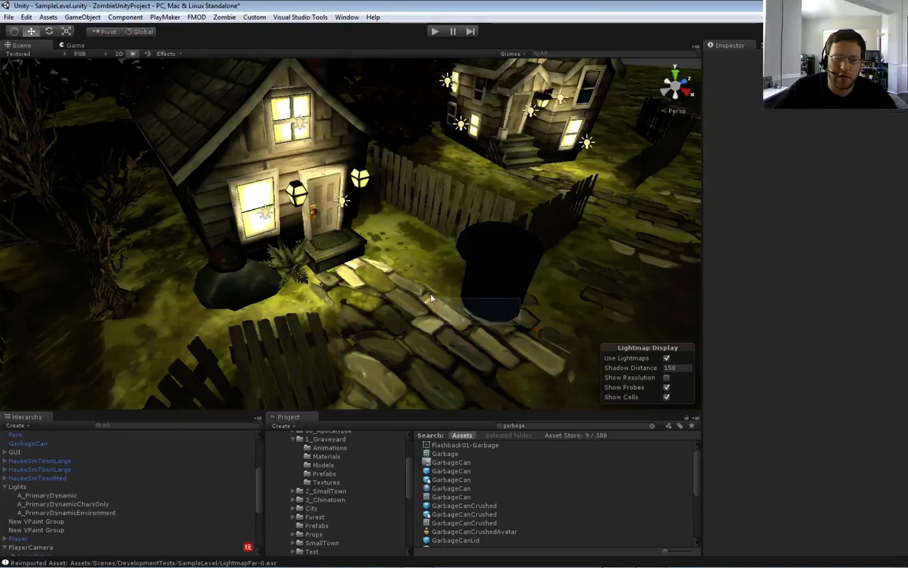
pyautogui.click(506, 294)
pyautogui.moveTo(503, 273); pyautogui.dragTo(503, 341)
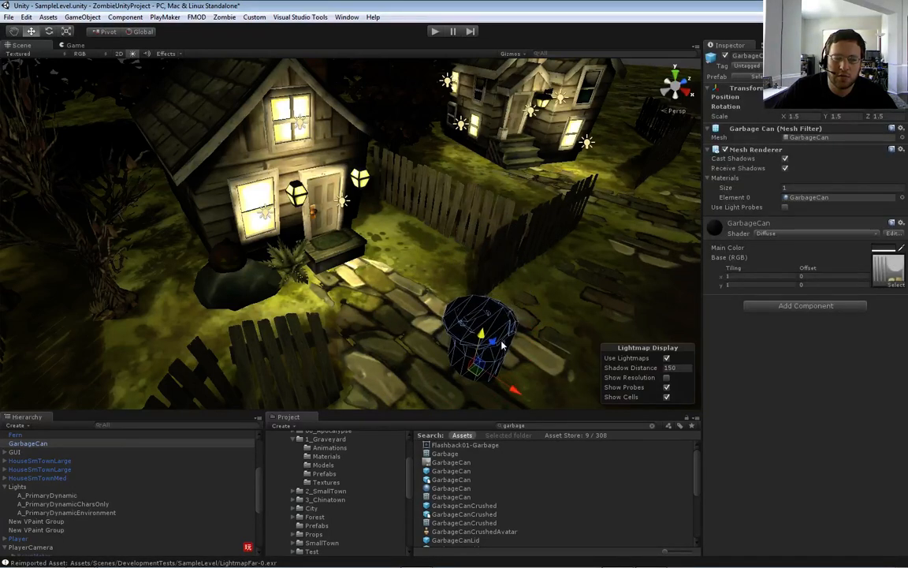
pyautogui.moveTo(483, 273); pyautogui.dragTo(517, 318)
pyautogui.moveTo(349, 197); pyautogui.dragTo(325, 204)
# Select the pumpkin on the boulder and adjust its Static setting
pyautogui.click(334, 219)
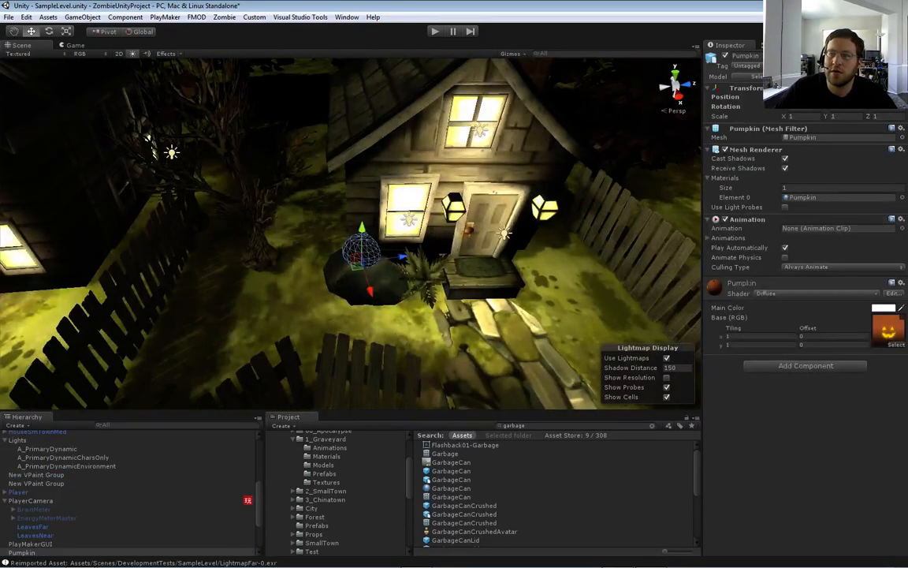
pyautogui.click(901, 56)
pyautogui.click(901, 56)
# Add the GarbageCanCrushed prefab to the ground near the upright garbage can by the fence
pyautogui.moveTo(516, 243)
pyautogui.mouseDown(button='right')
pyautogui.moveTo(562, 248)
pyautogui.moveTo(526, 231)
pyautogui.mouseUp(button='right')
pyautogui.press('w')
pyautogui.click(413, 193)
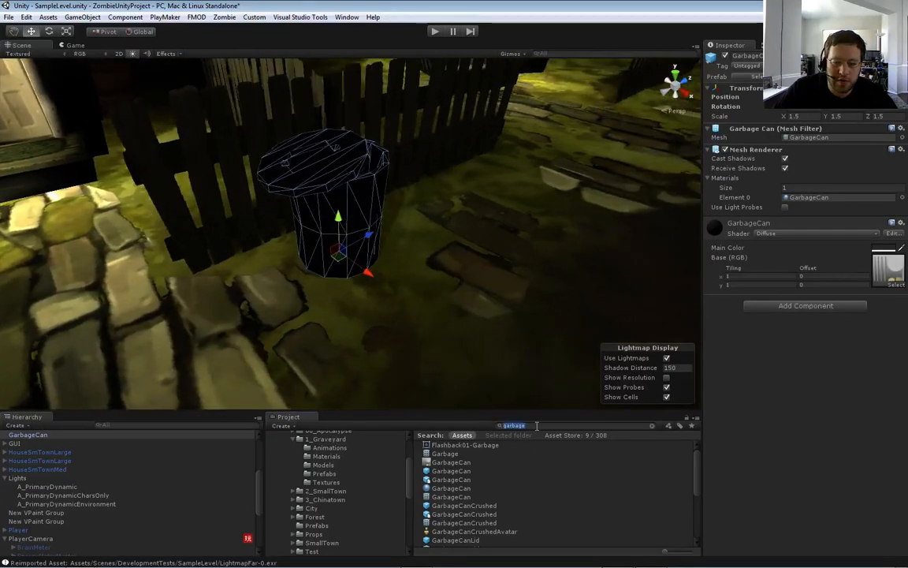
pyautogui.click(457, 508)
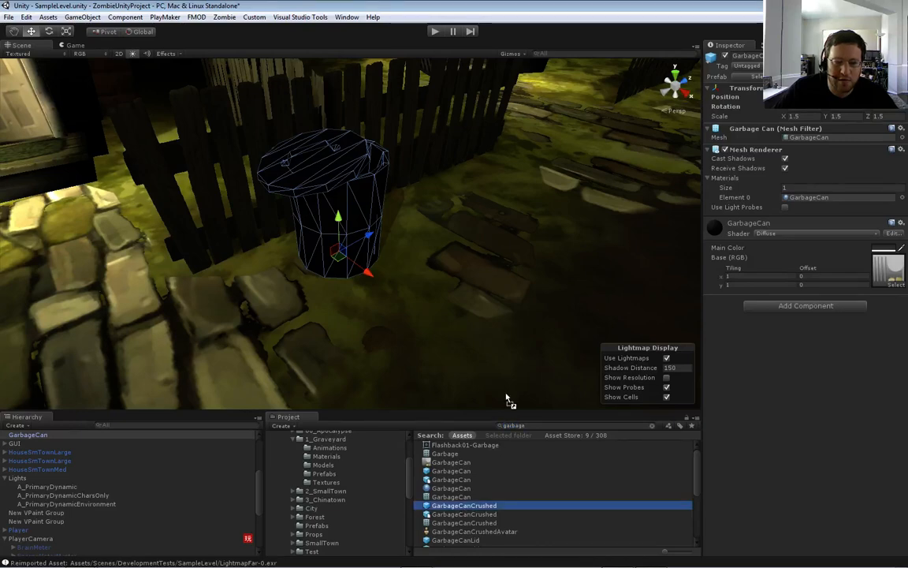
pyautogui.moveTo(507, 400); pyautogui.dragTo(504, 256)
pyautogui.keyDown('alt'); pyautogui.moveTo(446, 324); pyautogui.dragTo(431, 334); pyautogui.keyUp('alt')
# Scale the crushed can to about 1.428 in Y, rotate it and move it right beside the upright can
pyautogui.press('e')
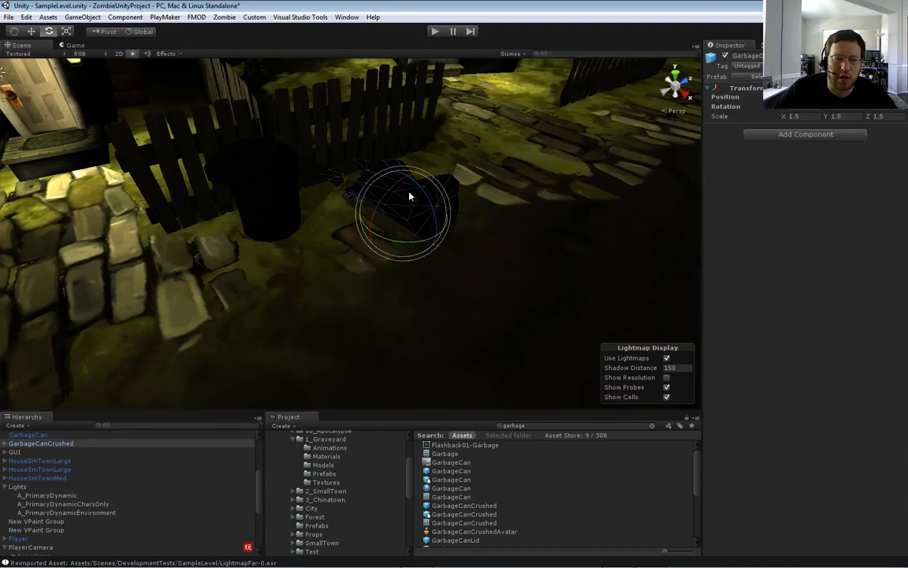
pyautogui.press('r')
pyautogui.moveTo(407, 176); pyautogui.dragTo(414, 218)
pyautogui.press('e')
pyautogui.moveTo(404, 279); pyautogui.dragTo(582, 239)
pyautogui.press('w')
pyautogui.moveTo(429, 270); pyautogui.dragTo(385, 236)
pyautogui.moveTo(388, 201); pyautogui.dragTo(431, 319)
# Add the GarbageCanLid prefab and lay it on the ground in front of the crushed can
pyautogui.scroll(-2, 473, 504)
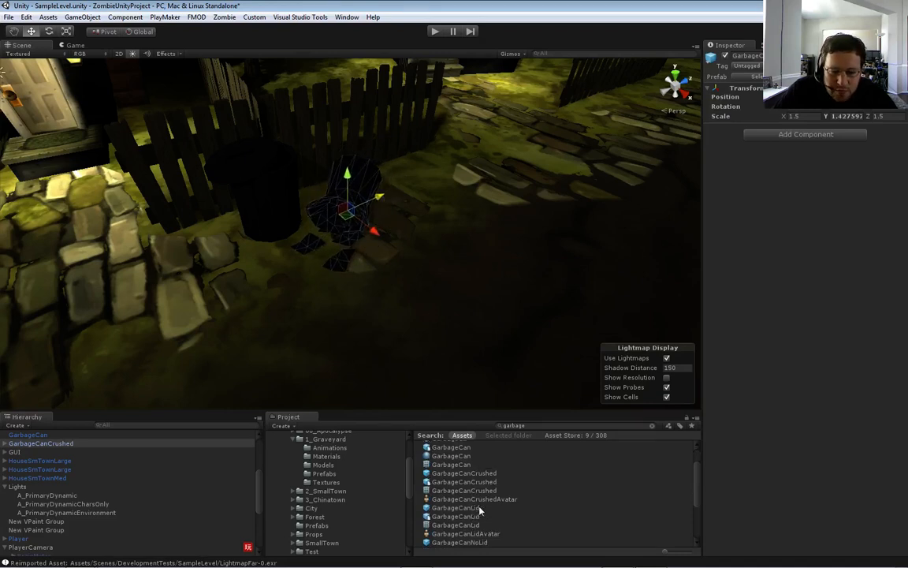
pyautogui.moveTo(460, 510); pyautogui.dragTo(434, 301)
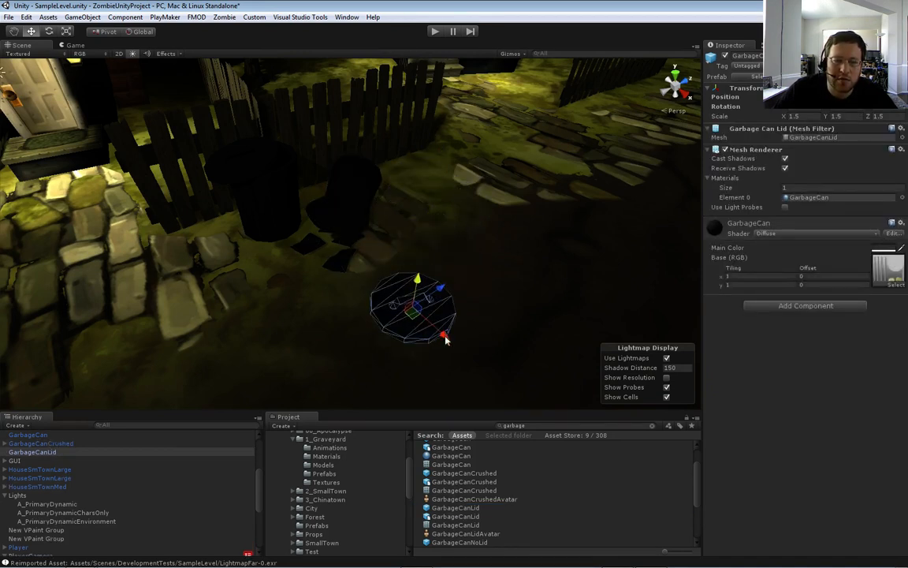
pyautogui.moveTo(445, 338); pyautogui.dragTo(403, 303)
pyautogui.moveTo(402, 253); pyautogui.dragTo(441, 241)
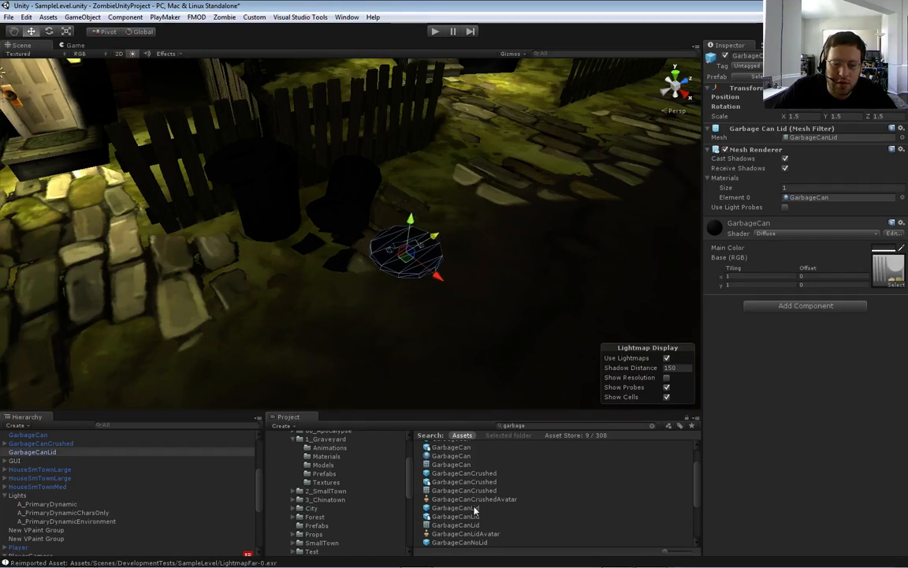
# Add the GarbageCanNoLid prefab and place it beside the stone path at the neighboring house's fence
pyautogui.scroll(-2, 474, 512)
pyautogui.moveTo(457, 515); pyautogui.dragTo(403, 221)
pyautogui.moveTo(424, 187); pyautogui.dragTo(466, 168)
pyautogui.moveTo(482, 187); pyautogui.dragTo(688, 181, button='right')
pyautogui.moveTo(688, 182); pyautogui.dragTo(673, 205)
pyautogui.moveTo(673, 205); pyautogui.dragTo(609, 207, button='right')
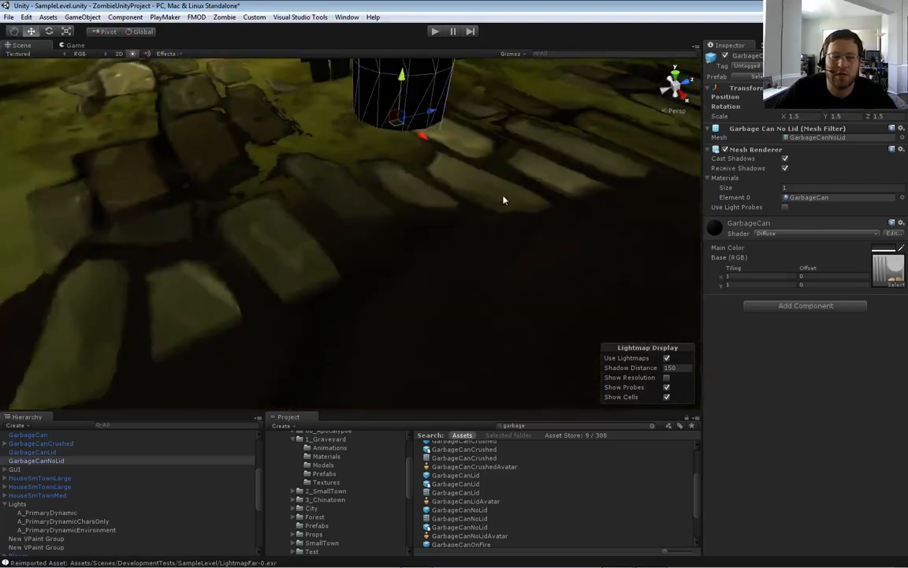
pyautogui.scroll(-4, 473, 190)
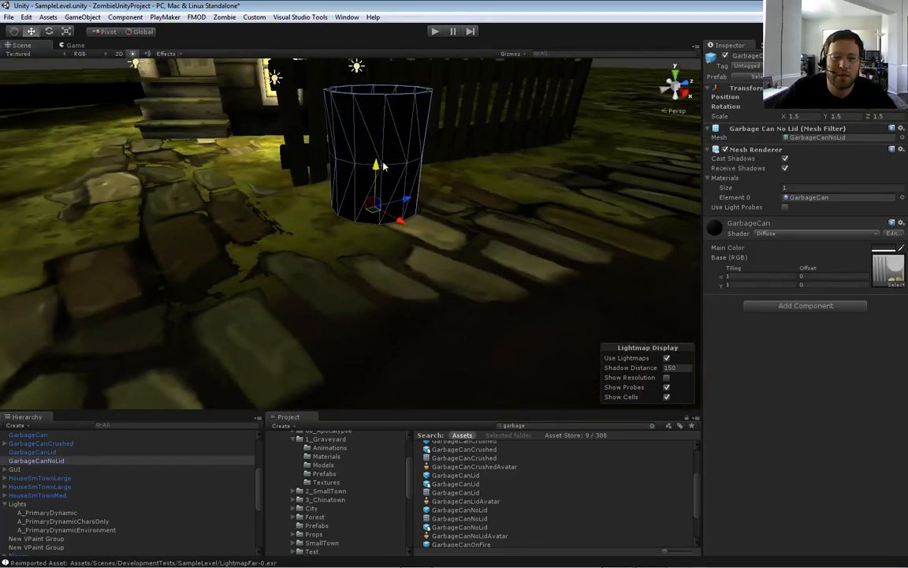
# Rebake the scene's lightmaps to light the newly placed garbage cans and lid
pyautogui.moveTo(376, 182); pyautogui.dragTo(368, 234, button='right')
pyautogui.press('s')
pyautogui.press('a')
pyautogui.press('a')
pyautogui.press('w')
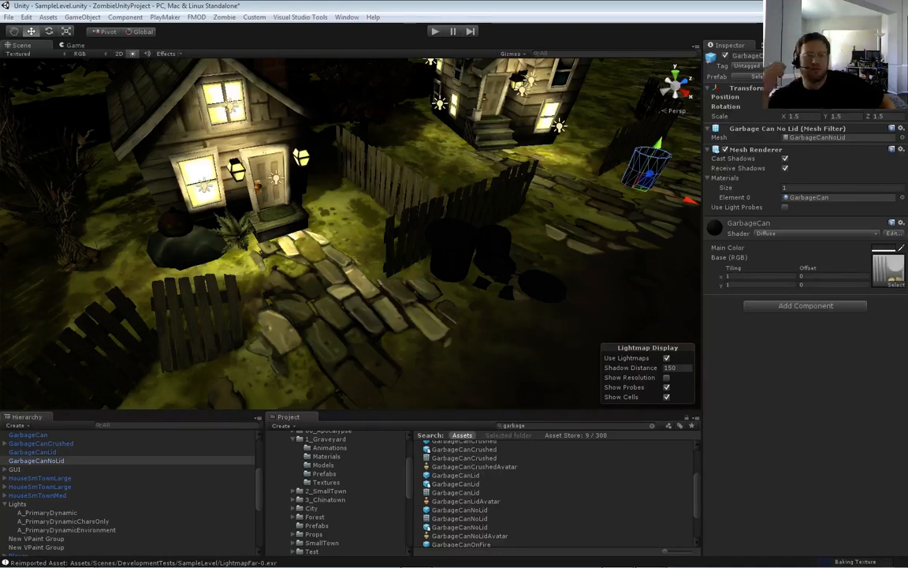
# Select the pumpkin and darken its material's main color to a grey of about 159, 159, 159
pyautogui.moveTo(441, 293)
pyautogui.mouseDown(button='right')
pyautogui.moveTo(428, 305)
pyautogui.moveTo(450, 287)
pyautogui.moveTo(450, 294)
pyautogui.mouseUp(button='right')
pyautogui.press('w')
pyautogui.press('s')
pyautogui.press('w')
pyautogui.click(301, 209)
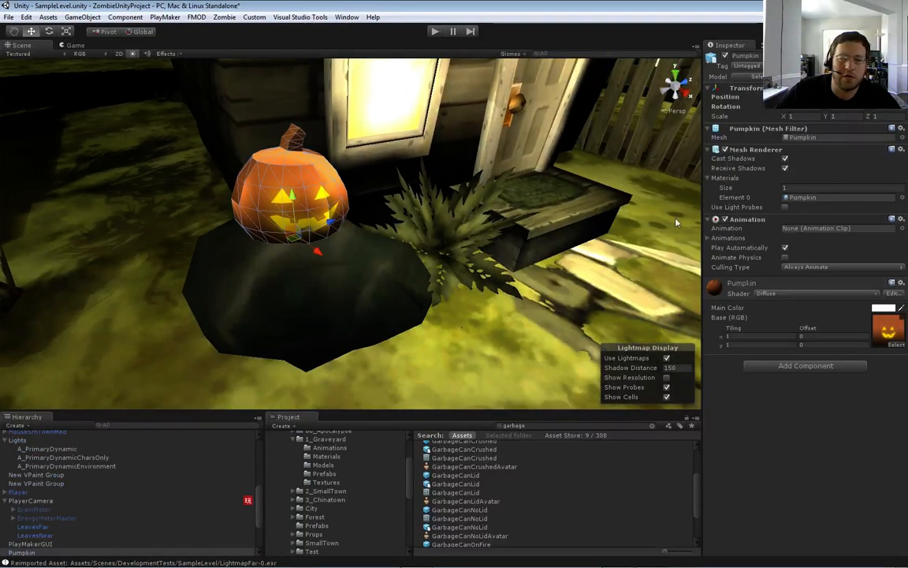
pyautogui.click(885, 308)
pyautogui.moveTo(412, 247); pyautogui.dragTo(409, 252)
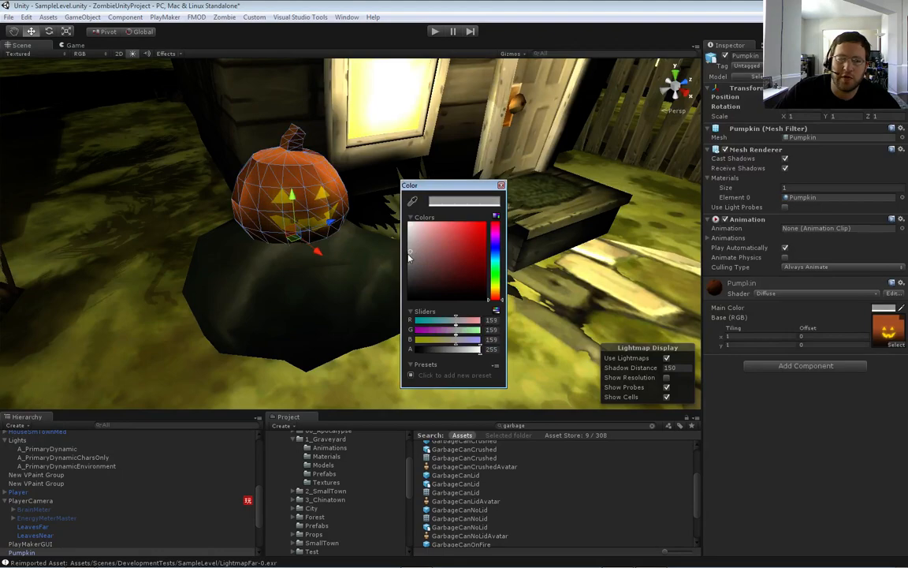
pyautogui.click(502, 185)
# Search the project assets for "leave" to find leaf props for the yard
pyautogui.press('s')
pyautogui.moveTo(520, 191); pyautogui.dragTo(503, 214, button='right')
pyautogui.press('s')
pyautogui.press('w')
pyautogui.press('s')
pyautogui.press('w')
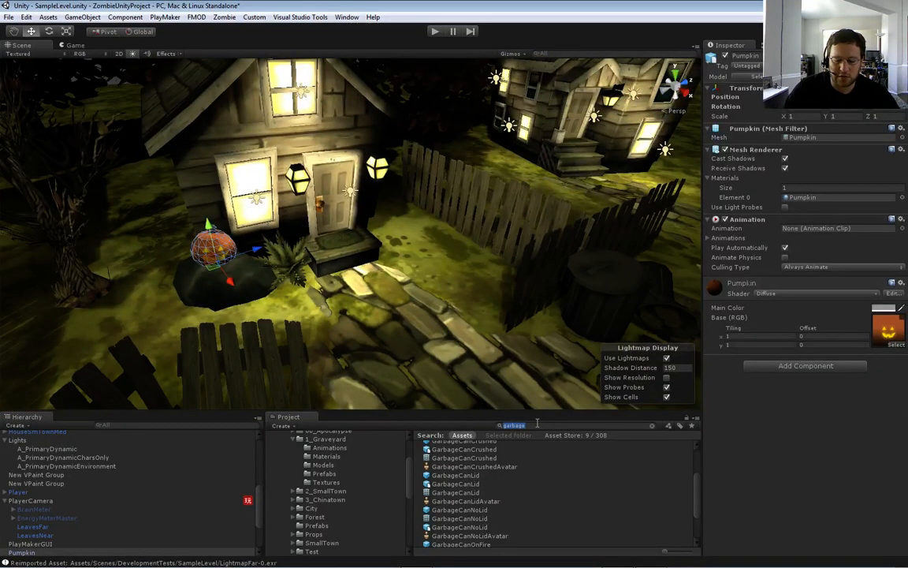
pyautogui.write('leave')
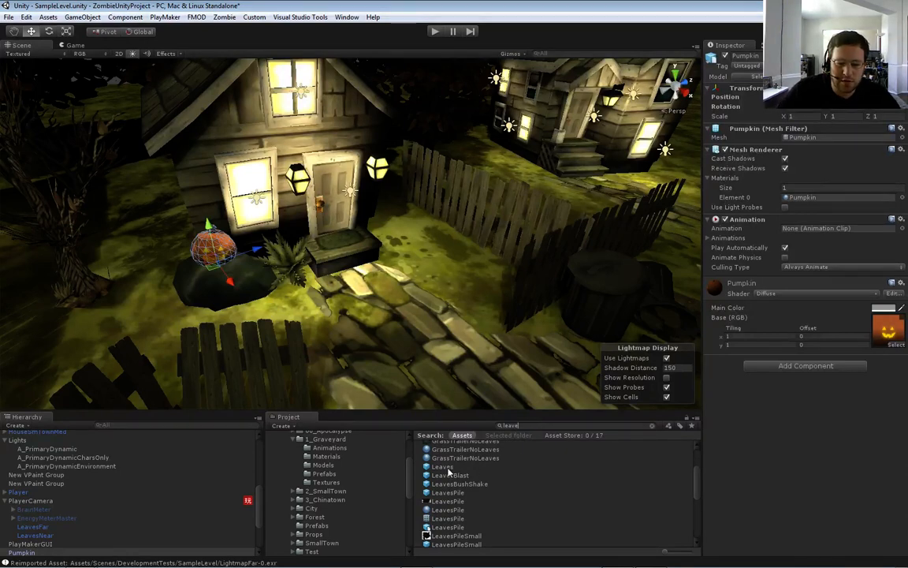
# Try the Leaves particle effect in the yard between the doorstep and the fence, and delete it
pyautogui.moveTo(447, 470); pyautogui.dragTo(429, 319)
pyautogui.moveTo(448, 280); pyautogui.dragTo(449, 281)
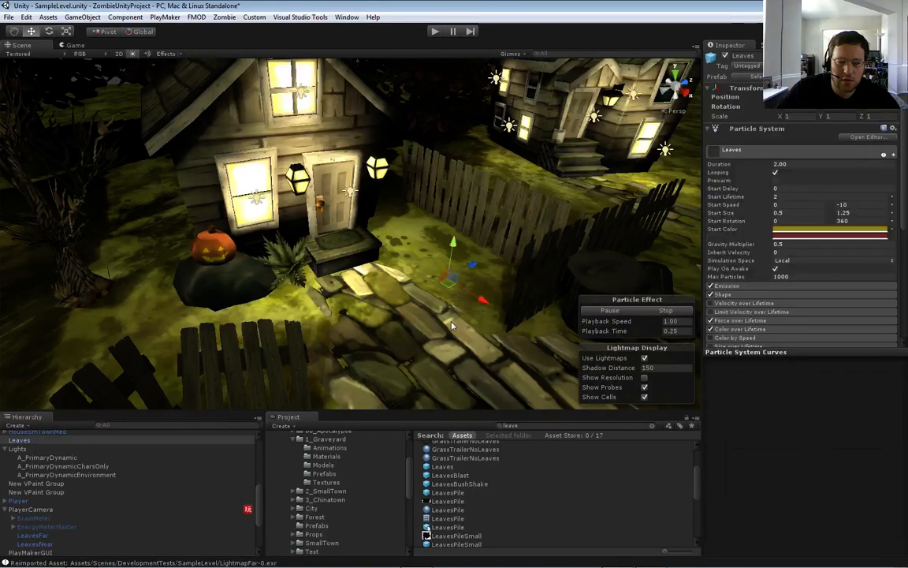
pyautogui.moveTo(452, 290); pyautogui.dragTo(475, 313, button='right')
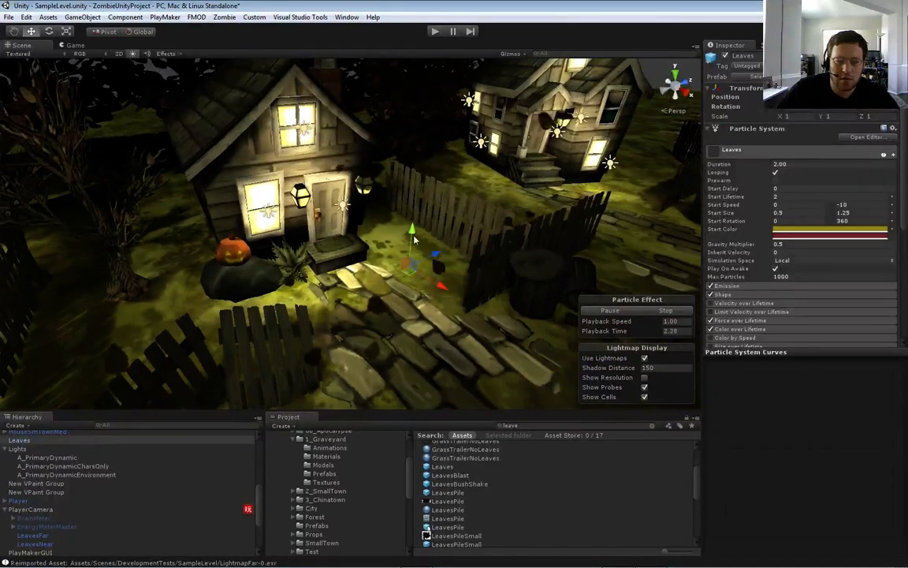
pyautogui.moveTo(413, 233); pyautogui.dragTo(436, 202)
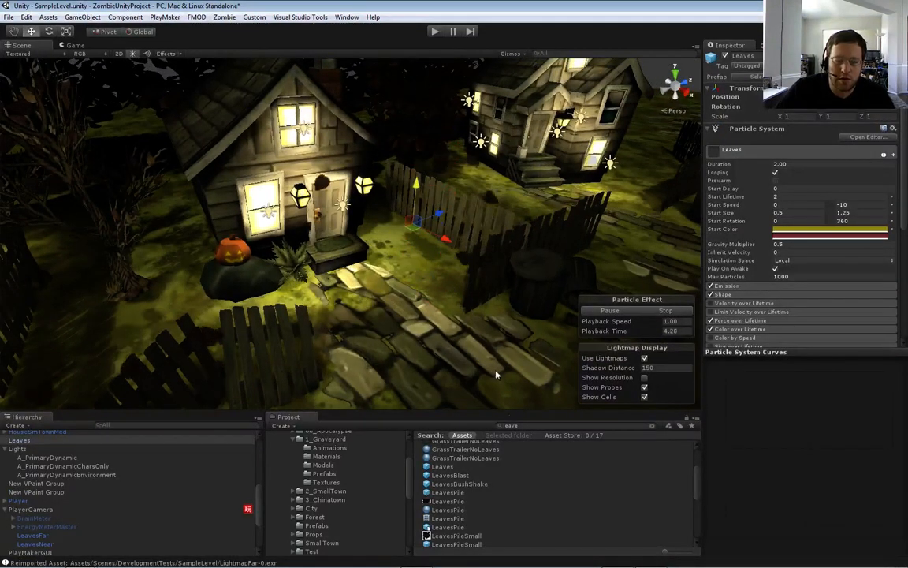
pyautogui.press('Delete')
# Add the LeavesPileSmall prefab and place it on the ground against the fence beside the doorstep
pyautogui.scroll(-2, 447, 508)
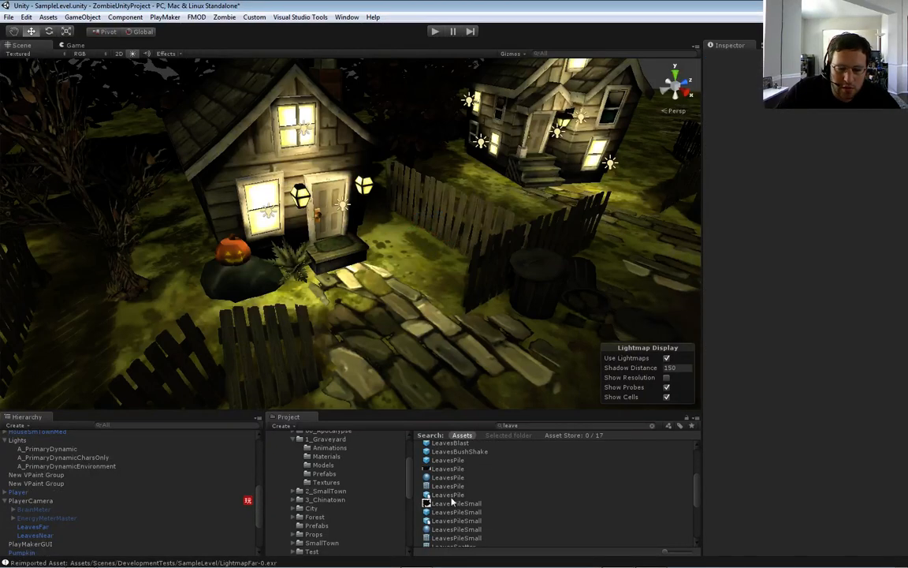
pyautogui.moveTo(445, 516); pyautogui.dragTo(443, 299)
pyautogui.moveTo(443, 298); pyautogui.dragTo(471, 292, button='right')
pyautogui.press('s')
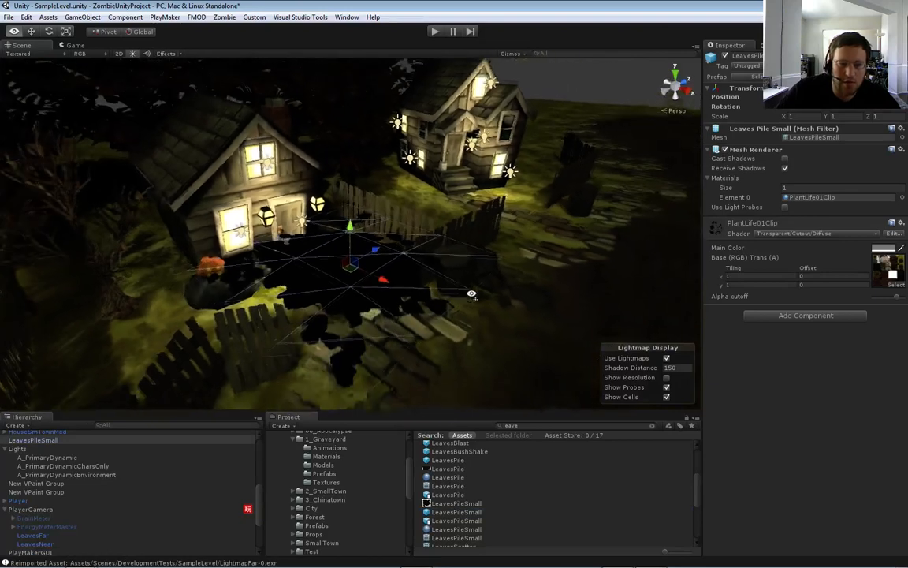
pyautogui.moveTo(351, 268); pyautogui.dragTo(435, 250)
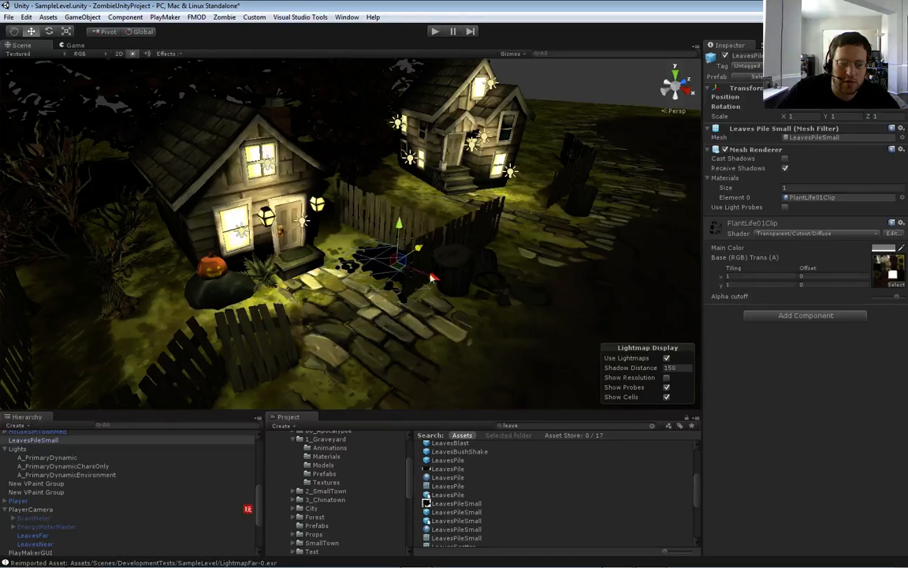
pyautogui.press('w')
pyautogui.moveTo(439, 264); pyautogui.dragTo(456, 304, button='right')
pyautogui.moveTo(456, 305); pyautogui.dragTo(381, 273)
pyautogui.moveTo(372, 237)
pyautogui.mouseDown()
pyautogui.moveTo(365, 248)
pyautogui.moveTo(373, 240)
pyautogui.mouseUp()
# Change the shader of the leaf pile's PlantLife01Clip material to Transparent/Diffuse
pyautogui.click(832, 234)
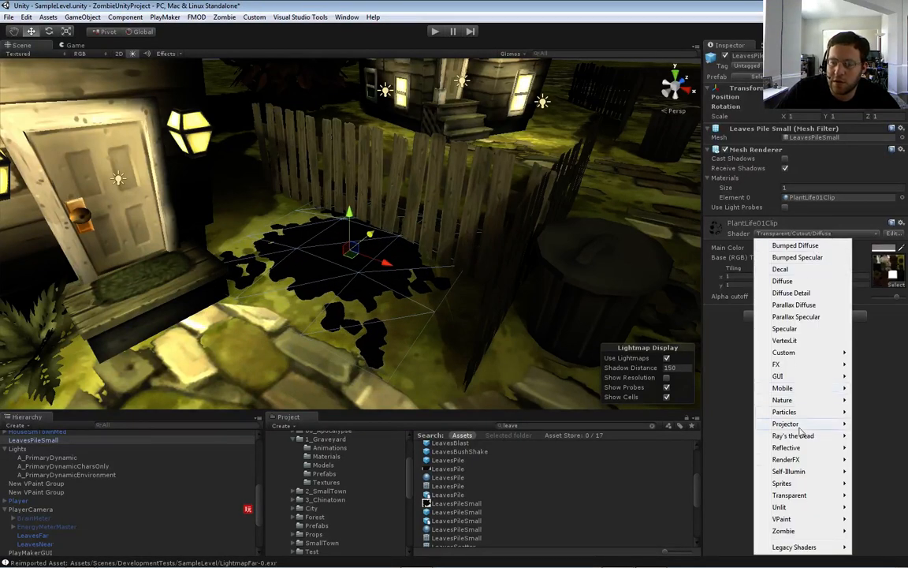
pyautogui.moveTo(806, 496)
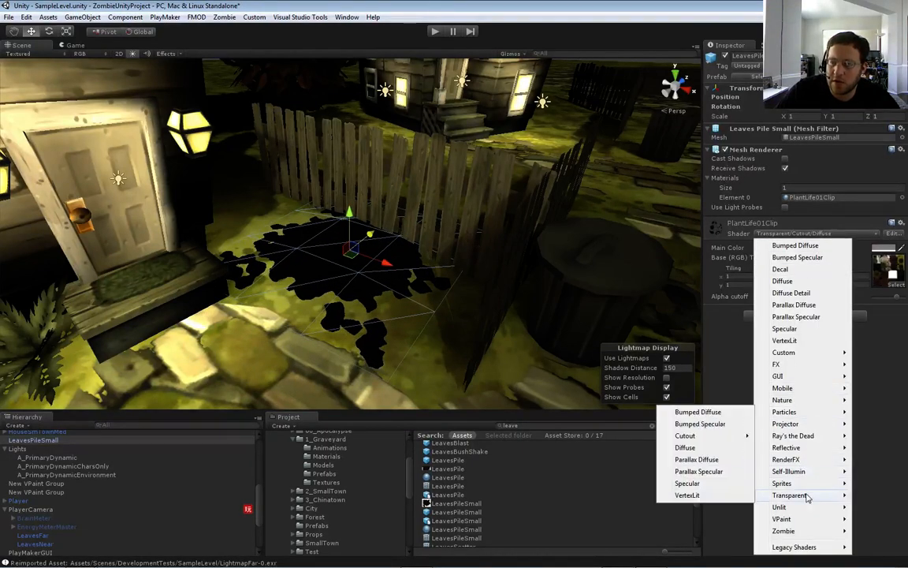
pyautogui.click(685, 448)
pyautogui.click(560, 290)
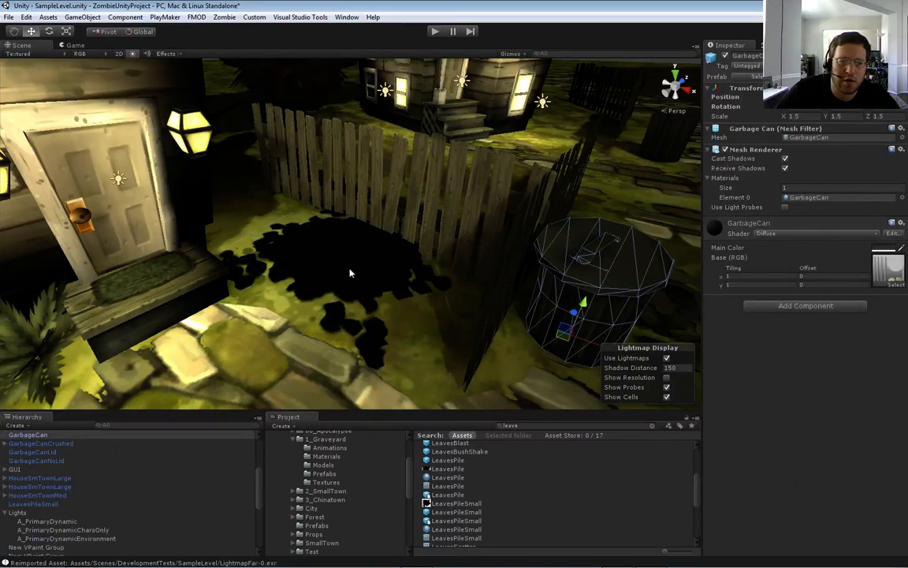
# Flatten the leaf pile by scaling it to about 0.213 in Z
pyautogui.click(351, 269)
pyautogui.moveTo(413, 260)
pyautogui.mouseDown(button='right')
pyautogui.moveTo(432, 237)
pyautogui.moveTo(407, 261)
pyautogui.mouseUp(button='right')
pyautogui.press('w')
pyautogui.press('r')
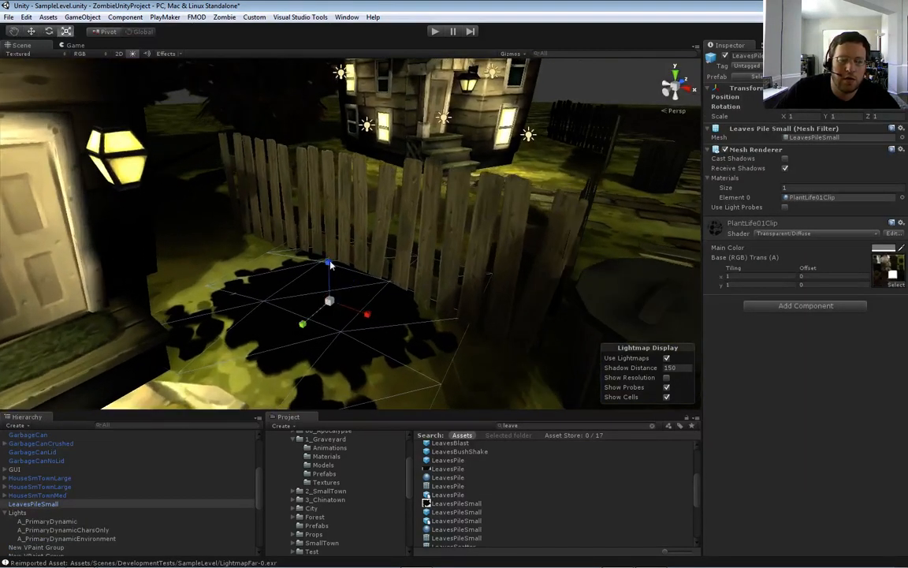
pyautogui.moveTo(330, 265); pyautogui.dragTo(308, 260)
# Duplicate the leaf pile and move the copy to the outer corner where the front and side fences meet
pyautogui.moveTo(309, 260); pyautogui.dragTo(168, 129, button='right')
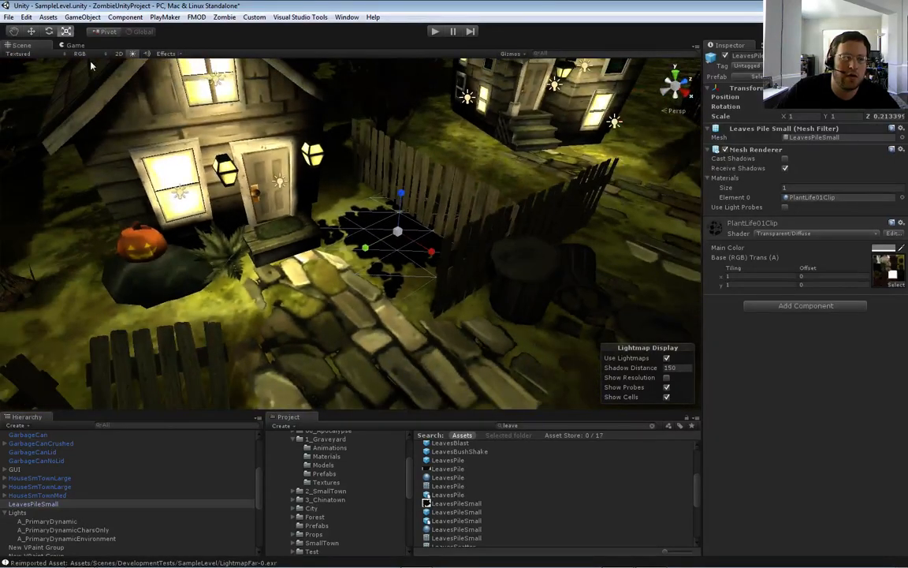
pyautogui.moveTo(91, 66); pyautogui.dragTo(83, 85, button='right')
pyautogui.press('w')
pyautogui.hotkey('ctrl', 'd')
pyautogui.moveTo(446, 160); pyautogui.dragTo(254, 260)
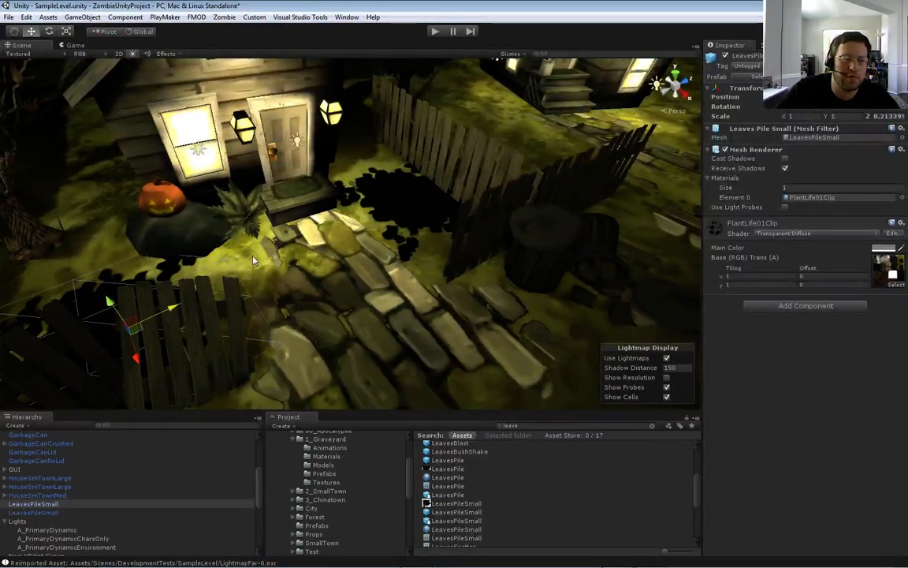
pyautogui.moveTo(253, 260); pyautogui.dragTo(332, 245, button='right')
pyautogui.moveTo(309, 196); pyautogui.dragTo(351, 227)
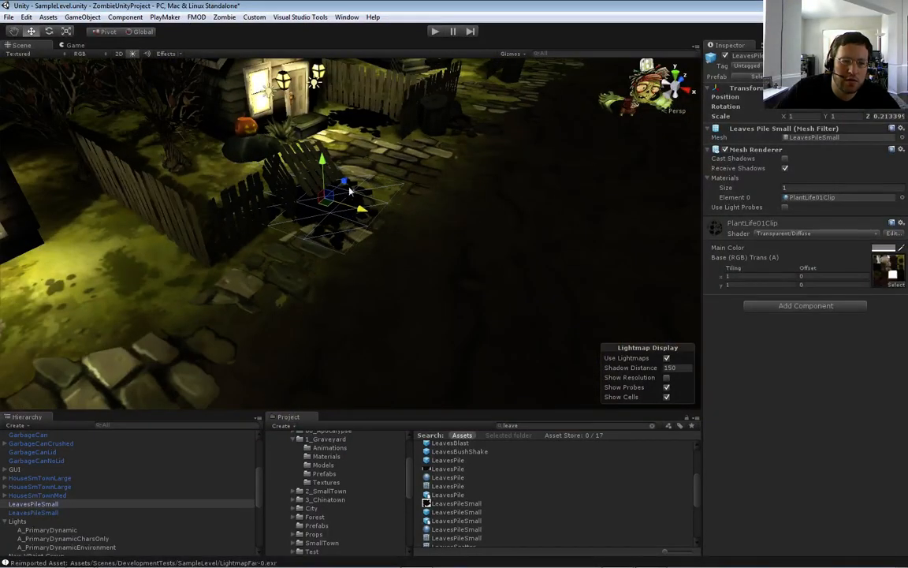
pyautogui.moveTo(350, 190); pyautogui.dragTo(280, 221)
pyautogui.moveTo(293, 274); pyautogui.dragTo(271, 264)
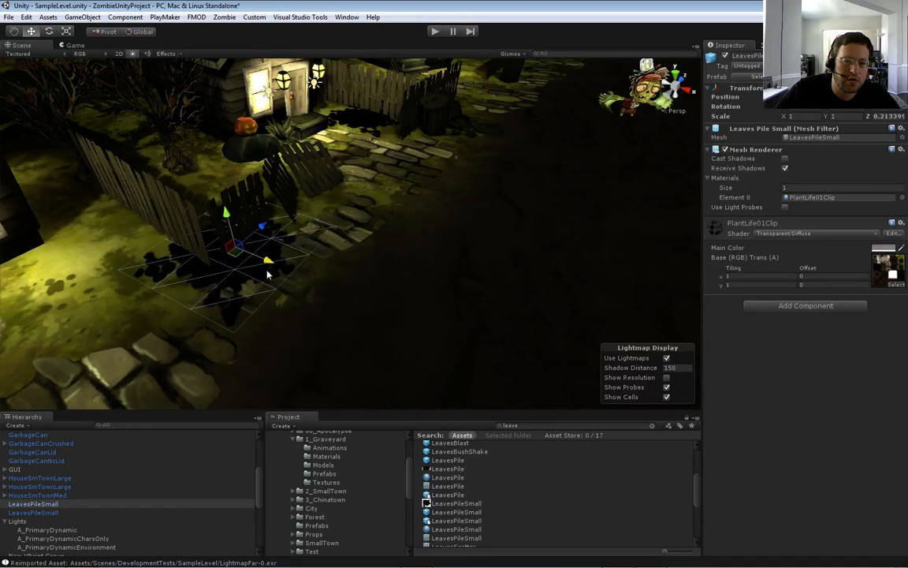
# Duplicate the leaf pile again and place the copy around the base of the tree behind the front fence
pyautogui.moveTo(312, 269); pyautogui.dragTo(288, 277, button='right')
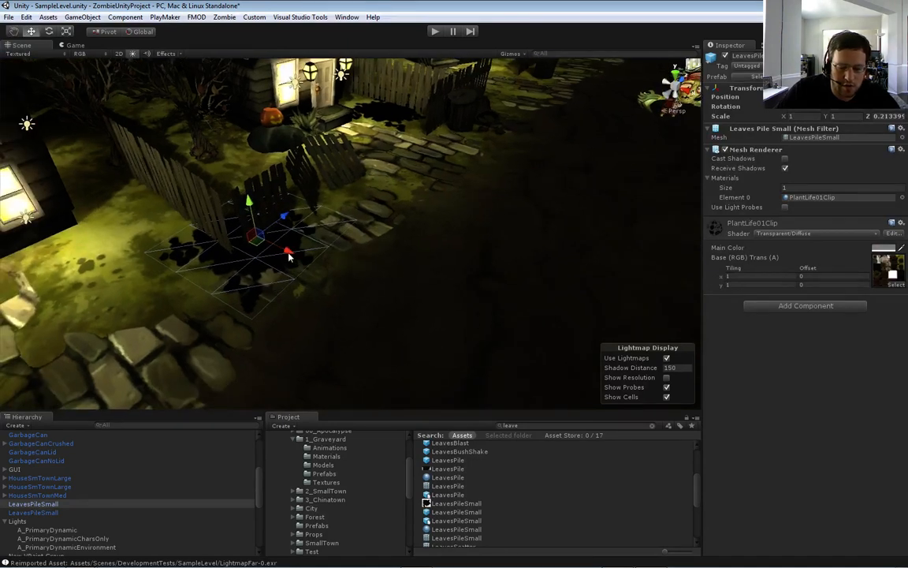
pyautogui.hotkey('ctrl', 'd')
pyautogui.moveTo(289, 254); pyautogui.dragTo(253, 242)
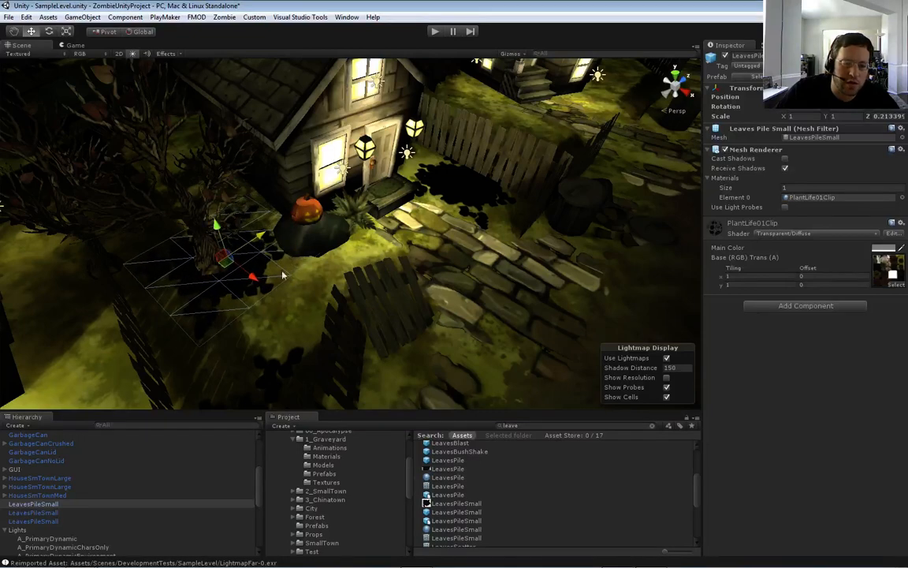
# Duplicate the leaf pile and place the copy in front of the fern, between the pumpkin's boulder and the doorstep
pyautogui.moveTo(282, 276); pyautogui.dragTo(288, 287, button='right')
pyautogui.press('w')
pyautogui.hotkey('ctrl', 'd')
pyautogui.moveTo(264, 222); pyautogui.dragTo(484, 212)
pyautogui.press('e')
pyautogui.press('w')
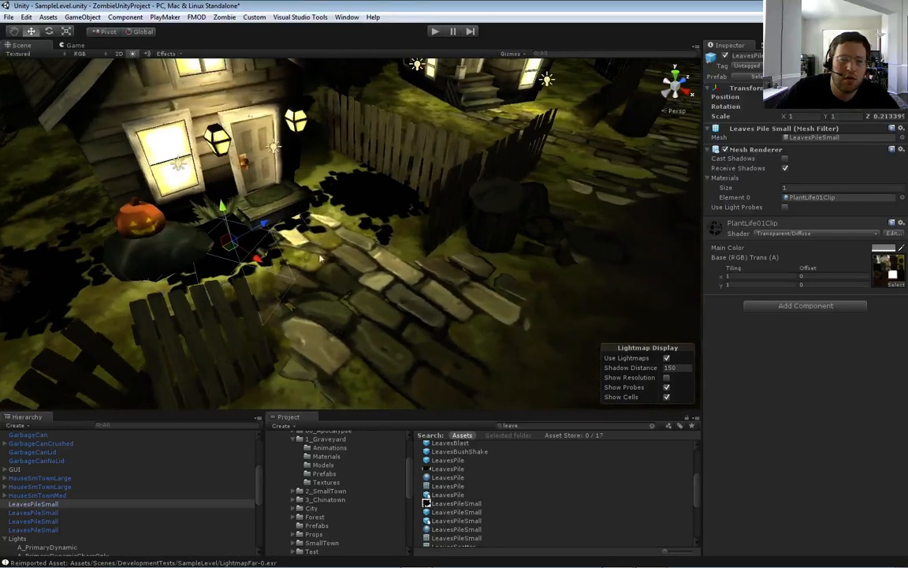
# Duplicate the leaf pile again and move the copy beside the garbage can at the road end of the side fence
pyautogui.hotkey('ctrl', 'd')
pyautogui.moveTo(257, 227); pyautogui.dragTo(432, 166)
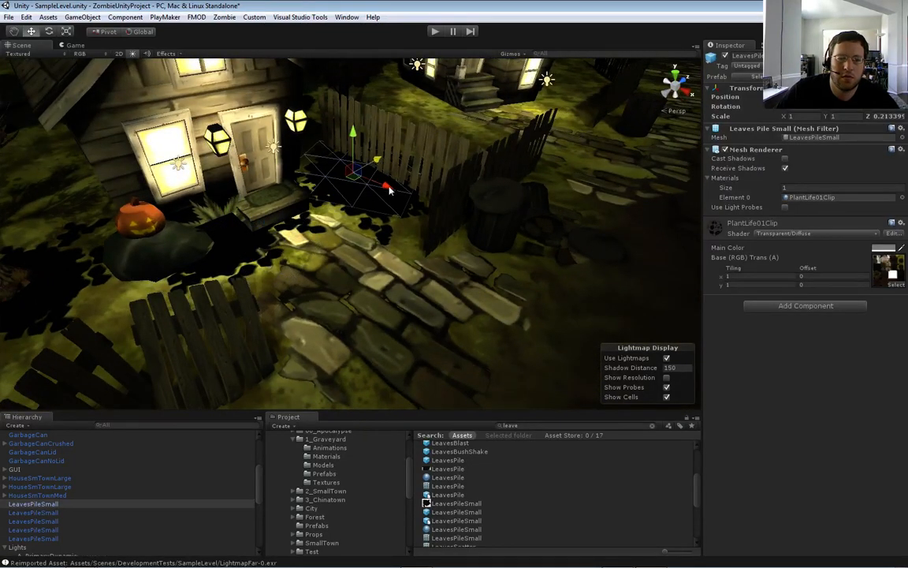
pyautogui.moveTo(383, 189); pyautogui.dragTo(490, 384)
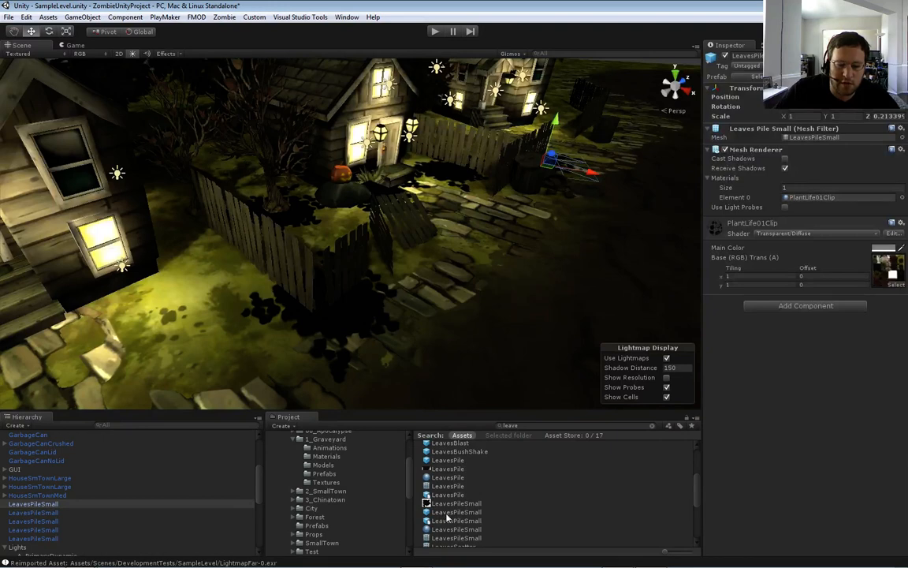
# Try the larger LeavesPile prefab beside the front fence and delete it
pyautogui.moveTo(444, 461); pyautogui.dragTo(403, 318)
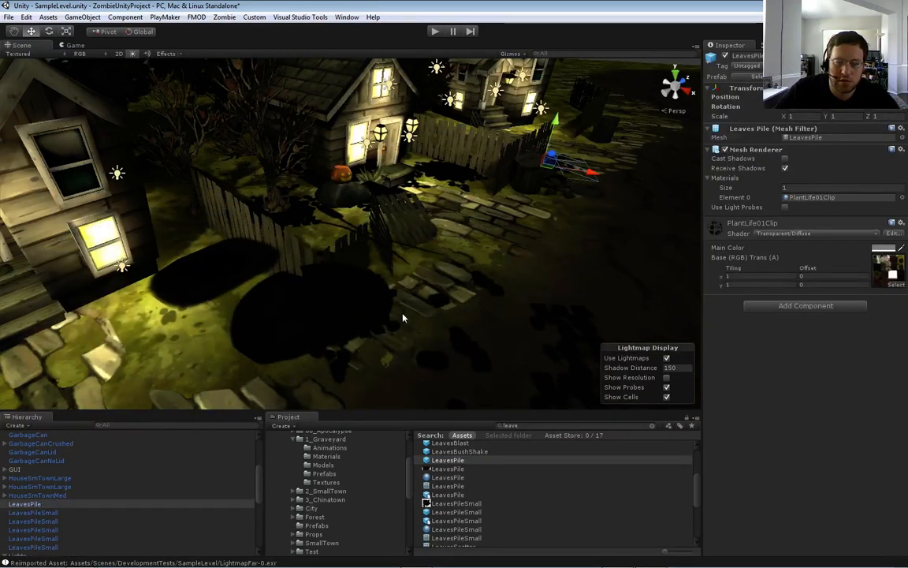
pyautogui.press('Delete')
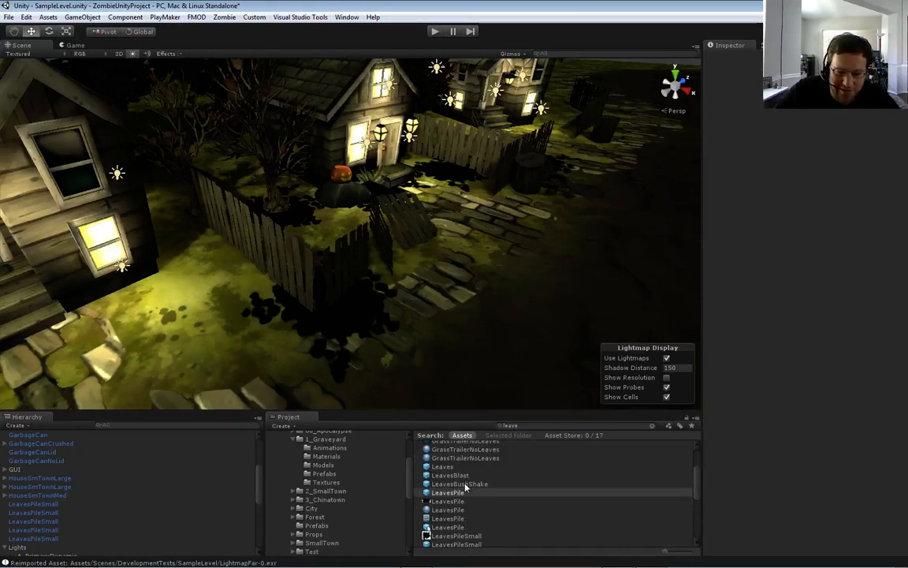
# Add the LeavesScatter prefab and position it on the stone path in front of the broken front fence
pyautogui.scroll(-2, 473, 491)
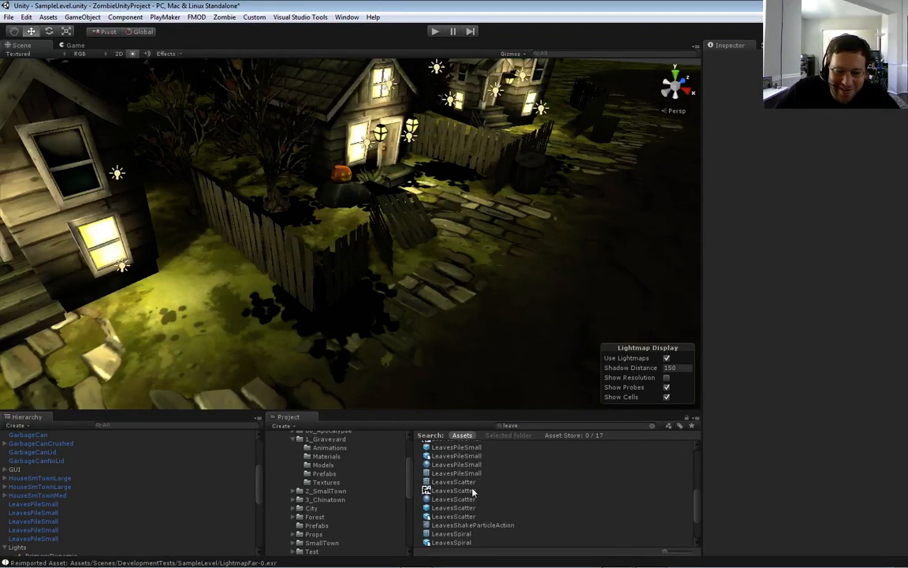
pyautogui.moveTo(450, 509); pyautogui.dragTo(378, 244)
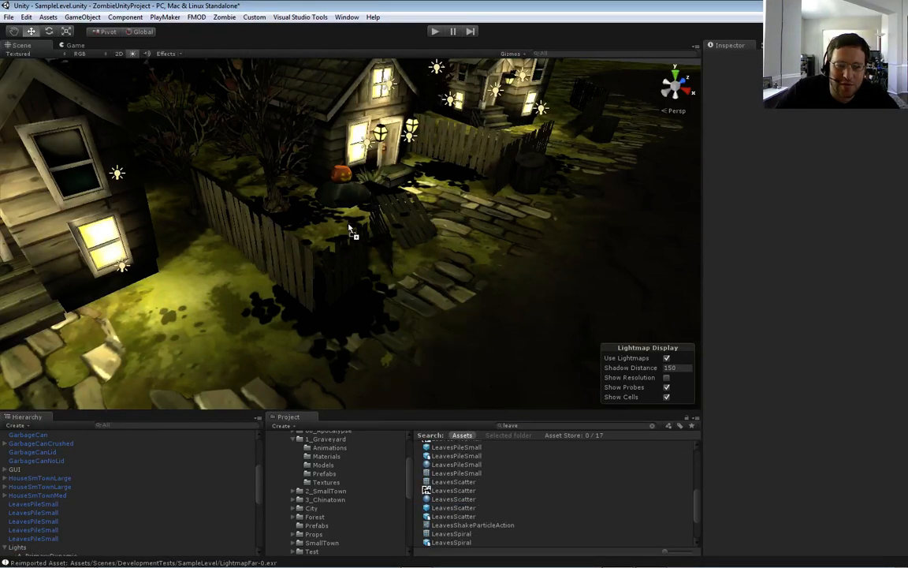
pyautogui.keyDown('alt'); pyautogui.moveTo(304, 197); pyautogui.dragTo(364, 329); pyautogui.keyUp('alt')
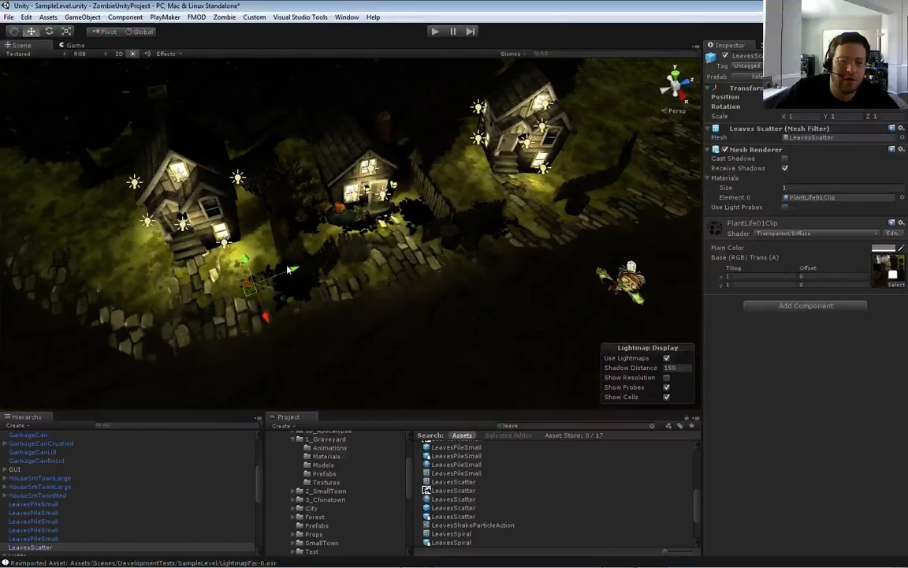
pyautogui.keyDown('alt'); pyautogui.scroll(8, 383, 301); pyautogui.keyUp('alt')
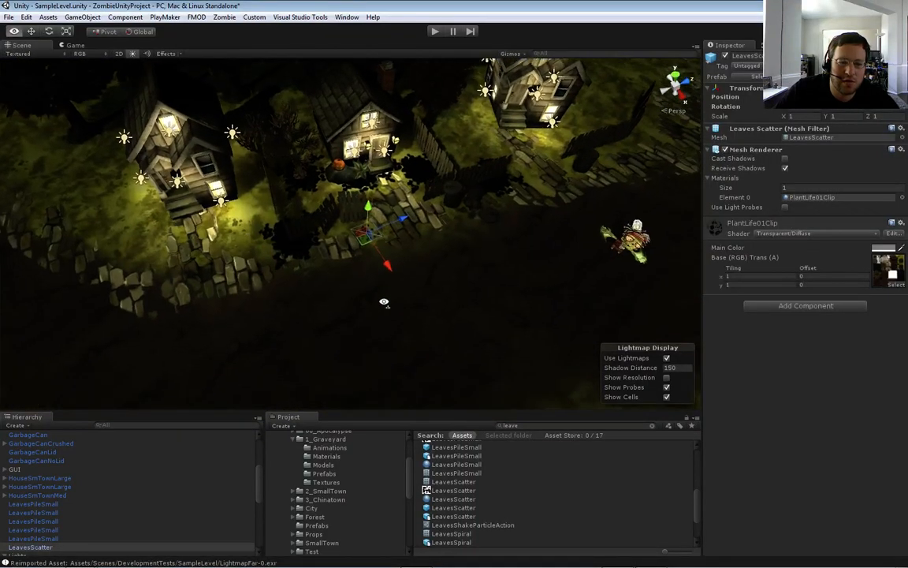
pyautogui.keyDown('alt'); pyautogui.moveTo(383, 302); pyautogui.dragTo(454, 242); pyautogui.keyUp('alt')
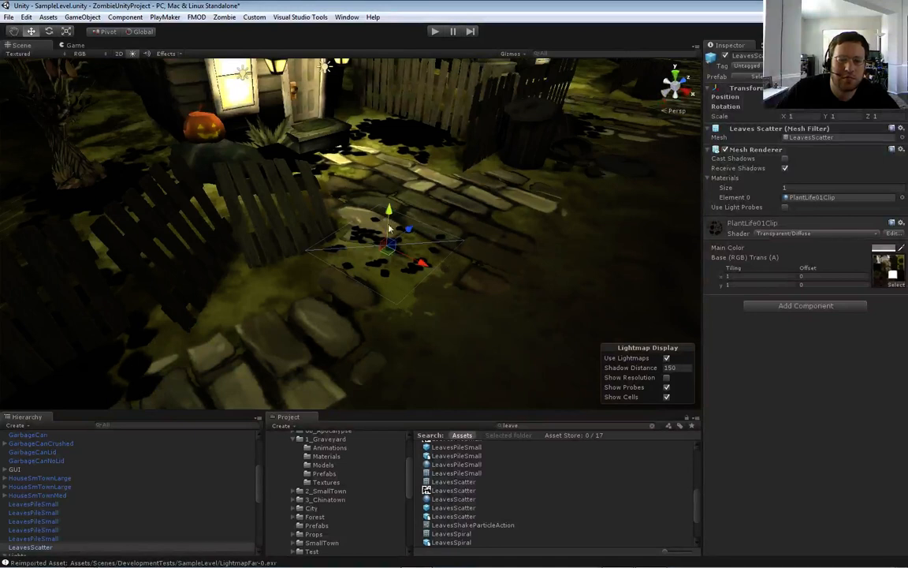
pyautogui.moveTo(389, 228); pyautogui.dragTo(415, 300)
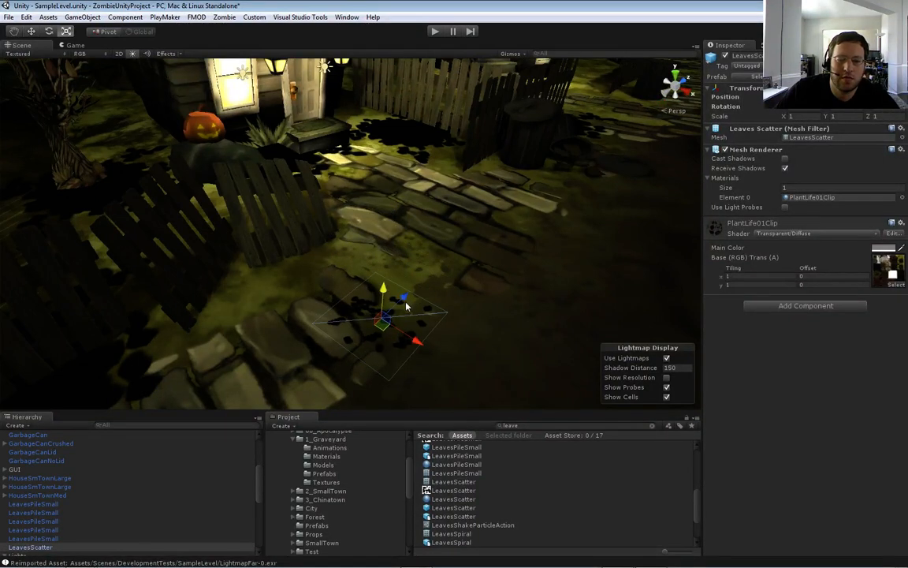
# Scale the scattered leaves up to about 2.119 in X and 2.141 in Y
pyautogui.press('e')
pyautogui.press('r')
pyautogui.moveTo(358, 352); pyautogui.dragTo(340, 368)
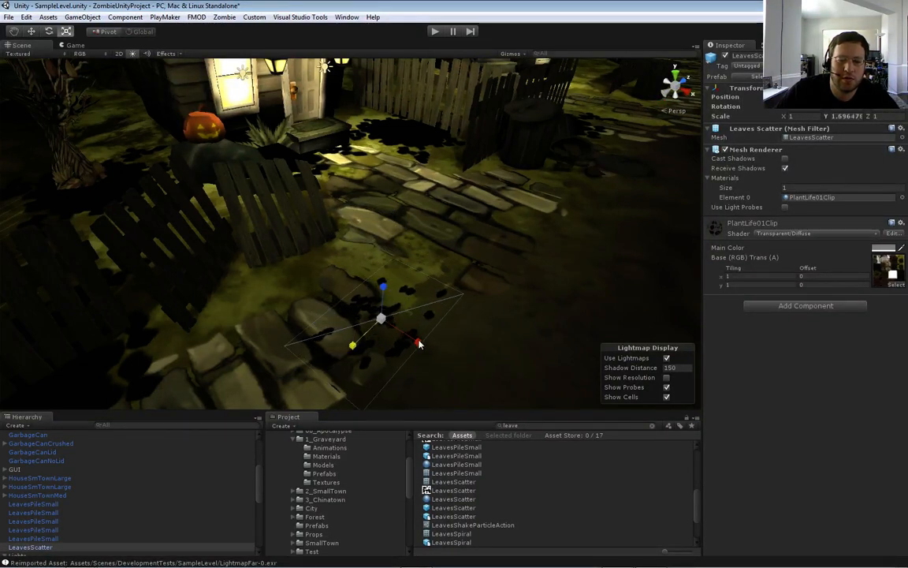
pyautogui.moveTo(418, 344); pyautogui.dragTo(454, 366)
pyautogui.moveTo(354, 348); pyautogui.dragTo(352, 360)
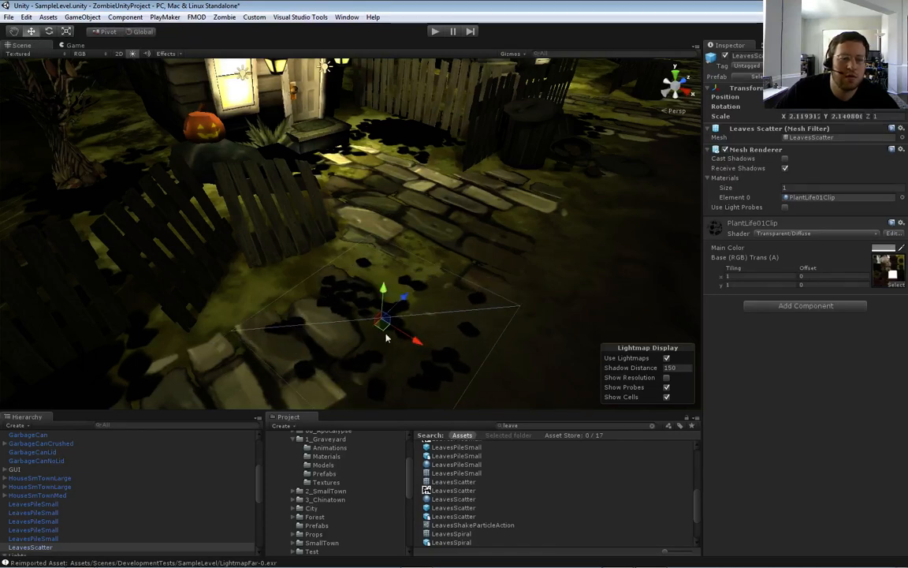
pyautogui.scroll(-8, 398, 304)
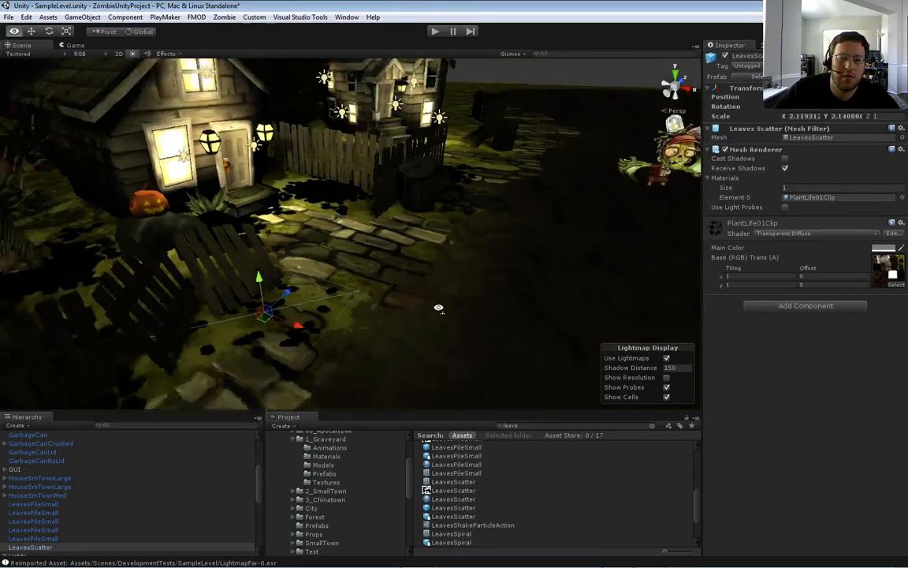
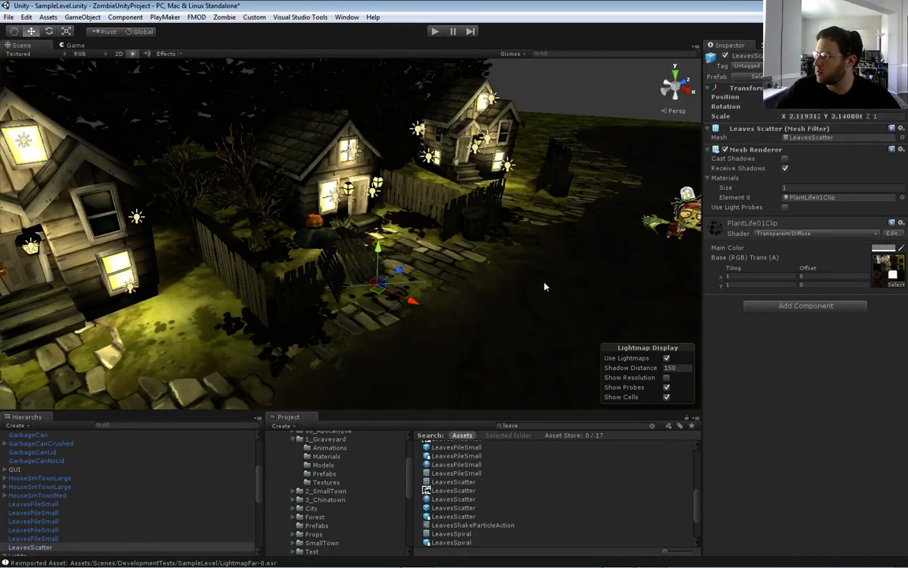
pyautogui.moveTo(514, 276)
pyautogui.keyDown('alt'); pyautogui.mouseDown()
pyautogui.moveTo(461, 280)
pyautogui.moveTo(483, 287)
pyautogui.moveTo(515, 278)
pyautogui.mouseUp(); pyautogui.keyUp('alt')
pyautogui.moveTo(514, 278); pyautogui.dragTo(506, 273, button='right')
pyautogui.click(421, 238)
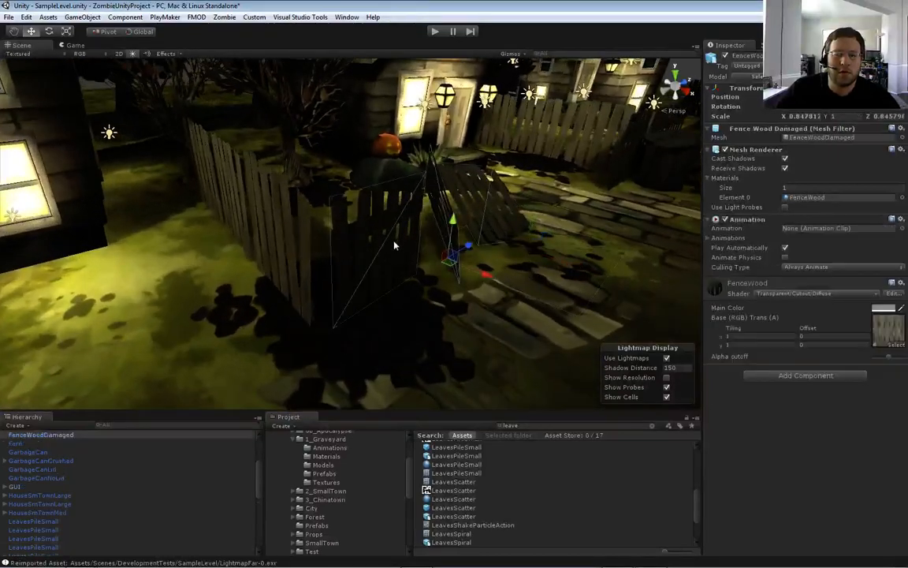
pyautogui.moveTo(398, 245); pyautogui.dragTo(411, 268, button='right')
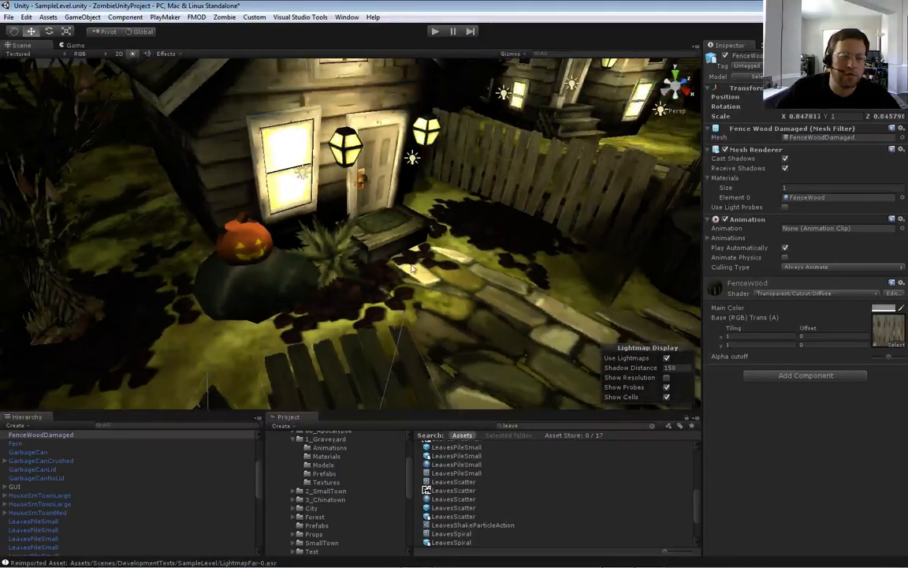
# Change the shader of the fern's PlantLife01Clip material to Transparent/Cutout/Diffuse
pyautogui.click(337, 255)
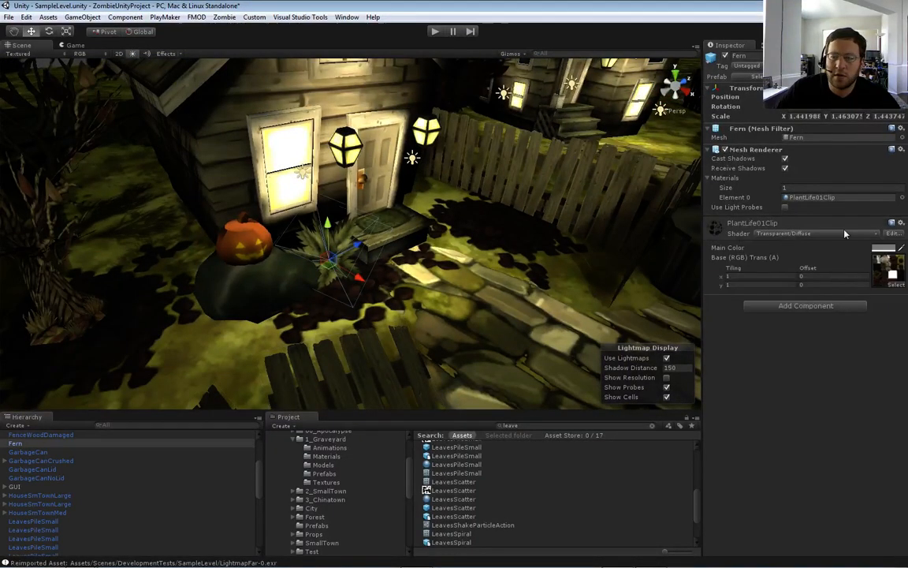
pyautogui.click(873, 234)
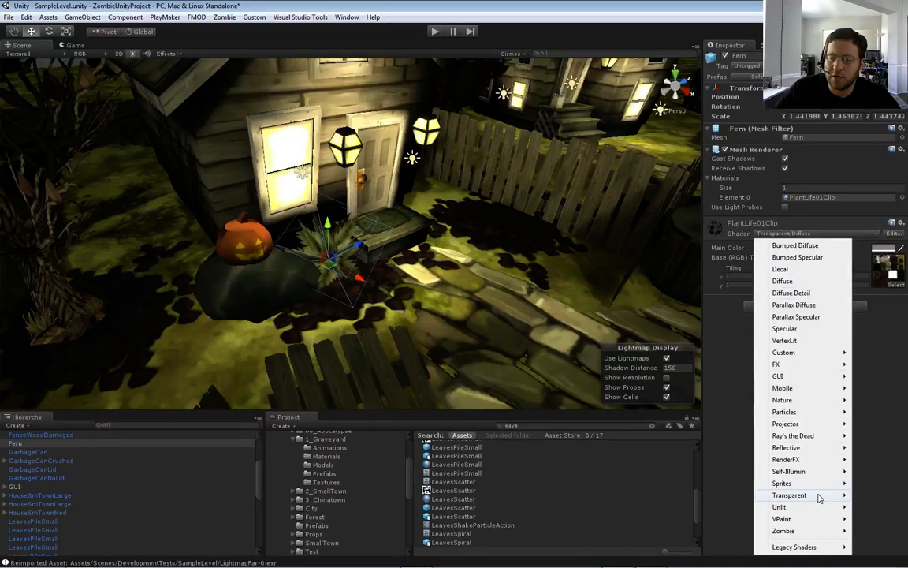
pyautogui.moveTo(819, 498)
pyautogui.moveTo(464, 287); pyautogui.dragTo(446, 310, button='right')
pyautogui.press('w')
pyautogui.press('s')
pyautogui.press('w')
pyautogui.click(873, 234)
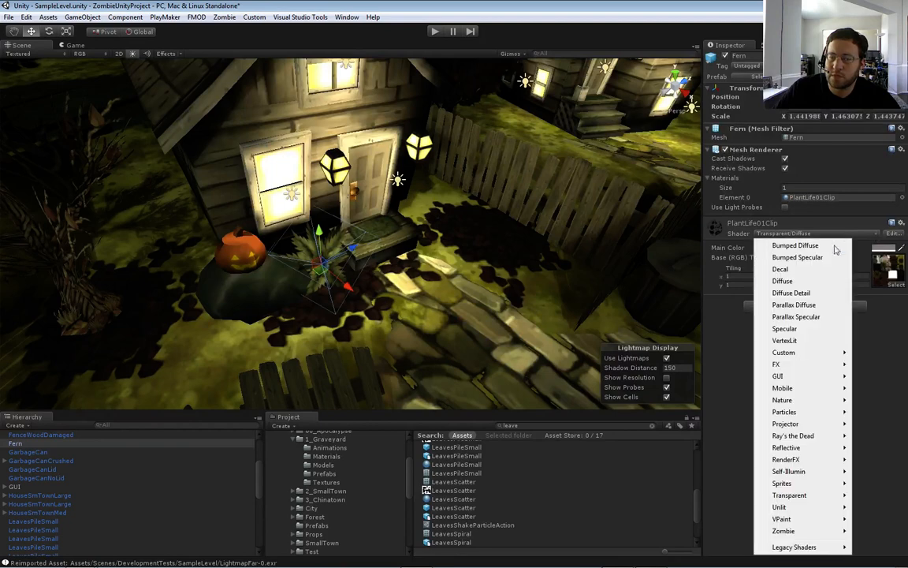
pyautogui.moveTo(812, 494)
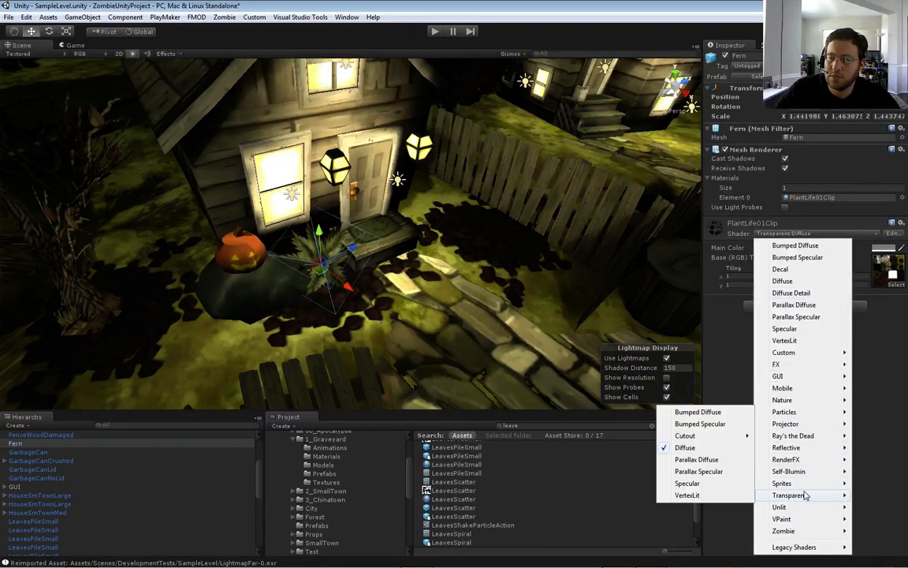
pyautogui.moveTo(714, 436)
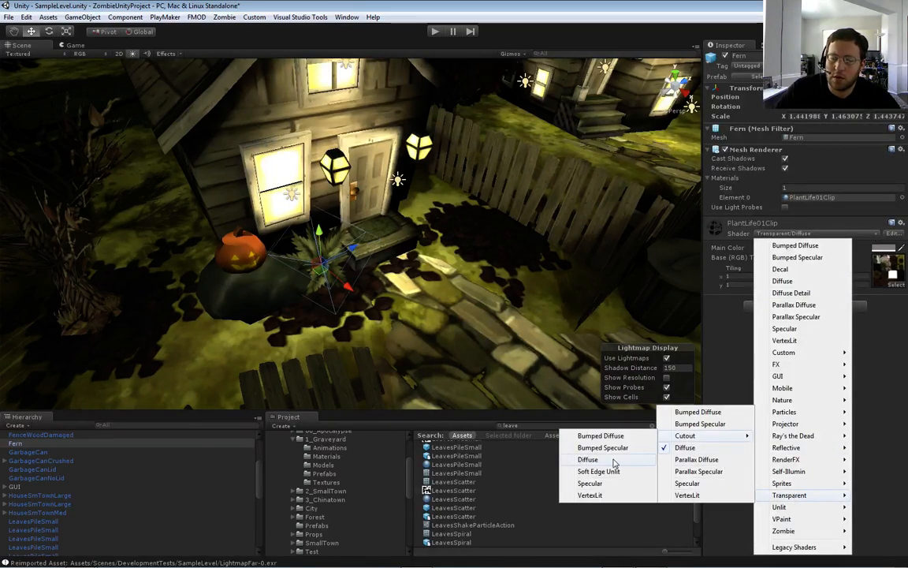
pyautogui.click(615, 462)
# Search the project assets for "hears" and add the CarHearse prefab to the road in front of the houses
pyautogui.moveTo(519, 307); pyautogui.dragTo(478, 298, button='right')
pyautogui.press('s')
pyautogui.press('w')
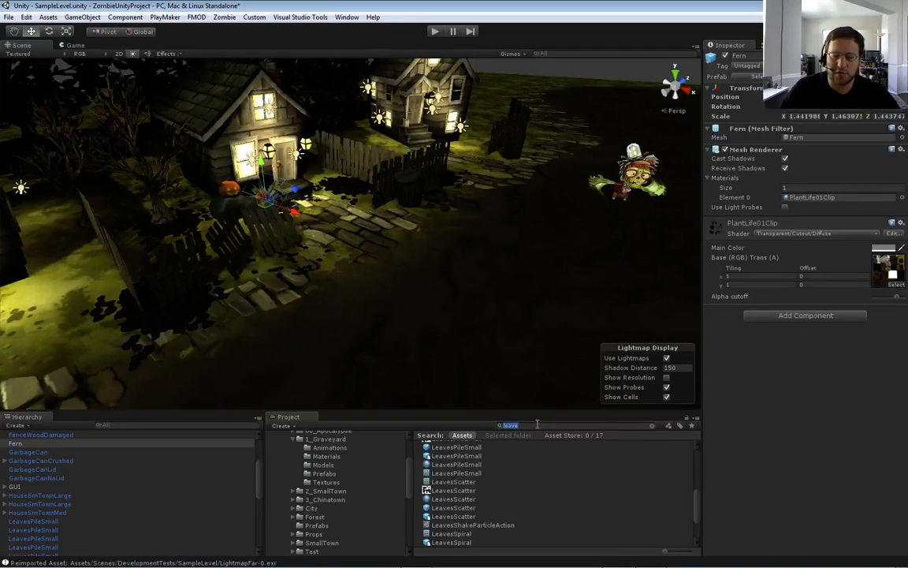
pyautogui.press('BackSpace')
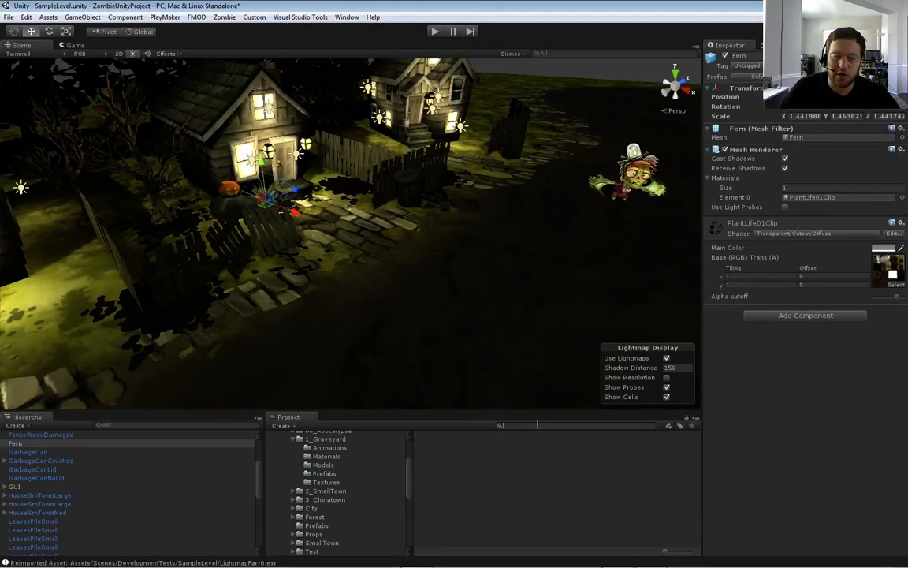
pyautogui.write('hears')
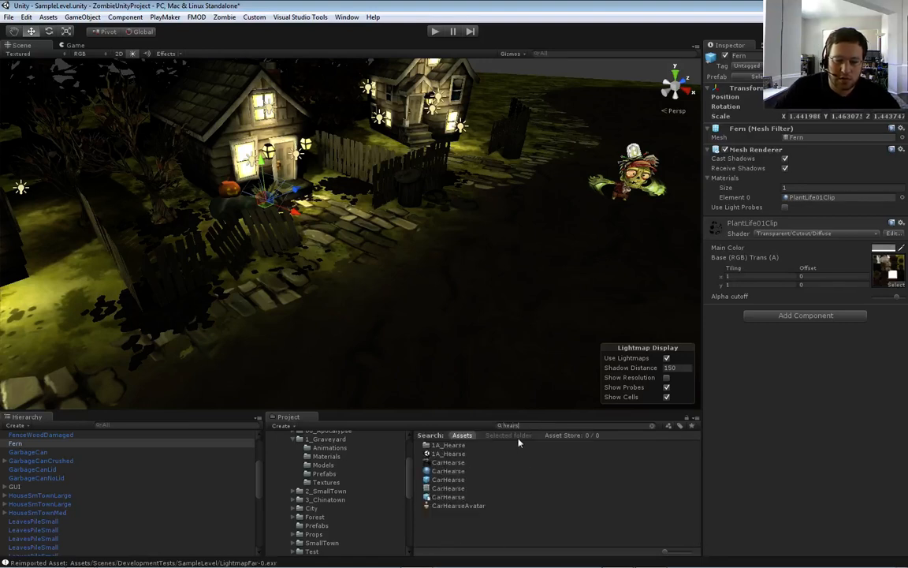
pyautogui.click(446, 479)
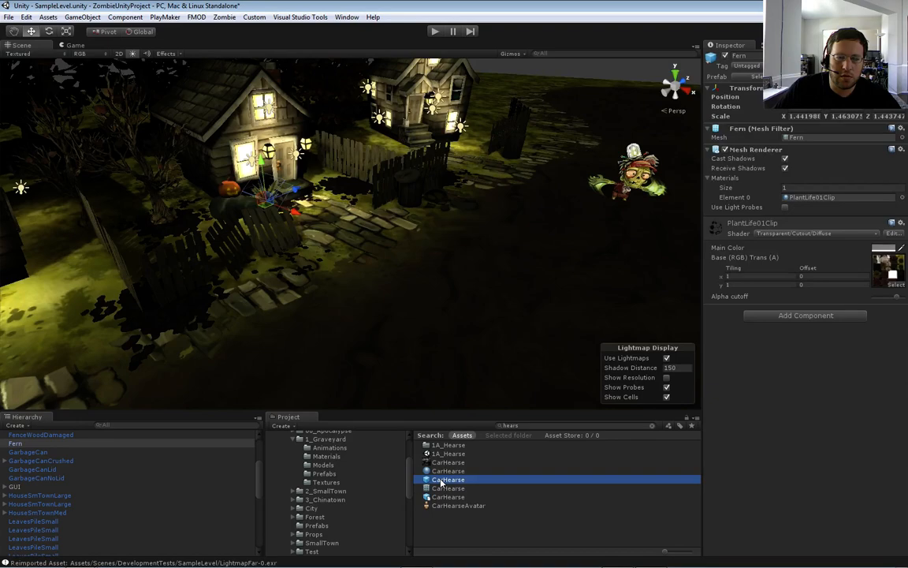
pyautogui.moveTo(481, 411); pyautogui.dragTo(403, 304)
pyautogui.press('f')
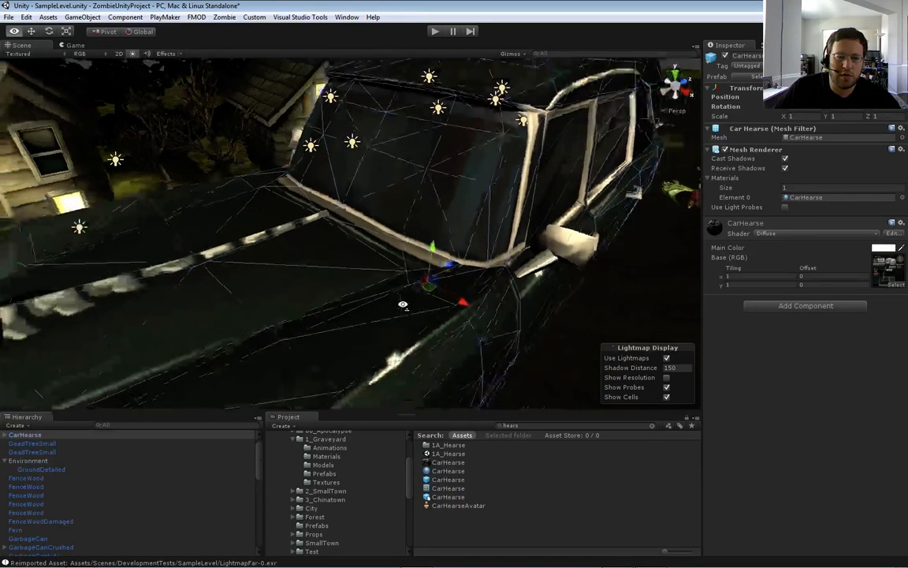
# Move the hearse along the road to park it near the front yard of the middle house
pyautogui.moveTo(384, 223); pyautogui.dragTo(439, 287)
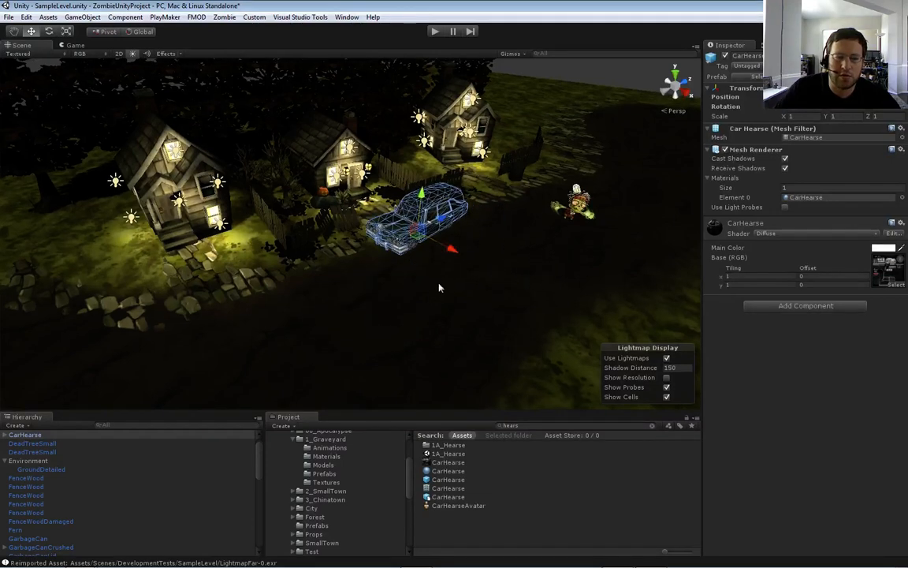
pyautogui.click(515, 172)
pyautogui.moveTo(486, 224); pyautogui.dragTo(406, 228, button='right')
pyautogui.press('w')
pyautogui.click(398, 230)
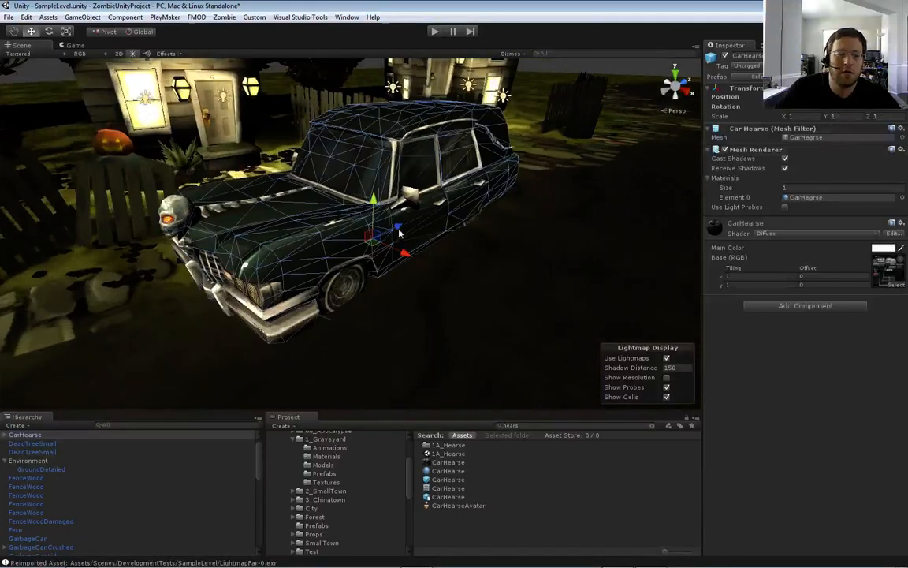
pyautogui.moveTo(404, 253); pyautogui.dragTo(326, 282)
pyautogui.moveTo(351, 278); pyautogui.dragTo(352, 282, button='right')
pyautogui.press('s')
pyautogui.press('a')
pyautogui.moveTo(450, 223); pyautogui.dragTo(402, 257)
# Fine-tune the hearse's position and height so that it stands on the road beside the stone path
pyautogui.moveTo(413, 281); pyautogui.dragTo(421, 246, button='right')
pyautogui.press('w')
pyautogui.click(359, 258)
pyautogui.moveTo(361, 267); pyautogui.dragTo(390, 234, button='right')
pyautogui.click(430, 171)
pyautogui.press('e')
pyautogui.press('w')
pyautogui.press('s')
pyautogui.press('d')
pyautogui.click(392, 239)
pyautogui.moveTo(473, 281); pyautogui.dragTo(410, 273, button='right')
pyautogui.moveTo(383, 203); pyautogui.dragTo(379, 193)
pyautogui.moveTo(378, 197); pyautogui.dragTo(408, 282, button='right')
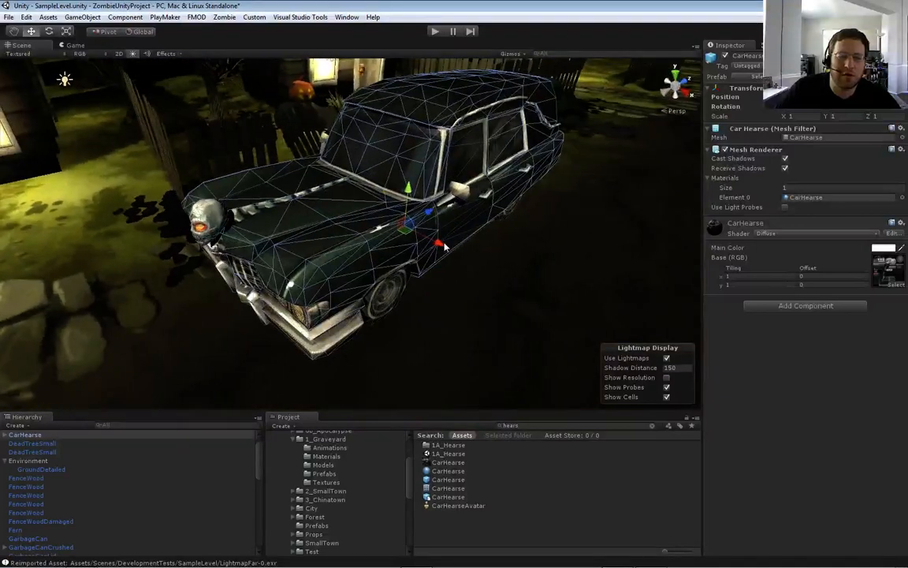
# Rotate the hearse slightly where it is parked on the road
pyautogui.press('e')
pyautogui.moveTo(390, 237); pyautogui.dragTo(423, 264)
pyautogui.moveTo(424, 265)
pyautogui.mouseDown(button='right')
pyautogui.moveTo(408, 281)
pyautogui.moveTo(430, 265)
pyautogui.mouseUp(button='right')
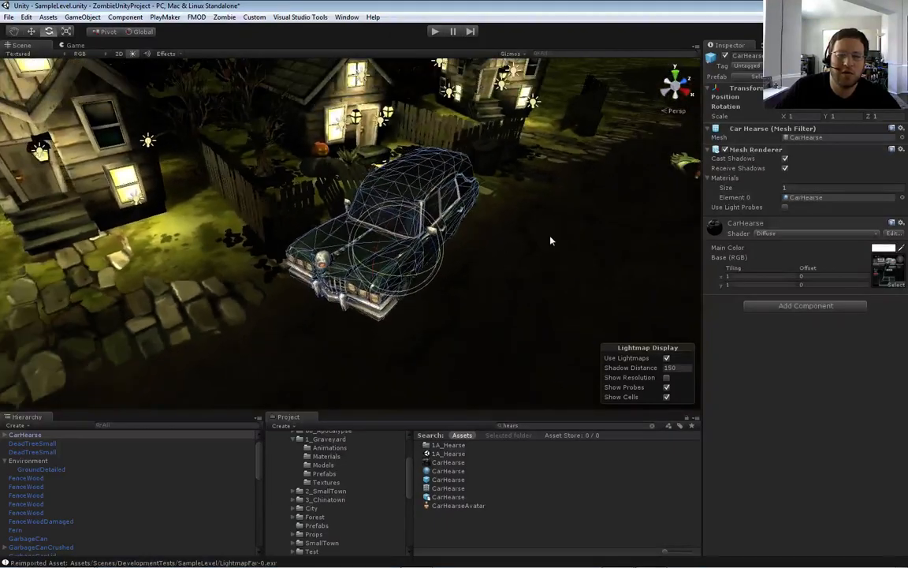
# Search the project assets for "car" and browse the matches down to the CarGlider prefabs
pyautogui.click(550, 240)
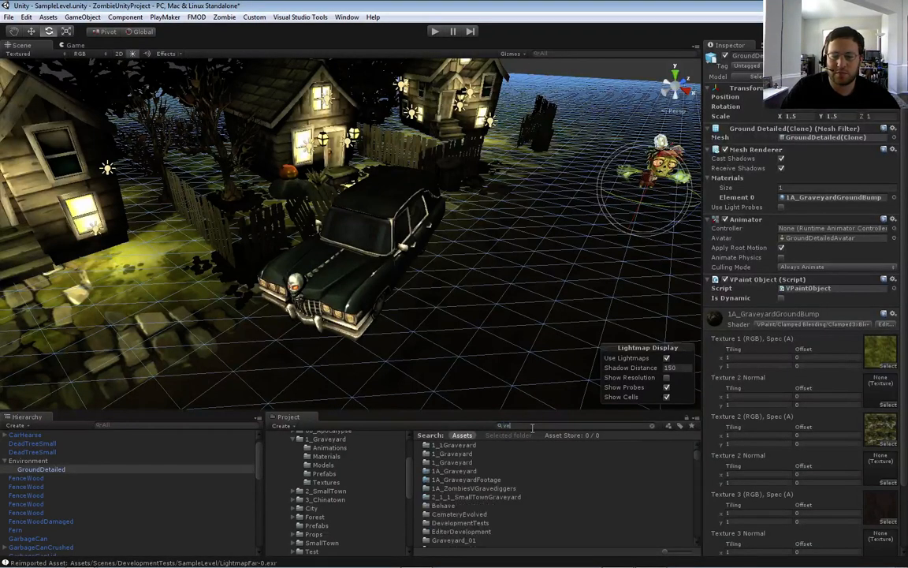
pyautogui.press('BackSpace')
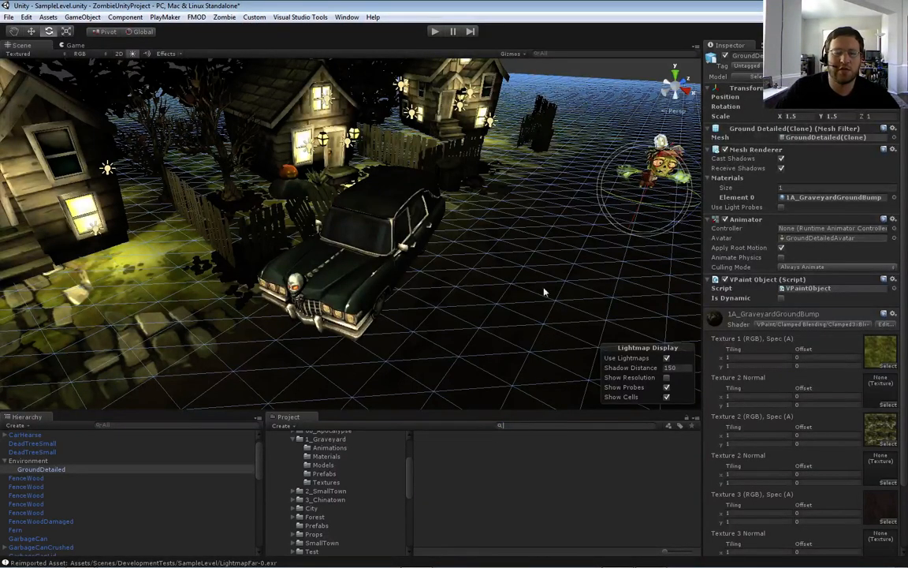
pyautogui.click(460, 127)
pyautogui.press('w')
pyautogui.moveTo(457, 198); pyautogui.dragTo(541, 284, button='right')
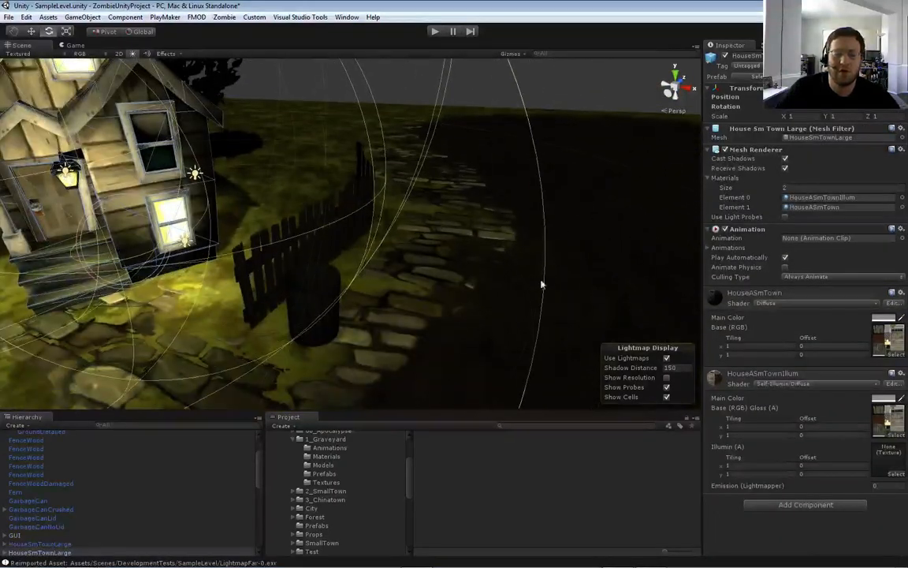
pyautogui.write('car')
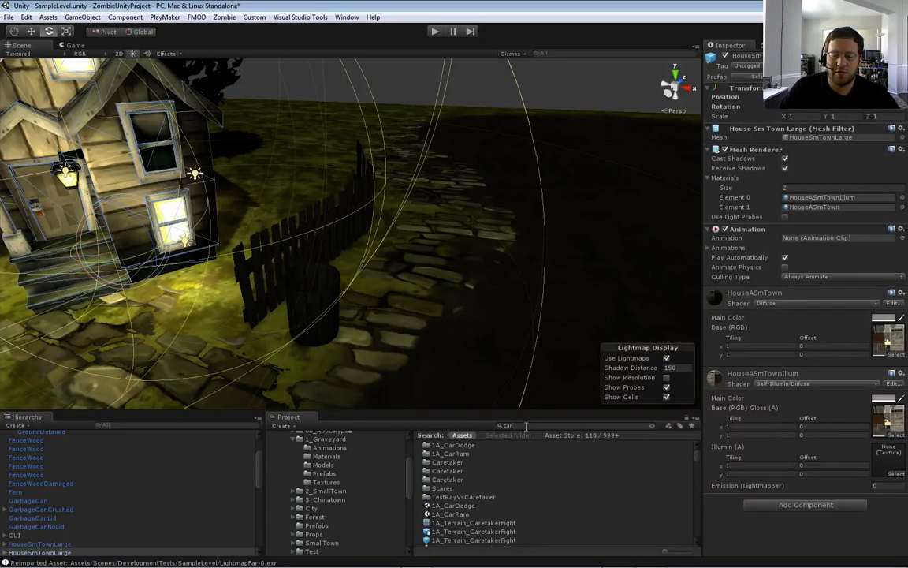
pyautogui.scroll(-8, 502, 490)
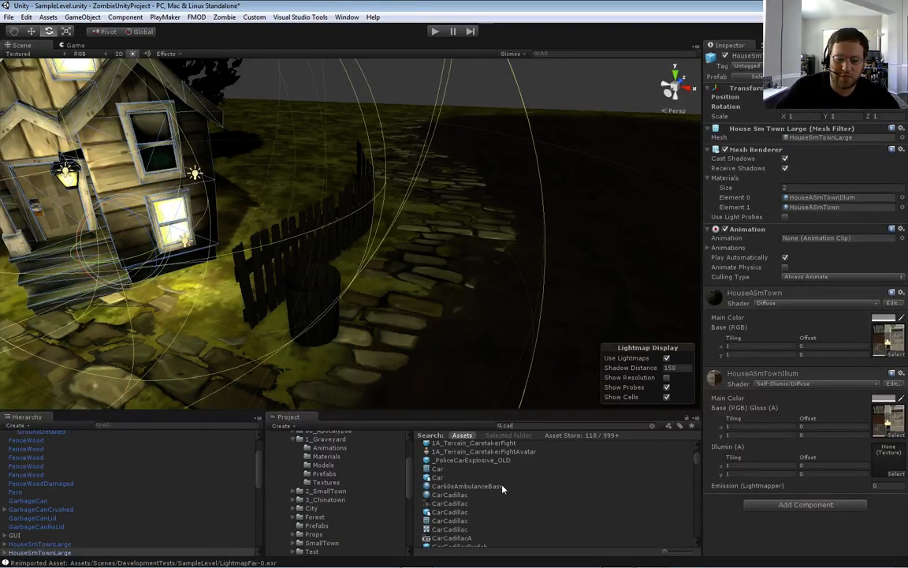
pyautogui.scroll(-10, 503, 490)
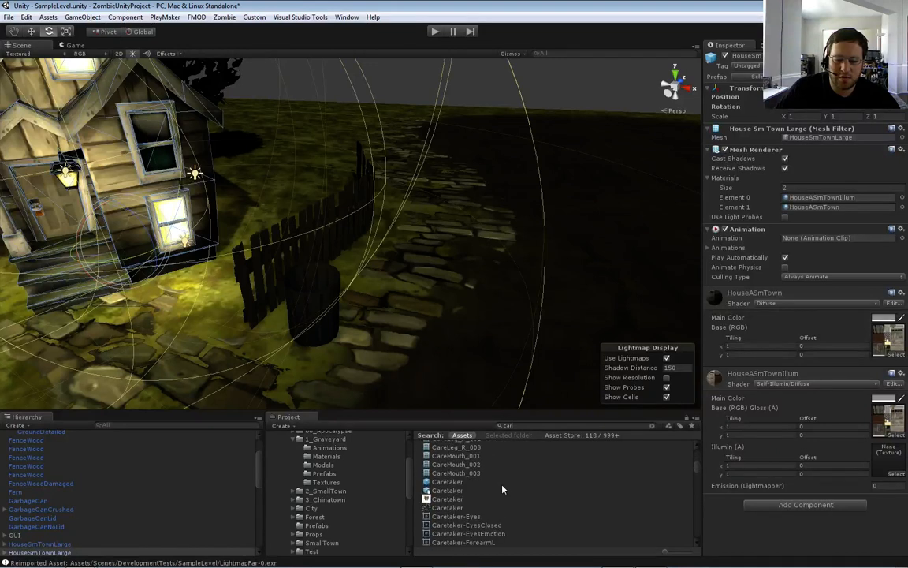
pyautogui.scroll(-5, 502, 490)
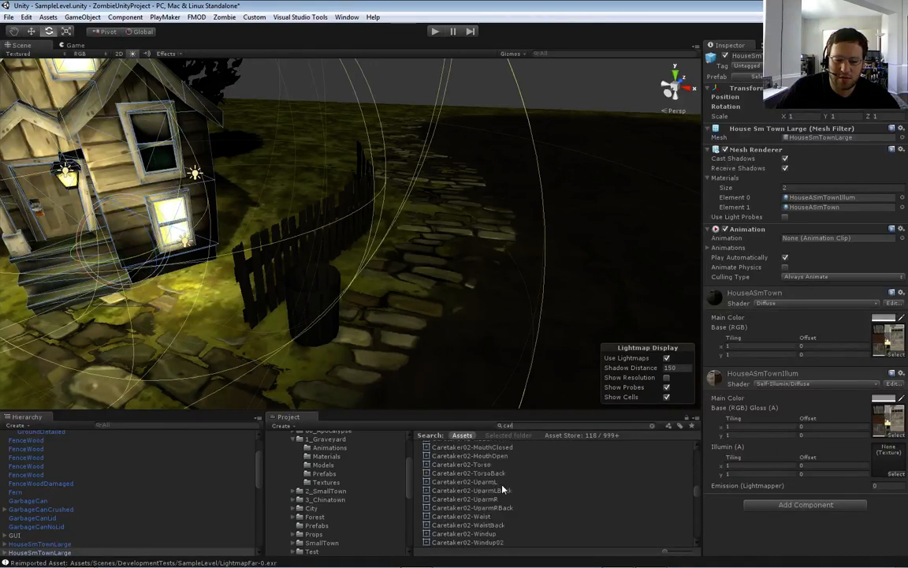
pyautogui.scroll(-10, 502, 490)
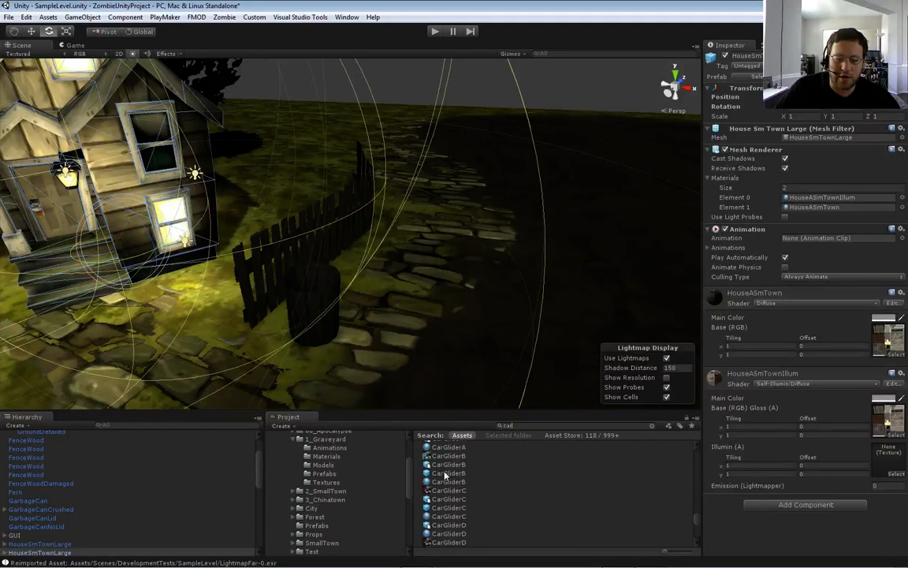
# Add the CarGliderB prefab in front of the far house and move it along the road past the garbage can
pyautogui.click(447, 473)
pyautogui.moveTo(473, 374); pyautogui.dragTo(436, 286)
pyautogui.press('s')
pyautogui.moveTo(435, 285); pyautogui.dragTo(377, 308, button='right')
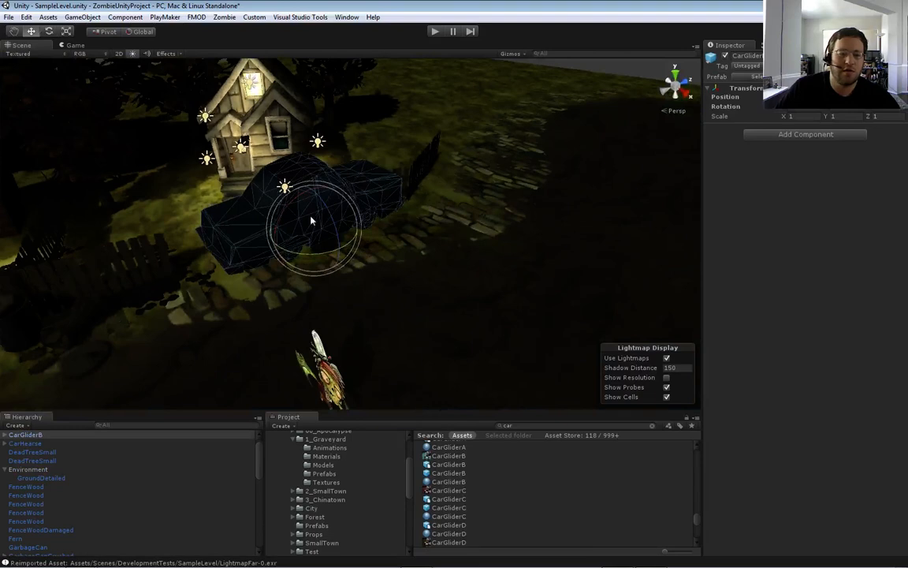
pyautogui.moveTo(310, 221); pyautogui.dragTo(489, 196)
# Rotate CarGliderB to line up with the fence and adjust its height on the stone path
pyautogui.press('e')
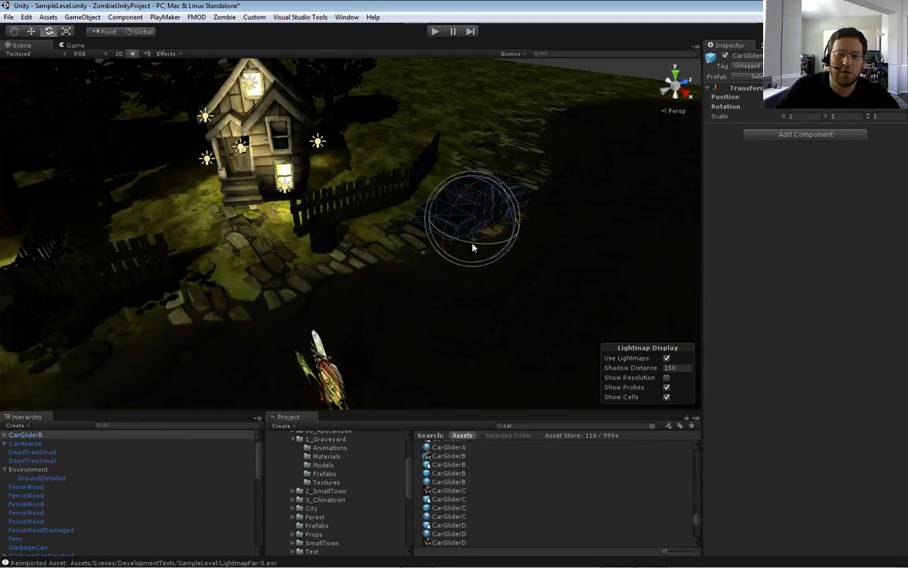
pyautogui.moveTo(473, 246); pyautogui.dragTo(775, 251)
pyautogui.press('d')
pyautogui.moveTo(555, 283); pyautogui.dragTo(475, 267, button='right')
pyautogui.press('w')
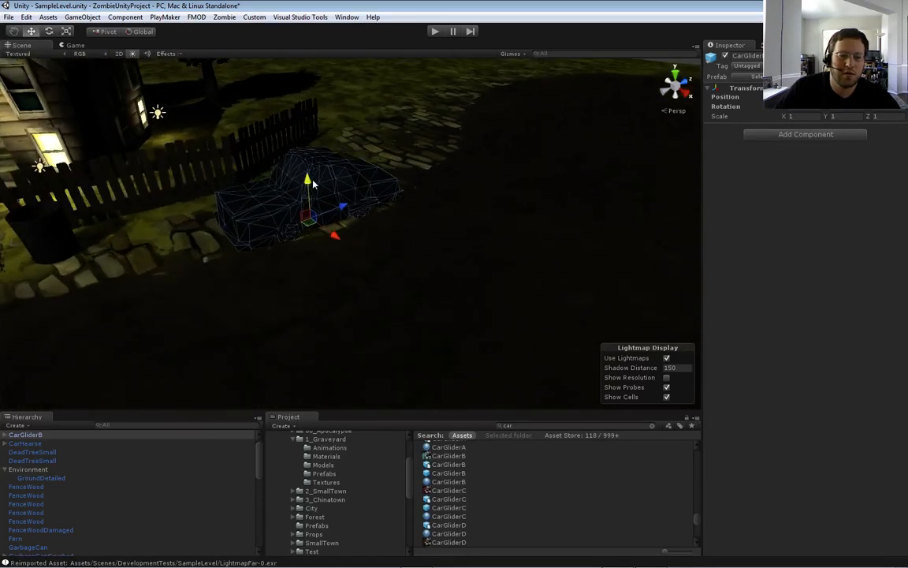
pyautogui.moveTo(313, 181); pyautogui.dragTo(313, 179)
pyautogui.moveTo(302, 208); pyautogui.dragTo(303, 229, button='right')
pyautogui.press('s')
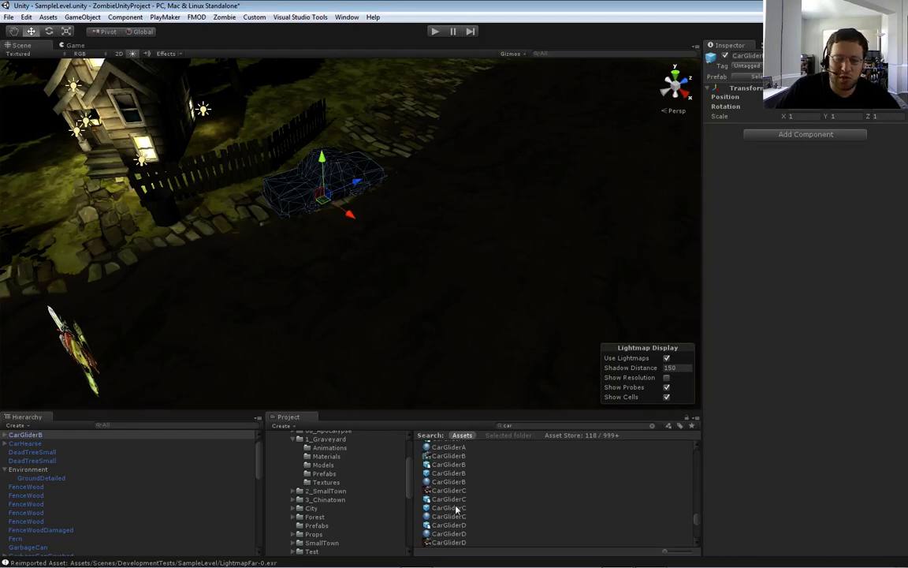
# Add the CarGliderC prefab to the road and move it to the side opposite the houses
pyautogui.moveTo(447, 511); pyautogui.dragTo(268, 259)
pyautogui.moveTo(350, 289)
pyautogui.mouseDown(button='right')
pyautogui.moveTo(341, 298)
pyautogui.moveTo(352, 278)
pyautogui.mouseUp(button='right')
pyautogui.press('s')
pyautogui.press('a')
pyautogui.moveTo(443, 227); pyautogui.dragTo(510, 407)
pyautogui.press('w')
pyautogui.moveTo(400, 310); pyautogui.dragTo(450, 251, button='right')
pyautogui.press('f')
# Rotate CarGliderB slightly where it is parked beside the fence
pyautogui.click(343, 226)
pyautogui.press('e')
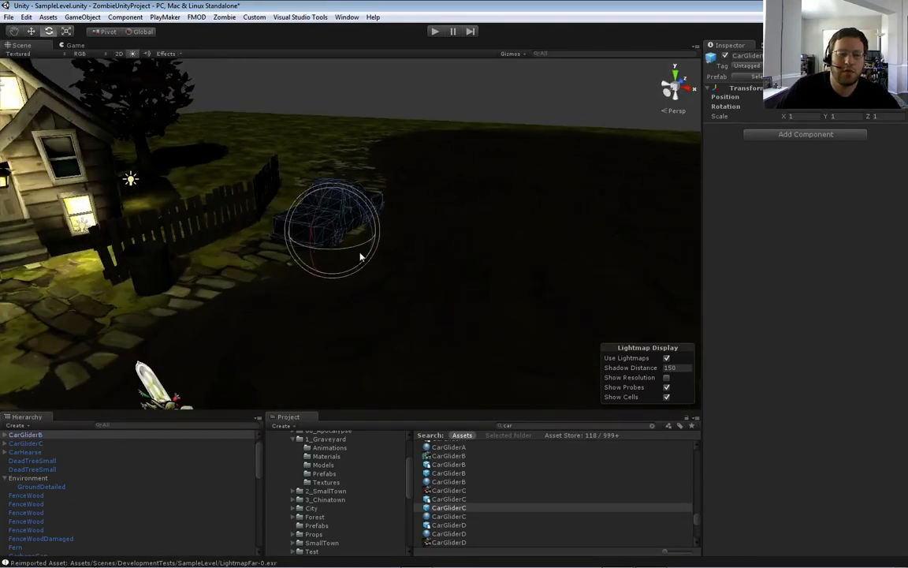
pyautogui.moveTo(360, 256); pyautogui.dragTo(331, 259)
# Shift CarGliderC along the grassy roadside opposite the houses
pyautogui.moveTo(331, 259); pyautogui.dragTo(453, 298, button='right')
pyautogui.click(461, 276)
pyautogui.press('w')
pyautogui.moveTo(432, 209); pyautogui.dragTo(457, 230)
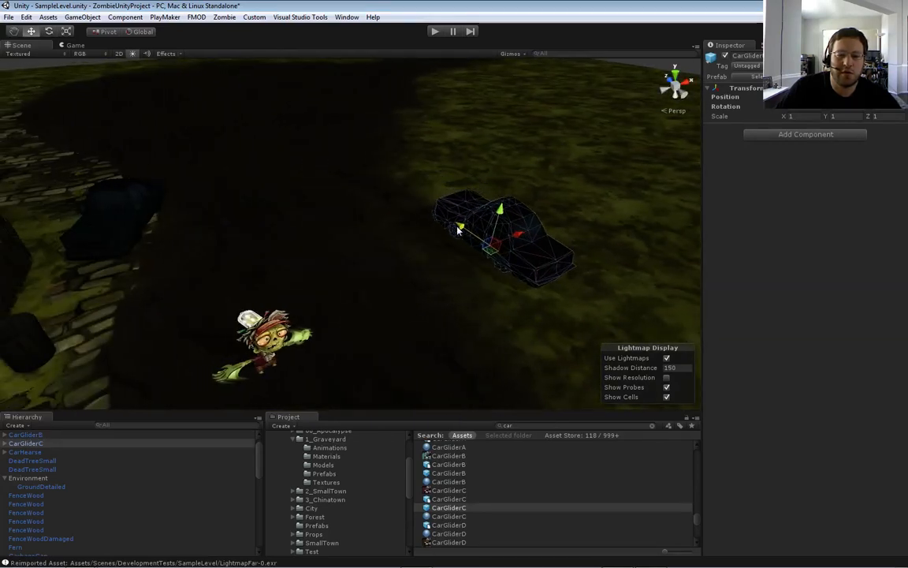
pyautogui.press('e')
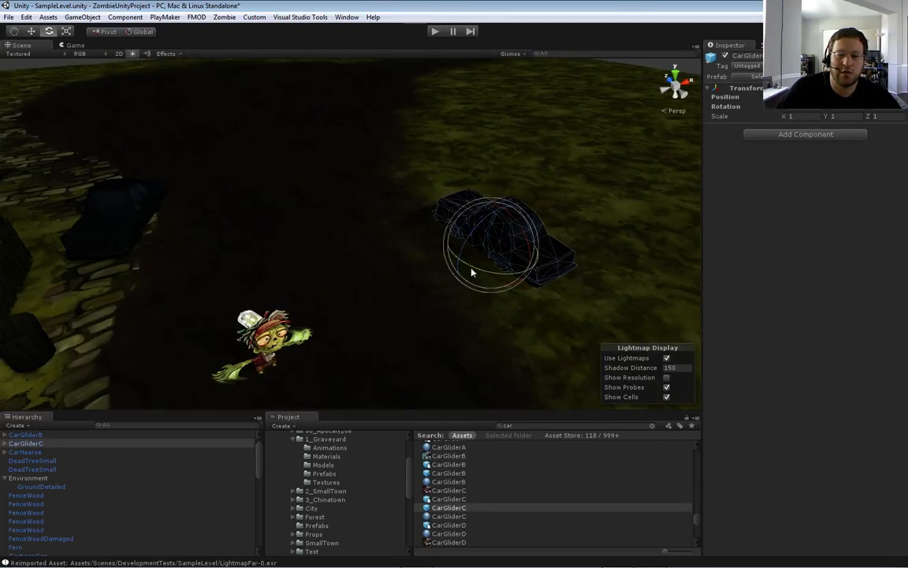
# Enable the Lightmap Static flag for CarGliderB and all of its child objects
pyautogui.moveTo(489, 274); pyautogui.dragTo(259, 257, button='right')
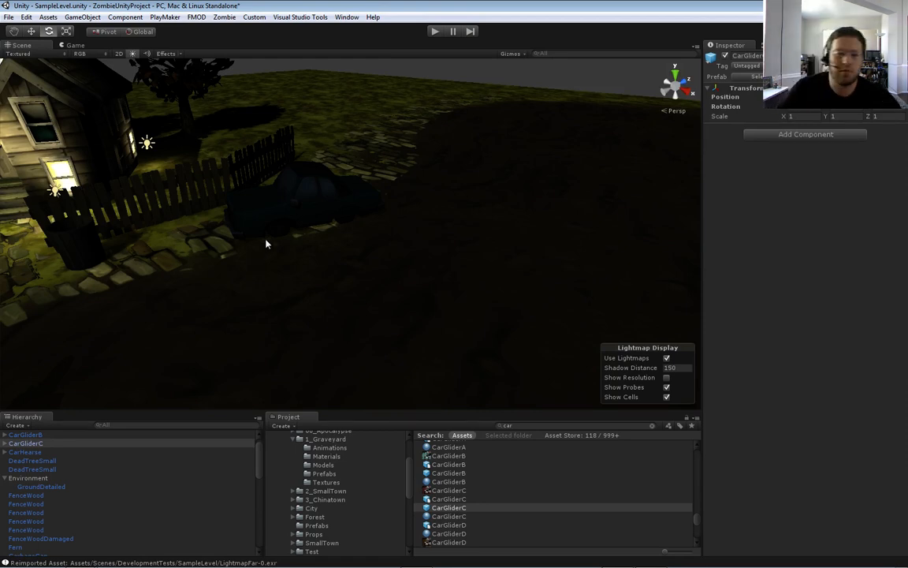
pyautogui.moveTo(266, 243); pyautogui.dragTo(24, 251, button='right')
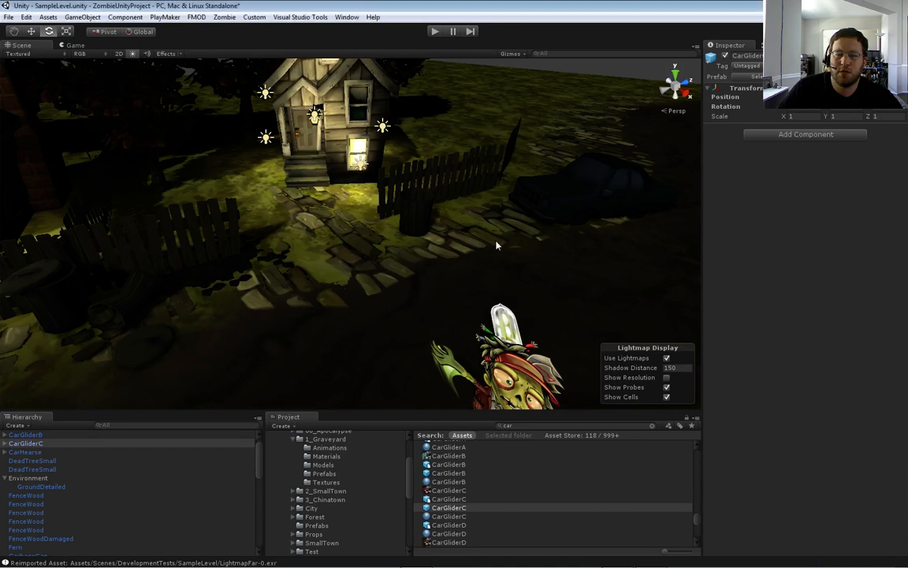
pyautogui.moveTo(511, 246); pyautogui.dragTo(428, 193, button='right')
pyautogui.click(407, 178)
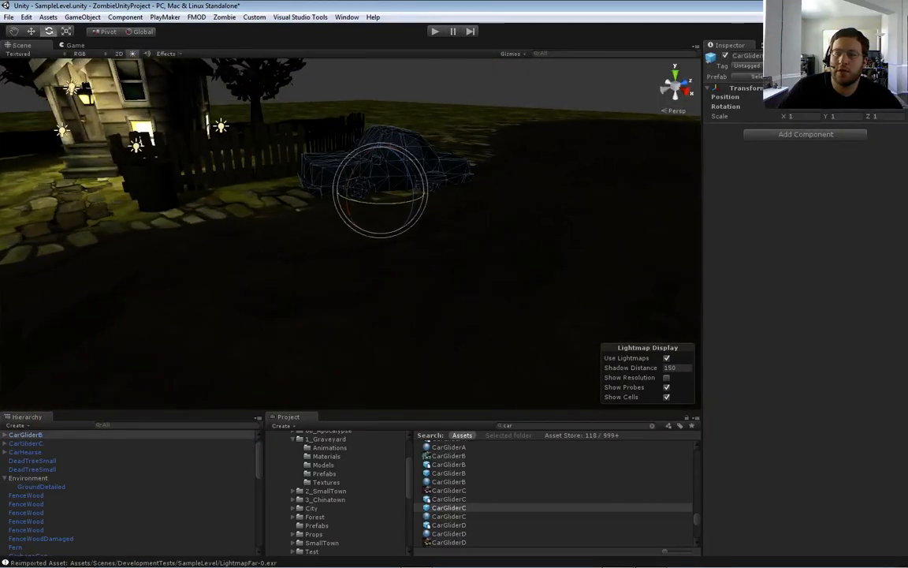
pyautogui.click(902, 56)
pyautogui.click(837, 90)
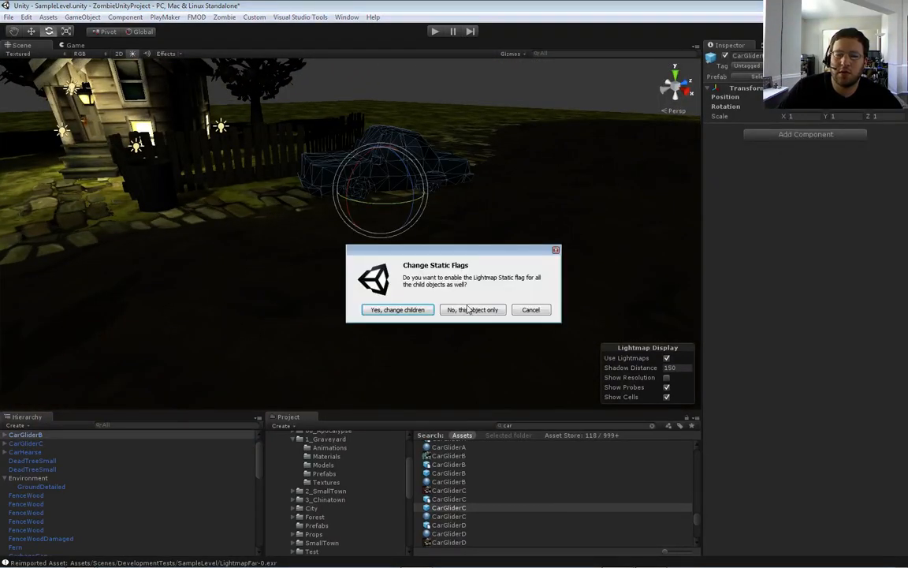
pyautogui.click(406, 310)
# Examine CarGliderB's wheel cover by switching its WheelCovor child object off and on again
pyautogui.moveTo(356, 273)
pyautogui.mouseDown(button='right')
pyautogui.moveTo(375, 310)
pyautogui.moveTo(454, 311)
pyautogui.moveTo(334, 294)
pyautogui.moveTo(253, 247)
pyautogui.moveTo(439, 259)
pyautogui.moveTo(306, 266)
pyautogui.moveTo(547, 258)
pyautogui.moveTo(391, 249)
pyautogui.moveTo(350, 272)
pyautogui.mouseUp(button='right')
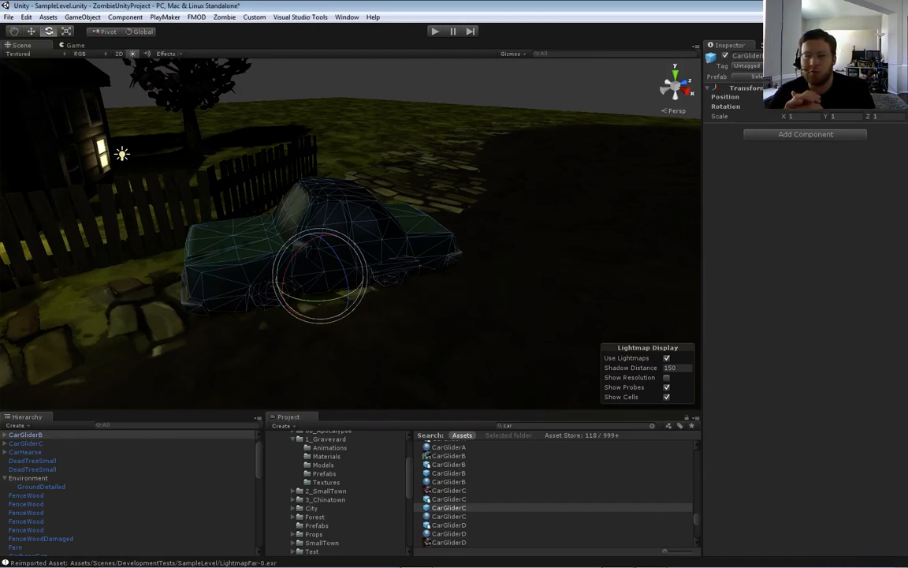
pyautogui.click(469, 99)
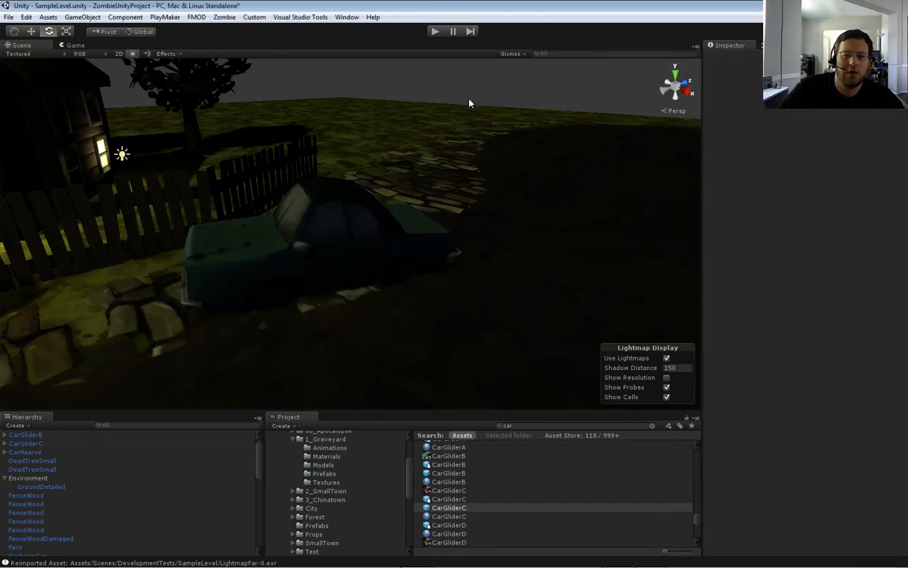
pyautogui.press('w')
pyautogui.moveTo(451, 193); pyautogui.dragTo(336, 263, button='right')
pyautogui.click(315, 208)
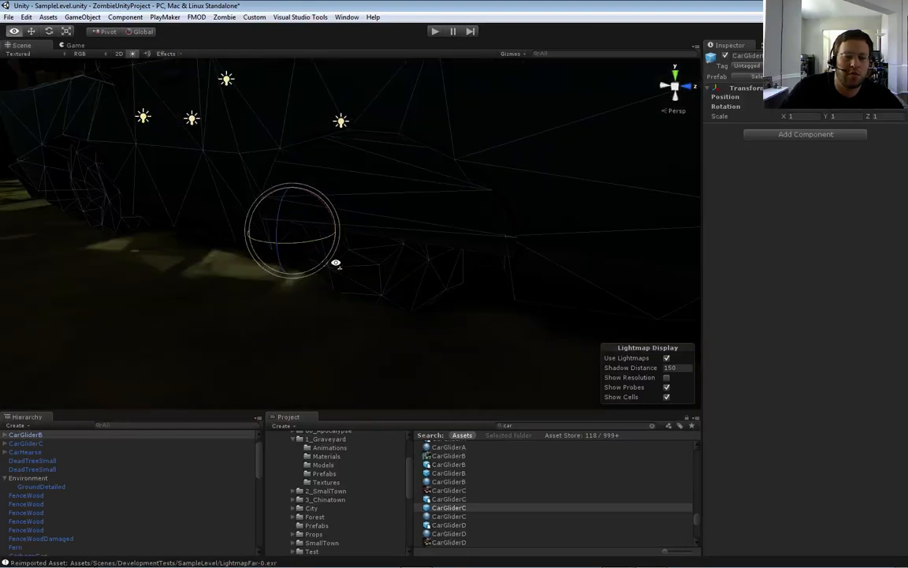
pyautogui.click(5, 435)
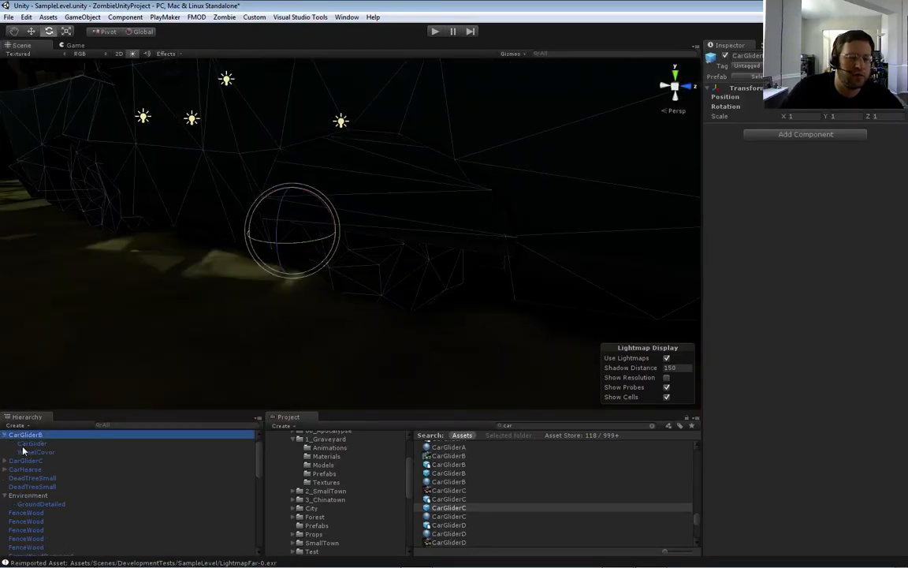
pyautogui.click(36, 452)
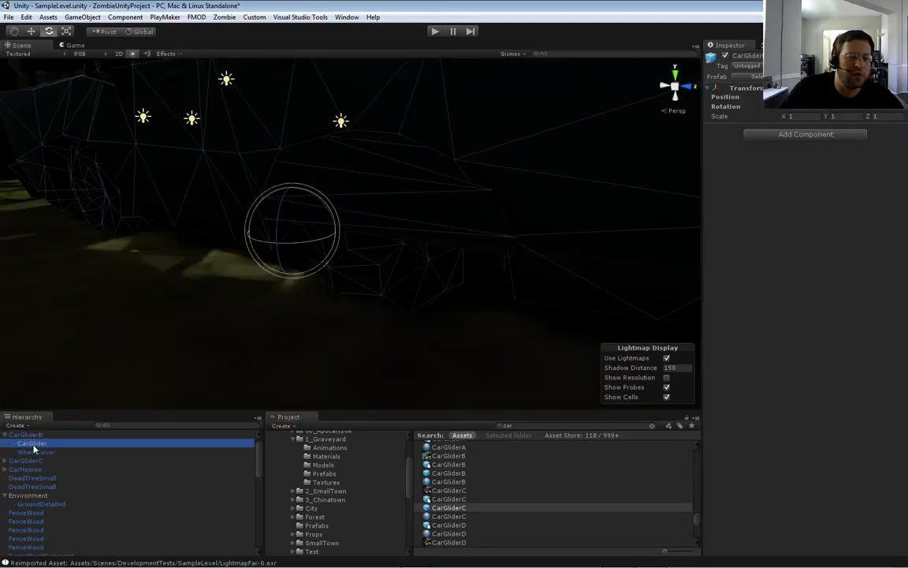
pyautogui.click(725, 56)
pyautogui.moveTo(588, 142); pyautogui.dragTo(591, 142, button='right')
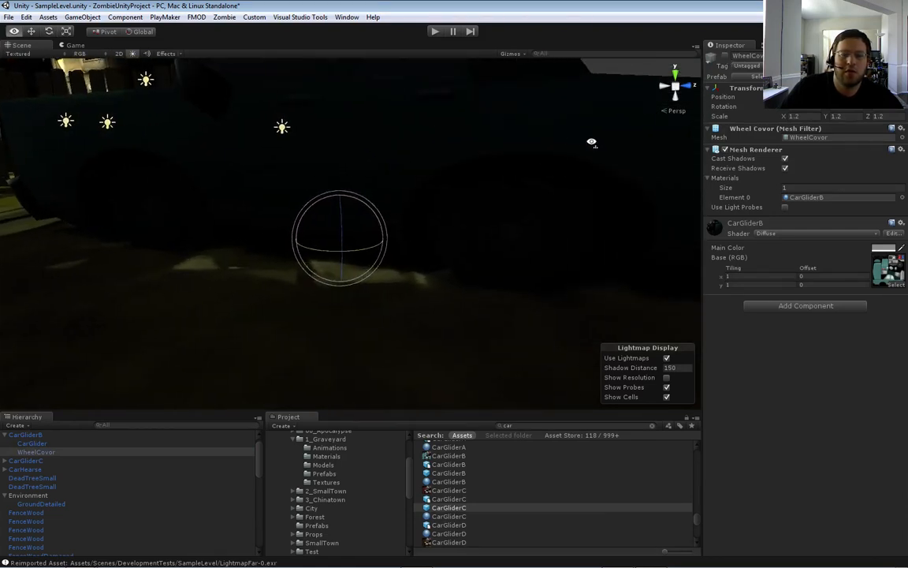
pyautogui.click(725, 57)
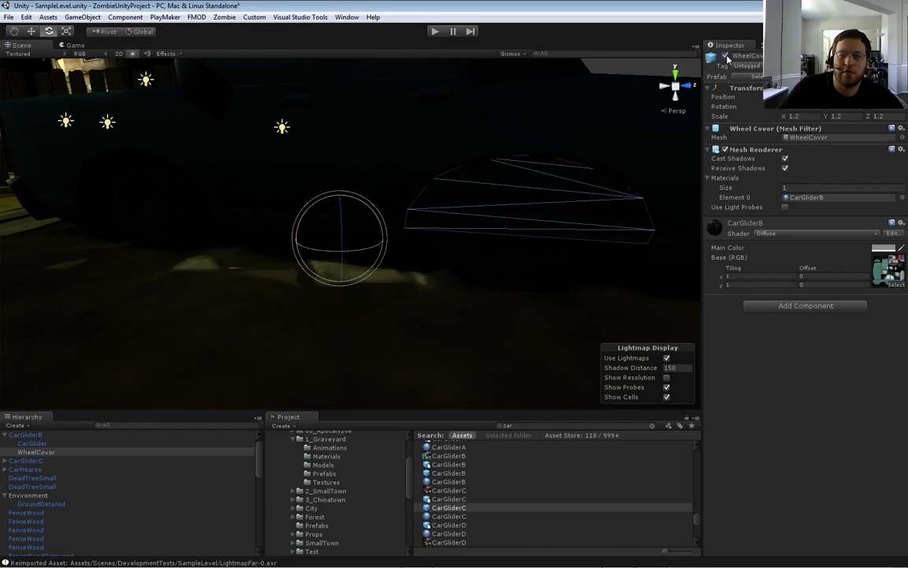
pyautogui.click(510, 253)
pyautogui.moveTo(469, 272); pyautogui.dragTo(538, 234, button='right')
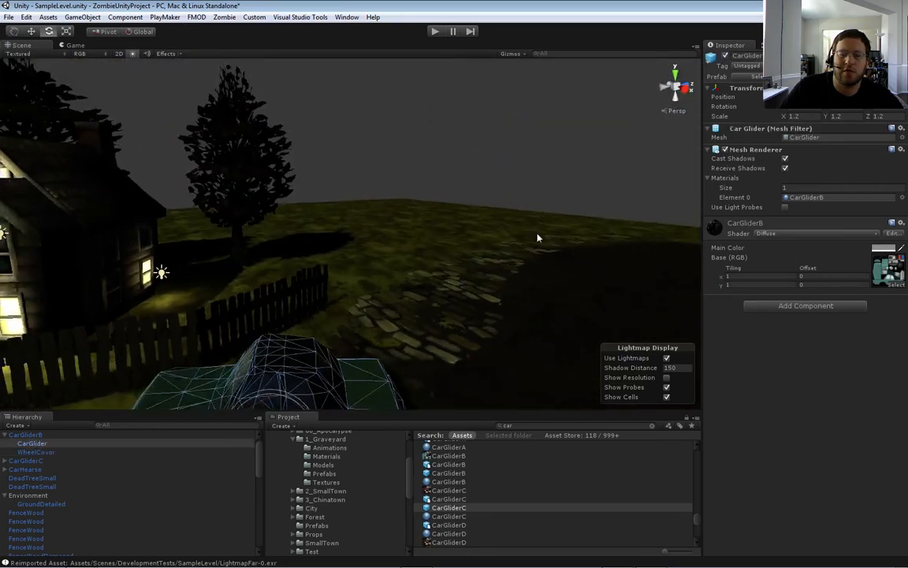
# Search the project assets for "truck" and add the TruckA prefab near the parked hearse
pyautogui.click(491, 183)
pyautogui.moveTo(457, 240); pyautogui.dragTo(543, 303, button='right')
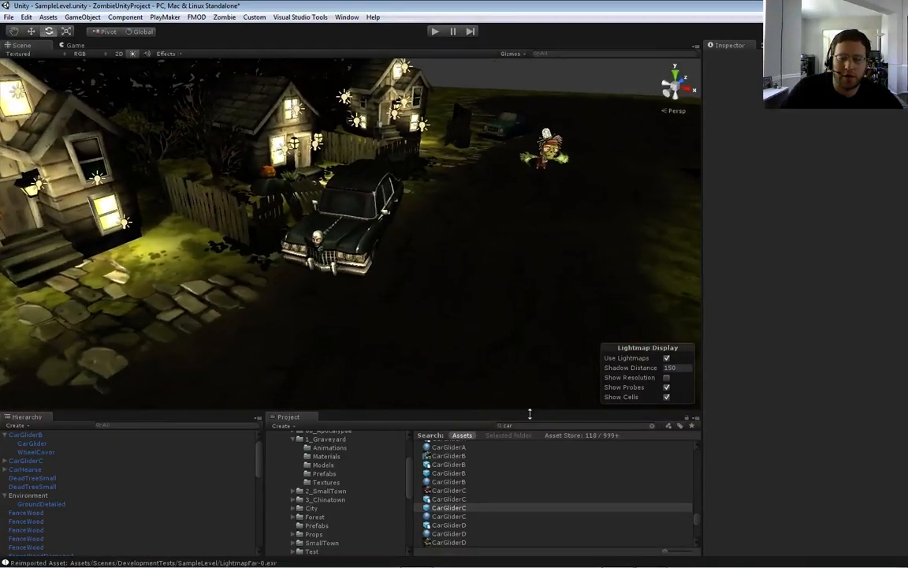
pyautogui.write('truck')
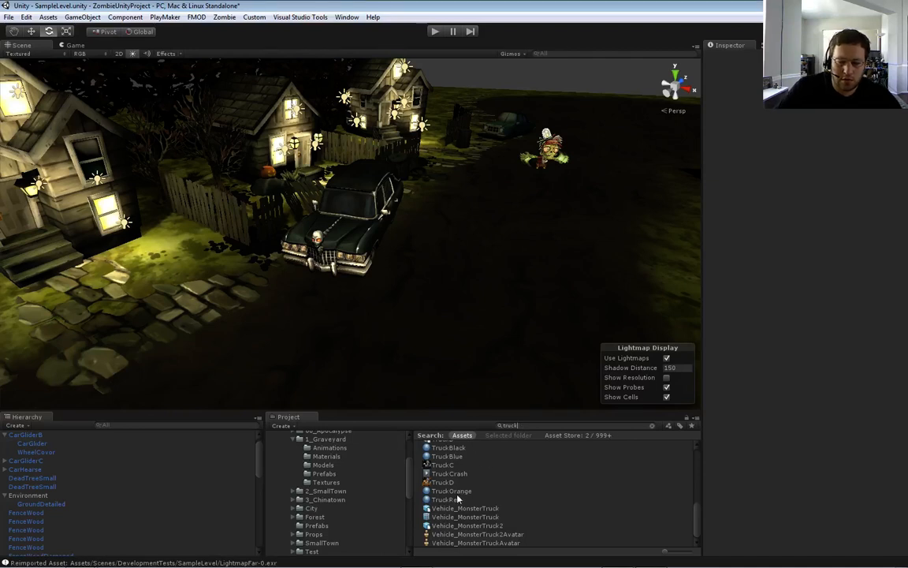
pyautogui.scroll(2, 458, 505)
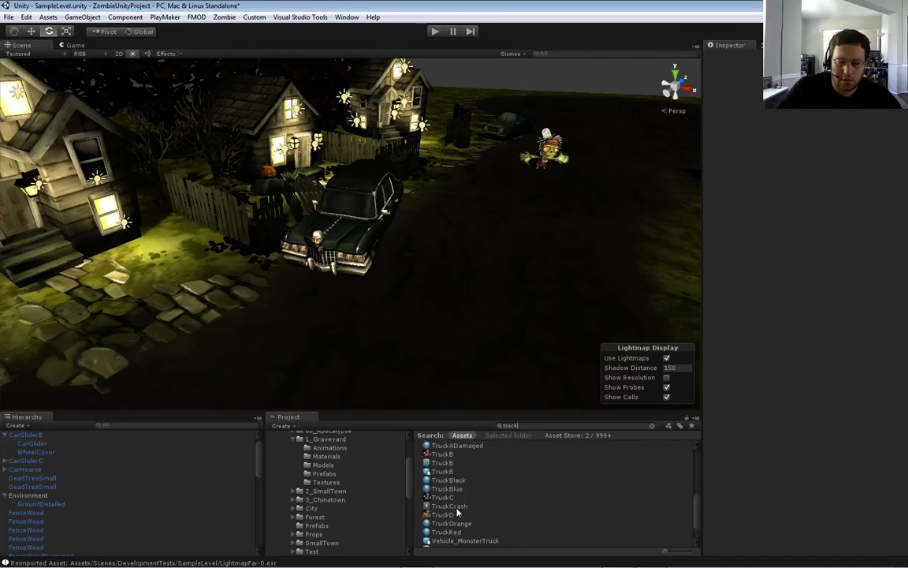
pyautogui.scroll(-2, 452, 500)
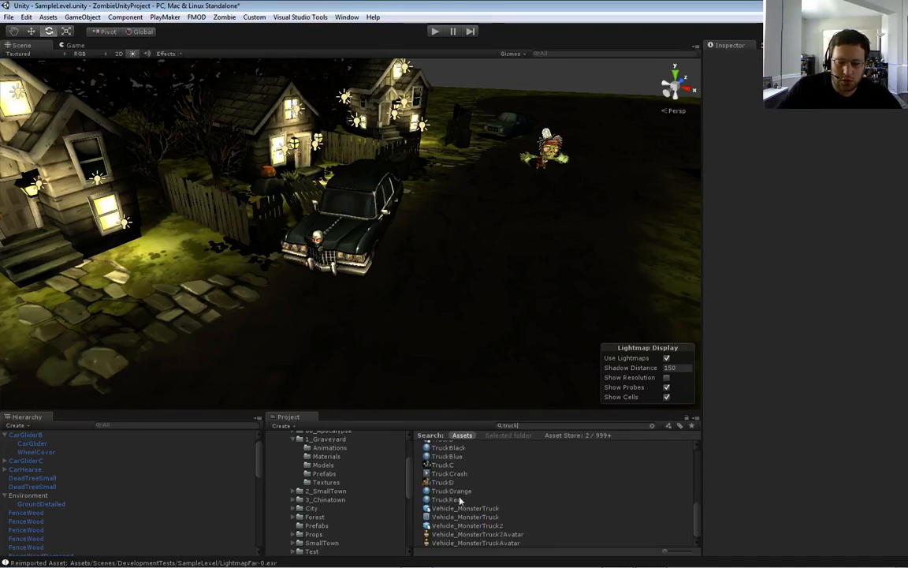
pyautogui.scroll(6, 454, 511)
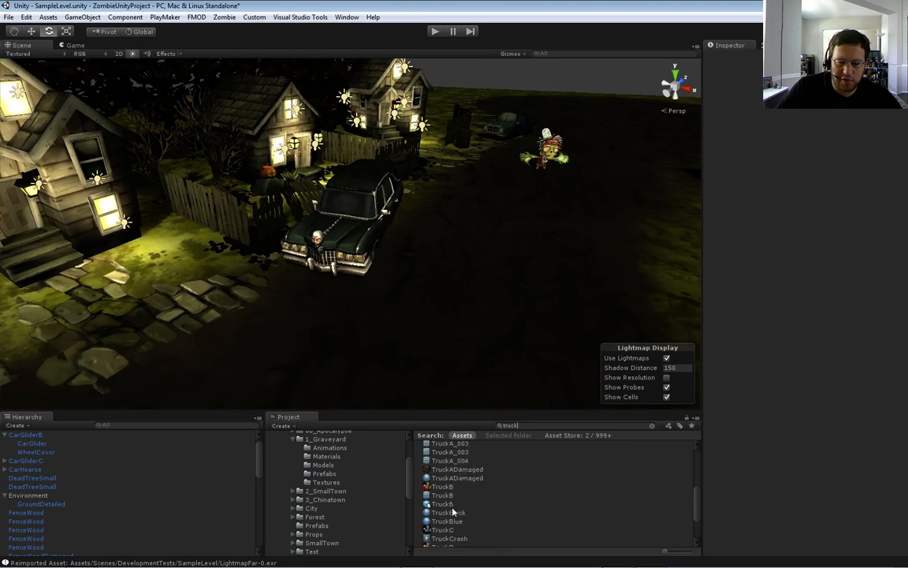
pyautogui.scroll(1, 454, 511)
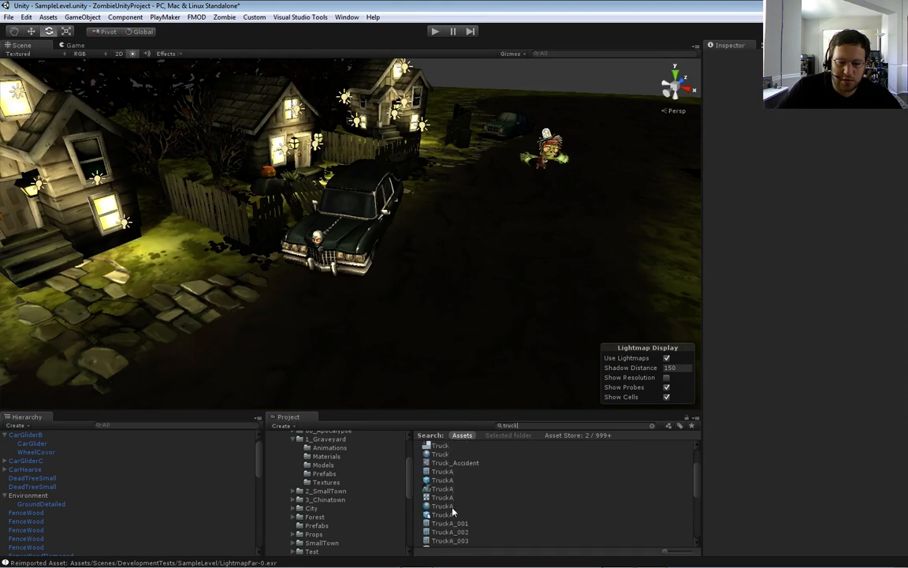
pyautogui.moveTo(439, 480); pyautogui.dragTo(443, 271)
pyautogui.press('s')
pyautogui.moveTo(438, 276); pyautogui.dragTo(343, 300, button='right')
pyautogui.press('w')
pyautogui.press('d')
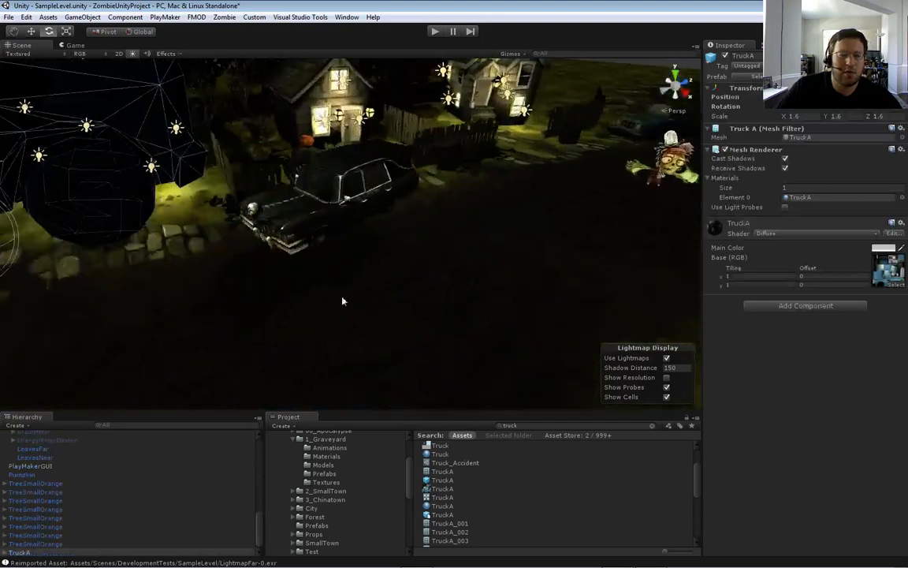
# Move TruckA from beside the hearse across the road onto the grassy side, near the parked red car
pyautogui.moveTo(272, 285); pyautogui.dragTo(211, 272, button='right')
pyautogui.press('s')
pyautogui.press('w')
pyautogui.moveTo(234, 227); pyautogui.dragTo(655, 281)
pyautogui.press('a')
pyautogui.moveTo(528, 288); pyautogui.dragTo(713, 299, button='right')
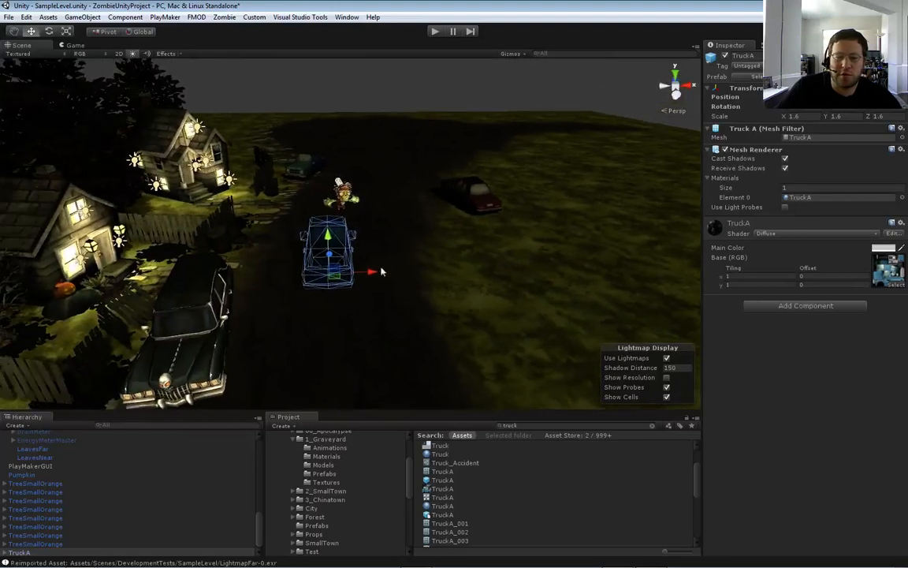
pyautogui.moveTo(381, 272); pyautogui.dragTo(479, 298)
pyautogui.press('w')
pyautogui.moveTo(520, 303); pyautogui.dragTo(651, 281, button='right')
pyautogui.moveTo(546, 237)
pyautogui.mouseDown()
pyautogui.moveTo(550, 214)
pyautogui.moveTo(557, 224)
pyautogui.mouseUp()
pyautogui.moveTo(519, 273); pyautogui.dragTo(494, 290, button='right')
# Rotate TruckA on the grass so it is parked at an angle to the road
pyautogui.press('e')
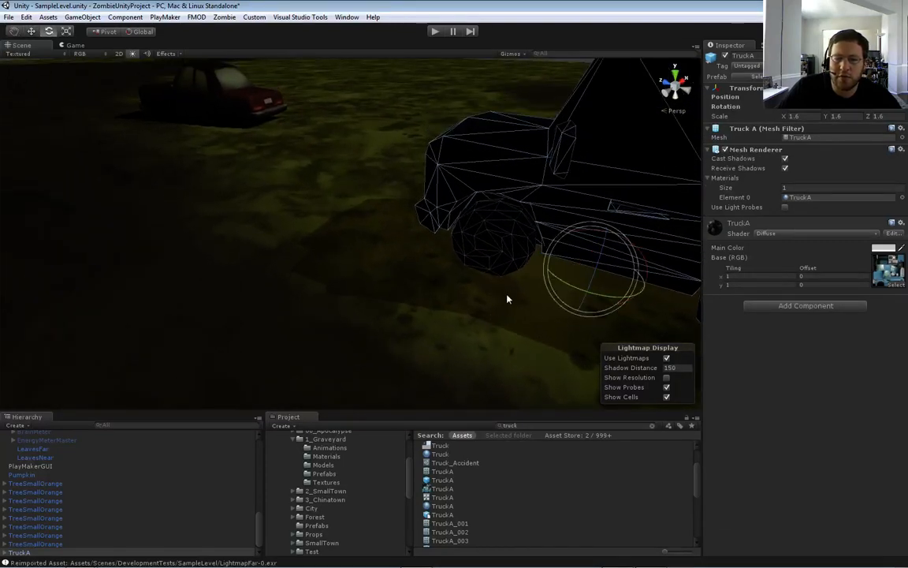
pyautogui.moveTo(574, 293); pyautogui.dragTo(606, 301)
pyautogui.press('f')
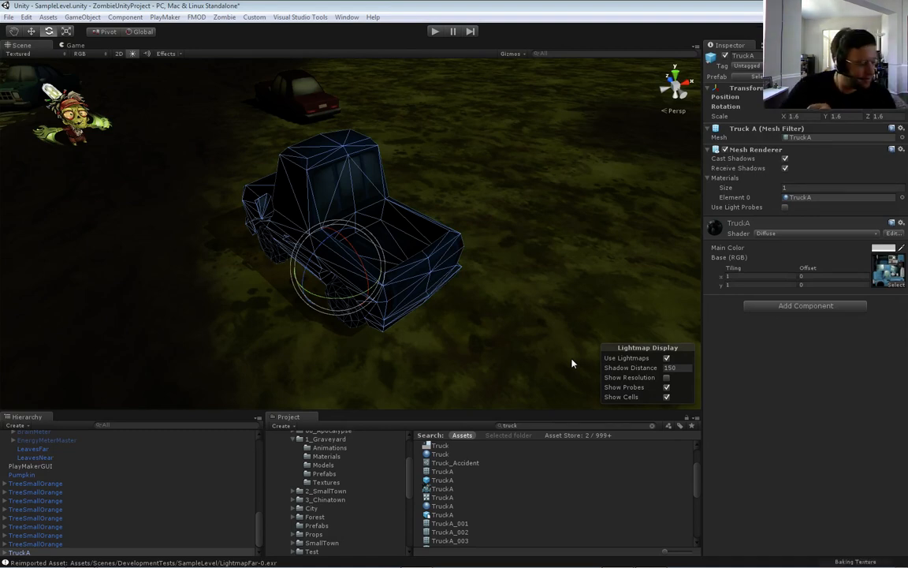
pyautogui.moveTo(572, 363); pyautogui.dragTo(238, 187, button='right')
pyautogui.click(245, 183)
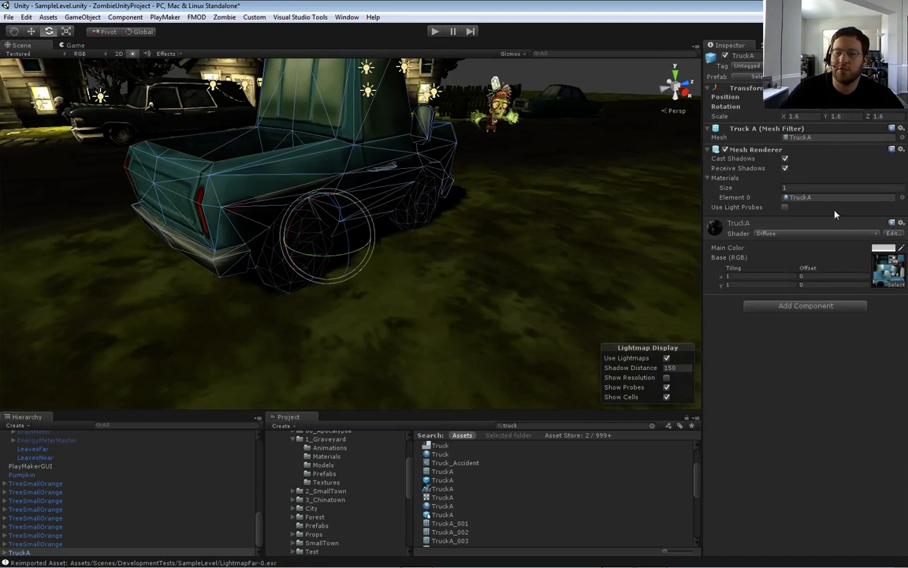
# Try the TruckBlack and TruckOrange materials on TruckA, and settle on TruckRed
pyautogui.click(801, 197)
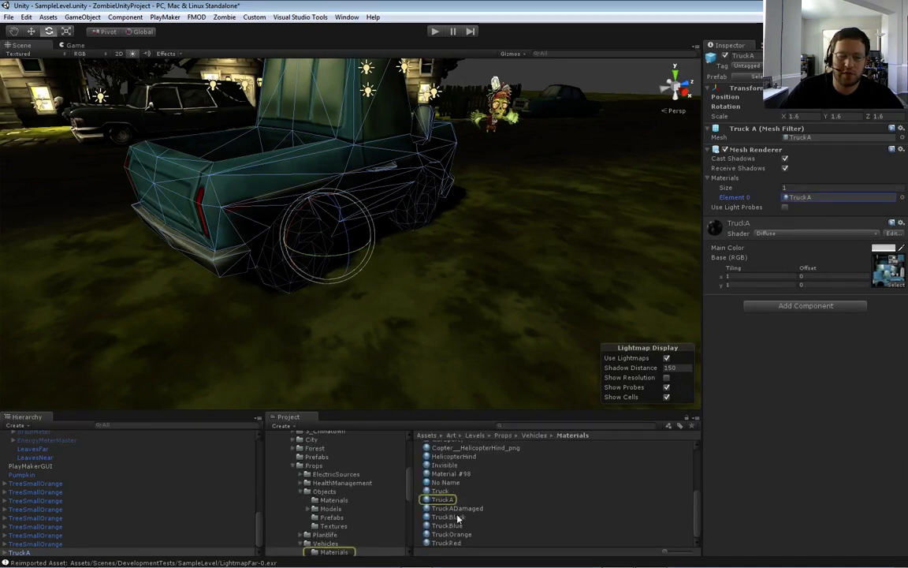
pyautogui.moveTo(458, 515); pyautogui.dragTo(808, 199)
pyautogui.keyDown('alt'); pyautogui.moveTo(489, 236); pyautogui.dragTo(458, 228); pyautogui.keyUp('alt')
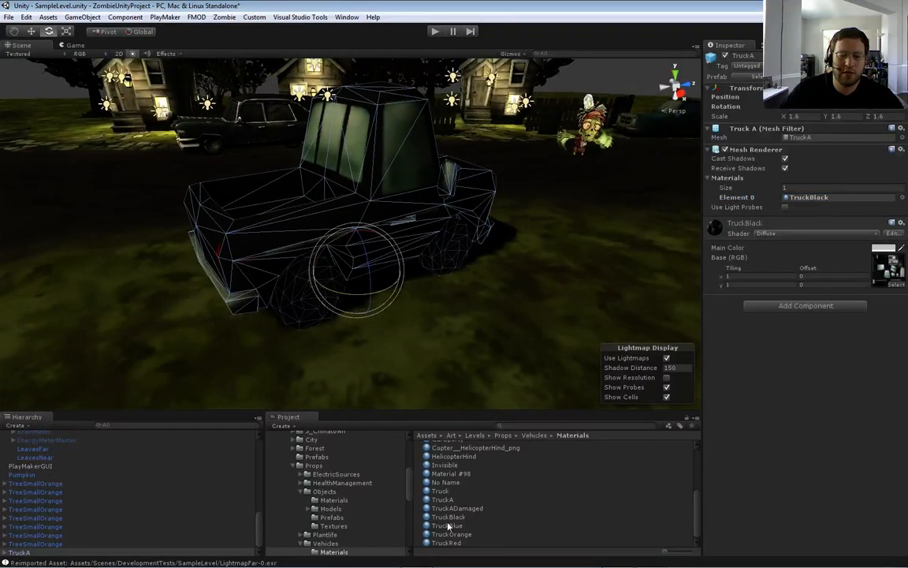
pyautogui.moveTo(451, 536); pyautogui.dragTo(796, 201)
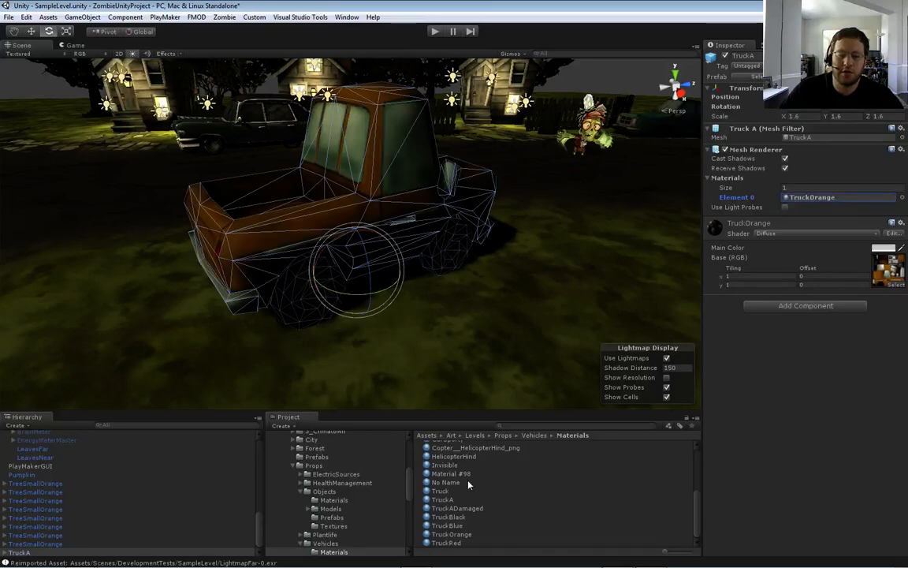
pyautogui.moveTo(452, 546); pyautogui.dragTo(804, 200)
pyautogui.click(550, 240)
# Review the red truck's placement and playtest the level, ending play mode when done
pyautogui.moveTo(550, 240); pyautogui.dragTo(540, 284, button='right')
pyautogui.press('a')
pyautogui.click(470, 257)
pyautogui.press('s')
pyautogui.press('w')
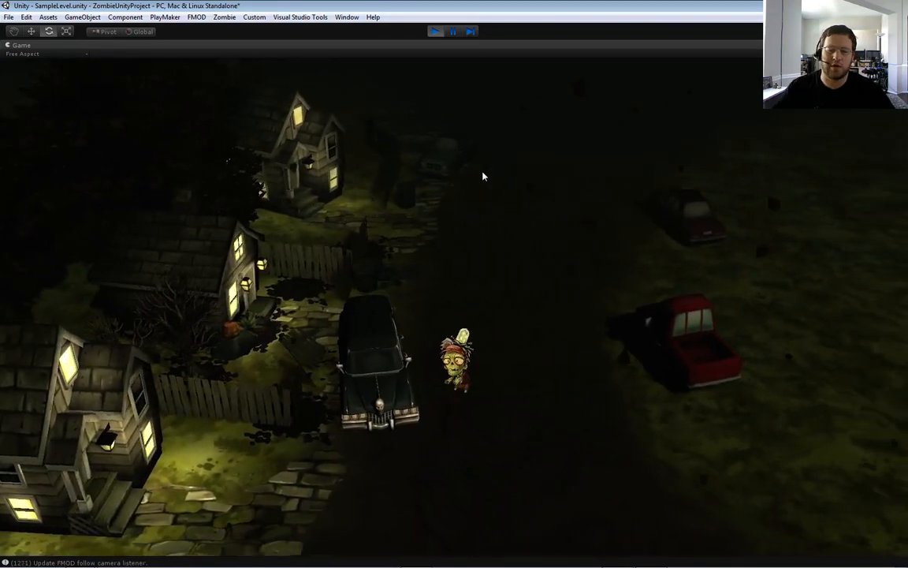
pyautogui.click(435, 32)
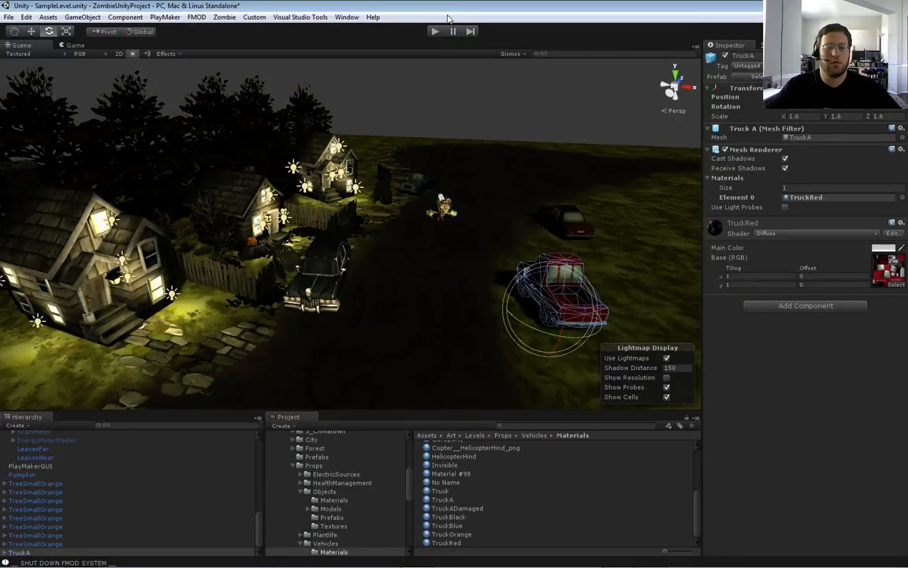
# Find the UnwalkableCube prefab in the project assets, place it beside the hearse and lower it toward the road
pyautogui.keyDown('alt'); pyautogui.moveTo(422, 250); pyautogui.dragTo(465, 283); pyautogui.keyUp('alt')
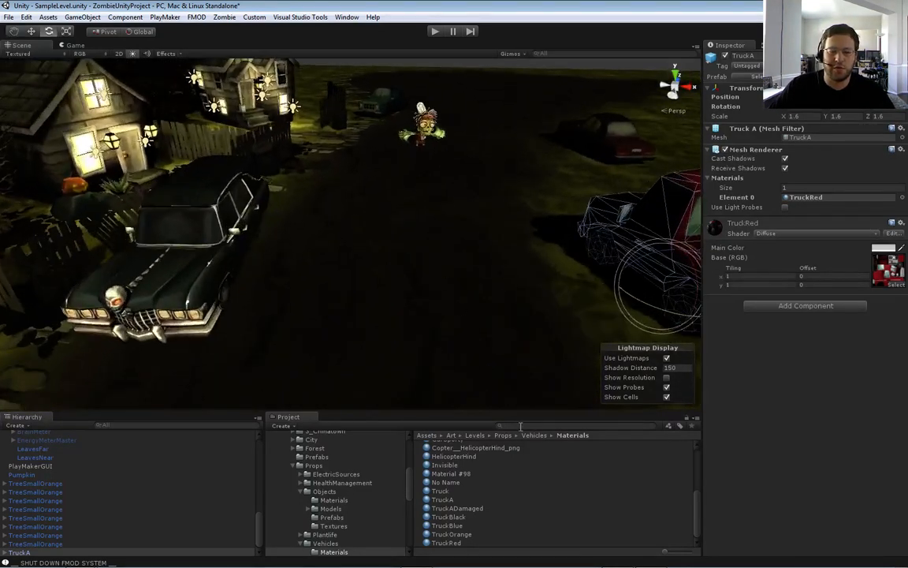
pyautogui.write('unwal')
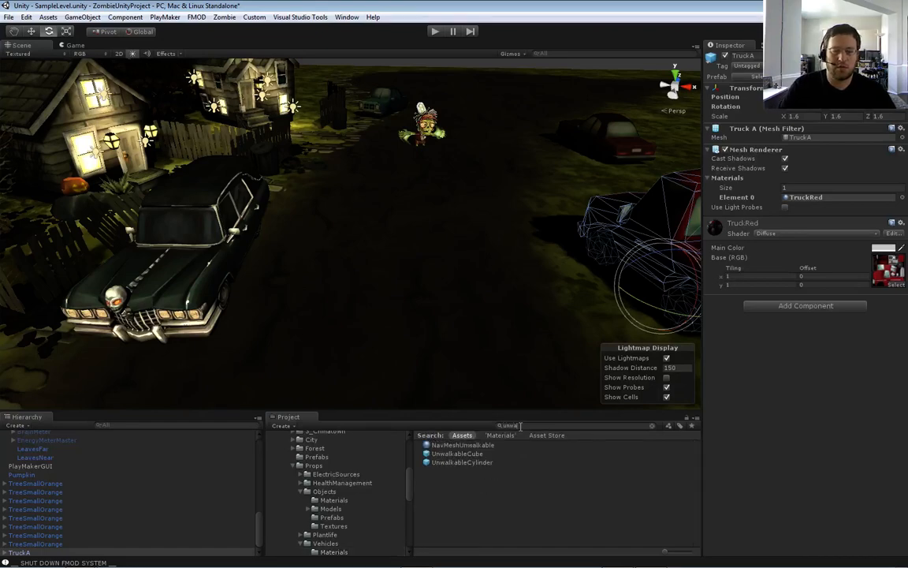
pyautogui.moveTo(467, 454); pyautogui.dragTo(304, 276)
pyautogui.keyDown('alt'); pyautogui.moveTo(330, 349); pyautogui.dragTo(319, 322); pyautogui.keyUp('alt')
pyautogui.press('w')
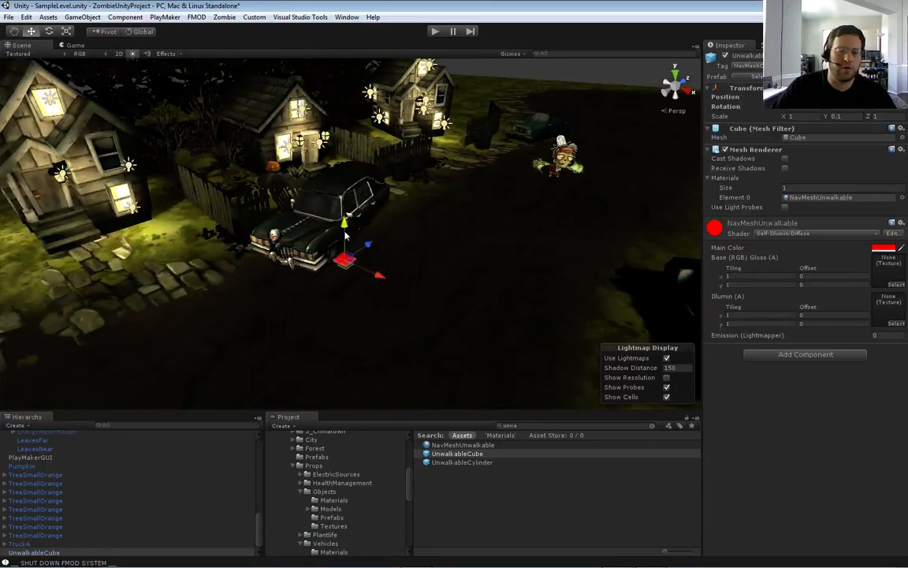
pyautogui.moveTo(344, 235); pyautogui.dragTo(344, 250)
# Scale the UnwalkableCube to about 1.39 in X, 0.58 in Y and 3.06 in Z
pyautogui.click(807, 117)
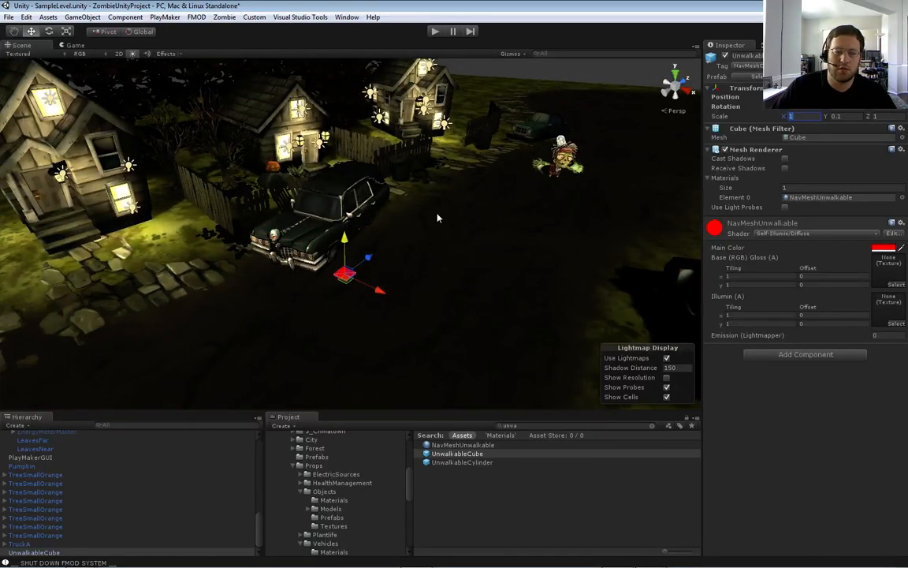
pyautogui.write('e')
pyautogui.press('Return')
pyautogui.press('f')
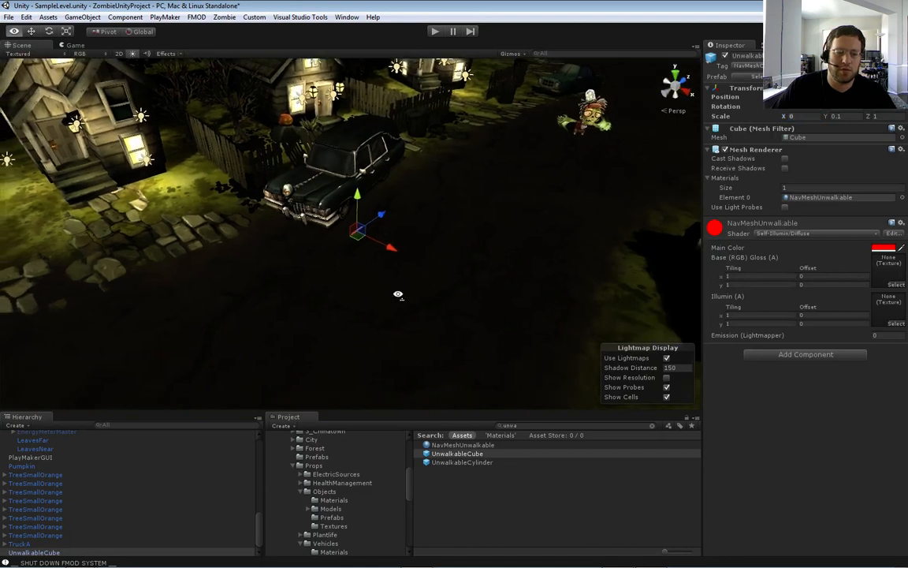
pyautogui.press('e')
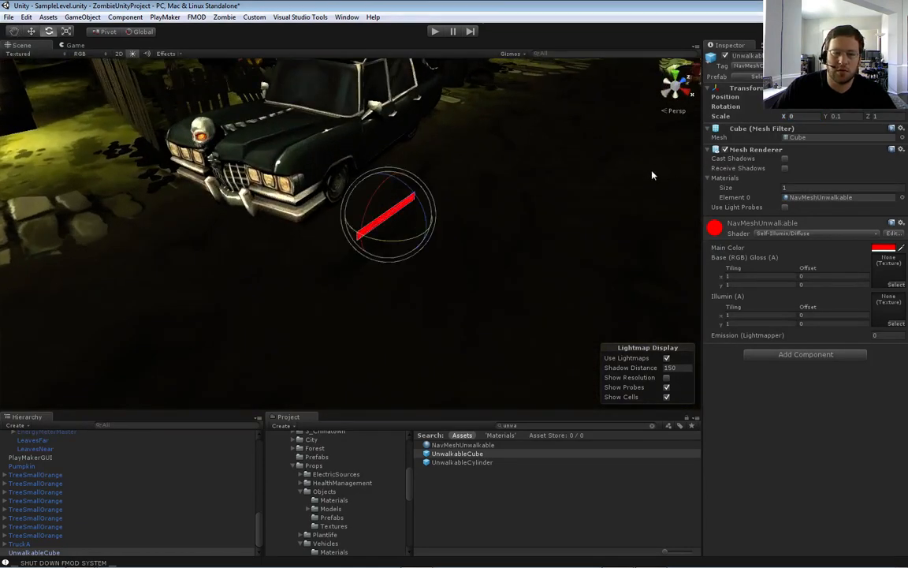
pyautogui.press('r')
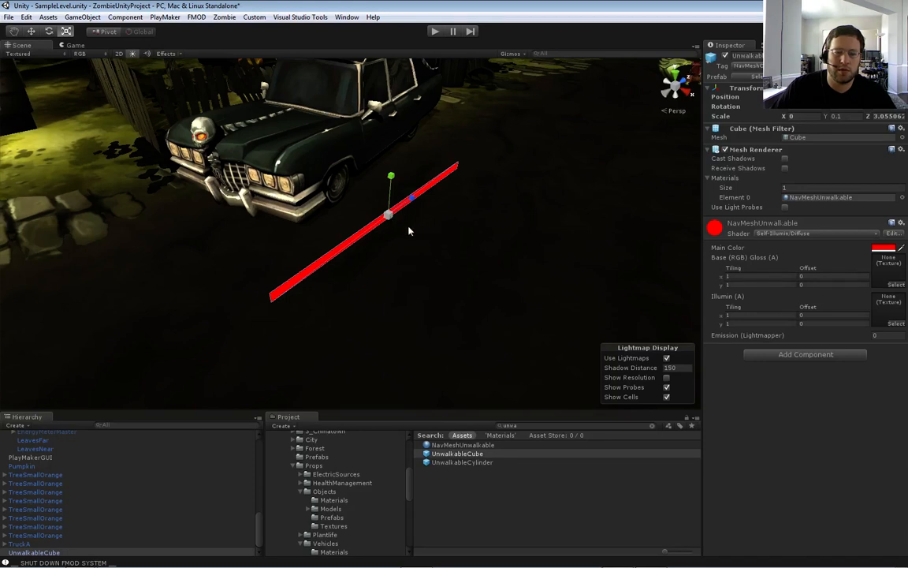
pyautogui.write('1')
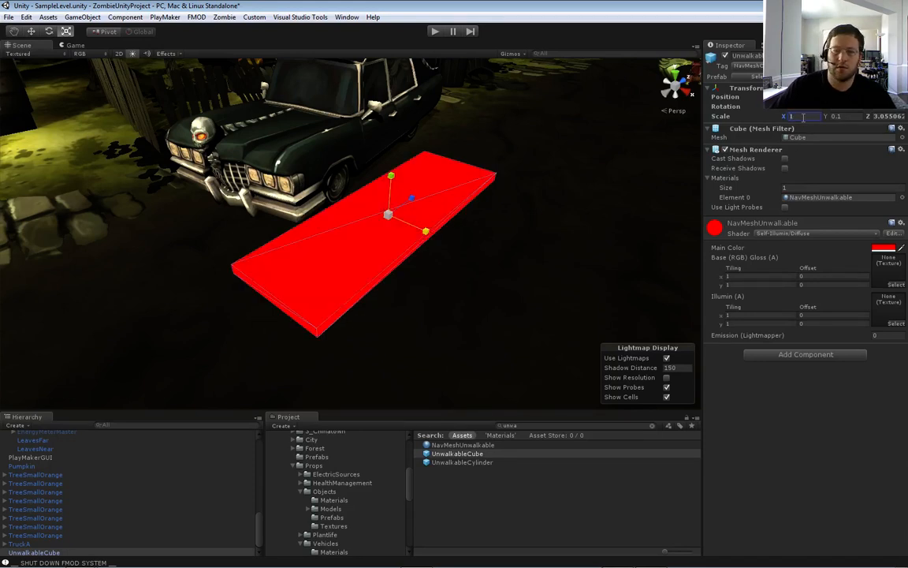
pyautogui.moveTo(426, 230); pyautogui.dragTo(436, 242)
pyautogui.moveTo(393, 177); pyautogui.dragTo(428, 22)
# Move the UnwalkableCube along the road and up against the side of the hearse
pyautogui.moveTo(430, 146); pyautogui.dragTo(272, 158, button='right')
pyautogui.press('s')
pyautogui.press('d')
pyautogui.press('w')
pyautogui.press('e')
pyautogui.press('w')
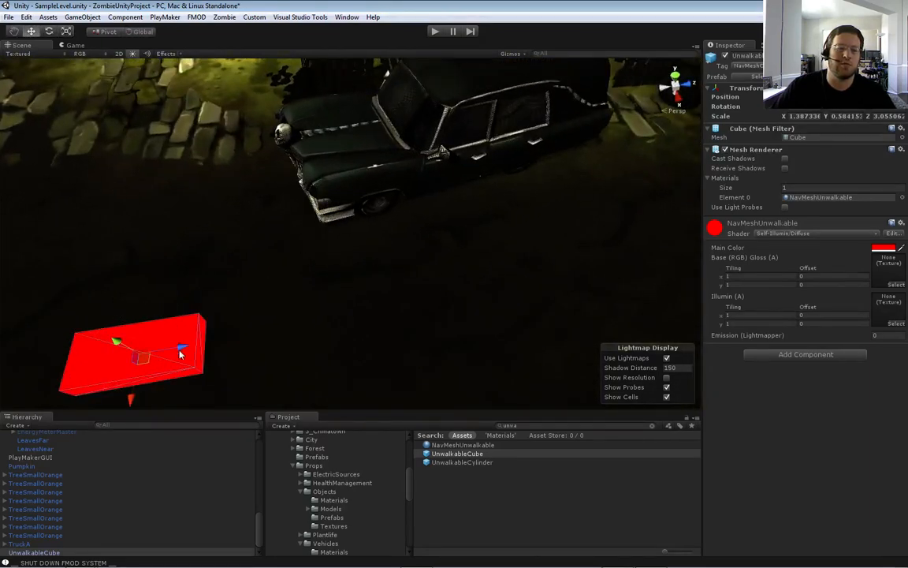
pyautogui.moveTo(180, 355); pyautogui.dragTo(605, 294)
pyautogui.moveTo(541, 334); pyautogui.dragTo(453, 169)
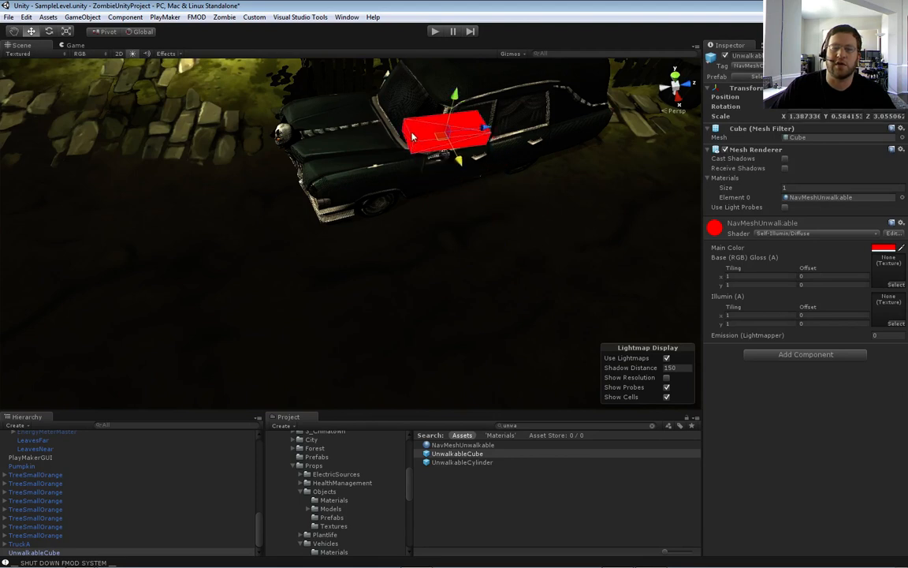
# Enlarge the UnwalkableCube to about 6.22 in X and 17.05 in Z and line it up with the hearse
pyautogui.moveTo(453, 170); pyautogui.dragTo(409, 272, button='right')
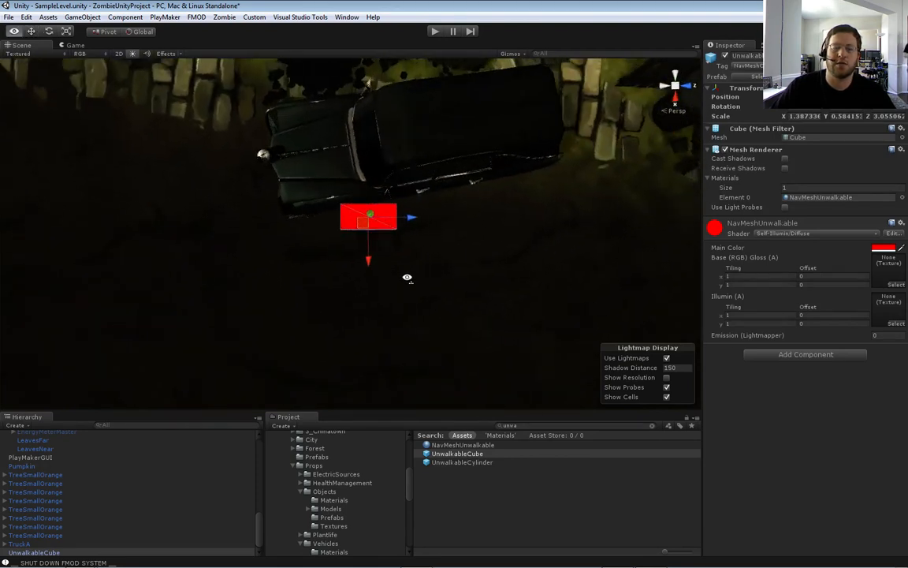
pyautogui.press('e')
pyautogui.press('r')
pyautogui.moveTo(411, 225); pyautogui.dragTo(618, 221)
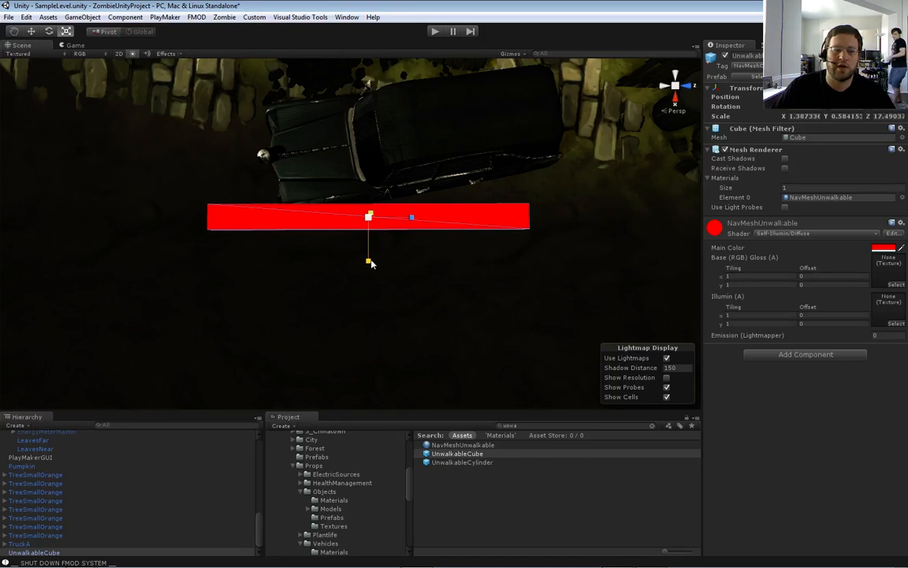
pyautogui.moveTo(371, 263); pyautogui.dragTo(379, 413)
pyautogui.moveTo(414, 214); pyautogui.dragTo(480, 220)
pyautogui.press('w')
pyautogui.moveTo(436, 266); pyautogui.dragTo(713, 146)
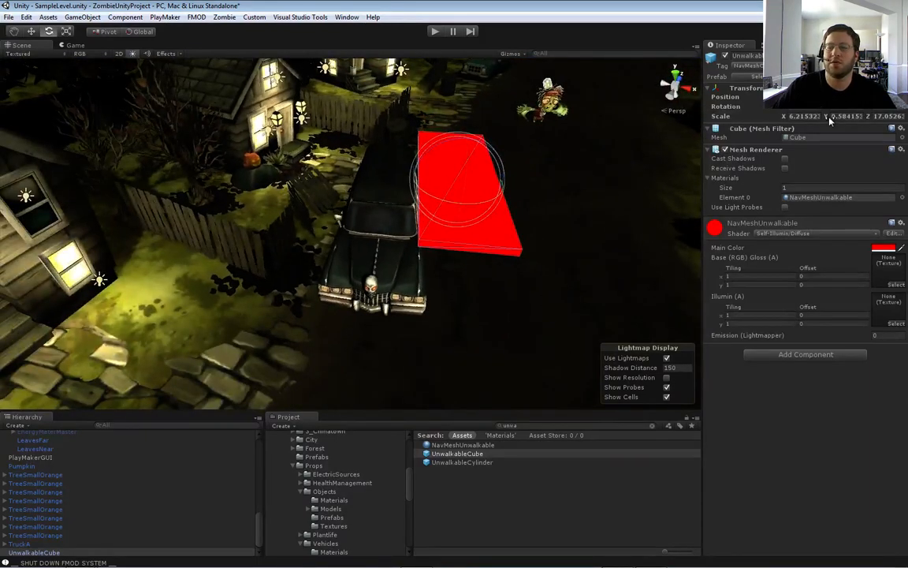
# Set the UnwalkableCube's Y scale to 4.37 and fit the block inside the hearse's body
pyautogui.moveTo(842, 121); pyautogui.dragTo(902, 126)
pyautogui.keyDown('alt'); pyautogui.moveTo(567, 216); pyautogui.dragTo(482, 218); pyautogui.keyUp('alt')
pyautogui.moveTo(377, 135); pyautogui.dragTo(376, 184)
pyautogui.moveTo(415, 239); pyautogui.dragTo(343, 230)
pyautogui.press('d')
pyautogui.moveTo(346, 230); pyautogui.dragTo(179, 267, button='right')
pyautogui.moveTo(189, 146)
pyautogui.mouseDown()
pyautogui.moveTo(179, 148)
pyautogui.moveTo(187, 147)
pyautogui.mouseUp()
pyautogui.press('a')
pyautogui.moveTo(190, 178); pyautogui.dragTo(391, 186, button='right')
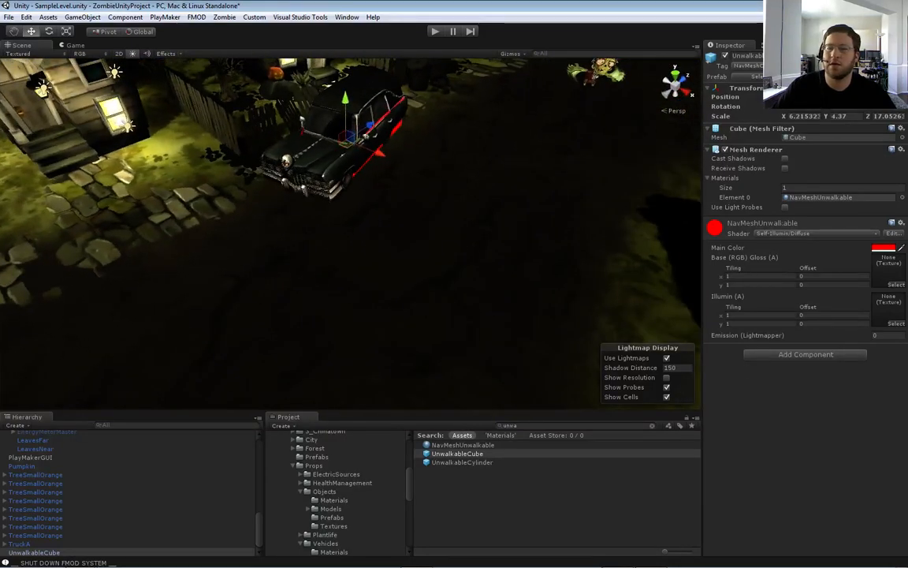
# Clear and rebake the level's NavMesh, and inspect the walkable area around the hearse and the houses
pyautogui.click(780, 46)
pyautogui.moveTo(402, 228); pyautogui.dragTo(444, 181, button='right')
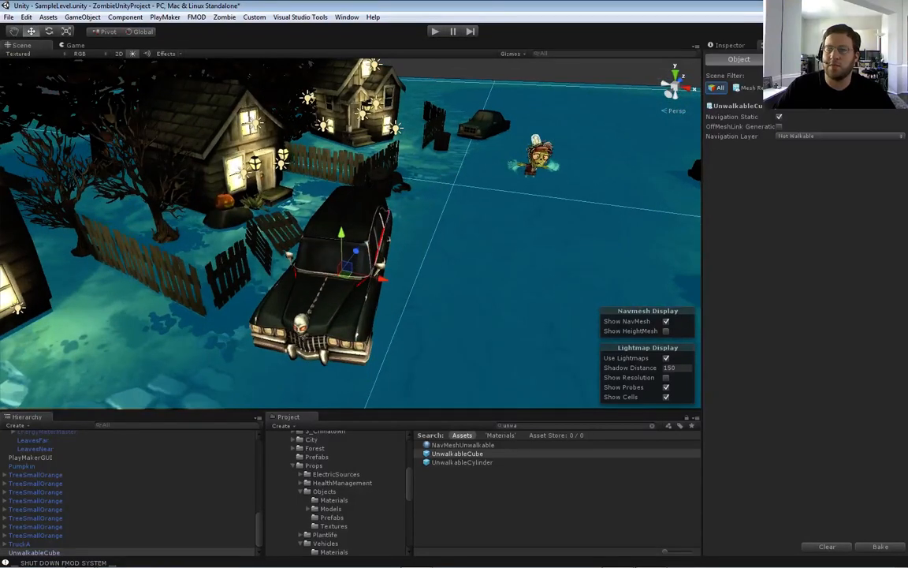
pyautogui.click(824, 546)
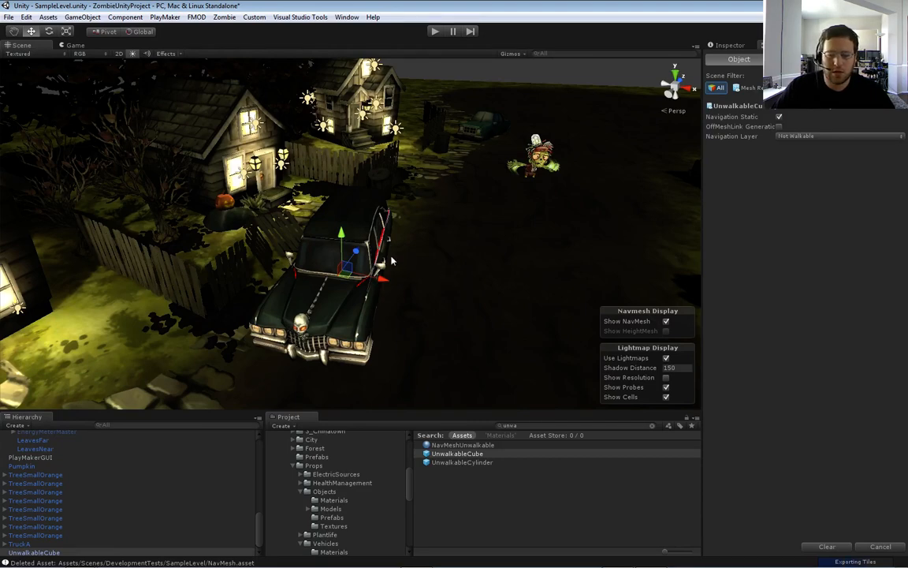
pyautogui.keyDown('alt'); pyautogui.moveTo(416, 295); pyautogui.dragTo(276, 315); pyautogui.keyUp('alt')
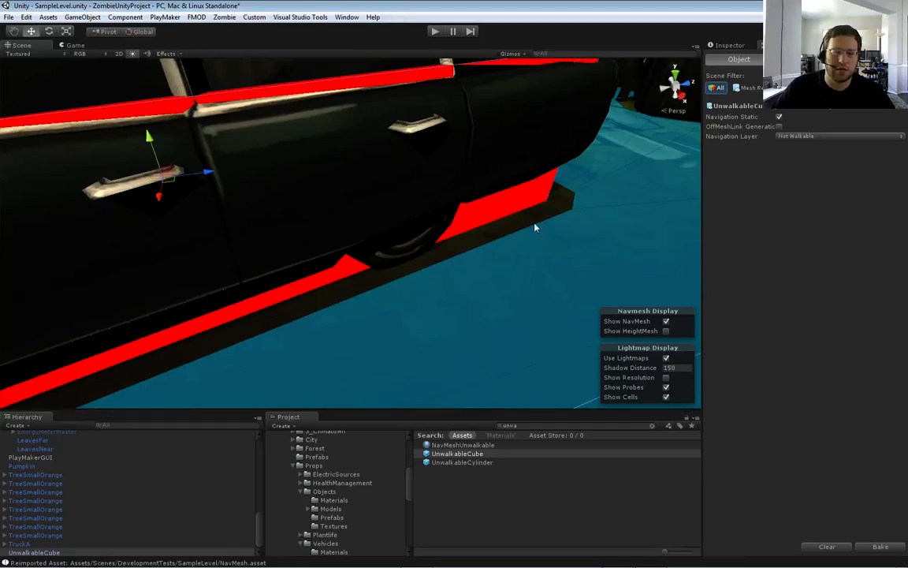
pyautogui.keyDown('alt'); pyautogui.moveTo(519, 231); pyautogui.dragTo(598, 192); pyautogui.keyUp('alt')
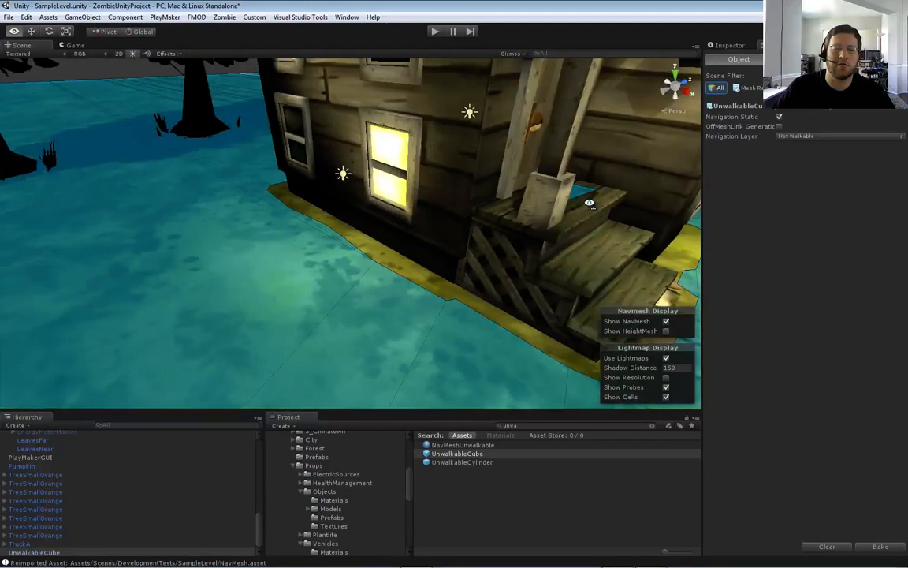
pyautogui.moveTo(589, 204); pyautogui.dragTo(643, 213, button='right')
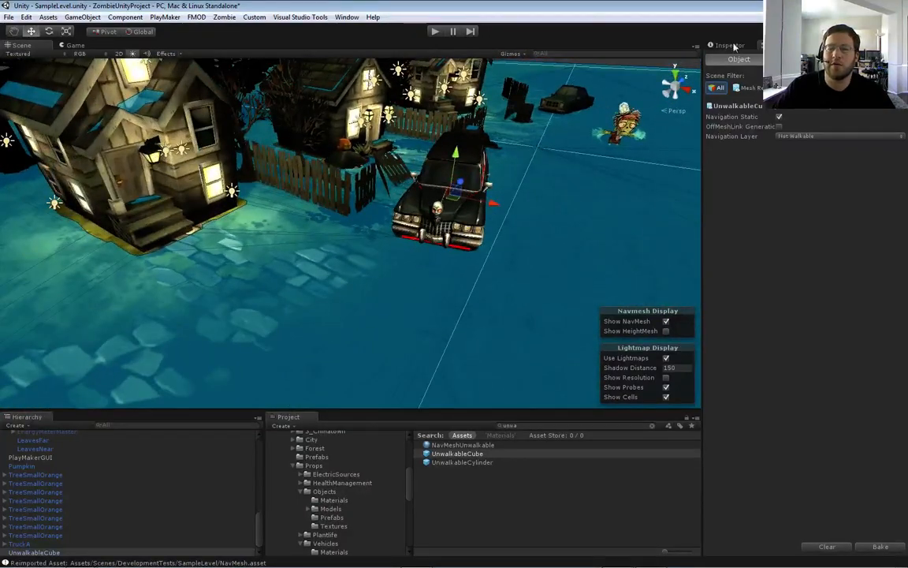
# Playtest the level with the rebaked NavMesh, and stop play mode when finished
pyautogui.click(729, 46)
pyautogui.click(434, 32)
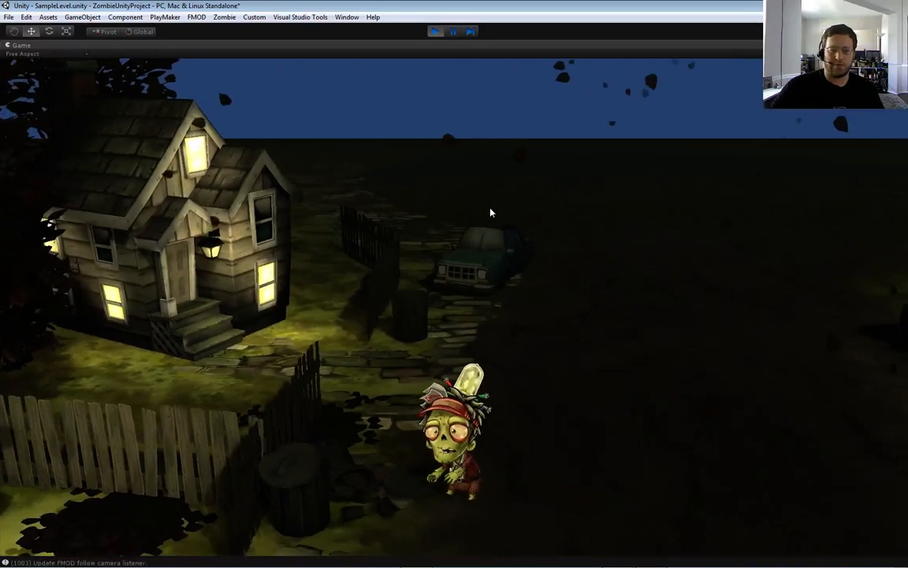
pyautogui.click(435, 31)
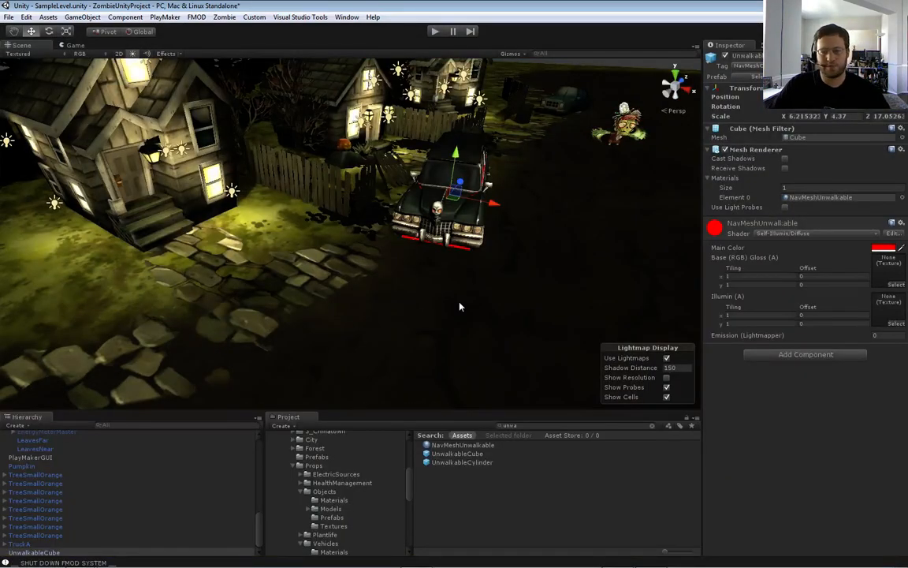
# Examine the overall street layout with its houses, fences, hearse, cars and red truck
pyautogui.keyDown('alt'); pyautogui.moveTo(460, 306); pyautogui.dragTo(496, 299); pyautogui.keyUp('alt')
pyautogui.moveTo(495, 300); pyautogui.dragTo(462, 311, button='right')
pyautogui.press('w')
pyautogui.press('s')
pyautogui.press('s')
pyautogui.press('w')
pyautogui.press('a')
pyautogui.press('w')
pyautogui.press('s')
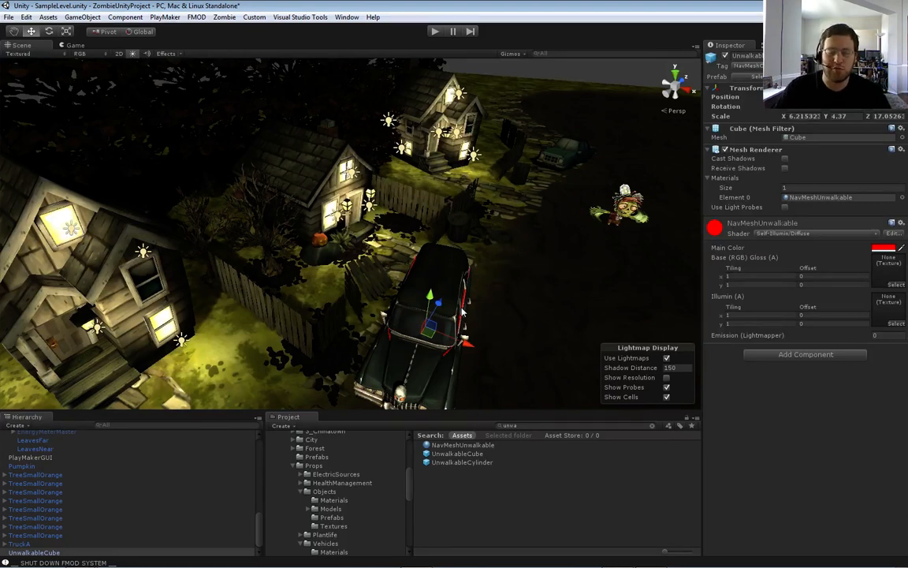
pyautogui.moveTo(493, 301); pyautogui.dragTo(527, 203, button='right')
pyautogui.moveTo(439, 245); pyautogui.dragTo(465, 292, button='right')
pyautogui.press('w')
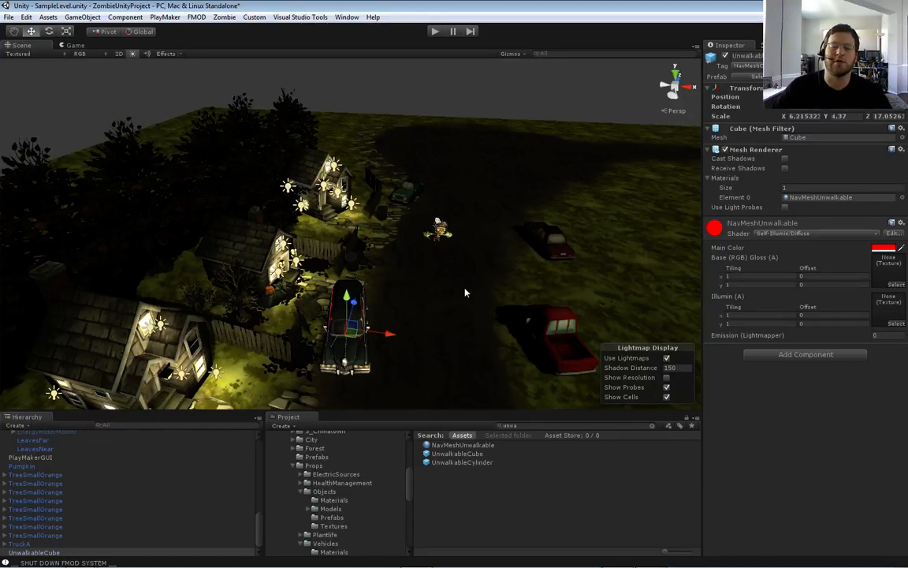
# Search the project assets for "smoke" and look through the matching effects
pyautogui.moveTo(465, 292); pyautogui.dragTo(351, 286, button='right')
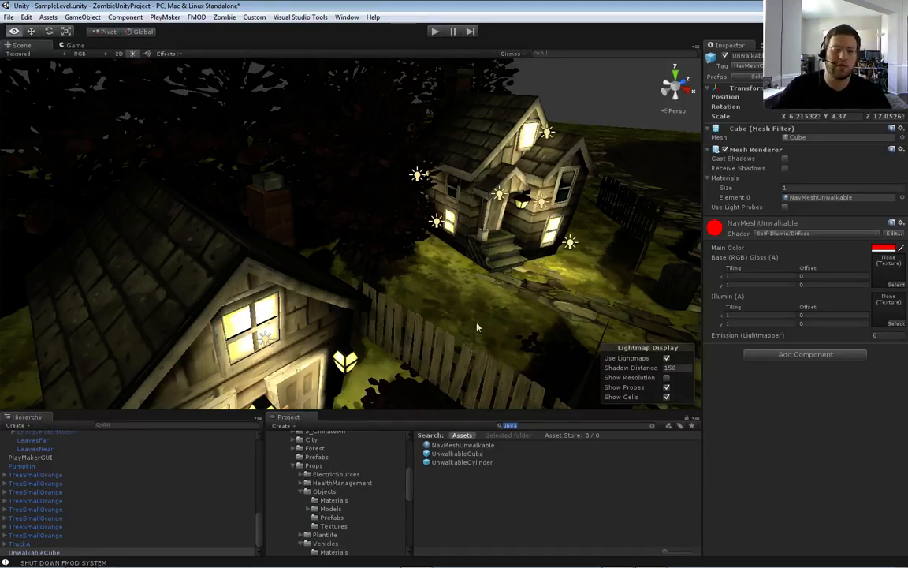
pyautogui.moveTo(477, 327)
pyautogui.mouseDown(button='right')
pyautogui.moveTo(395, 296)
pyautogui.moveTo(482, 314)
pyautogui.mouseUp(button='right')
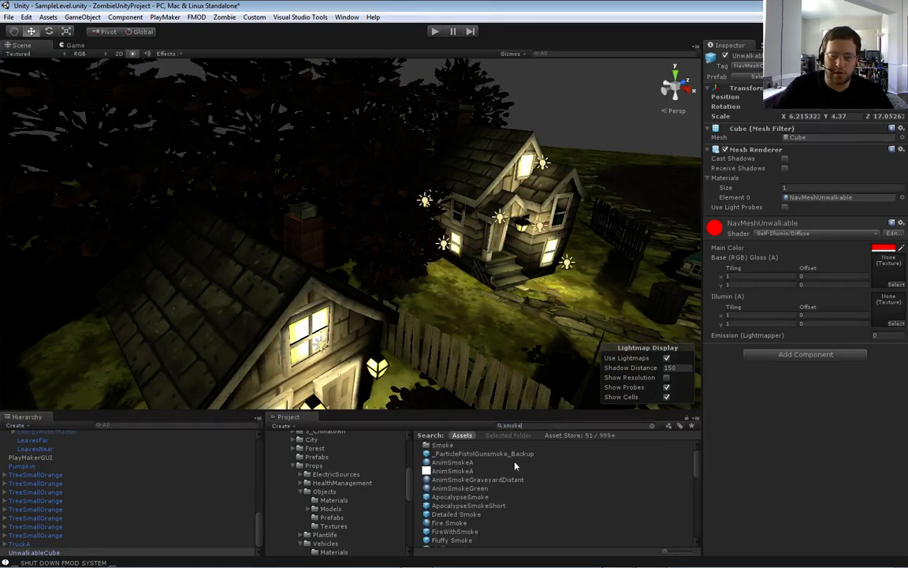
pyautogui.scroll(-2, 515, 466)
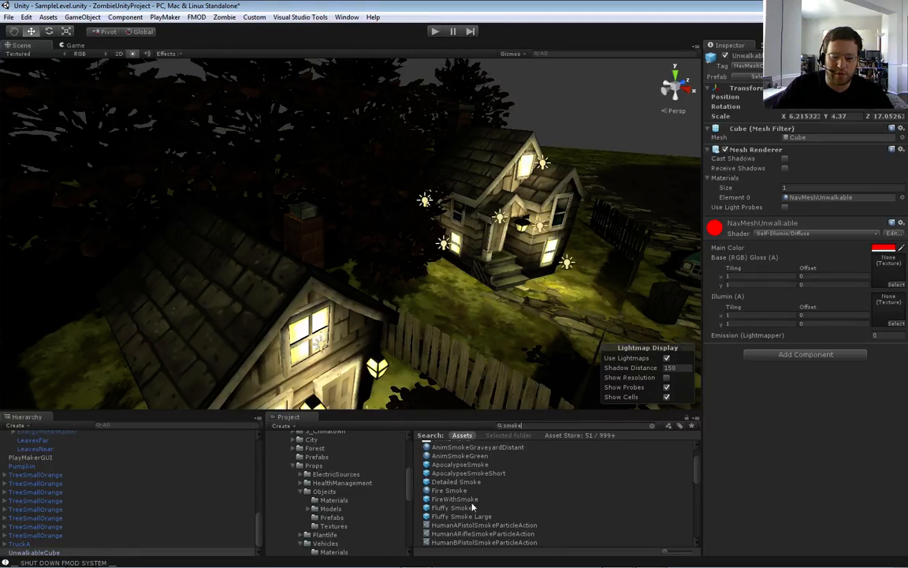
pyautogui.scroll(-5, 473, 509)
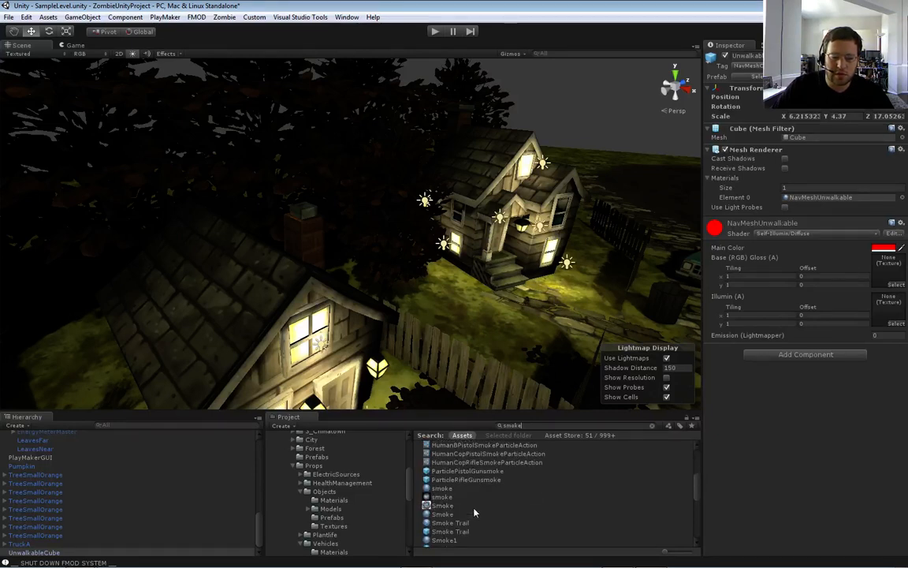
pyautogui.scroll(-2, 469, 509)
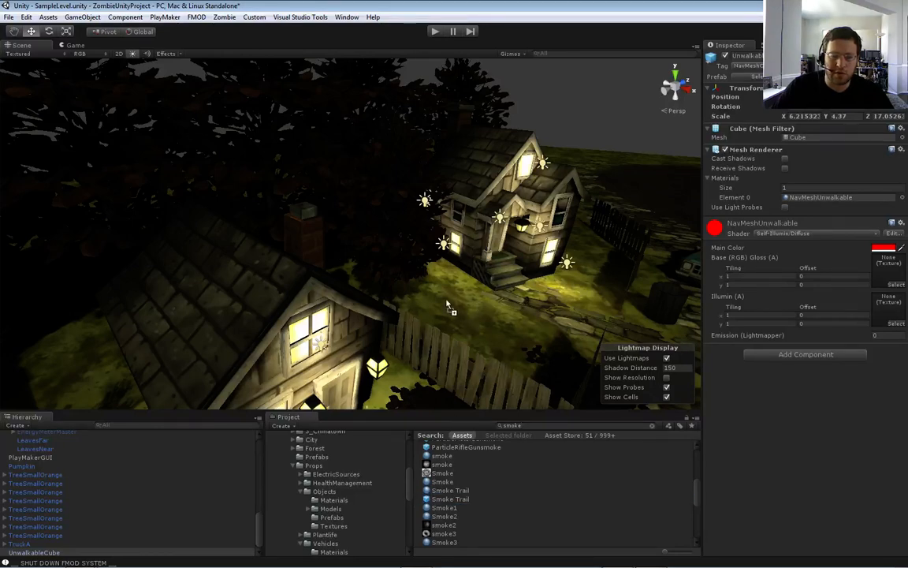
# Try placing two smoke effects, the second being Fluffy Smoke, in the yard near the wooden fence, and delete each one
pyautogui.moveTo(448, 307); pyautogui.dragTo(454, 314)
pyautogui.moveTo(458, 327); pyautogui.dragTo(514, 347, button='right')
pyautogui.press('Delete')
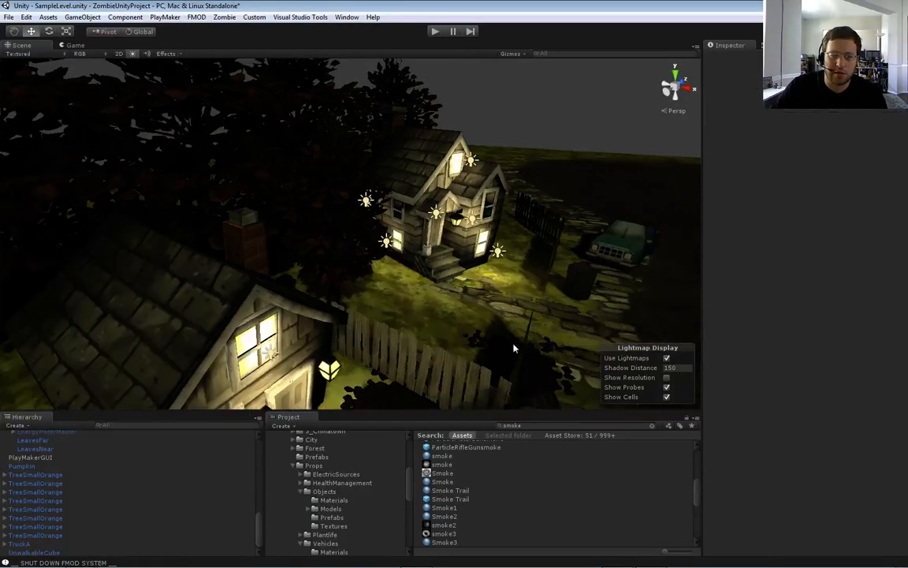
pyautogui.scroll(4, 474, 502)
pyautogui.scroll(2, 474, 502)
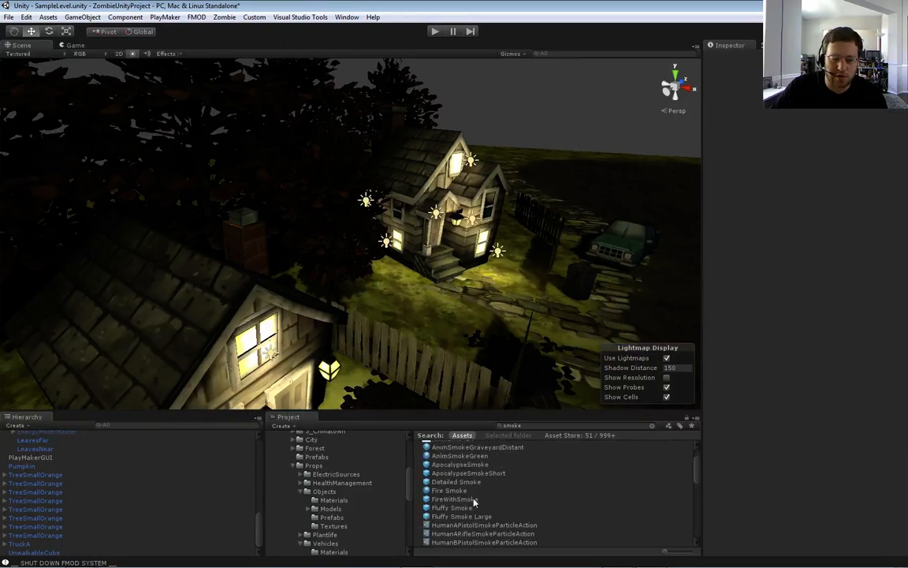
pyautogui.moveTo(437, 339); pyautogui.dragTo(442, 345)
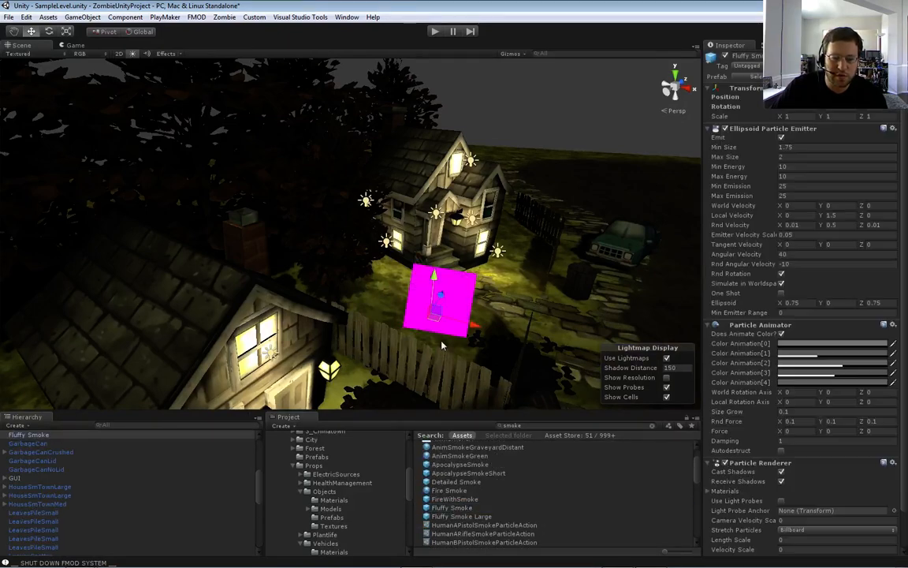
pyautogui.moveTo(475, 366); pyautogui.dragTo(481, 369, button='right')
pyautogui.press('Delete')
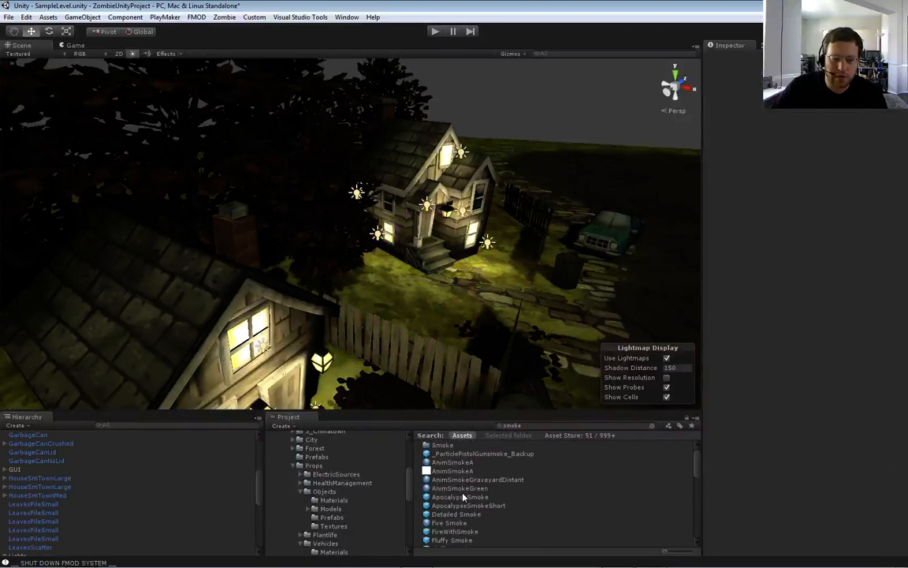
# Add the ApocalypseSmoke effect to the scene in front of the far house
pyautogui.click(448, 497)
pyautogui.moveTo(411, 302); pyautogui.dragTo(409, 302)
pyautogui.moveTo(451, 330); pyautogui.dragTo(468, 313, button='right')
pyautogui.press('s')
pyautogui.moveTo(392, 341); pyautogui.dragTo(459, 304)
pyautogui.click(384, 316)
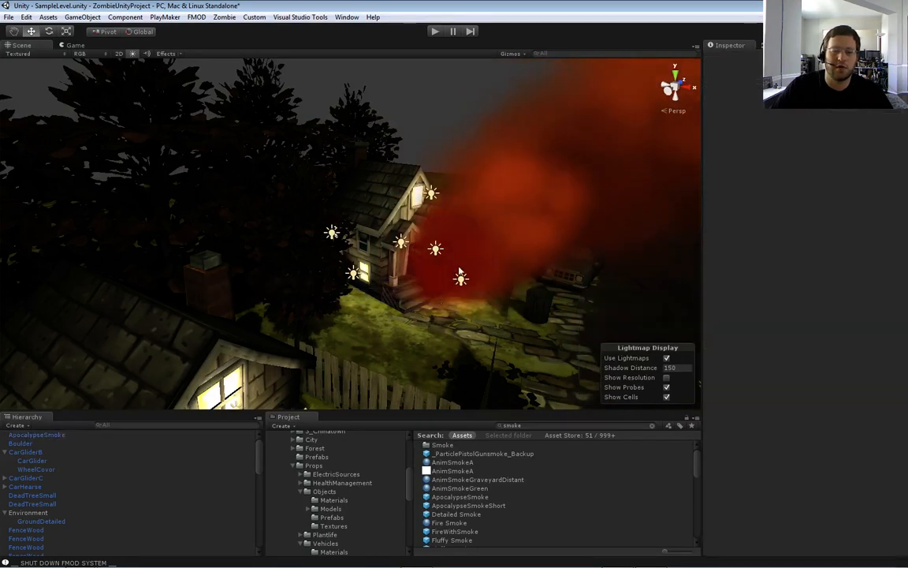
# Move ApocalypseSmoke over to the middle house so that it rises from the top of the brick chimney
pyautogui.click(461, 270)
pyautogui.moveTo(460, 290); pyautogui.dragTo(205, 266)
pyautogui.moveTo(209, 270); pyautogui.dragTo(355, 277, button='right')
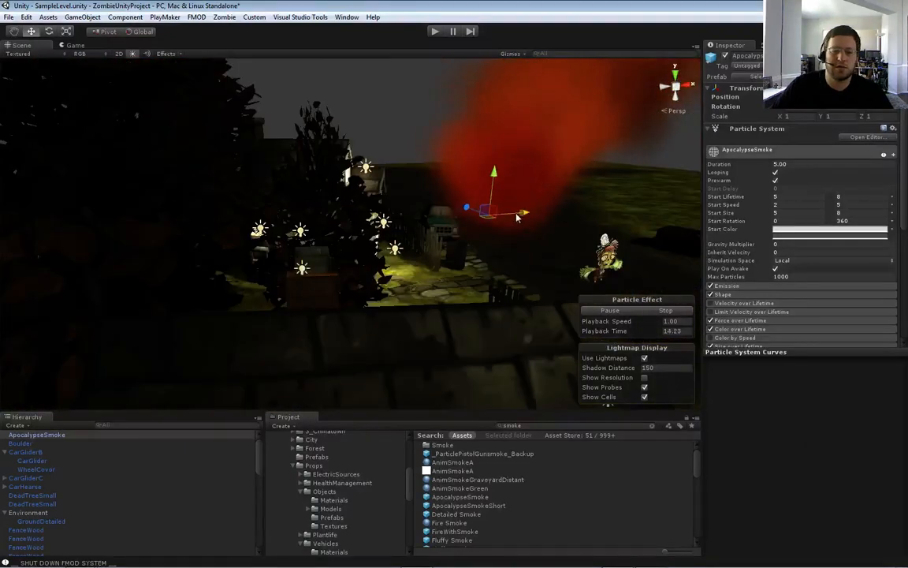
pyautogui.moveTo(517, 218); pyautogui.dragTo(345, 228)
pyautogui.moveTo(345, 252); pyautogui.dragTo(244, 209, button='right')
pyautogui.moveTo(262, 186); pyautogui.dragTo(344, 184)
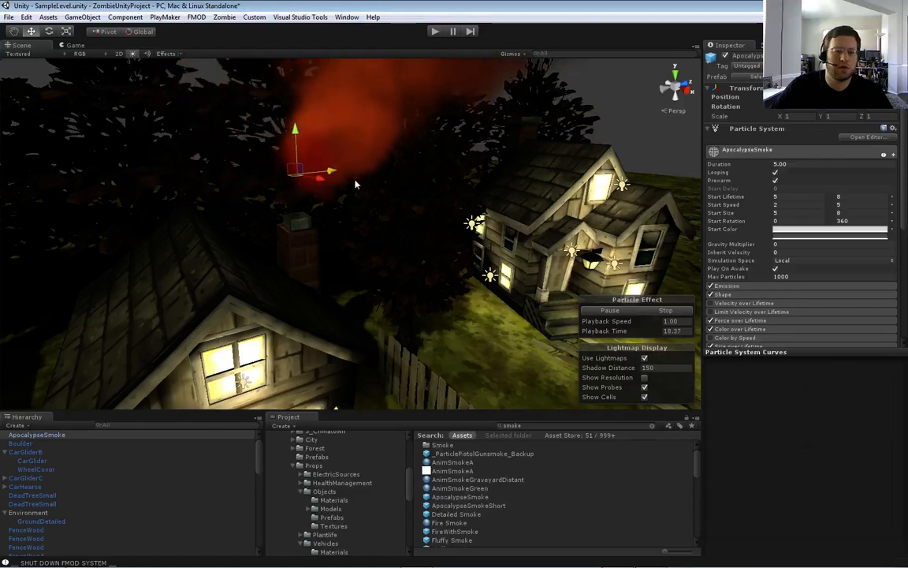
pyautogui.moveTo(303, 145); pyautogui.dragTo(327, 221)
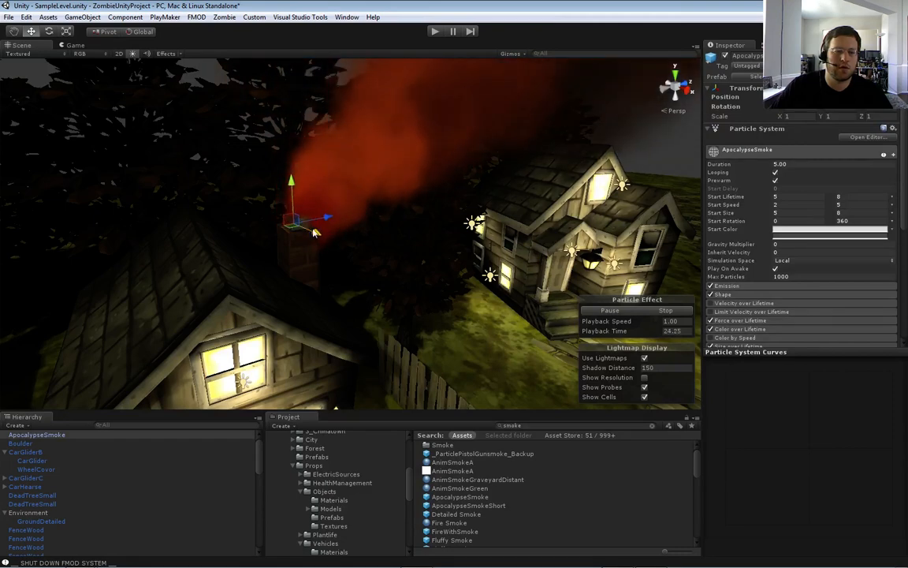
pyautogui.moveTo(293, 179); pyautogui.dragTo(292, 174)
pyautogui.moveTo(328, 207); pyautogui.dragTo(314, 208)
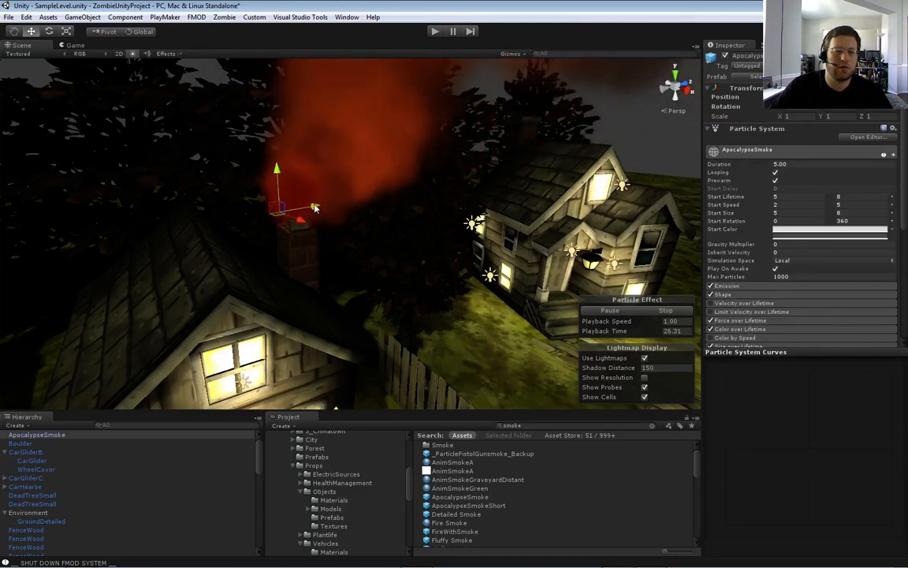
# Examine the chimney smoke from the street and up close, and expand ApocalypseSmoke's Color over Lifetime settings
pyautogui.press('s')
pyautogui.moveTo(335, 213); pyautogui.dragTo(356, 205, button='right')
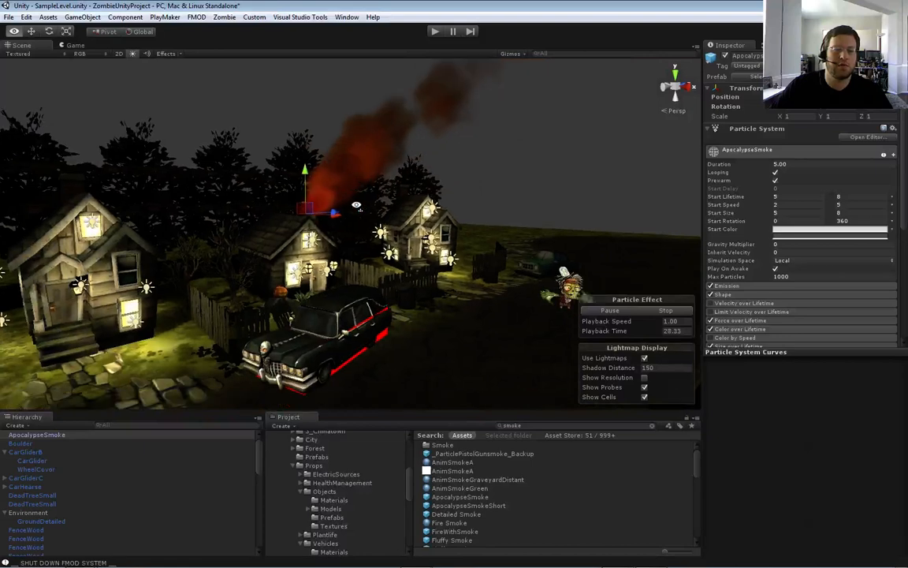
pyautogui.click(364, 322)
pyautogui.moveTo(368, 301); pyautogui.dragTo(367, 293, button='right')
pyautogui.press('w')
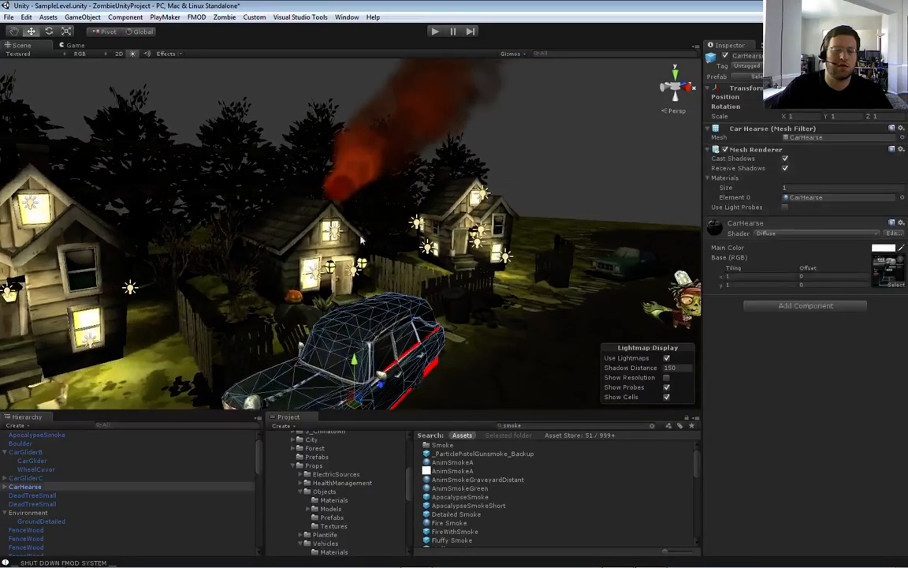
pyautogui.click(373, 158)
pyautogui.moveTo(380, 161); pyautogui.dragTo(403, 232, button='right')
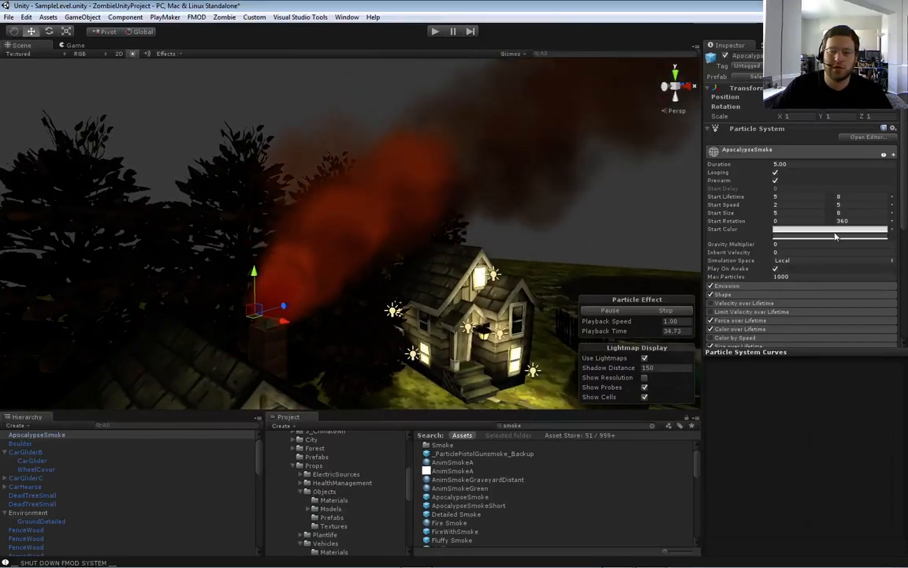
pyautogui.scroll(-5, 776, 236)
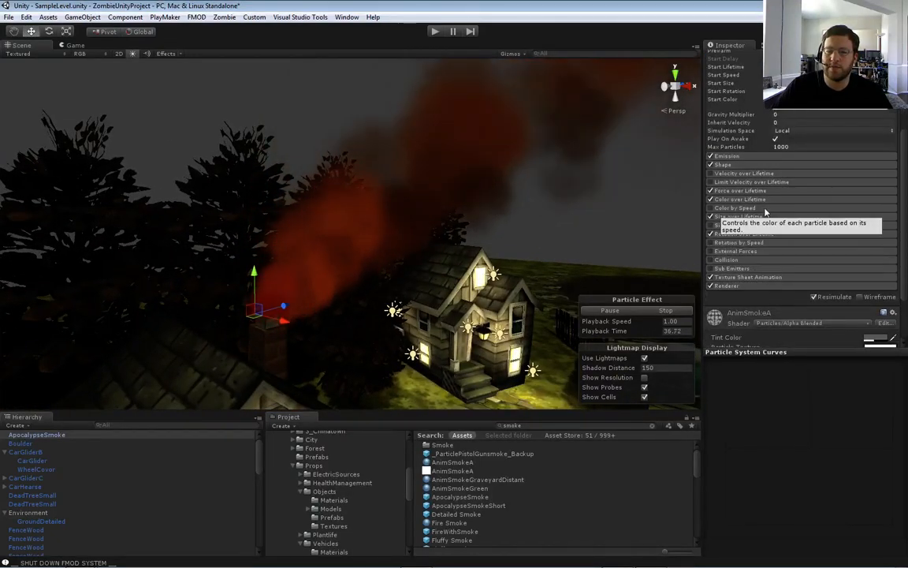
pyautogui.click(757, 199)
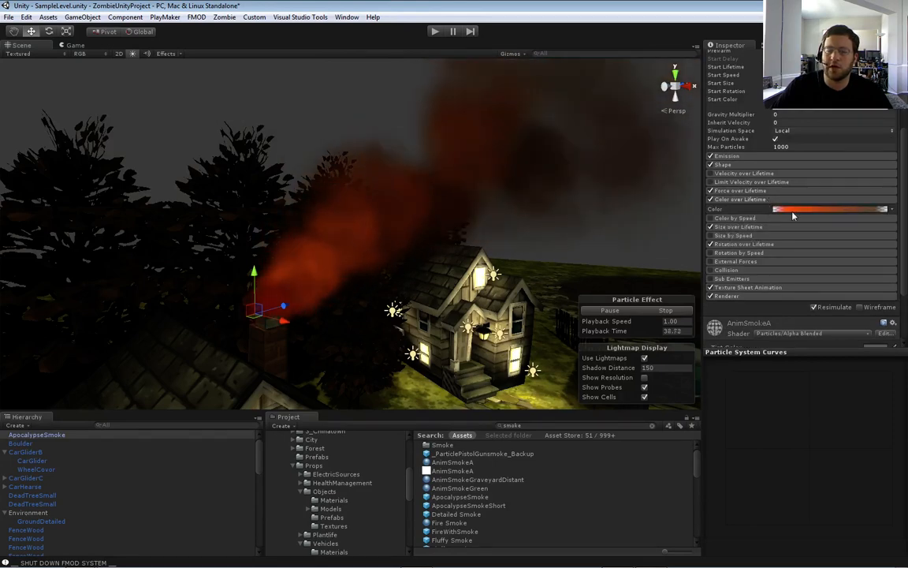
pyautogui.moveTo(526, 242); pyautogui.dragTo(548, 234, button='right')
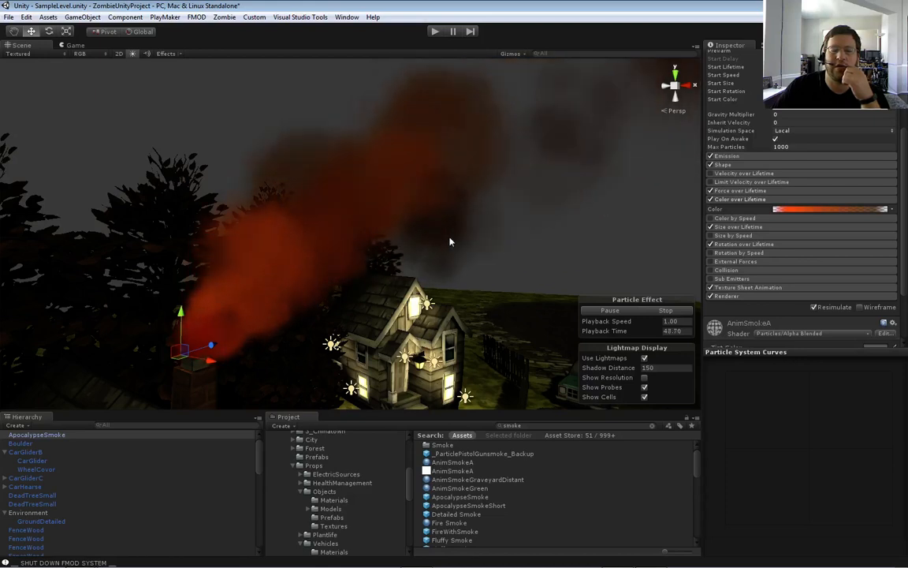
# Set the first color key of ApocalypseSmoke's Color over Lifetime gradient to blue, RGB 5, 7, 240
pyautogui.click(793, 211)
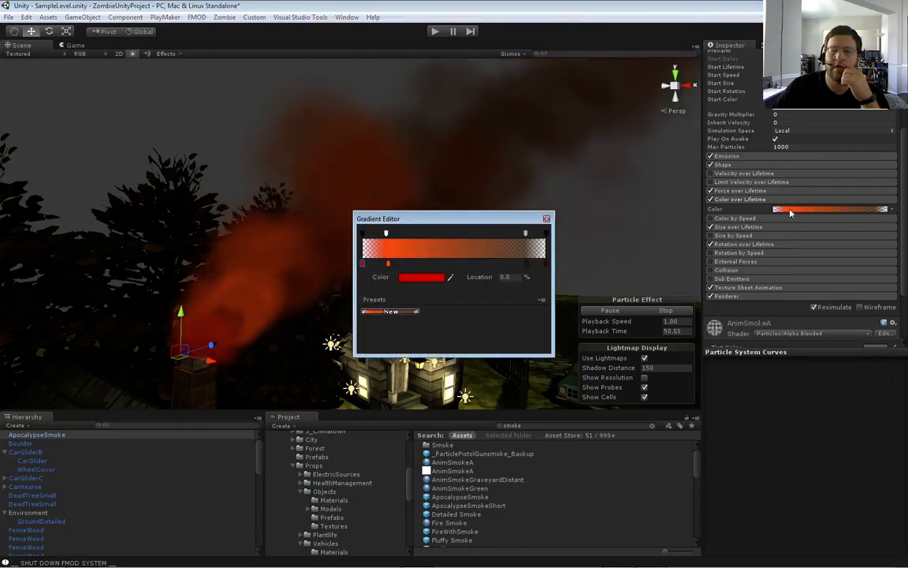
pyautogui.moveTo(359, 213); pyautogui.dragTo(436, 258)
pyautogui.moveTo(509, 275); pyautogui.dragTo(541, 314)
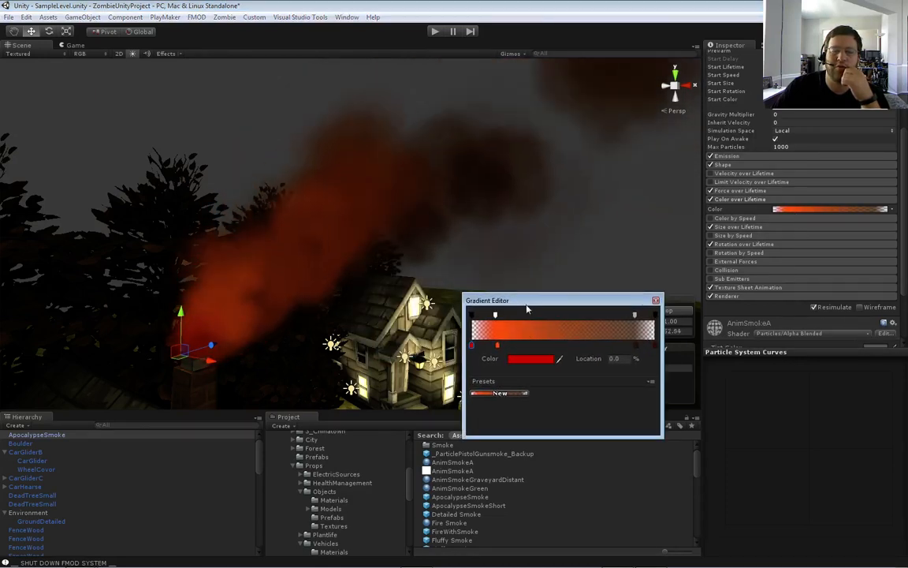
pyautogui.click(524, 359)
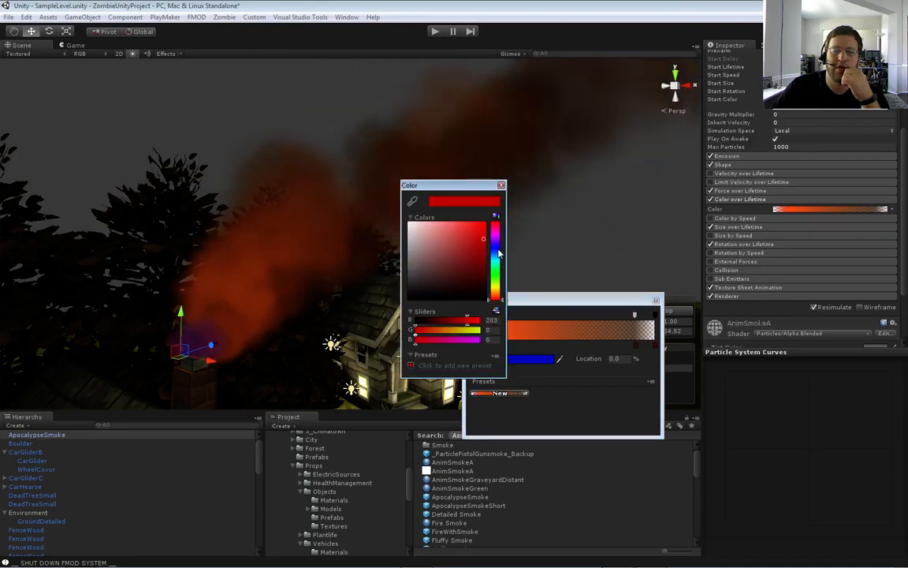
pyautogui.moveTo(445, 267); pyautogui.dragTo(482, 229)
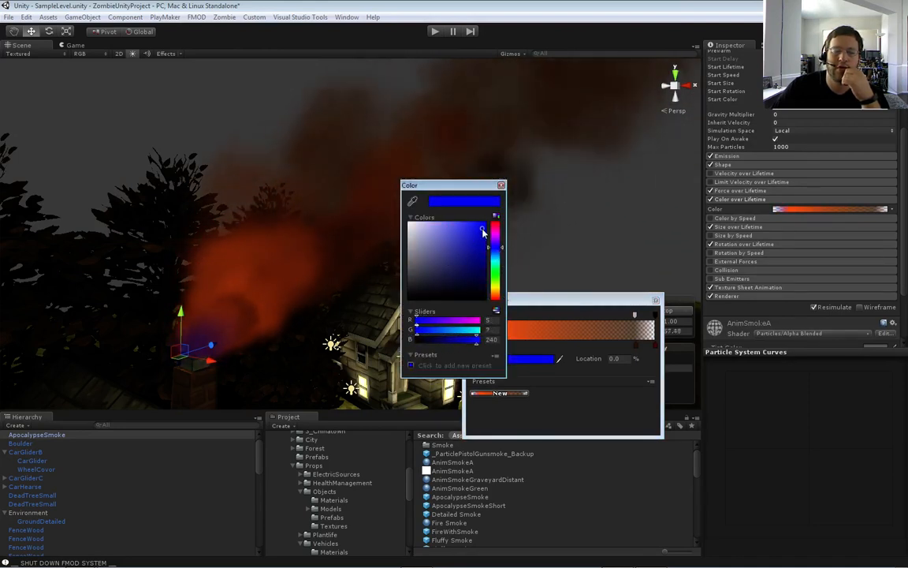
pyautogui.click(501, 185)
# Set the gradient's color key at 14.1% to green, RGB 42, 238, 16, and view the smoke over the chimney
pyautogui.click(498, 346)
pyautogui.click(523, 359)
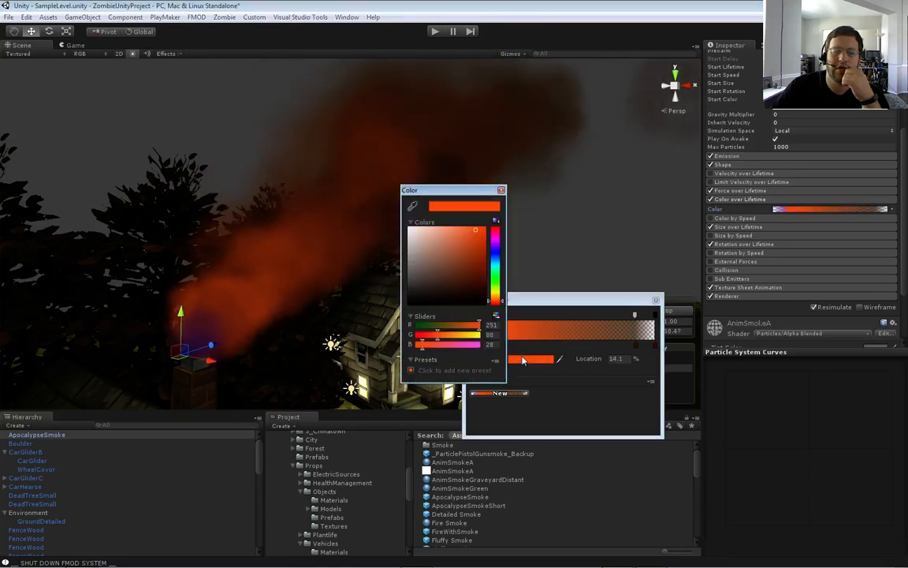
pyautogui.click(496, 281)
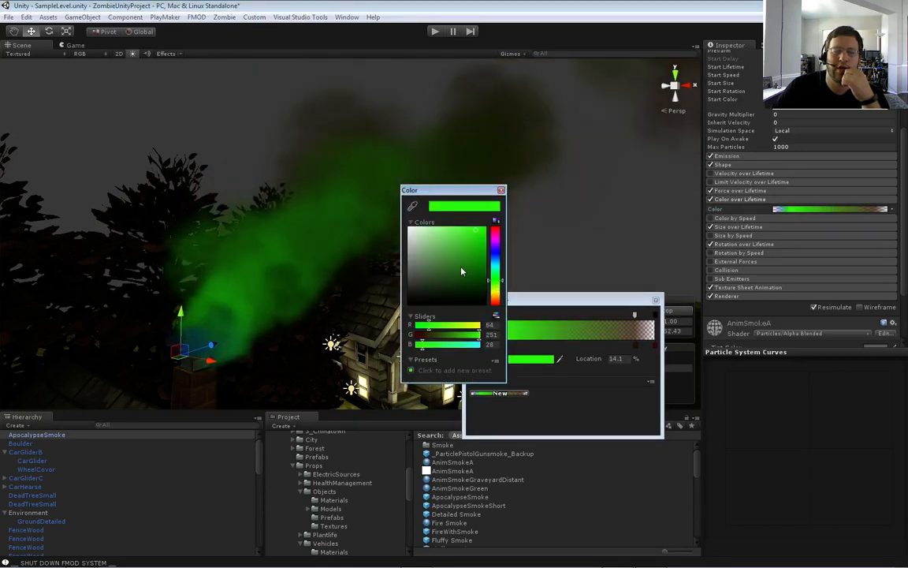
pyautogui.moveTo(462, 269); pyautogui.dragTo(474, 239)
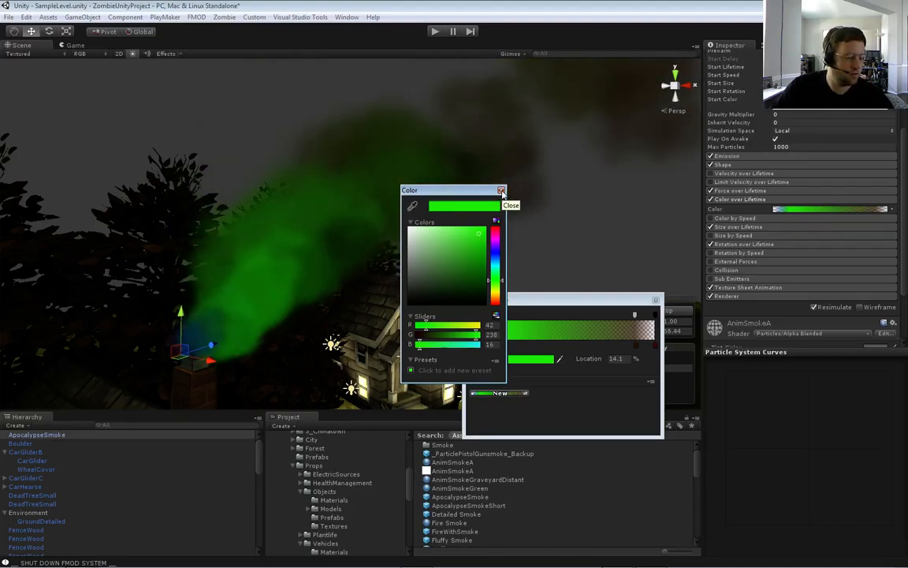
pyautogui.click(502, 192)
pyautogui.keyDown('alt'); pyautogui.moveTo(483, 194); pyautogui.dragTo(409, 240); pyautogui.keyUp('alt')
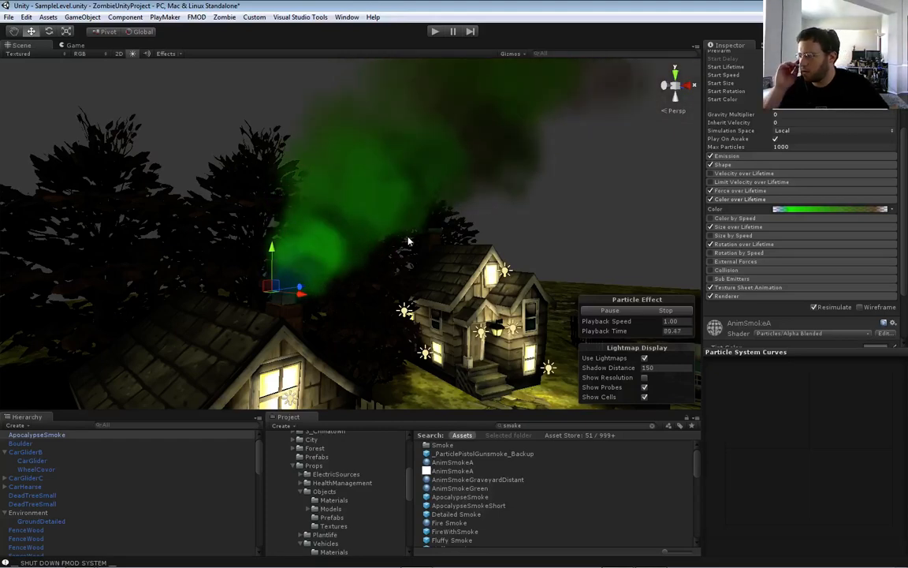
pyautogui.keyDown('alt'); pyautogui.moveTo(400, 227); pyautogui.dragTo(424, 276); pyautogui.keyUp('alt')
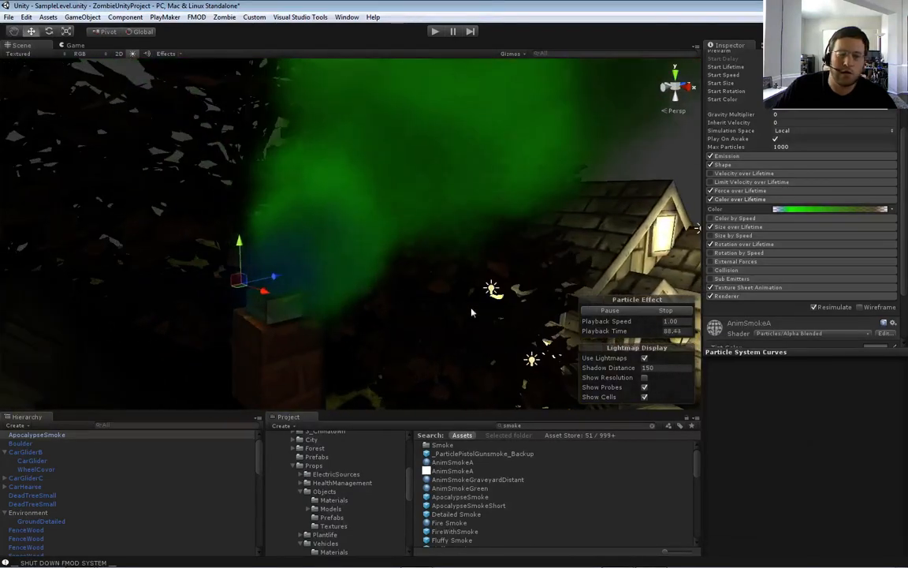
# Change the first color key of the smoke's Color over Lifetime gradient to black, RGB 0, 0, 0
pyautogui.click(803, 209)
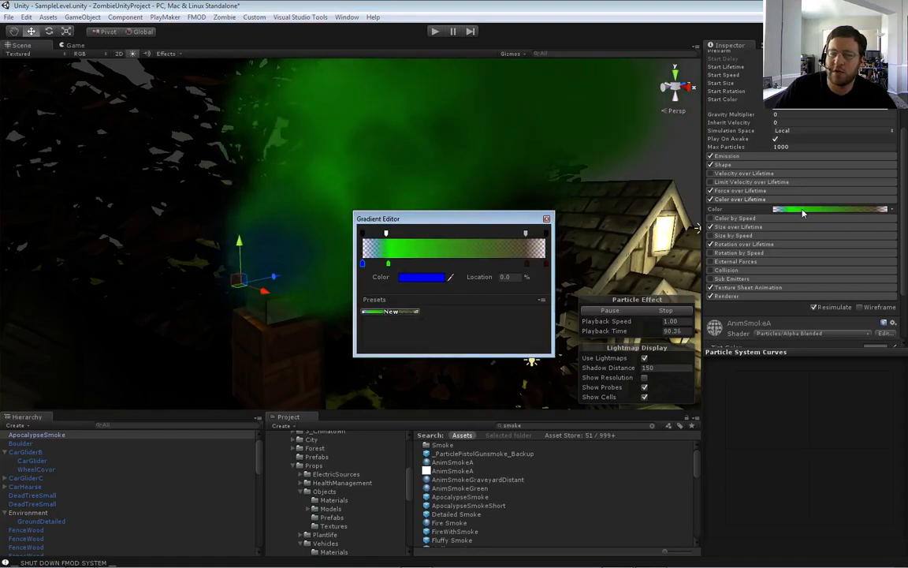
pyautogui.moveTo(451, 221); pyautogui.dragTo(581, 288)
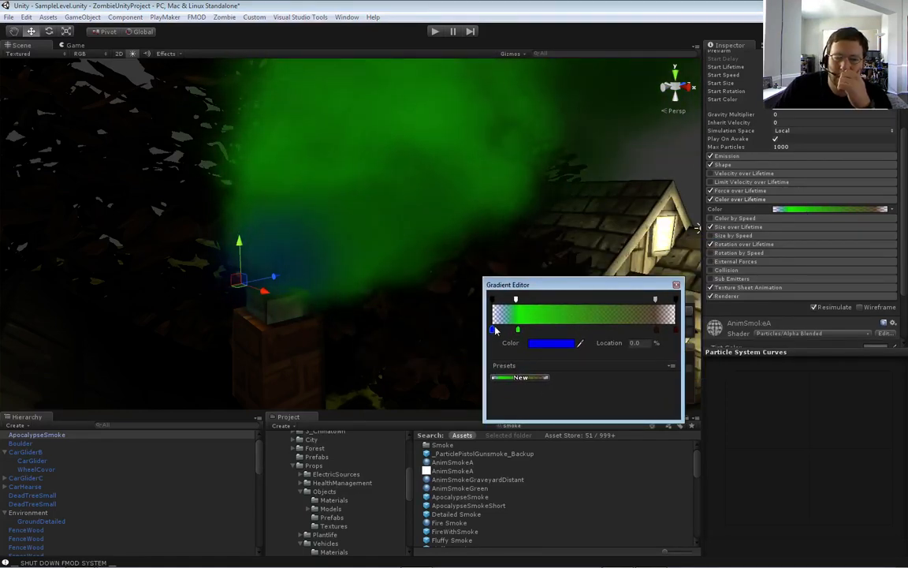
pyautogui.click(540, 346)
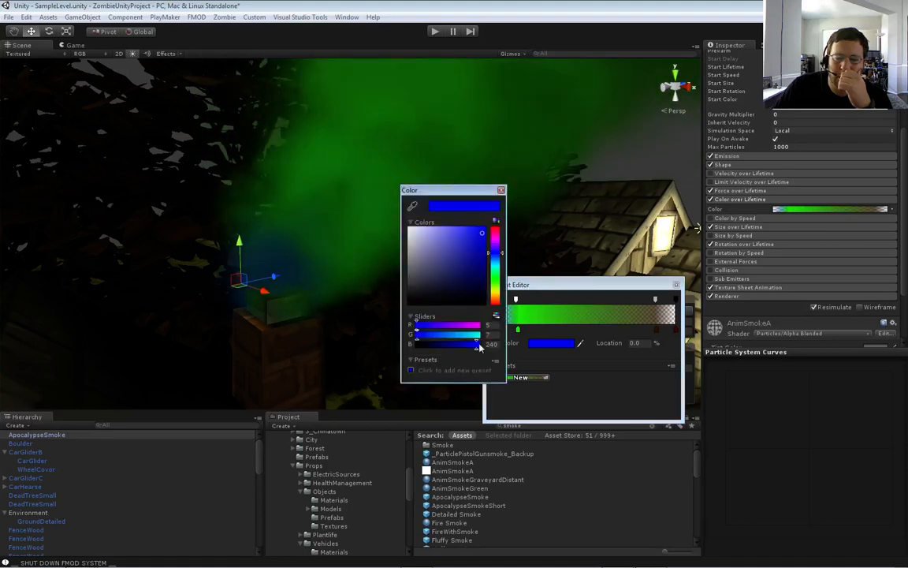
pyautogui.click(410, 302)
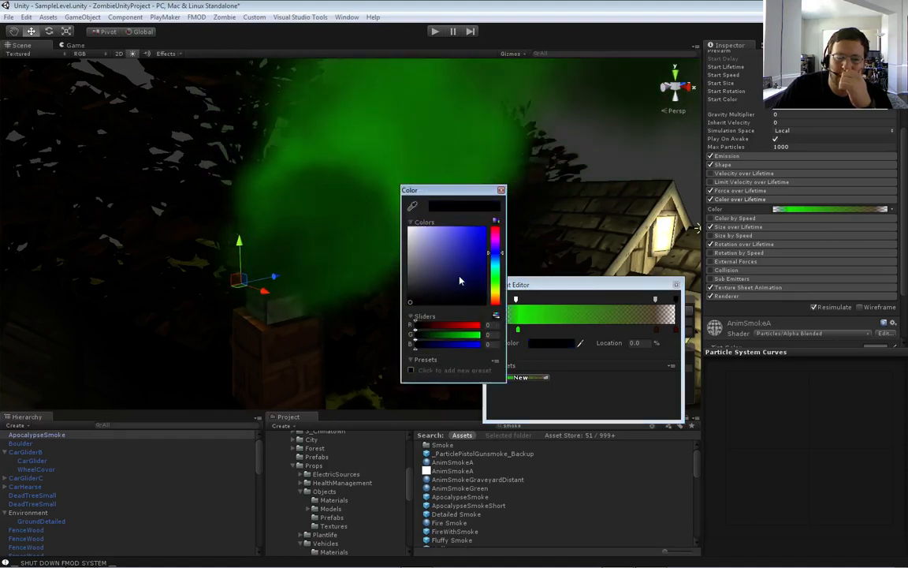
pyautogui.click(500, 190)
# Change the gradient's color key at 14.1% to dark gray, RGB 45, 49, 44, and close the gradient editor
pyautogui.click(518, 329)
pyautogui.click(551, 342)
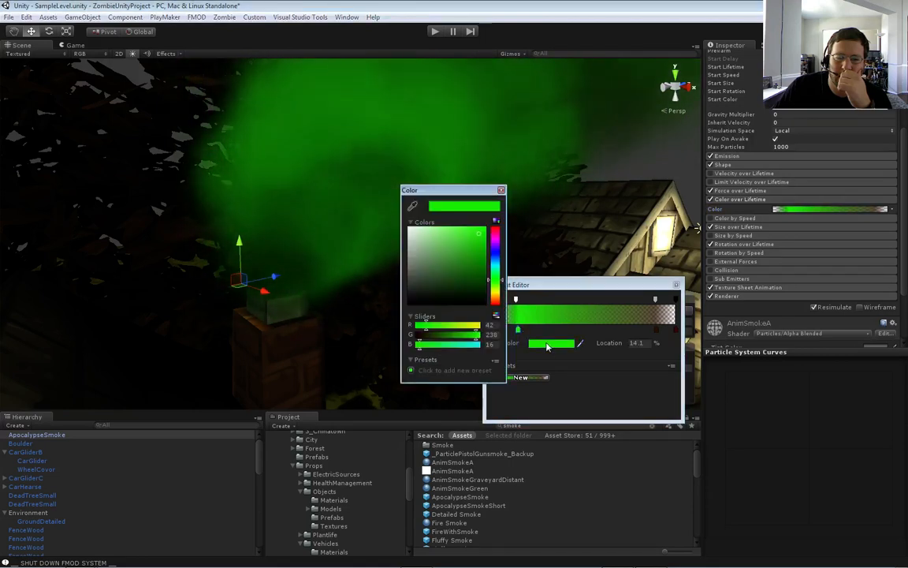
pyautogui.click(421, 299)
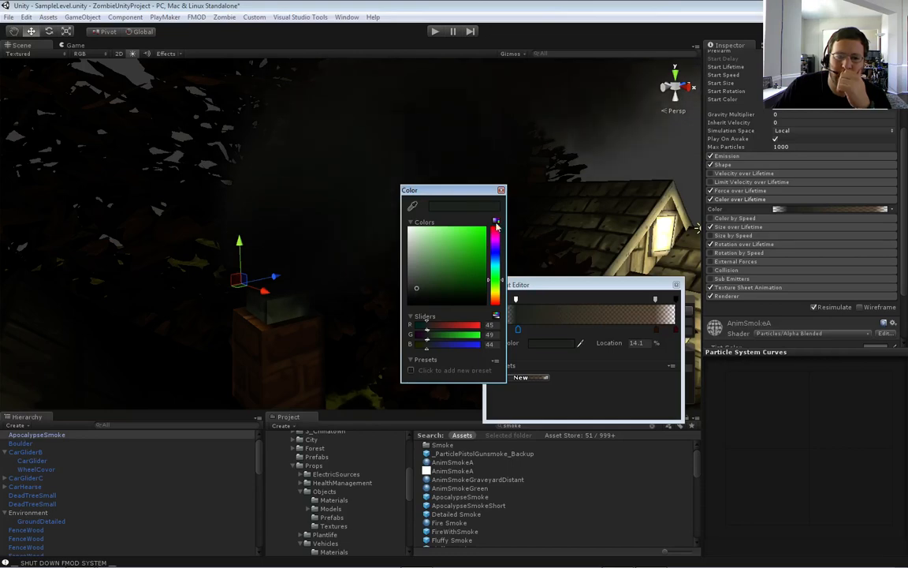
pyautogui.click(500, 190)
pyautogui.click(677, 285)
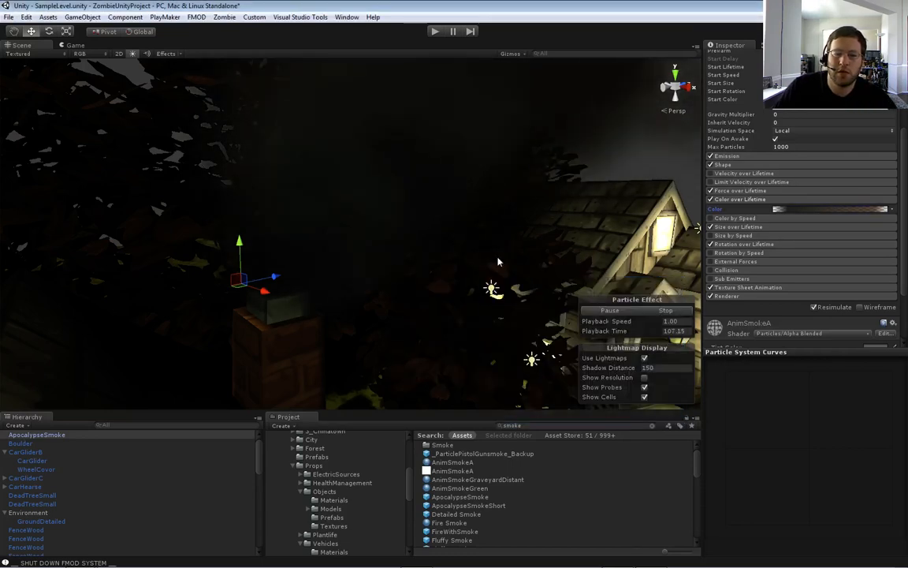
# View the recolored plume from farther away and reopen the smoke's Color over Lifetime gradient for editing
pyautogui.press('s')
pyautogui.moveTo(498, 264); pyautogui.dragTo(547, 208, button='right')
pyautogui.press('w')
pyautogui.press('s')
pyautogui.click(831, 211)
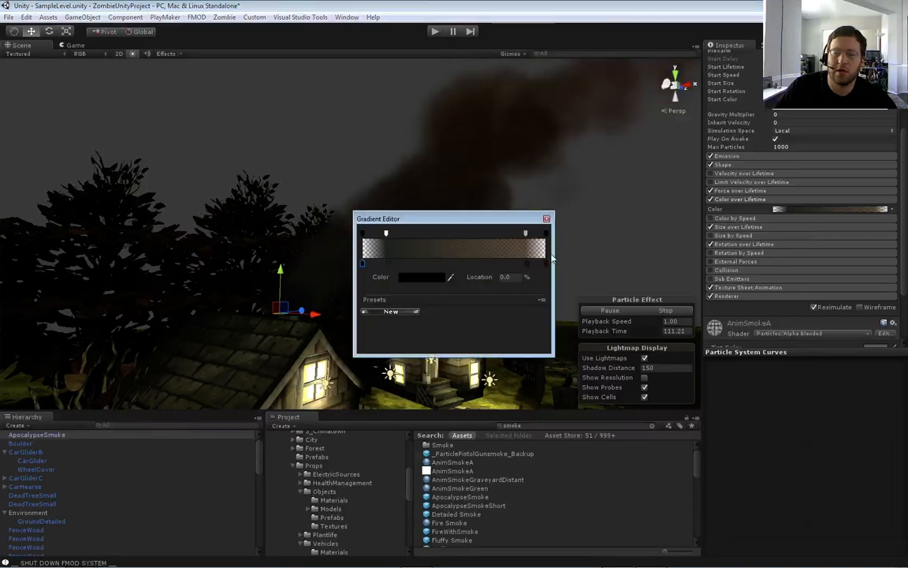
# Change the gradient's colour key at 89.4% to dark grey, RGB 39, 39, 39, in the smoke's Color over Lifetime
pyautogui.moveTo(467, 221); pyautogui.dragTo(607, 242)
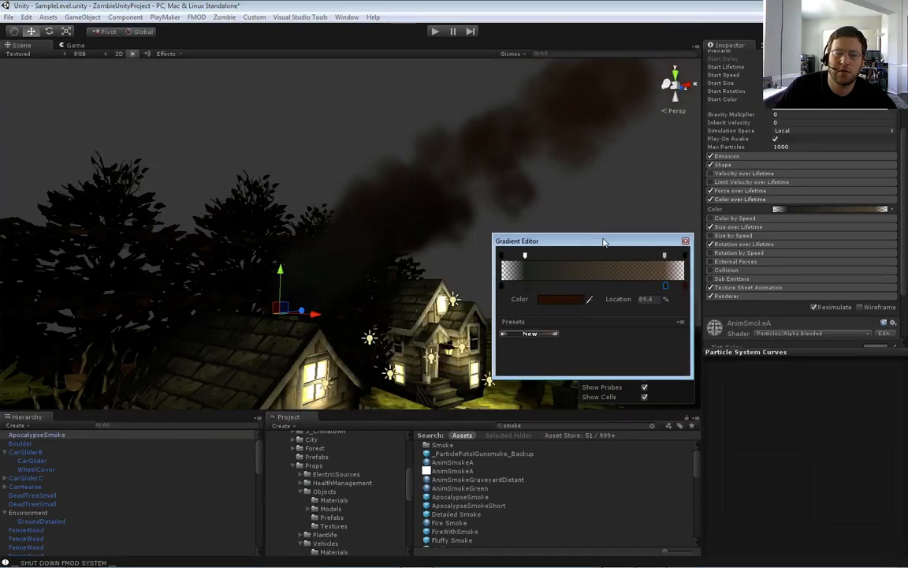
pyautogui.click(558, 299)
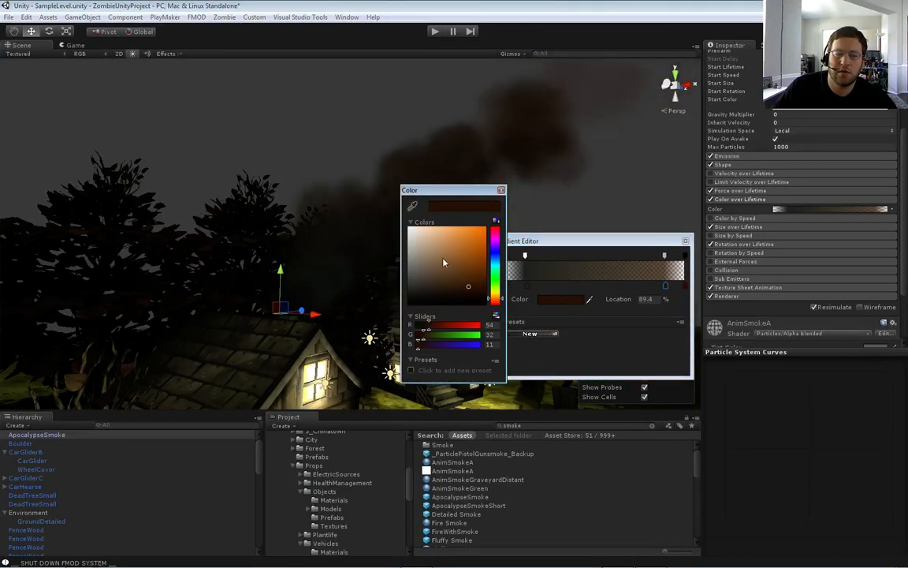
pyautogui.click(423, 261)
pyautogui.moveTo(423, 261); pyautogui.dragTo(412, 292)
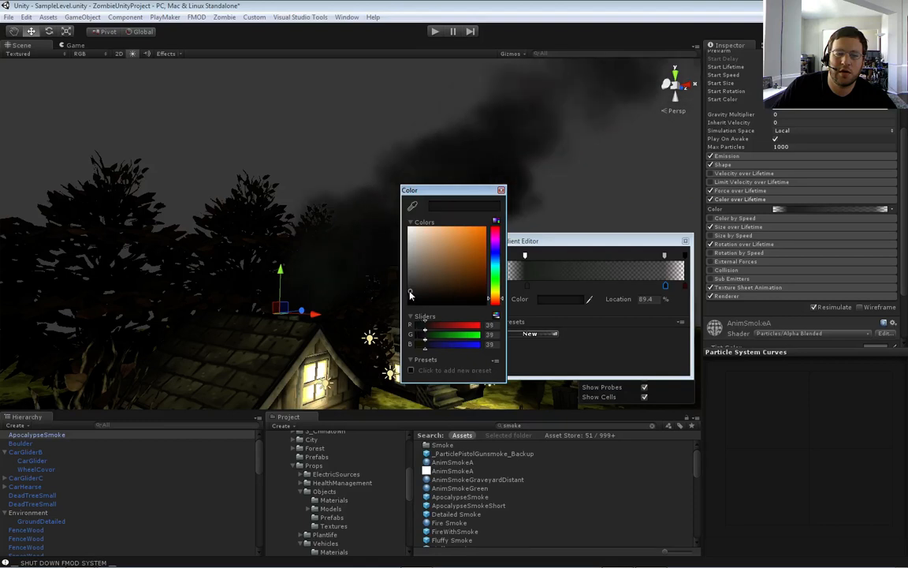
pyautogui.click(501, 192)
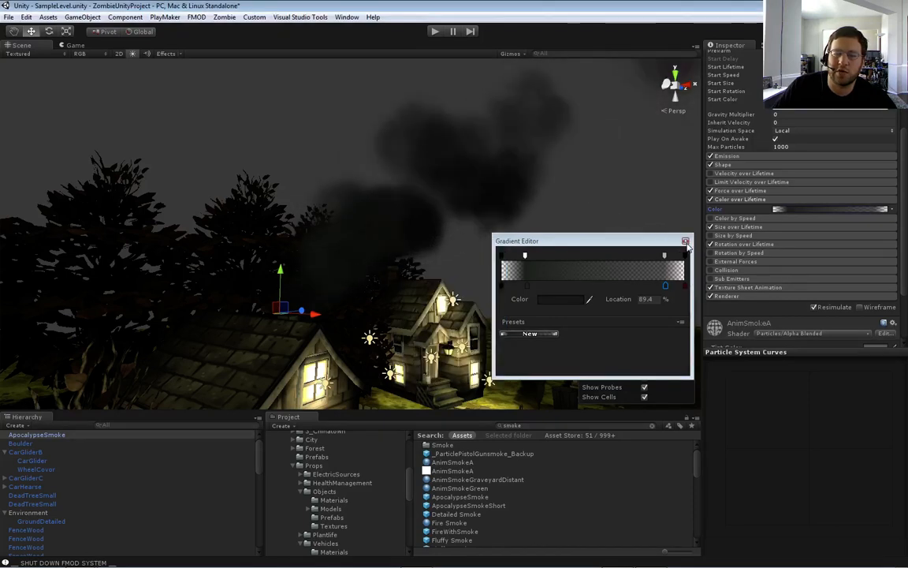
# Set the gradient's end colour key at 100% to black and close the Gradient Editor
pyautogui.click(685, 285)
pyautogui.click(554, 300)
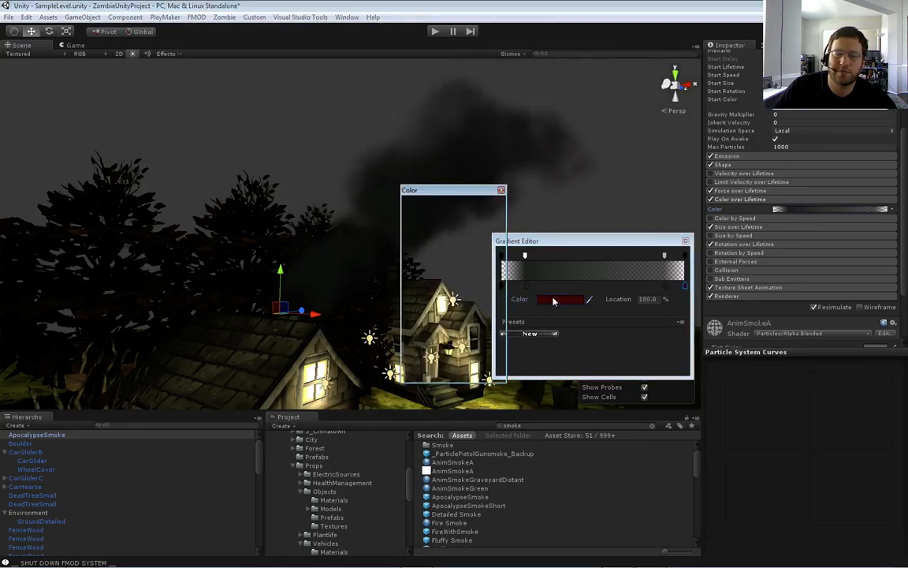
pyautogui.click(430, 256)
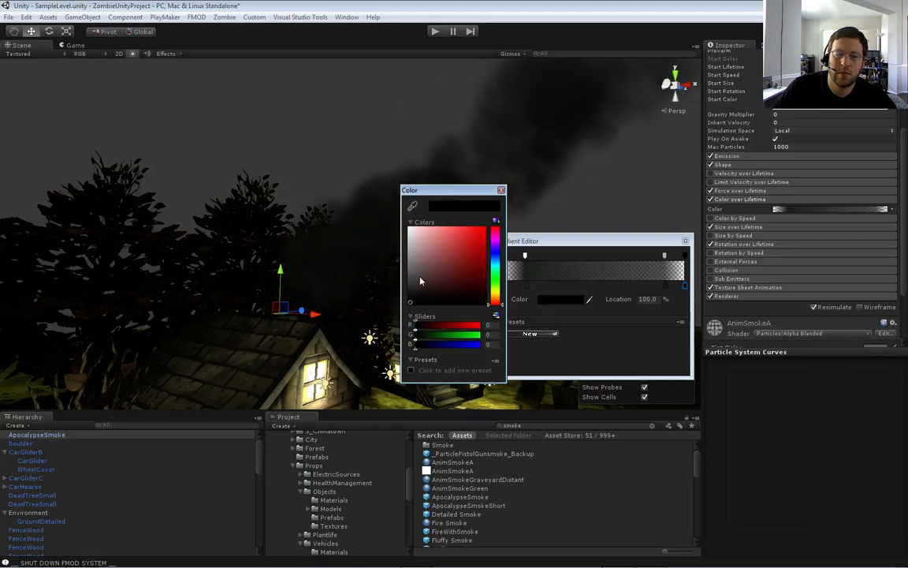
pyautogui.click(500, 190)
pyautogui.click(685, 241)
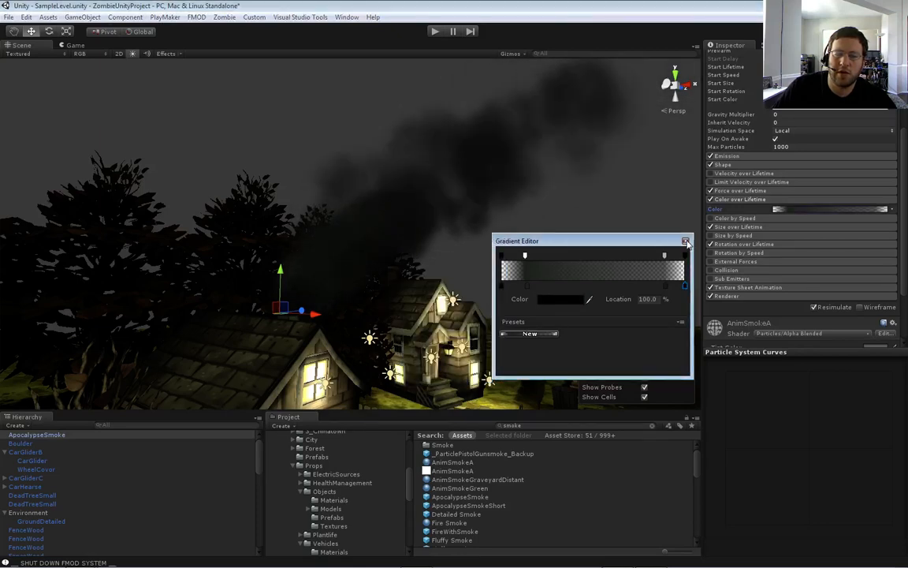
# Try a Start Lifetime range of 1 to 2 for the ApocalypseSmoke particle system
pyautogui.moveTo(544, 233); pyautogui.dragTo(533, 253, button='right')
pyautogui.press('w')
pyautogui.press('s')
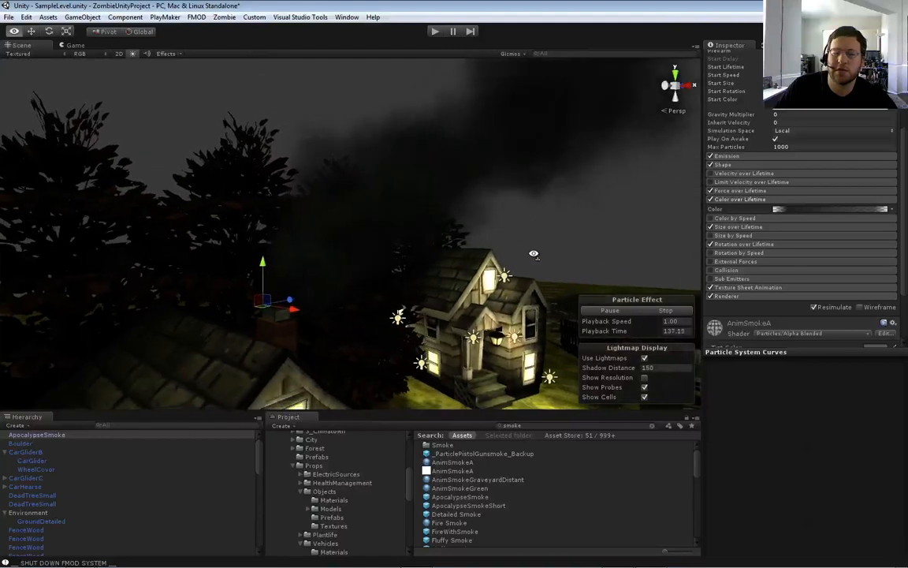
pyautogui.scroll(3, 805, 208)
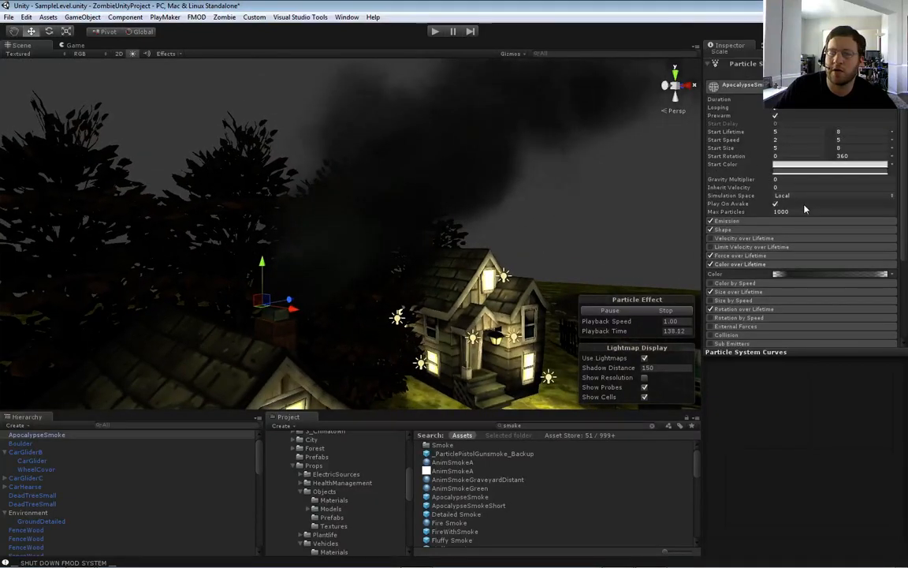
pyautogui.click(796, 133)
pyautogui.write('1')
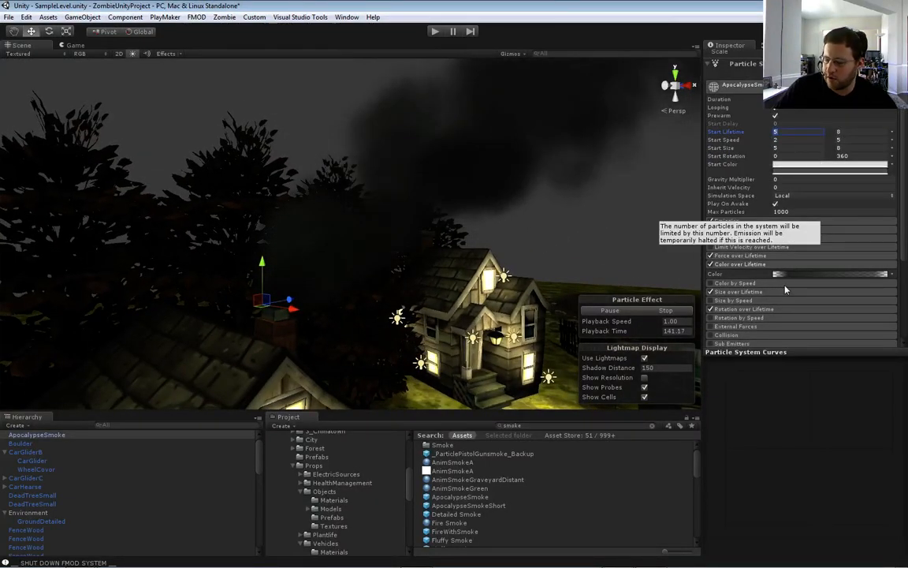
pyautogui.click(852, 132)
pyautogui.write('2')
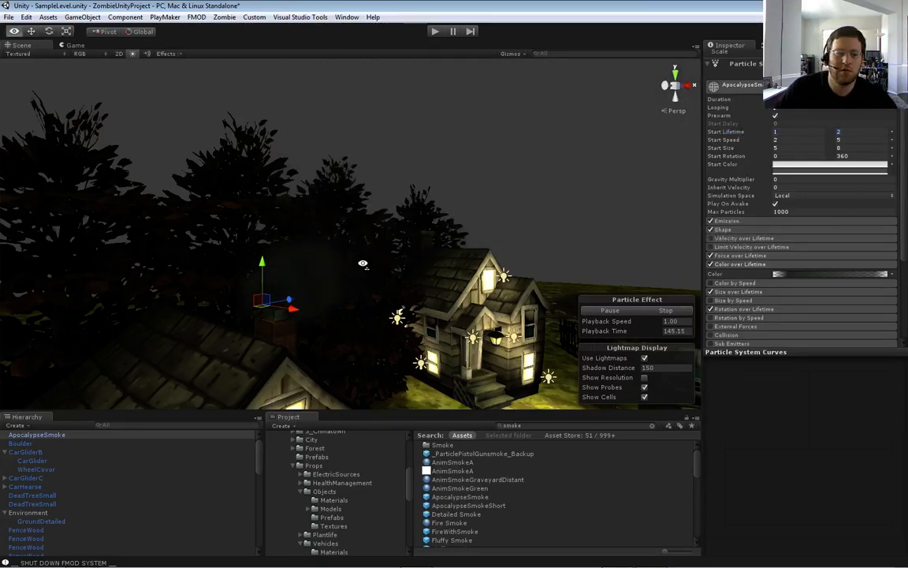
# Set the ApocalypseSmoke Start Lifetime range to 3 to 5 and inspect the smoke above the chimney
pyautogui.moveTo(363, 264)
pyautogui.keyDown('alt'); pyautogui.mouseDown()
pyautogui.moveTo(497, 255)
pyautogui.moveTo(379, 260)
pyautogui.mouseUp(); pyautogui.keyUp('alt')
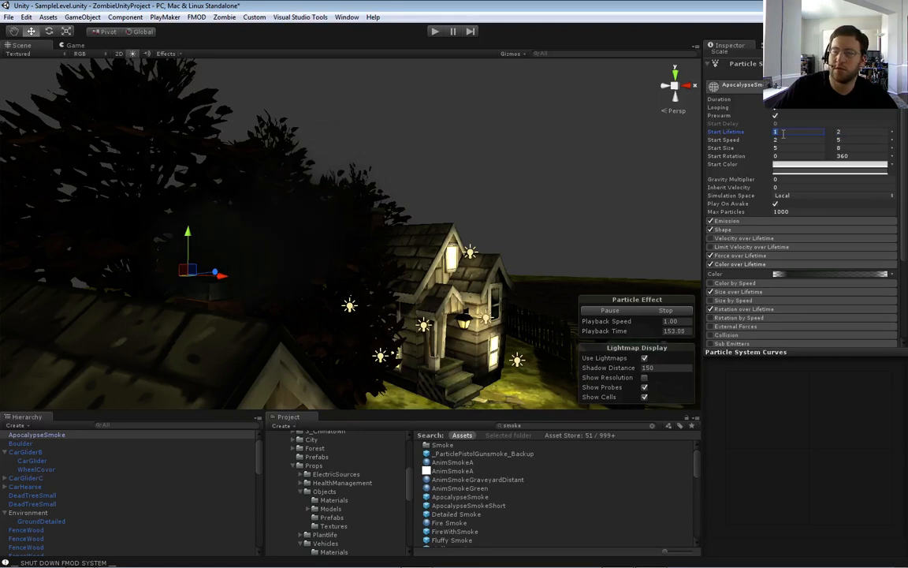
pyautogui.write('3')
pyautogui.click(853, 131)
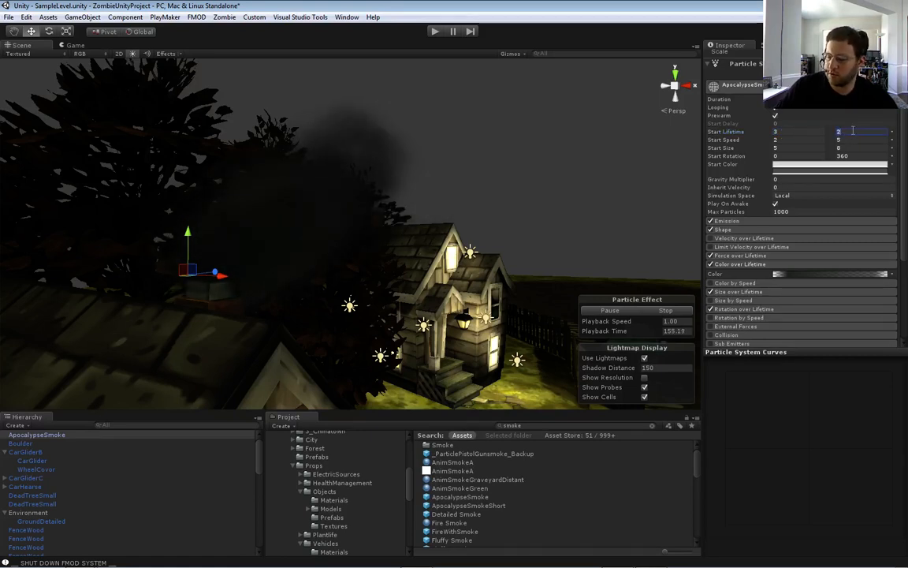
pyautogui.write('5')
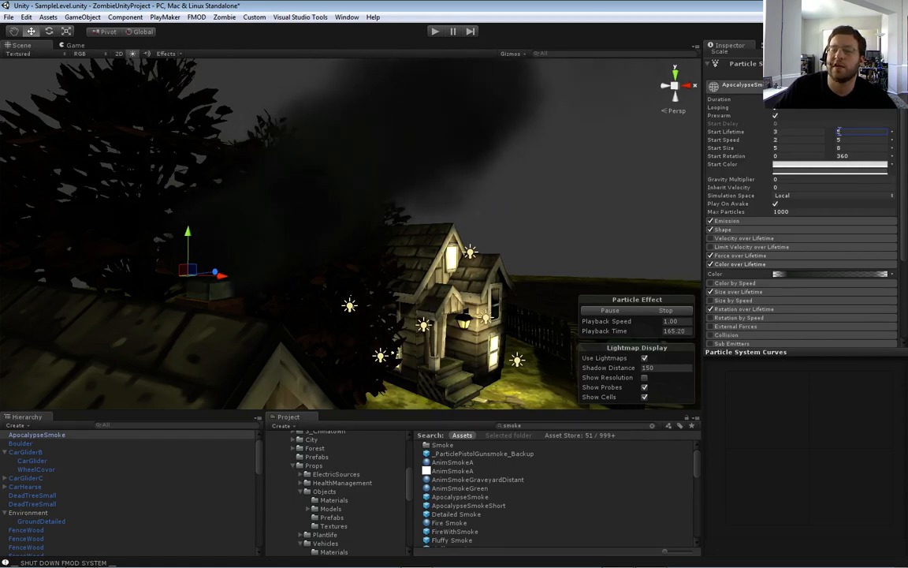
pyautogui.moveTo(476, 190); pyautogui.dragTo(468, 120, button='right')
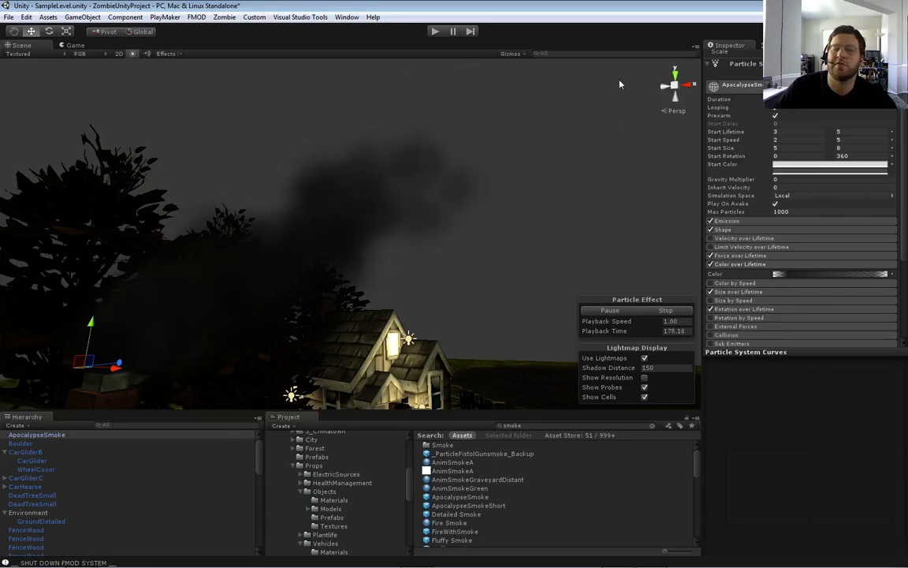
pyautogui.moveTo(315, 249); pyautogui.dragTo(338, 291, button='right')
pyautogui.press('s')
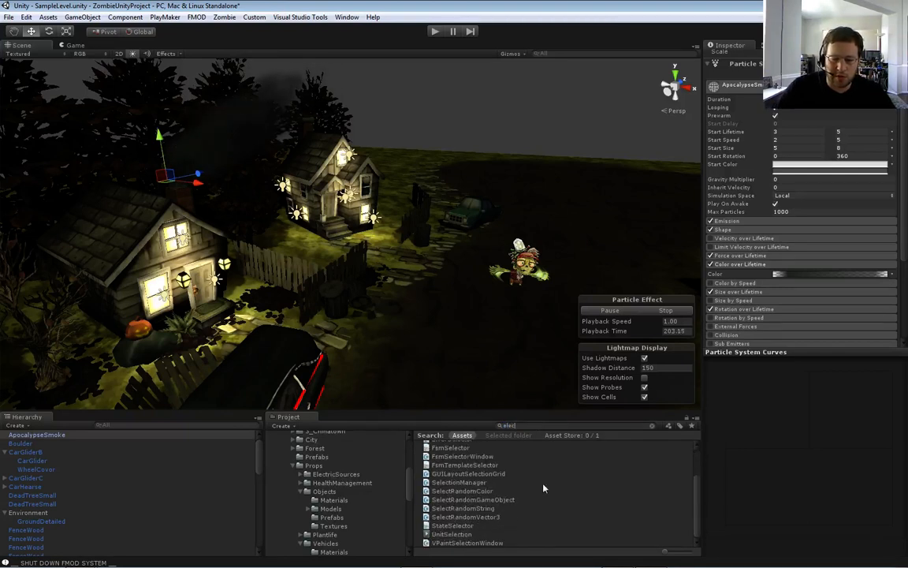
# Replace the "elec" project asset search with "powerl" to find the power line assets
pyautogui.scroll(3, 552, 473)
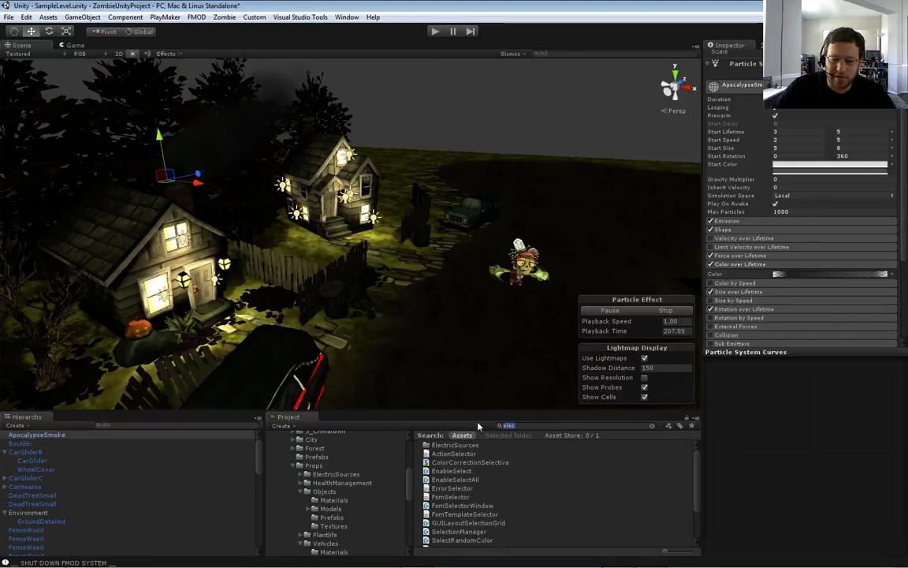
pyautogui.press('BackSpace')
pyautogui.press('BackSpace')
pyautogui.press('BackSpace')
pyautogui.press('BackSpace')
pyautogui.write('power')
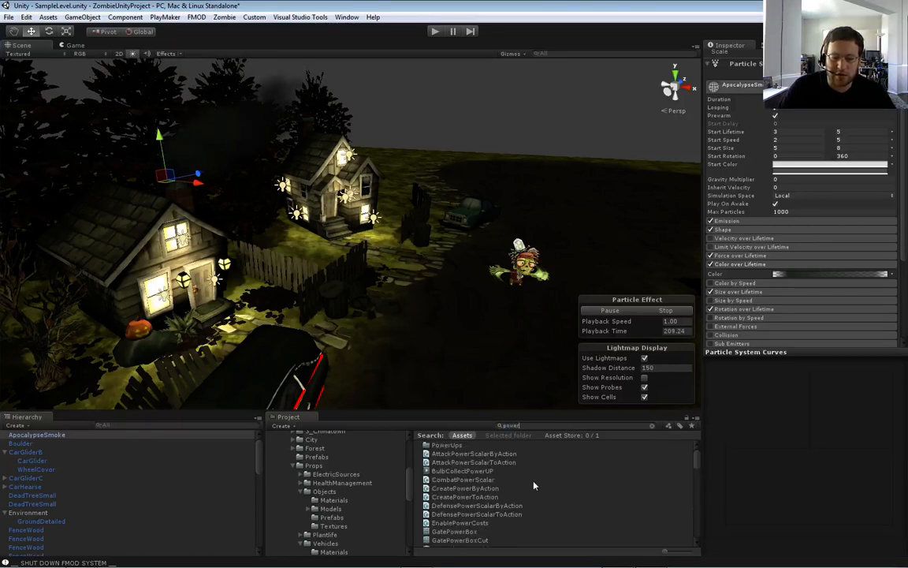
pyautogui.scroll(-5, 534, 489)
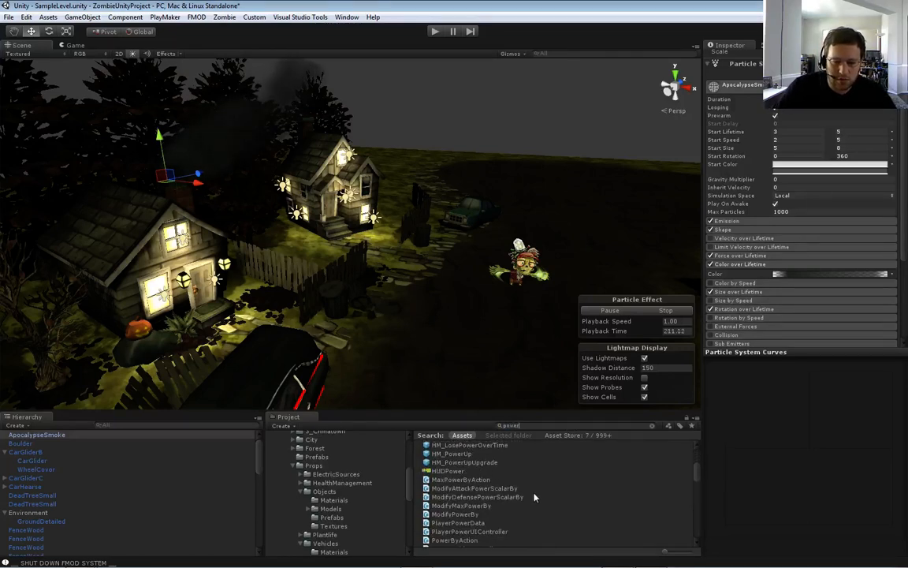
pyautogui.scroll(-5, 534, 497)
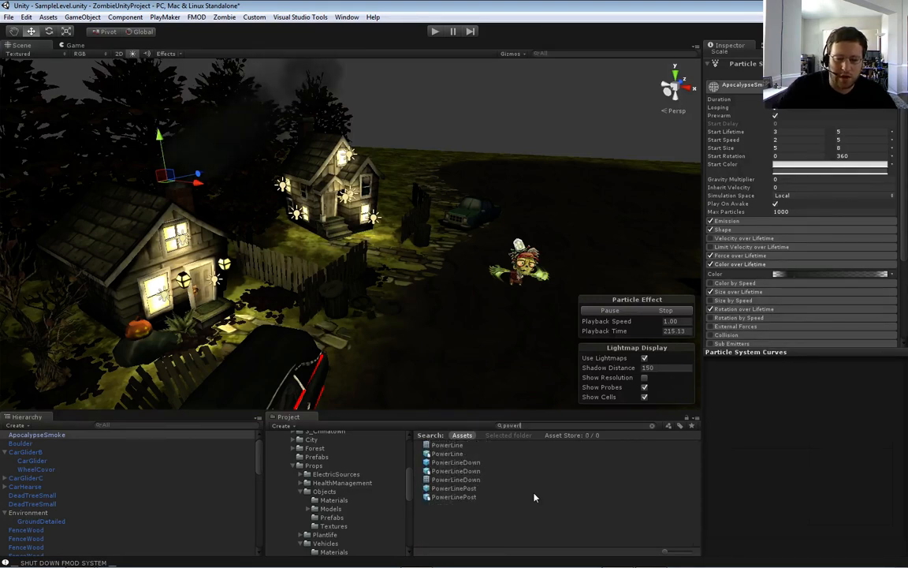
# Place the PowerLinePost prefab in the scene on the road beside the black hearse
pyautogui.press('s')
pyautogui.moveTo(454, 335)
pyautogui.mouseDown(button='right')
pyautogui.moveTo(445, 334)
pyautogui.moveTo(455, 340)
pyautogui.mouseUp(button='right')
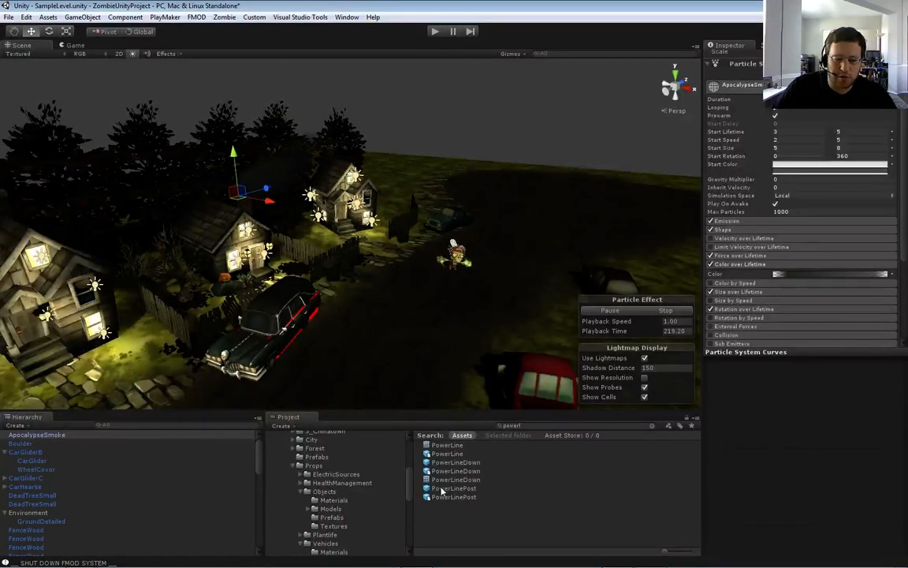
pyautogui.moveTo(442, 492); pyautogui.dragTo(372, 342)
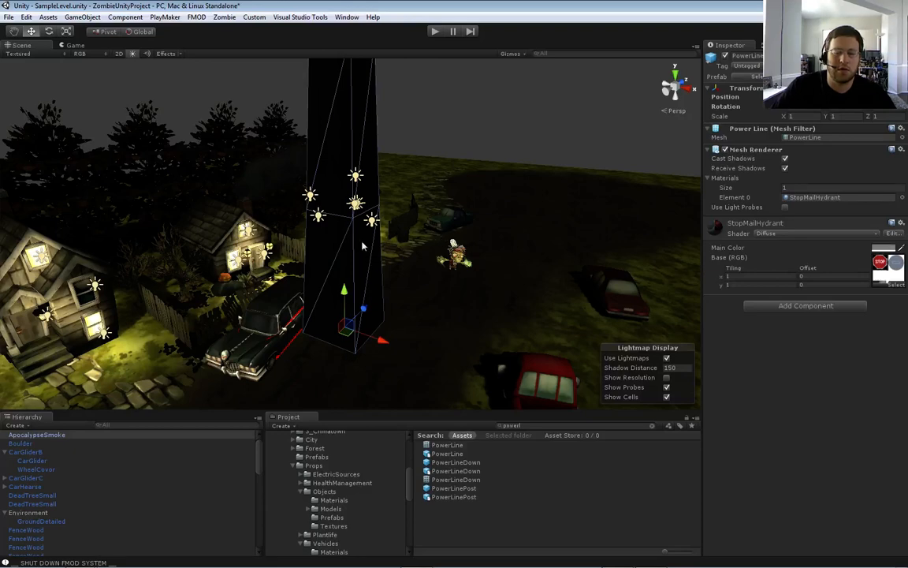
pyautogui.moveTo(445, 209); pyautogui.dragTo(445, 172, button='right')
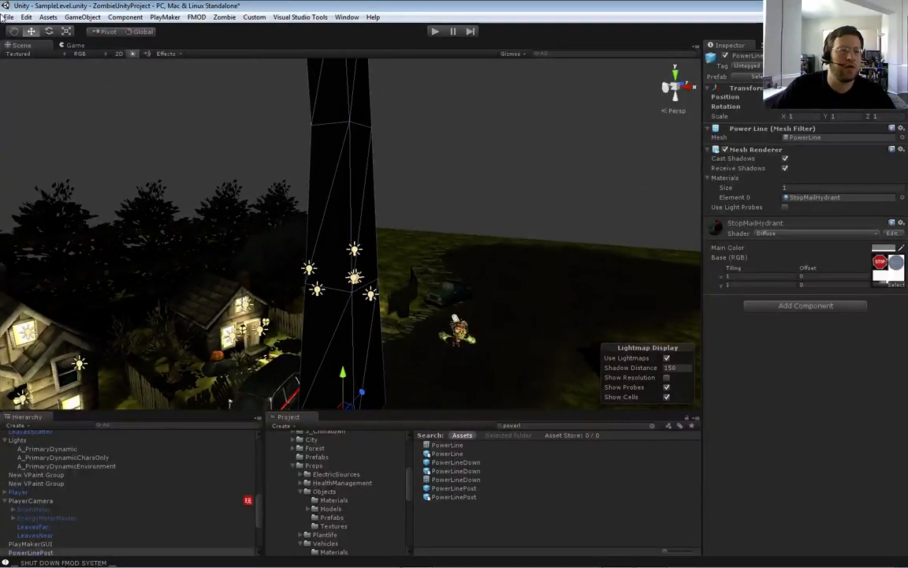
# Save the scene, repeating the save a second time
pyautogui.click(7, 17)
pyautogui.click(34, 57)
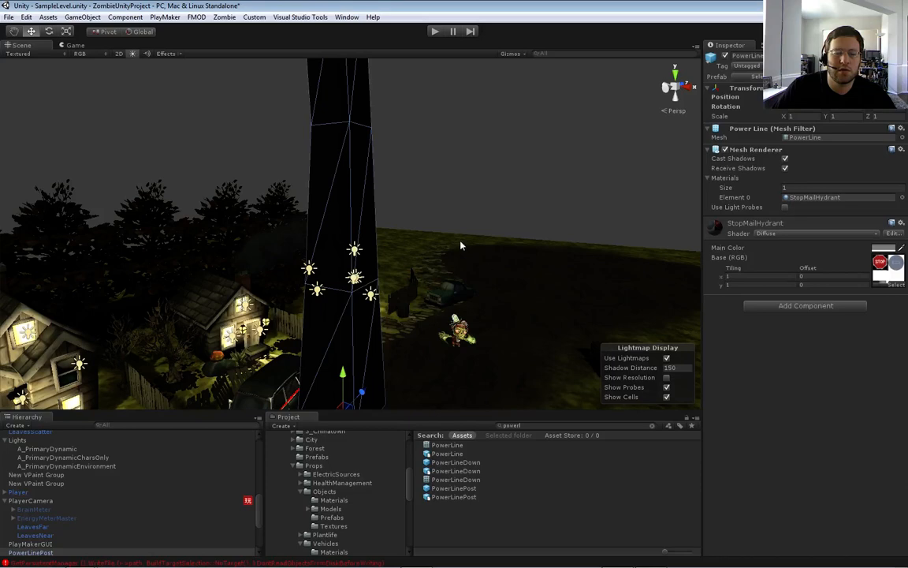
pyautogui.keyDown('alt'); pyautogui.moveTo(461, 245); pyautogui.dragTo(446, 231); pyautogui.keyUp('alt')
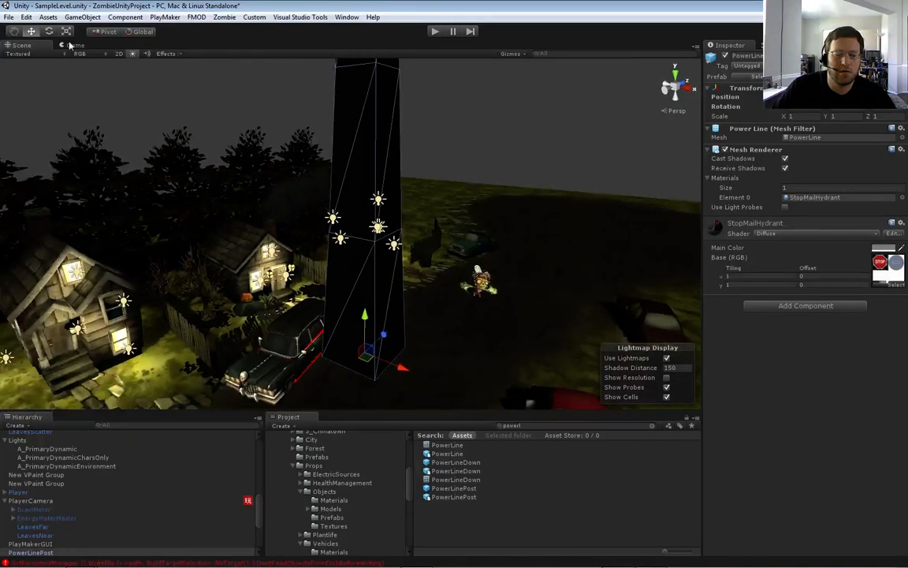
pyautogui.click(10, 19)
pyautogui.click(32, 58)
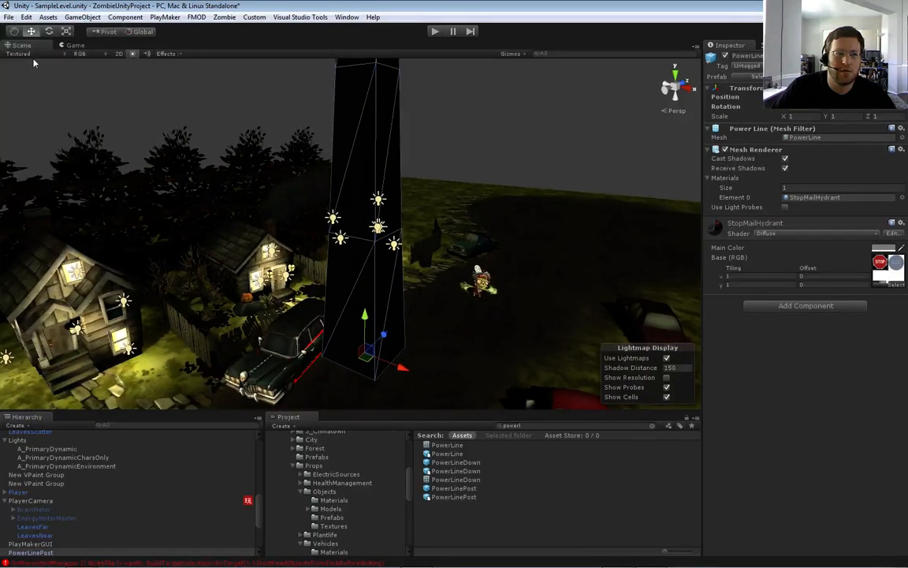
# Move the power line post across the road to the grass edge beside the red pickup truck
pyautogui.keyDown('alt'); pyautogui.moveTo(480, 130); pyautogui.dragTo(451, 151); pyautogui.keyUp('alt')
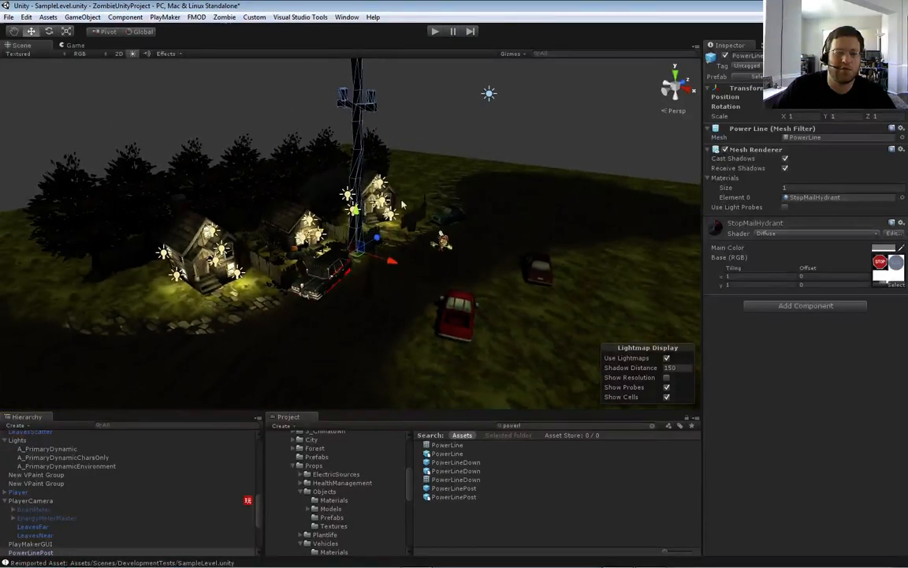
pyautogui.moveTo(402, 205); pyautogui.dragTo(556, 279)
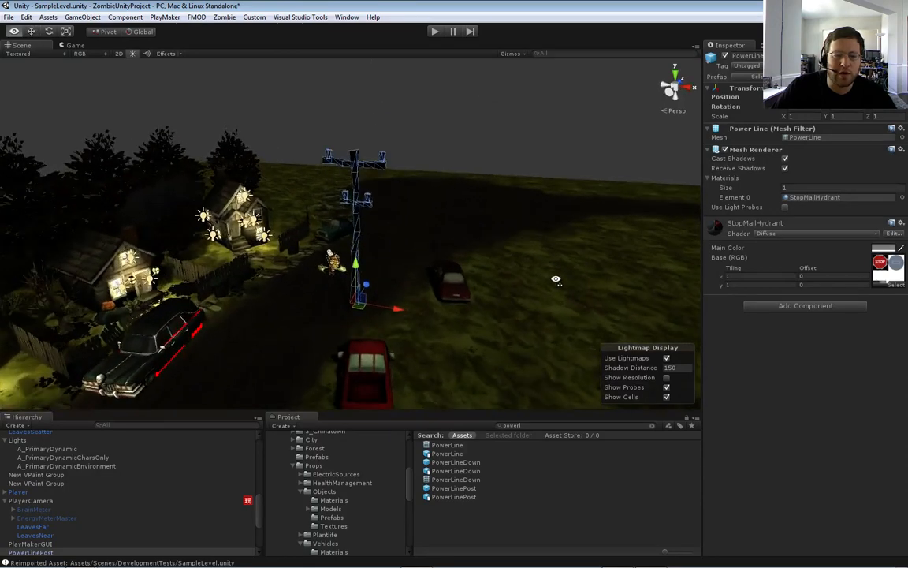
pyautogui.press('a')
pyautogui.press('q')
pyautogui.press('w')
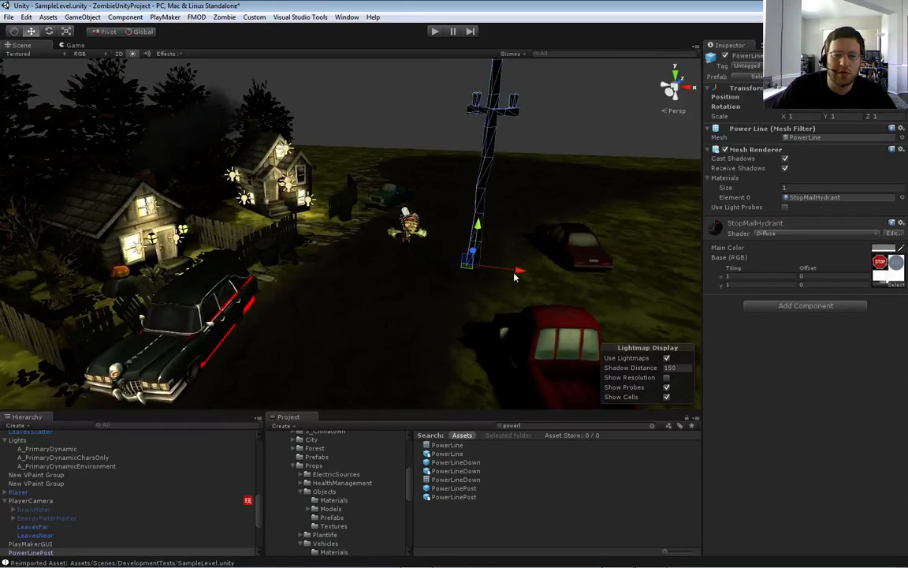
pyautogui.moveTo(467, 266); pyautogui.dragTo(533, 306)
pyautogui.press('w')
pyautogui.moveTo(459, 313); pyautogui.dragTo(630, 321, button='right')
pyautogui.press('w')
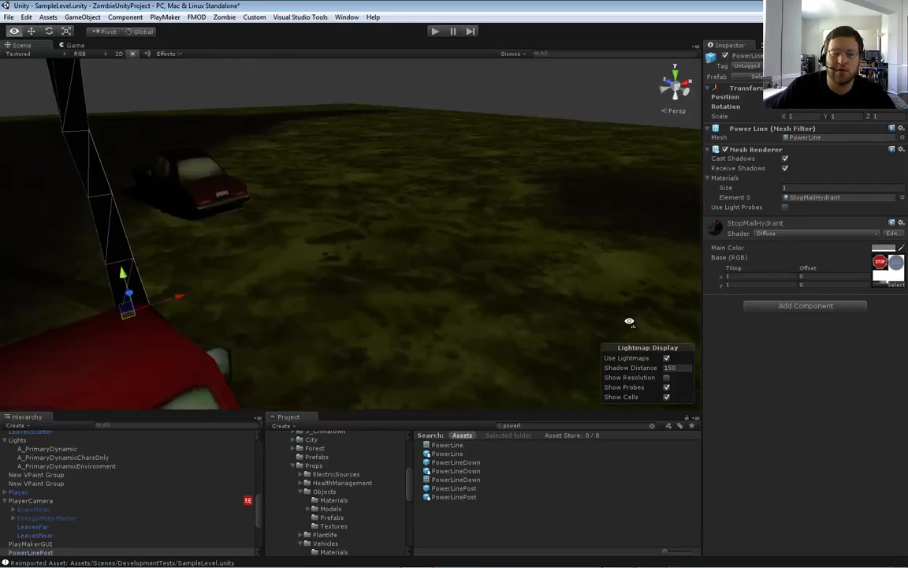
pyautogui.press('a')
pyautogui.press('s')
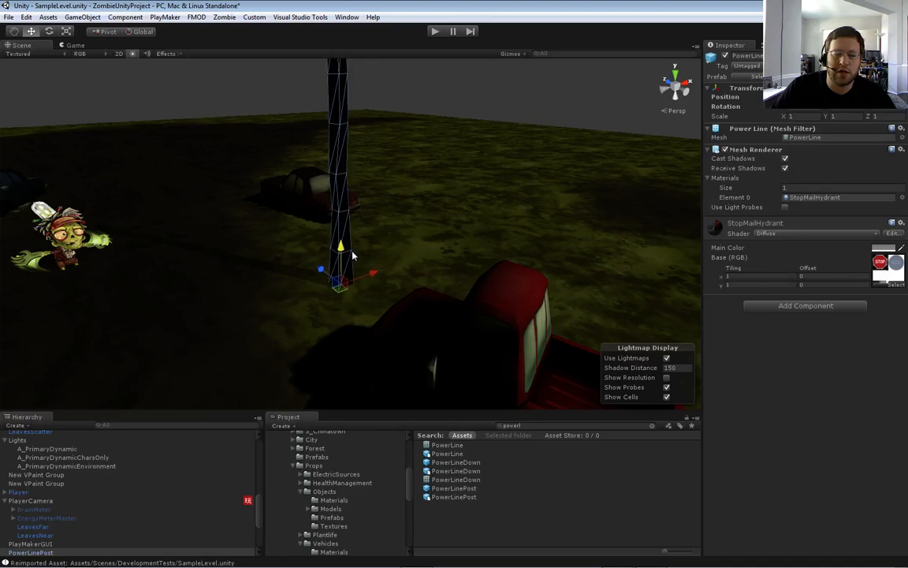
# Rotate the power line post about its vertical axis to turn its crossarms relative to the road
pyautogui.press('e')
pyautogui.moveTo(349, 314); pyautogui.dragTo(230, 320)
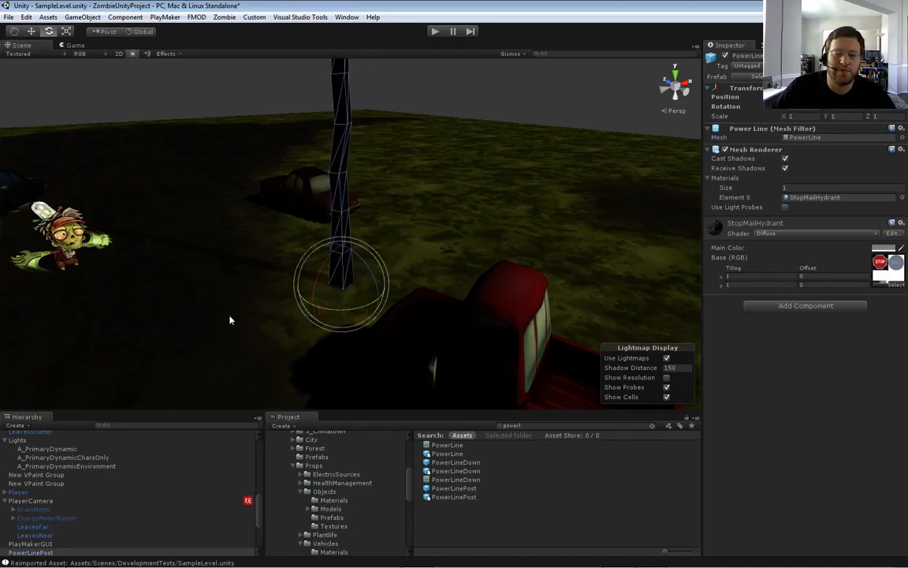
pyautogui.press('s')
pyautogui.moveTo(229, 320); pyautogui.dragTo(146, 265, button='right')
pyautogui.press('d')
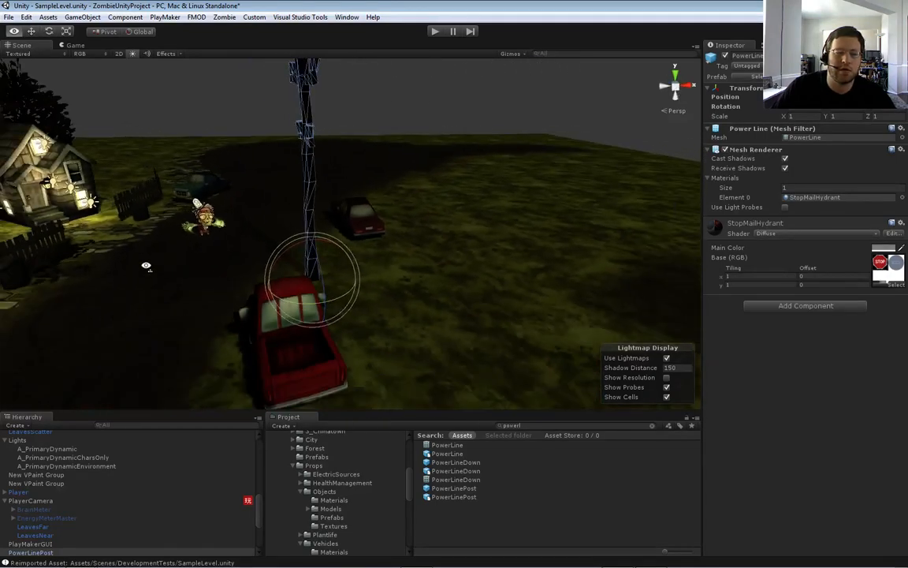
pyautogui.moveTo(279, 309); pyautogui.dragTo(242, 317)
# Shift the power line post along the X axis, farther from the road onto the grass behind the red cars
pyautogui.moveTo(457, 309); pyautogui.dragTo(442, 339, button='right')
pyautogui.press('e')
pyautogui.press('s')
pyautogui.press('w')
pyautogui.press('s')
pyautogui.press('w')
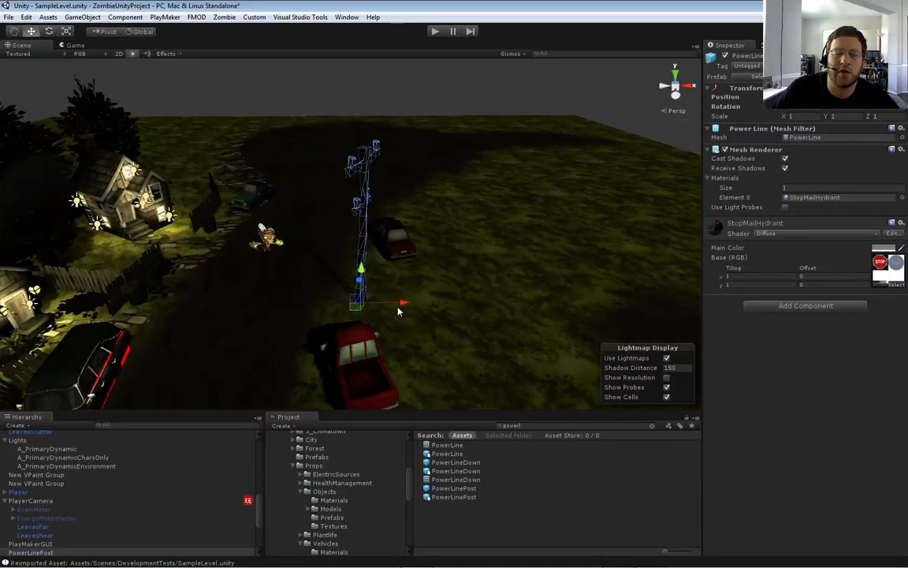
pyautogui.moveTo(398, 311); pyautogui.dragTo(434, 310)
pyautogui.moveTo(433, 310); pyautogui.dragTo(385, 322, button='right')
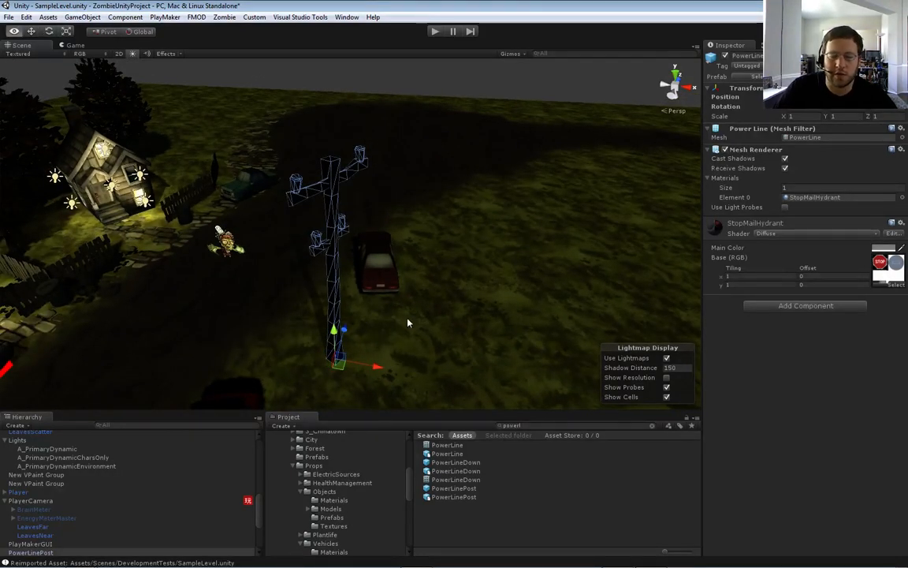
# Duplicate the roadside power line post and place the copy across the road beside the house near the green truck
pyautogui.moveTo(407, 323); pyautogui.dragTo(399, 338, button='right')
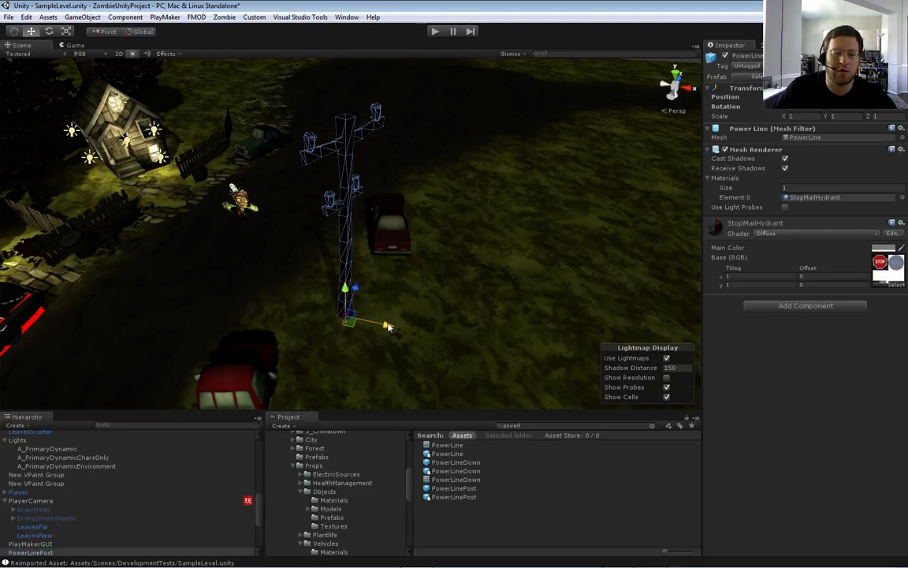
pyautogui.moveTo(349, 319); pyautogui.dragTo(279, 220)
pyautogui.click(402, 303)
pyautogui.keyDown('alt'); pyautogui.moveTo(402, 304); pyautogui.dragTo(361, 363); pyautogui.keyUp('alt')
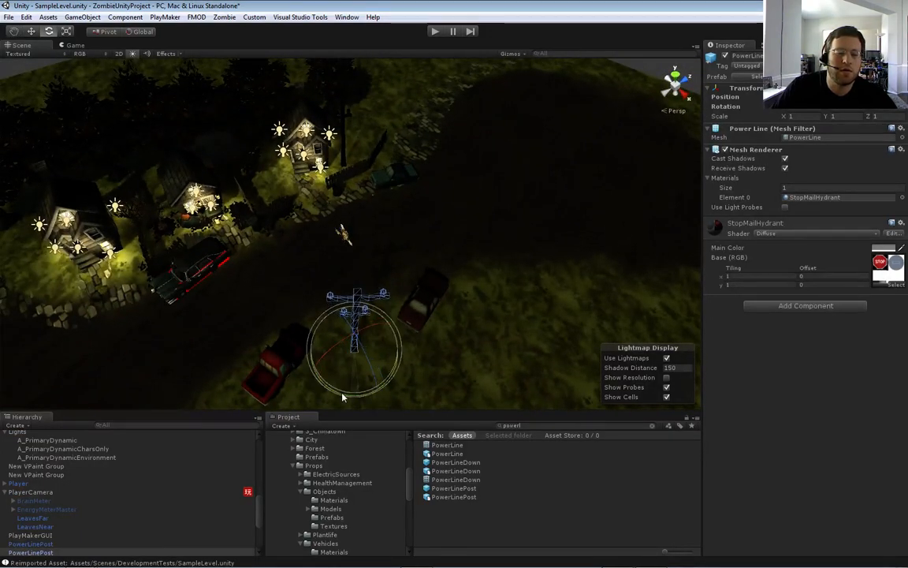
pyautogui.click(346, 172)
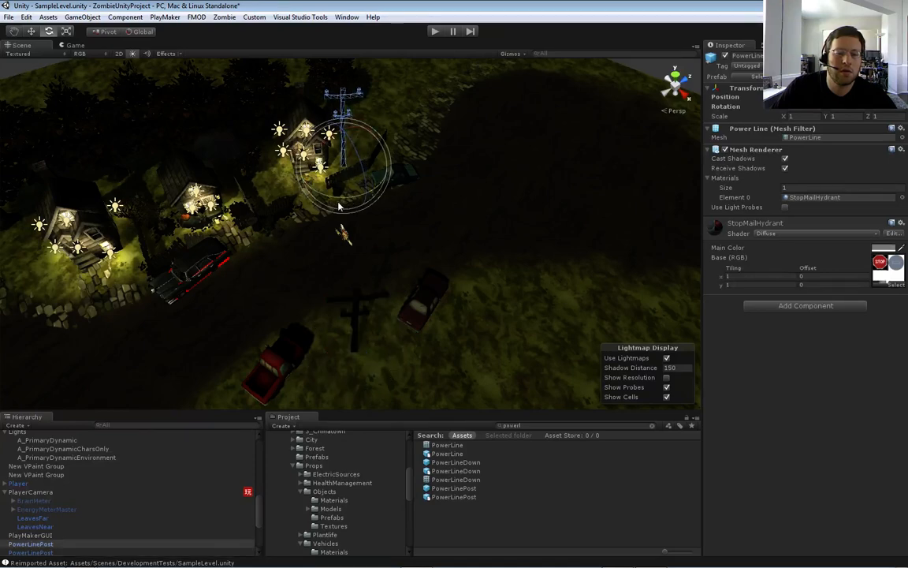
# Add the PowerLine wire model to the scene and position it over the road between the two posts
pyautogui.keyDown('alt'); pyautogui.moveTo(429, 324); pyautogui.dragTo(519, 292); pyautogui.keyUp('alt')
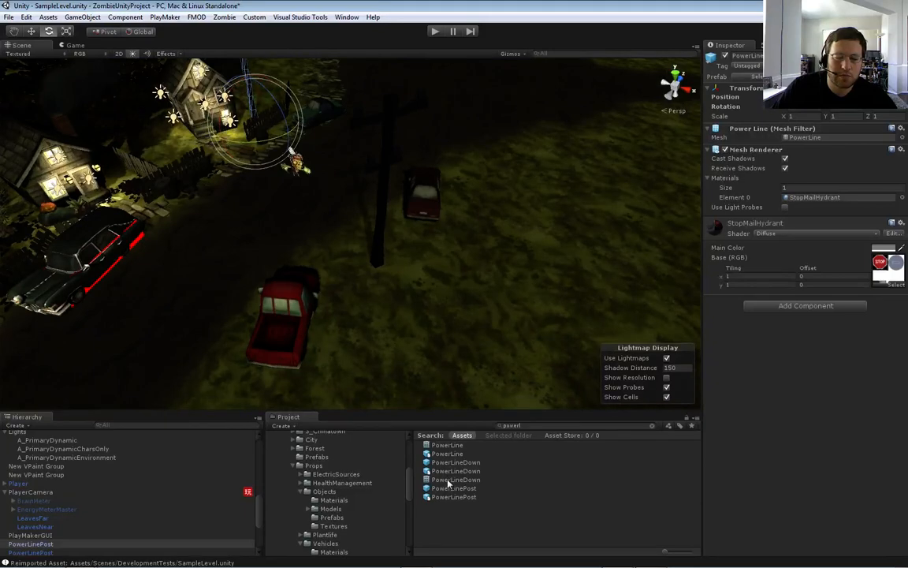
pyautogui.moveTo(441, 456); pyautogui.dragTo(303, 254)
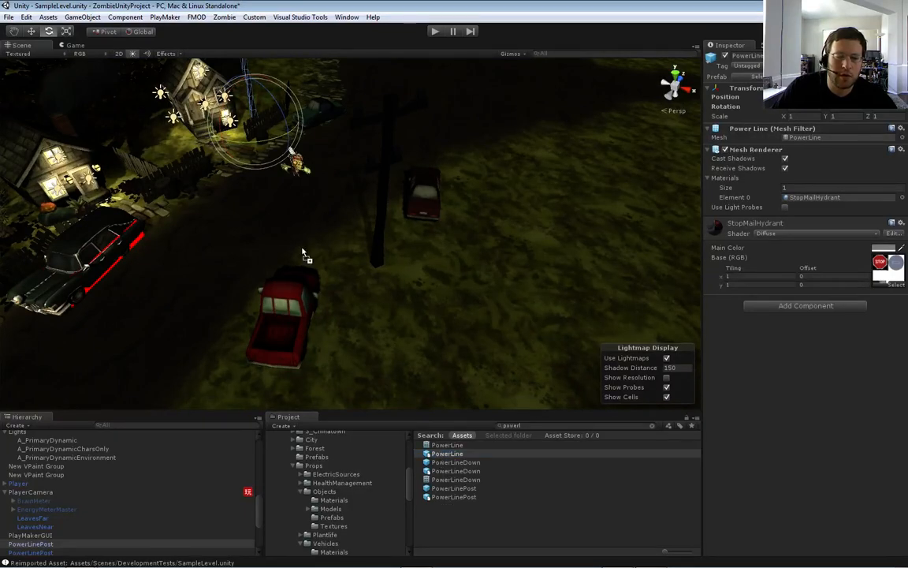
pyautogui.moveTo(236, 275); pyautogui.dragTo(238, 278)
pyautogui.moveTo(347, 276); pyautogui.dragTo(468, 236, button='right')
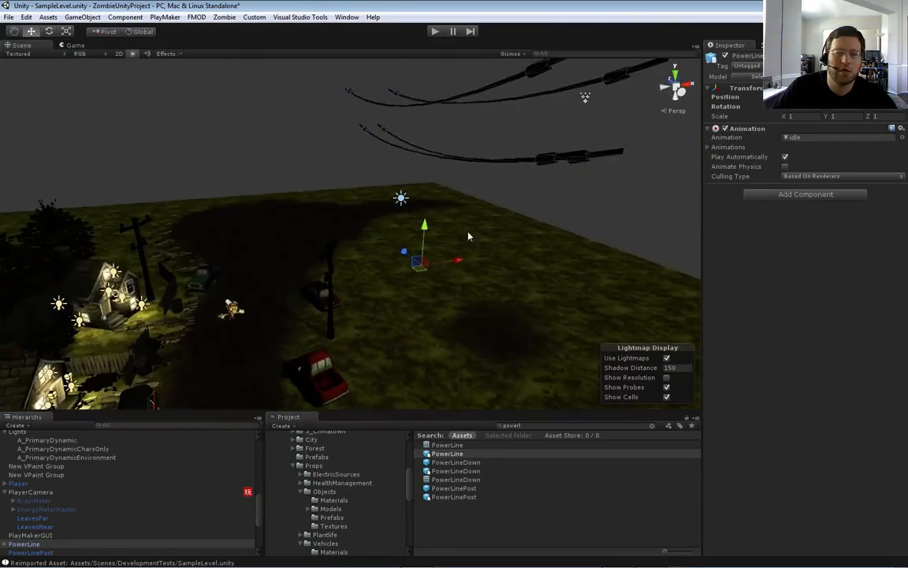
pyautogui.moveTo(426, 229); pyautogui.dragTo(294, 252)
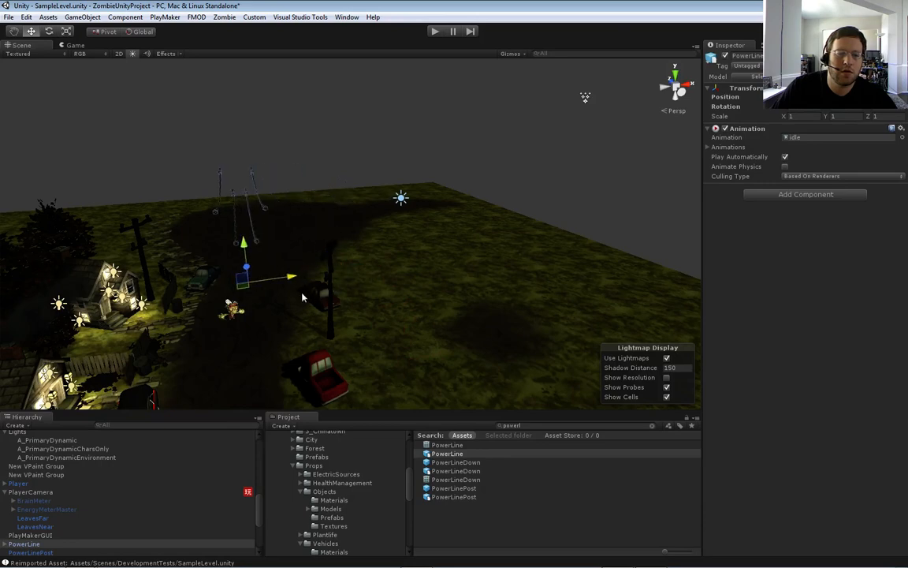
# Rotate the power line wires about the vertical axis to span the road and lower them toward the crossarms
pyautogui.press('e')
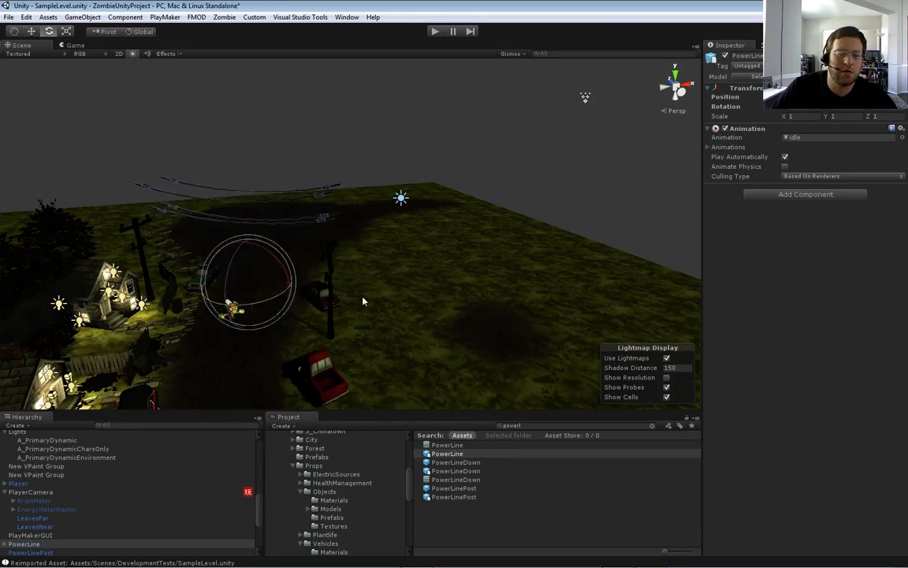
pyautogui.moveTo(365, 301); pyautogui.dragTo(370, 275, button='right')
pyautogui.press('w')
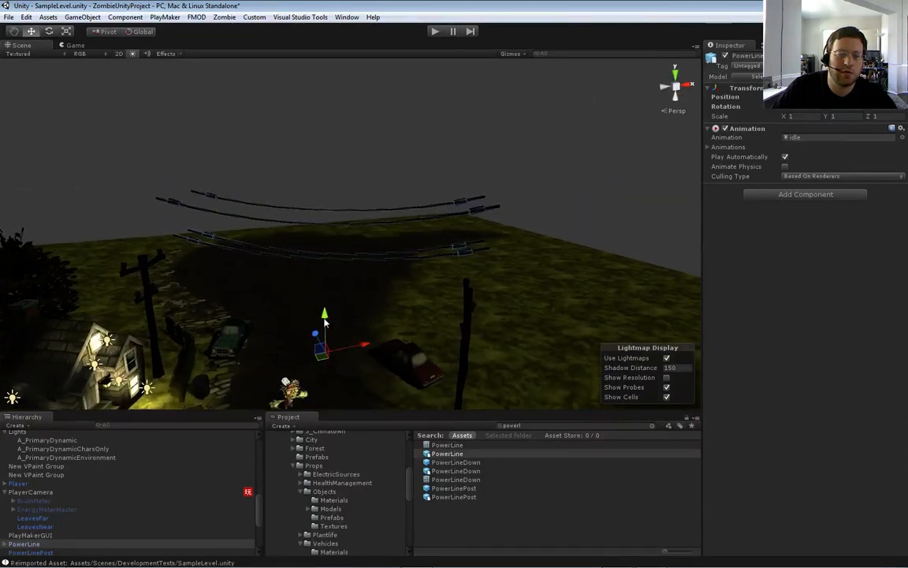
pyautogui.moveTo(323, 321); pyautogui.dragTo(321, 393)
# Fine-tune the wires' position along the horizontal axes so their ends line up with the insulators on both posts
pyautogui.moveTo(322, 392); pyautogui.dragTo(291, 313, button='right')
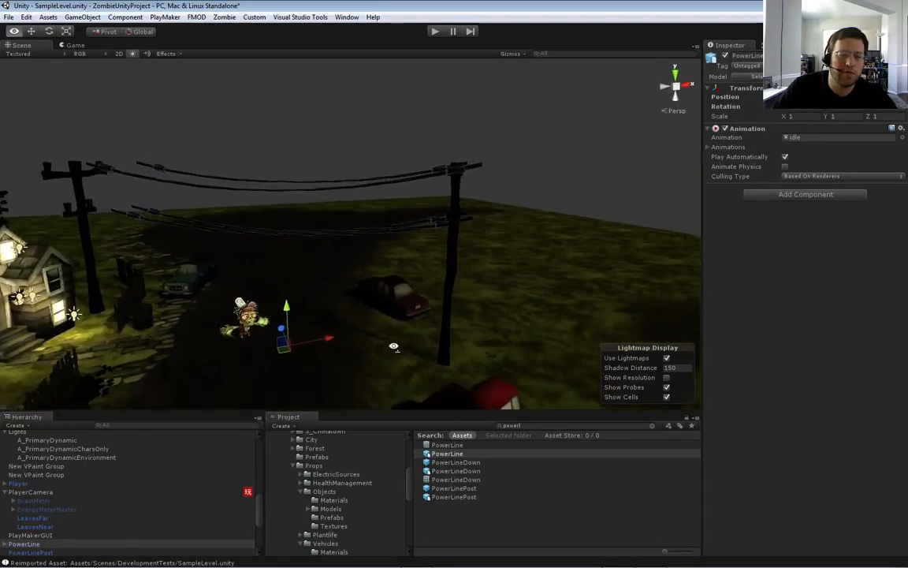
pyautogui.moveTo(292, 313); pyautogui.dragTo(313, 346)
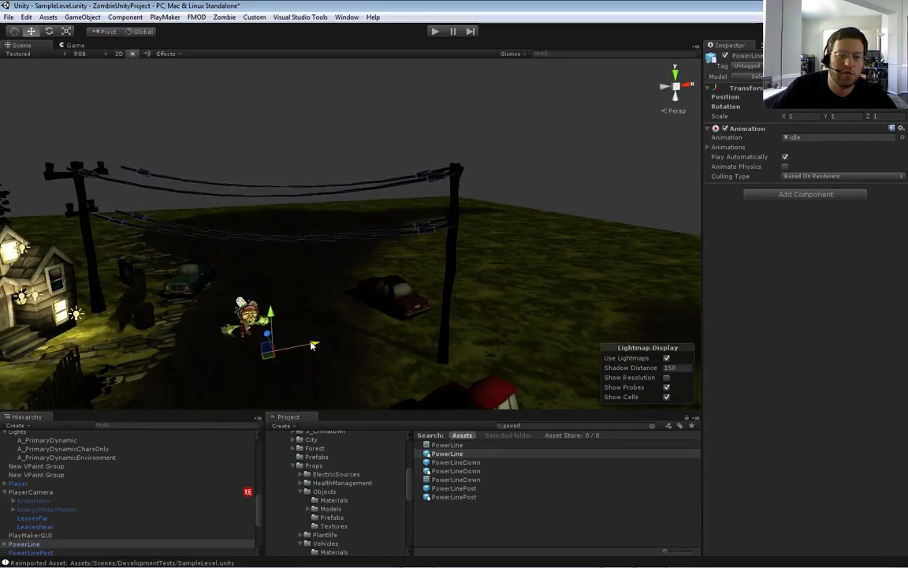
pyautogui.moveTo(456, 255); pyautogui.dragTo(241, 272, button='right')
pyautogui.moveTo(292, 282); pyautogui.dragTo(305, 312)
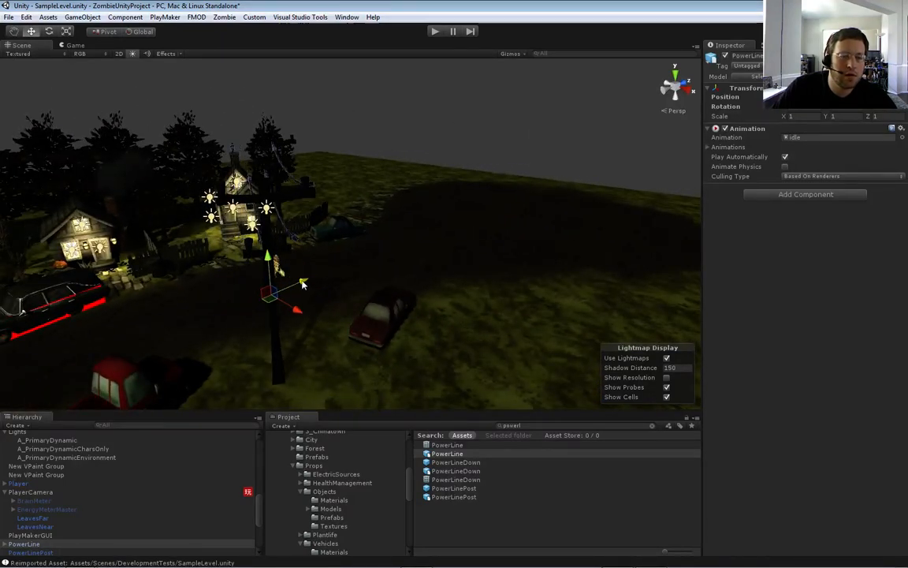
pyautogui.moveTo(300, 284); pyautogui.dragTo(465, 272, button='right')
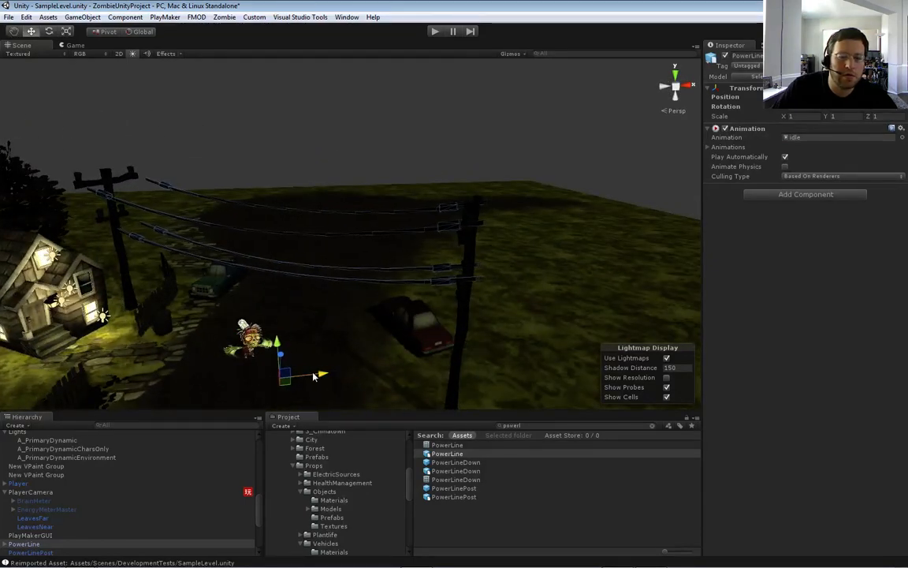
pyautogui.moveTo(313, 376); pyautogui.dragTo(308, 376)
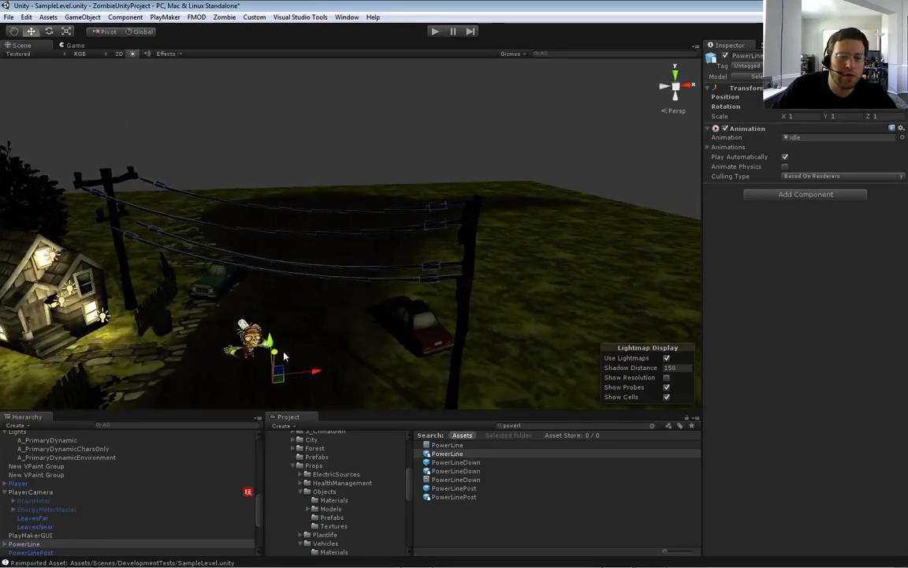
# Move the post beside the house along the Z axis so its crossarms meet the ends of the wires
pyautogui.moveTo(307, 311); pyautogui.dragTo(276, 323, button='right')
pyautogui.click(307, 200)
pyautogui.moveTo(309, 218); pyautogui.dragTo(319, 331, button='right')
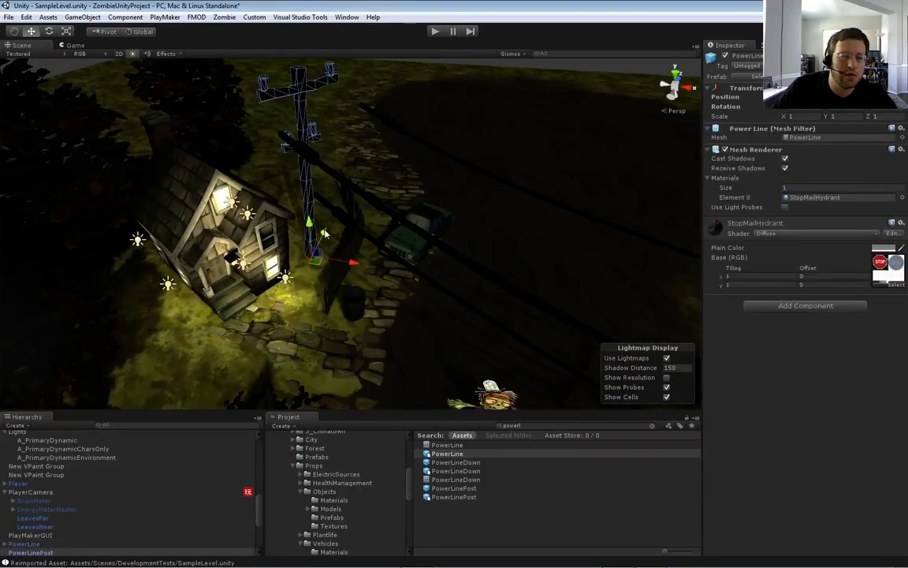
pyautogui.moveTo(325, 234); pyautogui.dragTo(352, 289)
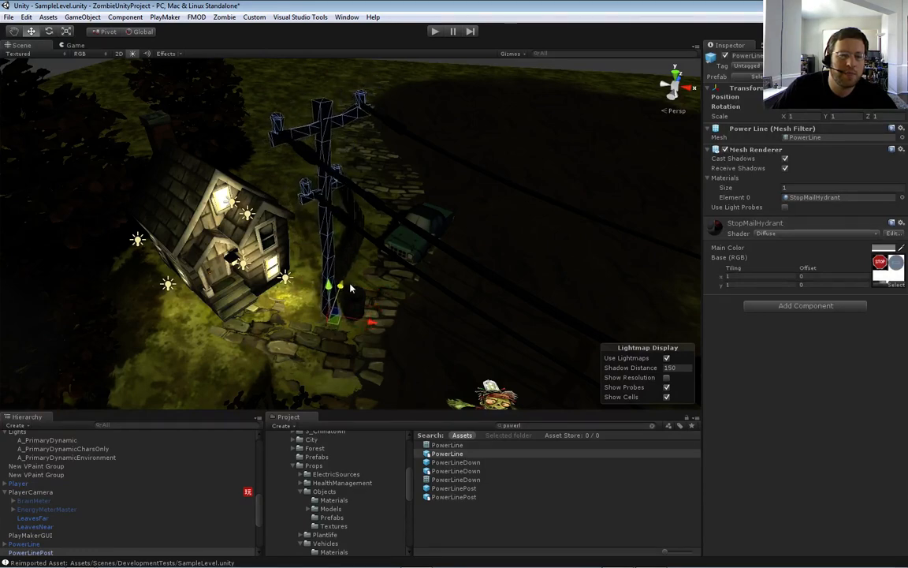
pyautogui.moveTo(352, 289); pyautogui.dragTo(468, 265, button='right')
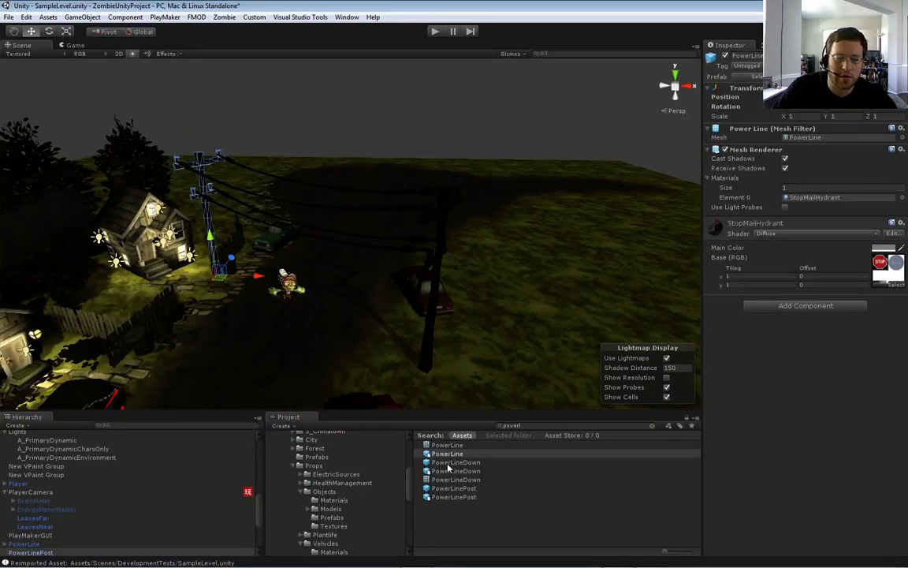
# Add the PowerLineDown broken wire and hang it from the outer crossarm end of the post beside the house
pyautogui.moveTo(367, 224); pyautogui.dragTo(402, 227, button='right')
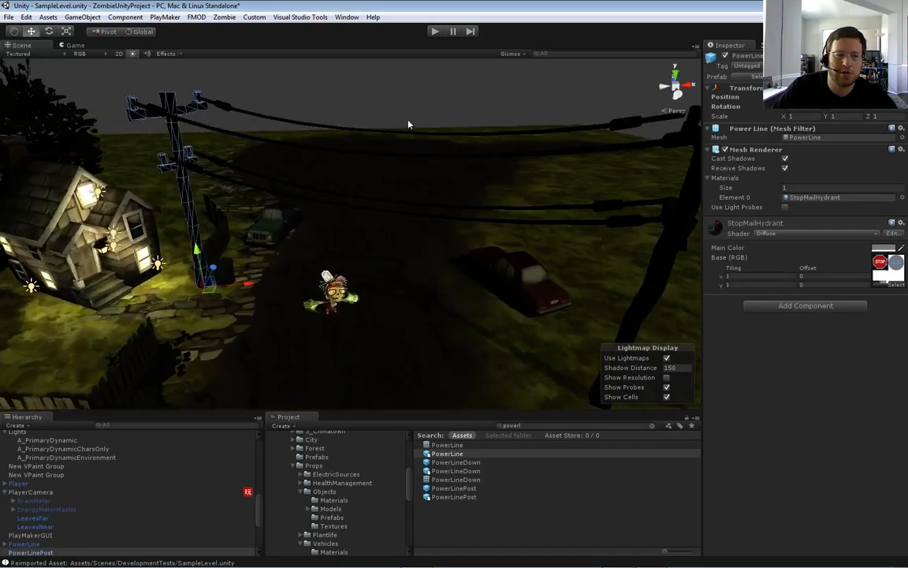
pyautogui.click(408, 125)
pyautogui.moveTo(401, 178); pyautogui.dragTo(359, 182, button='right')
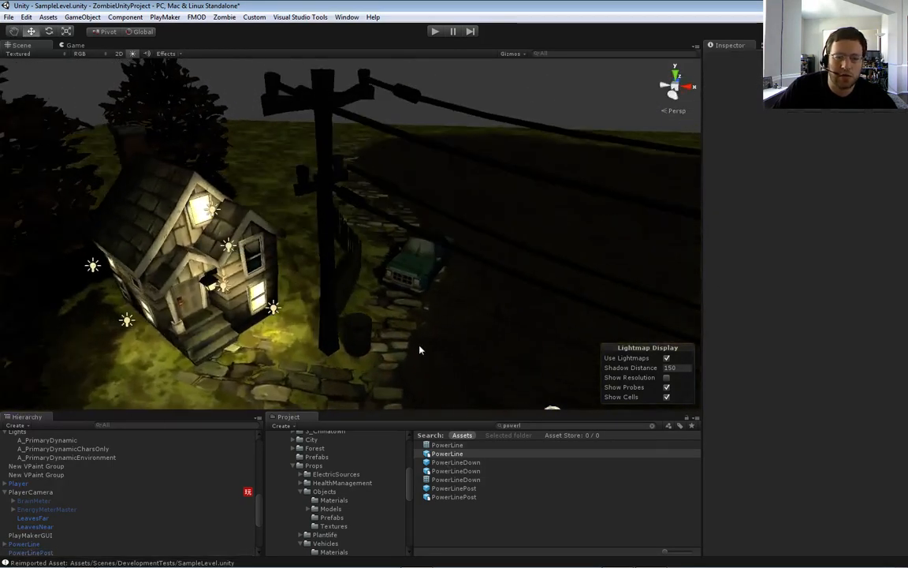
pyautogui.moveTo(446, 467); pyautogui.dragTo(316, 314)
pyautogui.moveTo(315, 314); pyautogui.dragTo(308, 282, button='right')
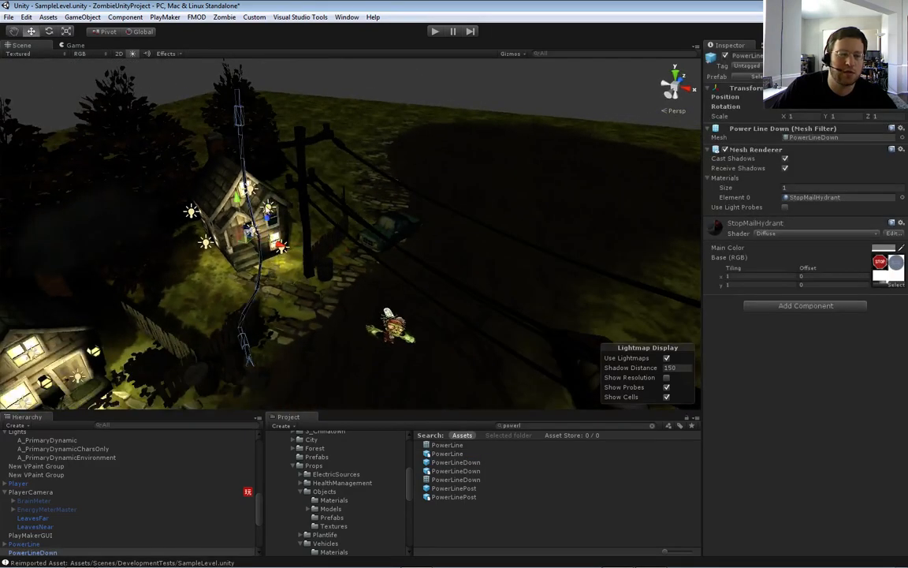
pyautogui.moveTo(249, 229); pyautogui.dragTo(312, 167)
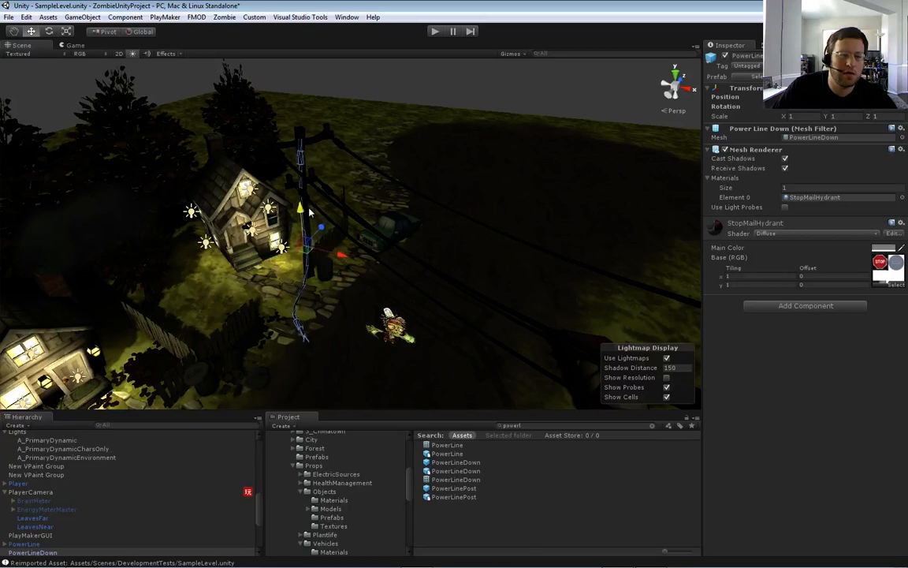
pyautogui.moveTo(327, 245); pyautogui.dragTo(319, 256)
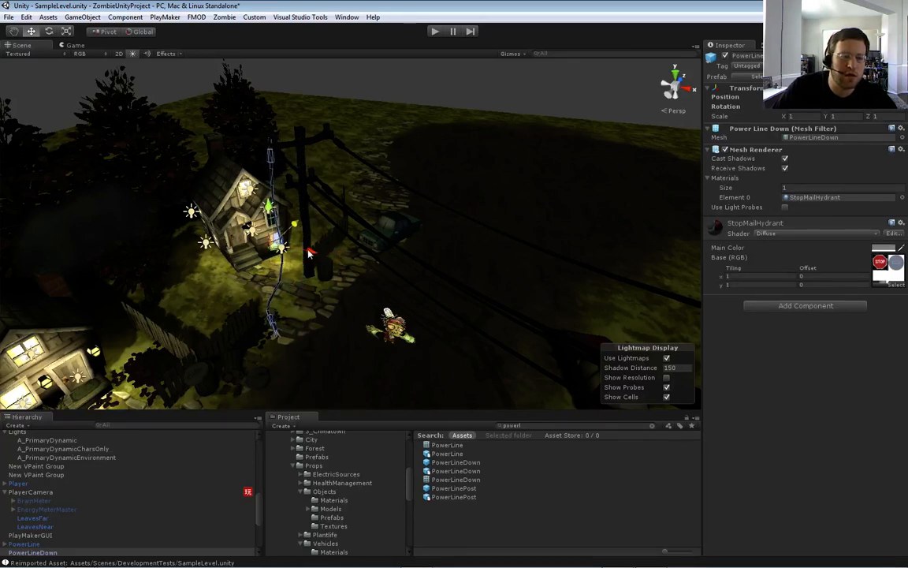
pyautogui.keyDown('alt'); pyautogui.moveTo(312, 252); pyautogui.dragTo(386, 329); pyautogui.keyUp('alt')
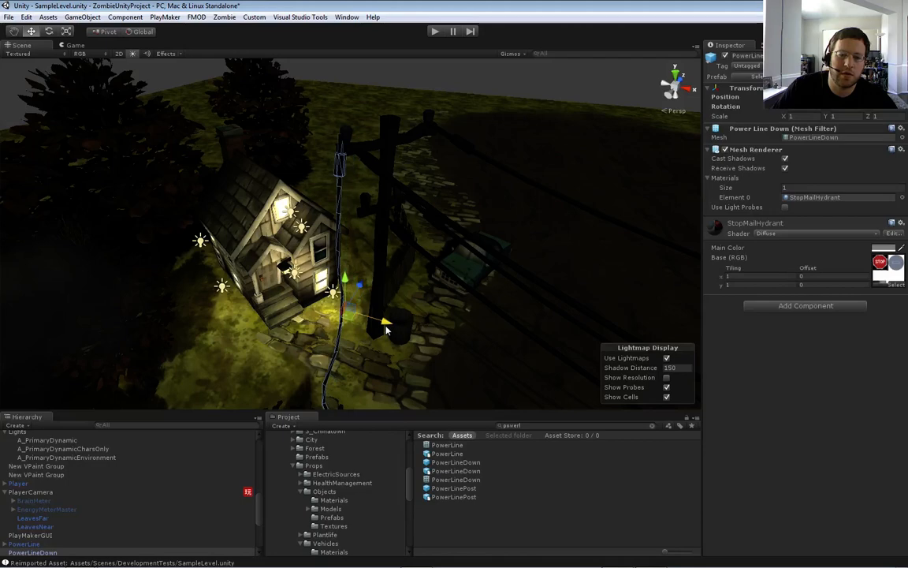
# Duplicate the power line post beside the house and move the copy away from it
pyautogui.click(382, 282)
pyautogui.moveTo(382, 279); pyautogui.dragTo(393, 305, button='right')
pyautogui.moveTo(410, 304); pyautogui.dragTo(182, 228)
pyautogui.moveTo(211, 208); pyautogui.dragTo(260, 188)
# Focus on the lower end of the broken wire and search the project assets for "spark"
pyautogui.moveTo(388, 191); pyautogui.dragTo(333, 225, button='right')
pyautogui.click(323, 226)
pyautogui.moveTo(390, 237); pyautogui.dragTo(431, 234, button='right')
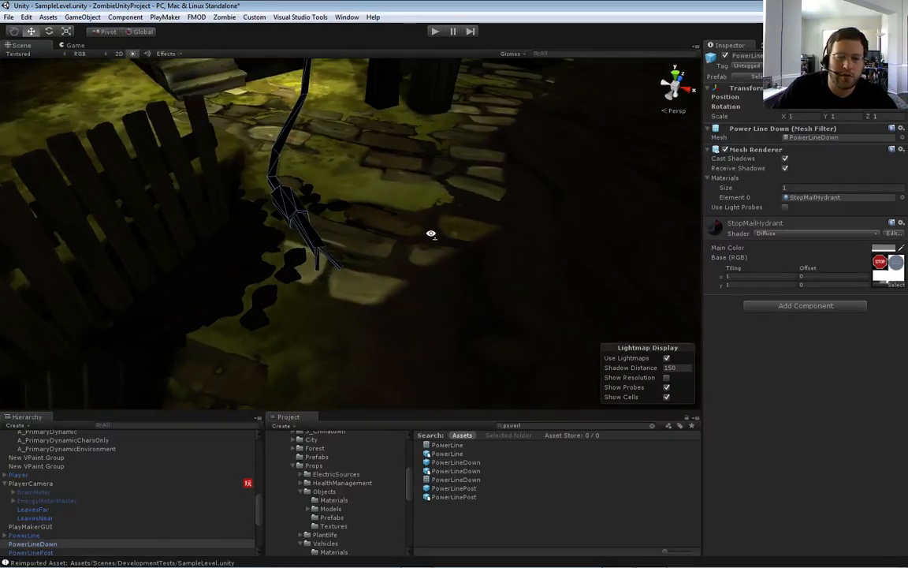
pyautogui.write('spark')
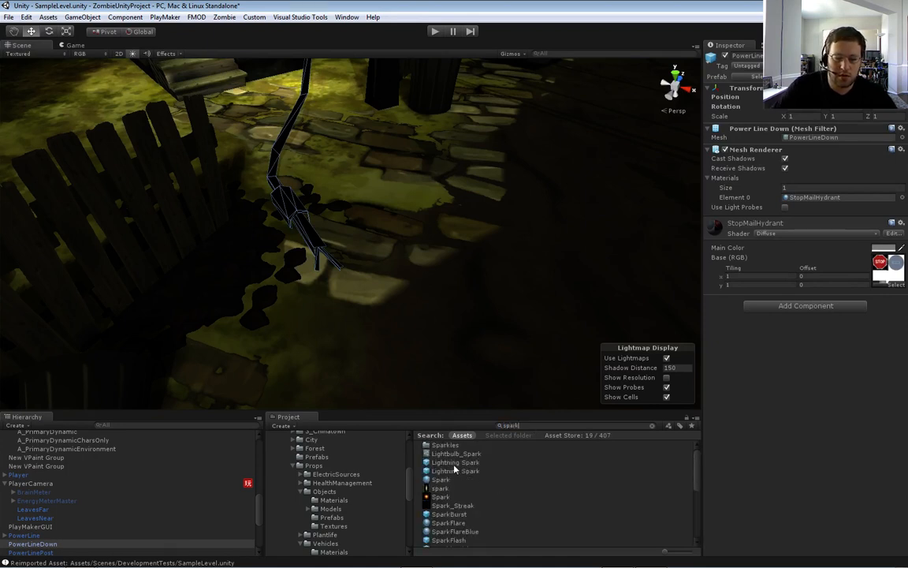
# Try the Lightning Spark particle effect on the ground at the broken wire's tip, and delete it
pyautogui.moveTo(454, 463); pyautogui.dragTo(390, 299)
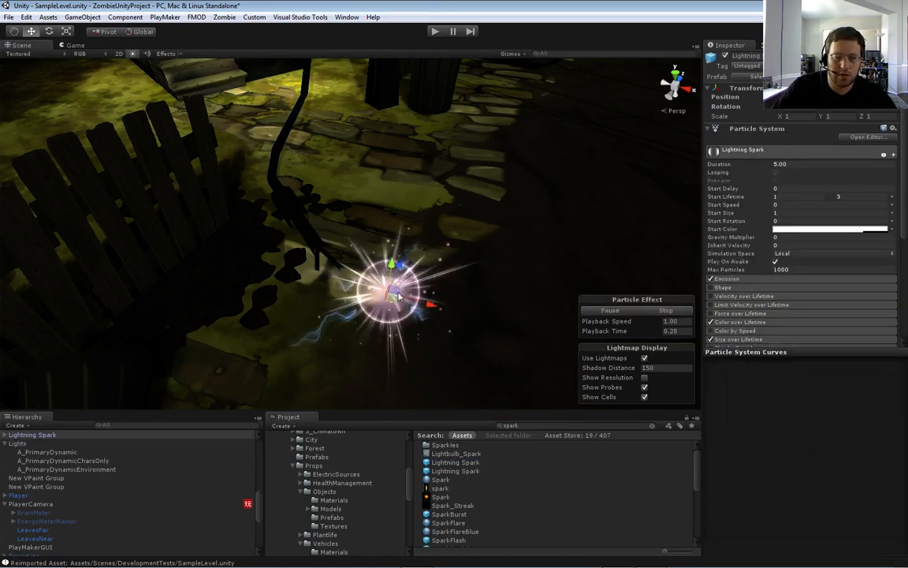
pyautogui.moveTo(465, 304); pyautogui.dragTo(482, 326, button='right')
pyautogui.press('Delete')
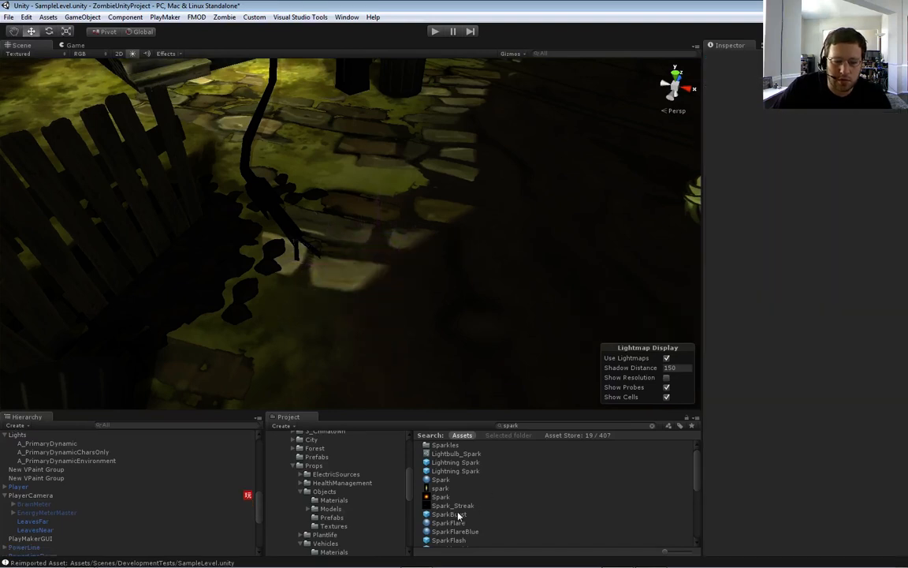
# Try the SparkBurst particle effect with looping enabled at the broken wire's tip, and delete it
pyautogui.moveTo(457, 516); pyautogui.dragTo(359, 292)
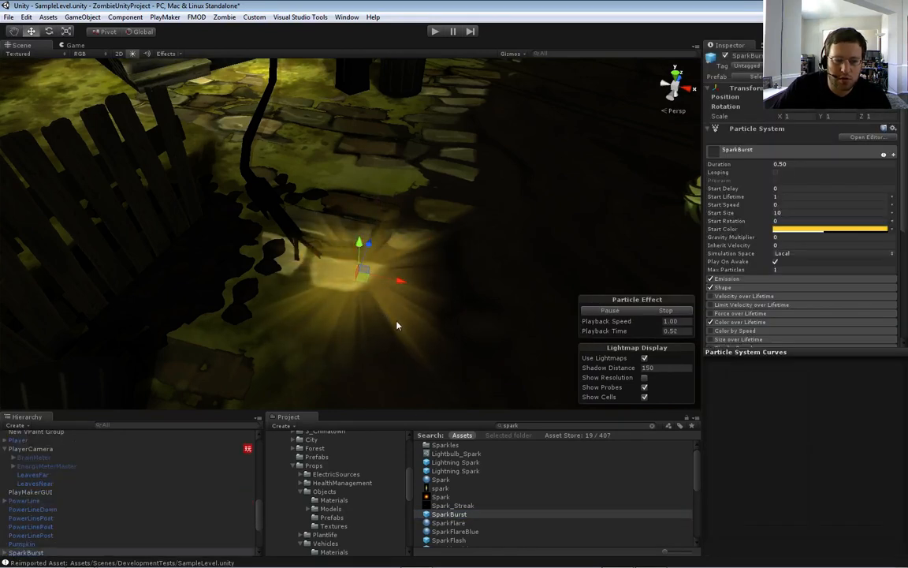
pyautogui.moveTo(359, 242); pyautogui.dragTo(361, 234)
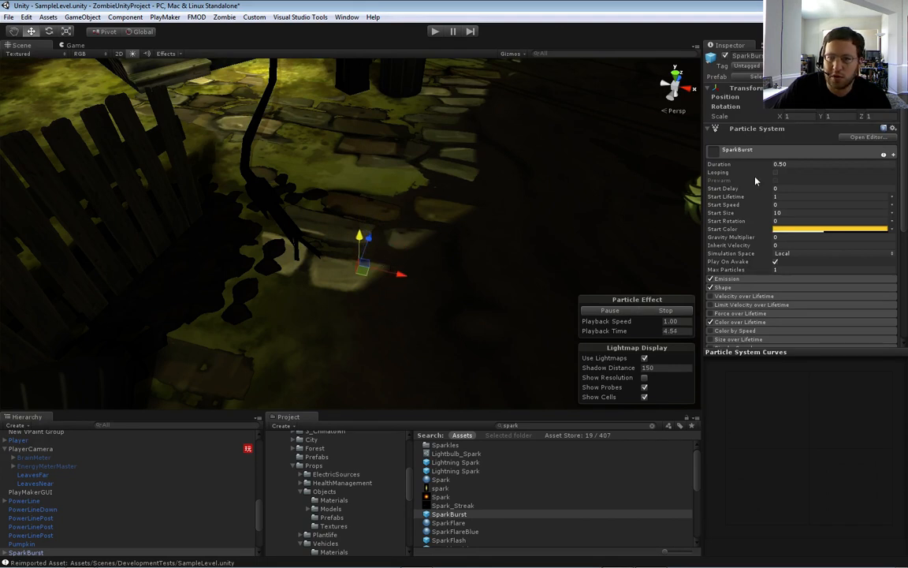
pyautogui.click(775, 173)
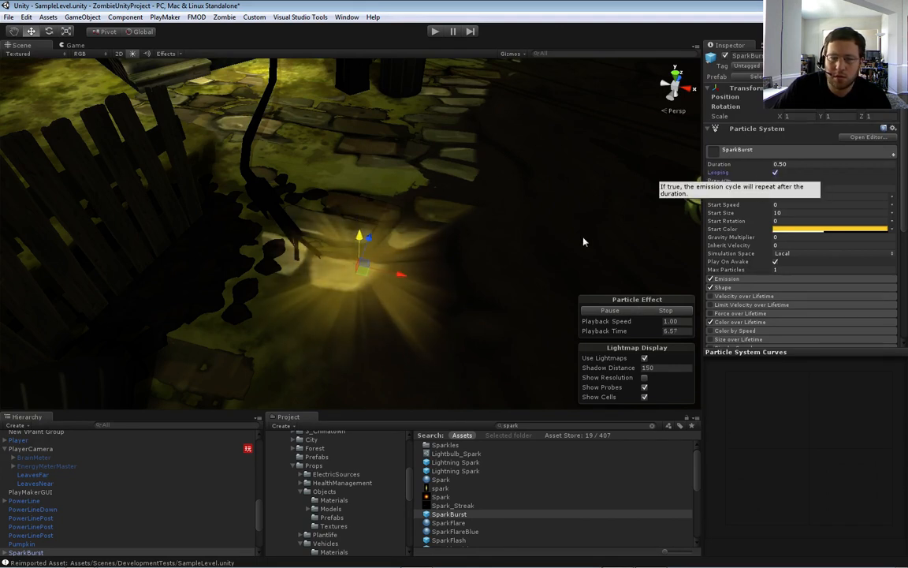
pyautogui.scroll(-2, 468, 489)
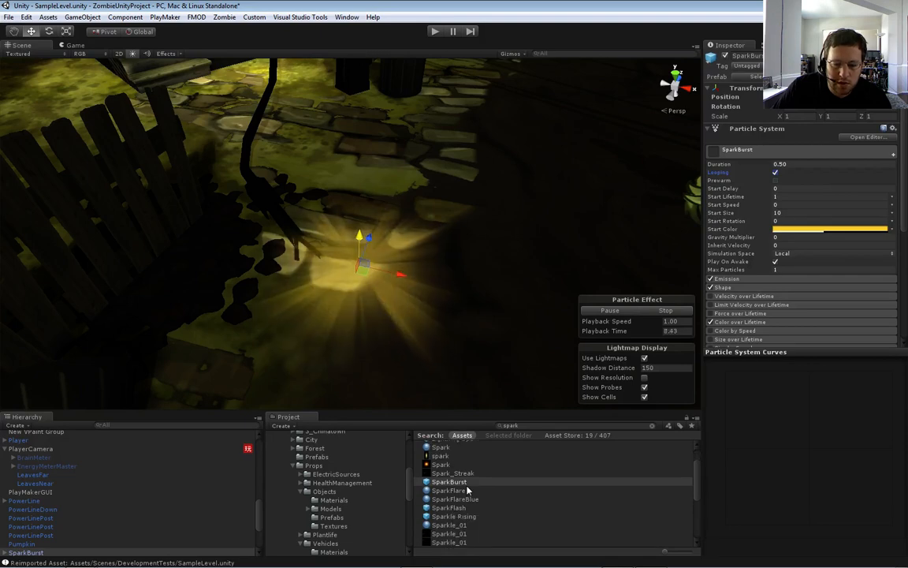
pyautogui.keyDown('alt'); pyautogui.moveTo(427, 318); pyautogui.dragTo(443, 315); pyautogui.keyUp('alt')
pyautogui.press('Delete')
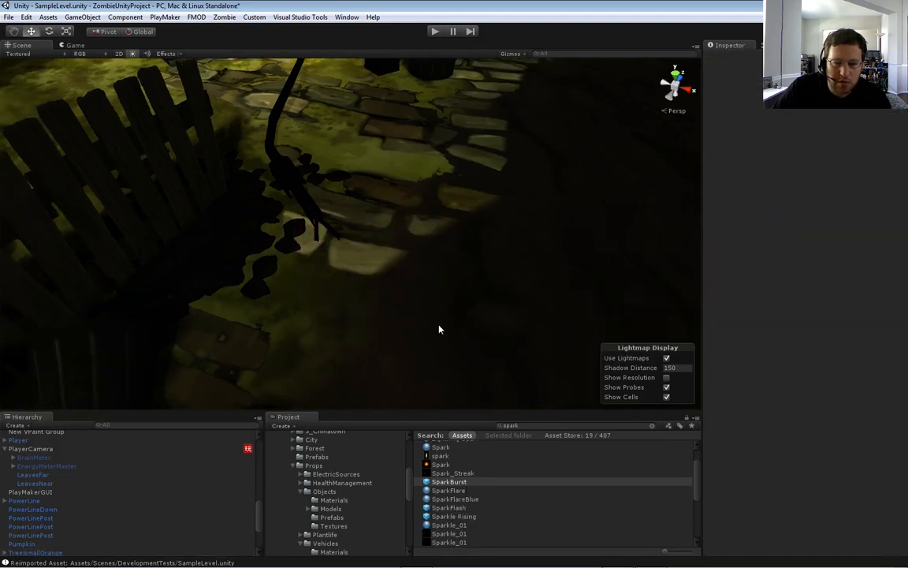
# Add the SparkFlash particle effect and position it at the tip of the broken wire
pyautogui.moveTo(442, 509); pyautogui.dragTo(402, 200)
pyautogui.moveTo(436, 250); pyautogui.dragTo(457, 277)
pyautogui.press('d')
pyautogui.moveTo(456, 277); pyautogui.dragTo(457, 278, button='right')
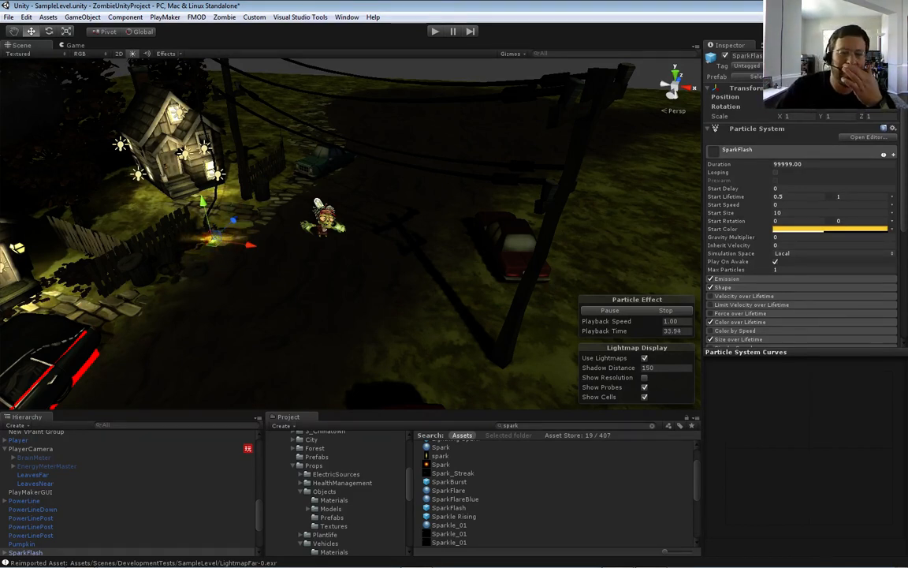
# Clear the selection and run the level in play mode to test the power lines and sparks
pyautogui.keyDown('alt'); pyautogui.moveTo(476, 276); pyautogui.dragTo(434, 178); pyautogui.keyUp('alt')
pyautogui.click(433, 177)
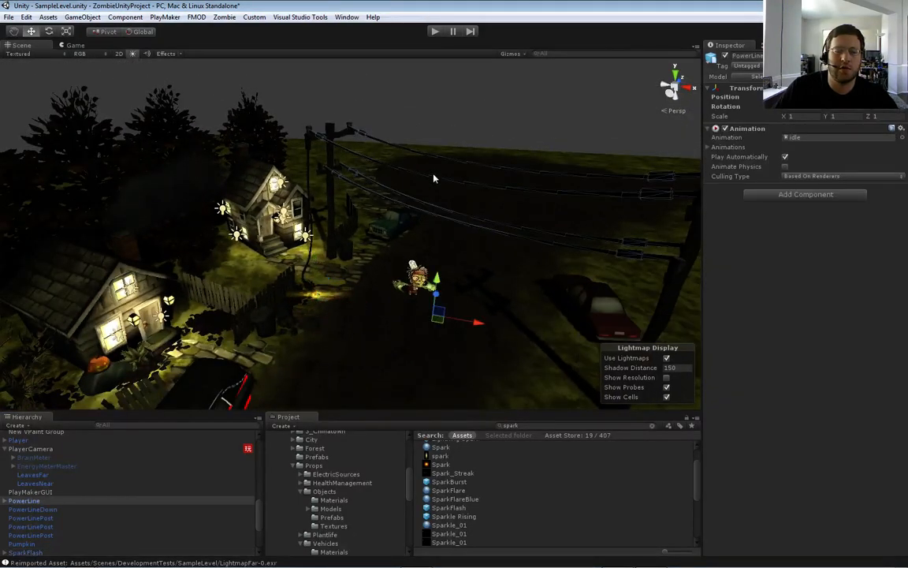
pyautogui.click(435, 129)
pyautogui.click(434, 31)
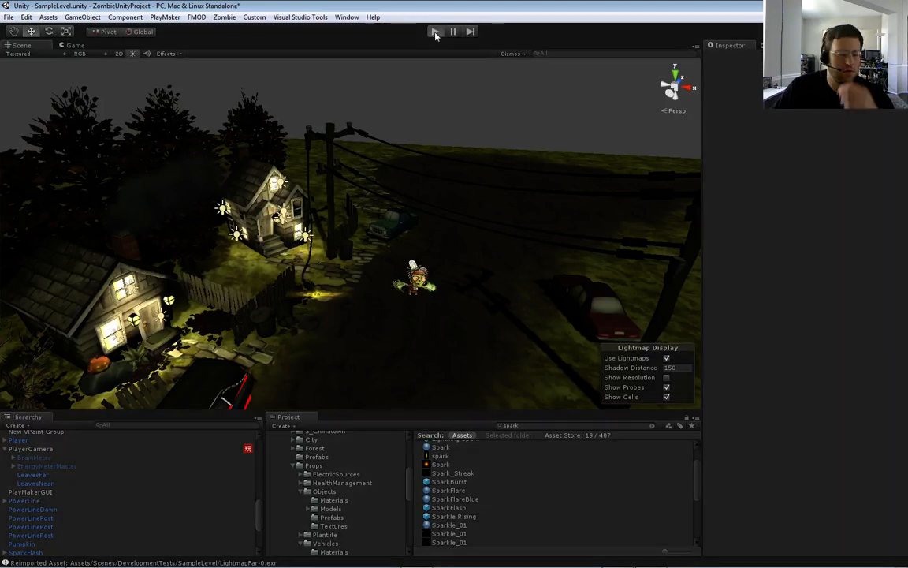
# Run the level in play mode again to check the broken wire's sparks, and stop it
pyautogui.click(436, 32)
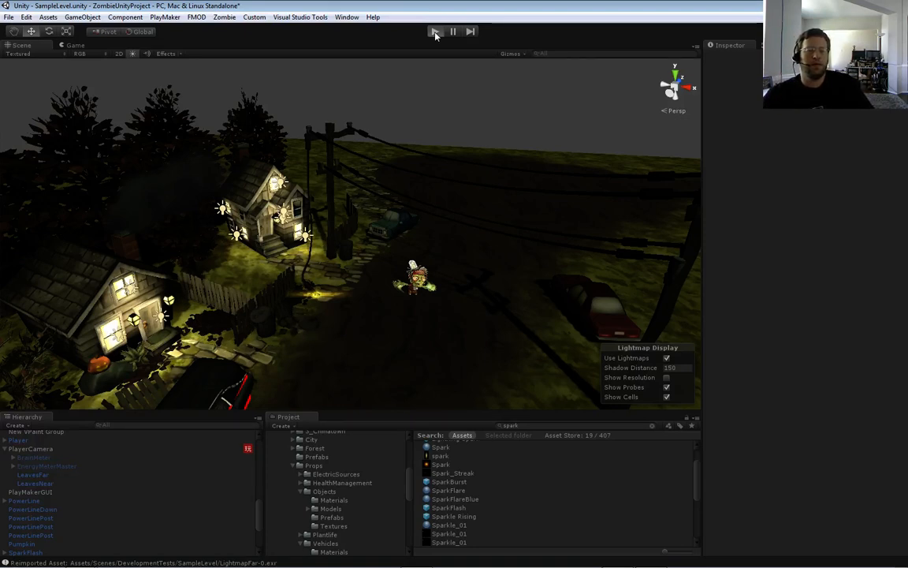
pyautogui.click(435, 33)
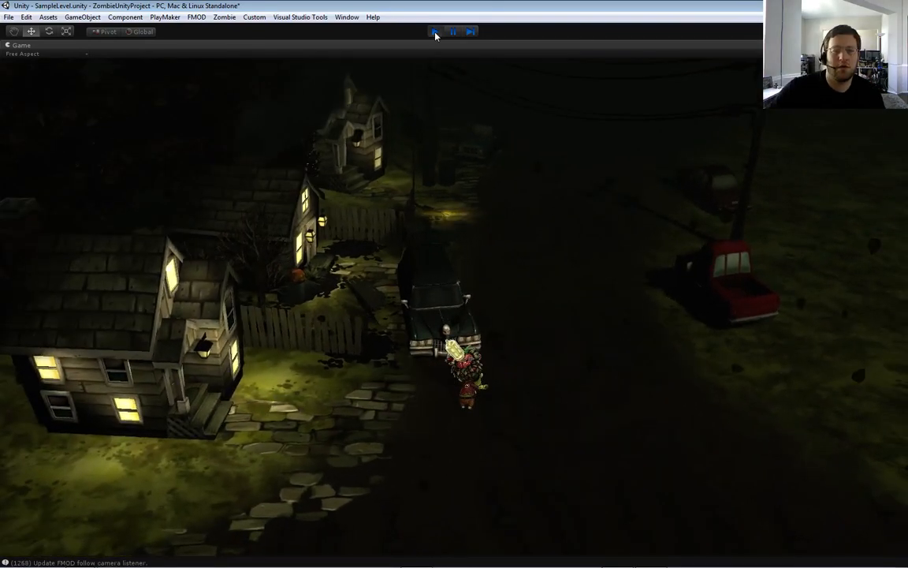
pyautogui.click(436, 32)
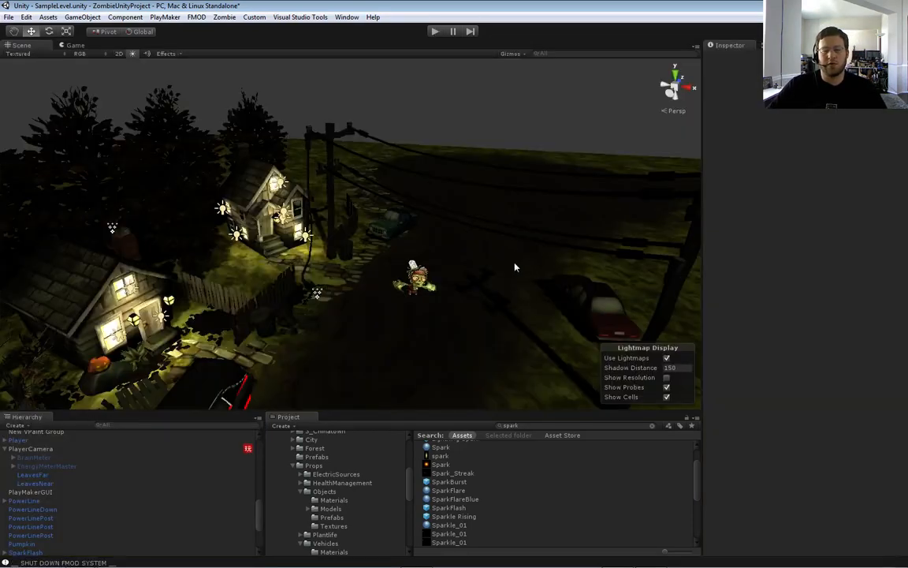
# Examine the street with the houses, broken wire, power lines and zombie character from several angles
pyautogui.moveTo(514, 268); pyautogui.dragTo(441, 335, button='right')
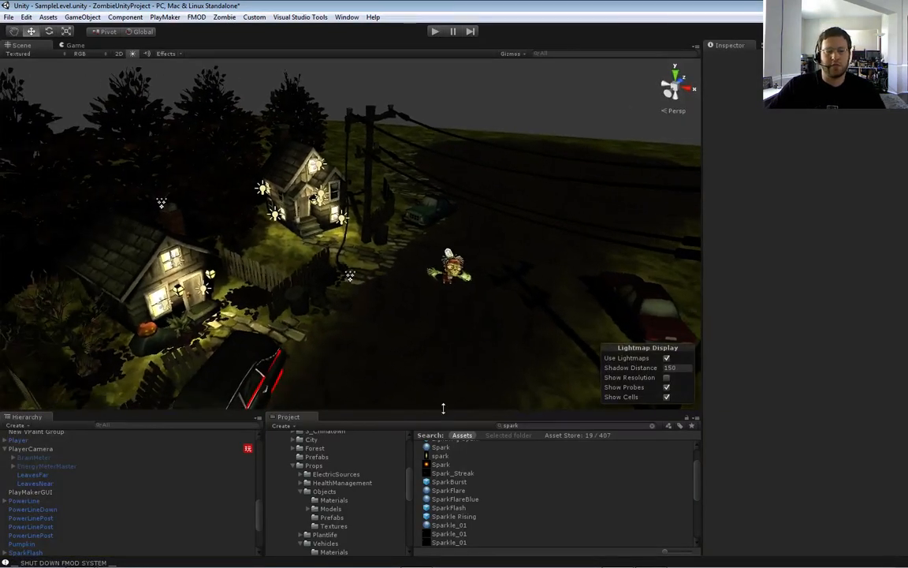
pyautogui.moveTo(378, 318); pyautogui.dragTo(432, 329, button='right')
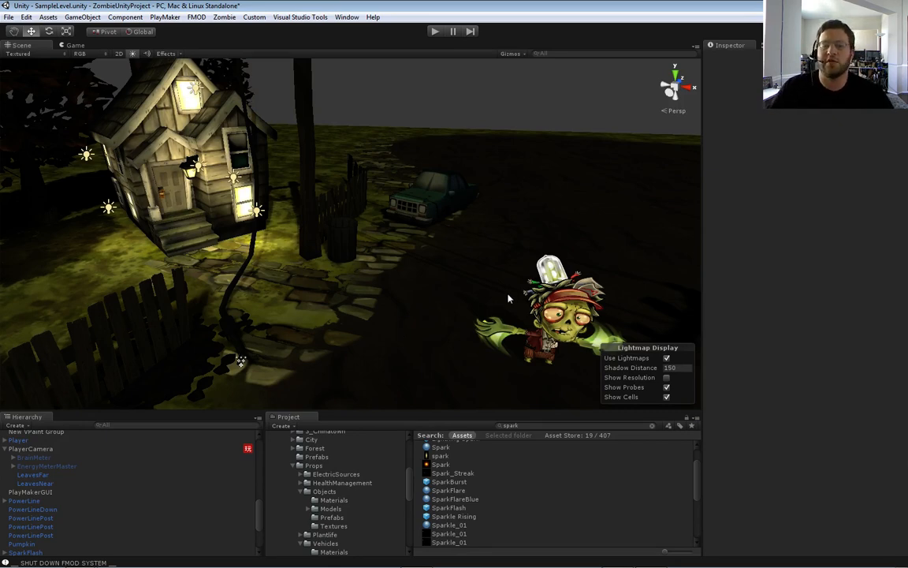
pyautogui.press('s')
pyautogui.moveTo(540, 194); pyautogui.dragTo(596, 211, button='right')
pyautogui.press('q')
pyautogui.press('a')
pyautogui.press('w')
pyautogui.press('s')
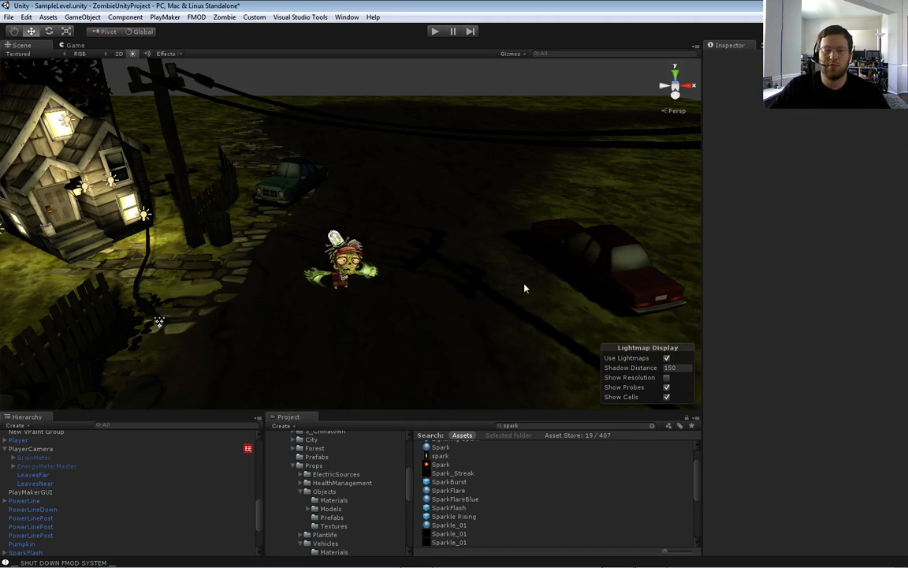
pyautogui.keyDown('alt'); pyautogui.moveTo(473, 265); pyautogui.dragTo(436, 262); pyautogui.keyUp('alt')
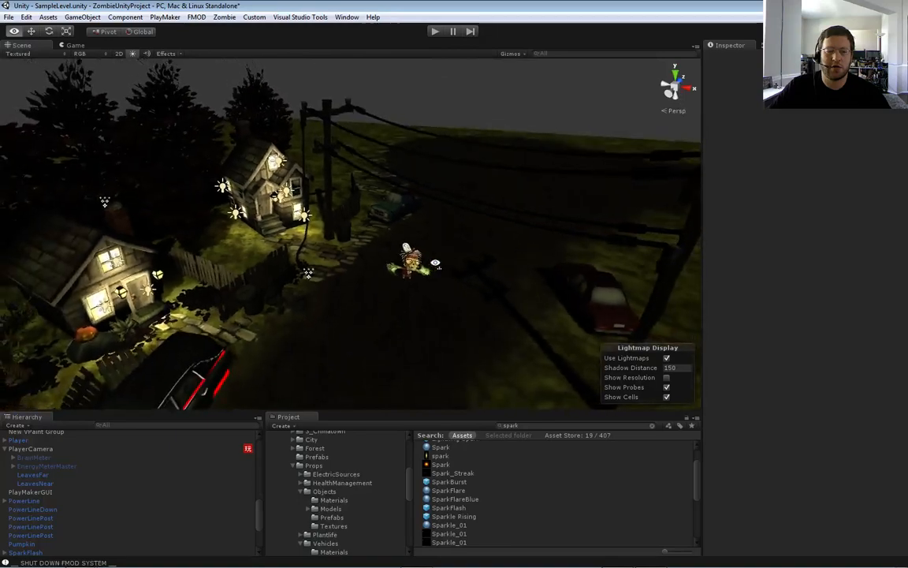
pyautogui.press('s')
pyautogui.moveTo(436, 263); pyautogui.dragTo(450, 276, button='right')
pyautogui.press('w')
pyautogui.press('s')
pyautogui.press('w')
pyautogui.press('s')
pyautogui.press('w')
pyautogui.moveTo(411, 253); pyautogui.dragTo(422, 257, button='right')
pyautogui.press('w')
pyautogui.press('d')
pyautogui.press('w')
pyautogui.press('e')
pyautogui.press('a')
pyautogui.press('d')
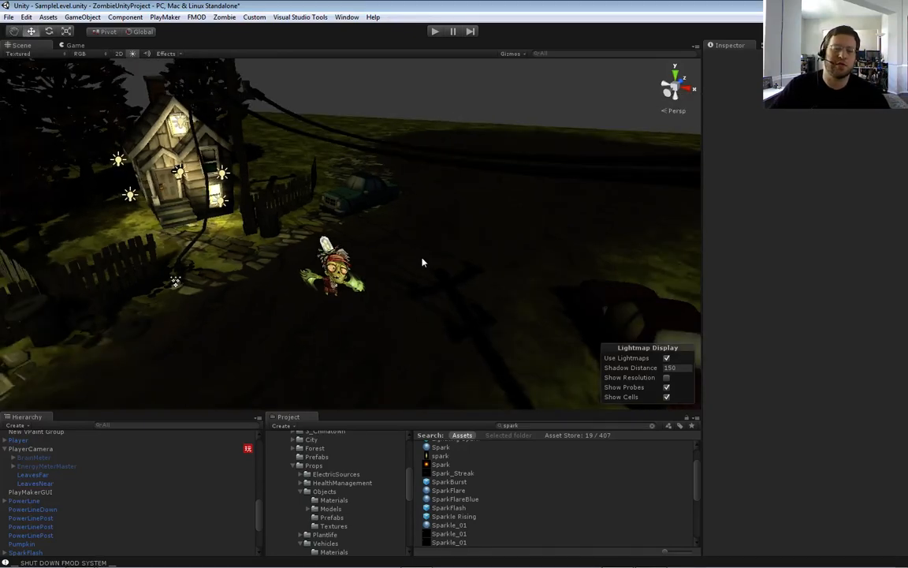
pyautogui.moveTo(399, 259); pyautogui.dragTo(422, 283, button='right')
pyautogui.press('s')
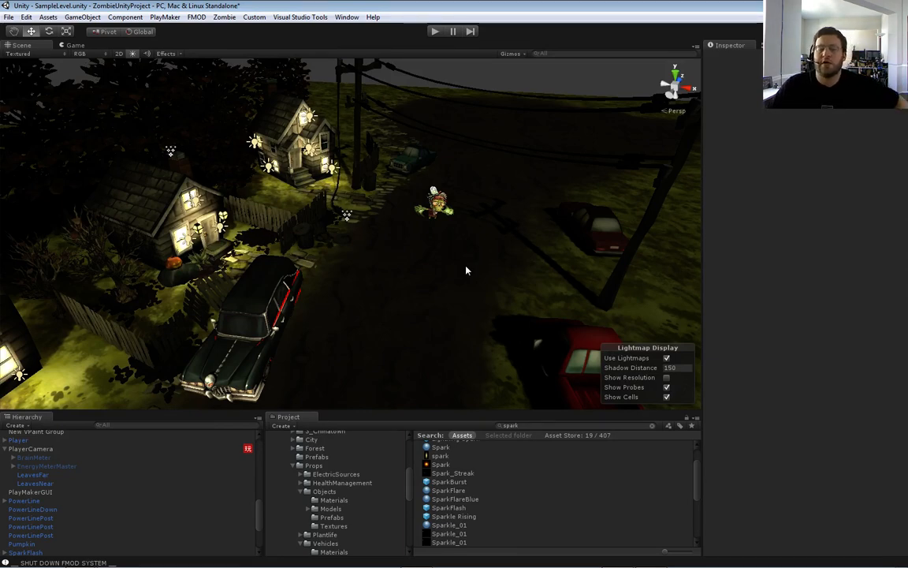
# Inspect the zombie character on the road up close and against the surrounding street
pyautogui.keyDown('alt'); pyautogui.moveTo(466, 270); pyautogui.dragTo(490, 255); pyautogui.keyUp('alt')
pyautogui.press('w')
pyautogui.moveTo(490, 255); pyautogui.dragTo(526, 258, button='right')
pyautogui.press('s')
pyautogui.press('w')
pyautogui.press('s')
pyautogui.press('e')
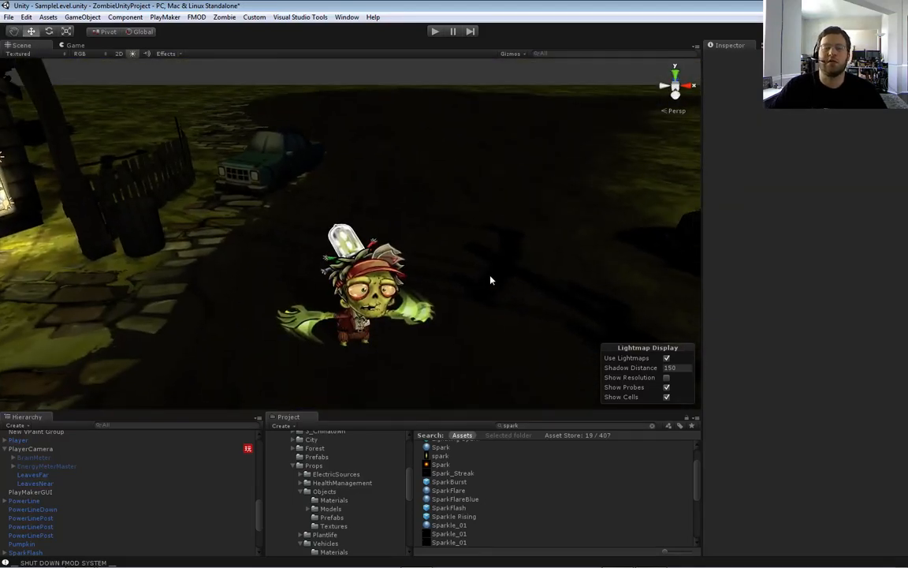
pyautogui.moveTo(490, 279); pyautogui.dragTo(465, 268, button='right')
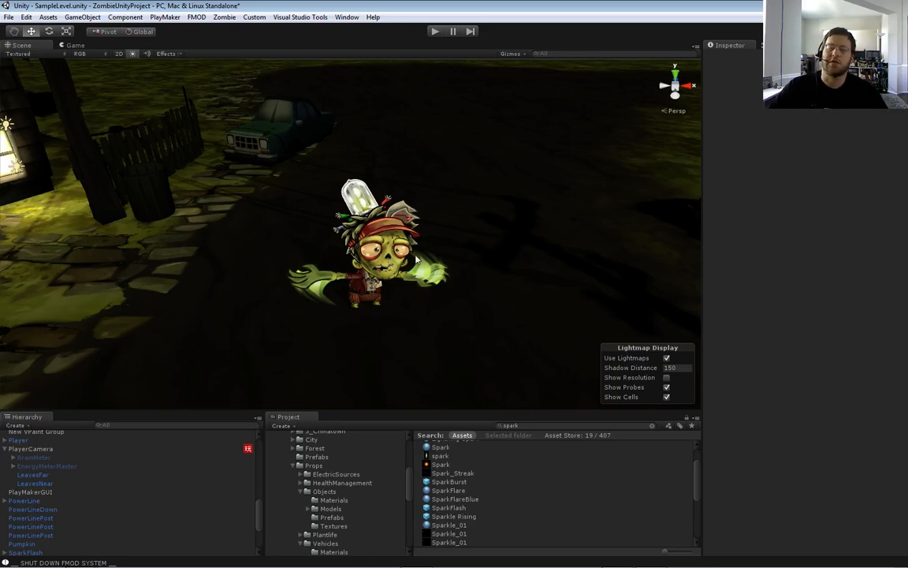
pyautogui.keyDown('alt'); pyautogui.moveTo(392, 264); pyautogui.dragTo(446, 236); pyautogui.keyUp('alt')
pyautogui.press('s')
pyautogui.moveTo(446, 235); pyautogui.dragTo(437, 262, button='right')
pyautogui.press('w')
pyautogui.press('s')
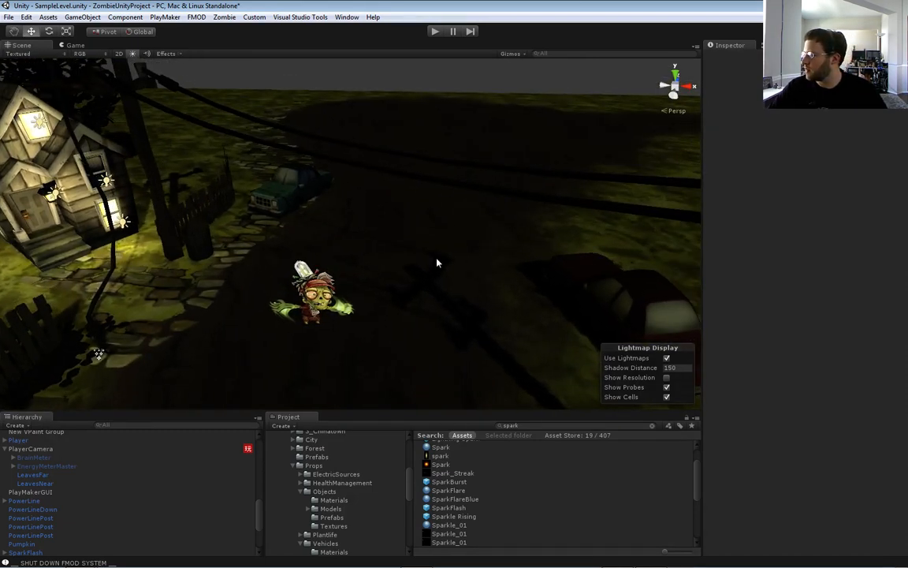
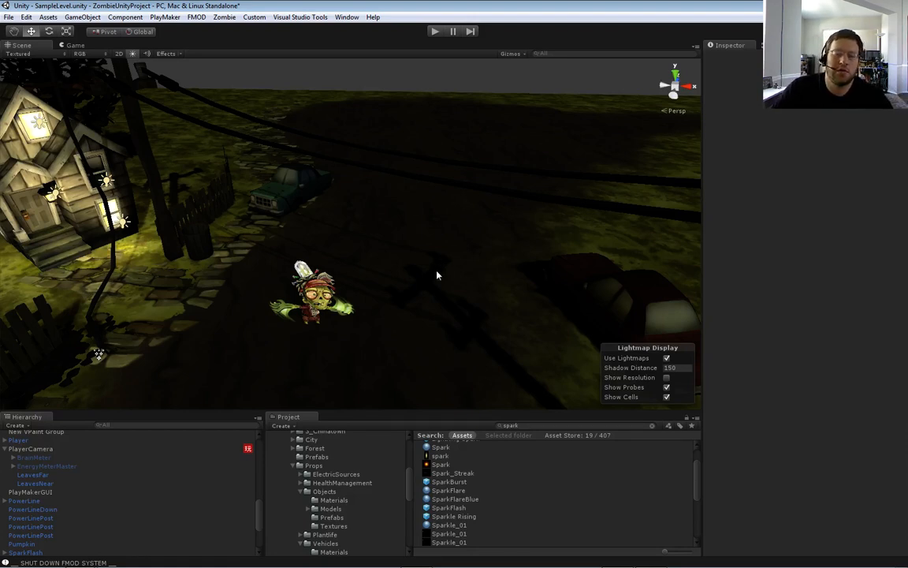
pyautogui.keyDown('alt'); pyautogui.moveTo(453, 255); pyautogui.dragTo(456, 231); pyautogui.keyUp('alt')
pyautogui.press('w')
pyautogui.moveTo(457, 231); pyautogui.dragTo(455, 252, button='right')
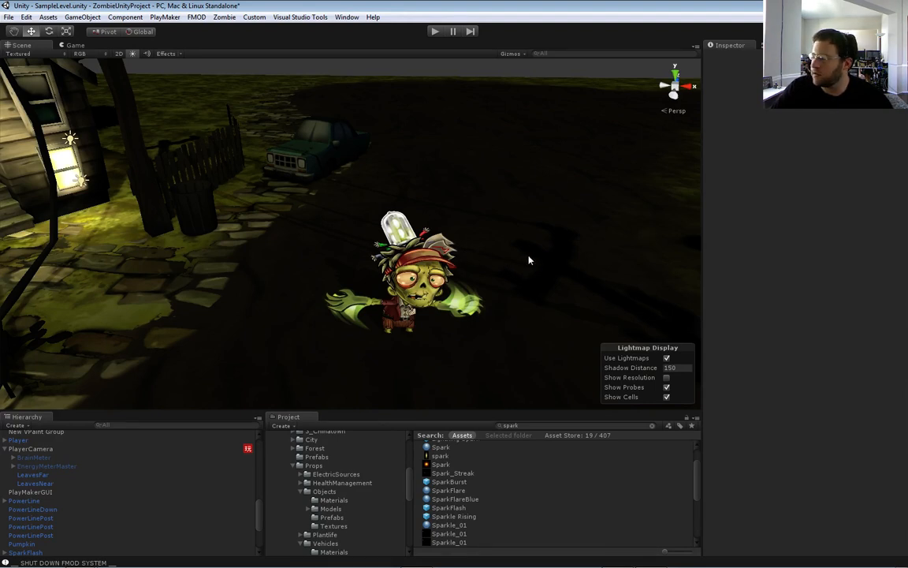
pyautogui.moveTo(476, 285)
pyautogui.mouseDown(button='right')
pyautogui.moveTo(465, 318)
pyautogui.moveTo(472, 316)
pyautogui.moveTo(472, 267)
pyautogui.moveTo(468, 304)
pyautogui.moveTo(474, 276)
pyautogui.mouseUp(button='right')
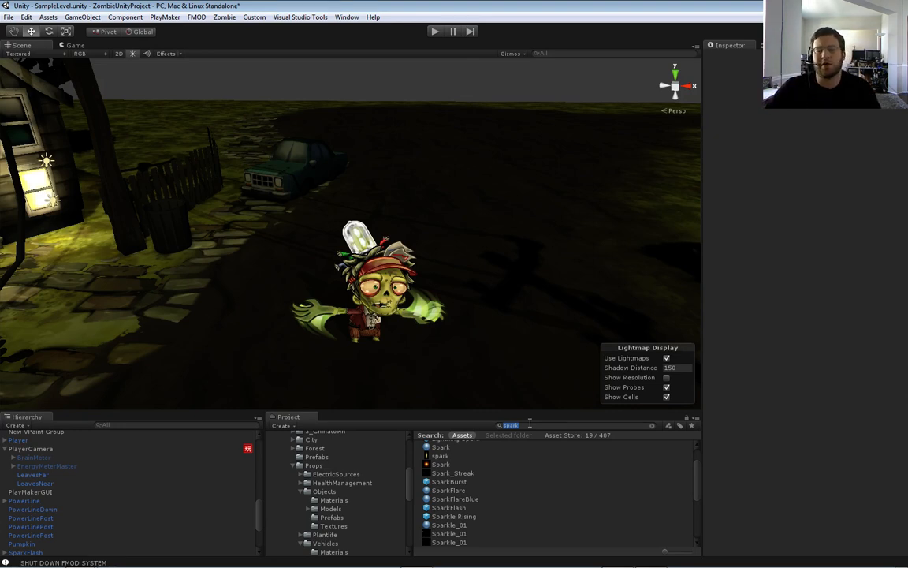
pyautogui.write('cop')
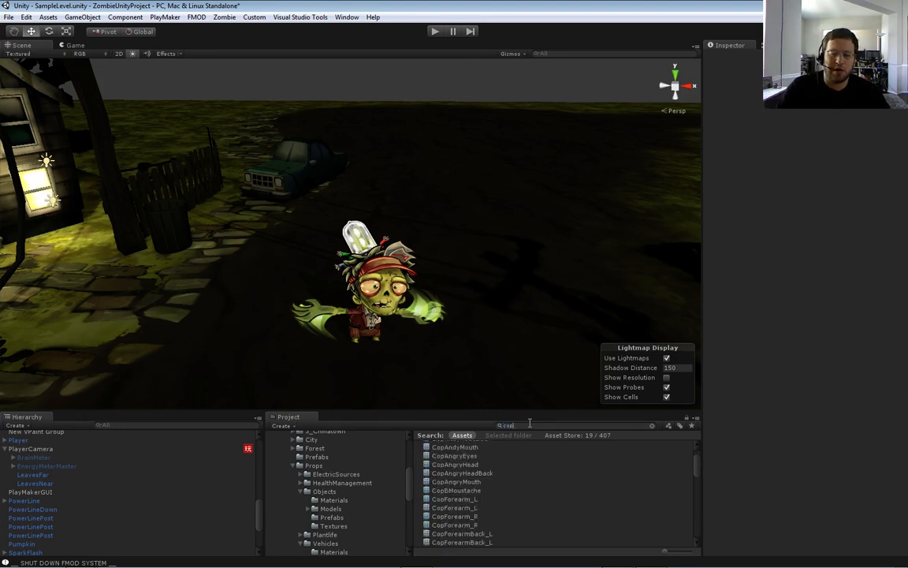
pyautogui.press('BackSpace')
pyautogui.press('BackSpace')
pyautogui.press('BackSpace')
# Search the project assets for "police" and place the Vehicle_Police prefab in the level near the zombie character
pyautogui.write('p')
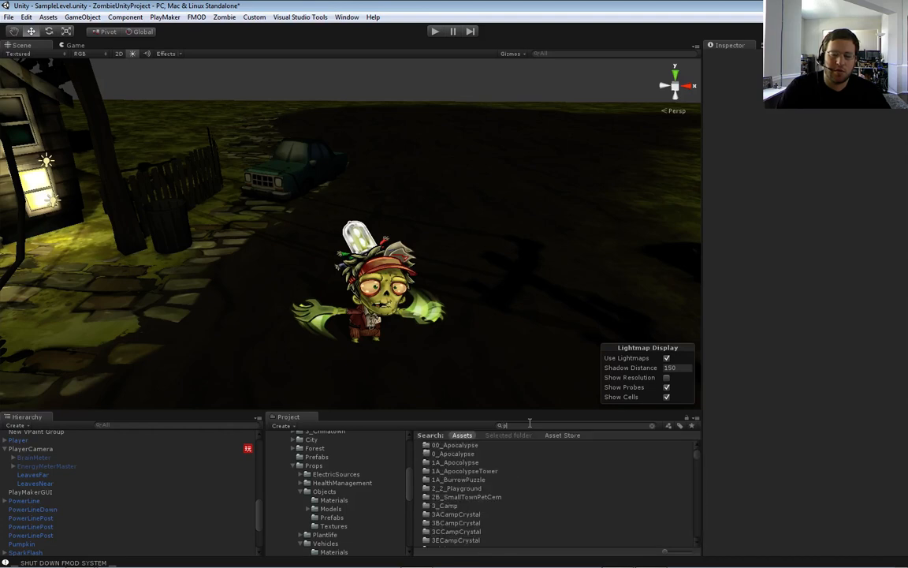
pyautogui.write('olice')
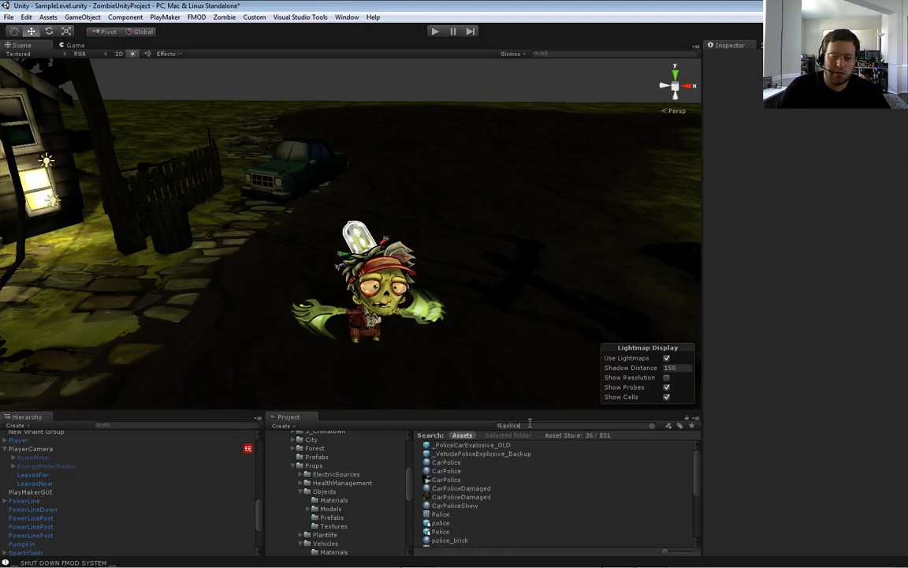
pyautogui.scroll(-4, 488, 476)
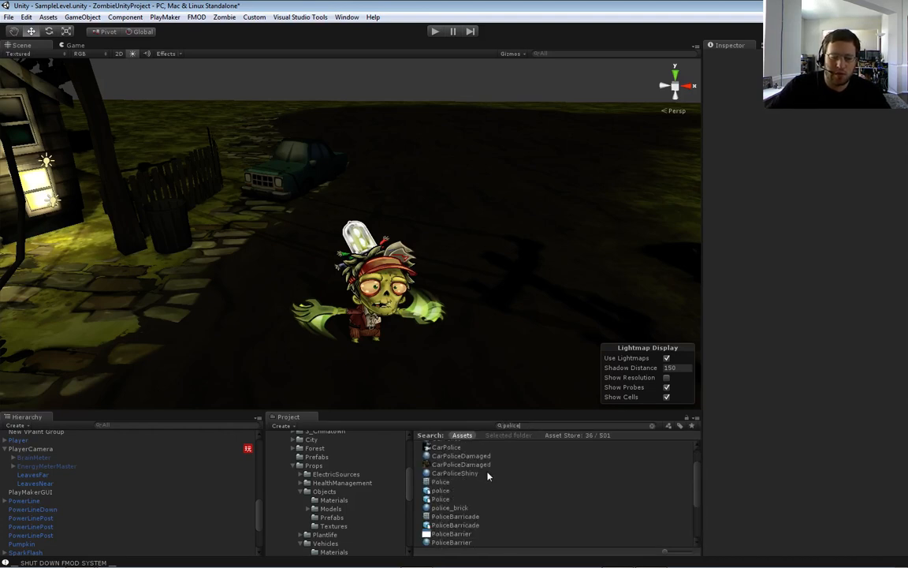
pyautogui.scroll(-1, 488, 477)
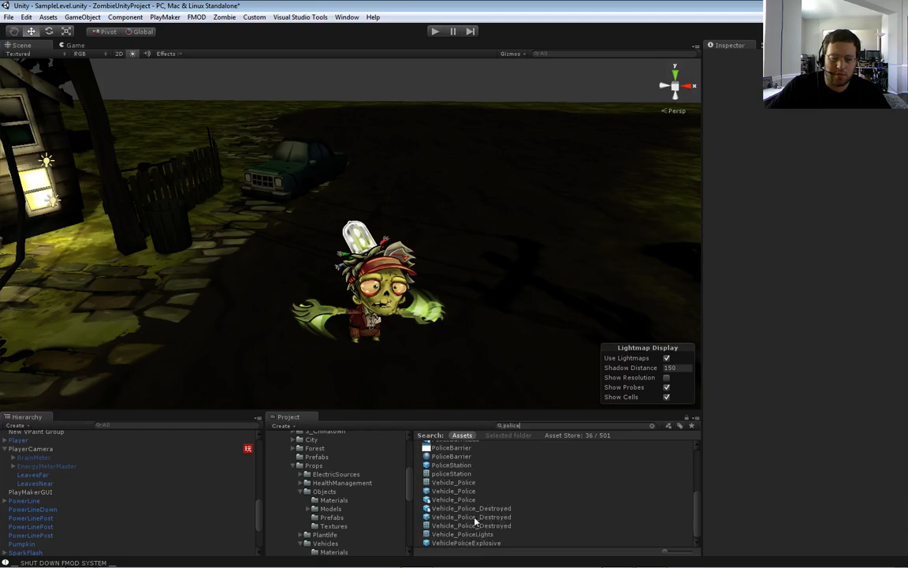
pyautogui.moveTo(453, 490); pyautogui.dragTo(271, 282)
pyautogui.press('s')
pyautogui.moveTo(271, 282); pyautogui.dragTo(239, 284, button='right')
pyautogui.press('e')
# Move the police car onto the dark road beside the green car, and clear the selection
pyautogui.moveTo(243, 268); pyautogui.dragTo(472, 255)
pyautogui.moveTo(473, 255); pyautogui.dragTo(455, 238, button='right')
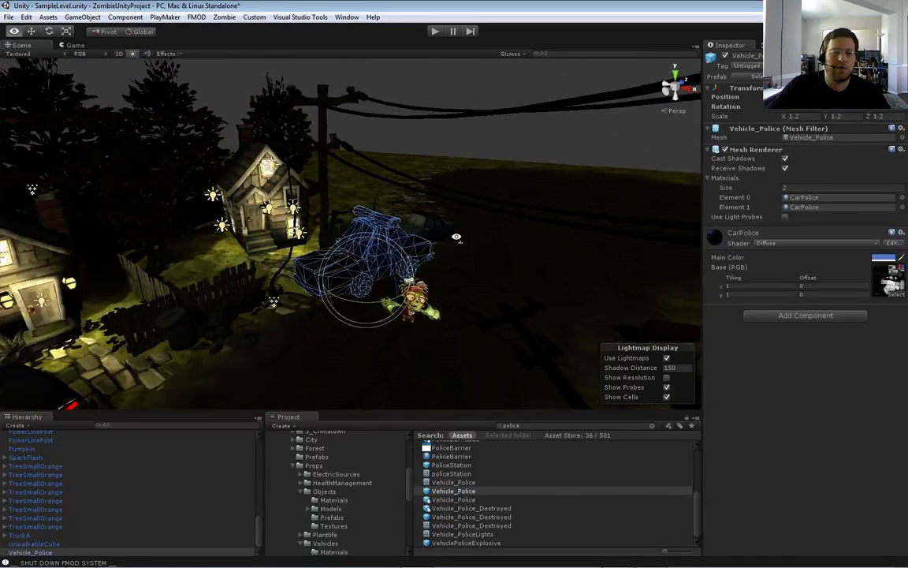
pyautogui.click(486, 154)
pyautogui.click(376, 237)
pyautogui.press('w')
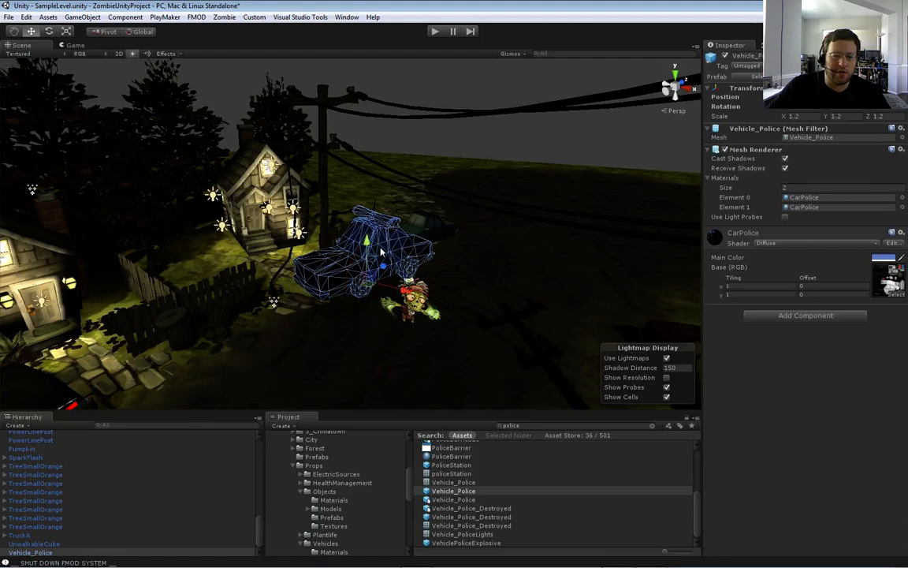
pyautogui.moveTo(377, 240); pyautogui.dragTo(637, 209)
pyautogui.moveTo(509, 250); pyautogui.dragTo(524, 265)
pyautogui.press('d')
pyautogui.moveTo(537, 294); pyautogui.dragTo(536, 304, button='right')
pyautogui.press('w')
pyautogui.press('s')
pyautogui.press('w')
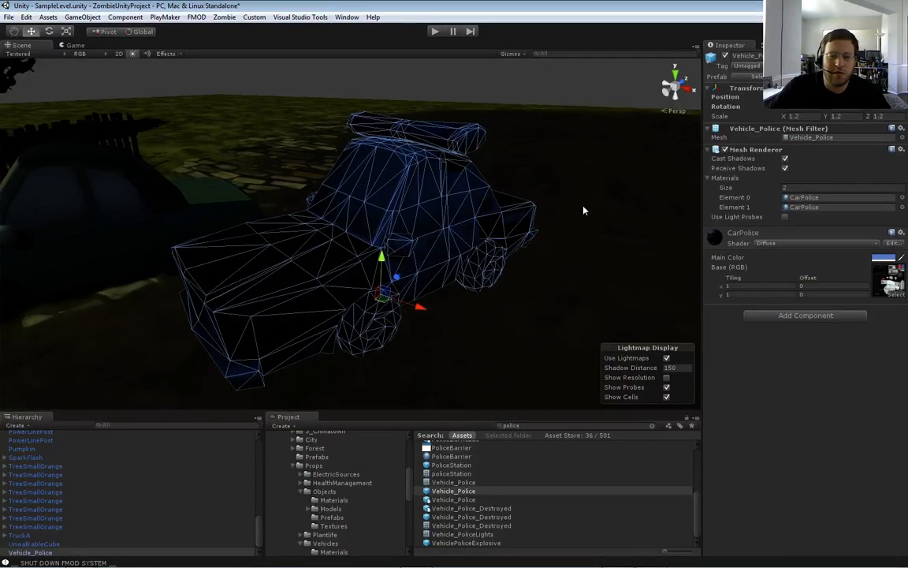
pyautogui.click(554, 94)
# Examine the placed police car up close and from across the street
pyautogui.moveTo(496, 244); pyautogui.dragTo(591, 244, button='right')
pyautogui.press('d')
pyautogui.press('s')
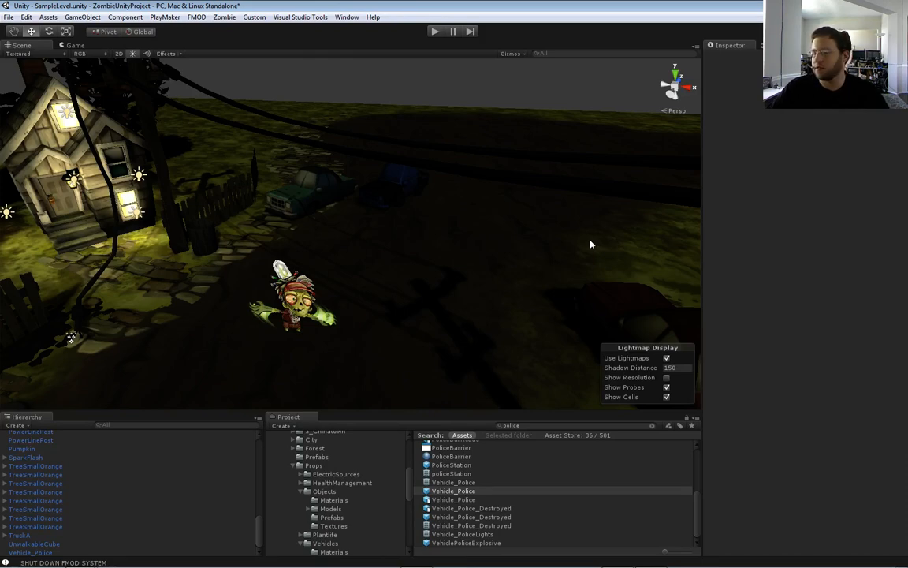
pyautogui.keyDown('alt'); pyautogui.moveTo(385, 200); pyautogui.dragTo(436, 260); pyautogui.keyUp('alt')
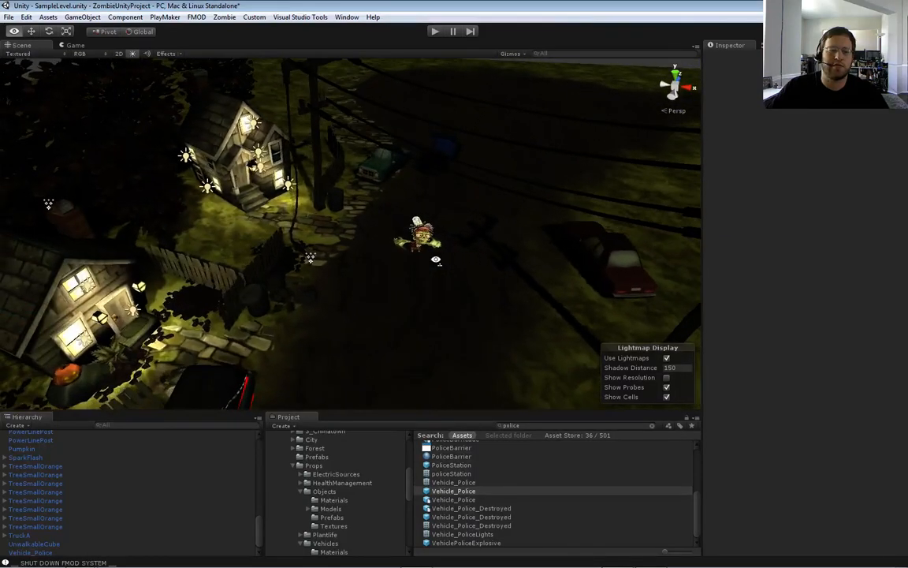
pyautogui.press('w')
pyautogui.moveTo(436, 260); pyautogui.dragTo(402, 230, button='right')
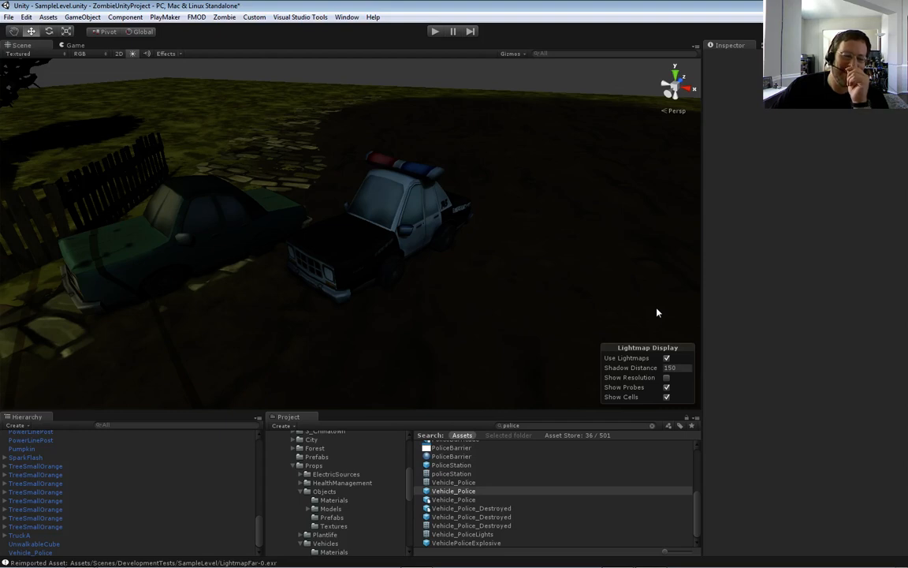
pyautogui.keyDown('alt'); pyautogui.moveTo(585, 271); pyautogui.dragTo(523, 283); pyautogui.keyUp('alt')
pyautogui.press('s')
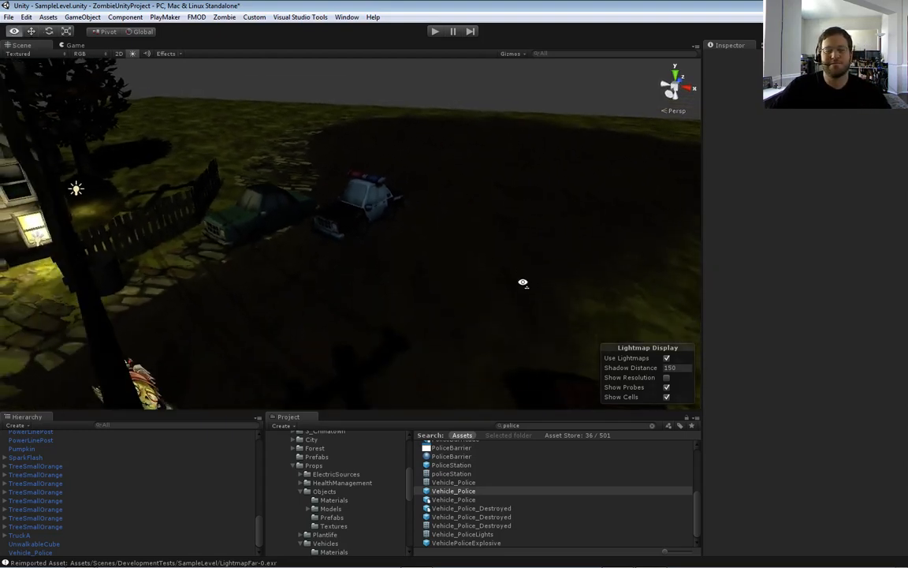
pyautogui.press('w')
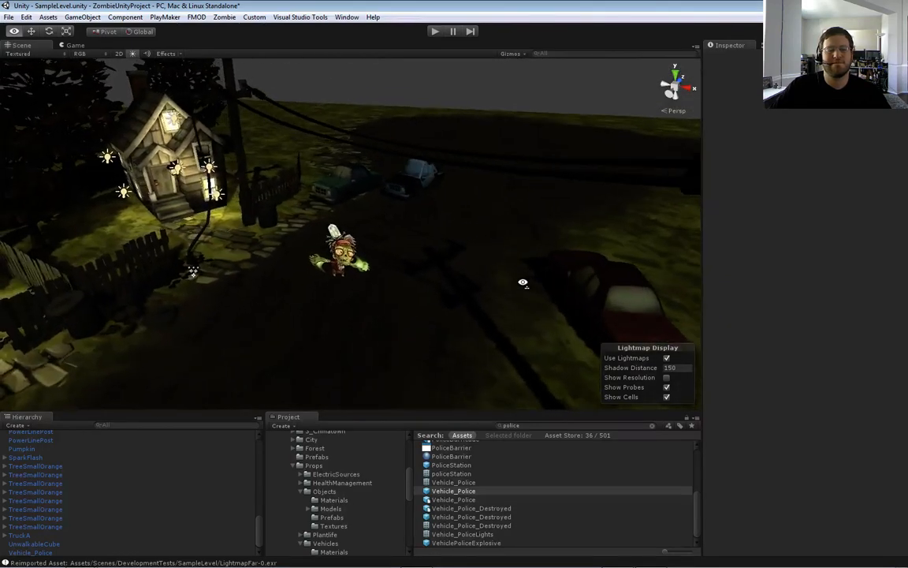
pyautogui.press('w')
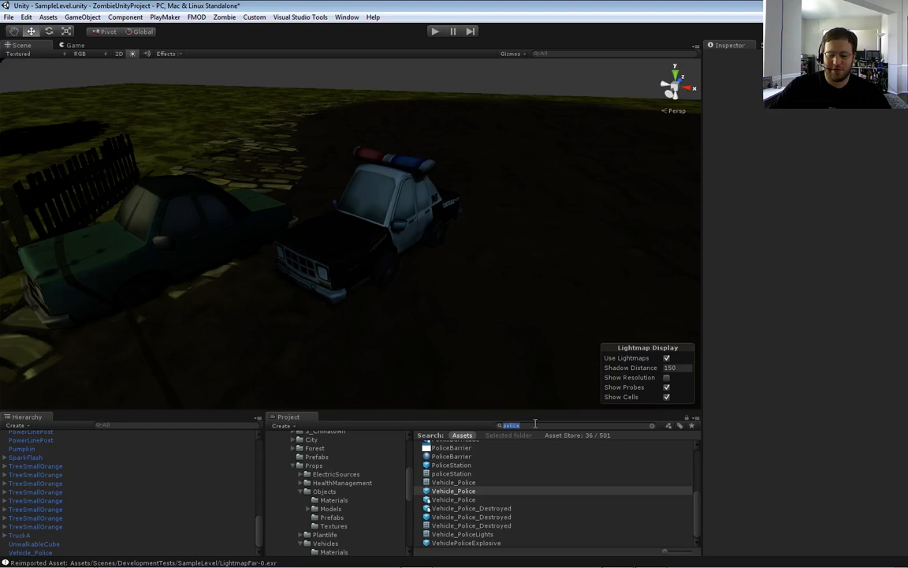
# Search the project assets for "monster" and place the Vehicle_MonsterTruck2 model on the road near the police car
pyautogui.write('monster')
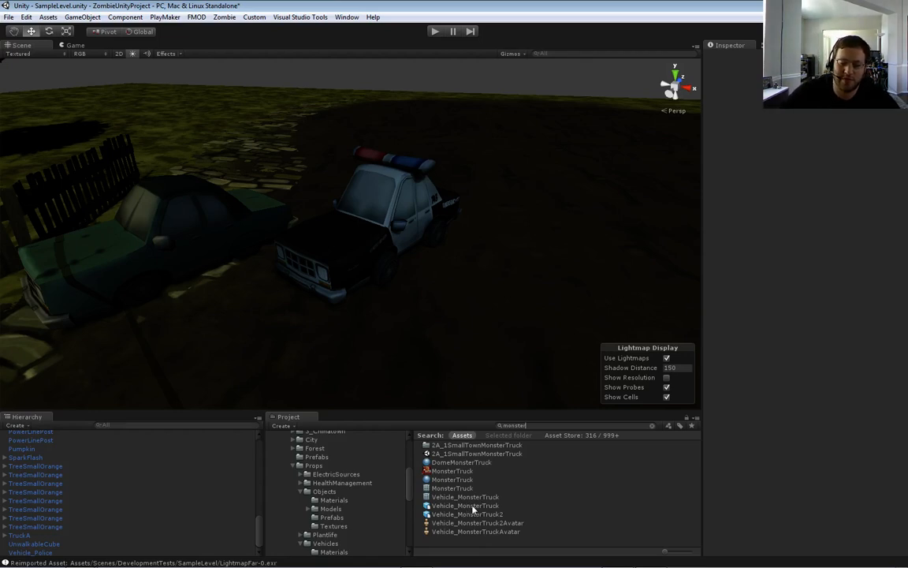
pyautogui.moveTo(467, 515); pyautogui.dragTo(362, 315)
pyautogui.moveTo(465, 309); pyautogui.dragTo(320, 326, button='right')
pyautogui.press('s')
pyautogui.press('a')
pyautogui.press('w')
pyautogui.moveTo(432, 211); pyautogui.dragTo(370, 302)
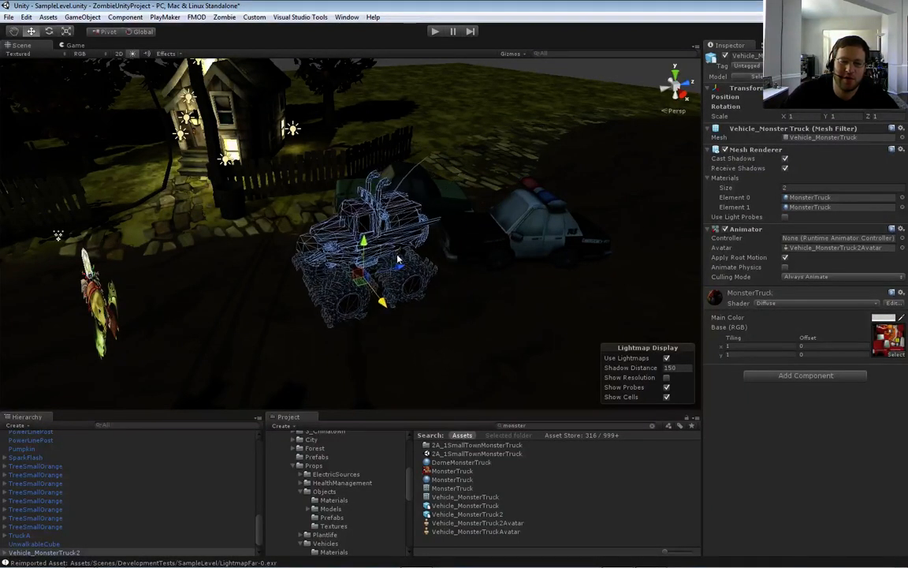
pyautogui.moveTo(399, 268); pyautogui.dragTo(381, 272)
pyautogui.click(497, 239)
pyautogui.press('w')
pyautogui.moveTo(441, 275)
pyautogui.mouseDown(button='right')
pyautogui.moveTo(430, 287)
pyautogui.moveTo(464, 214)
pyautogui.moveTo(475, 235)
pyautogui.moveTo(437, 290)
pyautogui.moveTo(443, 264)
pyautogui.mouseUp(button='right')
# Search the project assets for "helicop" and add the HelicopterHind model to the level near the police car
pyautogui.click(535, 424)
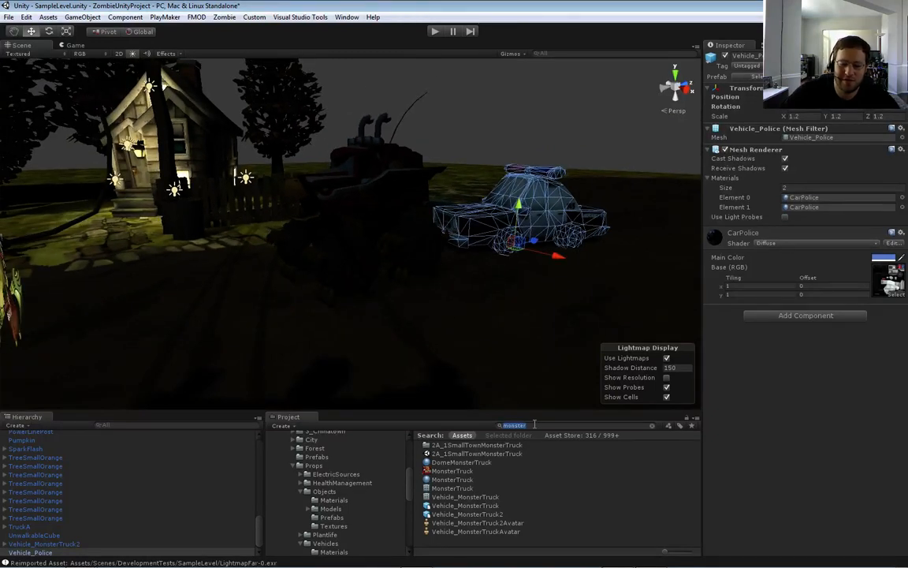
pyautogui.write('h')
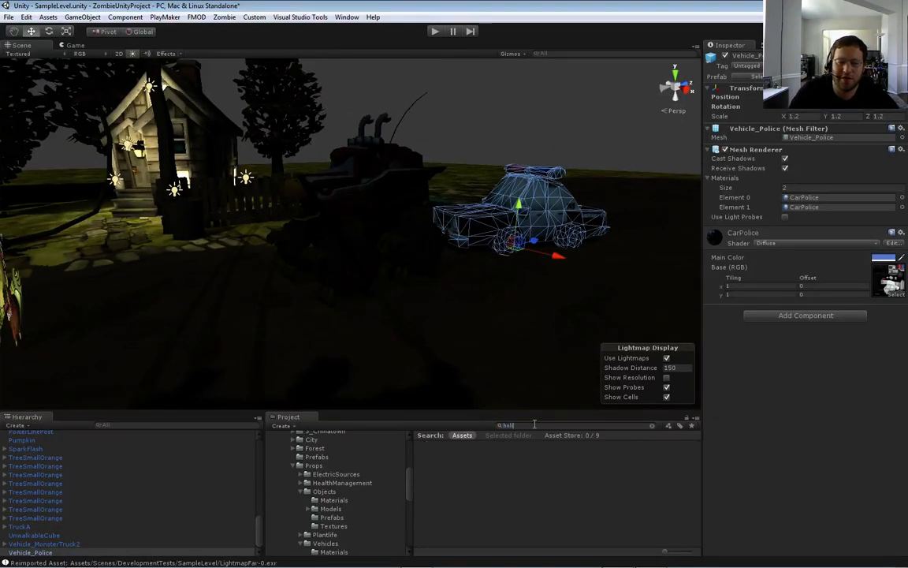
pyautogui.write('elicop')
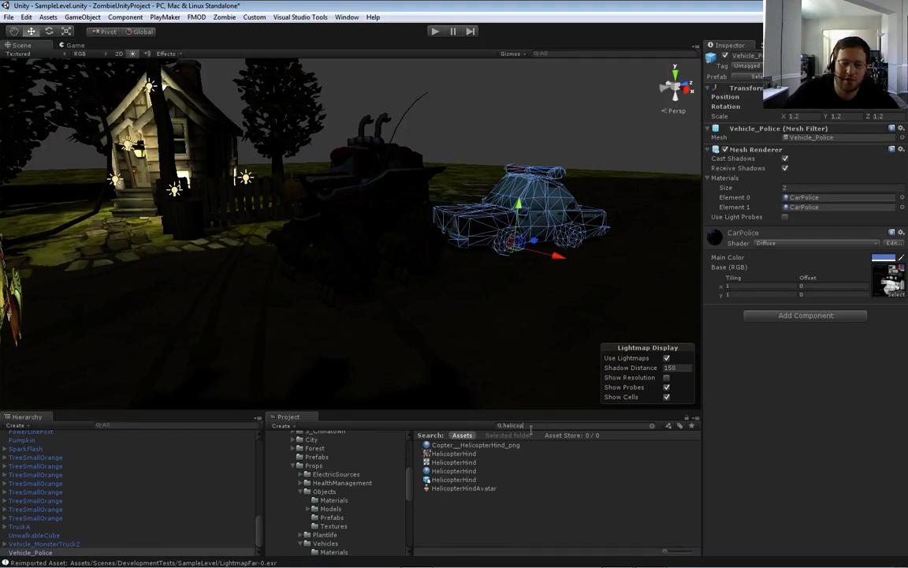
pyautogui.moveTo(457, 480); pyautogui.dragTo(495, 206)
pyautogui.press('s')
pyautogui.moveTo(495, 206); pyautogui.dragTo(449, 251, button='right')
# Raise the helicopter and move it sideways so that it hovers above the road
pyautogui.moveTo(415, 190); pyautogui.dragTo(436, 86)
pyautogui.press('d')
pyautogui.moveTo(461, 136); pyautogui.dragTo(417, 187, button='right')
pyautogui.press('e')
pyautogui.moveTo(390, 153); pyautogui.dragTo(658, 152)
pyautogui.press('s')
pyautogui.moveTo(552, 197); pyautogui.dragTo(586, 203, button='right')
pyautogui.press('a')
pyautogui.press('d')
pyautogui.press('w')
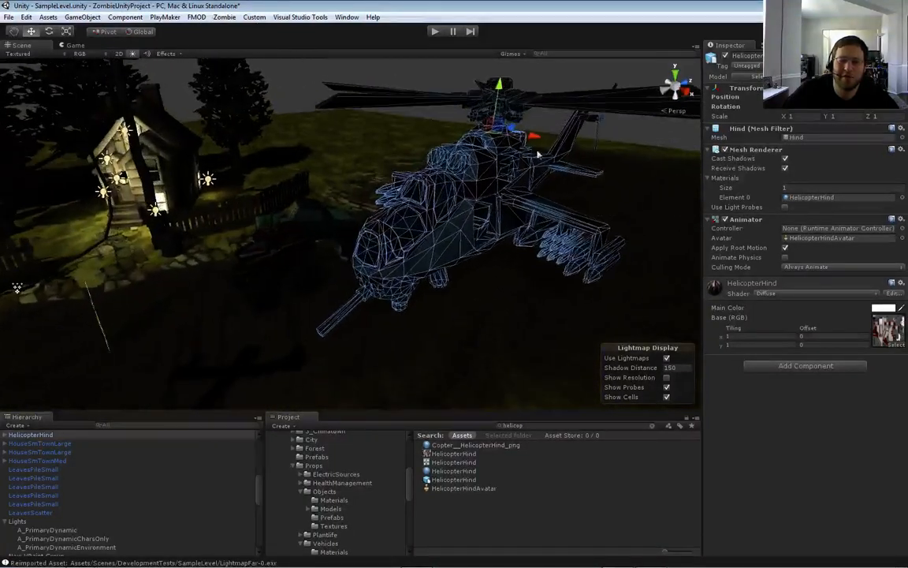
# Move the helicopter further sideways, away from the monster truck
pyautogui.moveTo(531, 140); pyautogui.dragTo(580, 154)
# Try a scale of 5 on the X, Y and Z axes for the monster truck
pyautogui.click(290, 259)
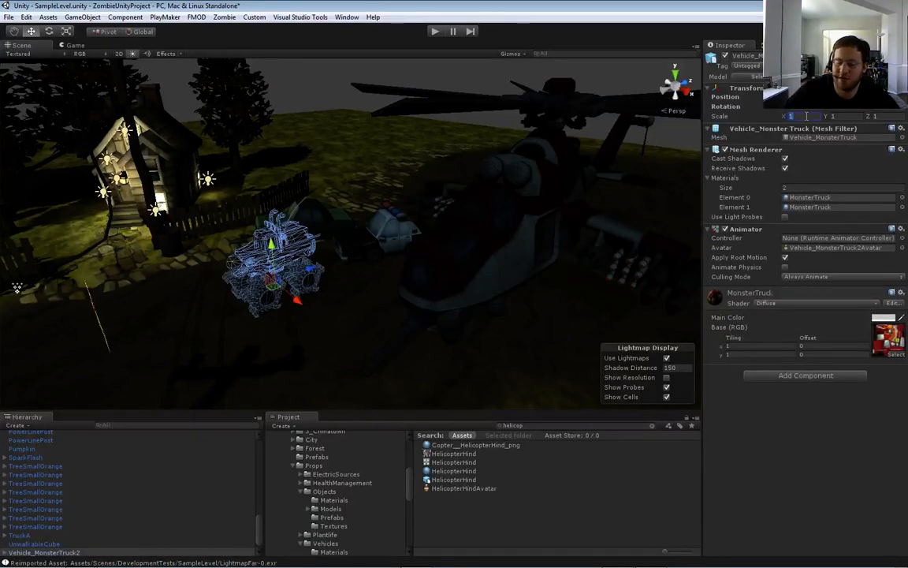
pyautogui.write('5')
pyautogui.press('Tab')
pyautogui.write('5')
pyautogui.press('Tab')
pyautogui.write('5')
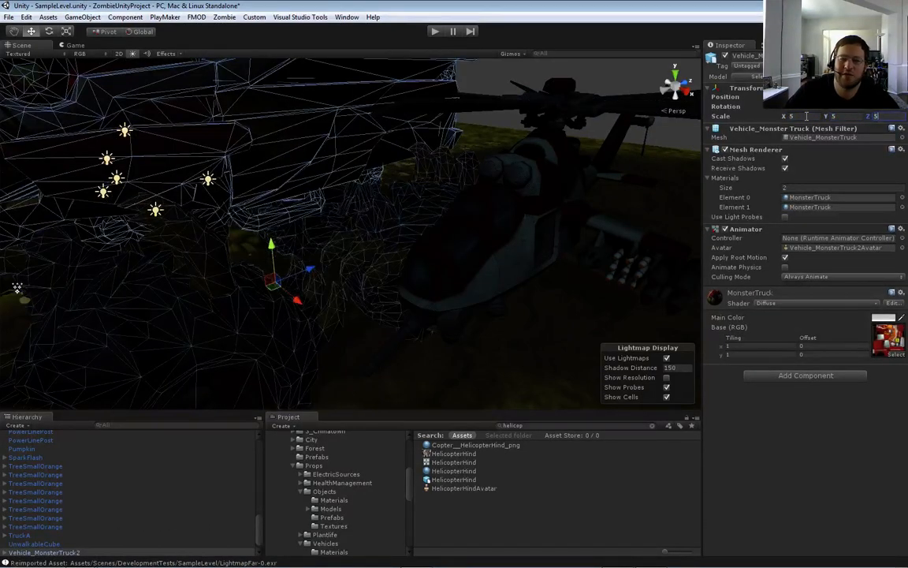
# Set the monster truck's scale to 3 on the X, Y and Z axes
pyautogui.moveTo(806, 116); pyautogui.dragTo(773, 114)
pyautogui.write('3')
pyautogui.press('Tab')
pyautogui.write('3')
pyautogui.press('Tab')
pyautogui.write('3')
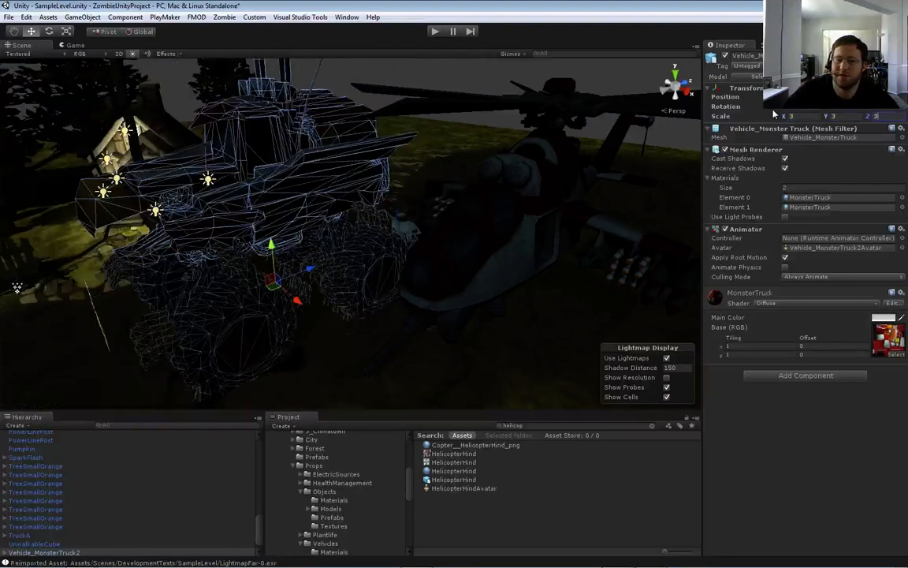
# Move the helicopter clear of the enlarged monster truck and shift the truck along the road past the police car
pyautogui.moveTo(430, 229)
pyautogui.keyDown('alt'); pyautogui.mouseDown()
pyautogui.moveTo(455, 237)
pyautogui.moveTo(446, 253)
pyautogui.moveTo(428, 258)
pyautogui.moveTo(449, 247)
pyautogui.moveTo(427, 211)
pyautogui.mouseUp(); pyautogui.keyUp('alt')
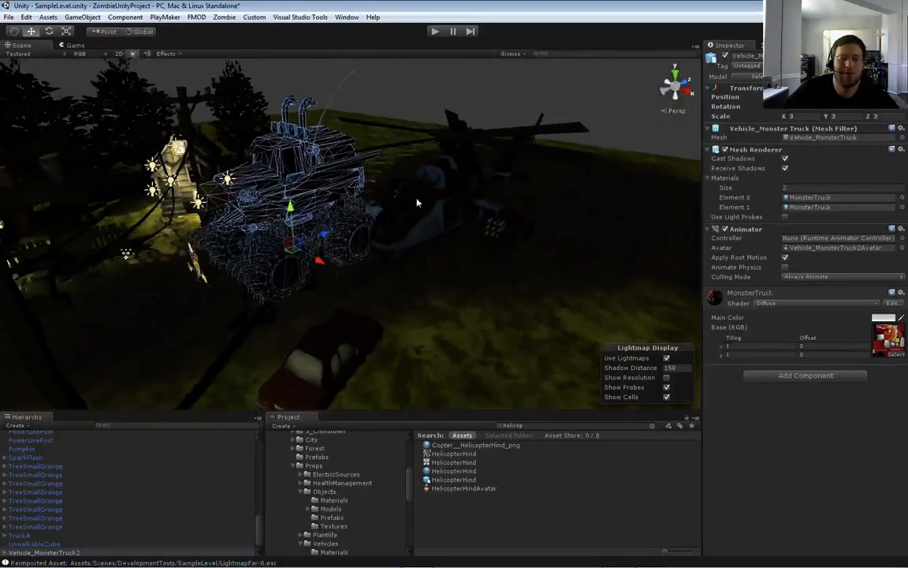
pyautogui.click(409, 186)
pyautogui.moveTo(496, 161); pyautogui.dragTo(576, 187)
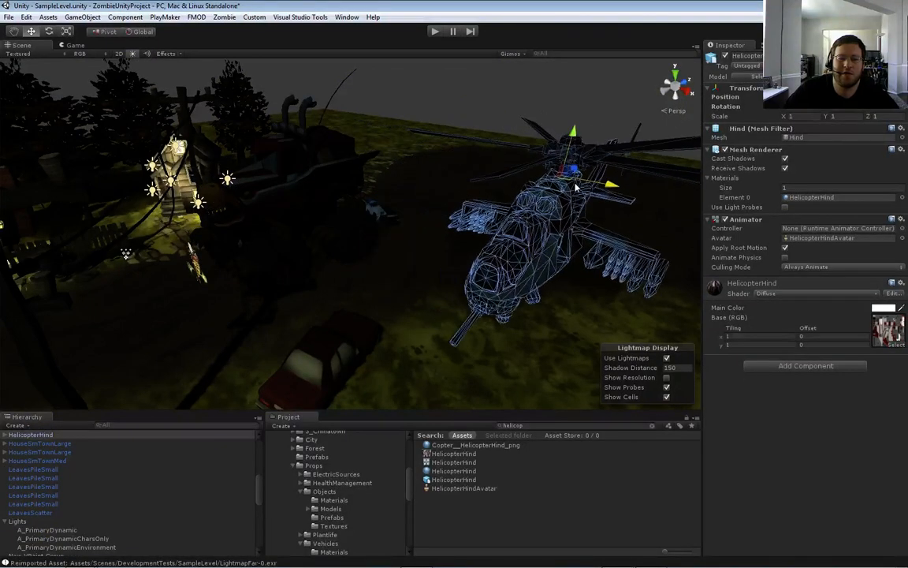
pyautogui.click(311, 213)
pyautogui.moveTo(316, 229); pyautogui.dragTo(563, 182)
# Move the helicopter over beside the repositioned monster truck and rotate it about its vertical axis
pyautogui.click(564, 220)
pyautogui.keyDown('alt'); pyautogui.moveTo(564, 220); pyautogui.dragTo(531, 272); pyautogui.keyUp('alt')
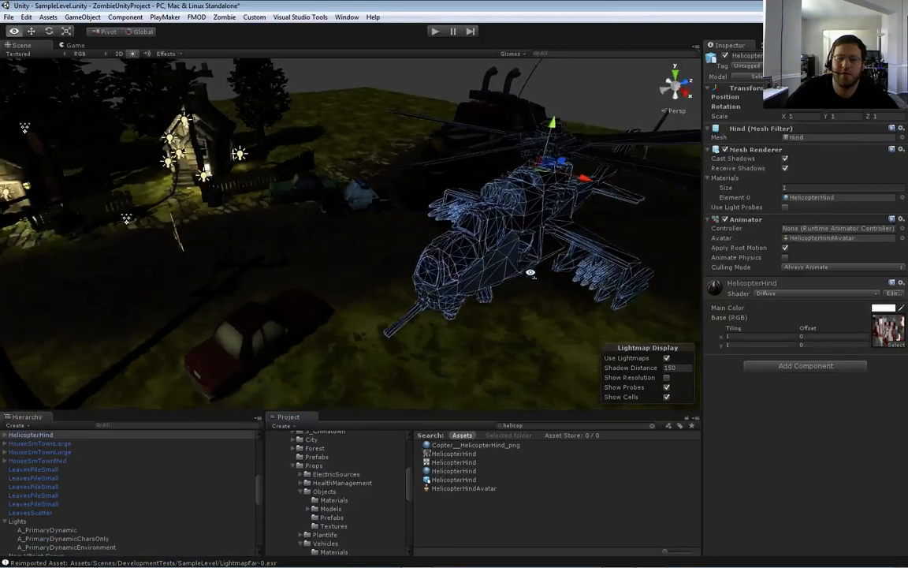
pyautogui.moveTo(531, 271); pyautogui.dragTo(503, 220, button='middle')
pyautogui.moveTo(451, 175); pyautogui.dragTo(632, 155)
pyautogui.press('f')
pyautogui.press('e')
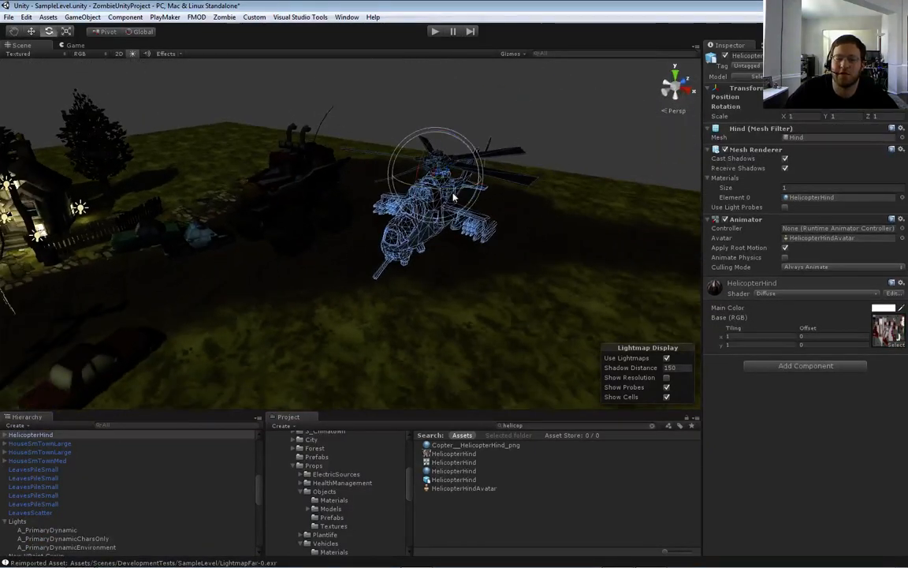
# Rotate the monster truck slightly about its vertical axis
pyautogui.click(291, 189)
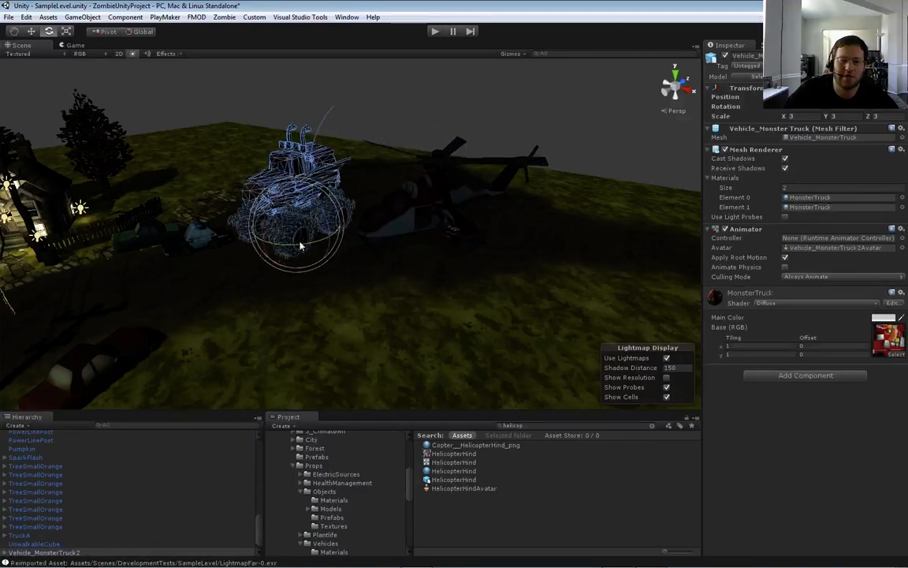
pyautogui.moveTo(299, 244)
pyautogui.mouseDown()
pyautogui.moveTo(249, 250)
pyautogui.moveTo(285, 235)
pyautogui.mouseUp()
pyautogui.scroll(4, 286, 235)
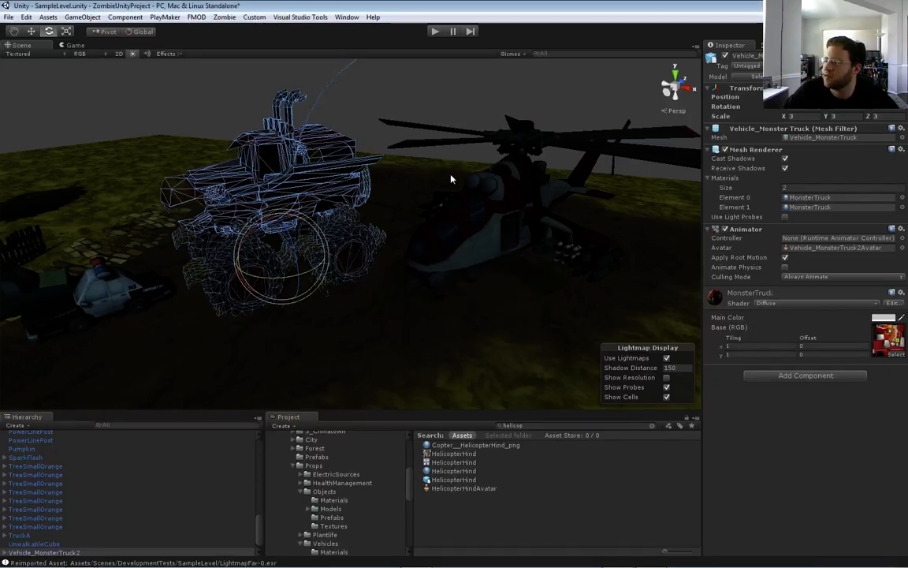
# Enable all static flags for the monster truck and its child objects
pyautogui.click(388, 136)
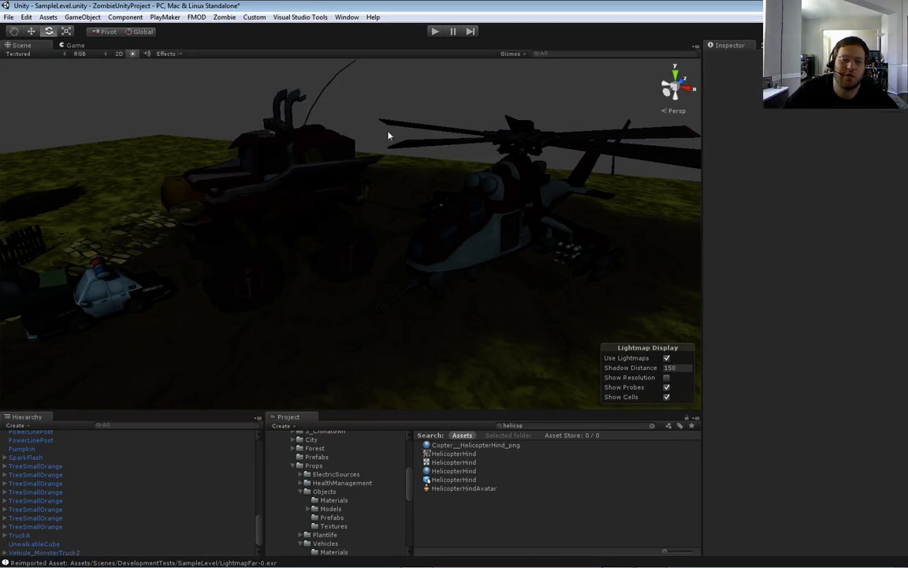
pyautogui.click(319, 178)
pyautogui.click(902, 56)
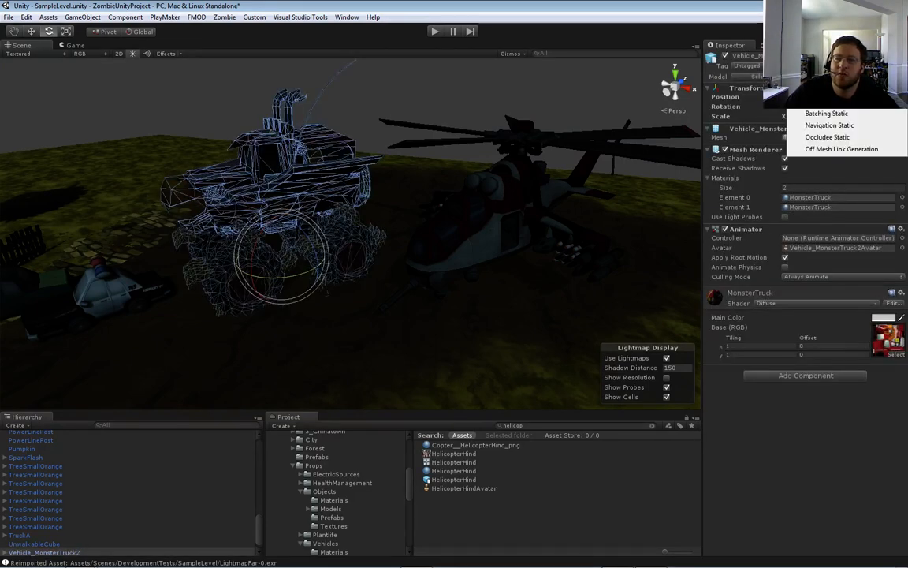
pyautogui.click(830, 78)
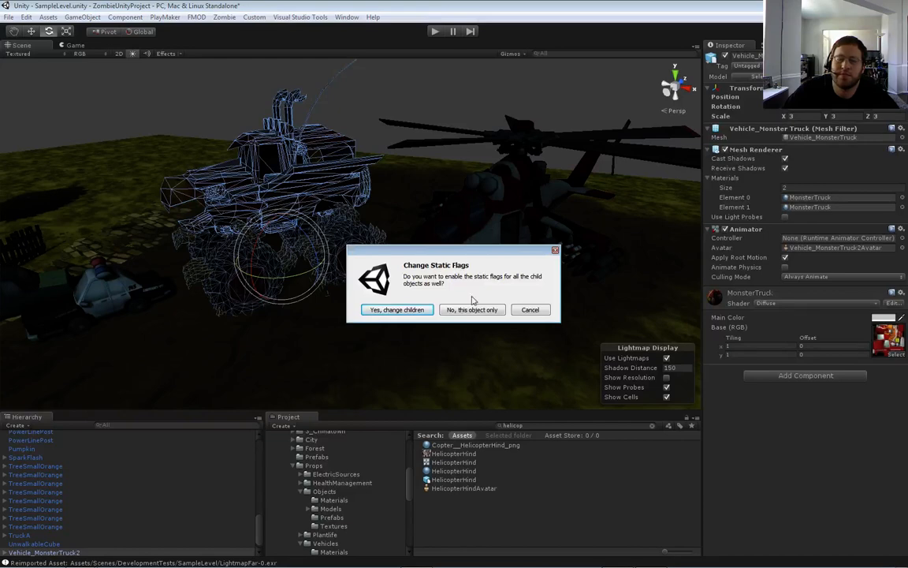
pyautogui.click(396, 310)
# Enable all static flags for the helicopter and its child objects, and clear the selection
pyautogui.click(471, 160)
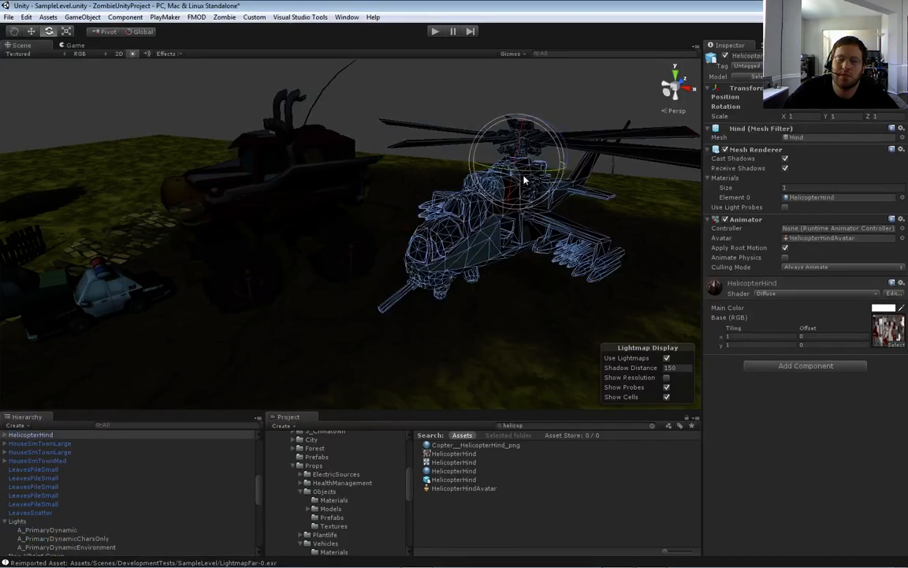
pyautogui.click(901, 55)
pyautogui.click(833, 79)
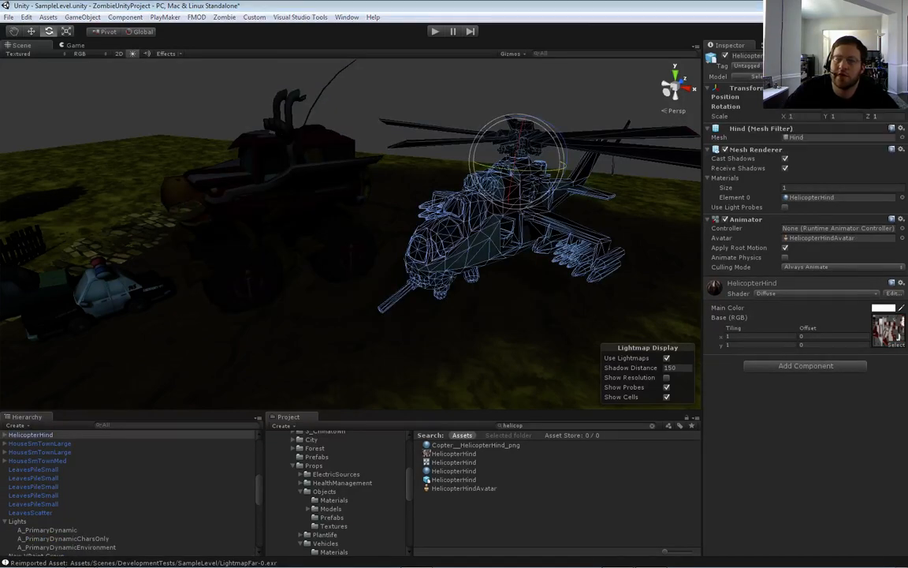
pyautogui.click(408, 310)
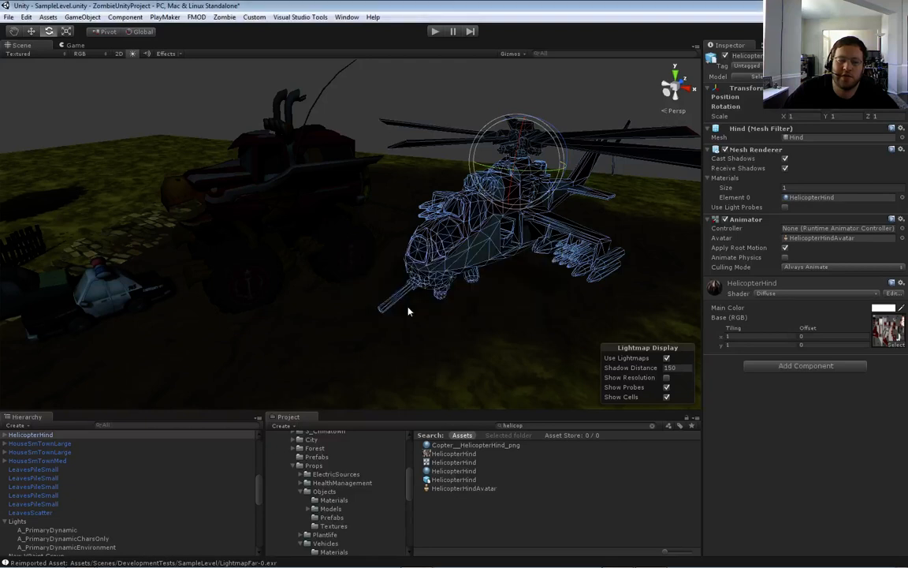
pyautogui.click(440, 90)
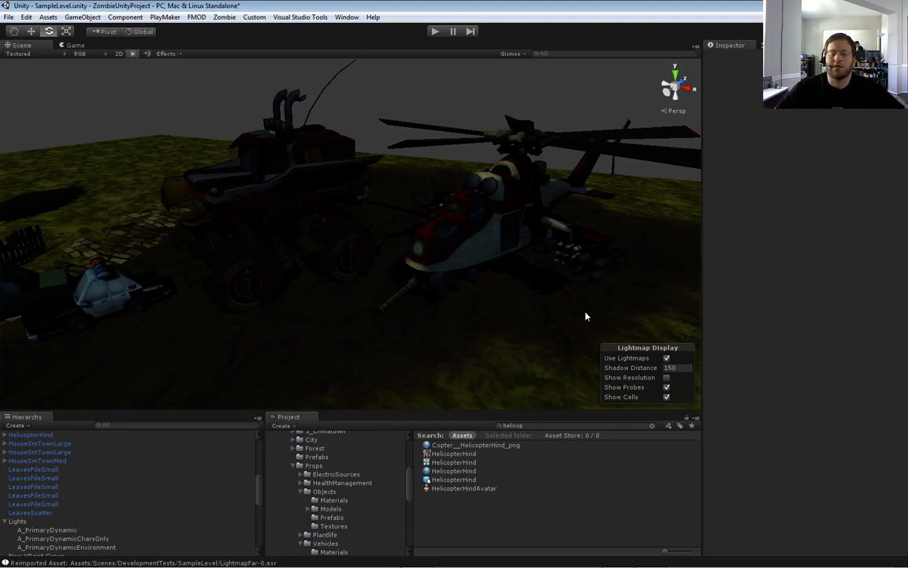
# Examine the monster truck, helicopter and police car together from several angles
pyautogui.moveTo(499, 257)
pyautogui.keyDown('alt'); pyautogui.mouseDown()
pyautogui.moveTo(532, 258)
pyautogui.moveTo(521, 239)
pyautogui.moveTo(460, 258)
pyautogui.moveTo(529, 245)
pyautogui.moveTo(487, 255)
pyautogui.mouseUp(); pyautogui.keyUp('alt')
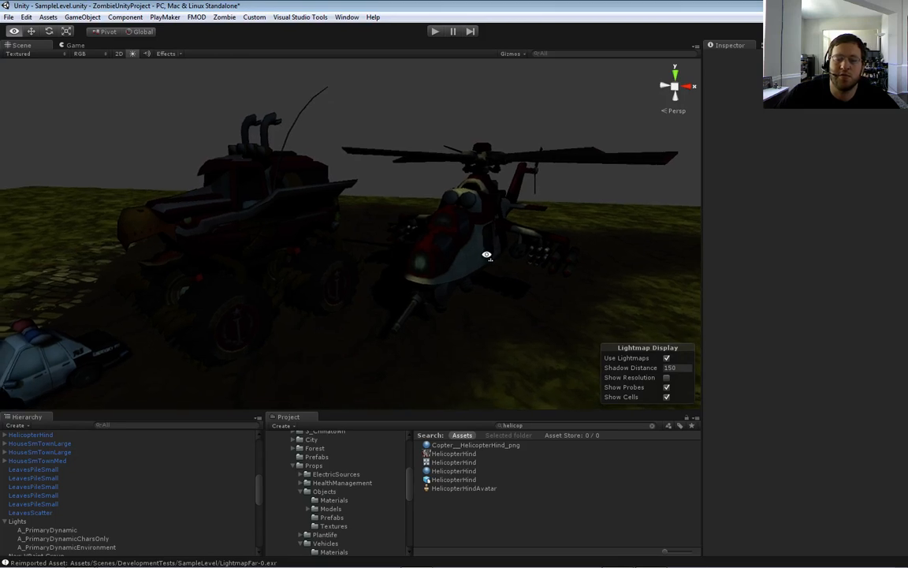
pyautogui.press('e')
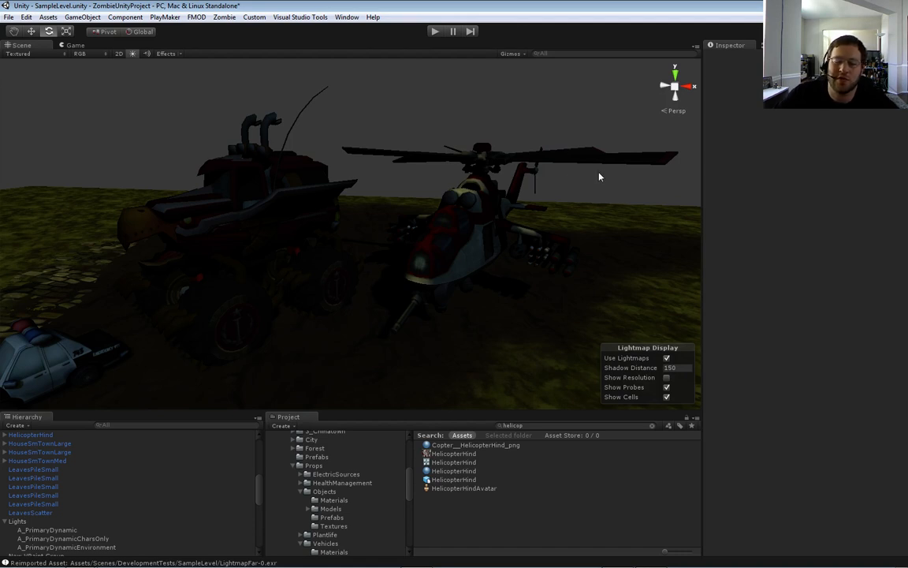
pyautogui.keyDown('alt'); pyautogui.moveTo(602, 180); pyautogui.dragTo(573, 184); pyautogui.keyUp('alt')
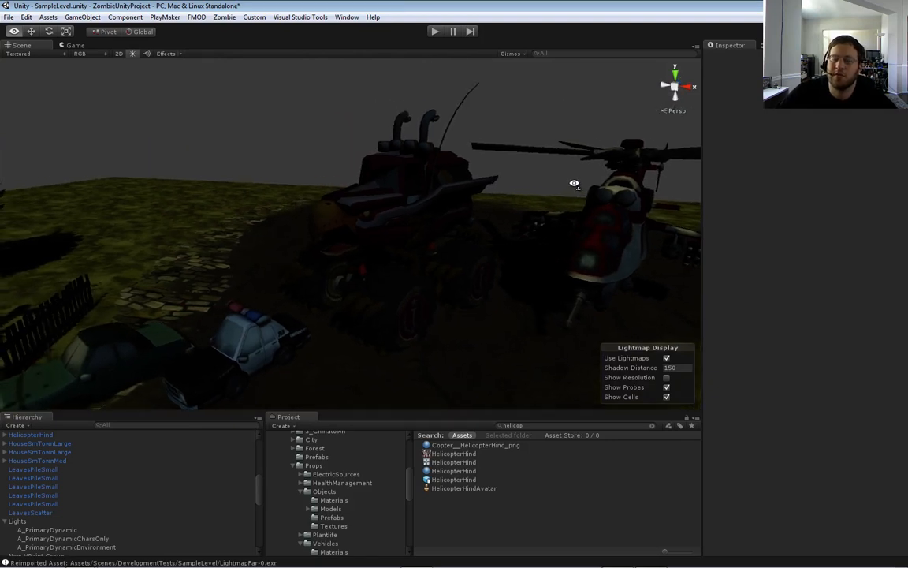
pyautogui.click(427, 189)
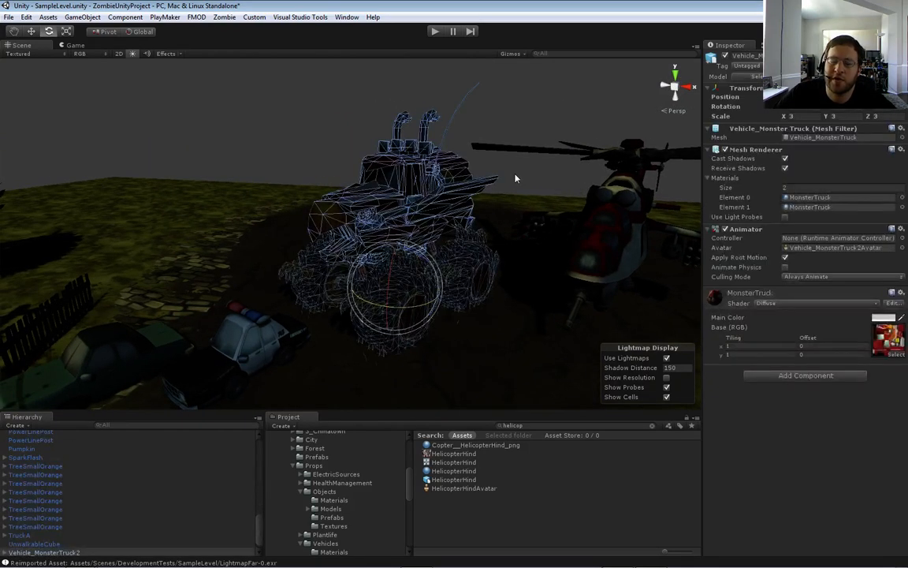
pyautogui.click(515, 176)
pyautogui.click(463, 190)
pyautogui.click(539, 190)
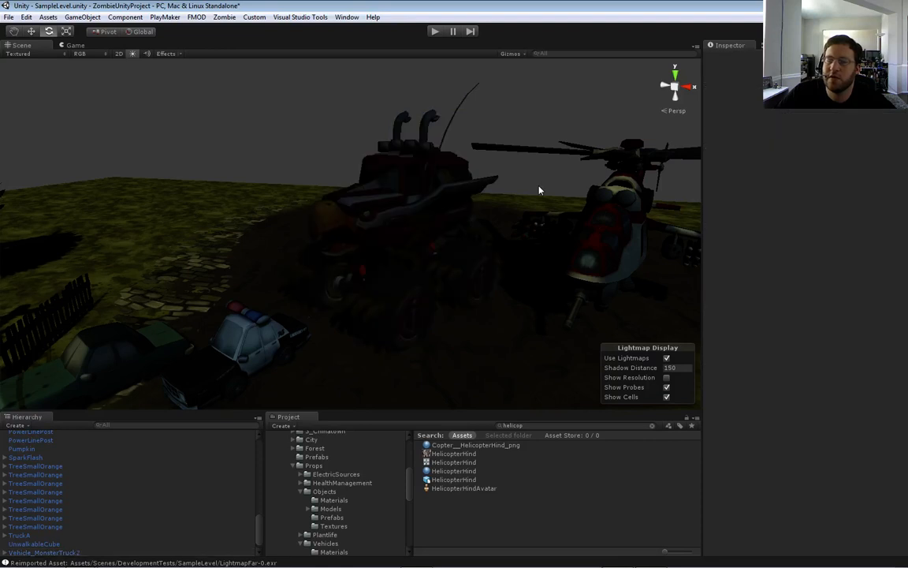
pyautogui.moveTo(539, 188)
pyautogui.keyDown('alt'); pyautogui.mouseDown()
pyautogui.moveTo(523, 188)
pyautogui.moveTo(533, 194)
pyautogui.mouseUp(); pyautogui.keyUp('alt')
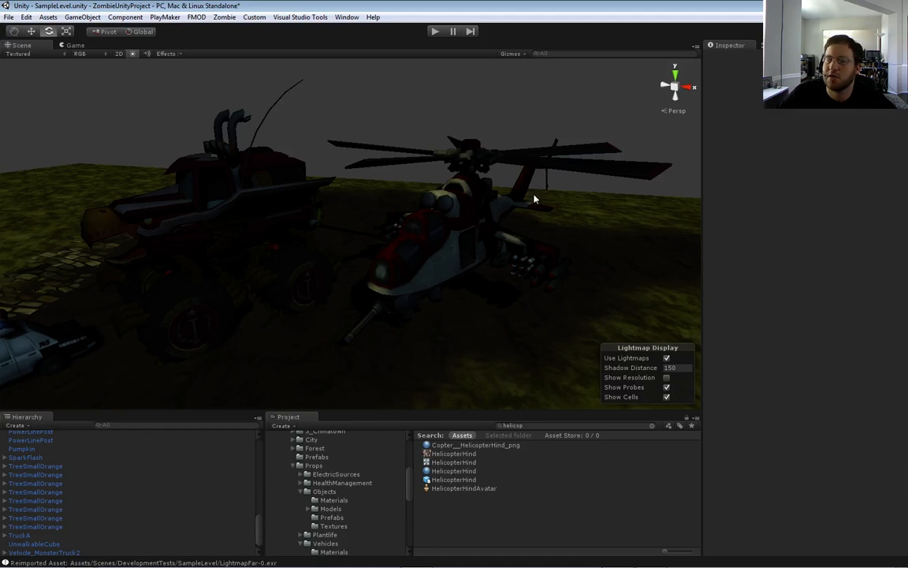
# Raise the helicopter so that it hovers above the ground beside the monster truck
pyautogui.click(534, 198)
pyautogui.press('w')
pyautogui.press('f')
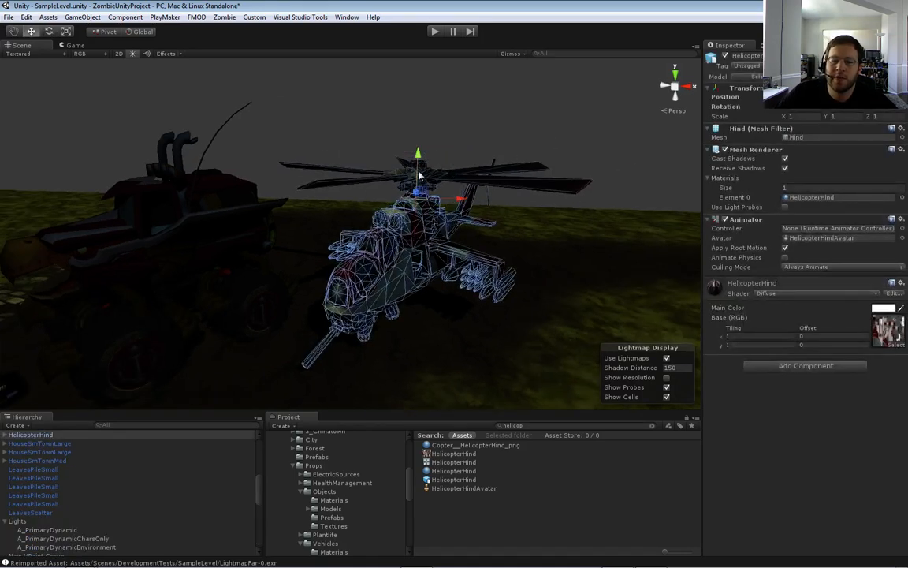
pyautogui.moveTo(426, 134); pyautogui.dragTo(442, 81)
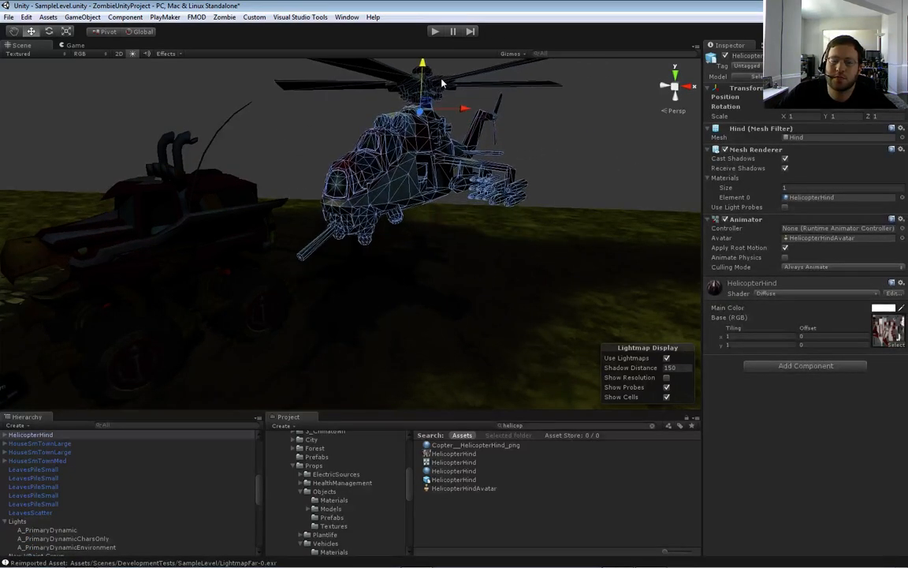
pyautogui.click(542, 156)
# Set the intensity of the A_PrimaryDynamic directional light to 1
pyautogui.moveTo(528, 179); pyautogui.dragTo(881, 146, button='right')
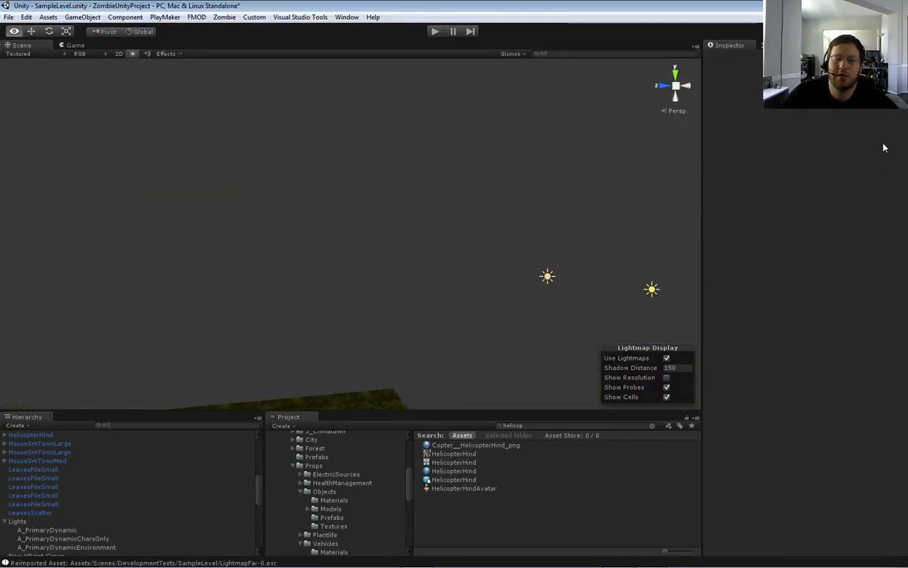
pyautogui.click(548, 277)
pyautogui.click(651, 289)
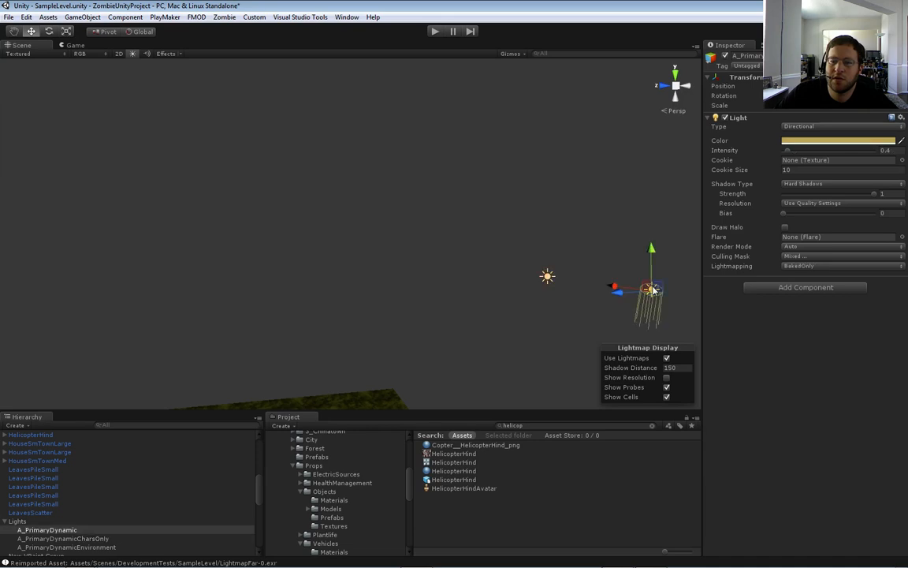
pyautogui.click(898, 153)
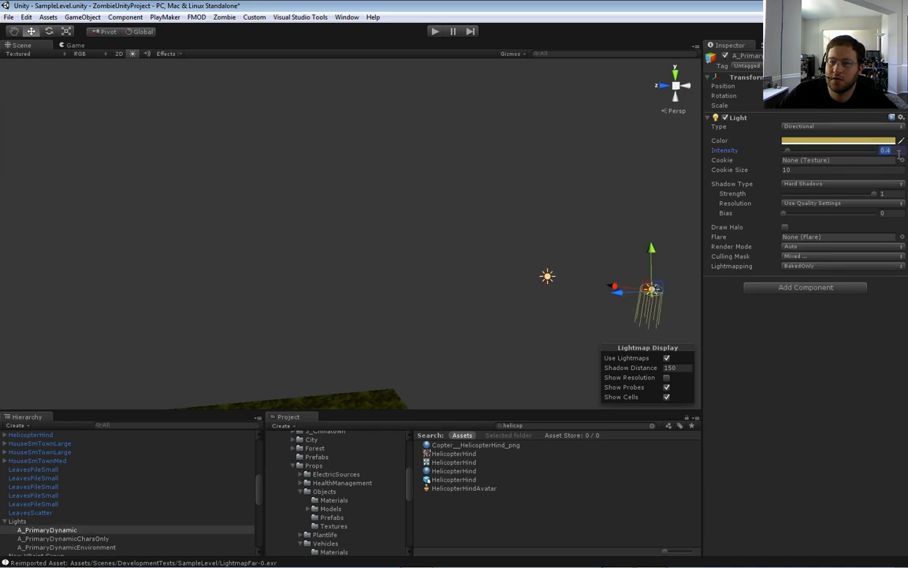
pyautogui.write('1')
# Examine the vehicles up close and inspect the monster truck's static flags and its material's main color
pyautogui.moveTo(377, 154); pyautogui.dragTo(519, 361, button='right')
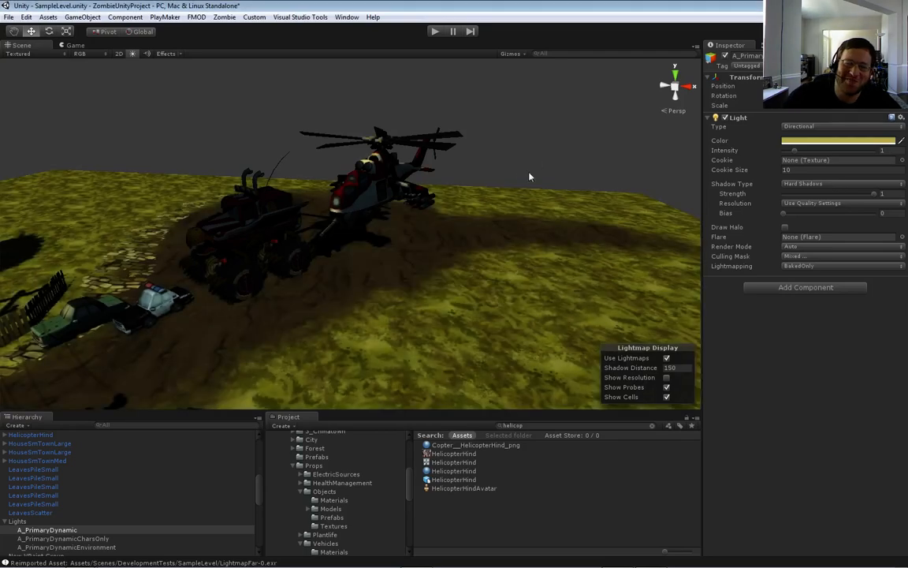
pyautogui.keyDown('alt'); pyautogui.moveTo(475, 154); pyautogui.dragTo(516, 179); pyautogui.keyUp('alt')
pyautogui.keyDown('alt'); pyautogui.scroll(3, 516, 180); pyautogui.keyUp('alt')
pyautogui.keyDown('alt'); pyautogui.scroll(-5, 516, 180); pyautogui.keyUp('alt')
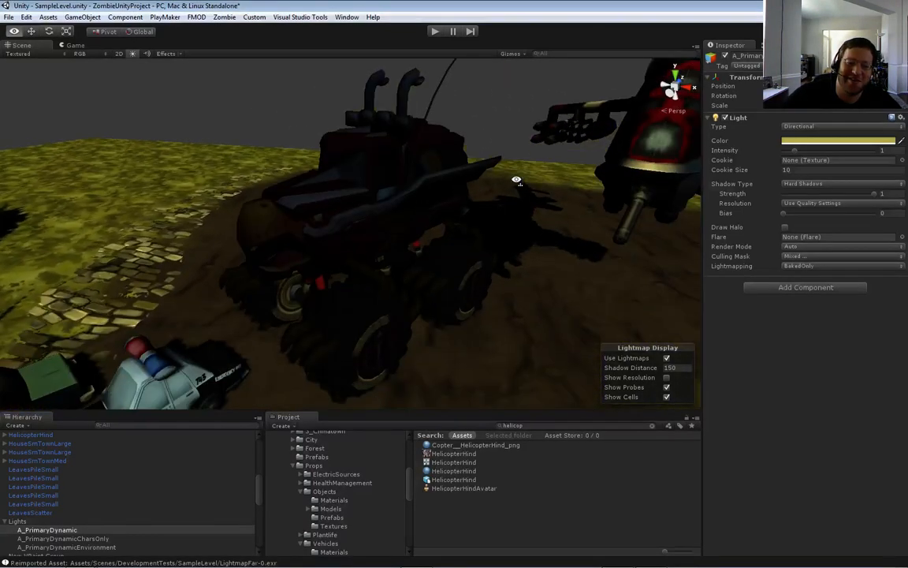
pyautogui.keyDown('alt'); pyautogui.scroll(4, 516, 179); pyautogui.keyUp('alt')
pyautogui.click(416, 213)
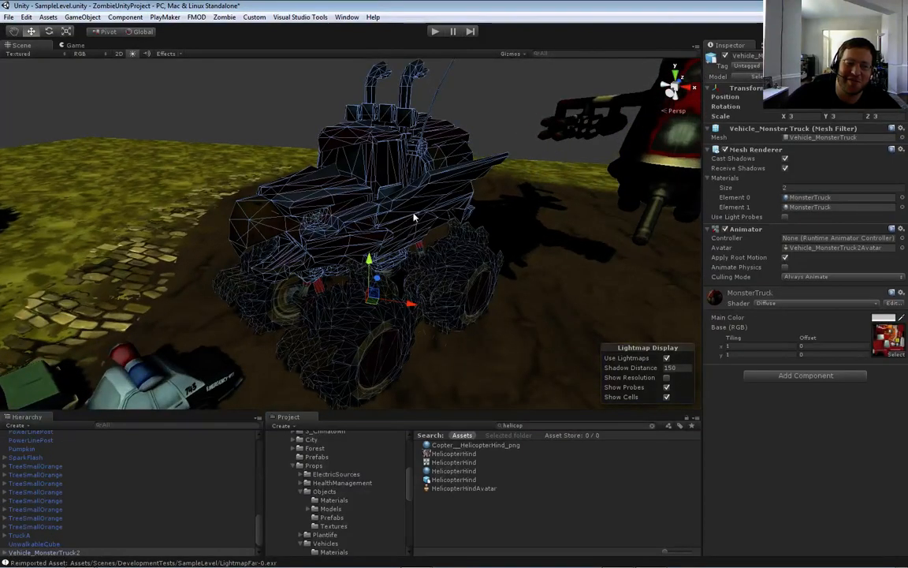
pyautogui.click(780, 55)
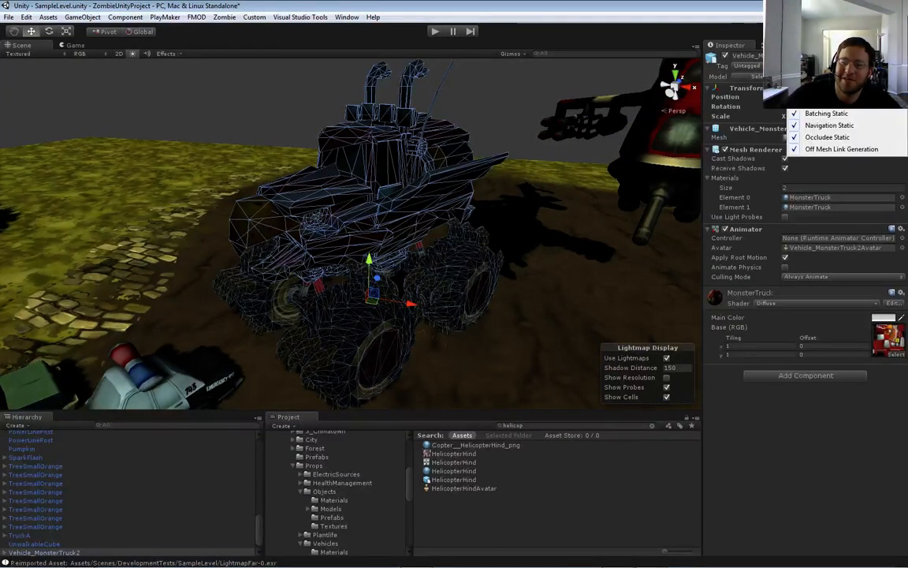
pyautogui.click(468, 82)
pyautogui.click(438, 210)
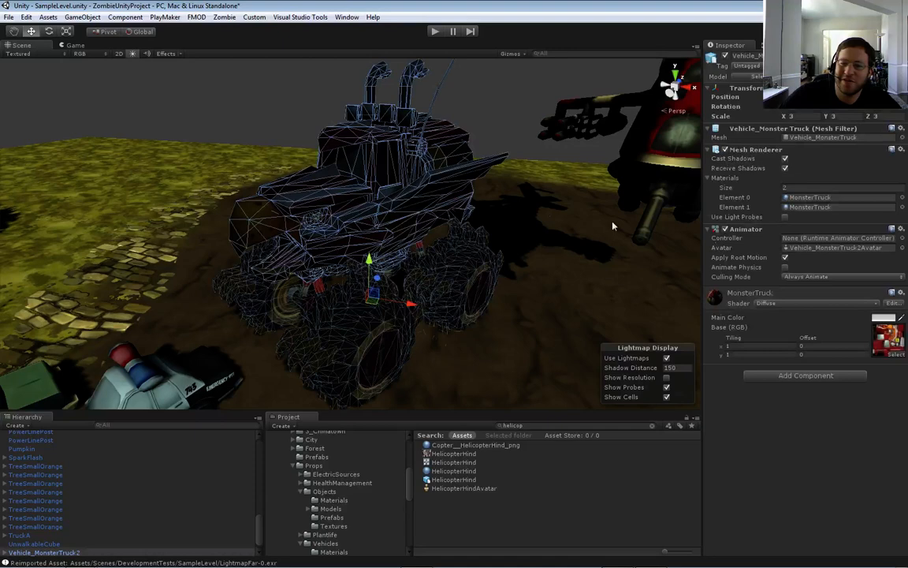
pyautogui.click(881, 316)
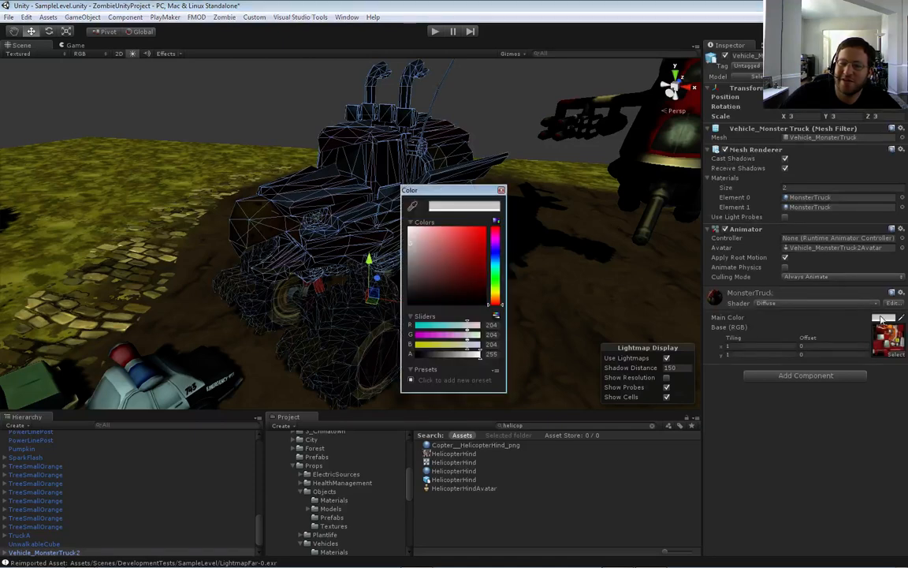
pyautogui.click(501, 191)
# Change the main color of the helicopter's material to a light red with RGB 255, 154, 154
pyautogui.click(503, 127)
pyautogui.moveTo(503, 128); pyautogui.dragTo(537, 141, button='right')
pyautogui.press('s')
pyautogui.click(440, 177)
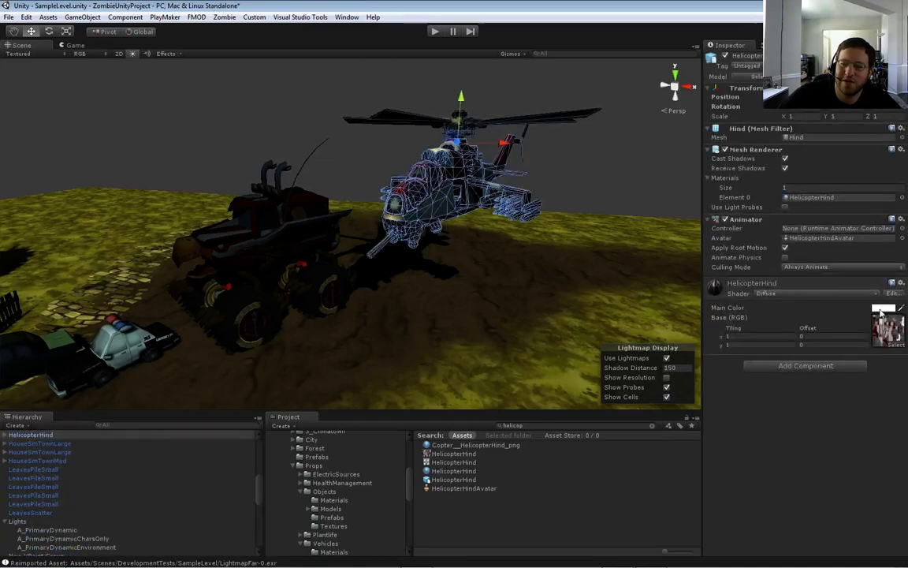
pyautogui.click(881, 310)
pyautogui.click(439, 225)
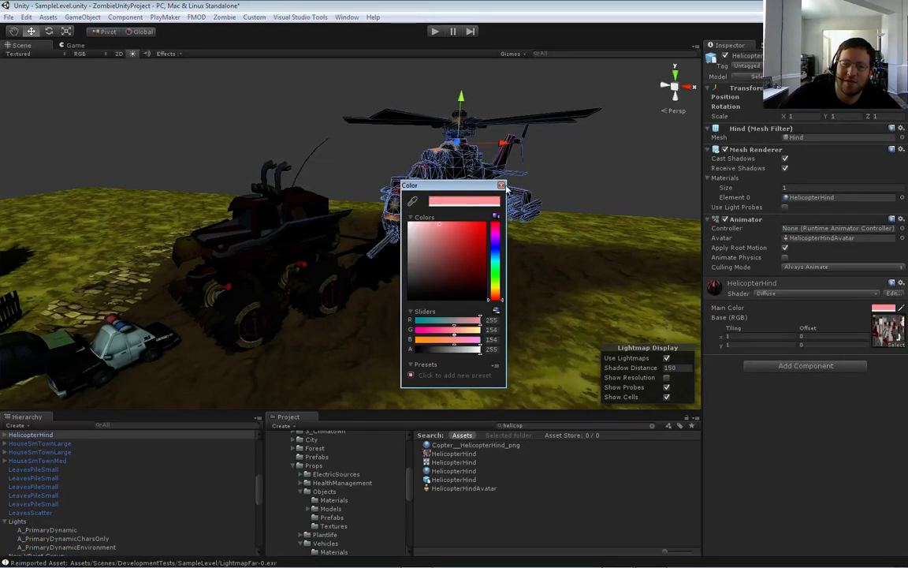
# Set the main color of the helicopter's material to white and deselect the helicopter
pyautogui.moveTo(408, 246); pyautogui.dragTo(384, 203)
pyautogui.click(500, 185)
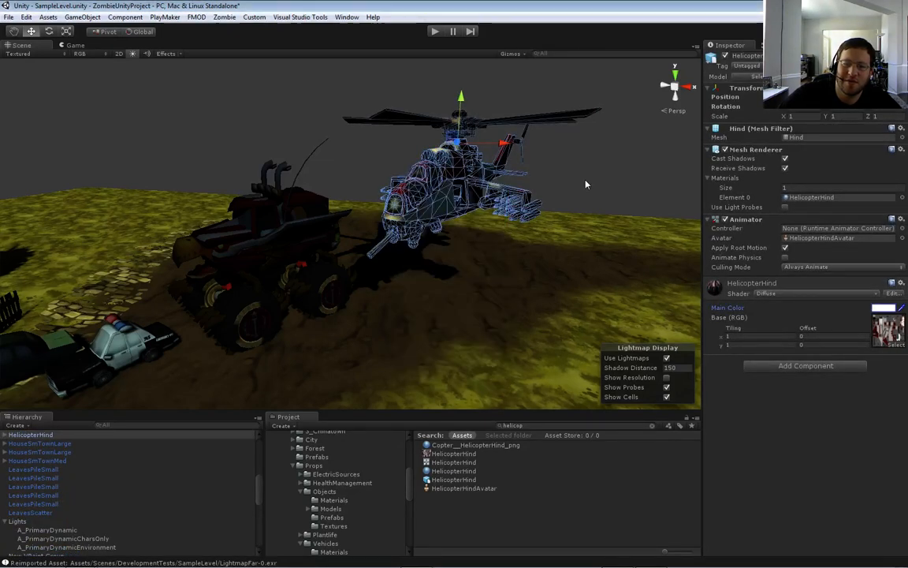
pyautogui.click(586, 184)
# Delete the hovering helicopter and the monster truck from the scene
pyautogui.press('w')
pyautogui.moveTo(586, 184); pyautogui.dragTo(548, 211, button='right')
pyautogui.moveTo(509, 252); pyautogui.dragTo(497, 252, button='right')
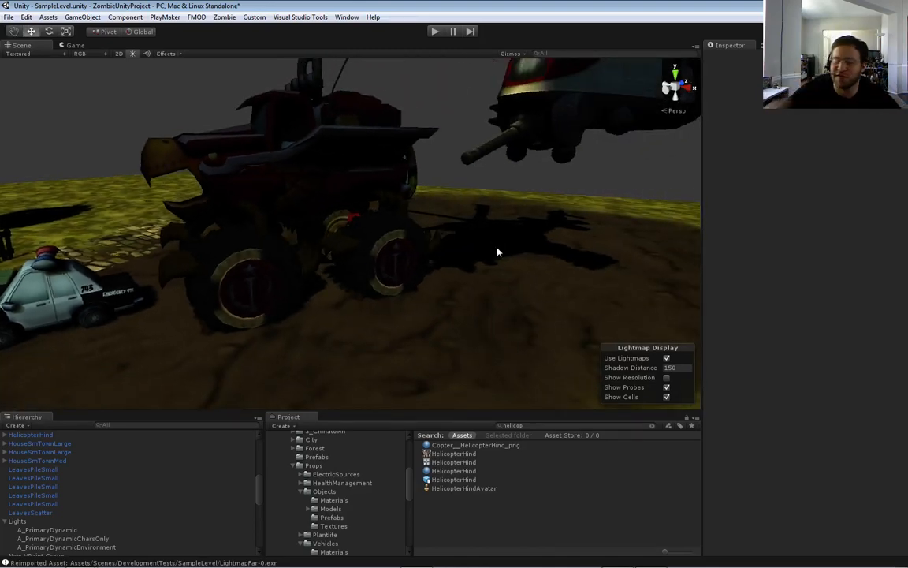
pyautogui.moveTo(513, 260); pyautogui.dragTo(481, 180, button='right')
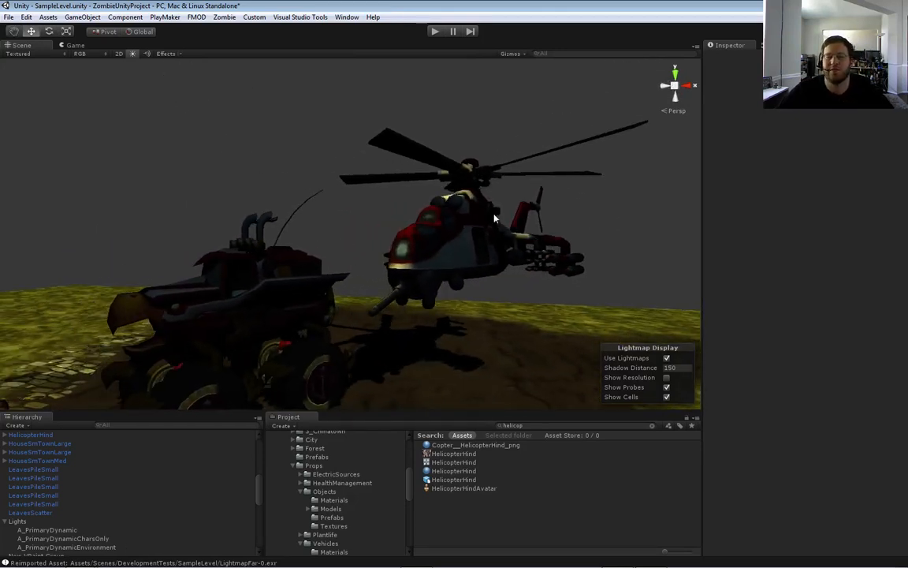
pyautogui.click(452, 240)
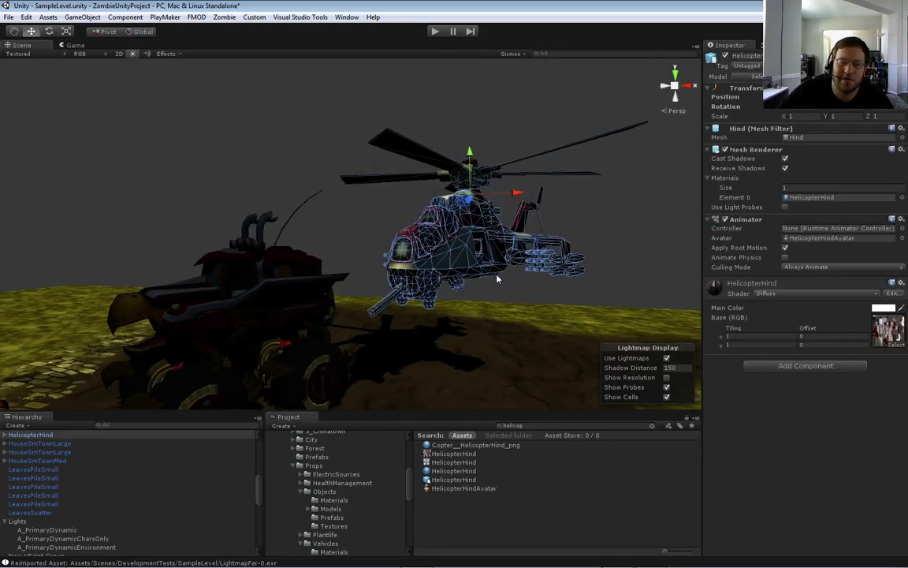
pyautogui.press('Delete')
pyautogui.click(300, 300)
pyautogui.press('Delete')
# Set the intensity of the A_PrimaryDynamic directional light to 0.5
pyautogui.moveTo(361, 283); pyautogui.dragTo(880, 173, button='right')
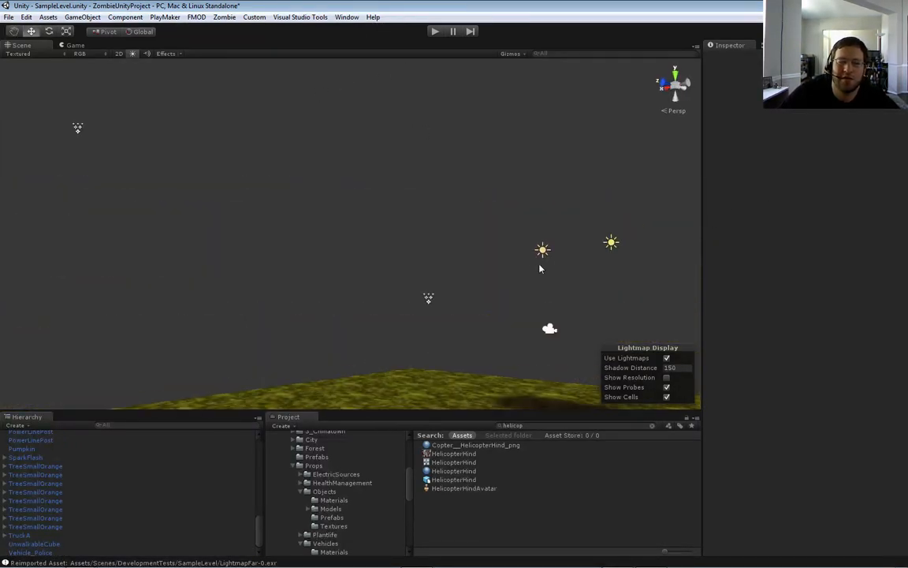
pyautogui.click(611, 242)
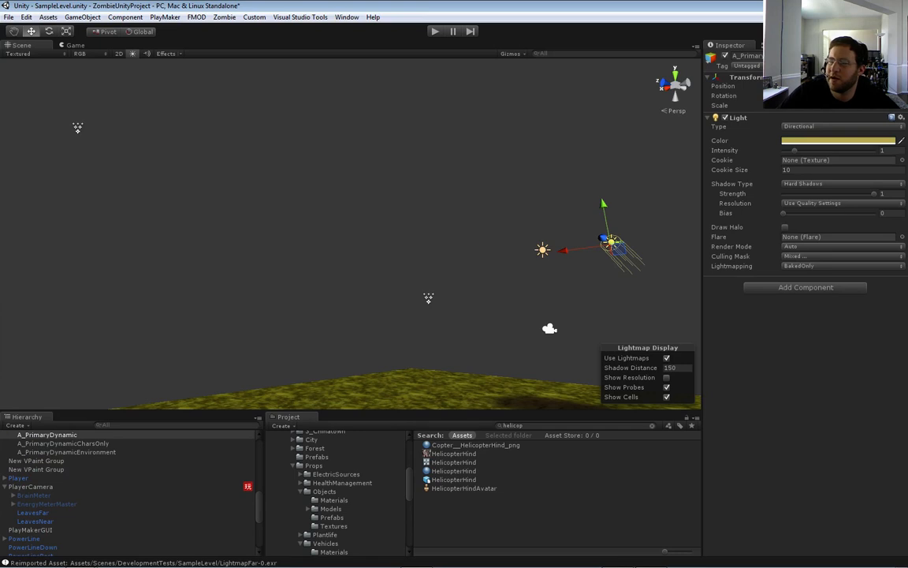
pyautogui.click(893, 152)
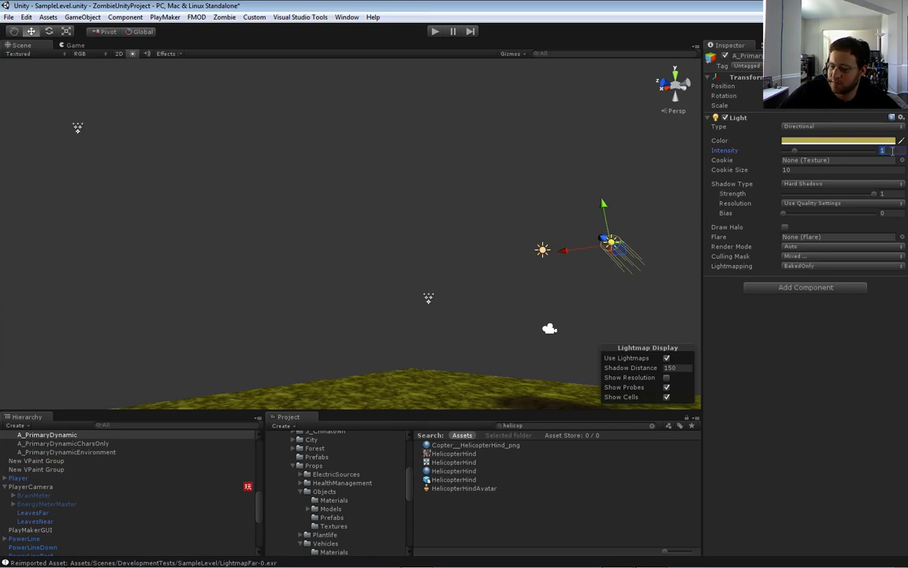
pyautogui.write('0.5')
pyautogui.press('Return')
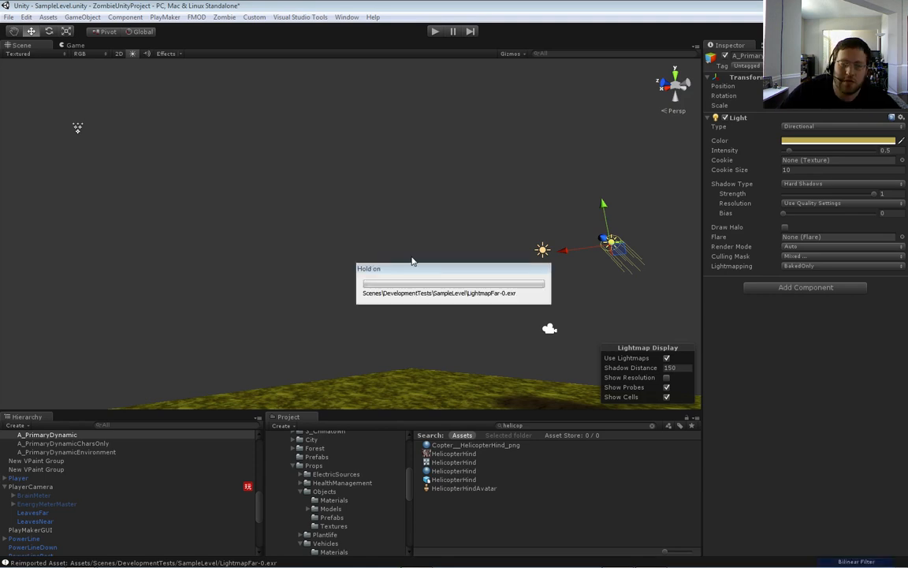
# Return to the zombie beside the house and save the scene
pyautogui.moveTo(419, 235); pyautogui.dragTo(245, 328, button='right')
pyautogui.press('w')
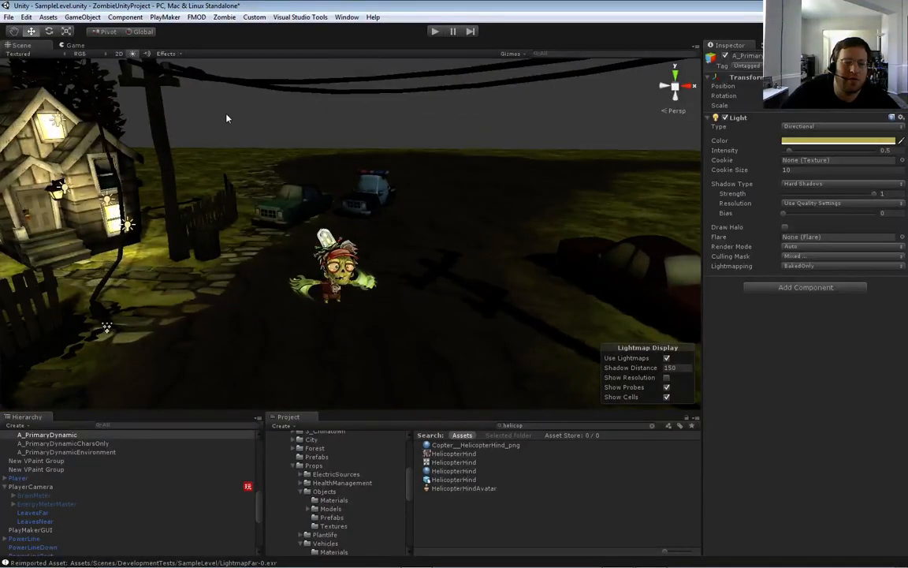
pyautogui.click(10, 17)
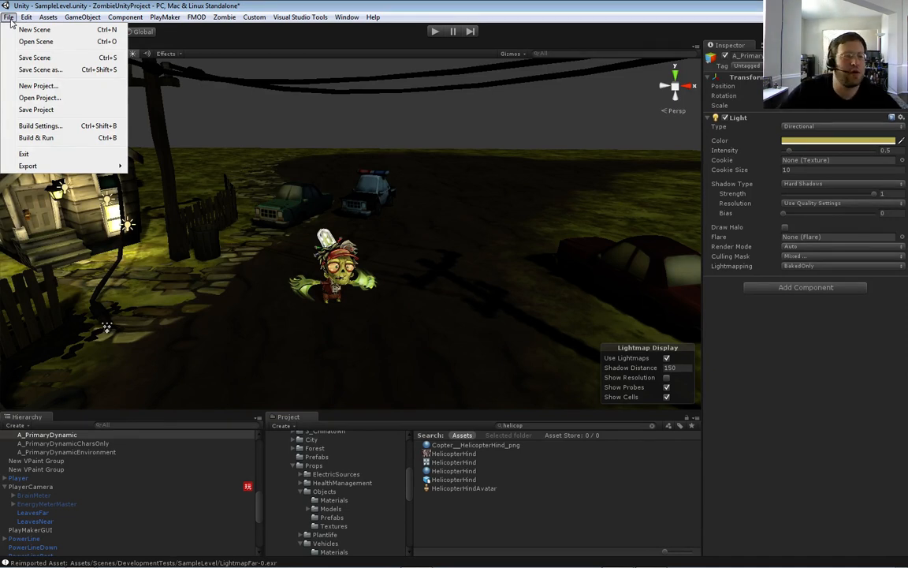
pyautogui.click(29, 59)
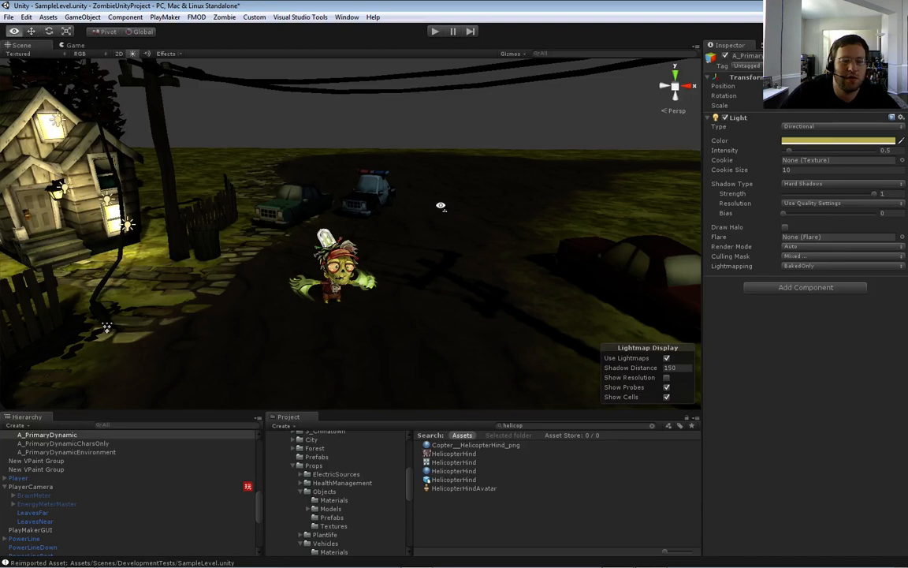
# Search the project assets for "caretaker"
pyautogui.keyDown('alt'); pyautogui.moveTo(436, 203); pyautogui.dragTo(438, 215); pyautogui.keyUp('alt')
pyautogui.click(541, 425)
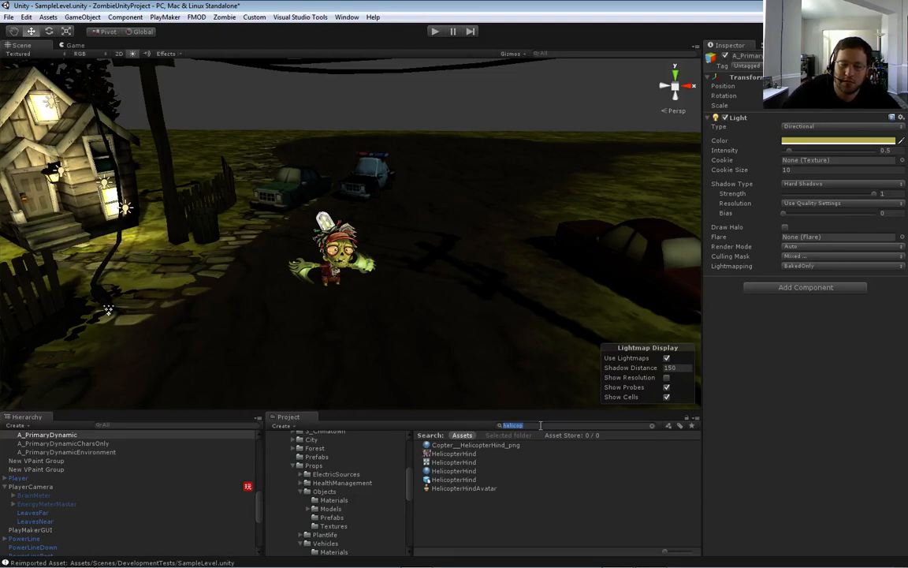
pyautogui.write('caret')
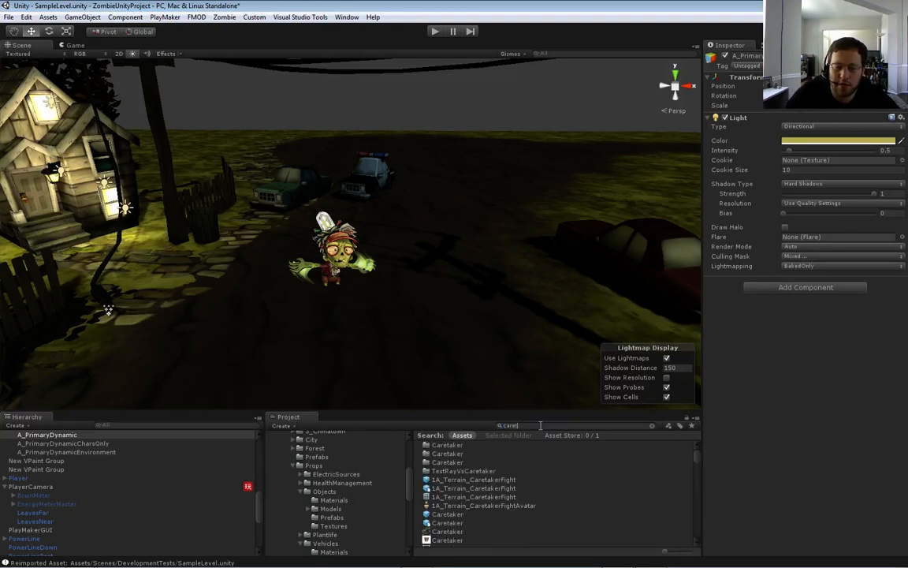
pyautogui.write('aker')
pyautogui.press('BackSpace')
pyautogui.press('BackSpace')
pyautogui.press('BackSpace')
pyautogui.press('BackSpace')
pyautogui.press('BackSpace')
pyautogui.press('BackSpace')
pyautogui.press('BackSpace')
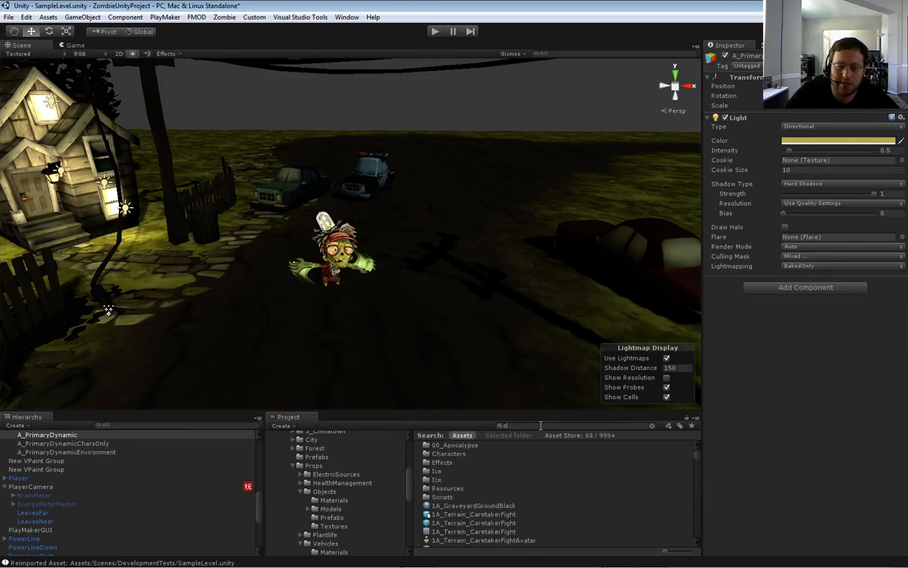
pyautogui.write('are')
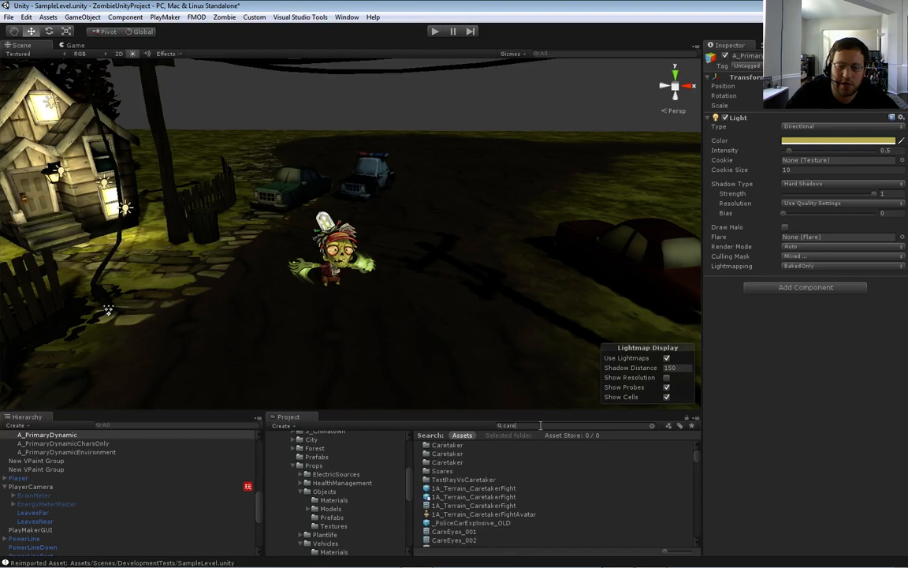
pyautogui.write('taker')
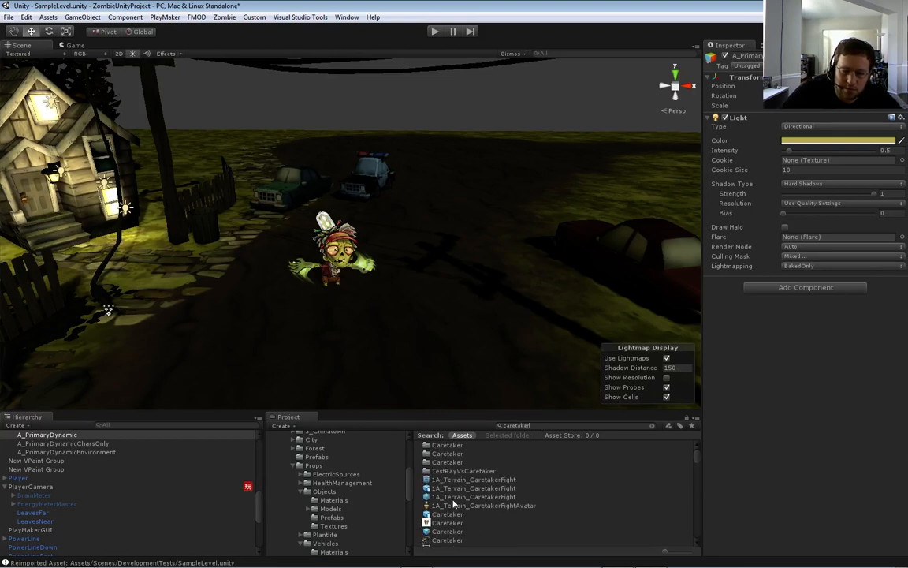
# Place the Caretaker prefab on the ground near the zombie
pyautogui.scroll(-2, 452, 496)
pyautogui.click(446, 500)
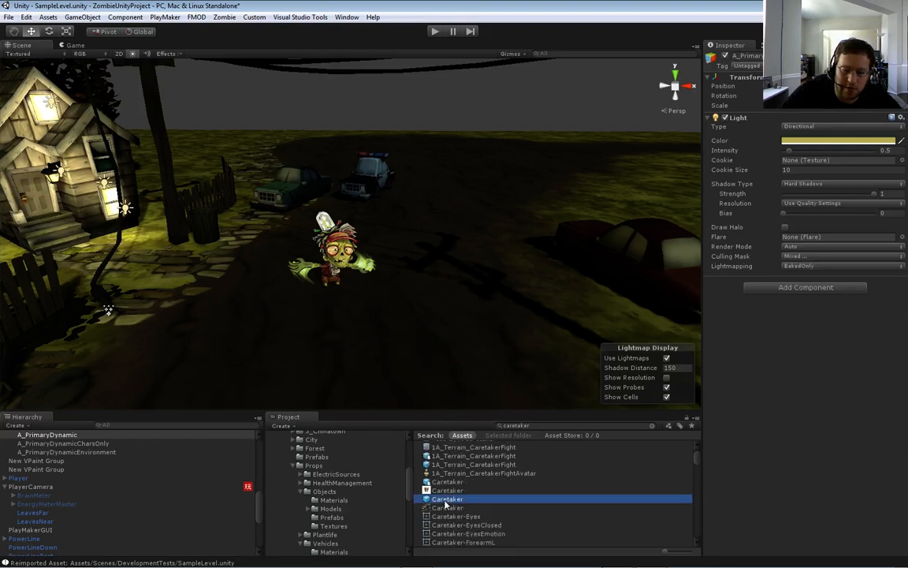
pyautogui.moveTo(479, 294); pyautogui.dragTo(432, 304)
# Move the Caretaker across the dirt ground to a spot in front of the police car
pyautogui.moveTo(437, 330); pyautogui.dragTo(347, 336, button='right')
pyautogui.press('s')
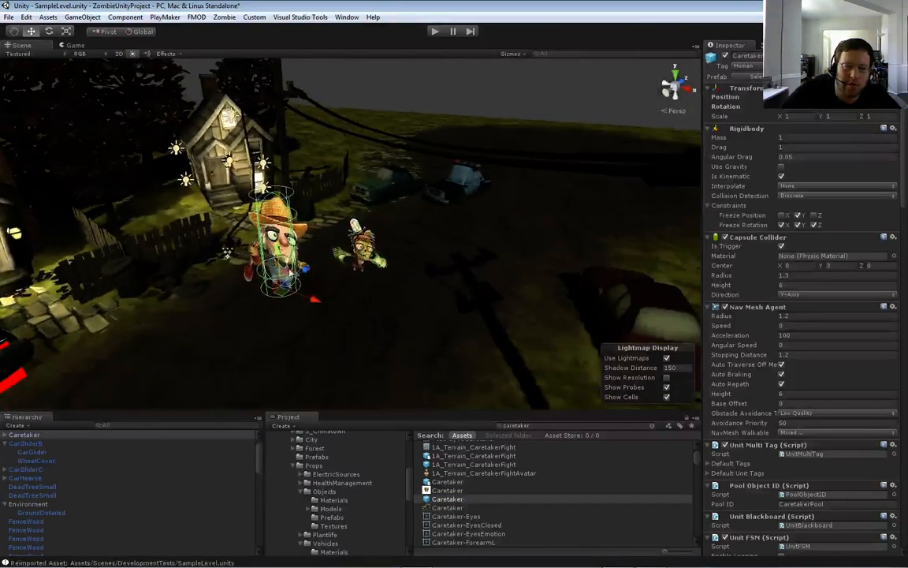
pyautogui.moveTo(281, 250); pyautogui.dragTo(486, 237)
pyautogui.moveTo(384, 240); pyautogui.dragTo(476, 228)
pyautogui.moveTo(490, 249); pyautogui.dragTo(536, 217, button='right')
pyautogui.press('w')
pyautogui.press('e')
pyautogui.moveTo(438, 293); pyautogui.dragTo(440, 339)
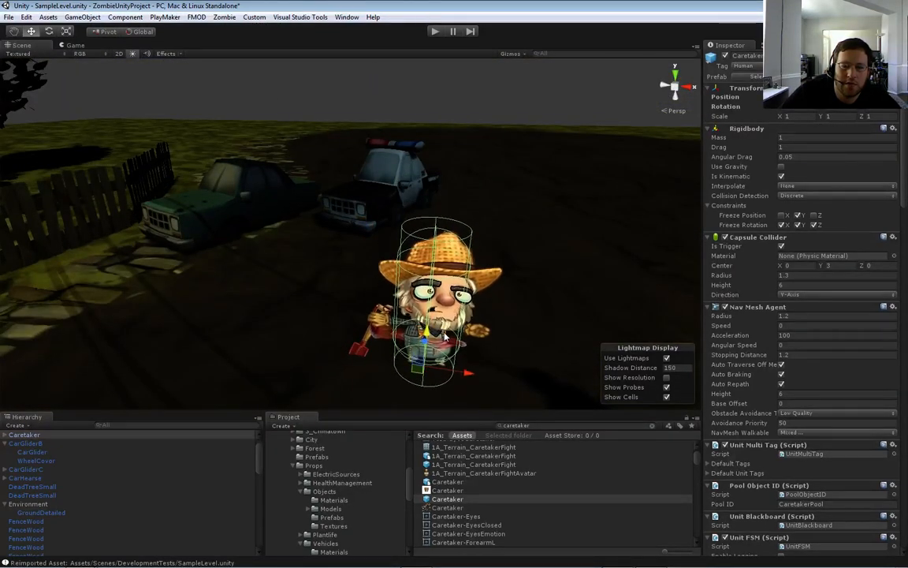
# Examine the Caretaker up close and expand it in the hierarchy to browse its body part and hat objects
pyautogui.press('d')
pyautogui.moveTo(441, 339); pyautogui.dragTo(490, 308, button='right')
pyautogui.press('w')
pyautogui.press('a')
pyautogui.press('w')
pyautogui.press('s')
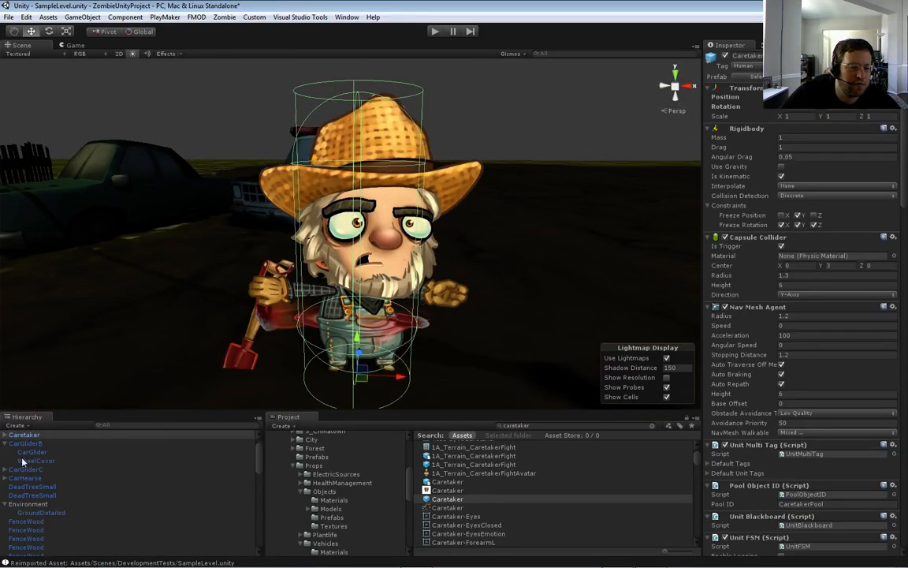
pyautogui.click(5, 435)
pyautogui.scroll(-3, 32, 478)
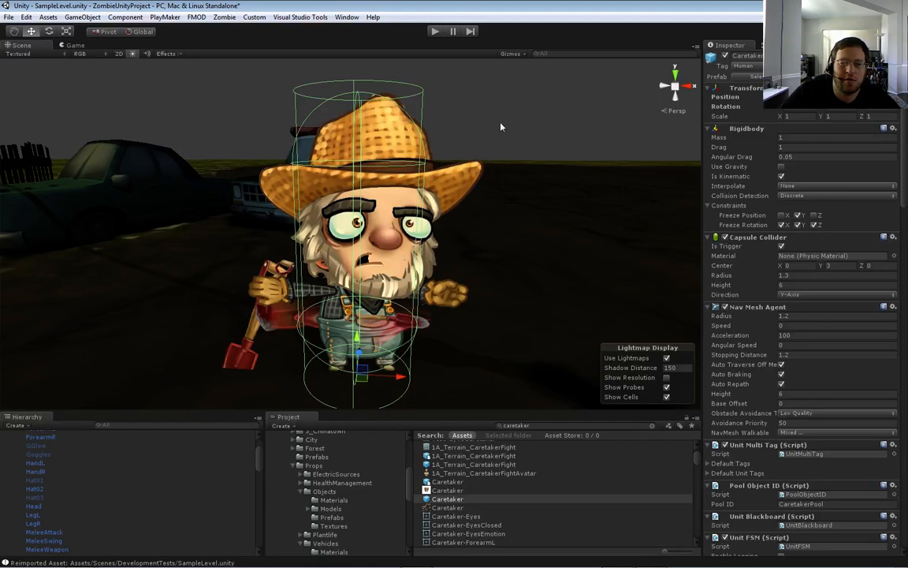
pyautogui.keyDown('alt'); pyautogui.moveTo(501, 126); pyautogui.dragTo(529, 135); pyautogui.keyUp('alt')
pyautogui.scroll(4, 477, 223)
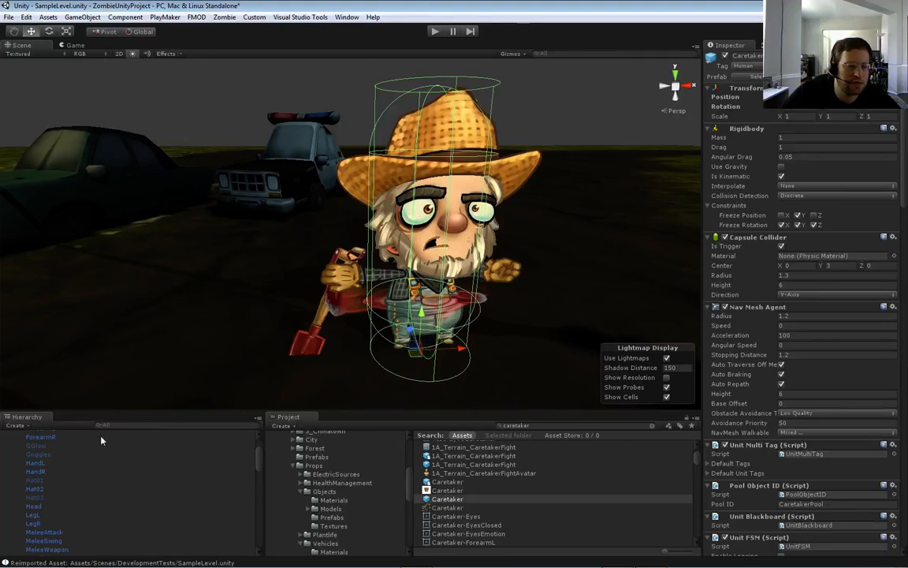
# Toggle the Caretaker's Hat02 object off and on, leaving it deactivated
pyautogui.click(35, 489)
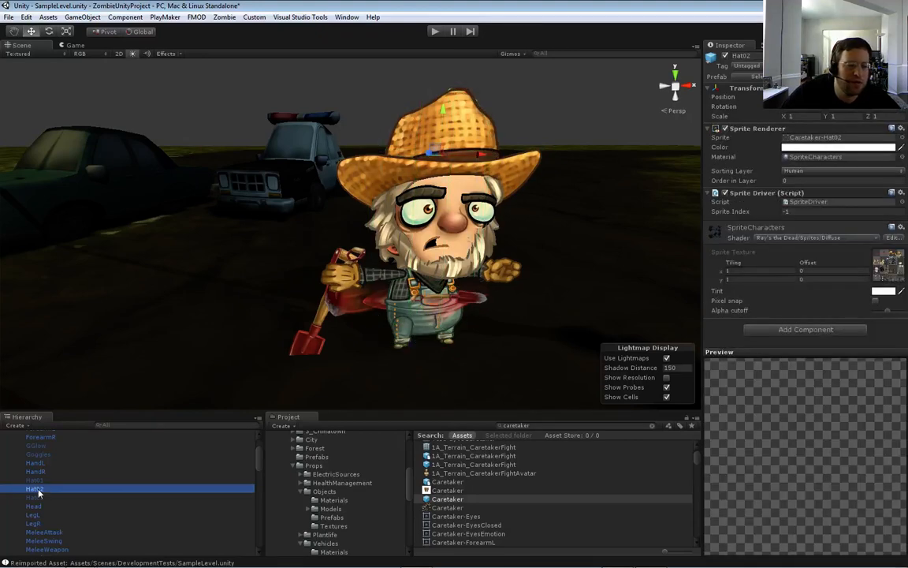
pyautogui.click(725, 56)
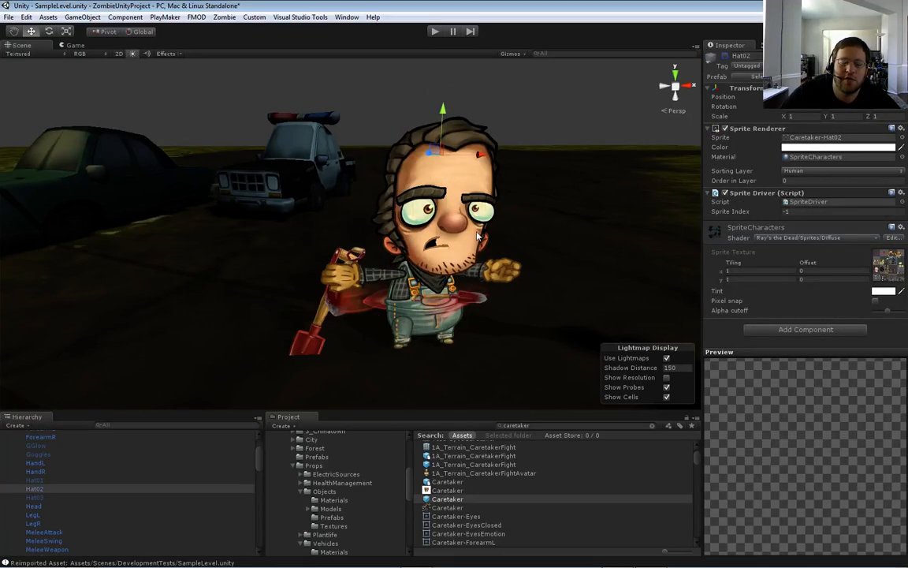
pyautogui.click(725, 57)
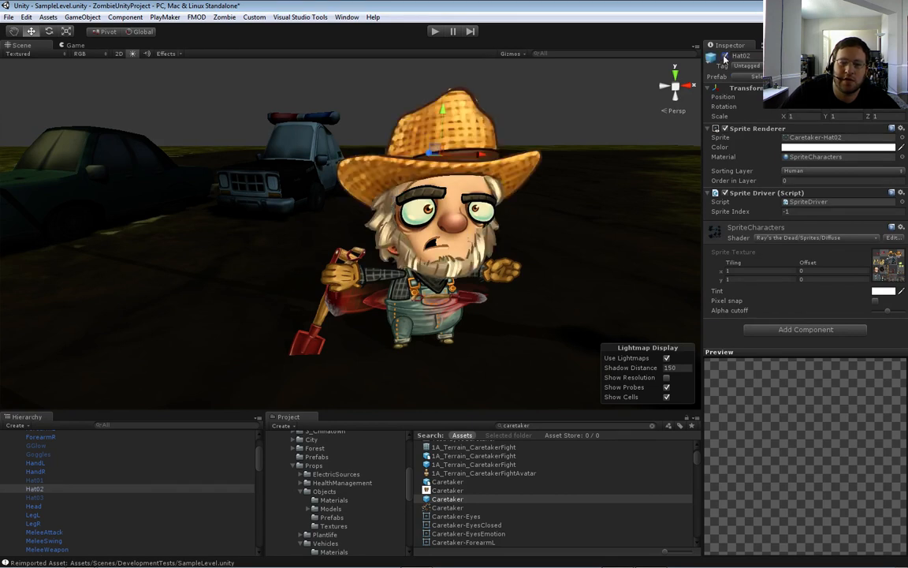
pyautogui.click(725, 57)
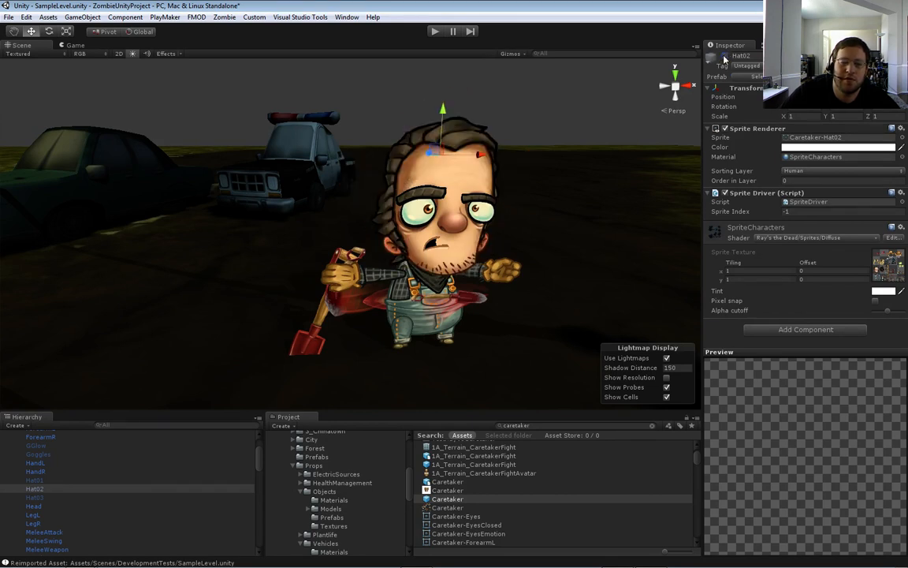
# Try the Hat01 variant on the Caretaker, inspect it up close and deactivate it again
pyautogui.click(39, 478)
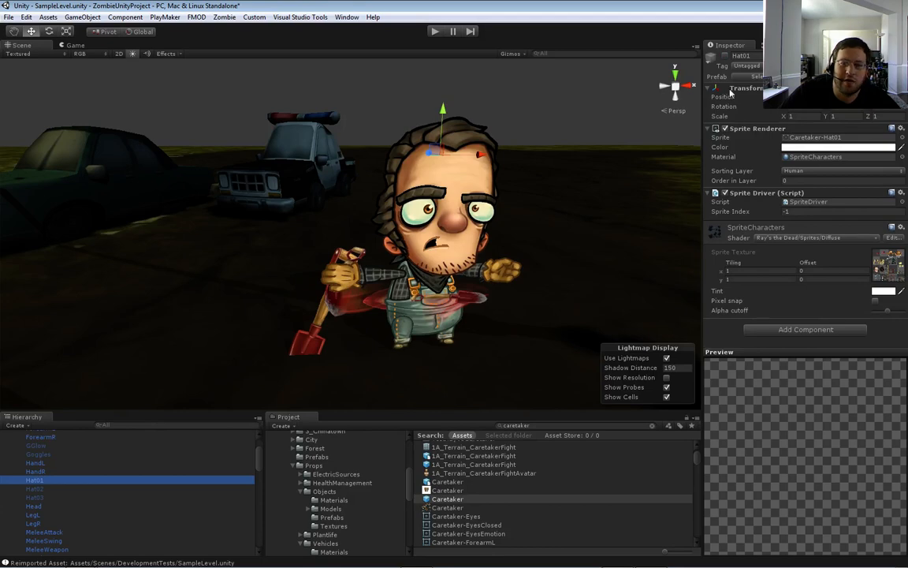
pyautogui.click(725, 57)
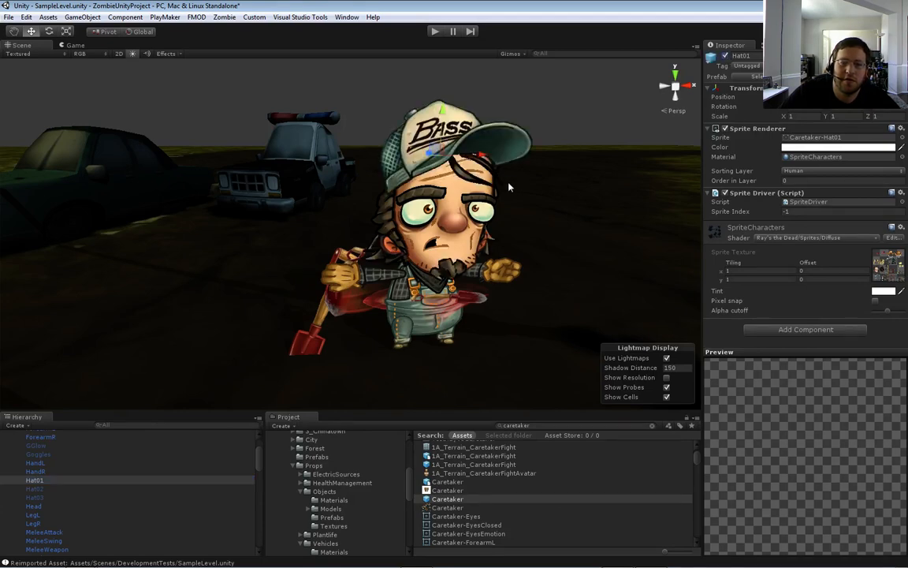
pyautogui.moveTo(508, 187); pyautogui.dragTo(541, 175, button='right')
pyautogui.press('w')
pyautogui.press('s')
pyautogui.press('w')
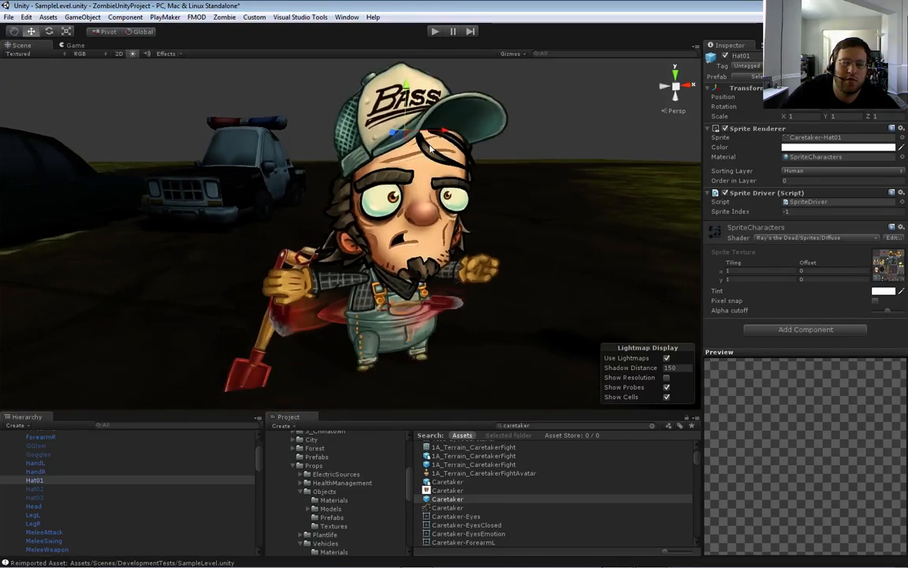
pyautogui.click(725, 57)
# Activate the Hat03 variant on the Caretaker
pyautogui.click(39, 498)
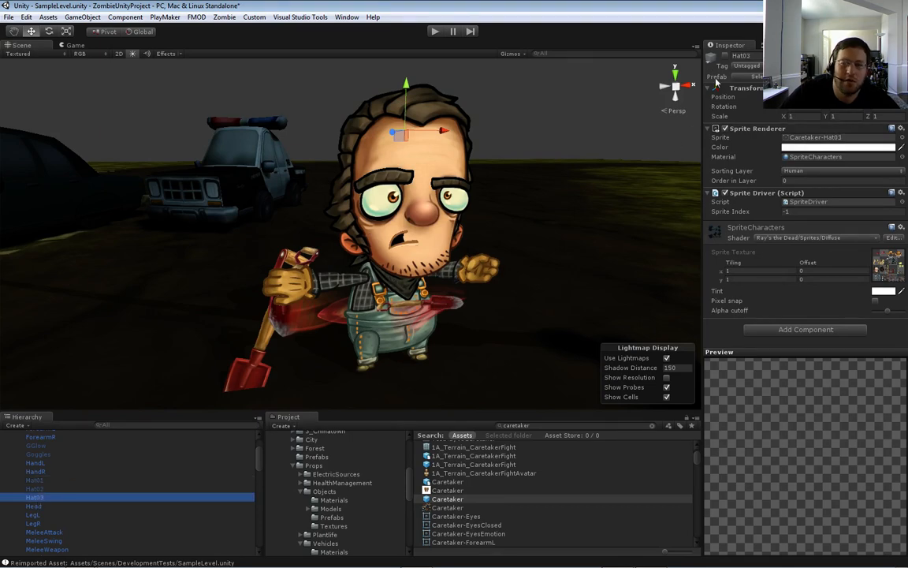
pyautogui.click(726, 57)
pyautogui.keyDown('alt'); pyautogui.moveTo(550, 157); pyautogui.dragTo(526, 150); pyautogui.keyUp('alt')
# Examine the Caretaker with its Hat03 variant from near and far without any object selected
pyautogui.moveTo(526, 149); pyautogui.dragTo(478, 198, button='right')
pyautogui.press('w')
pyautogui.press('s')
pyautogui.click(523, 135)
pyautogui.press('s')
pyautogui.press('w')
pyautogui.press('s')
pyautogui.press('w')
pyautogui.press('s')
pyautogui.press('w')
pyautogui.press('s')
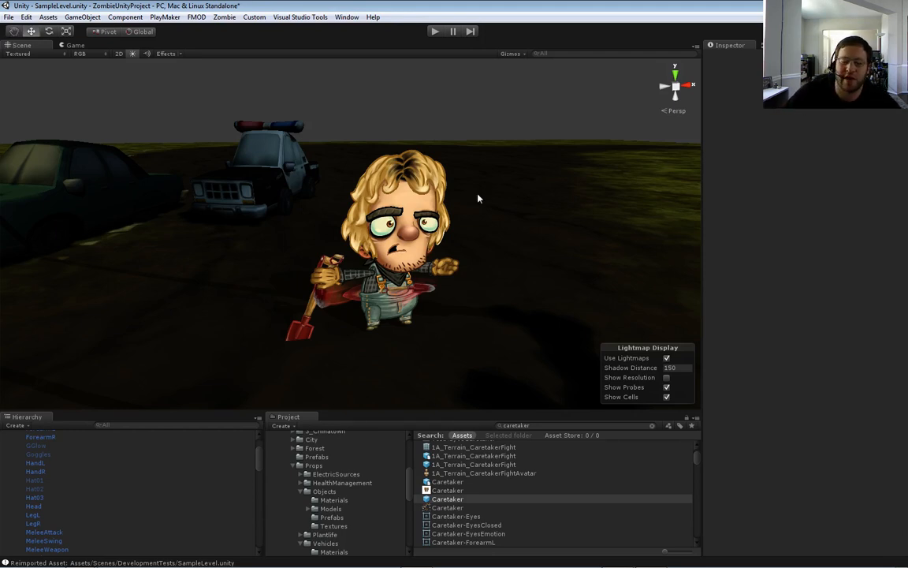
pyautogui.moveTo(478, 198); pyautogui.dragTo(409, 266, button='right')
pyautogui.press('s')
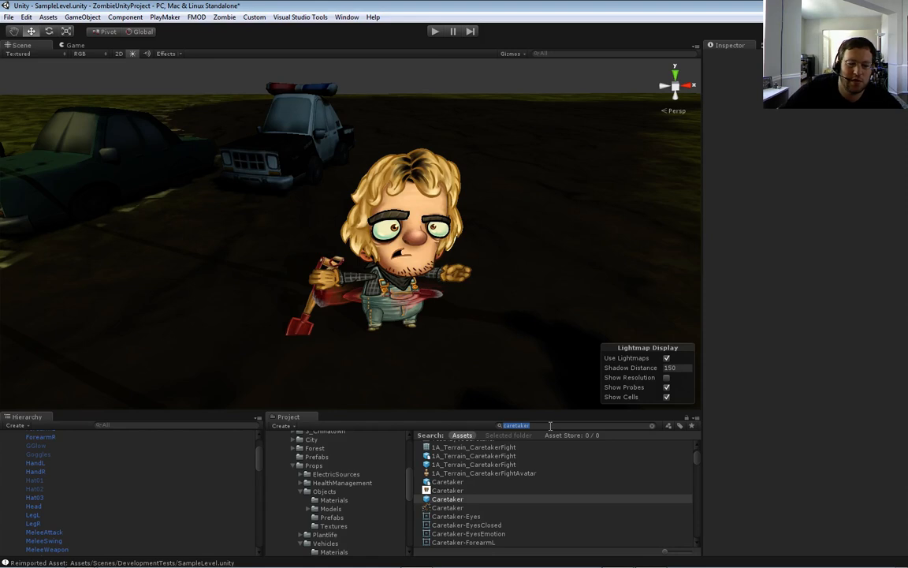
# Search the project assets for "caretaker"
pyautogui.write('c')
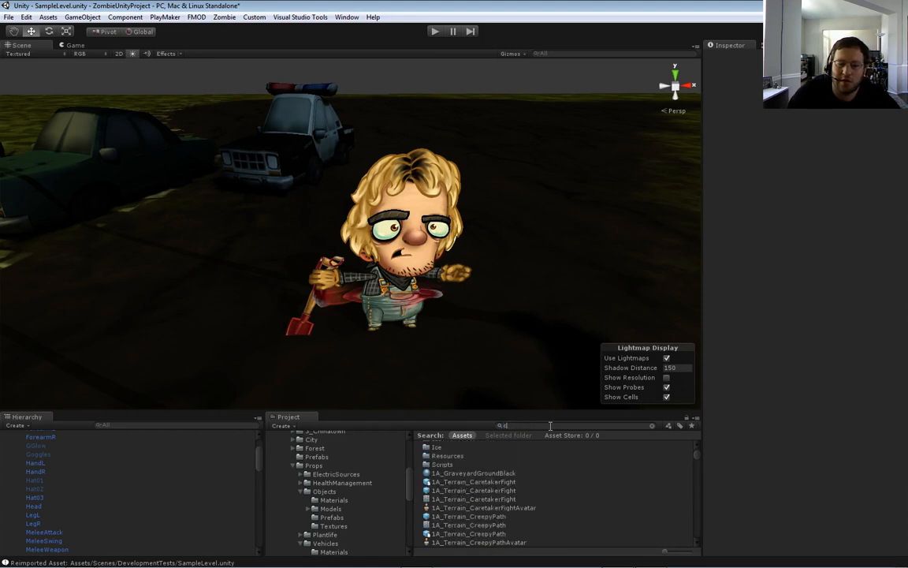
pyautogui.write('are')
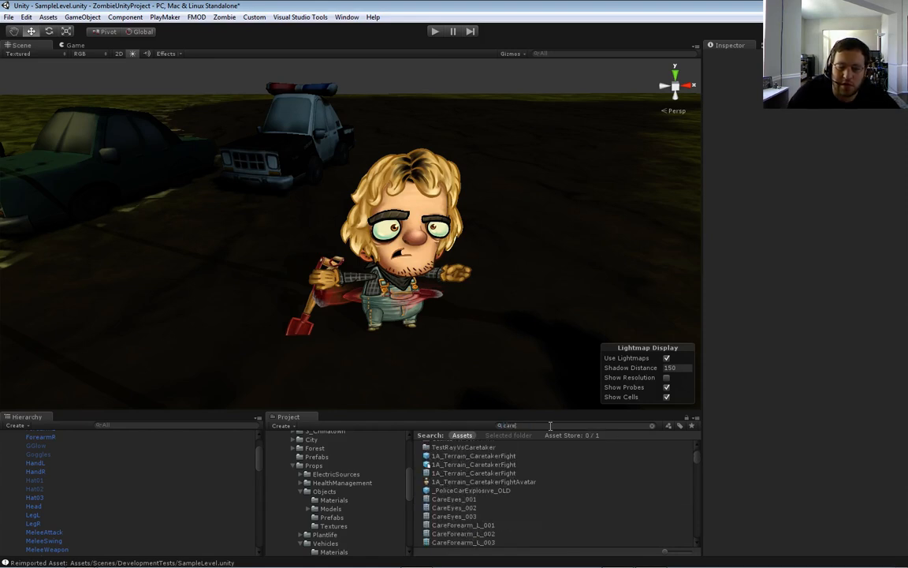
pyautogui.write('ta')
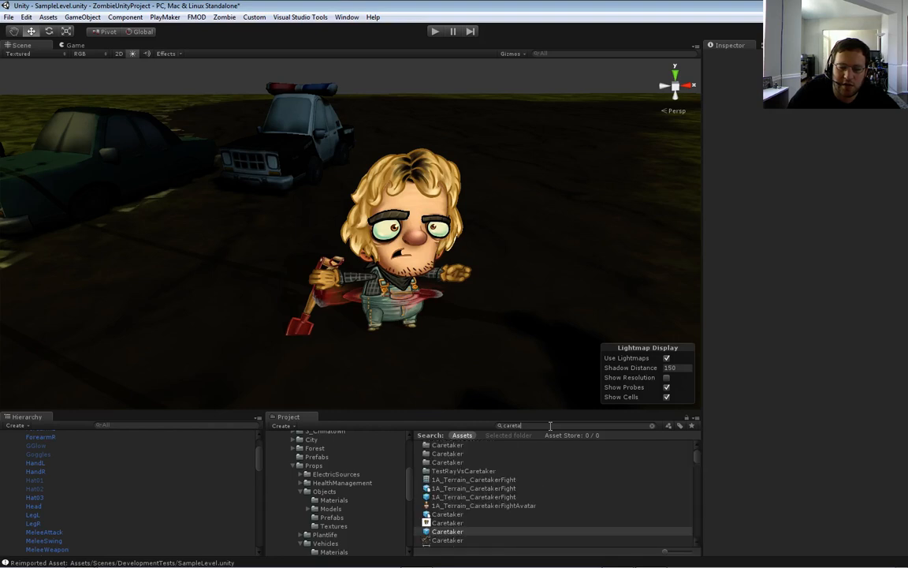
pyautogui.write('c')
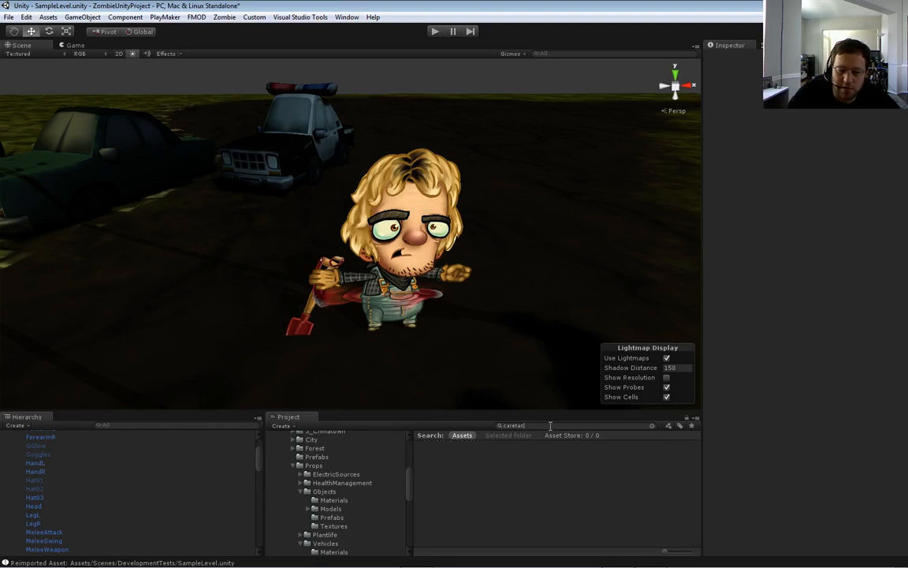
pyautogui.press('BackSpace')
pyautogui.write('c')
pyautogui.press('BackSpace')
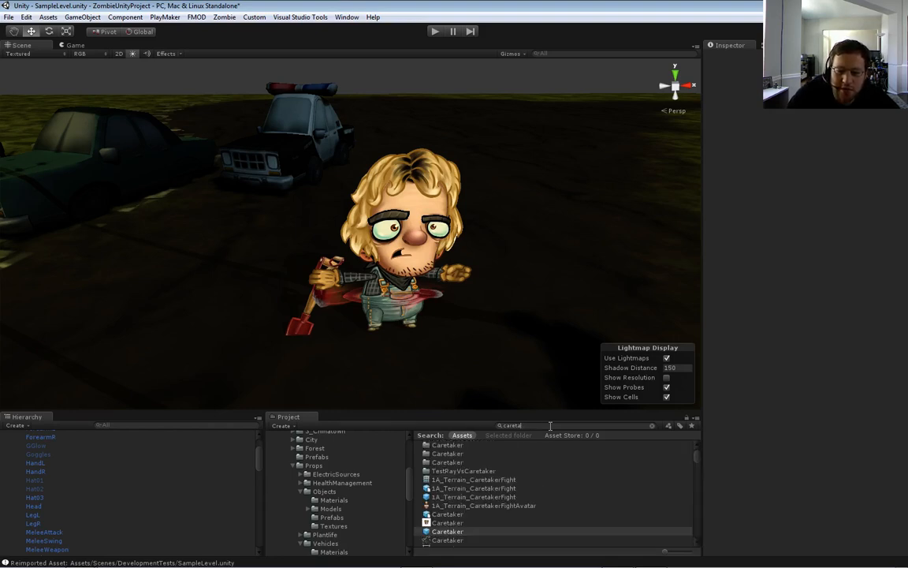
pyautogui.write('ker')
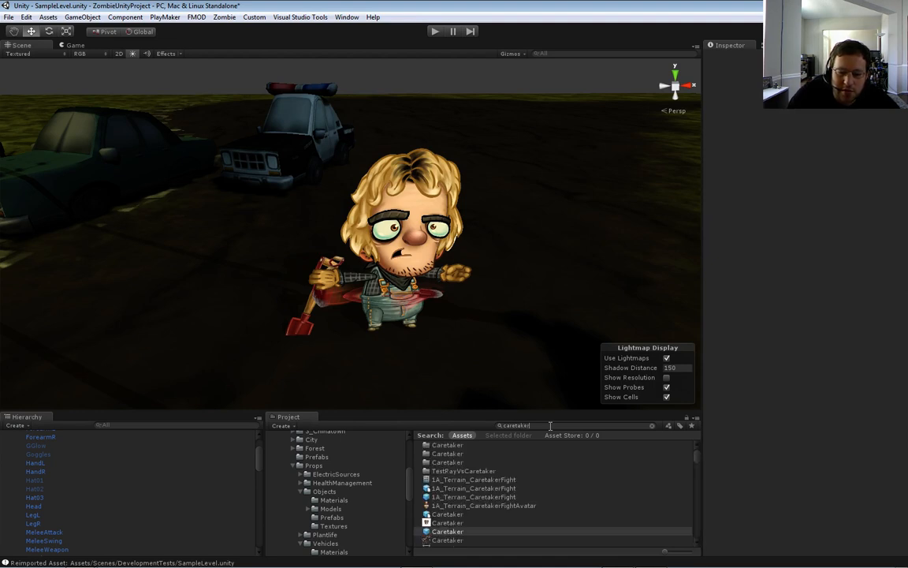
# Add the Caretaker02FistBrave prefab to the scene and position it right beside the blond Caretaker
pyautogui.scroll(-5, 515, 473)
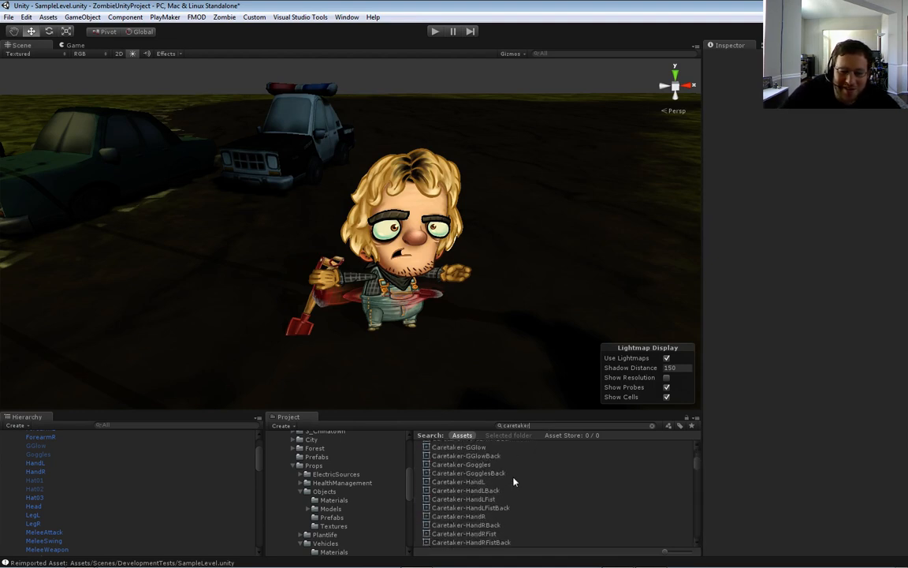
pyautogui.scroll(-10, 513, 481)
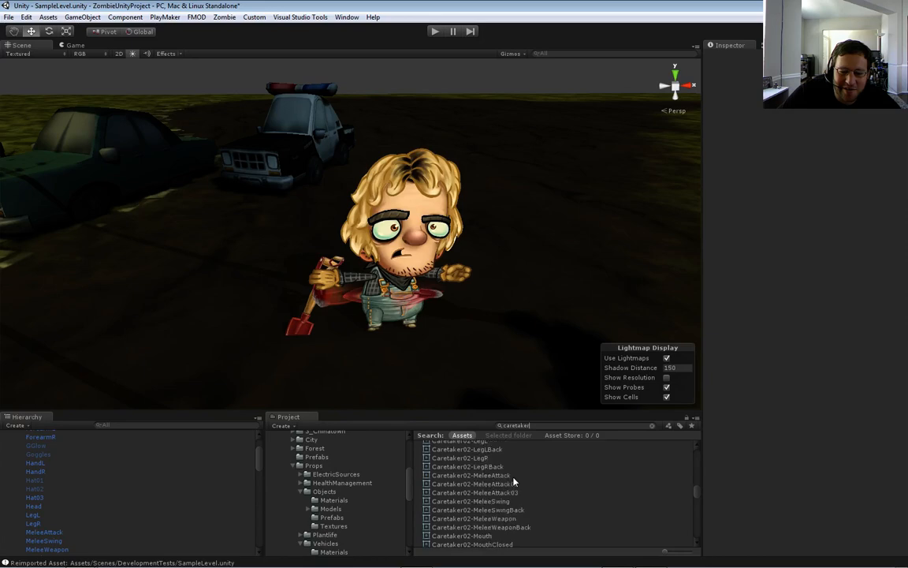
pyautogui.scroll(-5, 513, 481)
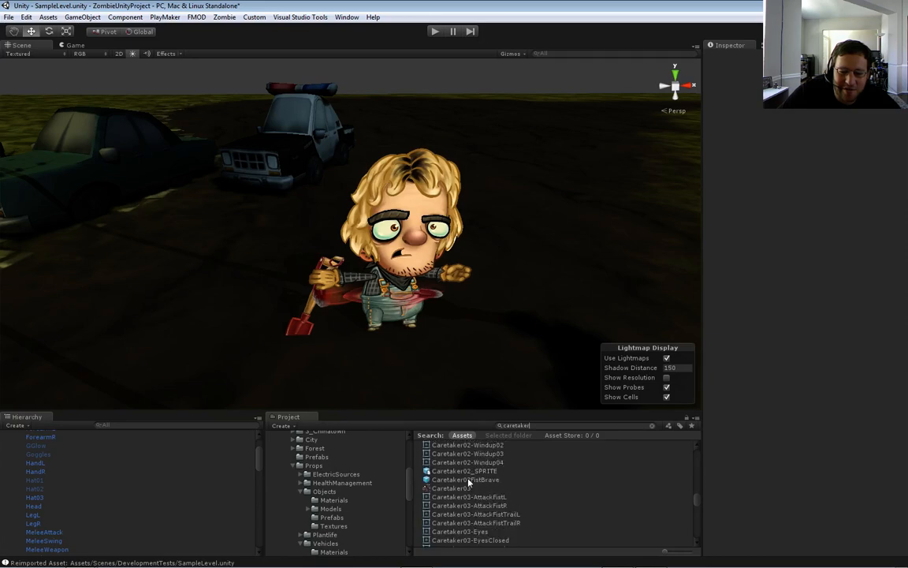
pyautogui.moveTo(469, 482); pyautogui.dragTo(542, 287)
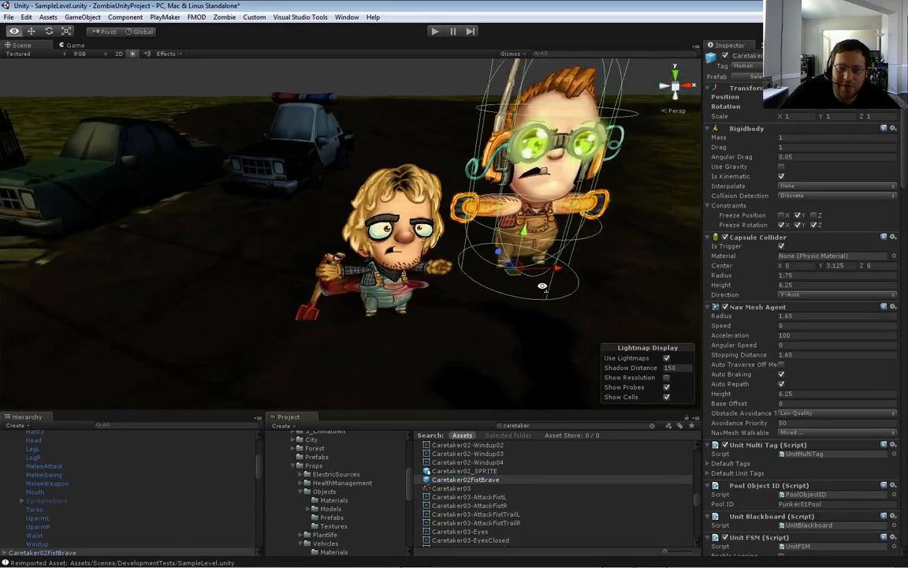
pyautogui.scroll(-5, 542, 287)
pyautogui.scroll(4, 542, 288)
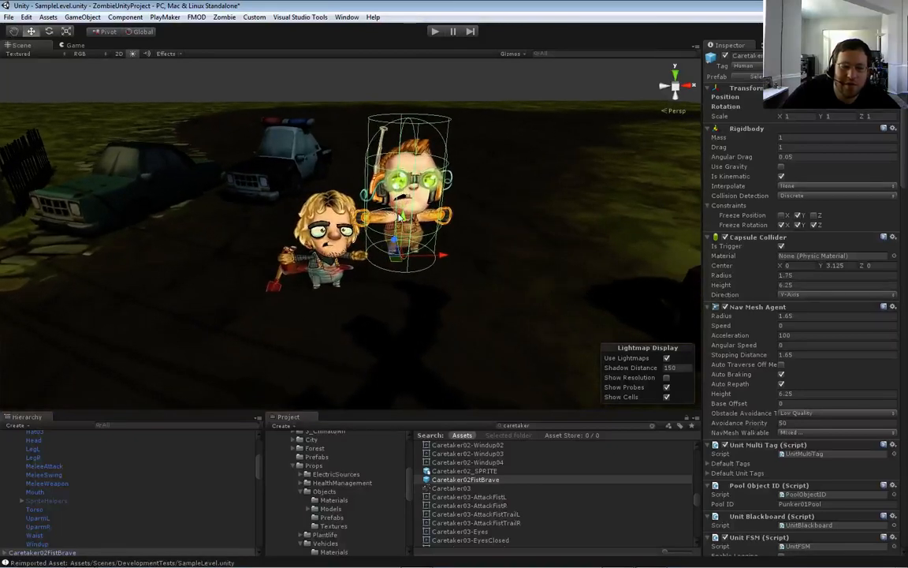
pyautogui.moveTo(400, 215); pyautogui.dragTo(399, 262)
# Add the Caretaker03Shovel prefab to the scene and move it to the far side of Caretaker02FistBrave, completing a row of three
pyautogui.scroll(-5, 489, 488)
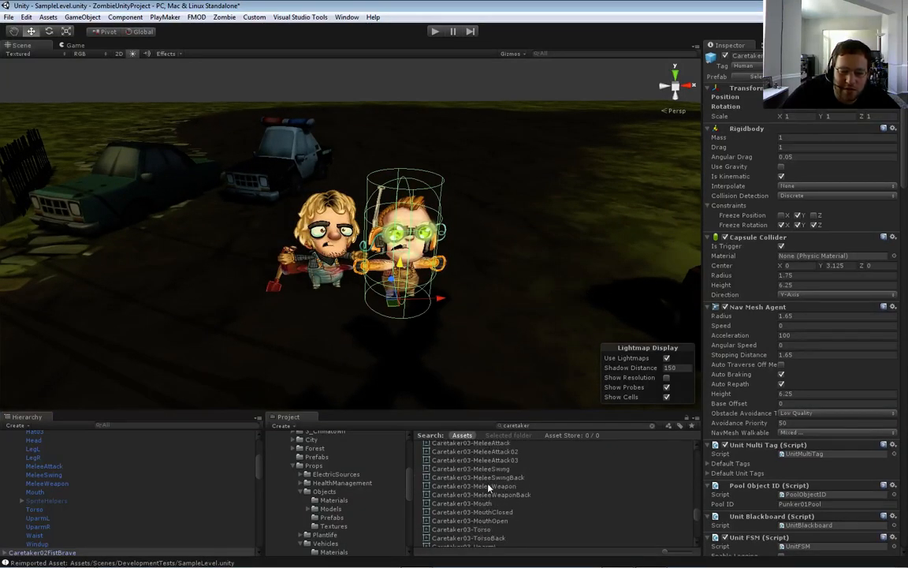
pyautogui.scroll(-5, 489, 488)
pyautogui.moveTo(461, 512); pyautogui.dragTo(520, 311)
pyautogui.press('f')
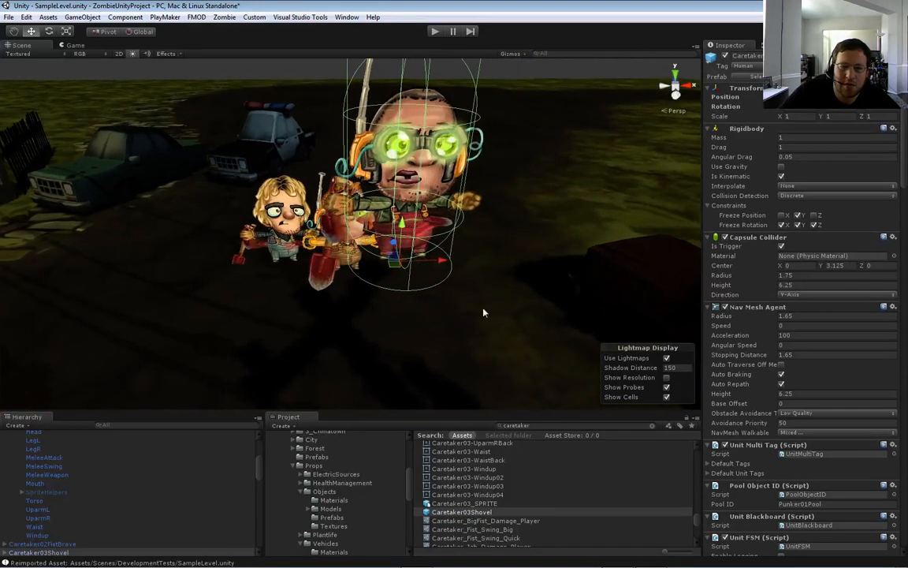
pyautogui.moveTo(403, 225); pyautogui.dragTo(463, 266)
# Add the CaretakerShovel prefab to the scene and move it to the blond Caretaker's open side, between him and the zombie
pyautogui.scroll(-4, 473, 489)
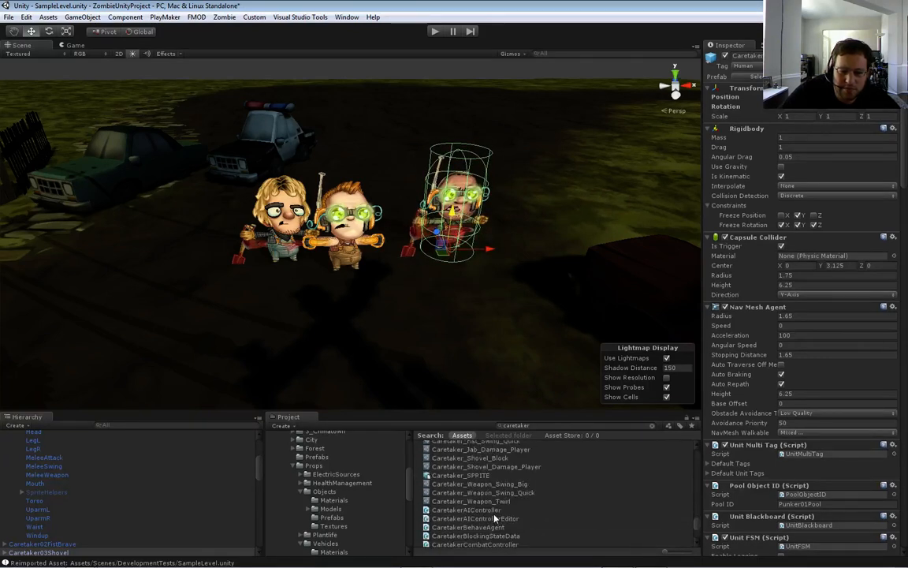
pyautogui.scroll(-5, 496, 518)
pyautogui.moveTo(465, 476); pyautogui.dragTo(225, 316)
pyautogui.moveTo(335, 323); pyautogui.dragTo(361, 372, button='right')
pyautogui.scroll(-2, 516, 516)
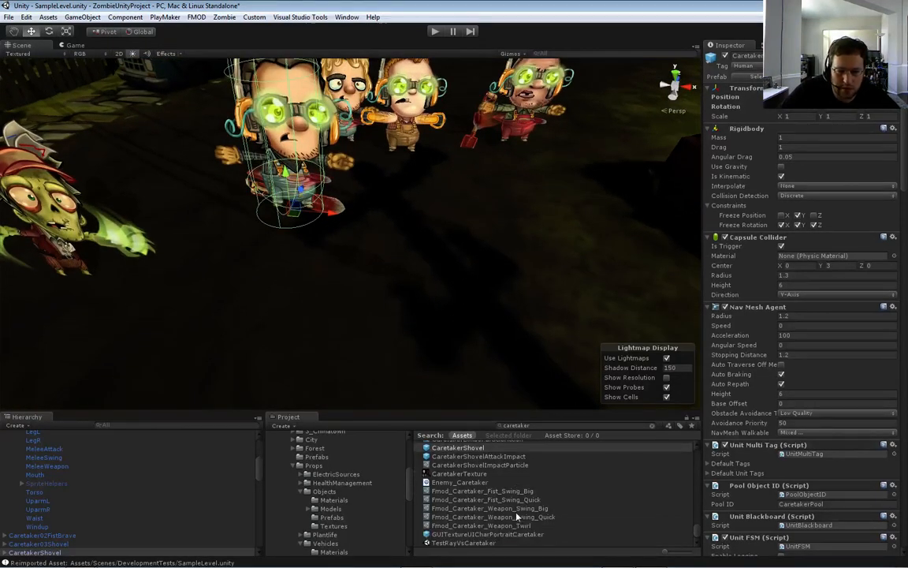
pyautogui.moveTo(340, 251); pyautogui.dragTo(325, 226, button='right')
pyautogui.moveTo(275, 233); pyautogui.dragTo(230, 161)
# Shift Caretaker02FistBrave slightly along the X axis toward Caretaker03Shovel
pyautogui.moveTo(245, 162); pyautogui.dragTo(369, 141, button='right')
pyautogui.press('w')
pyautogui.click(427, 238)
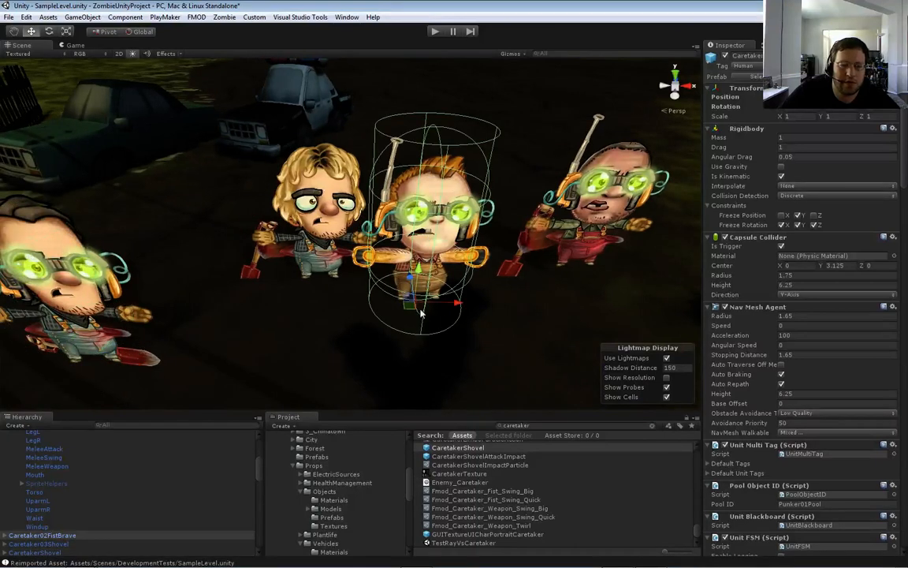
pyautogui.moveTo(459, 303); pyautogui.dragTo(479, 304)
# Deactivate the GGlow and Goggles parts within Caretaker02FistBrave's sprite object
pyautogui.scroll(-1, 85, 490)
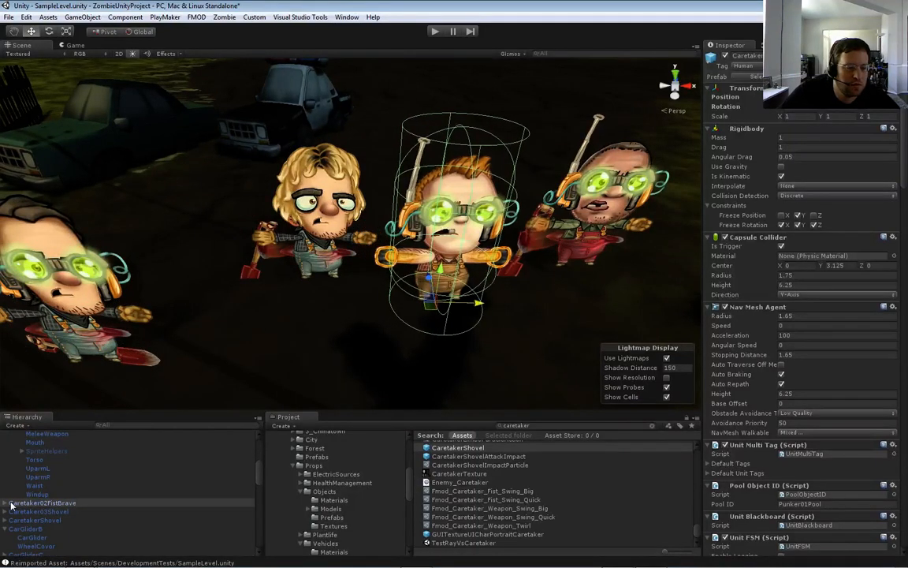
pyautogui.click(4, 504)
pyautogui.scroll(-1, 18, 504)
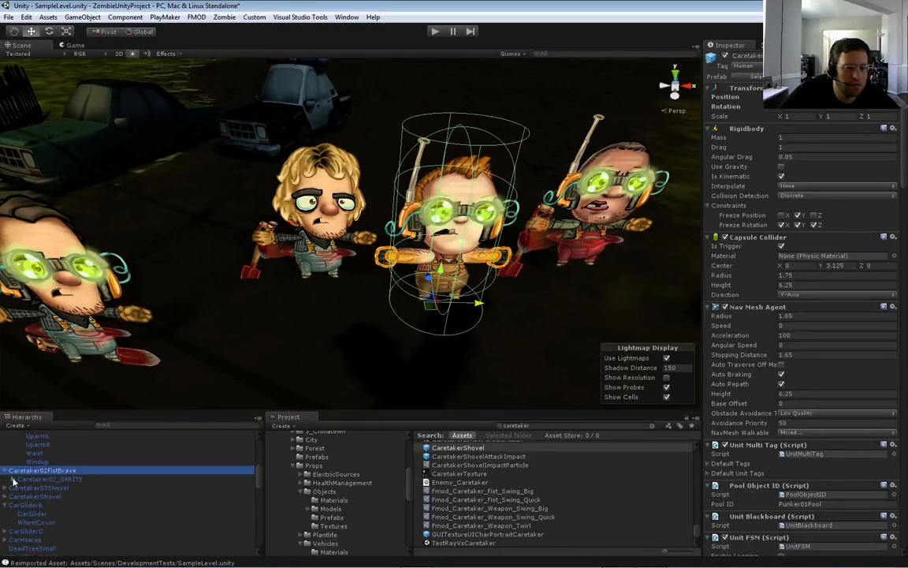
pyautogui.click(13, 480)
pyautogui.scroll(-3, 12, 481)
pyautogui.click(15, 485)
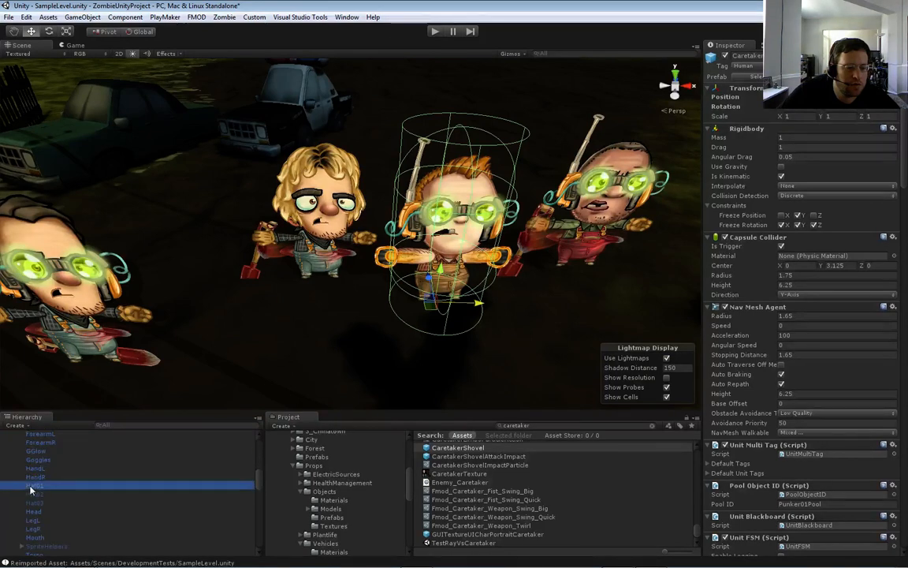
pyautogui.scroll(2, 71, 475)
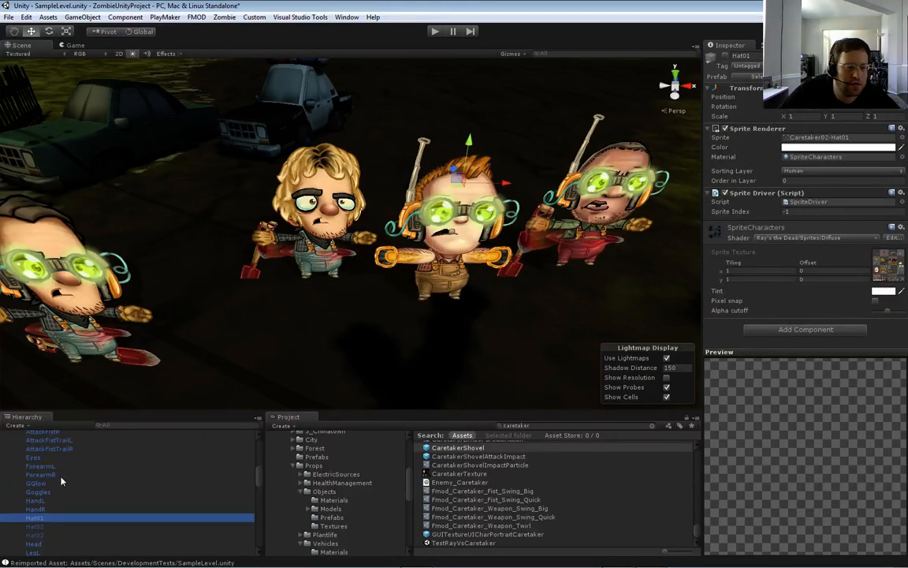
pyautogui.click(39, 483)
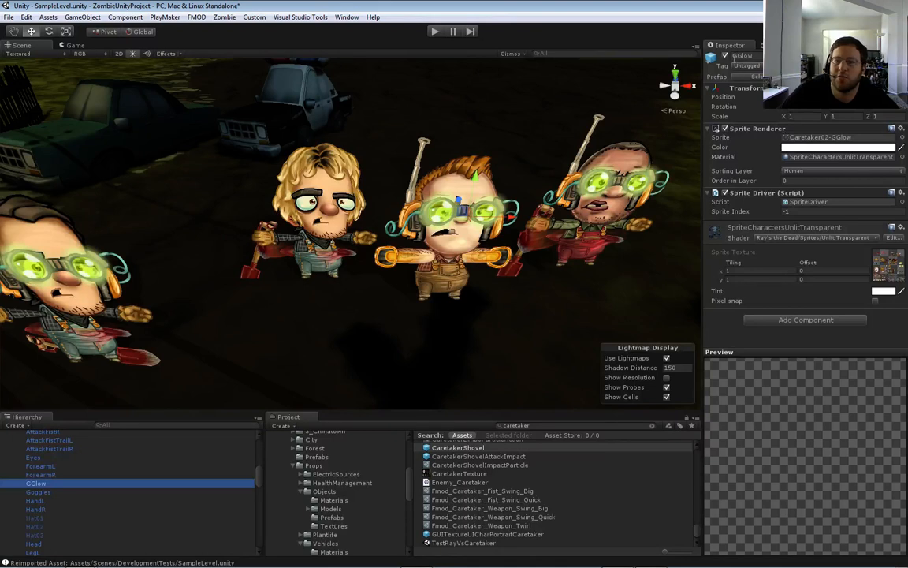
pyautogui.click(725, 57)
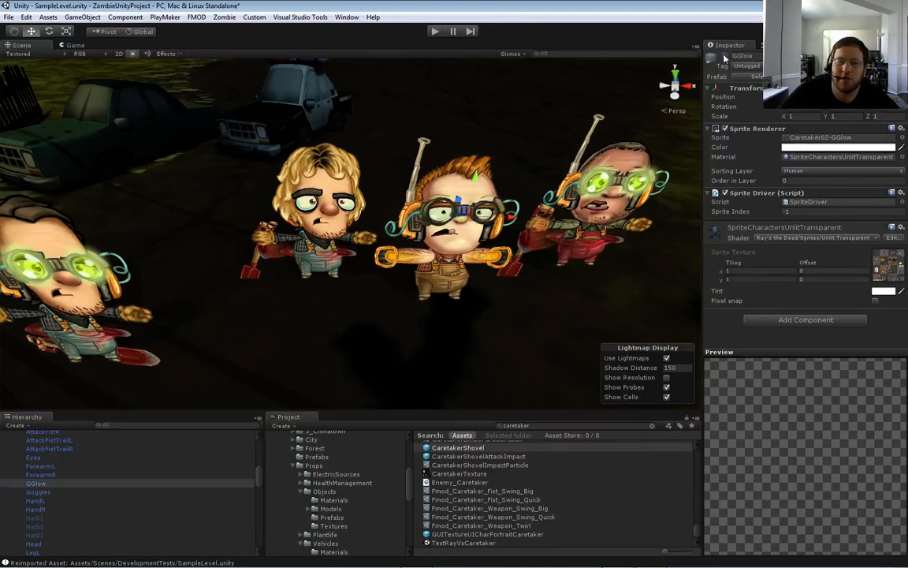
pyautogui.click(44, 492)
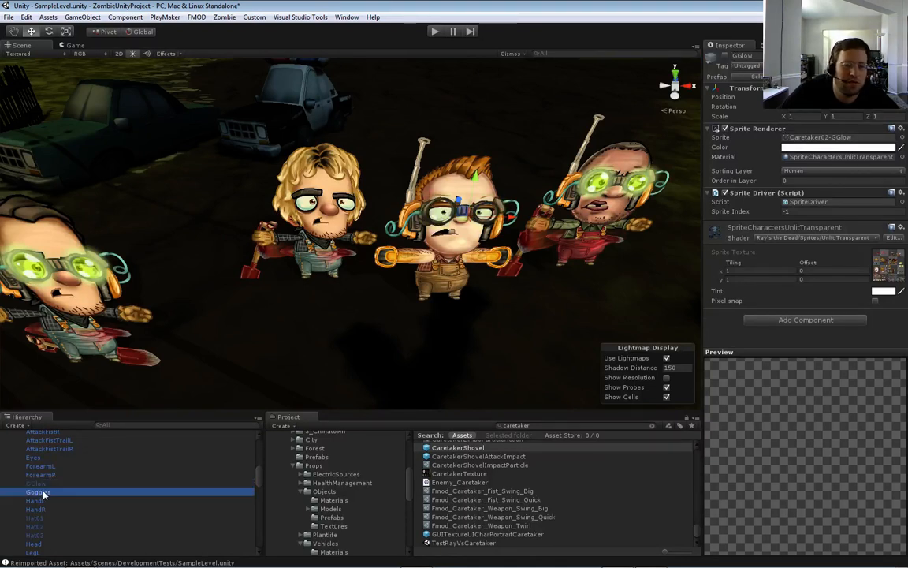
pyautogui.click(725, 57)
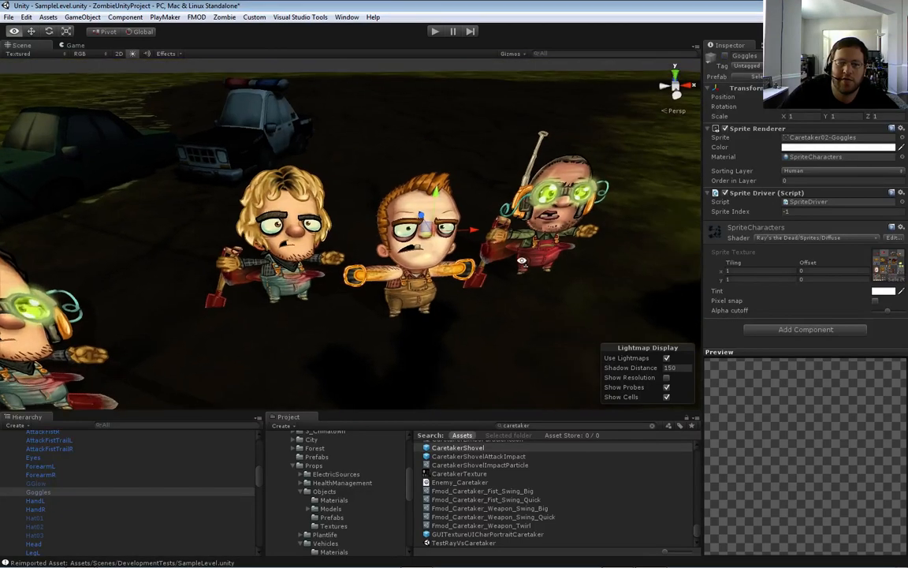
# Try the Hat01 variant on Caretaker02FistBrave in a close-up of the character and deactivate it again
pyautogui.press('f')
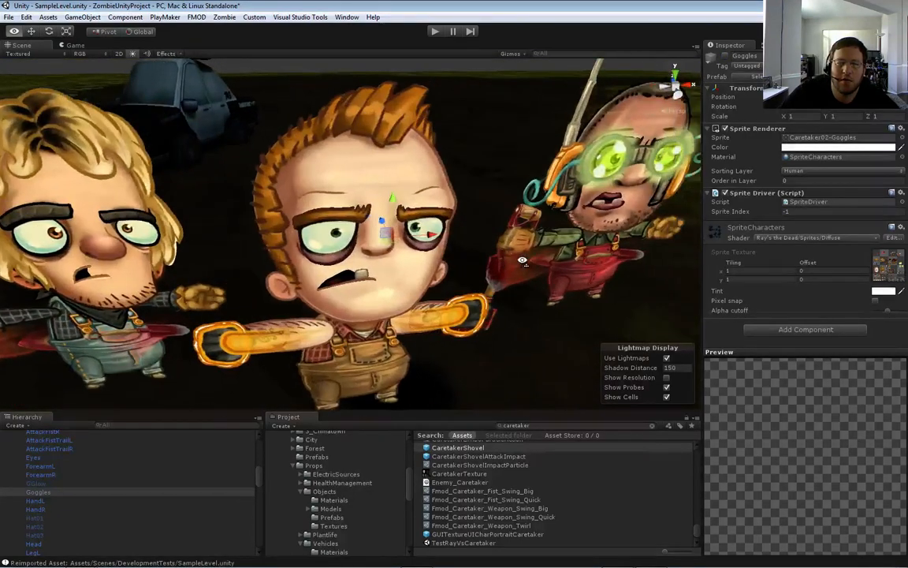
pyautogui.scroll(-8, 522, 260)
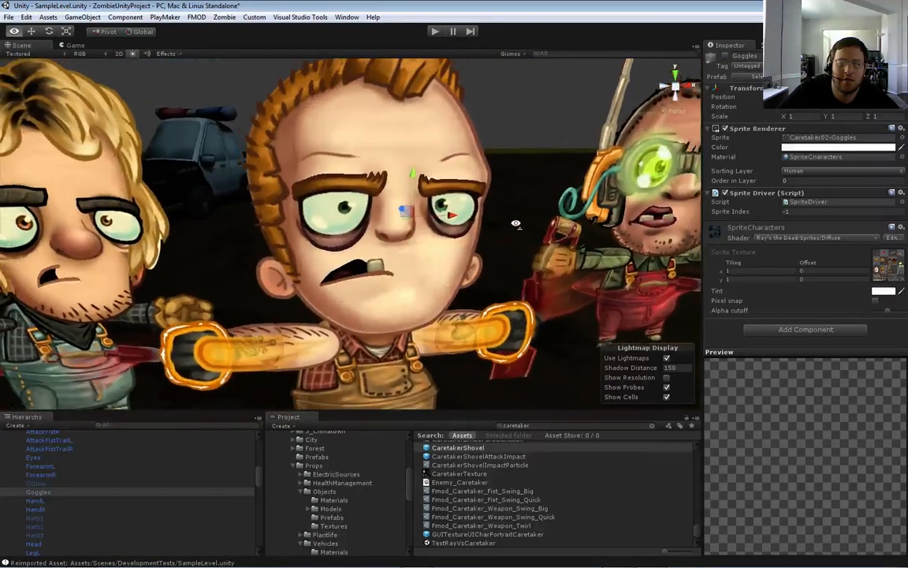
pyautogui.scroll(6, 516, 225)
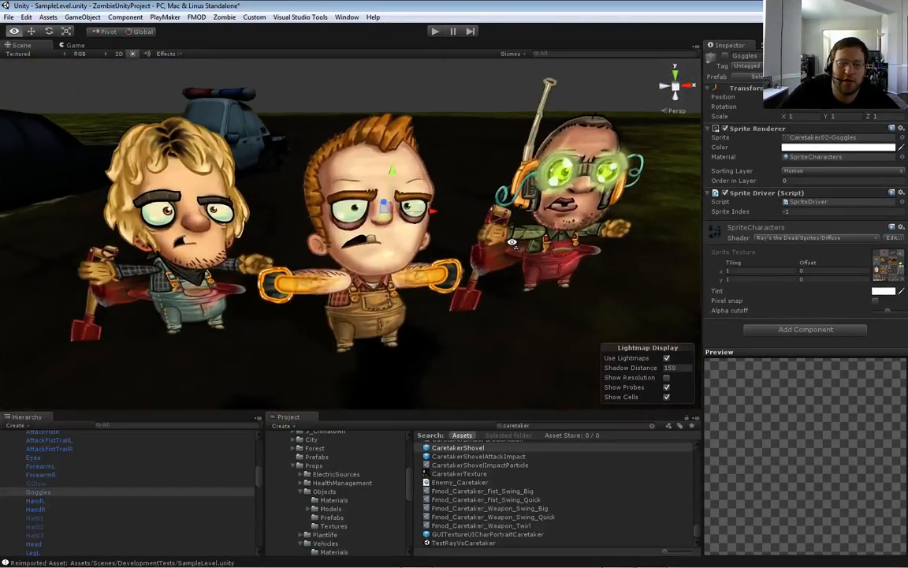
pyautogui.press('s')
pyautogui.moveTo(513, 242); pyautogui.dragTo(513, 243, button='right')
pyautogui.press('a')
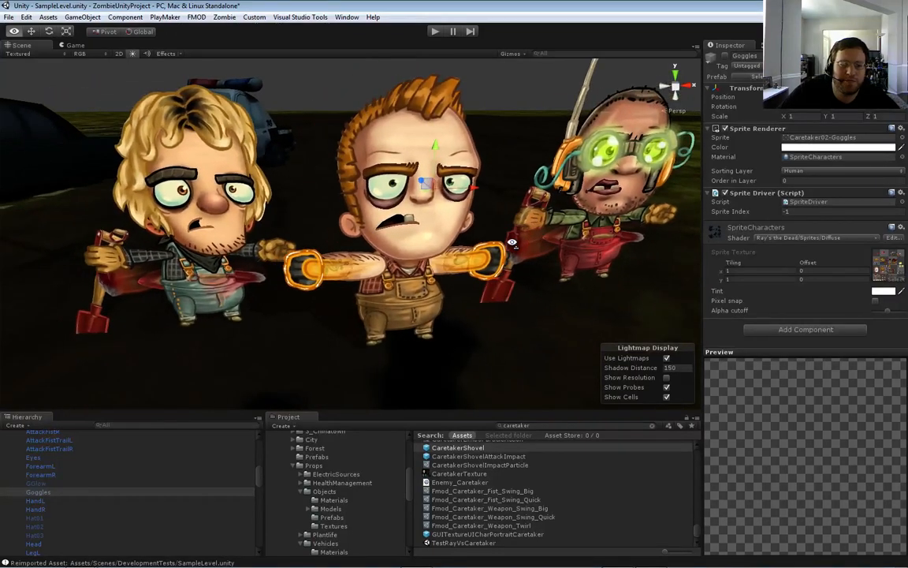
pyautogui.click(47, 519)
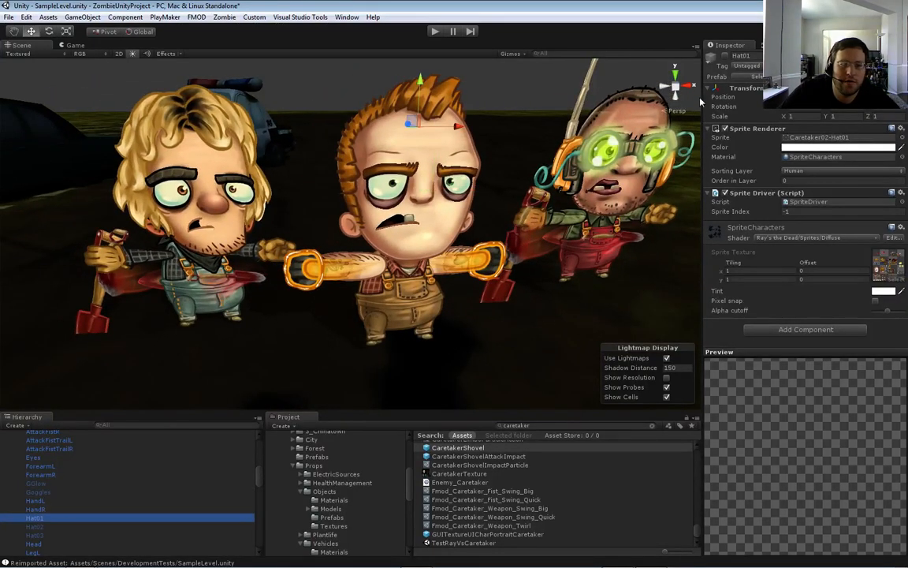
pyautogui.click(725, 57)
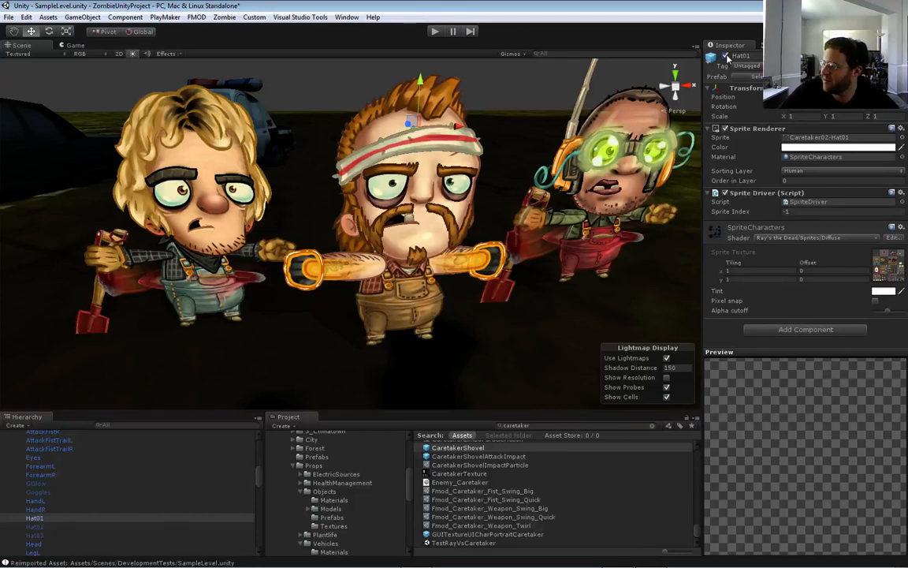
pyautogui.click(725, 57)
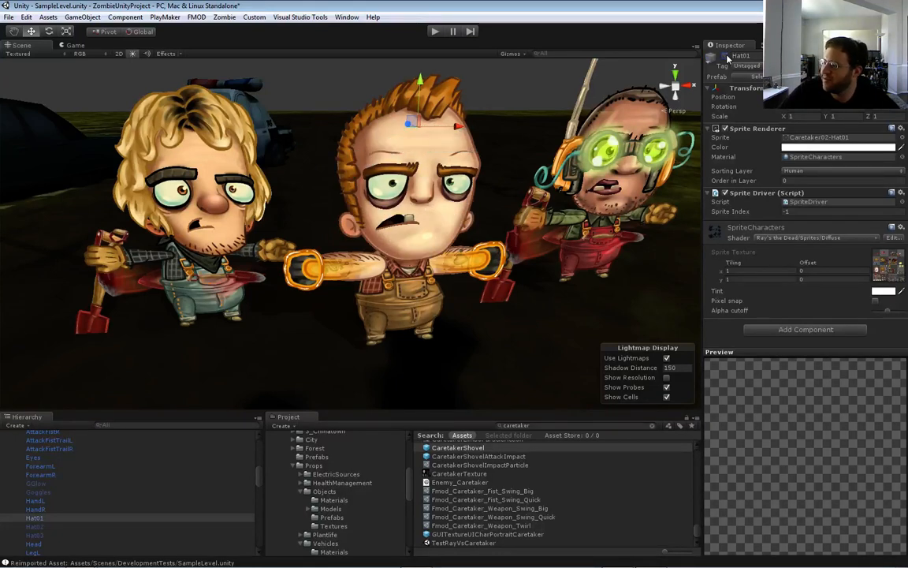
# Toggle the Hat02 variant on and off on Caretaker02FistBrave, leaving it deactivated
pyautogui.click(37, 527)
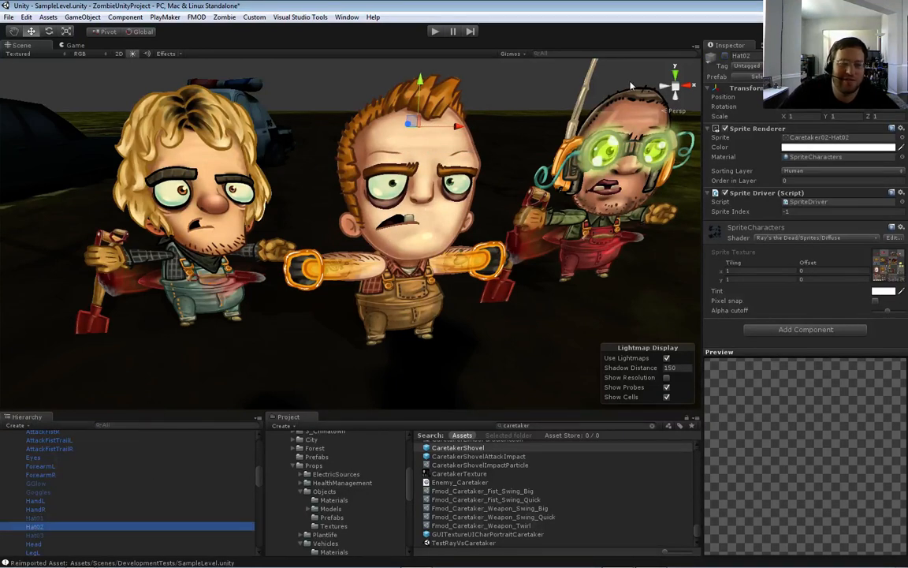
pyautogui.click(725, 57)
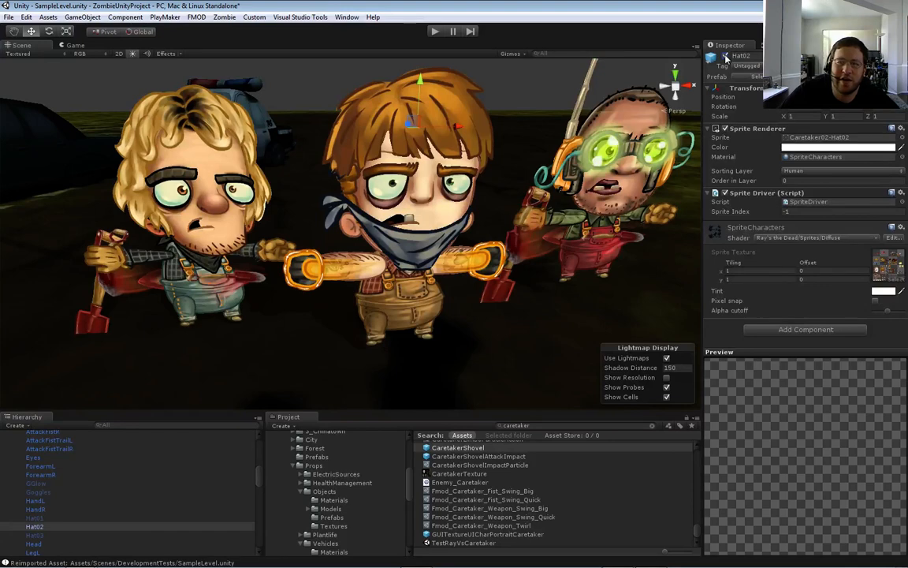
pyautogui.click(726, 56)
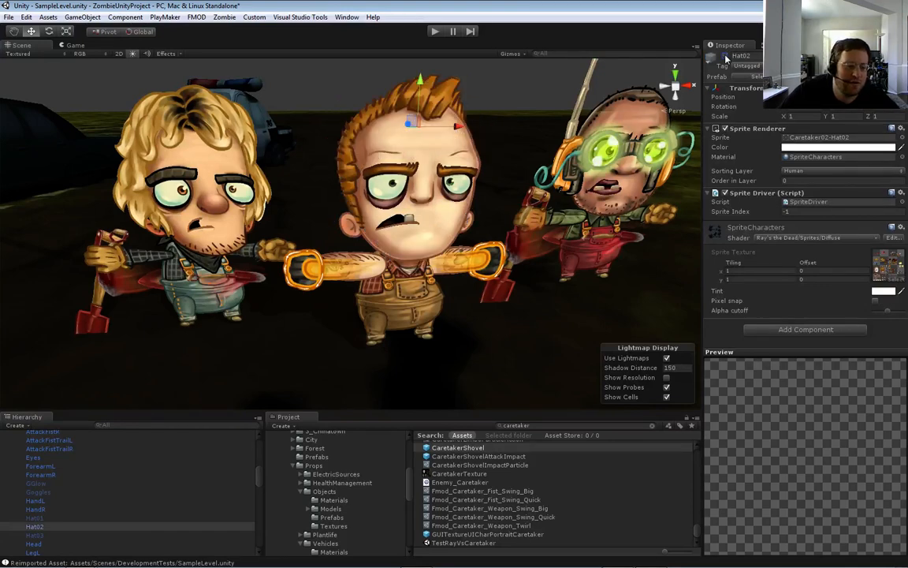
# Reactivate the Hat02 variant on Caretaker02FistBrave, keeping the prefab connection intact
pyautogui.moveTo(40, 535); pyautogui.dragTo(60, 529)
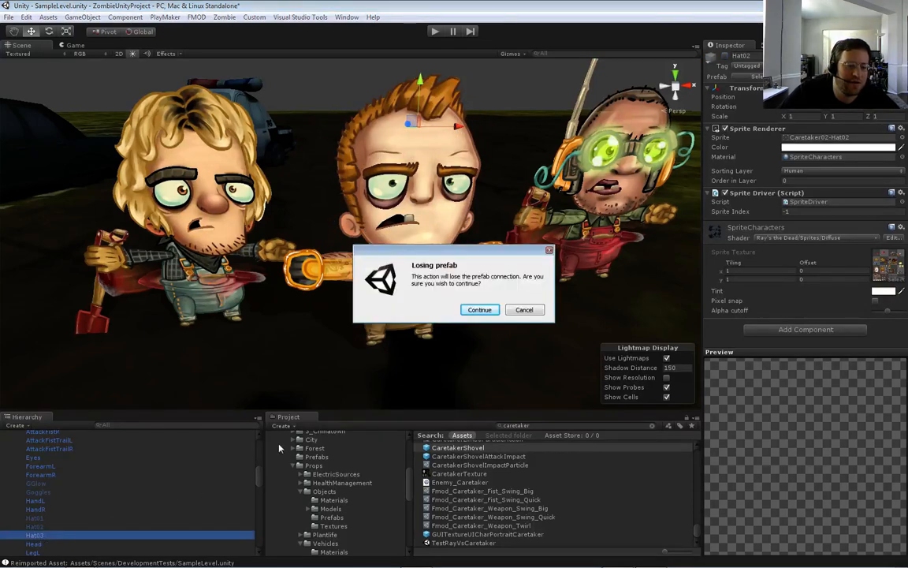
pyautogui.click(521, 310)
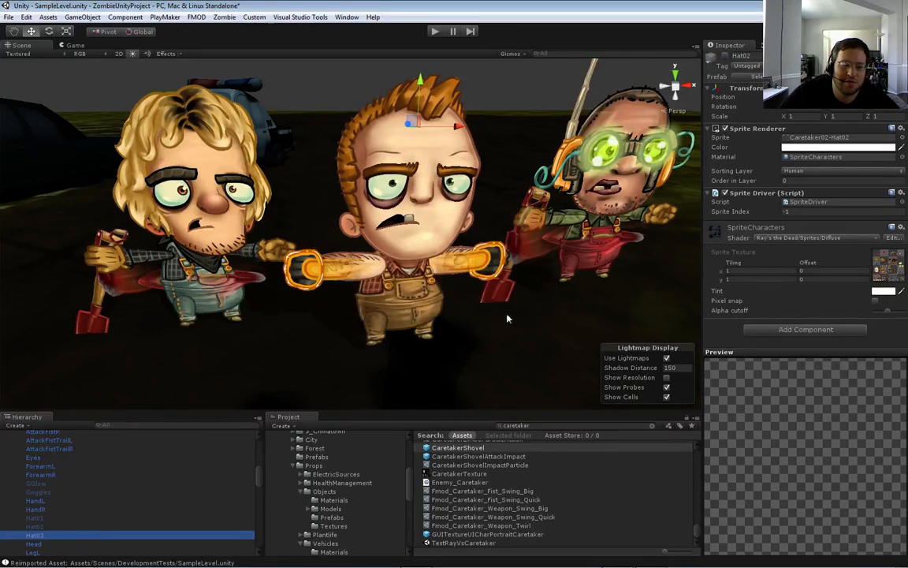
pyautogui.click(725, 57)
pyautogui.click(725, 57)
pyautogui.click(726, 57)
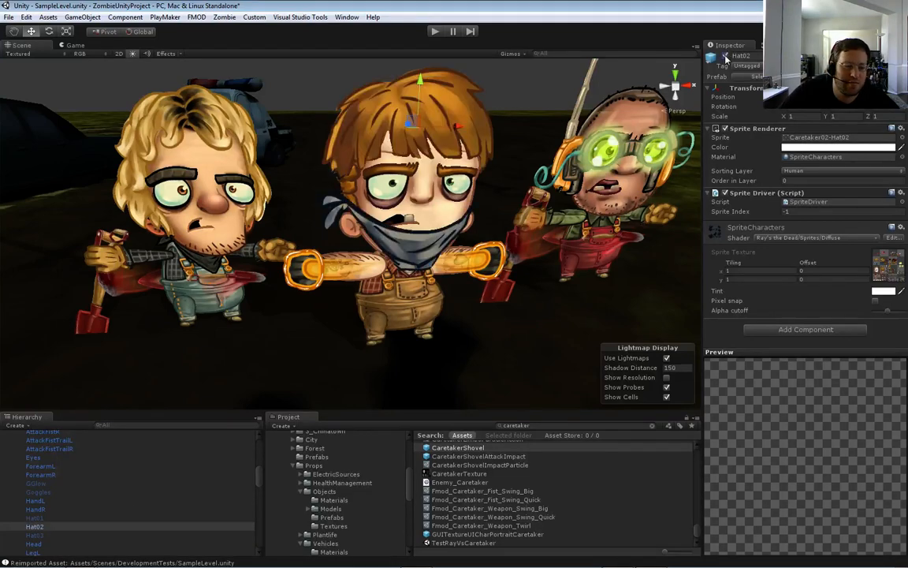
# Activate the Hat03 variant on Caretaker02FistBrave and deactivate Hat02
pyautogui.click(34, 535)
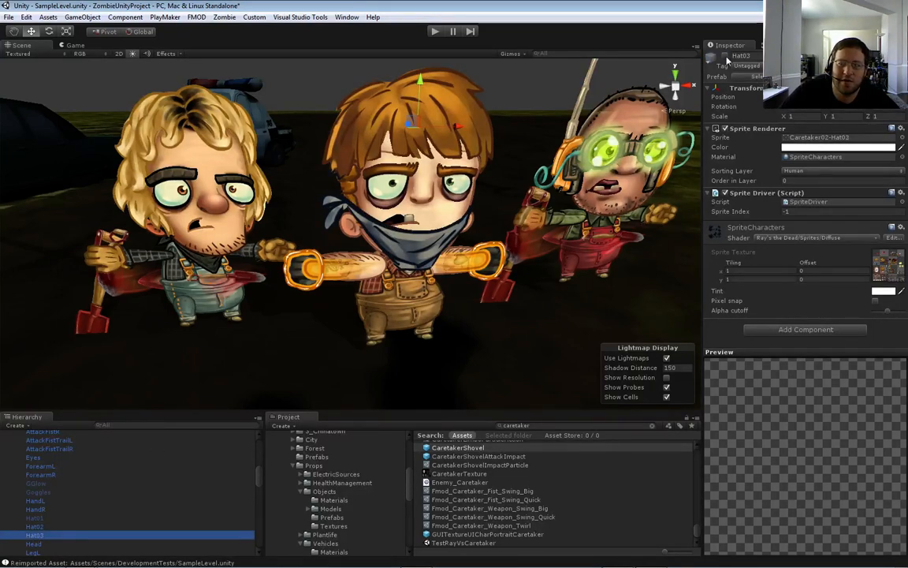
pyautogui.click(725, 57)
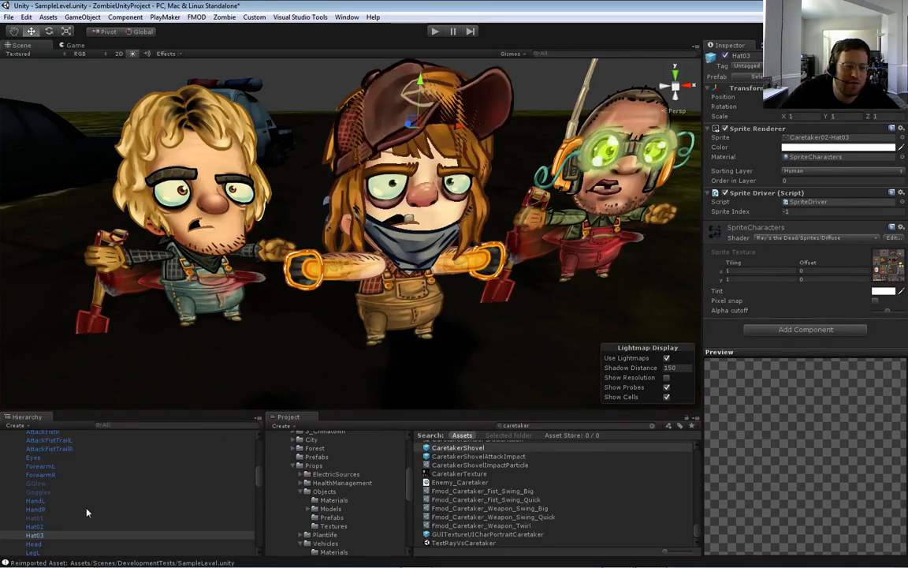
pyautogui.click(34, 526)
pyautogui.click(725, 57)
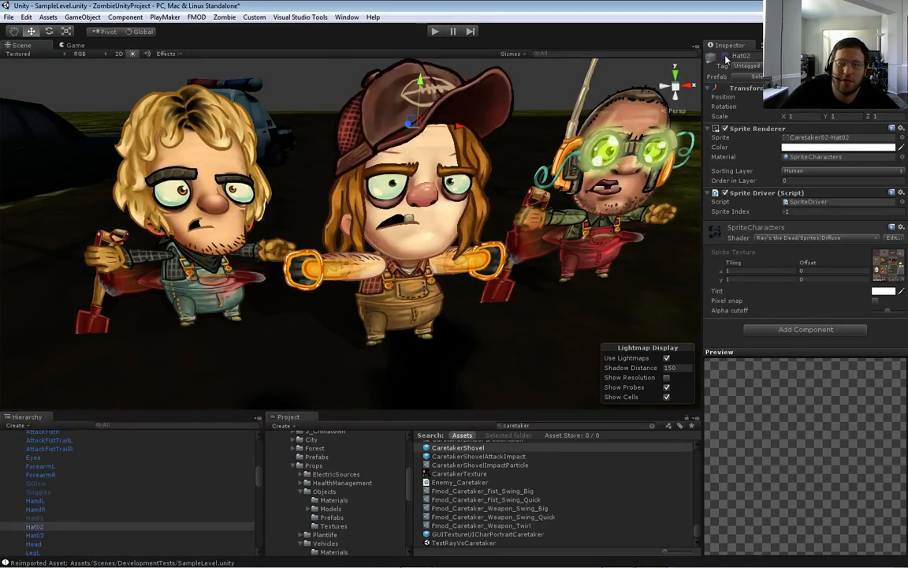
# Examine Caretaker02FistBrave wearing Hat03 beside the neighbouring Caretakers from near and far
pyautogui.keyDown('alt'); pyautogui.moveTo(489, 219); pyautogui.dragTo(486, 192); pyautogui.keyUp('alt')
pyautogui.press('s')
pyautogui.press('d')
pyautogui.press('w')
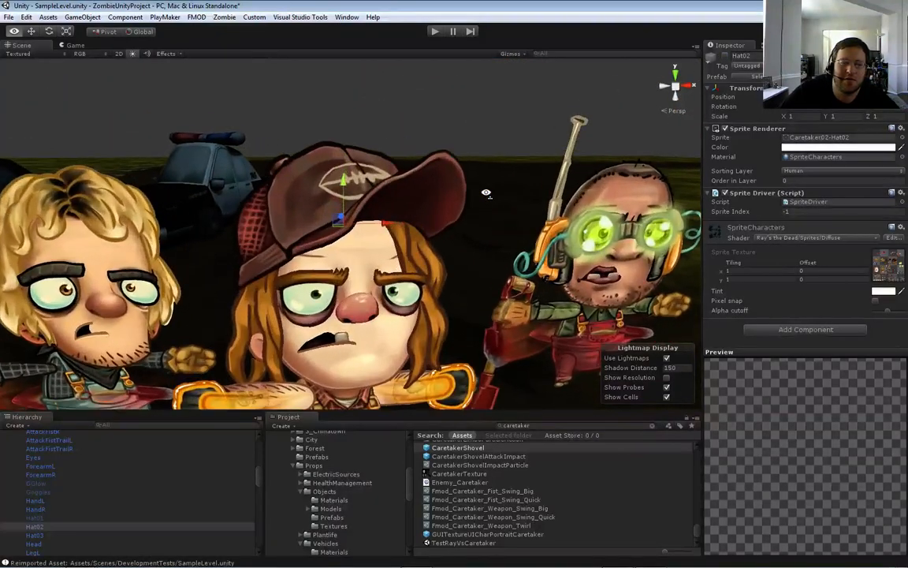
pyautogui.press('s')
pyautogui.press('w')
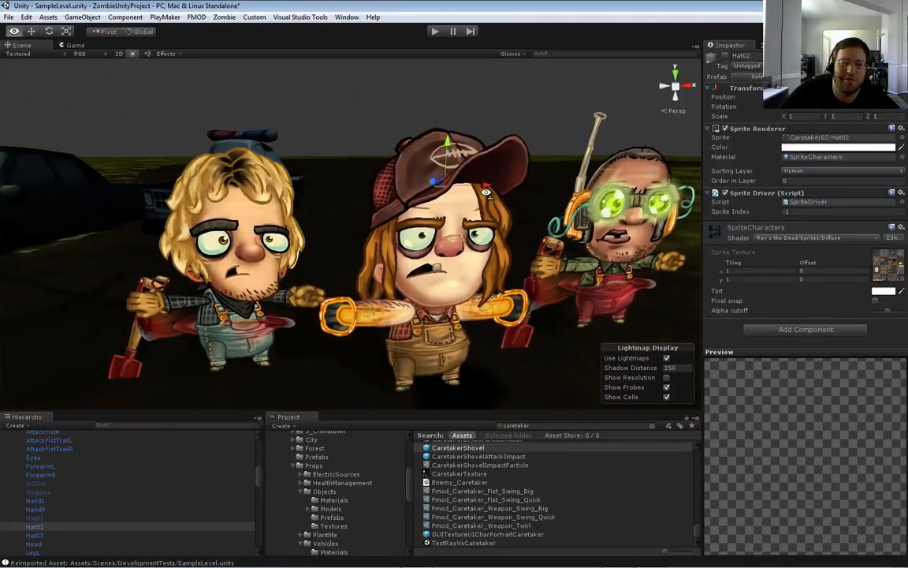
pyautogui.press('s')
pyautogui.press('d')
pyautogui.press('w')
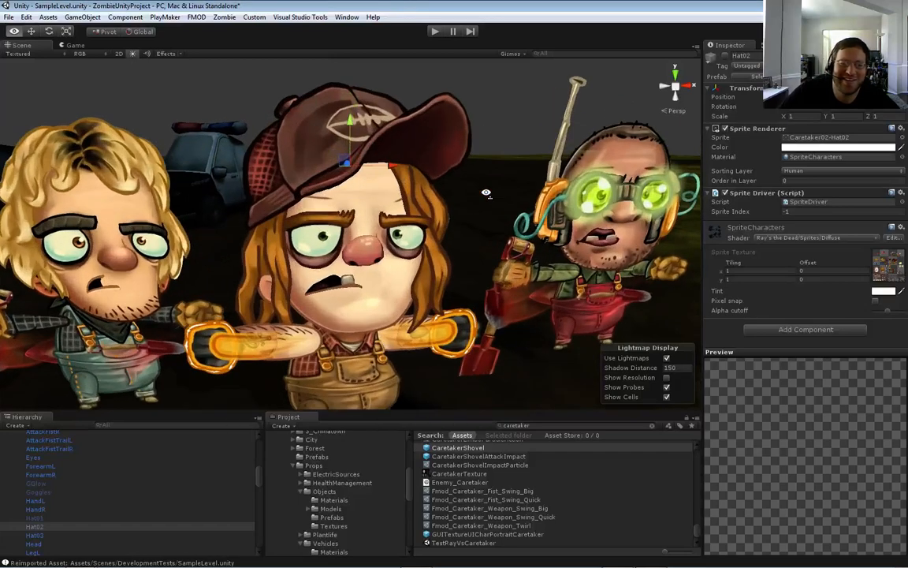
pyautogui.press('s')
pyautogui.press('s')
pyautogui.moveTo(487, 192); pyautogui.dragTo(456, 201, button='right')
pyautogui.press('d')
pyautogui.press('w')
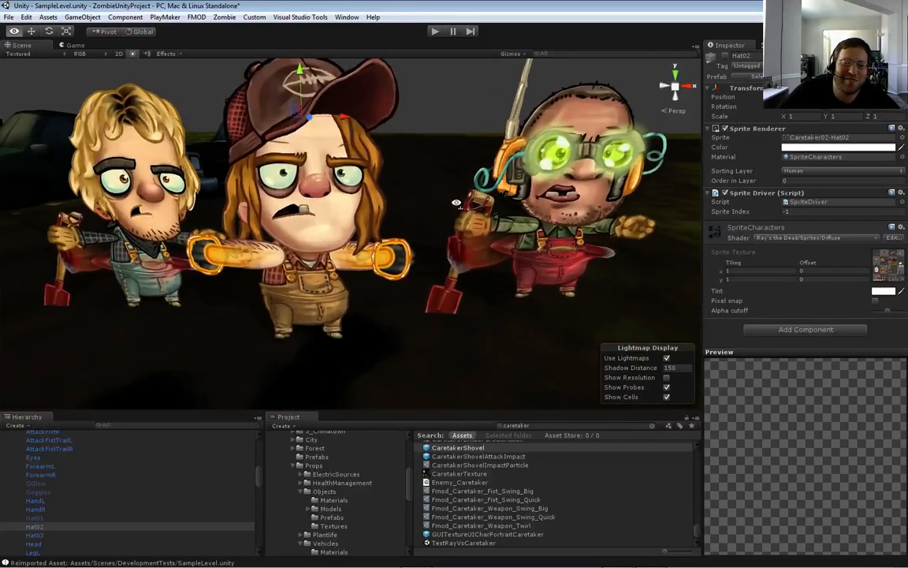
# Deactivate the Goggles and GGlow parts within Caretaker03Shovel's sprite object
pyautogui.click(557, 200)
pyautogui.press('f')
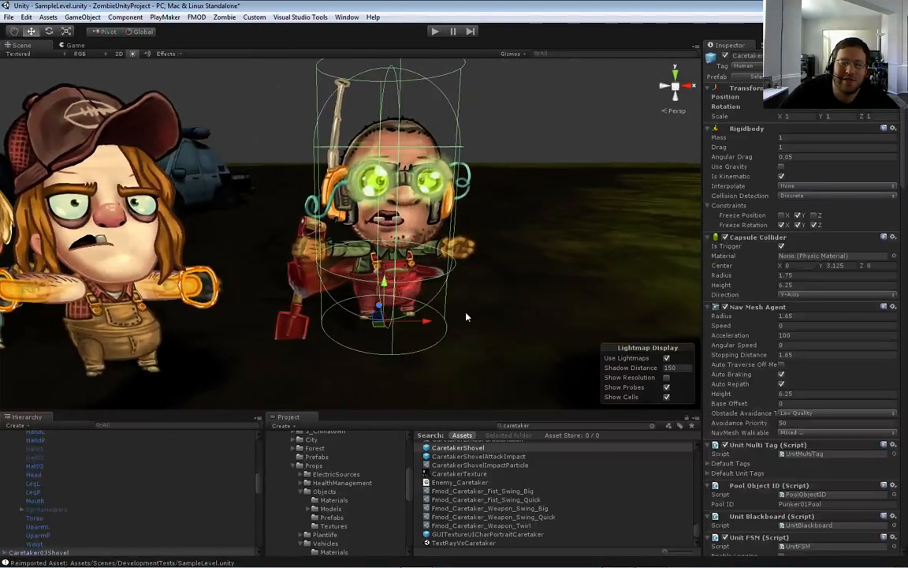
pyautogui.scroll(-3, 11, 493)
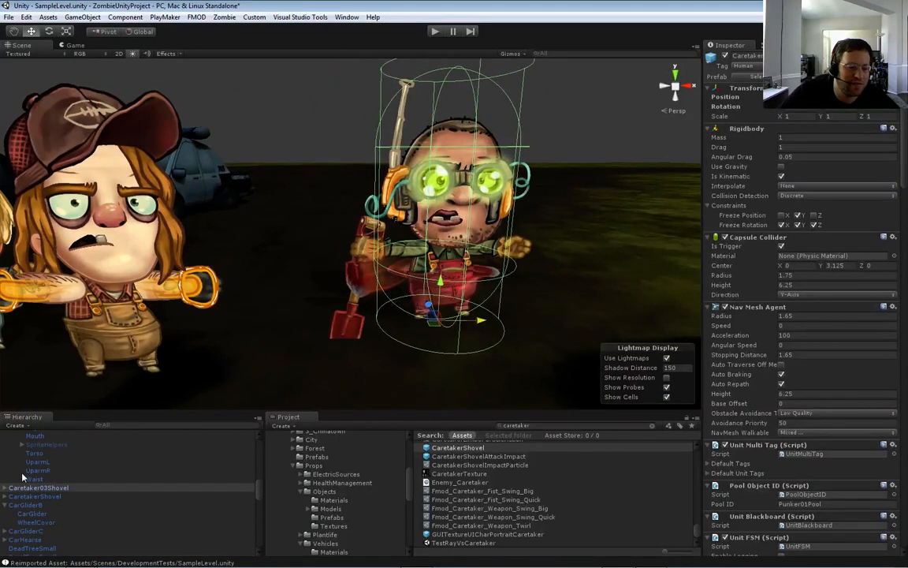
pyautogui.click(6, 489)
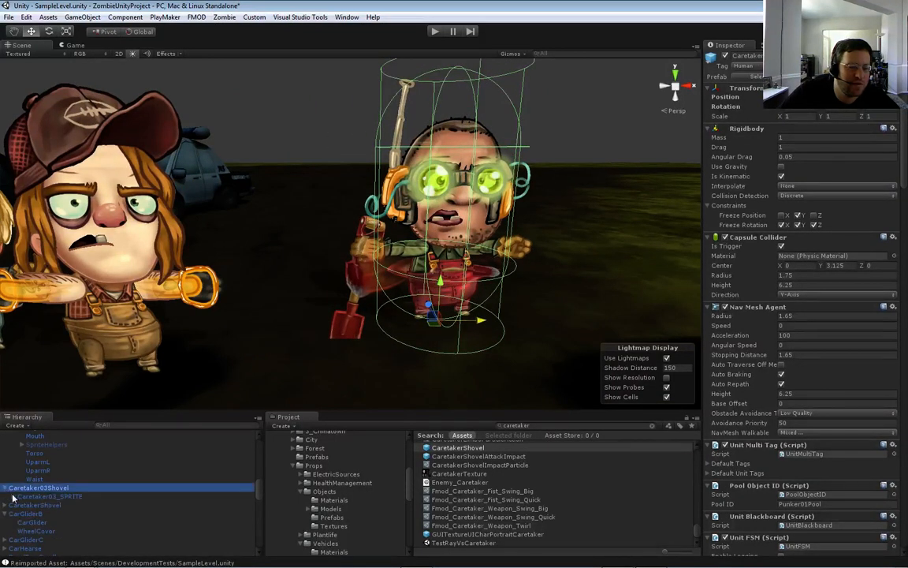
pyautogui.click(12, 497)
pyautogui.scroll(-3, 13, 497)
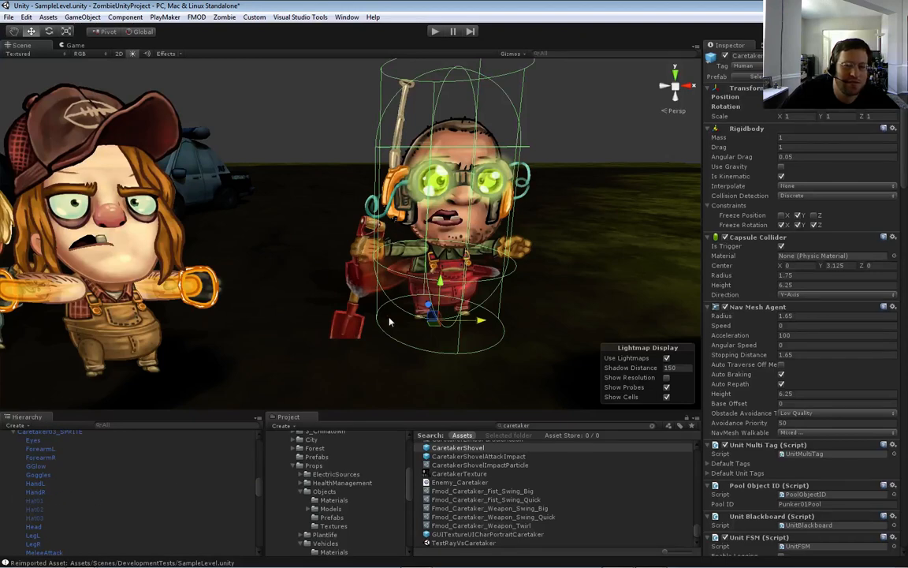
pyautogui.click(49, 474)
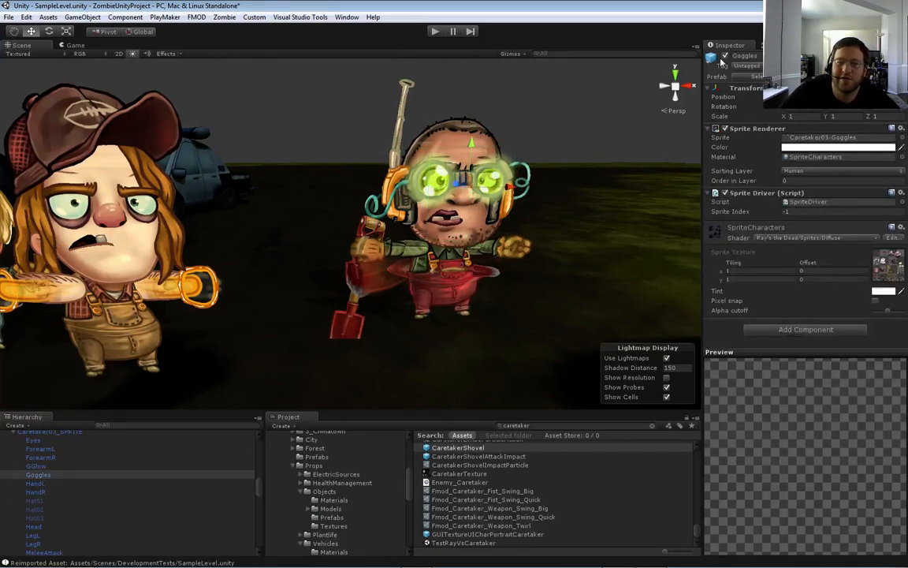
pyautogui.click(36, 466)
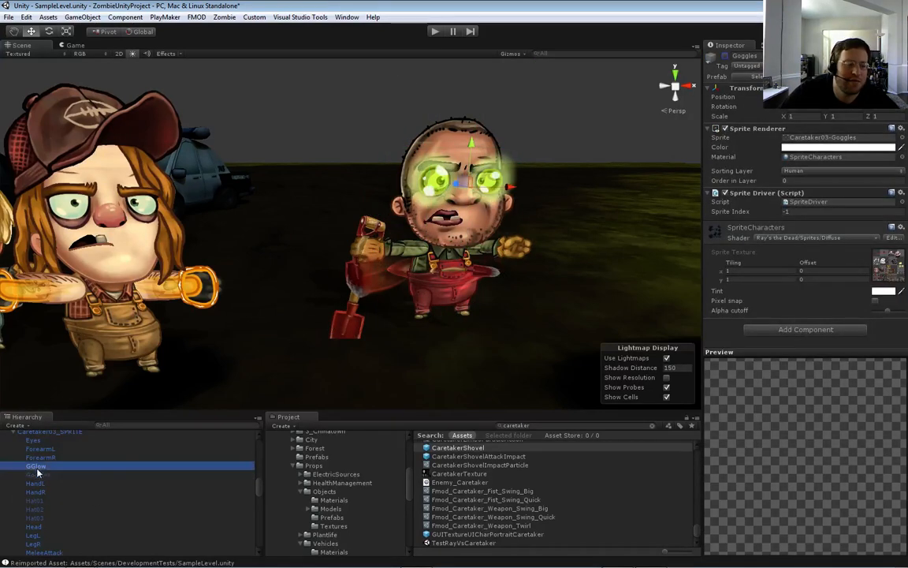
pyautogui.click(726, 56)
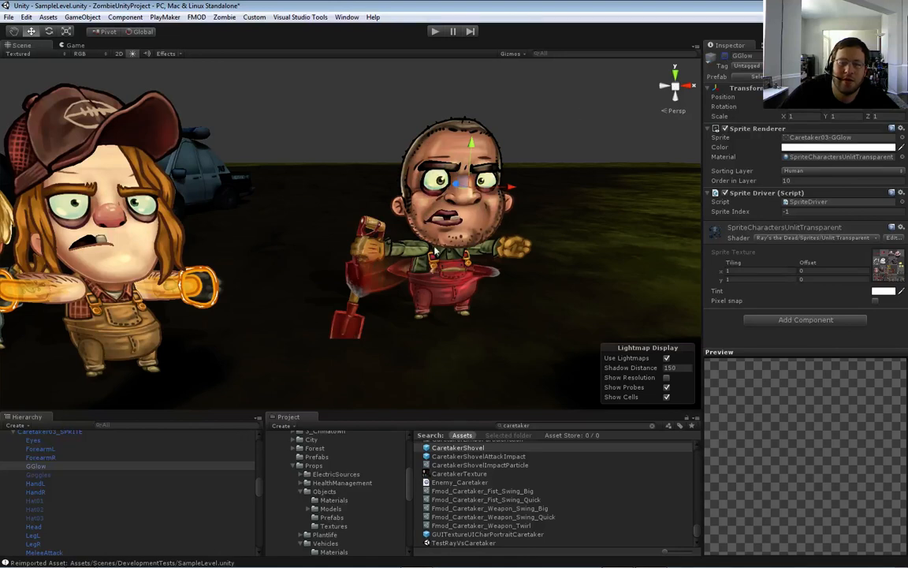
# Try the Hat01 variant on Caretaker03Shovel, view the character, and deactivate the variant again
pyautogui.click(35, 500)
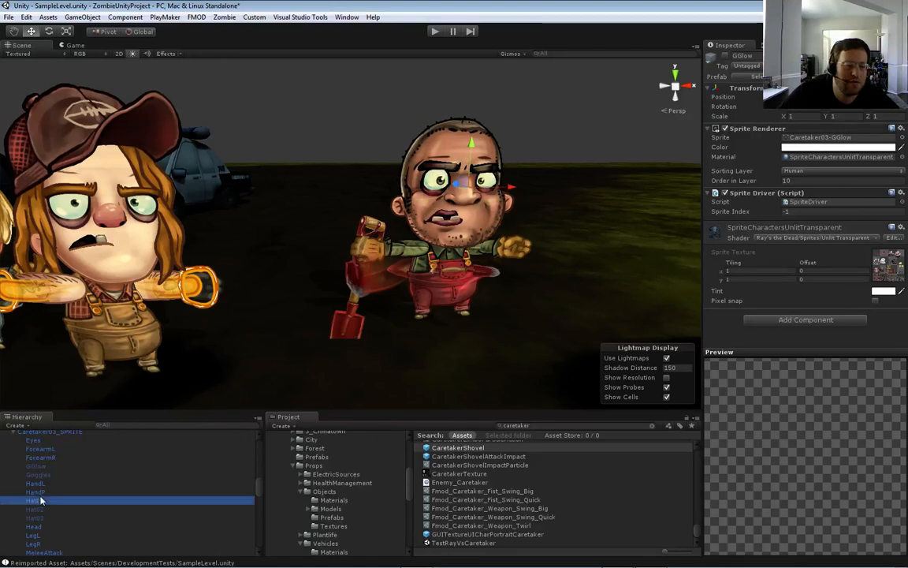
pyautogui.click(725, 55)
pyautogui.keyDown('alt'); pyautogui.moveTo(567, 152); pyautogui.dragTo(548, 150); pyautogui.keyUp('alt')
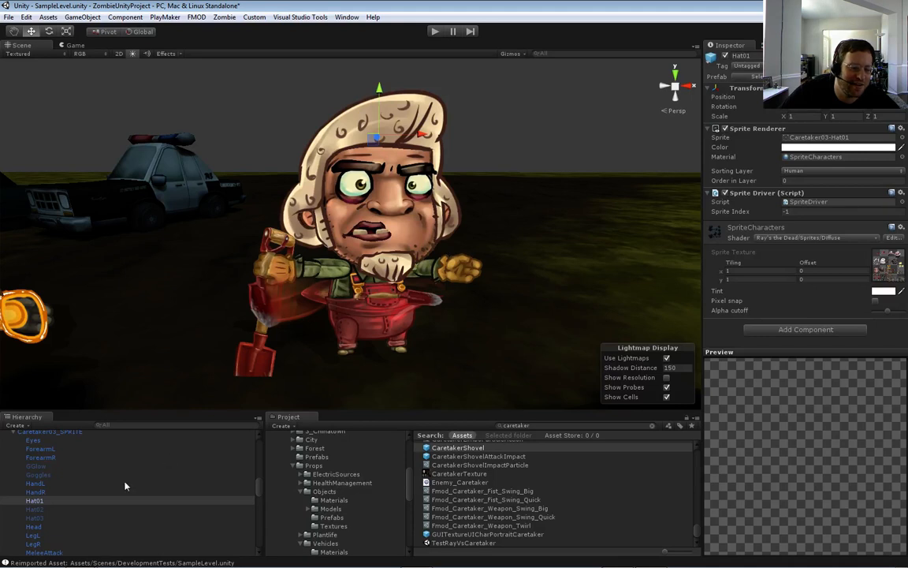
pyautogui.click(724, 56)
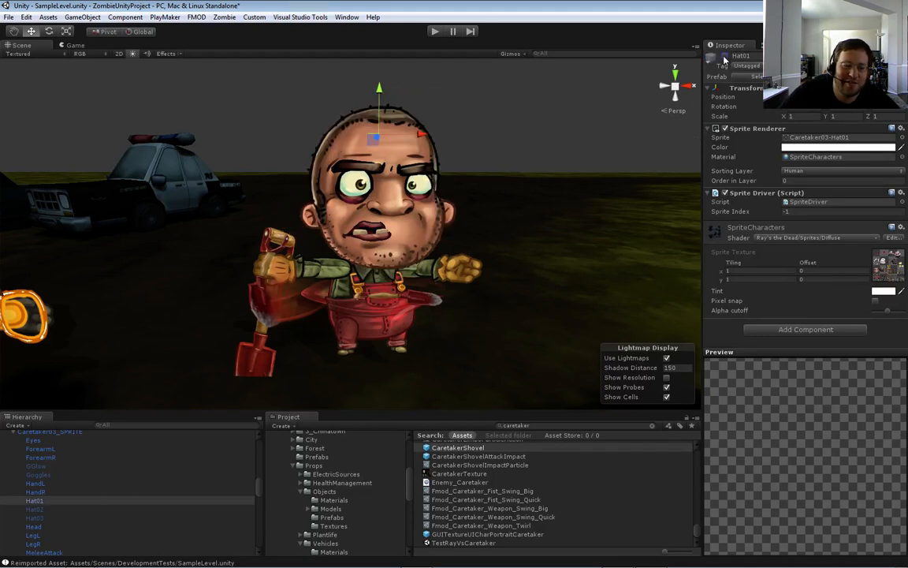
# Try the Hat02 variant on Caretaker03Shovel, view the character, and deactivate the variant again
pyautogui.click(35, 510)
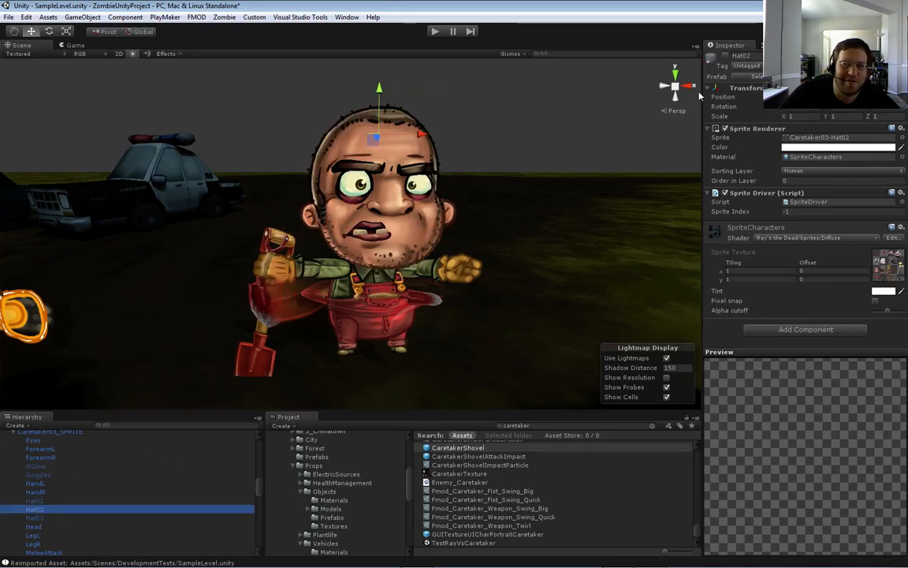
pyautogui.click(724, 56)
pyautogui.keyDown('alt'); pyautogui.moveTo(536, 155); pyautogui.dragTo(547, 149); pyautogui.keyUp('alt')
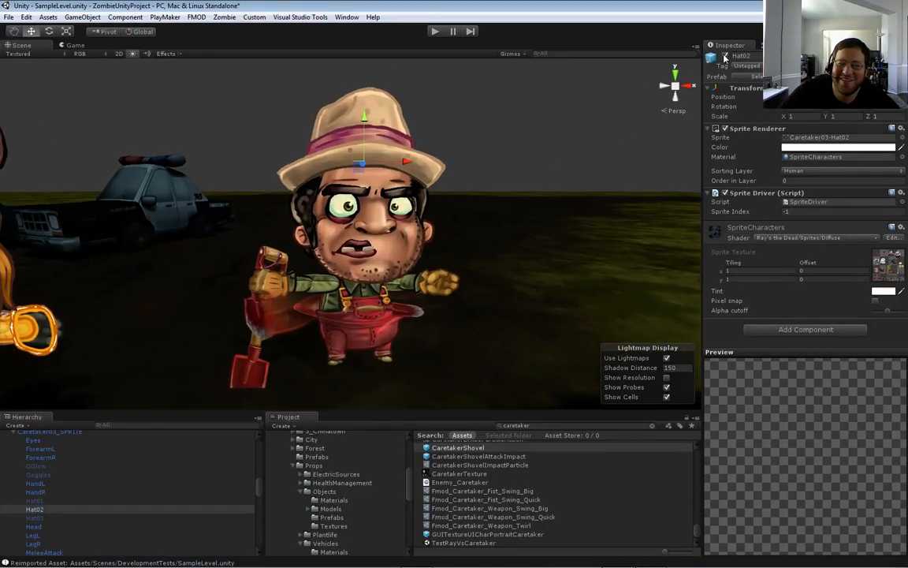
pyautogui.click(39, 518)
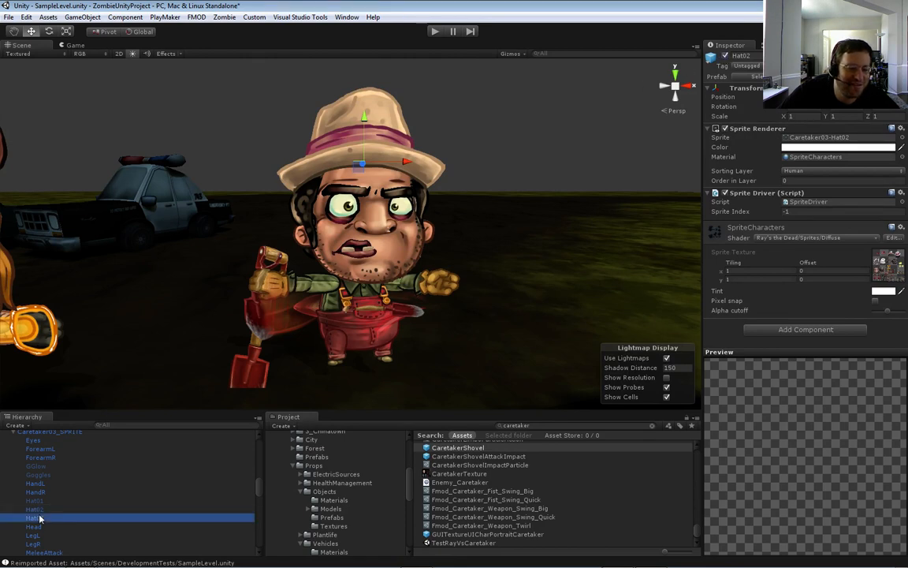
pyautogui.click(40, 509)
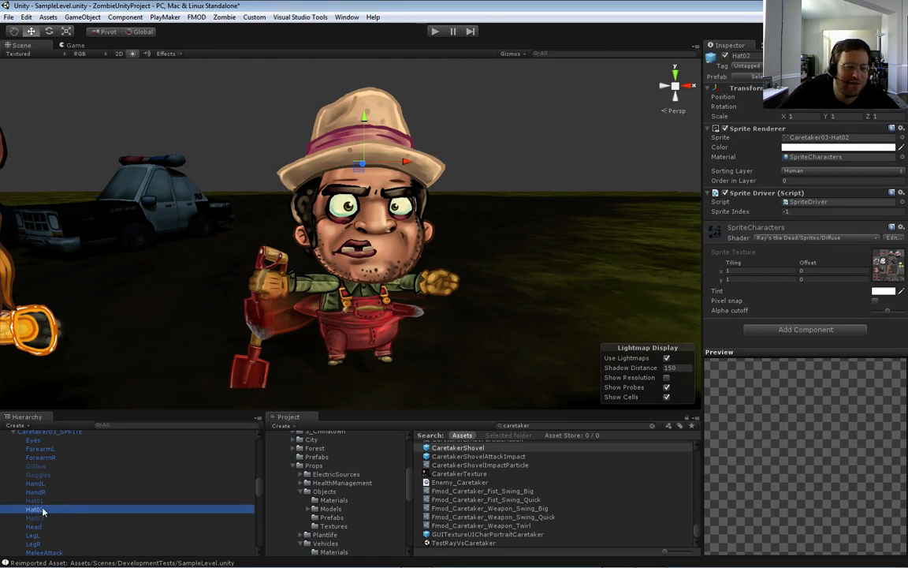
pyautogui.click(724, 56)
# Activate the Hat03 variant on Caretaker03Shovel and inspect the character's head in close-up
pyautogui.click(39, 518)
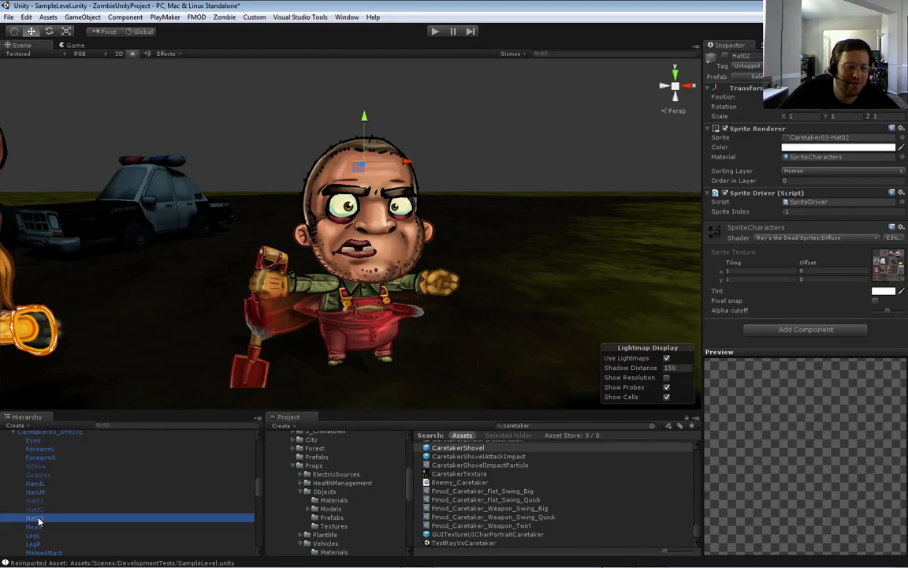
pyautogui.click(726, 57)
pyautogui.moveTo(492, 150); pyautogui.dragTo(469, 154, button='right')
pyautogui.press('w')
pyautogui.press('s')
pyautogui.press('w')
pyautogui.press('e')
pyautogui.press('s')
pyautogui.press('w')
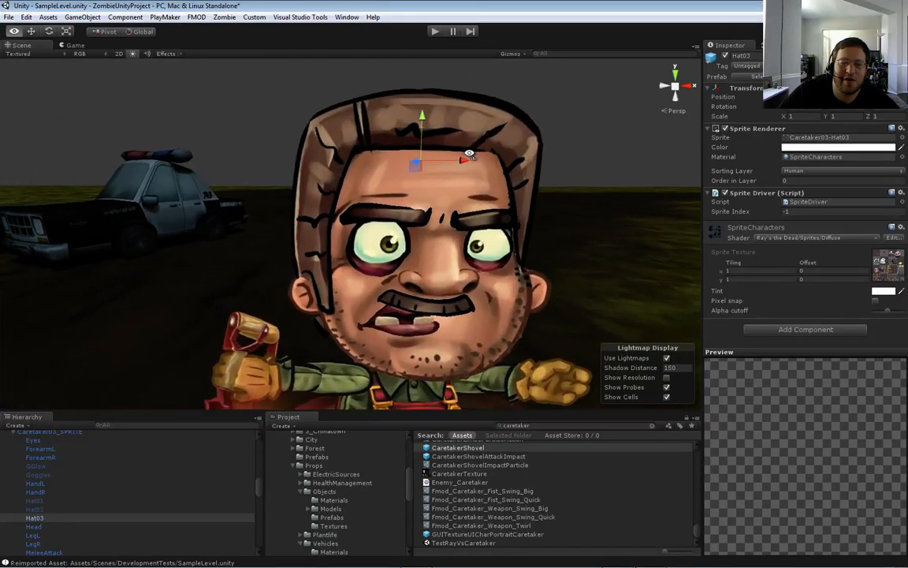
pyautogui.scroll(-3, 470, 153)
pyautogui.scroll(3, 470, 154)
pyautogui.scroll(-6, 470, 154)
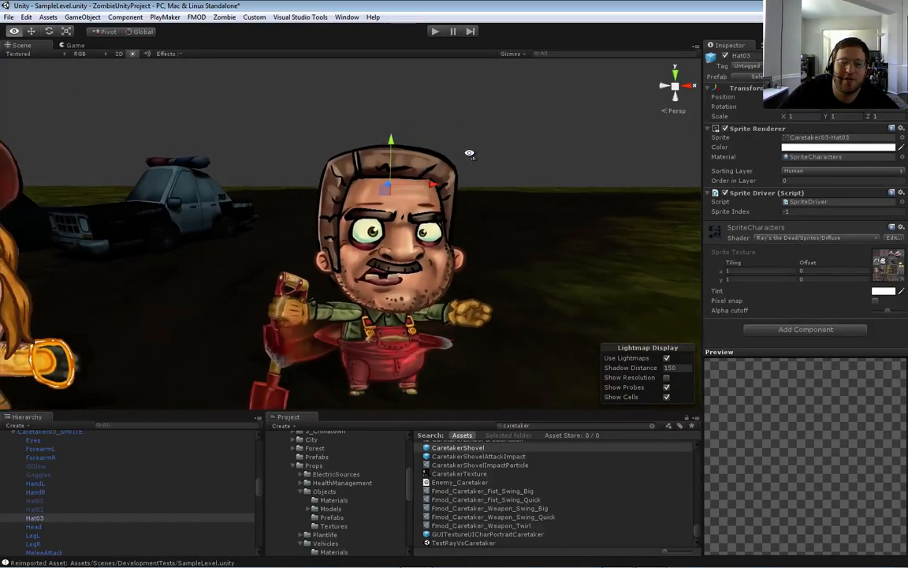
# Delete the blond shovel-carrying Caretaker standing between CaretakerShovel and Caretaker02FistBrave
pyautogui.press('a')
pyautogui.moveTo(389, 225); pyautogui.dragTo(339, 209, button='right')
pyautogui.click(329, 191)
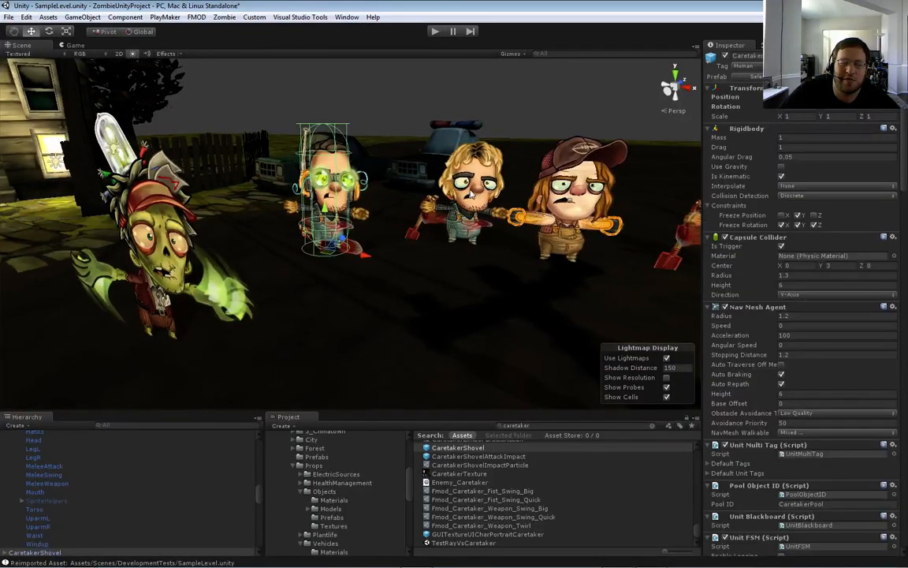
pyautogui.click(471, 194)
pyautogui.moveTo(383, 254); pyautogui.dragTo(448, 238, button='right')
pyautogui.press('Delete')
# Move CaretakerShovel along the X and Z axes to a spot in front of the parked green car
pyautogui.press('w')
pyautogui.press('s')
pyautogui.press('w')
pyautogui.press('d')
pyautogui.press('s')
pyautogui.press('w')
pyautogui.press('s')
pyautogui.press('a')
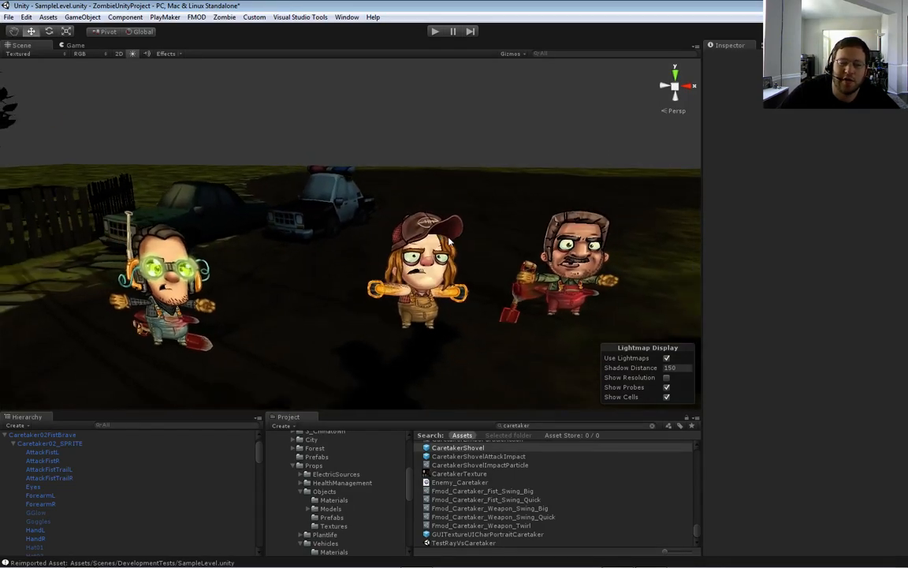
pyautogui.click(169, 306)
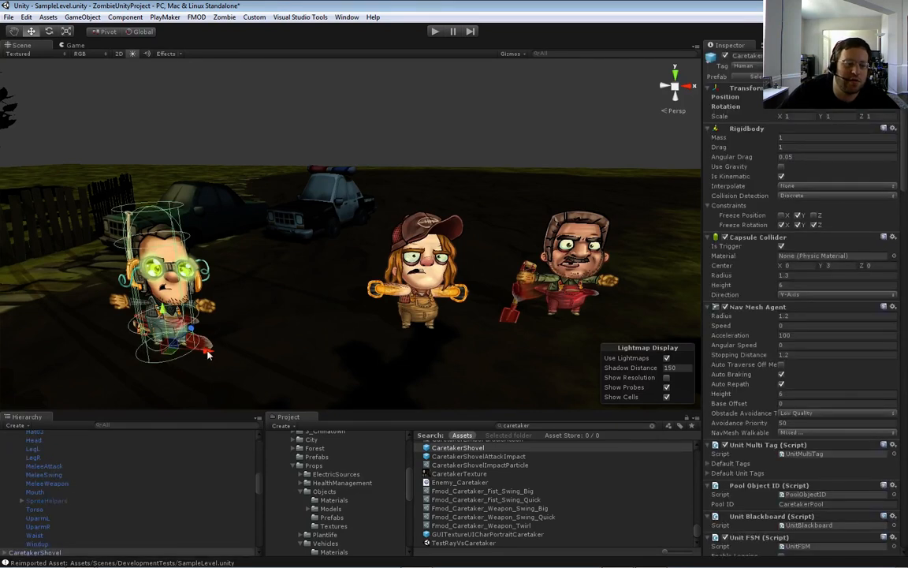
pyautogui.moveTo(208, 355); pyautogui.dragTo(258, 362)
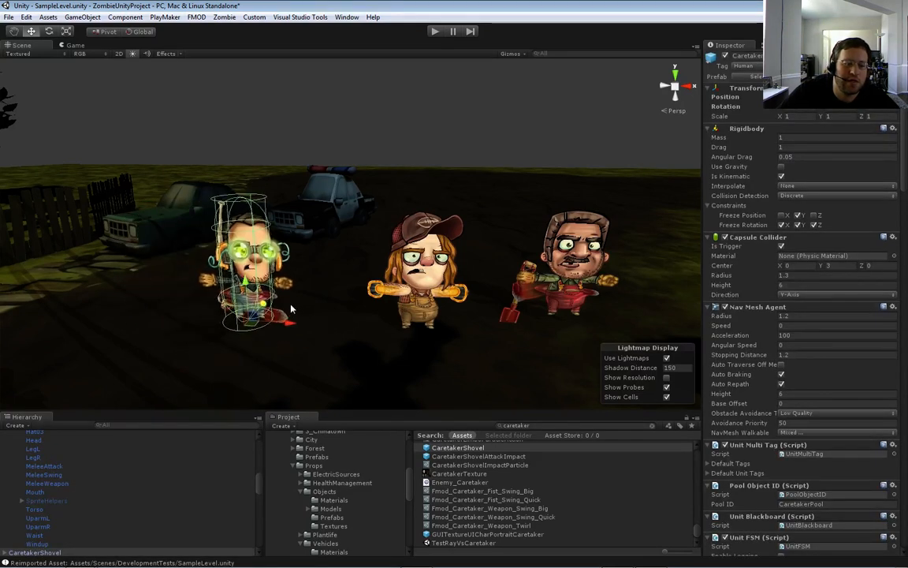
pyautogui.moveTo(272, 269)
pyautogui.keyDown('alt'); pyautogui.mouseDown()
pyautogui.moveTo(355, 302)
pyautogui.moveTo(341, 338)
pyautogui.mouseUp(); pyautogui.keyUp('alt')
pyautogui.keyDown('alt'); pyautogui.moveTo(364, 290); pyautogui.dragTo(353, 301); pyautogui.keyUp('alt')
pyautogui.moveTo(264, 289); pyautogui.dragTo(294, 268)
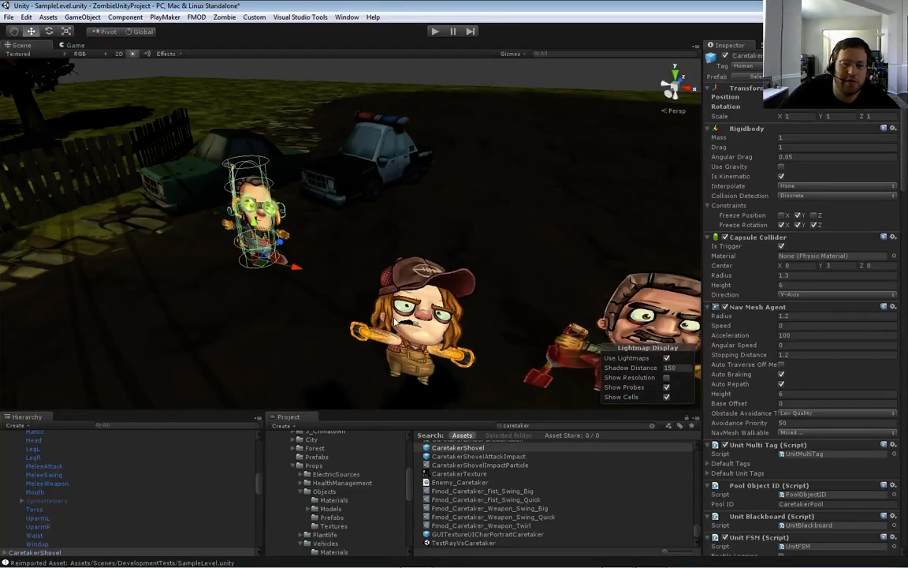
# Move Caretaker02FistBrave back along the Z axis and along X closer to CaretakerShovel
pyautogui.click(428, 336)
pyautogui.moveTo(426, 352); pyautogui.dragTo(493, 295)
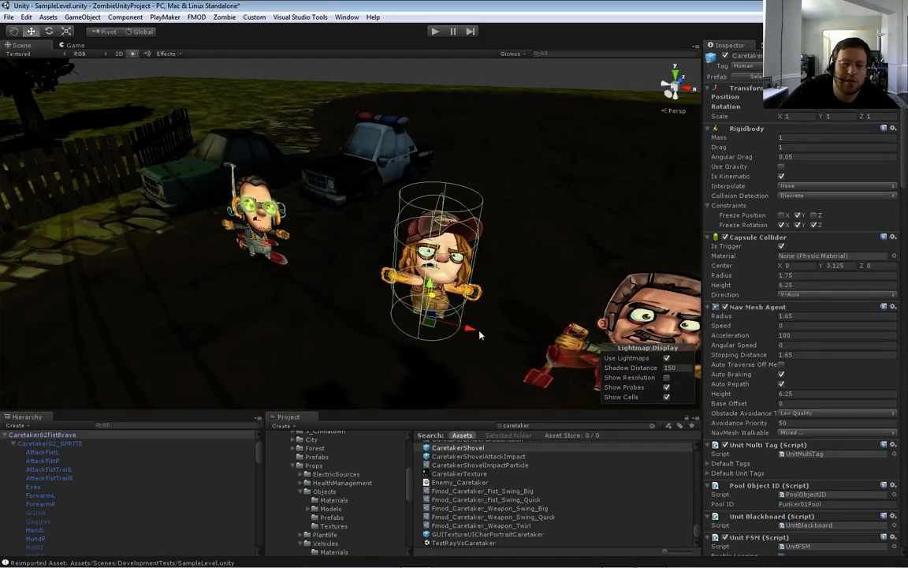
pyautogui.moveTo(473, 329); pyautogui.dragTo(419, 325)
# Move Caretaker03Shovel back along the Z axis to line up with the other two Caretakers on the road
pyautogui.moveTo(442, 329); pyautogui.dragTo(505, 327, button='right')
pyautogui.click(534, 308)
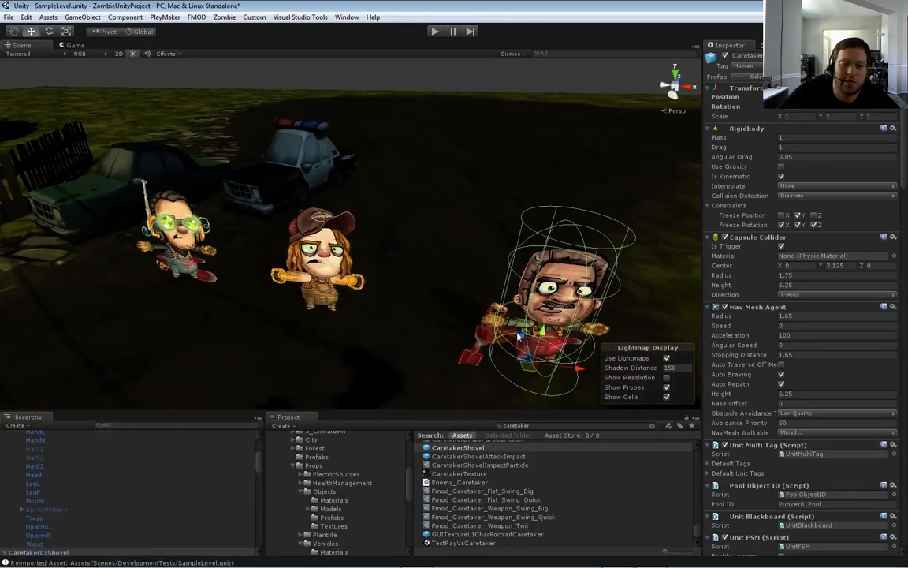
pyautogui.moveTo(518, 335); pyautogui.dragTo(496, 266)
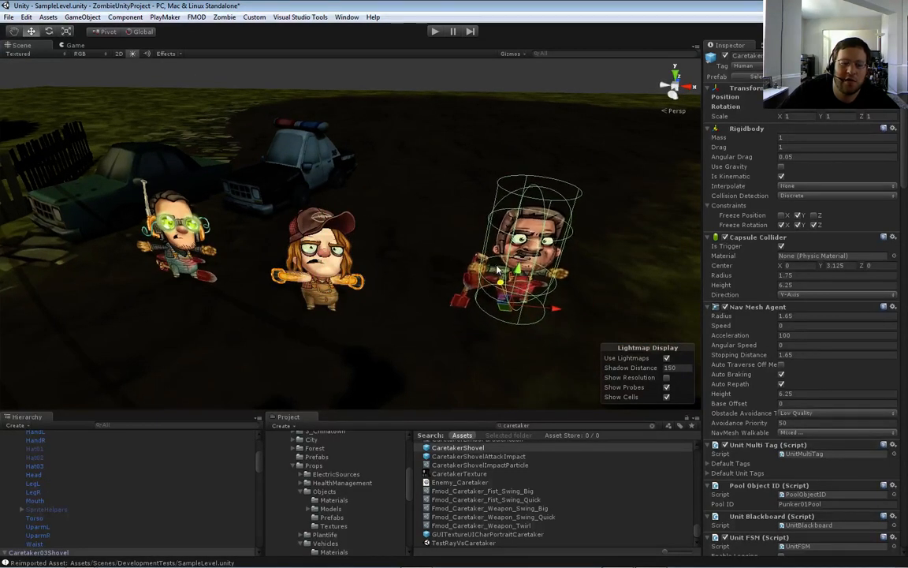
pyautogui.moveTo(401, 307); pyautogui.dragTo(444, 293, button='right')
pyautogui.press('s')
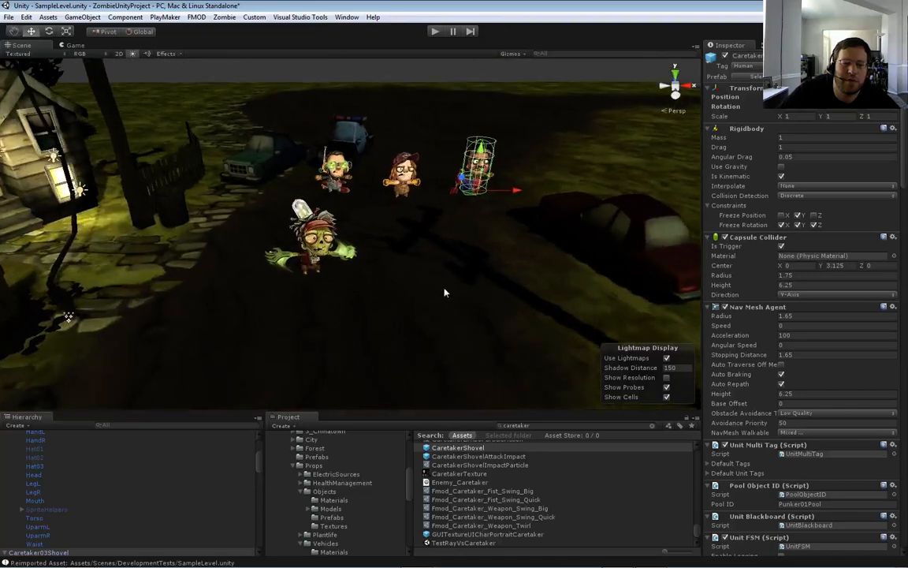
# Run the level in play mode and walk the zombie around in front of the three Caretakers
pyautogui.click(433, 33)
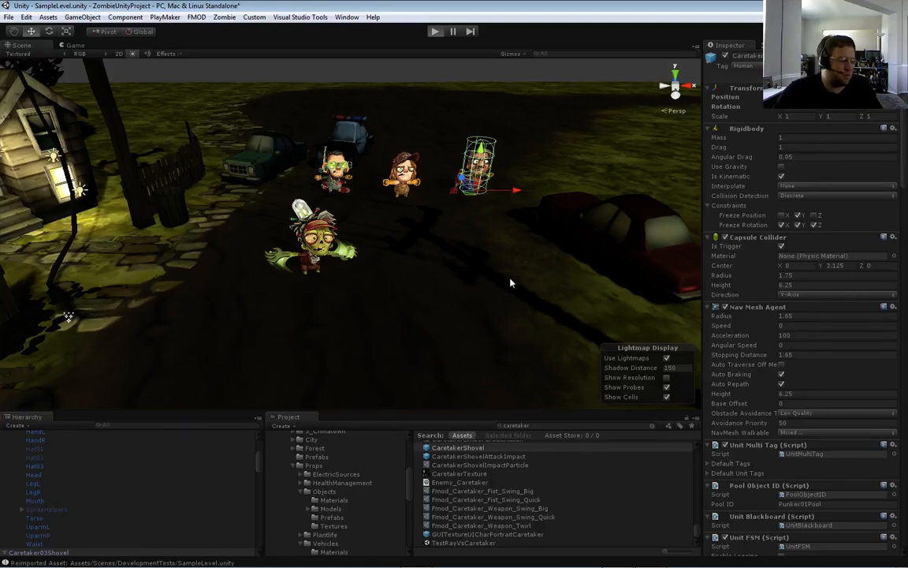
pyautogui.hotkey('ctrl', 'p')
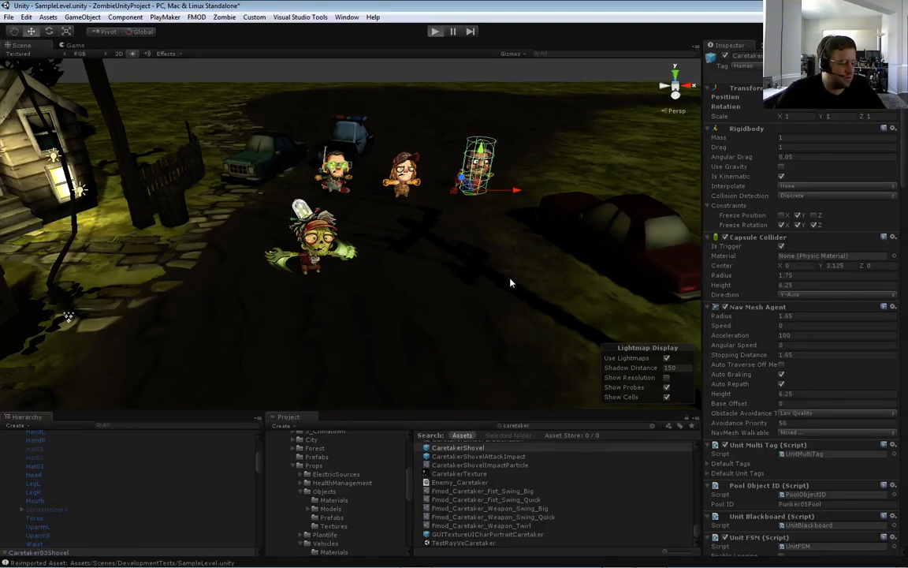
pyautogui.press('s')
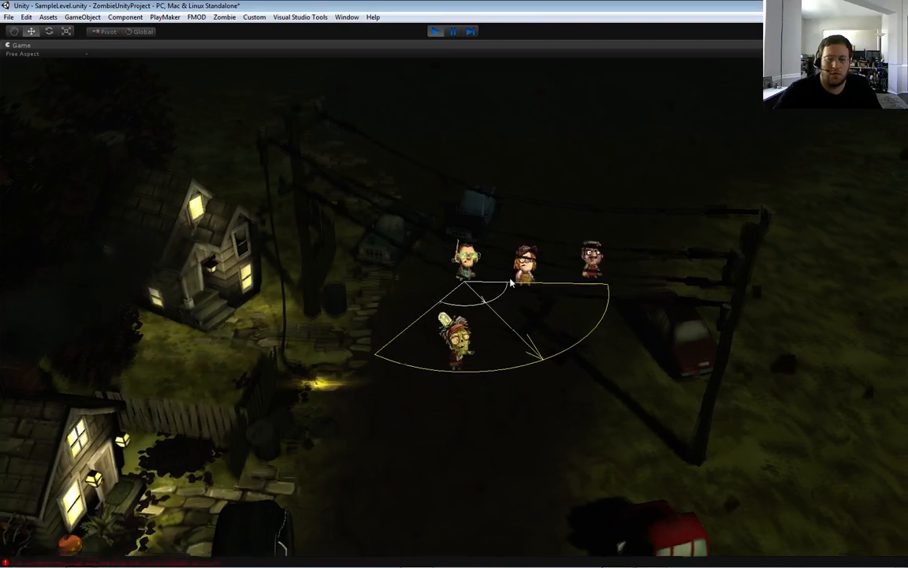
pyautogui.press('d')
pyautogui.press('w')
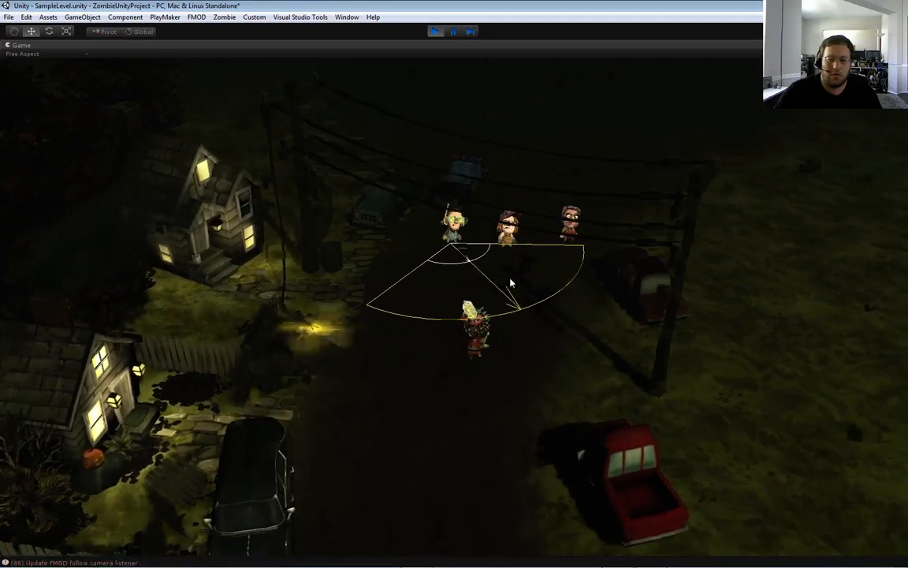
pyautogui.press('d')
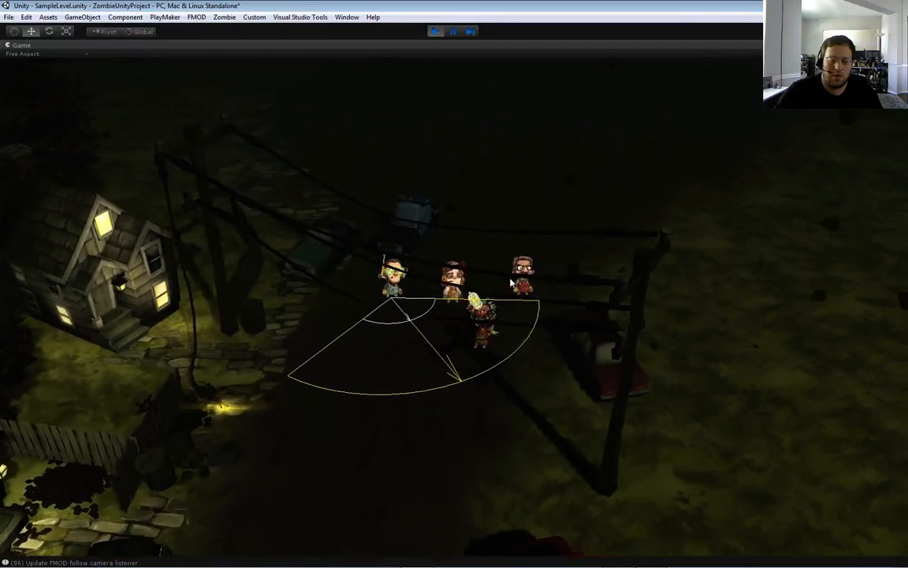
pyautogui.press('a')
pyautogui.press('s')
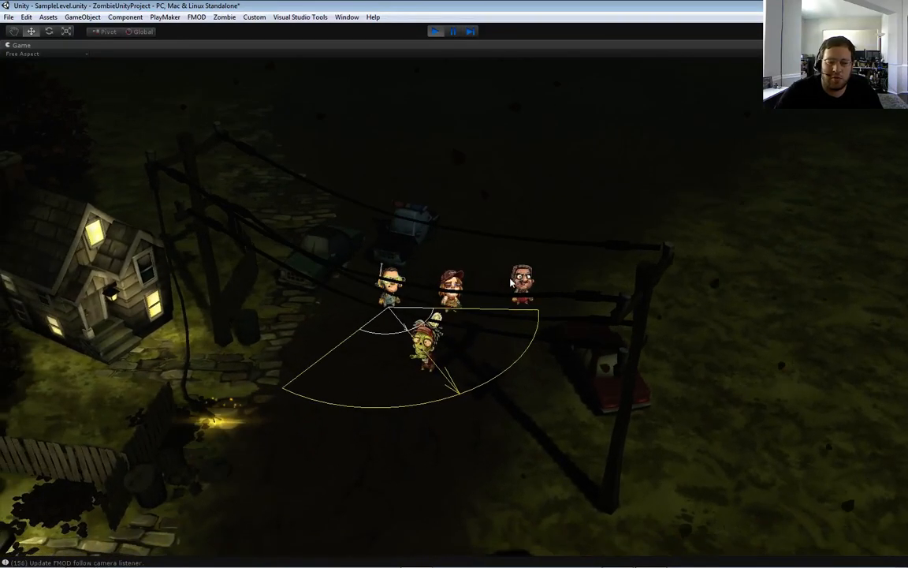
pyautogui.press('d')
# Zoom the game camera in and walk the zombie up to the Caretakers and back to check their variants in play
pyautogui.scroll(5, 510, 282)
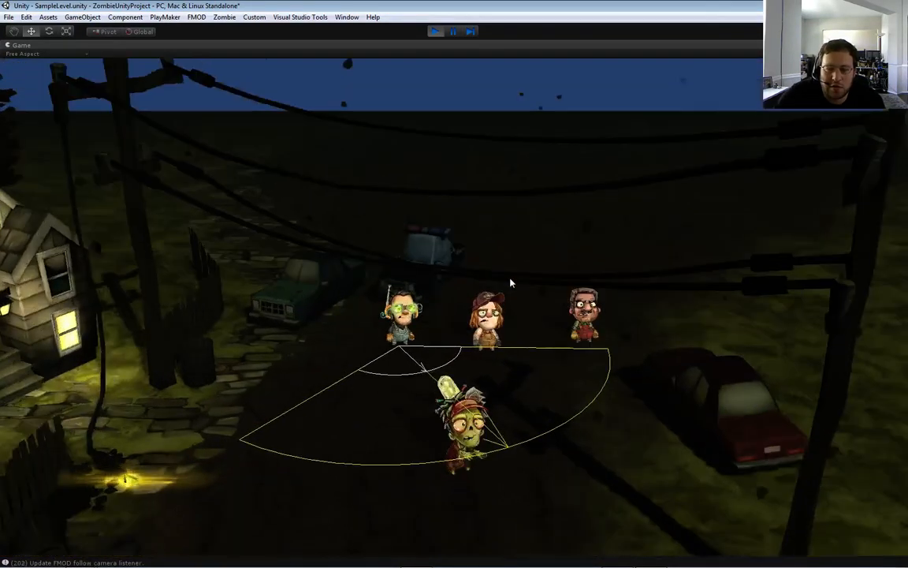
pyautogui.press('d')
pyautogui.press('w')
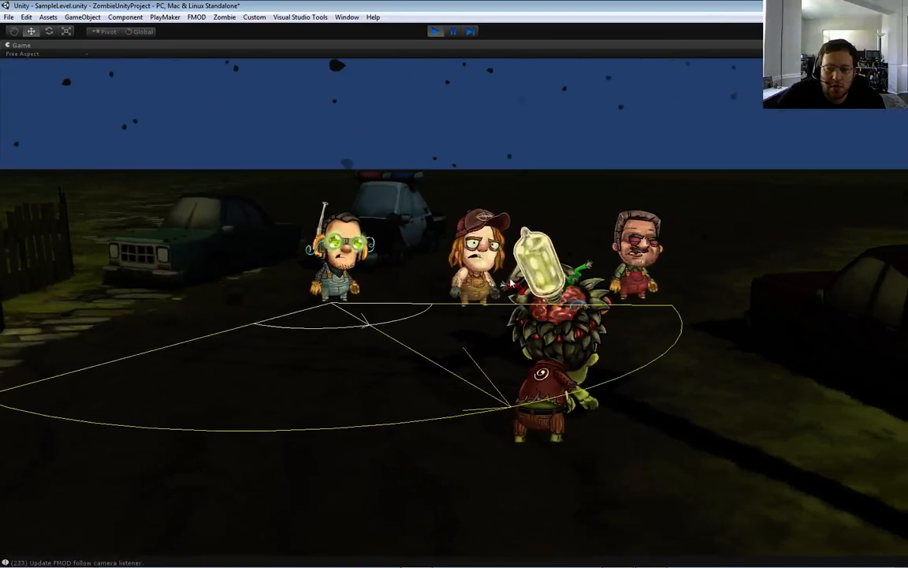
pyautogui.press('w')
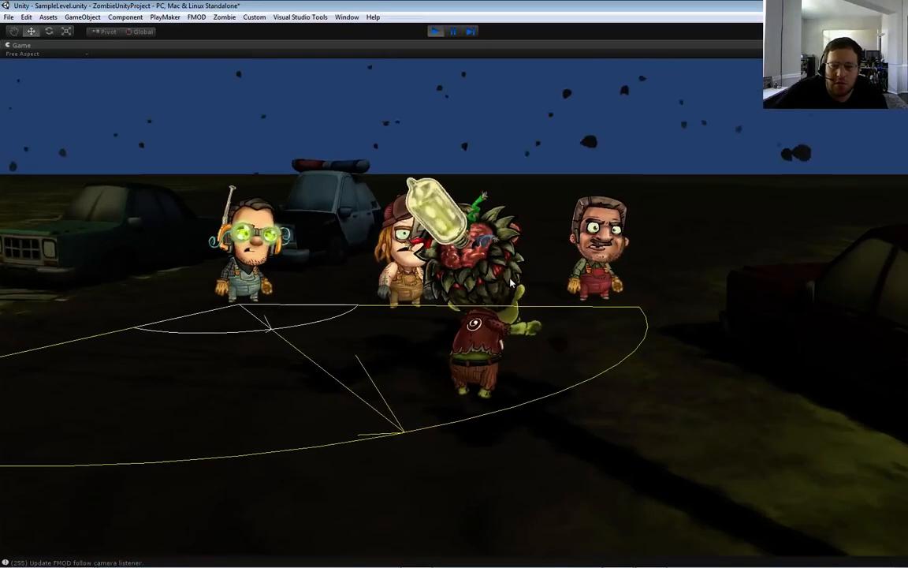
pyautogui.press('s')
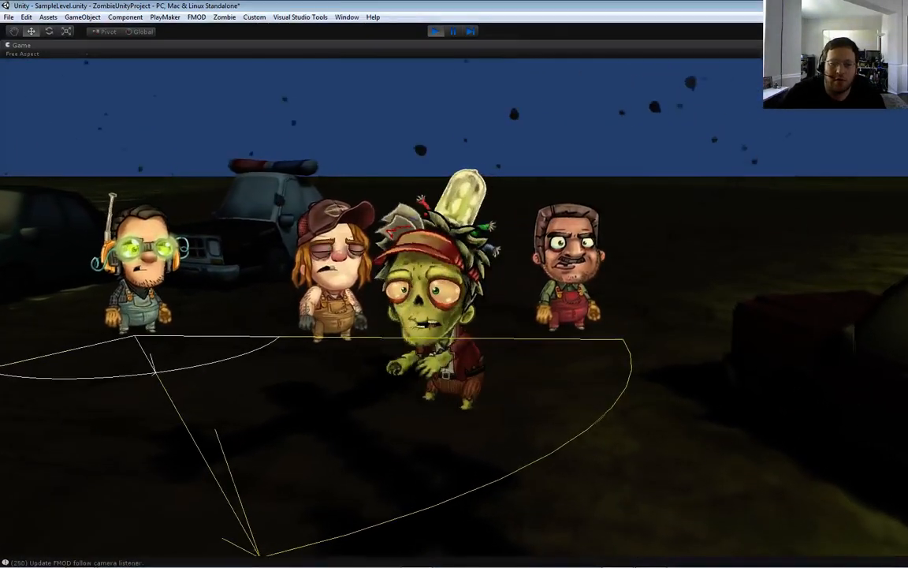
pyautogui.press('a')
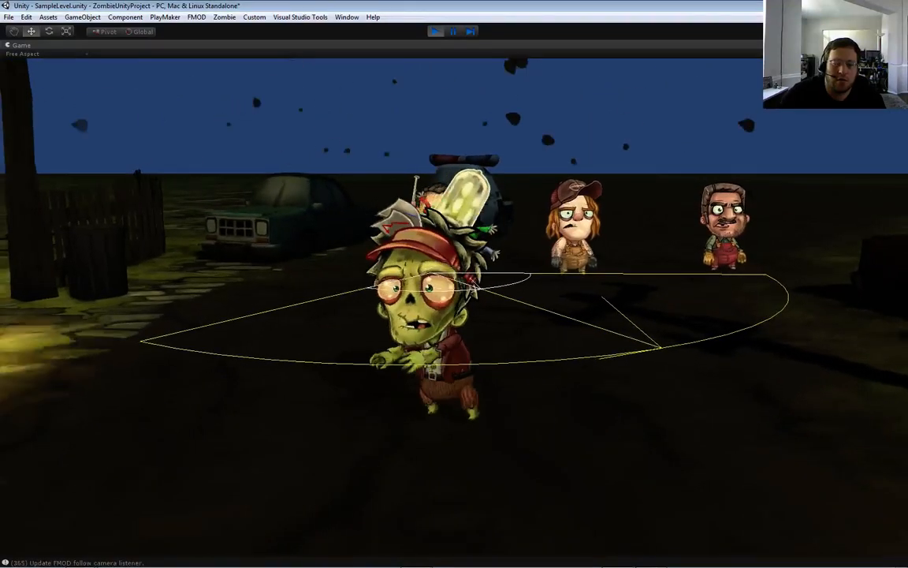
pyautogui.press('s')
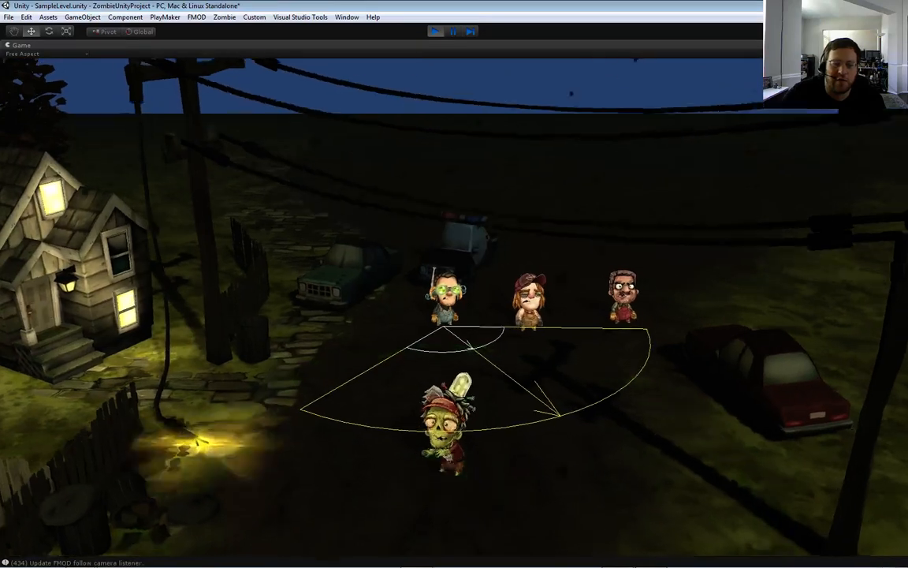
# Walk the zombie through the gap between the capped and moustached Caretakers, then return it to the front of the line
pyautogui.press('w')
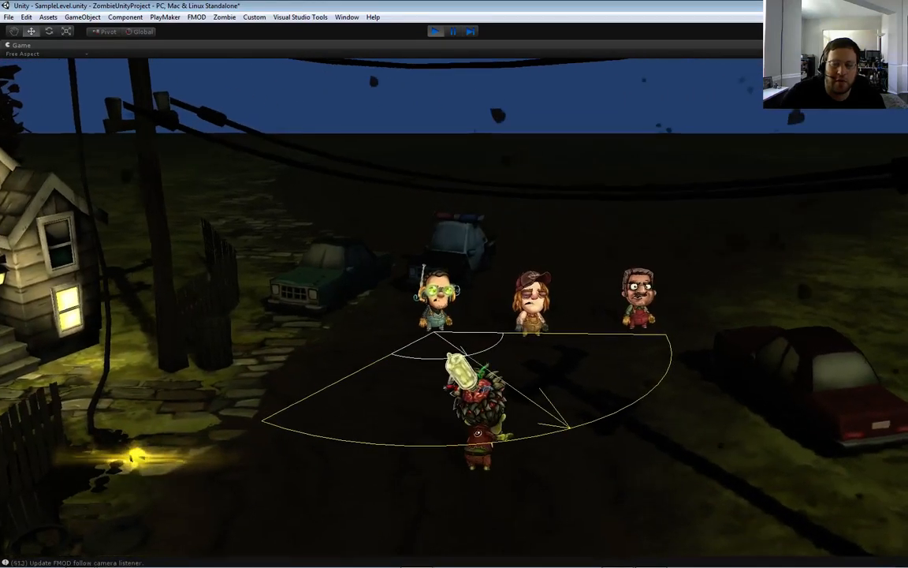
pyautogui.press('d')
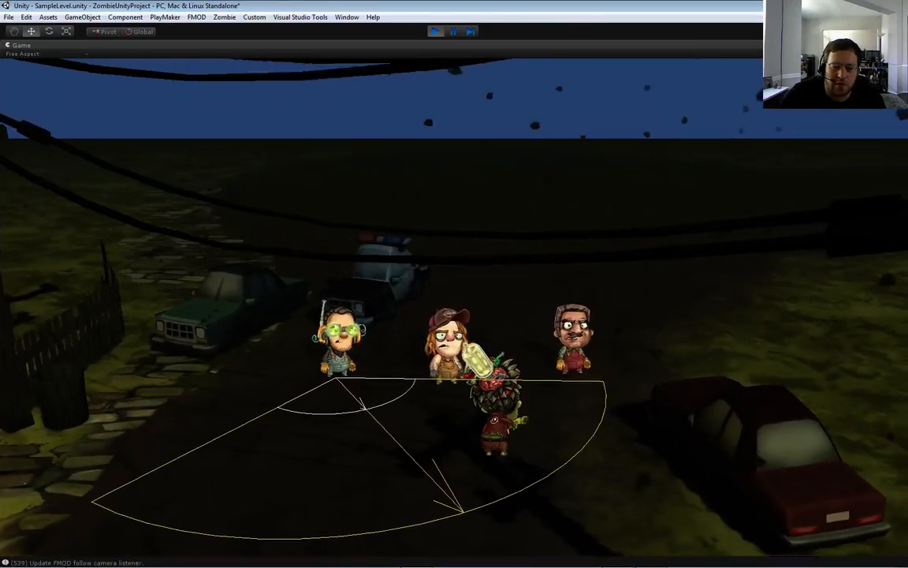
pyautogui.press('w')
pyautogui.press('a')
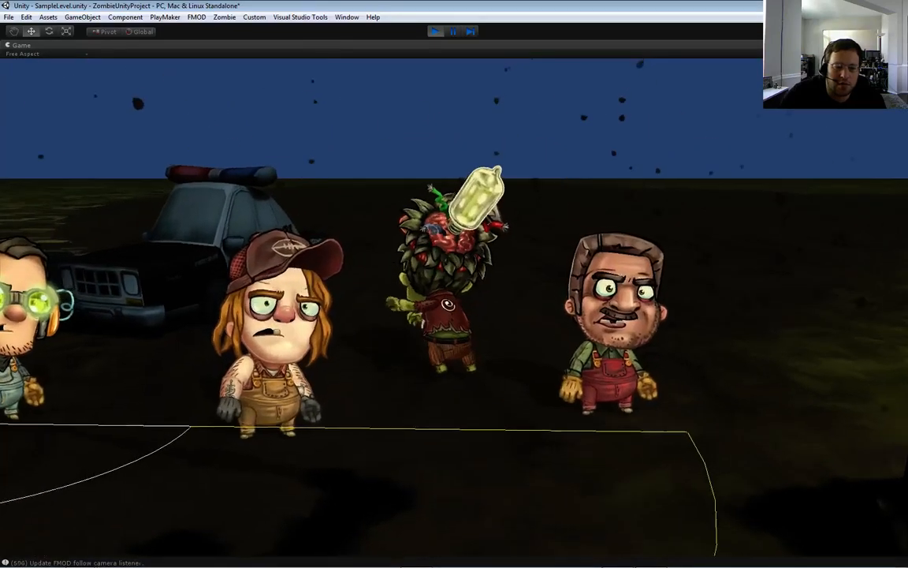
pyautogui.press('s')
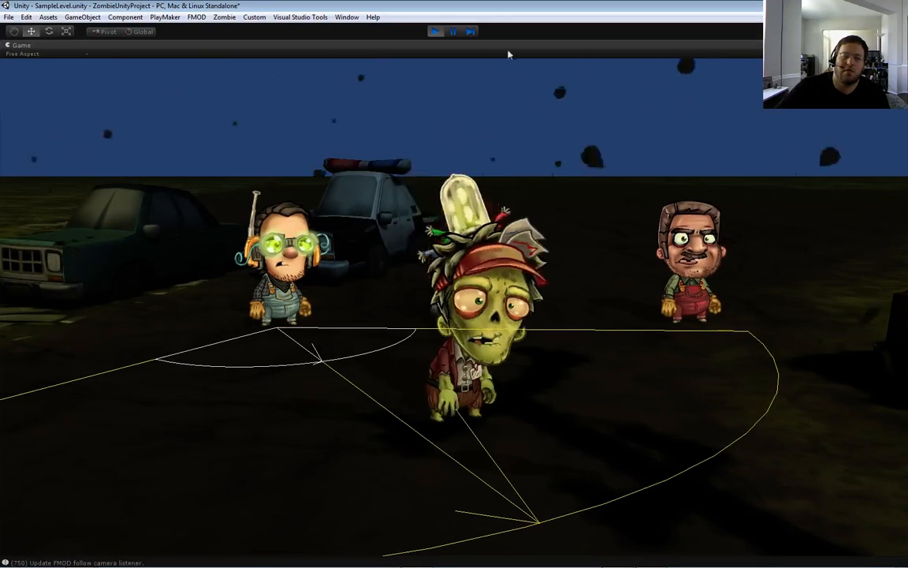
# Lead the goggled and capped Caretakers down the street with the zombie to test their chase behaviour
pyautogui.press('a')
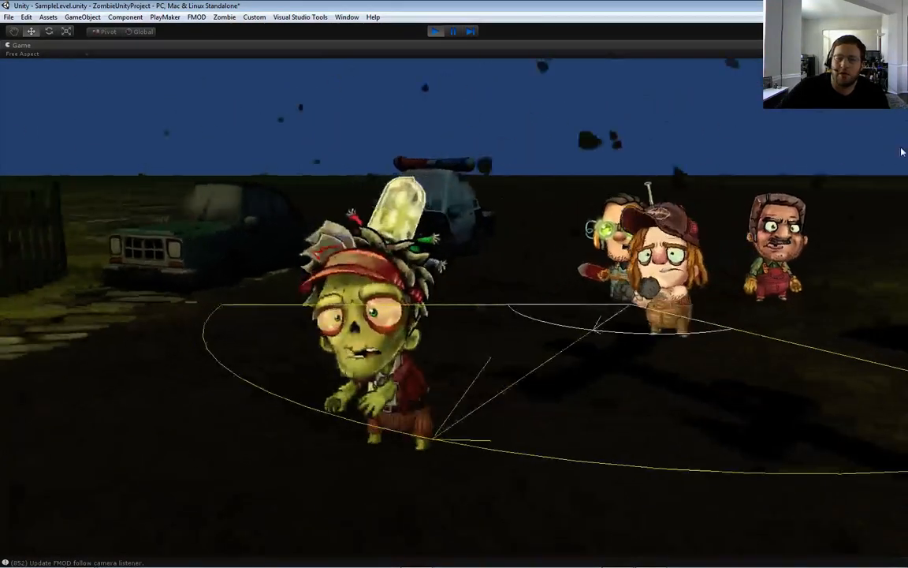
pyautogui.press('d')
pyautogui.press('a')
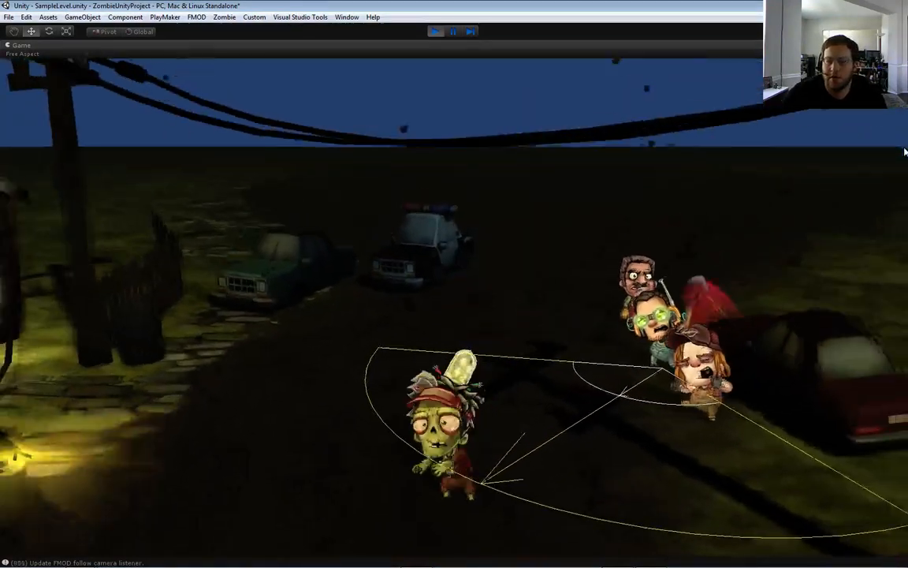
pyautogui.press('d')
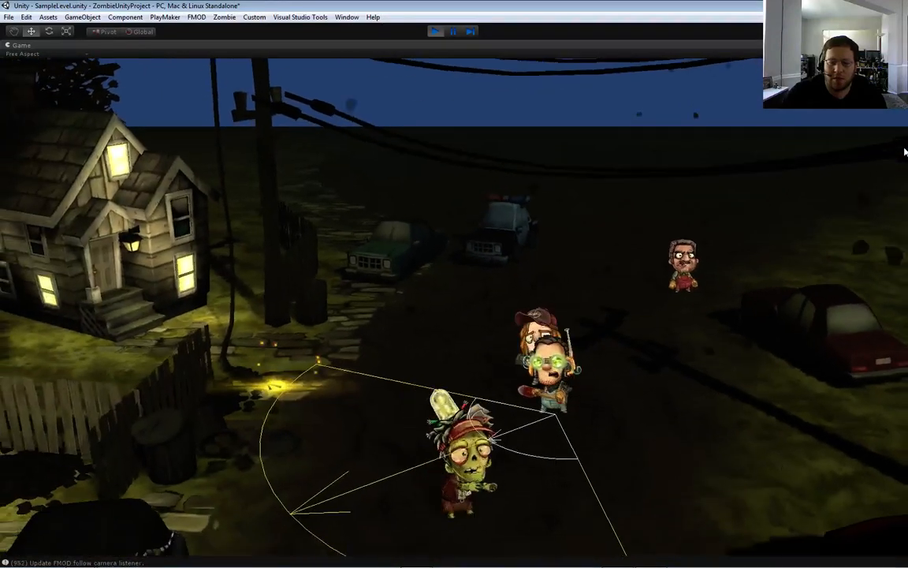
pyautogui.press('d')
# Steer the zombie across the road and around the red pickup truck while the two Caretakers pursue it
pyautogui.press('w')
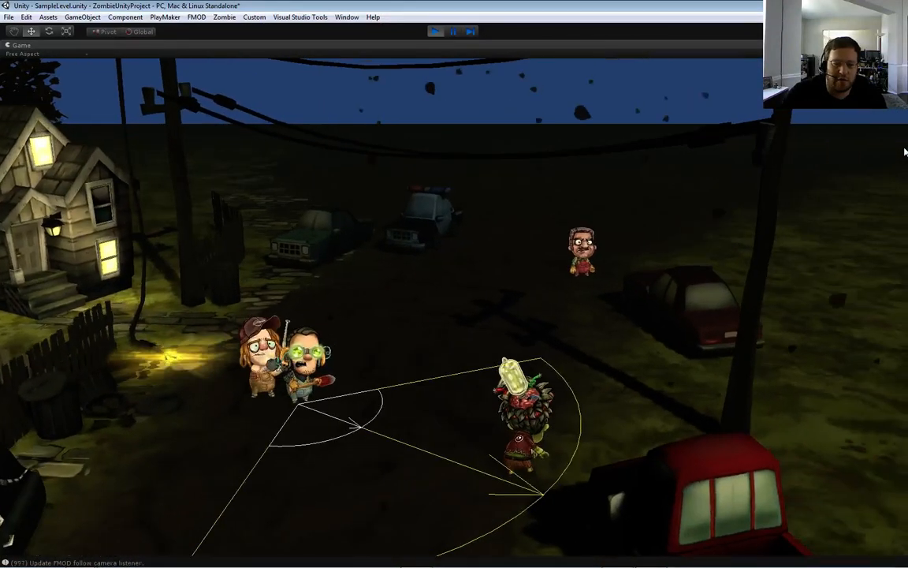
pyautogui.press('a')
pyautogui.press('s')
pyautogui.press('d')
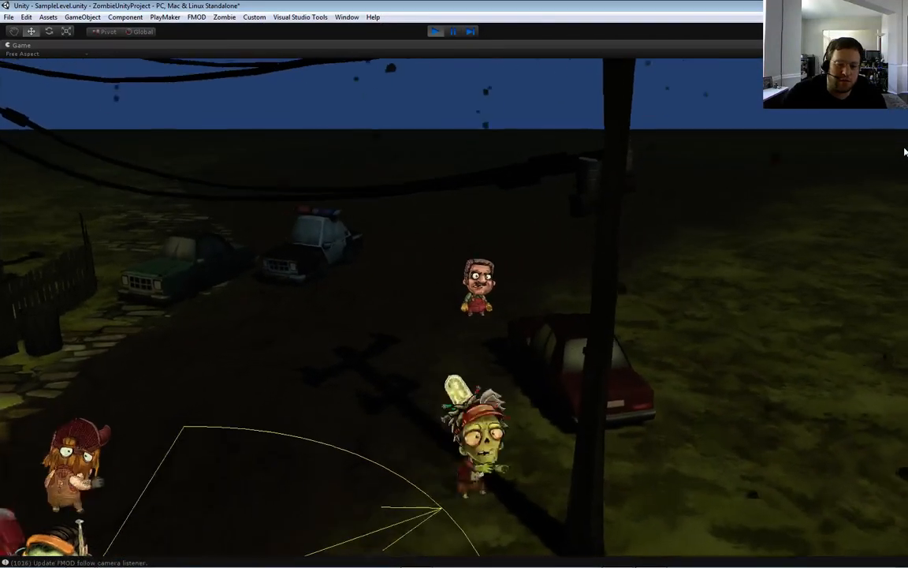
pyautogui.press('d')
pyautogui.press('s')
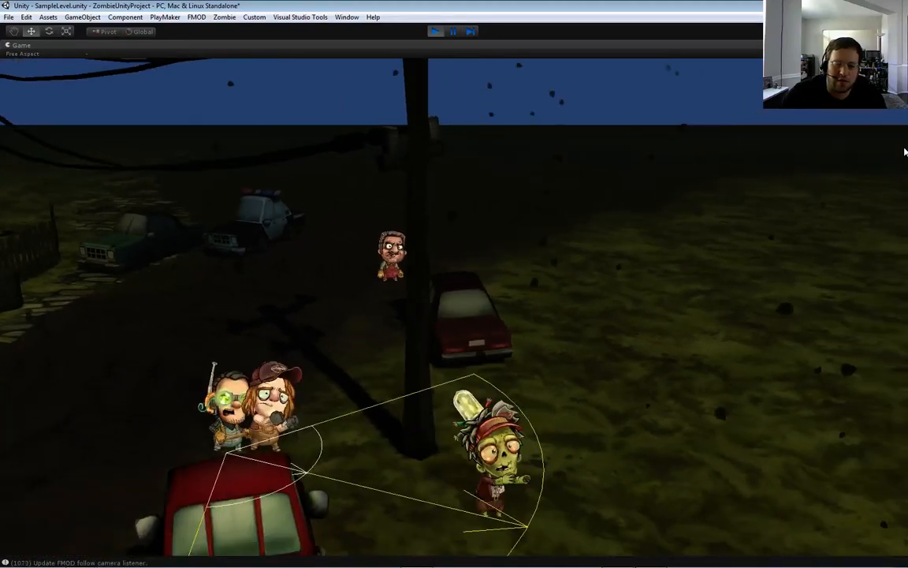
pyautogui.press('a')
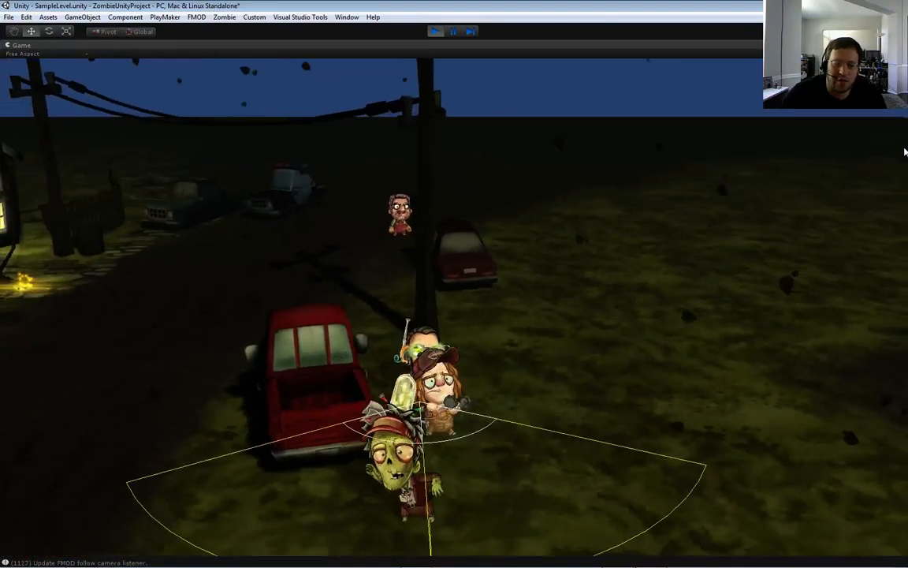
# Draw the pursuing Caretakers back onto the road near the black hearse and engage the capped one with the zombie
pyautogui.press('a')
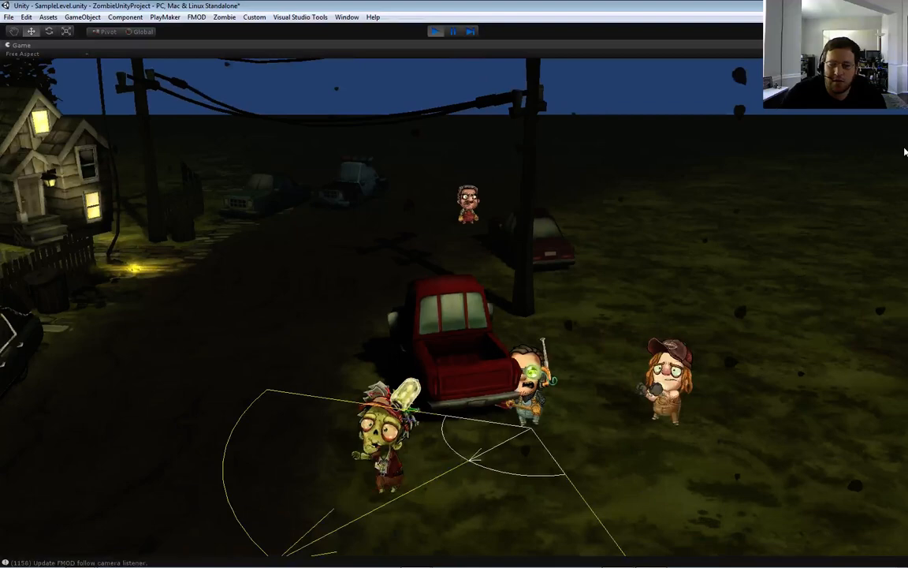
pyautogui.press('a')
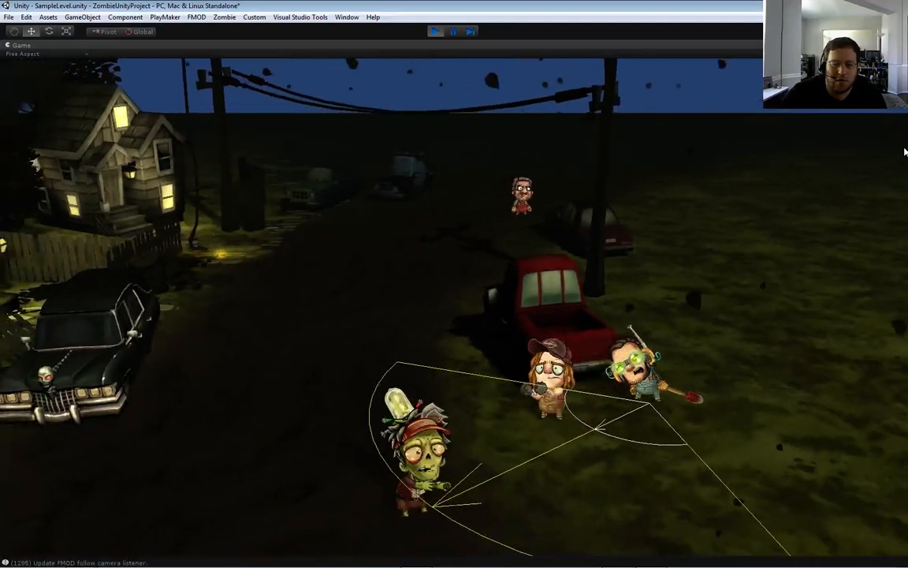
pyautogui.press('a')
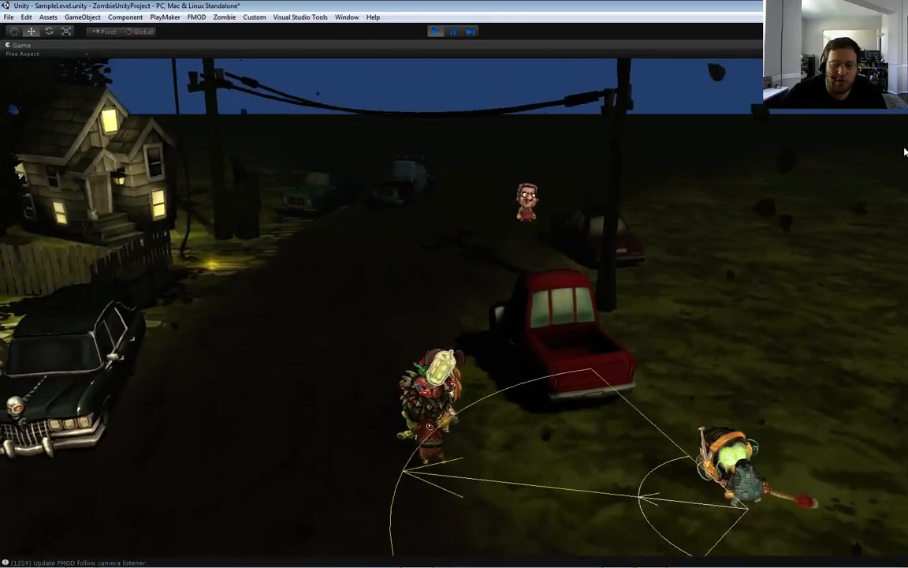
pyautogui.press('a')
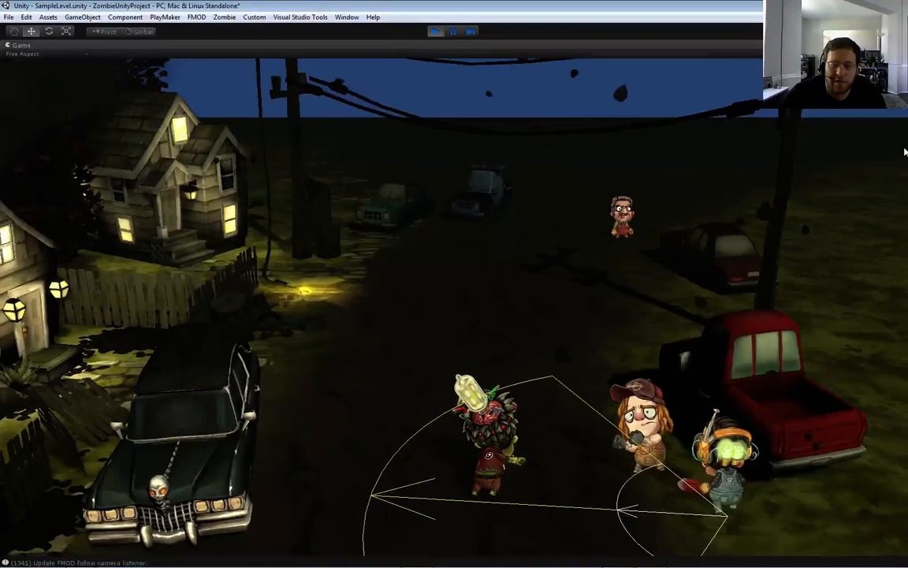
pyautogui.press('d')
pyautogui.press('a')
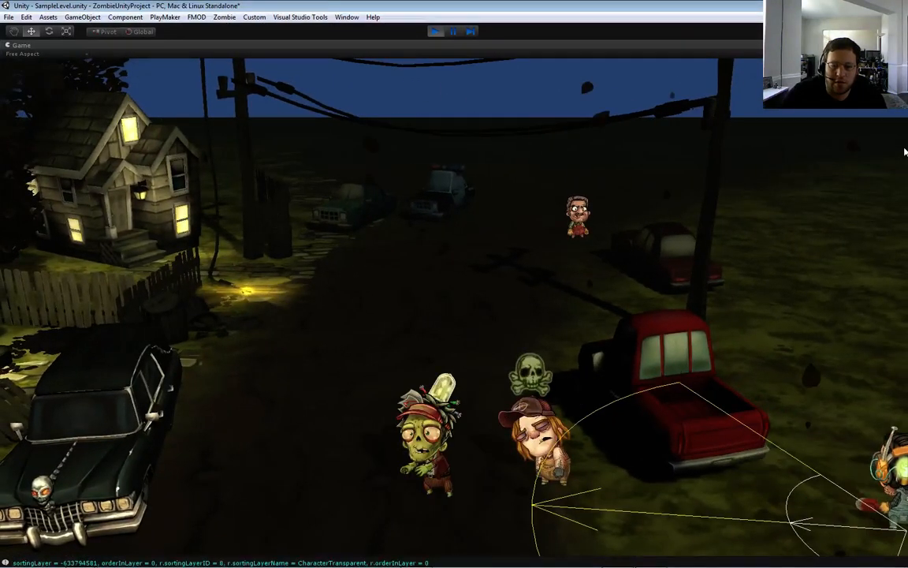
# Finish off the capped Caretaker with the zombie beside the red pickup truck, and draw the goggled Caretaker closer across the grass
pyautogui.press('s')
pyautogui.press('d')
pyautogui.press('d')
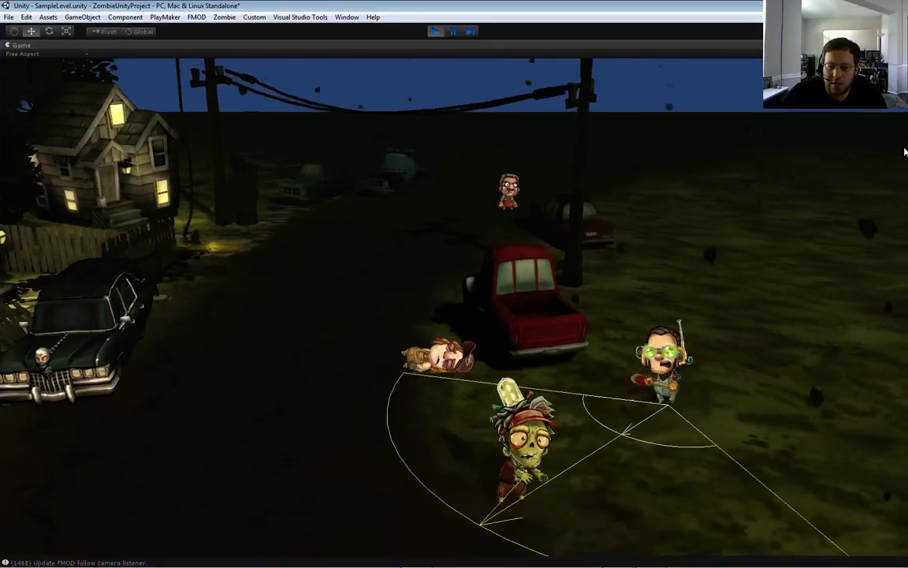
pyautogui.press('a')
pyautogui.press('w')
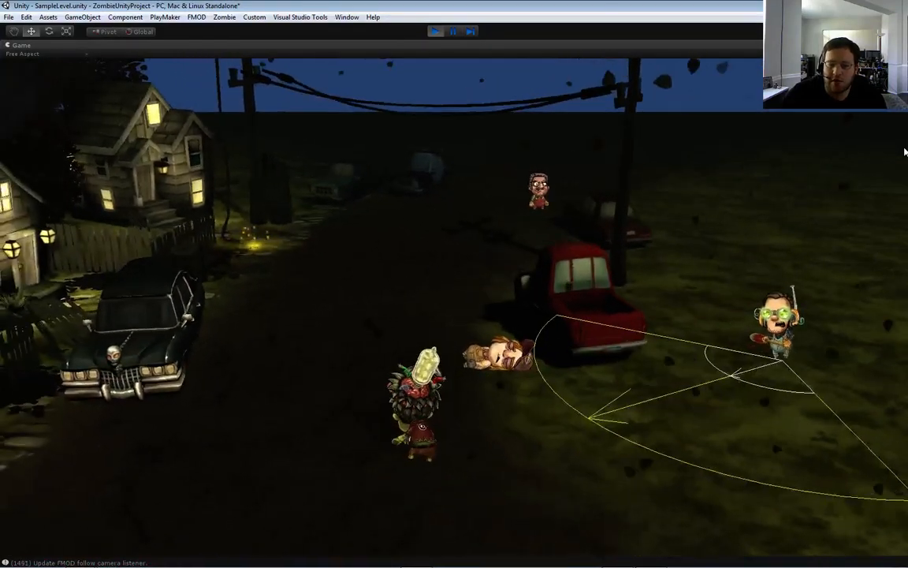
pyautogui.press('d')
pyautogui.press('s')
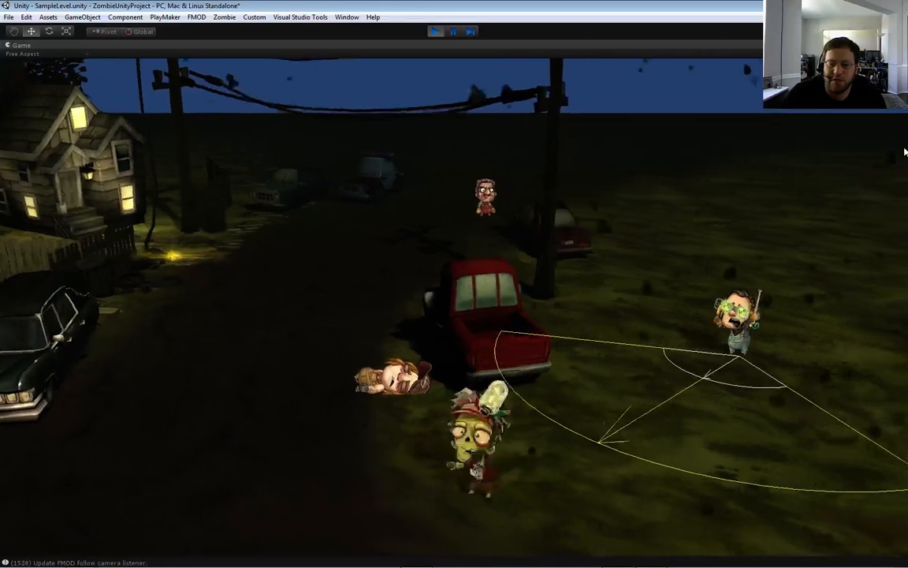
pyautogui.press('s')
pyautogui.press('d')
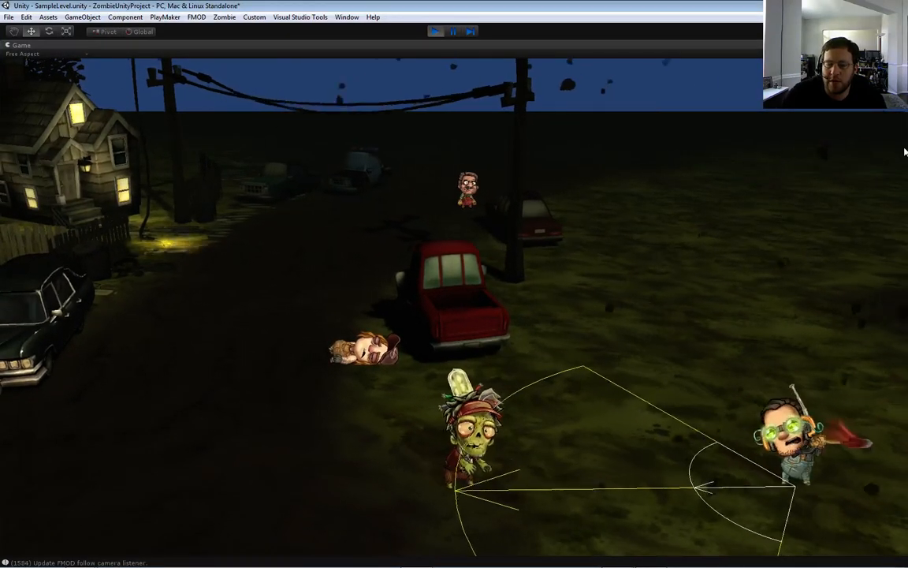
# Engage the goggled Caretaker with the zombie and lead the fight across the open grass away from the red pickup truck
pyautogui.press('d')
pyautogui.press('a')
pyautogui.press('d')
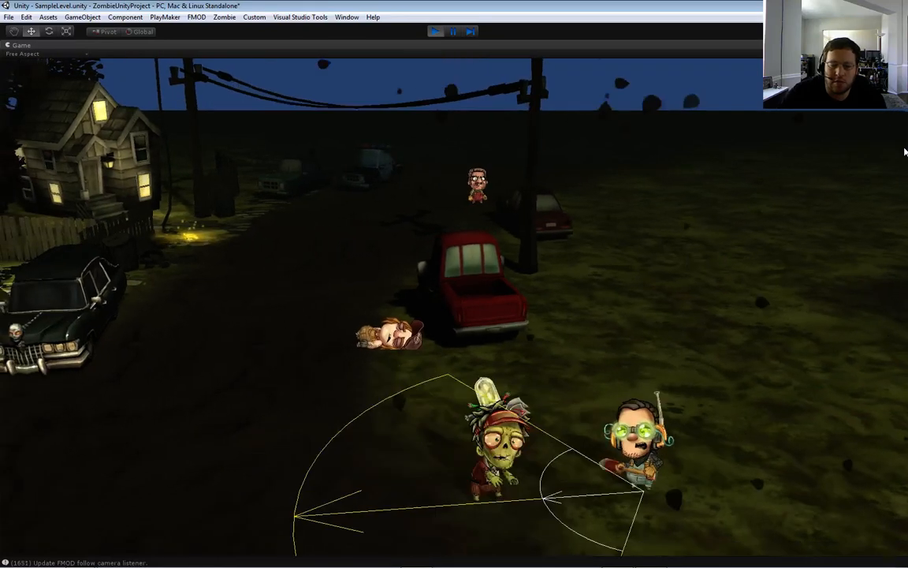
pyautogui.press('d')
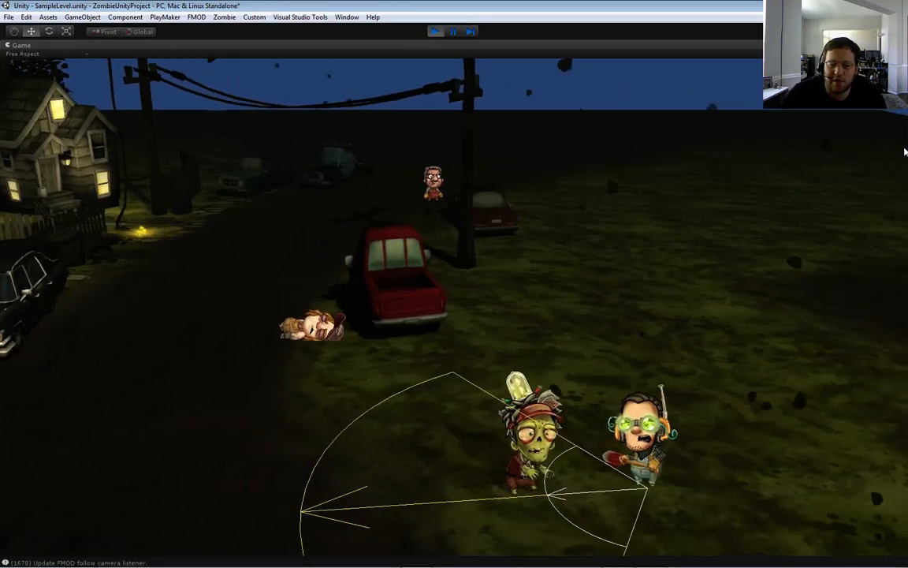
pyautogui.press('d')
pyautogui.press('d')
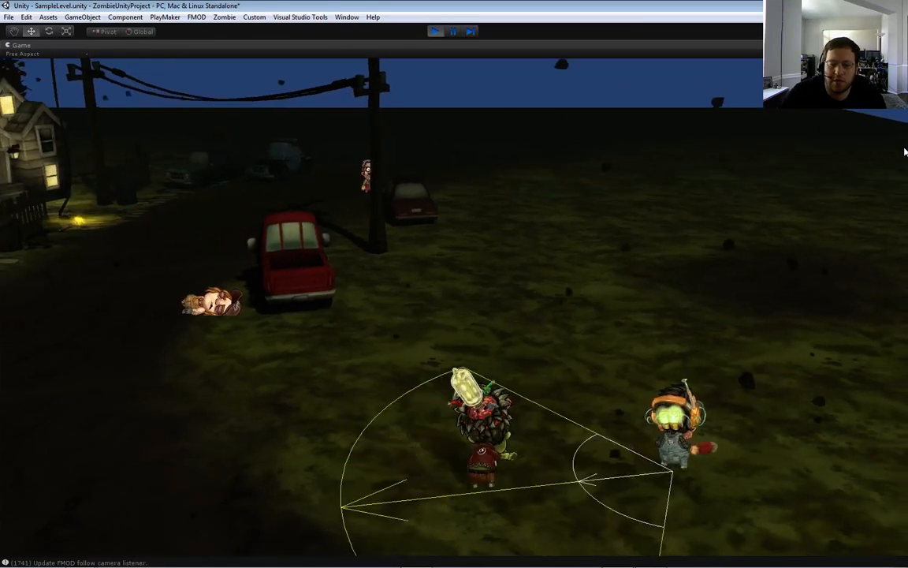
pyautogui.press('d')
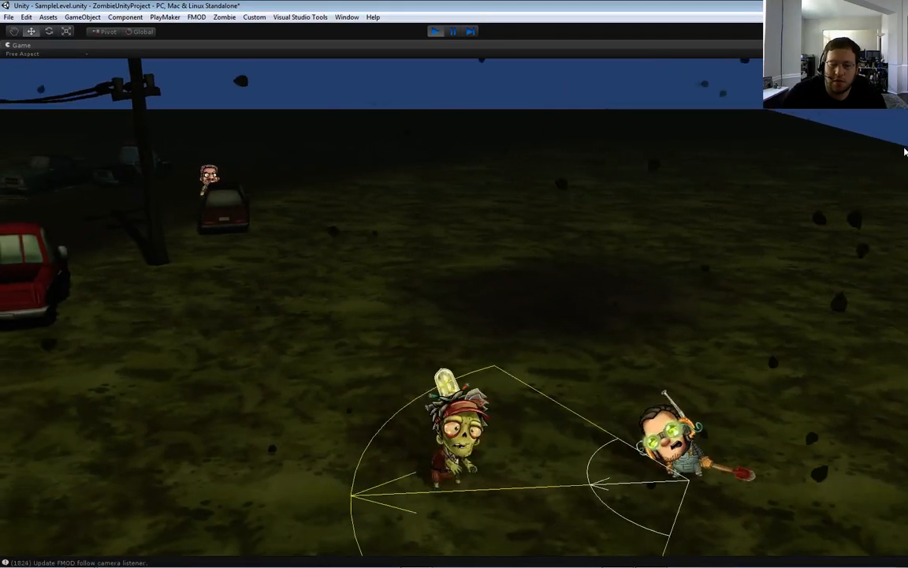
pyautogui.press('d')
pyautogui.press('d')
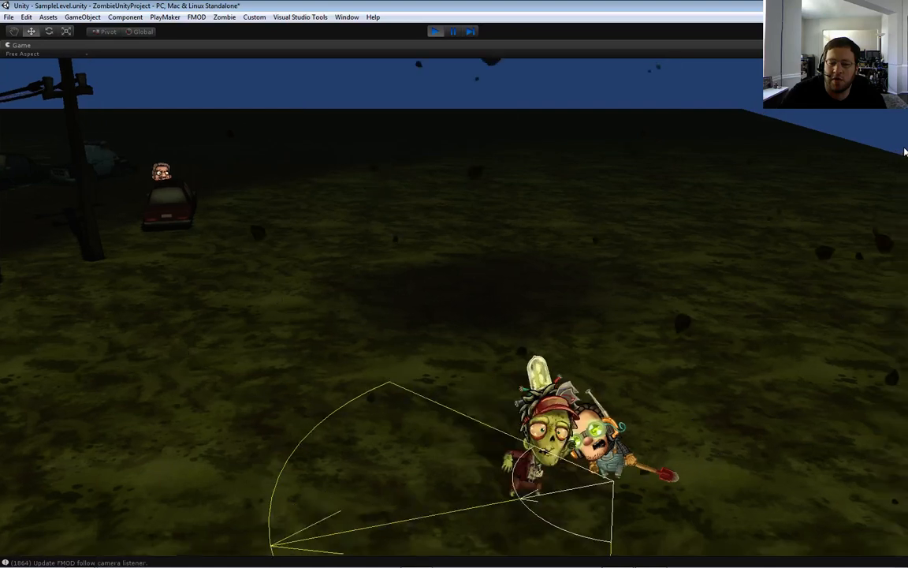
pyautogui.press('d')
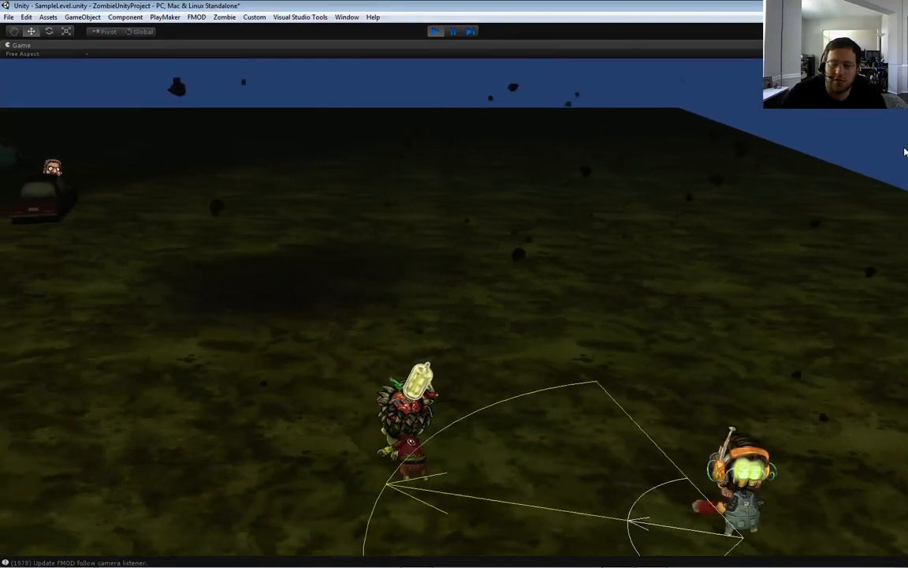
# Circle the zombie around the goggled Caretaker at close range on the open grass to test its shovel attacks
pyautogui.press('a')
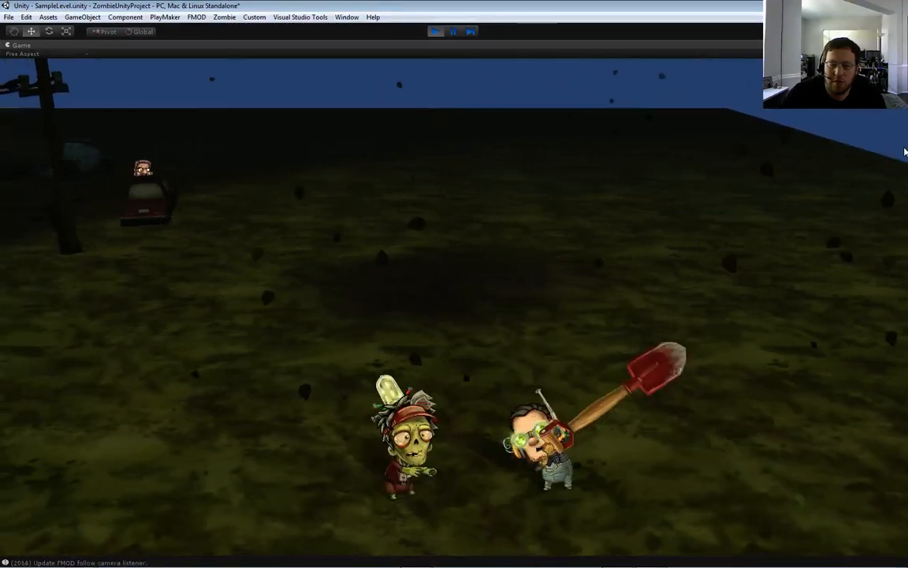
pyautogui.press('a')
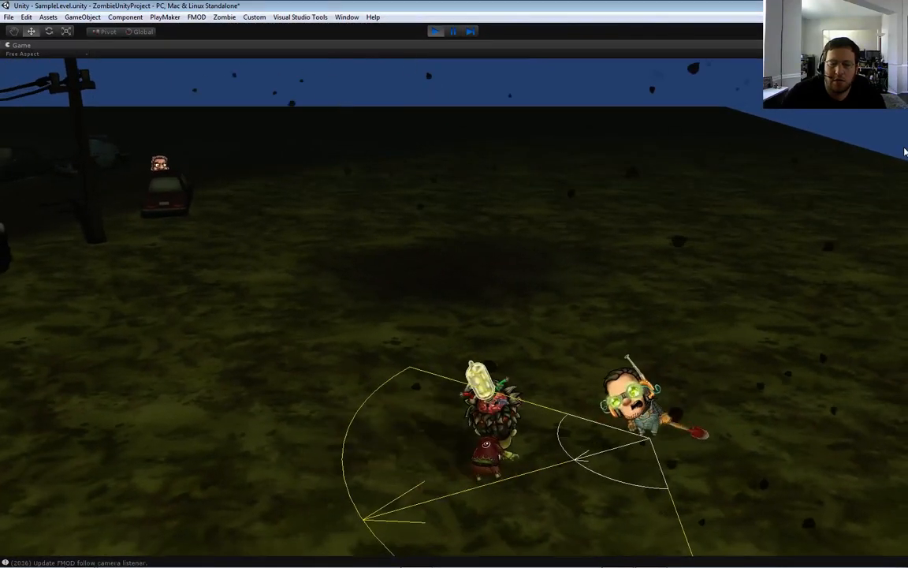
pyautogui.press('d')
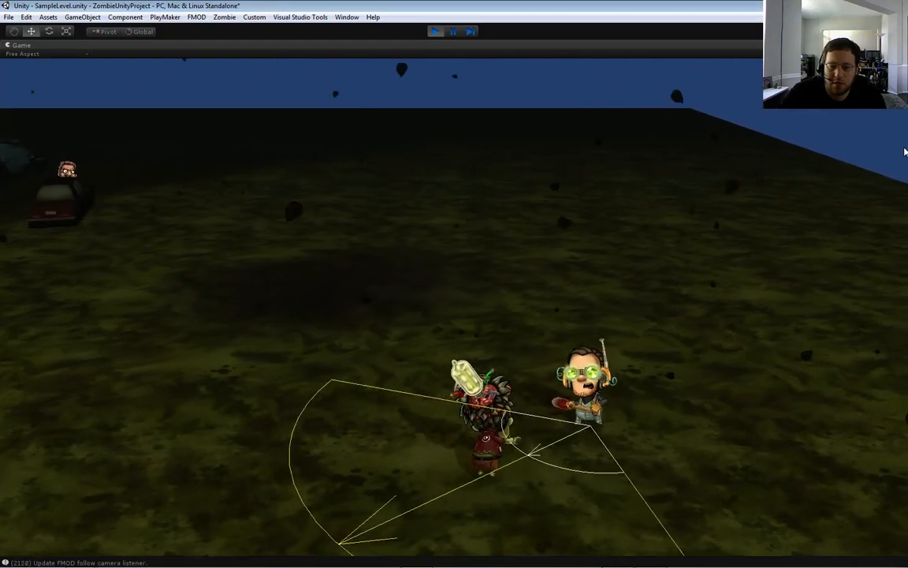
pyautogui.press('d')
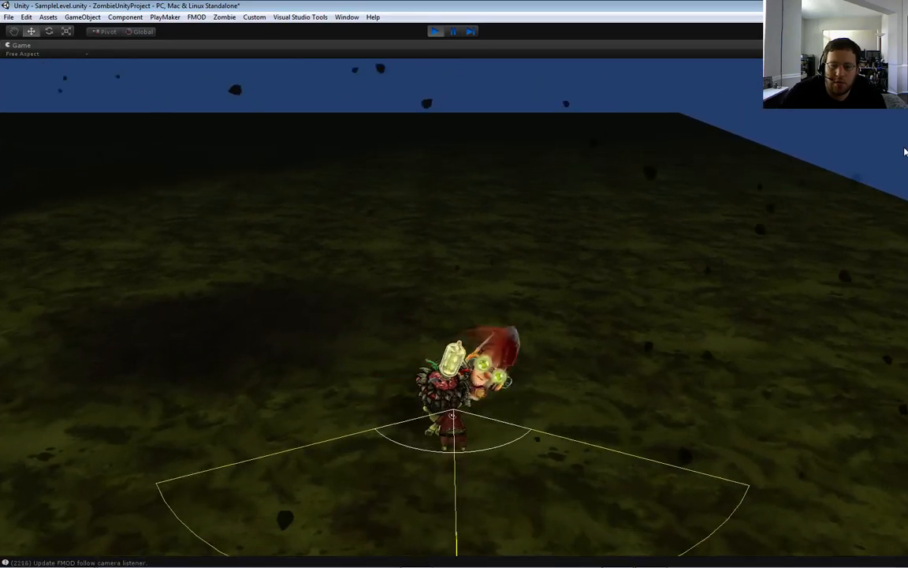
pyautogui.press('w')
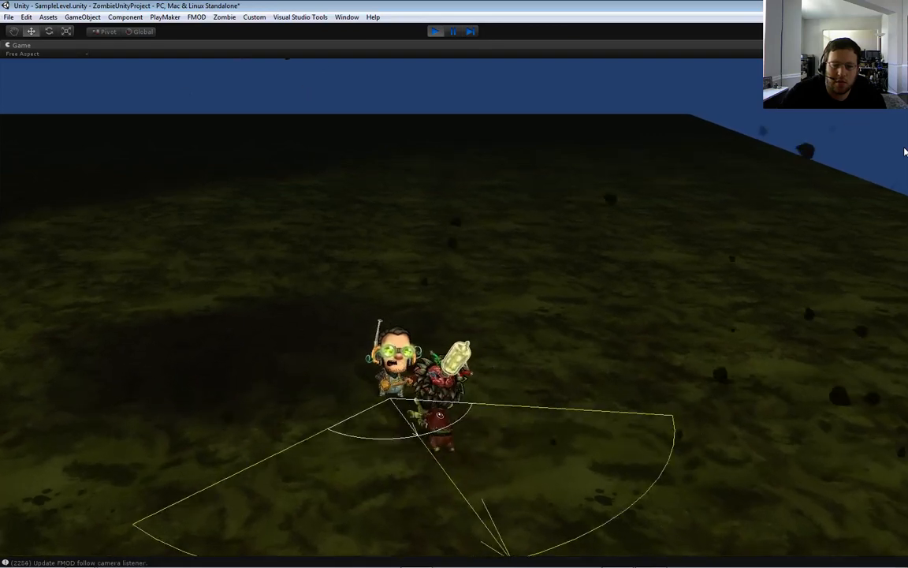
pyautogui.press('a')
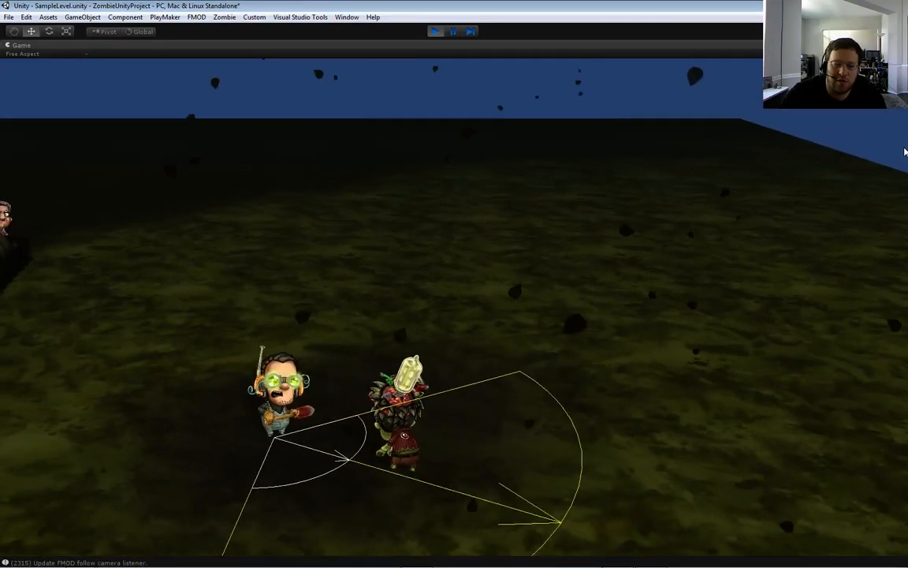
# Walk the zombie back across the grass to the fallen capped Caretaker by the red pickup truck, drawing the goggled Caretaker along
pyautogui.press('a')
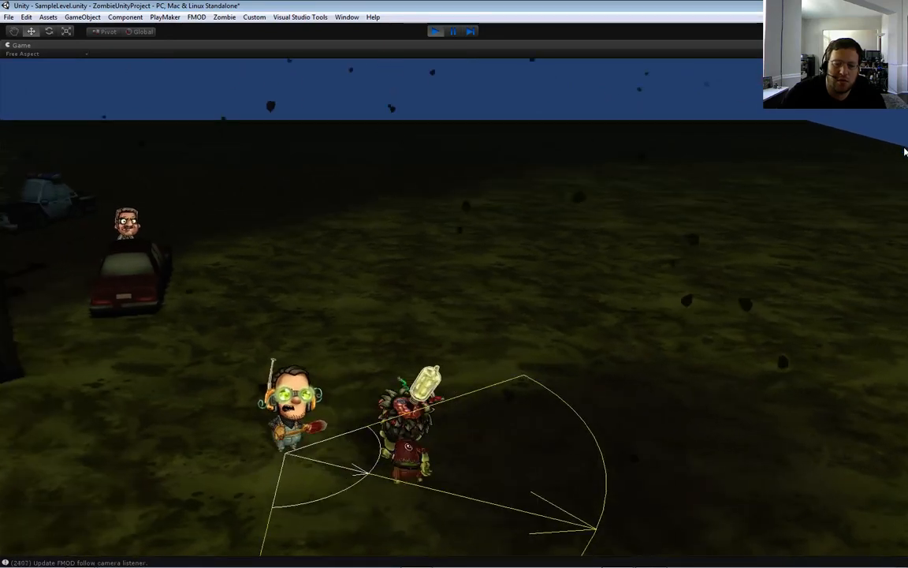
pyautogui.press('a')
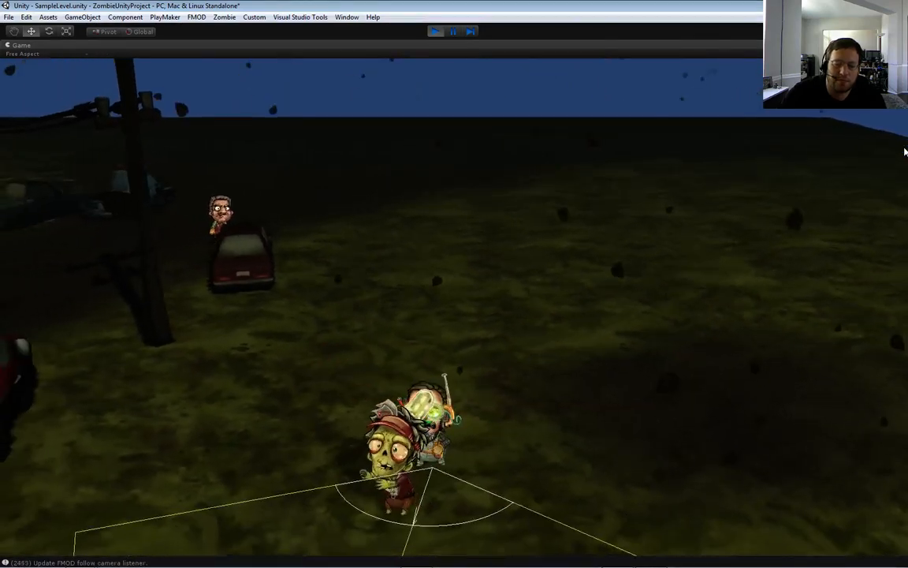
pyautogui.press('a')
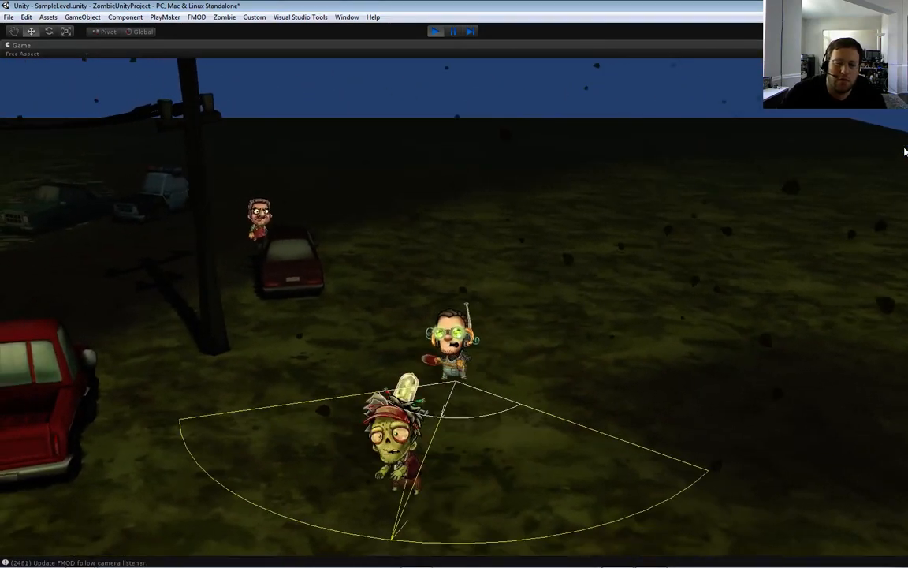
pyautogui.press('a')
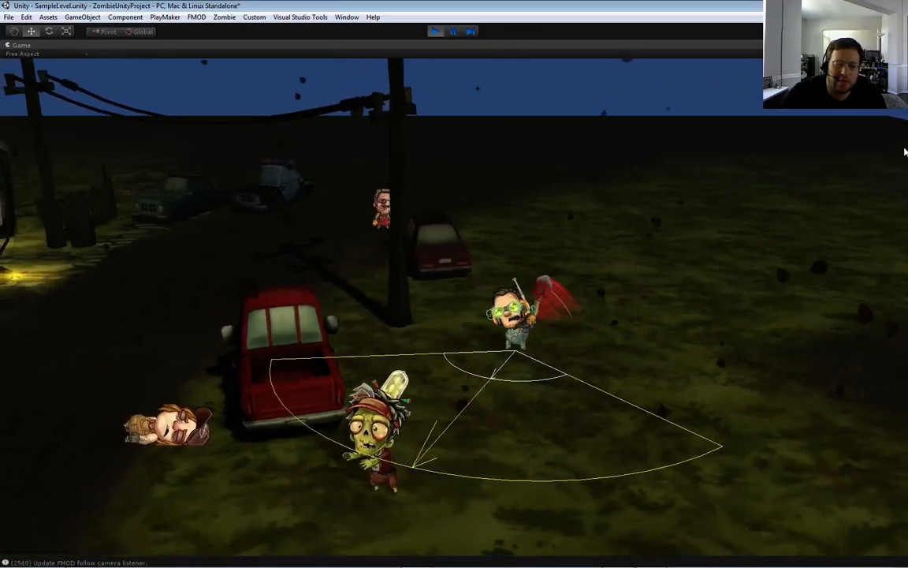
pyautogui.press('a')
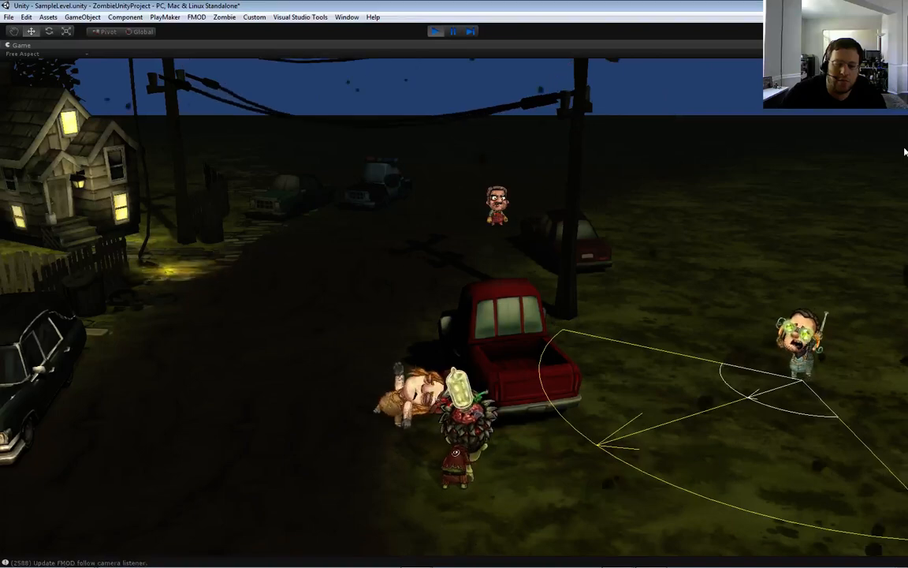
# Lead the newly raised zombie minion against the goggled Caretaker and take him down on the grass near the dark red car
pyautogui.press('d')
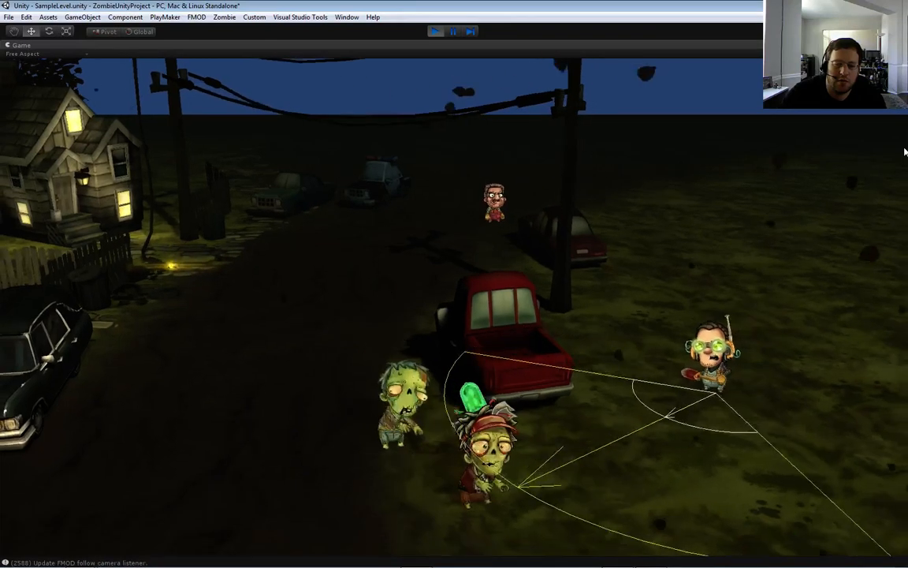
pyautogui.press('w')
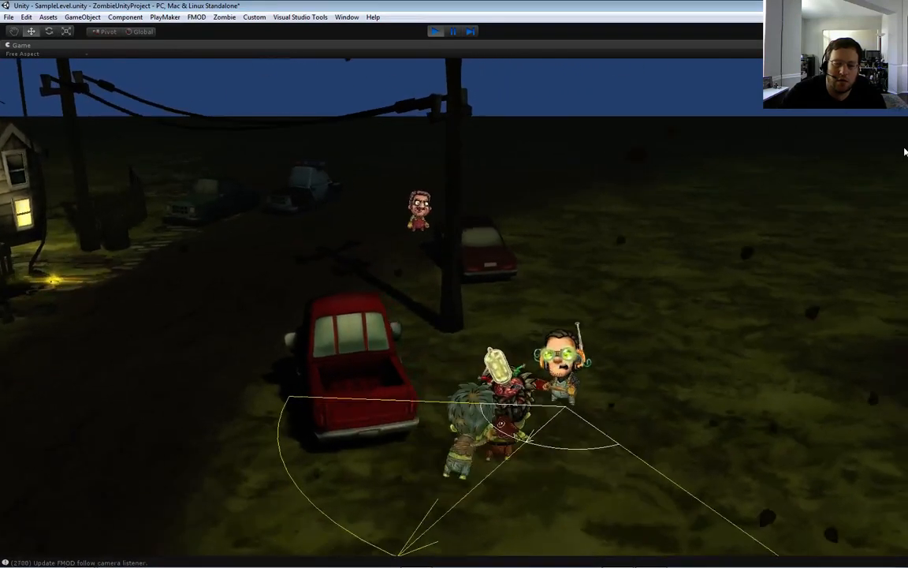
pyautogui.press('d')
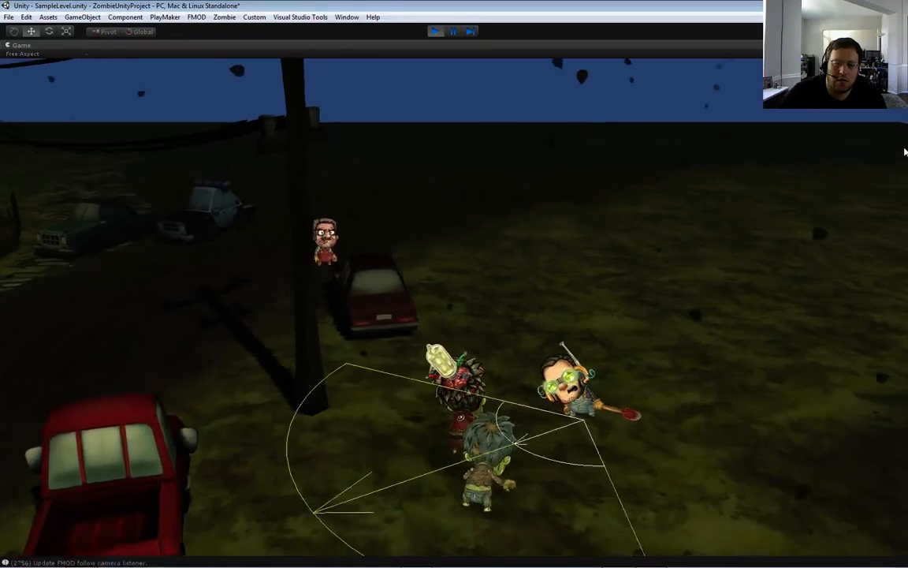
pyautogui.press('d')
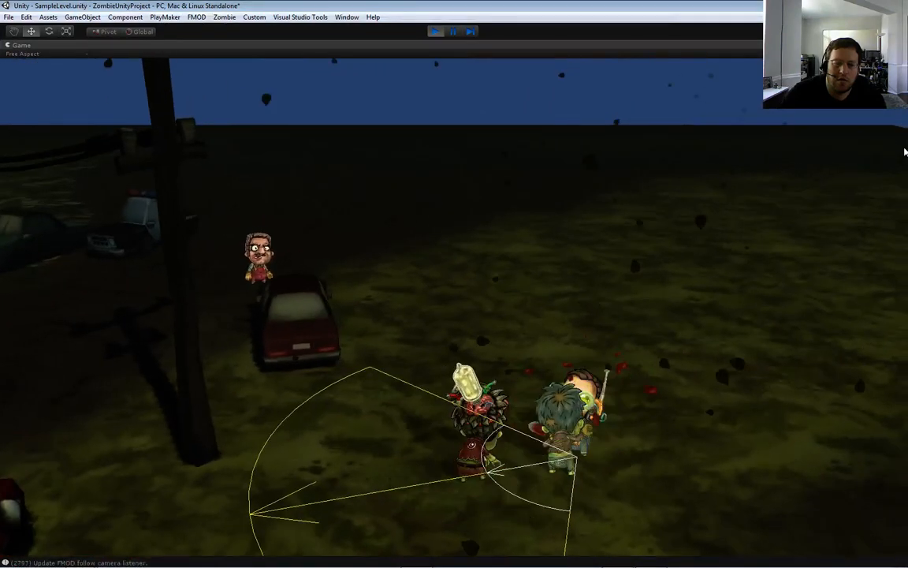
pyautogui.press('w')
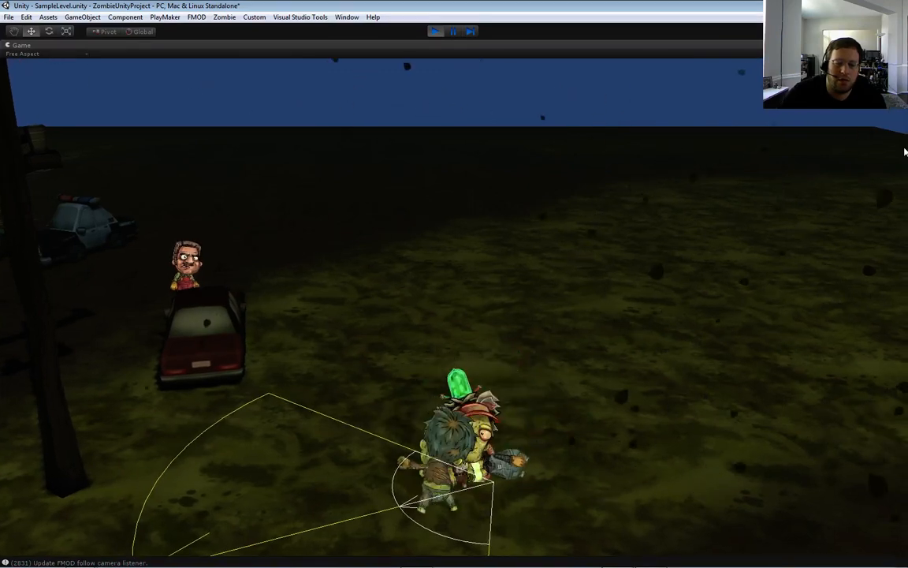
# Lead the zombie group onto the road to the moustached Caretaker, and stop the play-test
pyautogui.press('a')
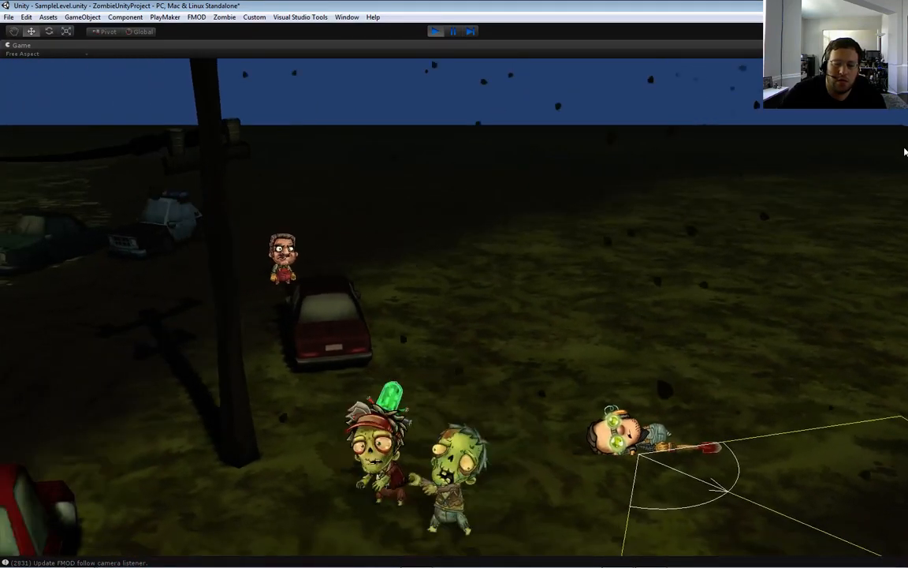
pyautogui.press('d')
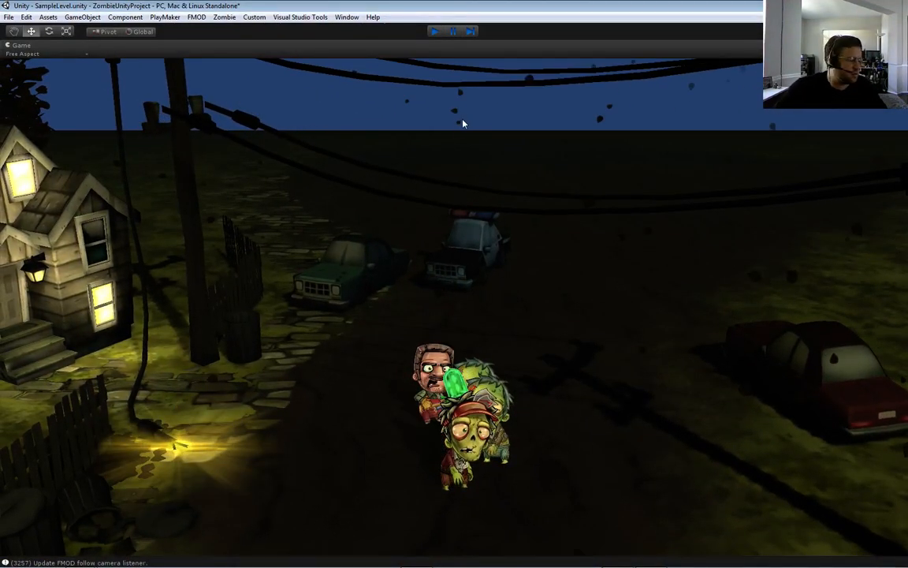
pyautogui.hotkey('ctrl', 'p')
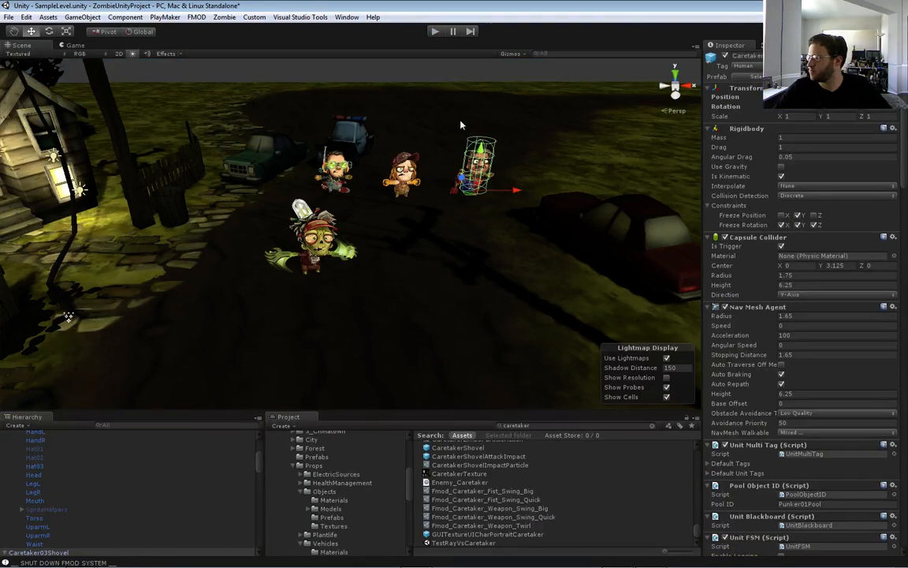
# Search the project assets for "punker" and browse the matching assets
pyautogui.keyDown('alt'); pyautogui.moveTo(637, 213); pyautogui.dragTo(416, 253); pyautogui.keyUp('alt')
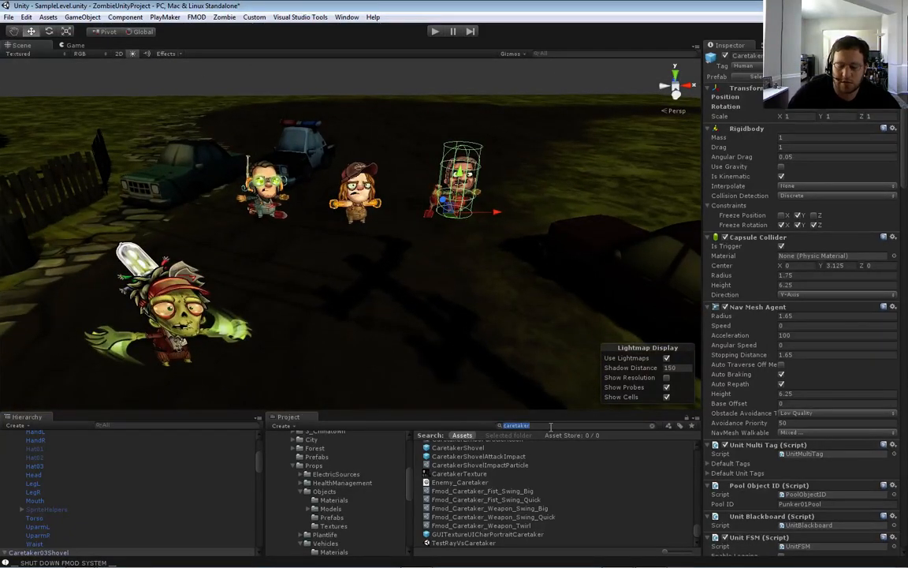
pyautogui.write('punk')
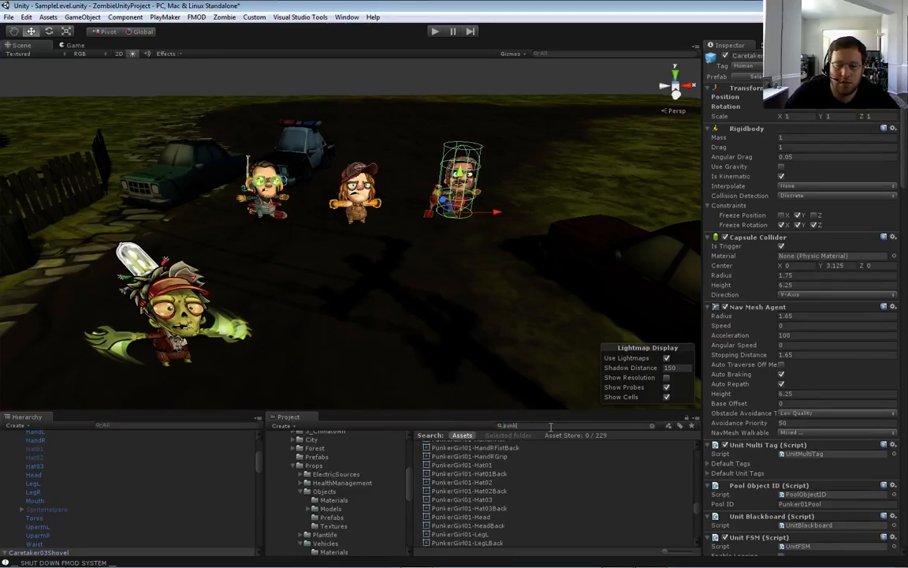
pyautogui.write('er')
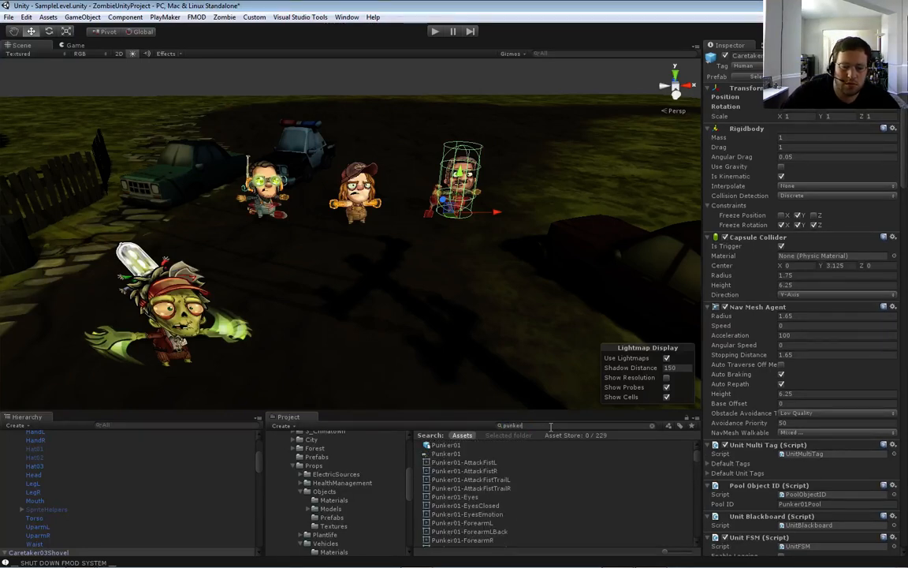
pyautogui.scroll(-5, 503, 458)
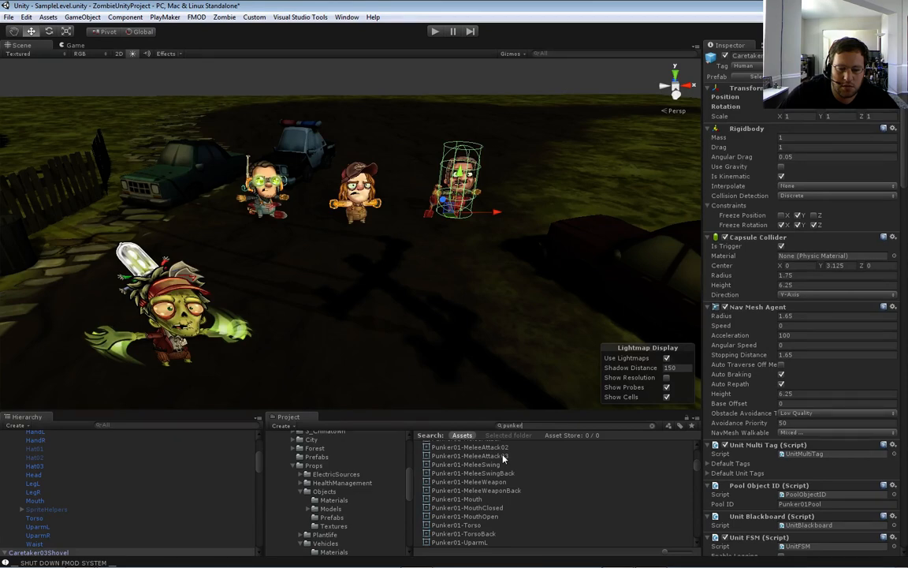
pyautogui.scroll(-2, 503, 457)
# Delete the moustached, capped and goggled Caretakers from the road in the scene
pyautogui.moveTo(511, 282)
pyautogui.mouseDown(button='right')
pyautogui.moveTo(533, 248)
pyautogui.moveTo(517, 263)
pyautogui.mouseUp(button='right')
pyautogui.press('Delete')
pyautogui.click(355, 236)
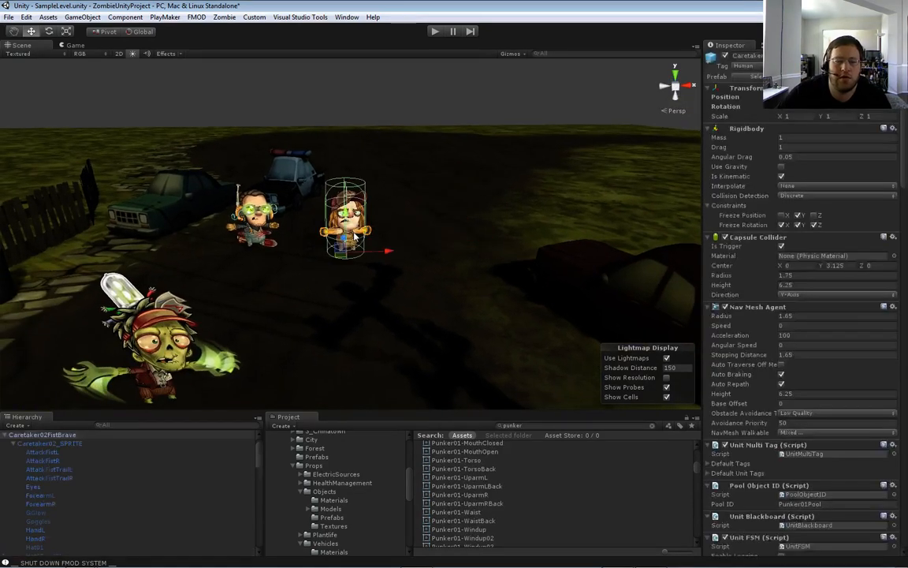
pyautogui.press('Delete')
pyautogui.click(253, 222)
pyautogui.press('Delete')
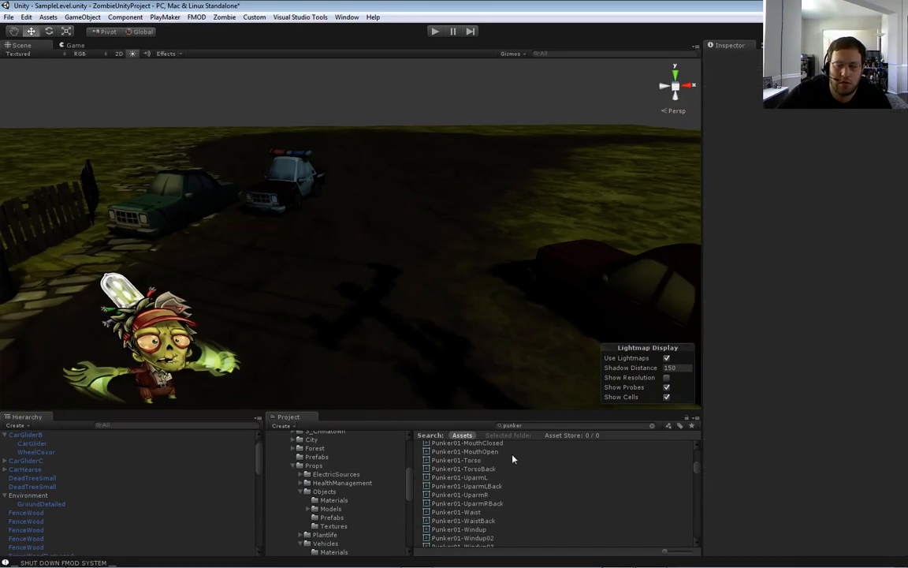
# Place the Punker01FistBrave prefab on the road in front of the green car and the police car
pyautogui.scroll(-4, 513, 473)
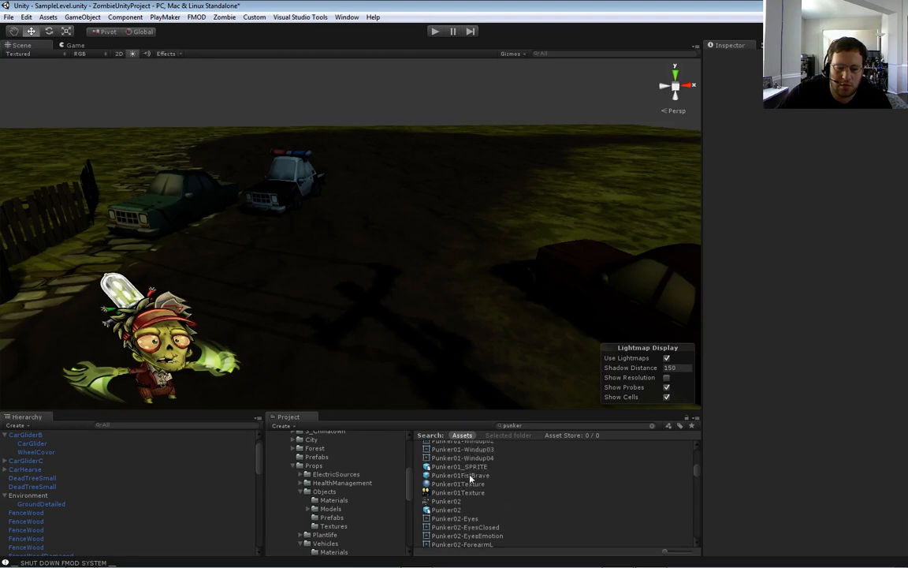
pyautogui.click(452, 476)
pyautogui.moveTo(353, 309); pyautogui.dragTo(272, 254)
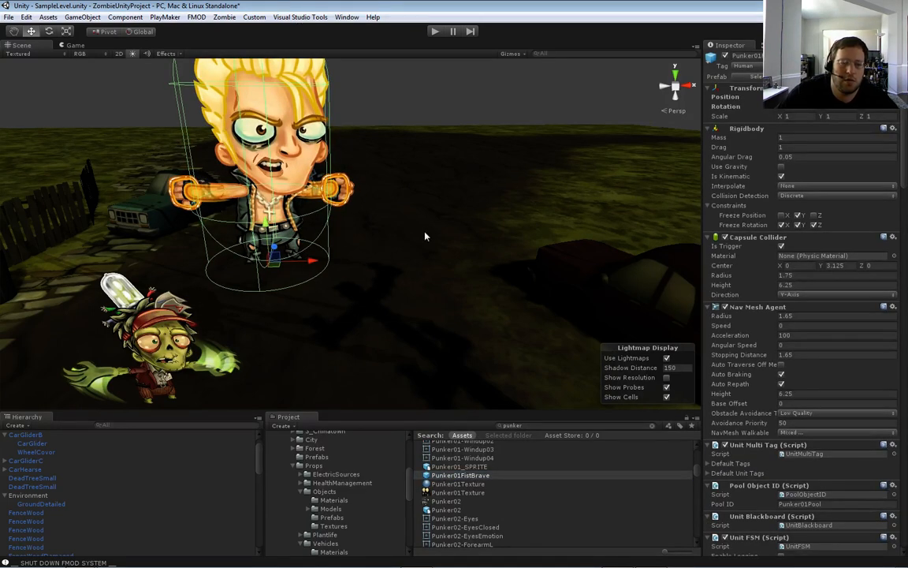
pyautogui.moveTo(382, 301); pyautogui.dragTo(283, 263, button='right')
pyautogui.press('s')
pyautogui.press('d')
pyautogui.moveTo(160, 221); pyautogui.dragTo(300, 316)
pyautogui.press('f')
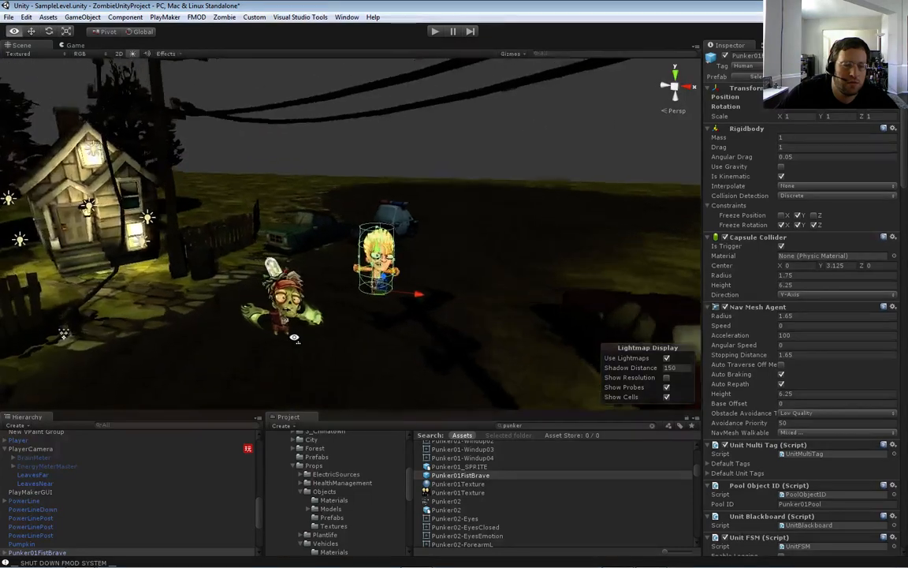
pyautogui.moveTo(396, 315); pyautogui.dragTo(313, 263)
pyautogui.press('w')
pyautogui.moveTo(340, 282); pyautogui.dragTo(346, 295, button='right')
pyautogui.press('w')
pyautogui.moveTo(229, 280); pyautogui.dragTo(264, 332)
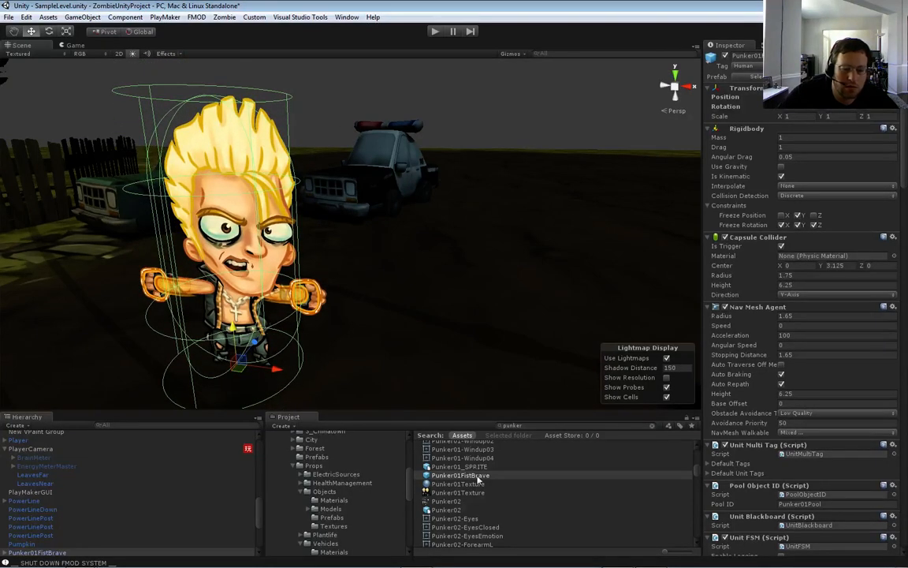
# Place the Punker02Melee prefab on the road beside the blond punker
pyautogui.scroll(-8, 477, 479)
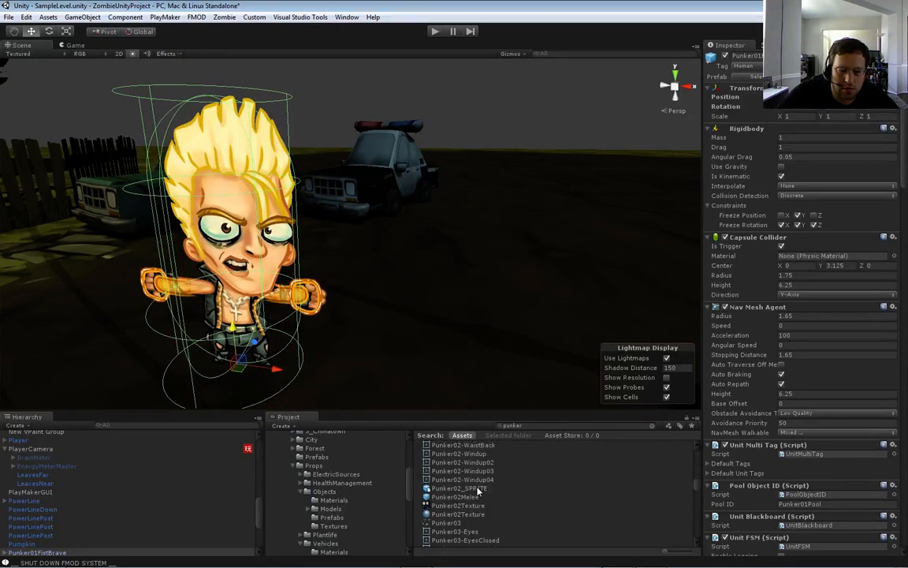
pyautogui.click(473, 496)
pyautogui.moveTo(419, 342); pyautogui.dragTo(432, 363)
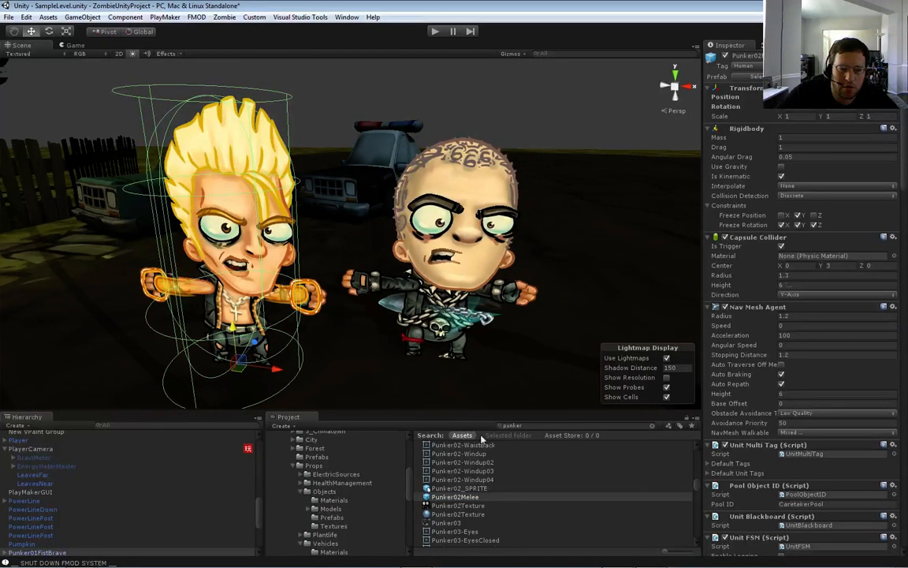
# Place the Punker03Melee prefab on the road and move it into line with the other two punkers
pyautogui.scroll(-5, 473, 481)
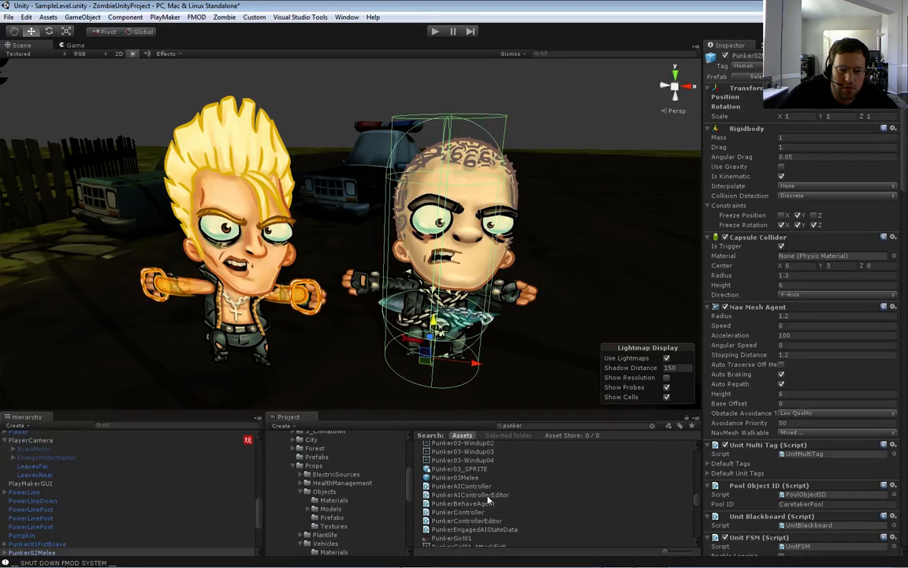
pyautogui.moveTo(464, 479); pyautogui.dragTo(593, 339)
pyautogui.moveTo(543, 360); pyautogui.dragTo(567, 344, button='right')
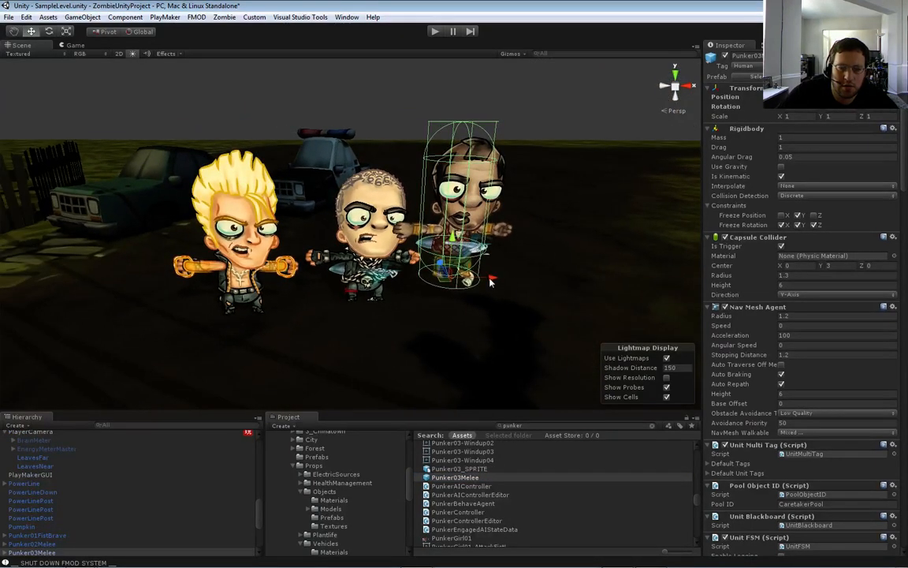
pyautogui.moveTo(490, 282); pyautogui.dragTo(514, 265)
# Place the PunkerGirl01FistBrave prefab on the road and line it up at the end of the punker row beside Punker03Melee
pyautogui.scroll(-5, 448, 487)
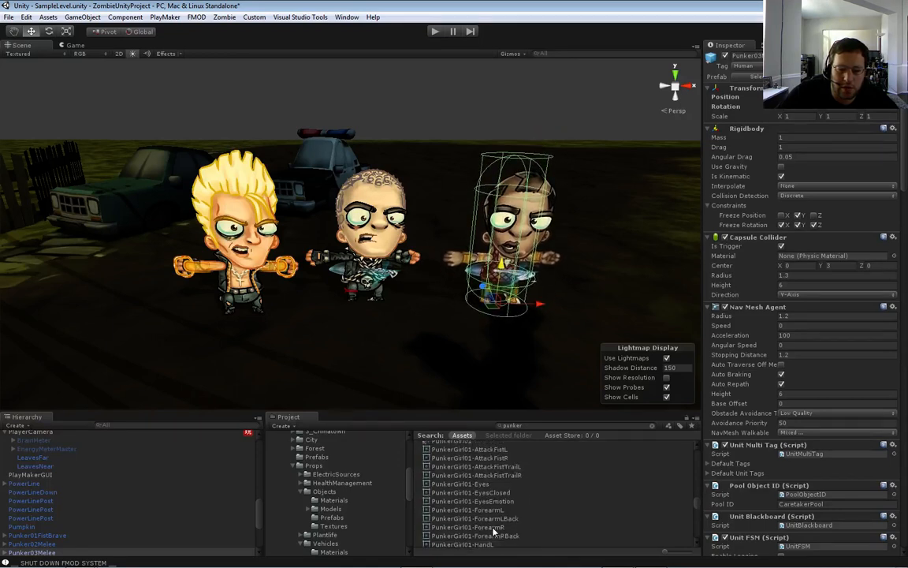
pyautogui.scroll(-10, 494, 534)
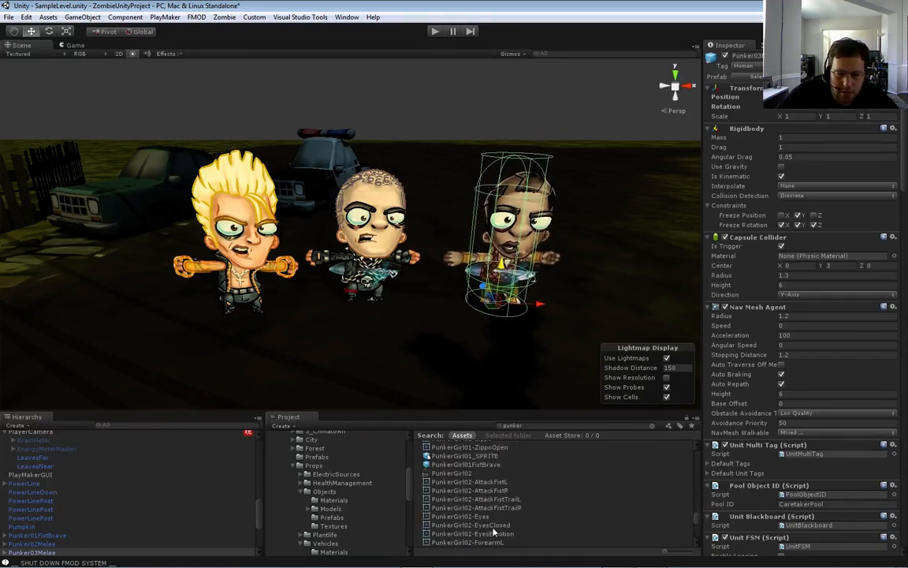
pyautogui.scroll(2, 489, 516)
pyautogui.moveTo(462, 498); pyautogui.dragTo(489, 336)
pyautogui.press('s')
pyautogui.moveTo(541, 333); pyautogui.dragTo(562, 335, button='right')
pyautogui.moveTo(407, 235); pyautogui.dragTo(452, 265)
pyautogui.moveTo(528, 284); pyautogui.dragTo(537, 285)
pyautogui.moveTo(396, 306); pyautogui.dragTo(390, 298, button='right')
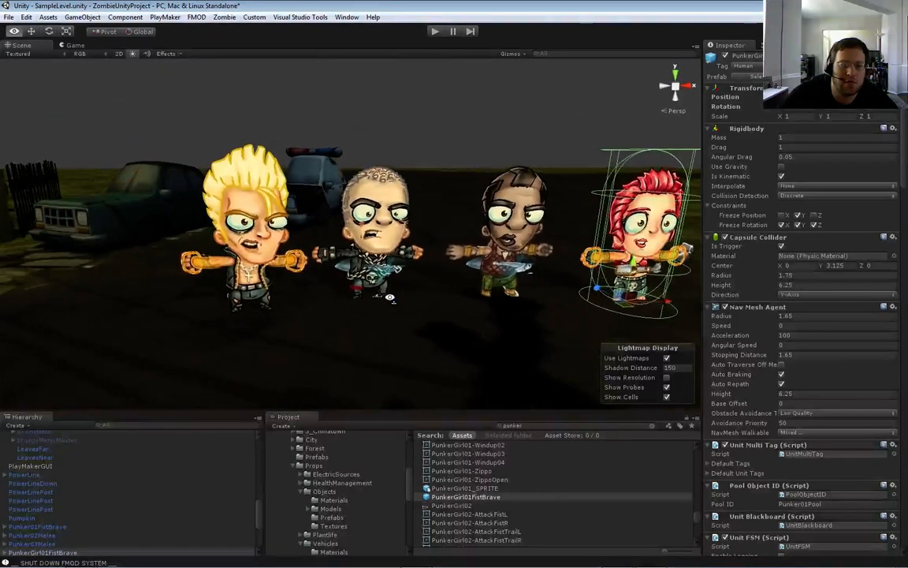
# Open the blond punker's sprite parts in the hierarchy and check the active state of Hat01 and Hat02
pyautogui.click(237, 225)
pyautogui.click(6, 526)
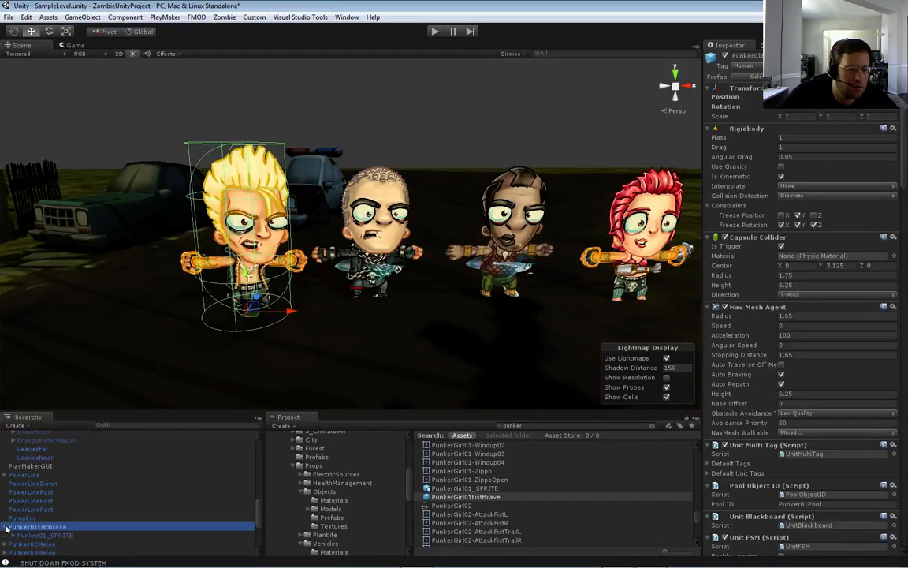
pyautogui.click(13, 536)
pyautogui.scroll(-5, 17, 530)
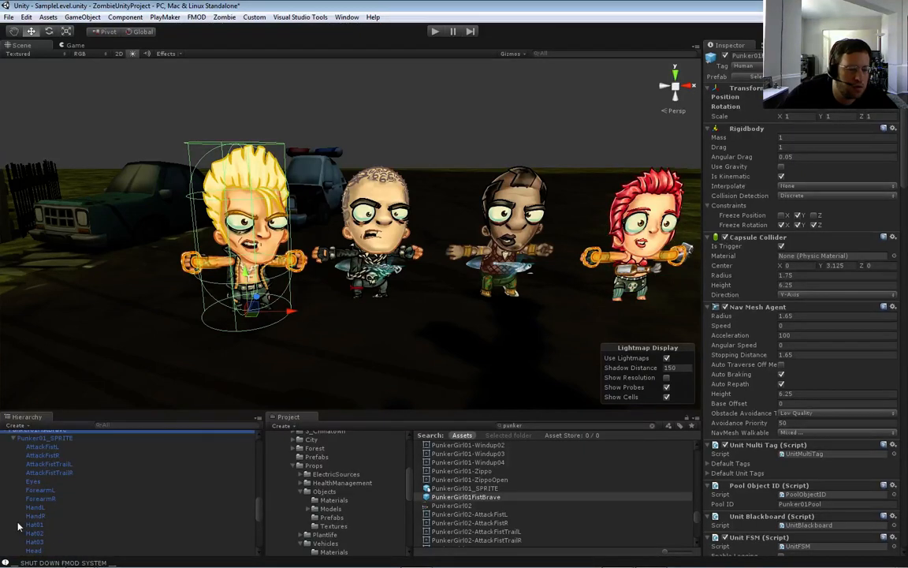
pyautogui.click(34, 491)
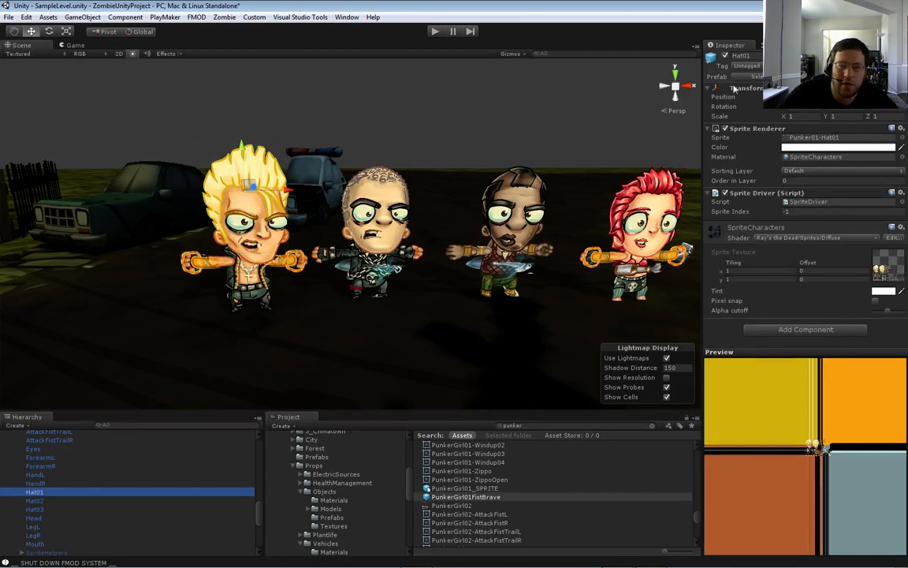
pyautogui.click(725, 56)
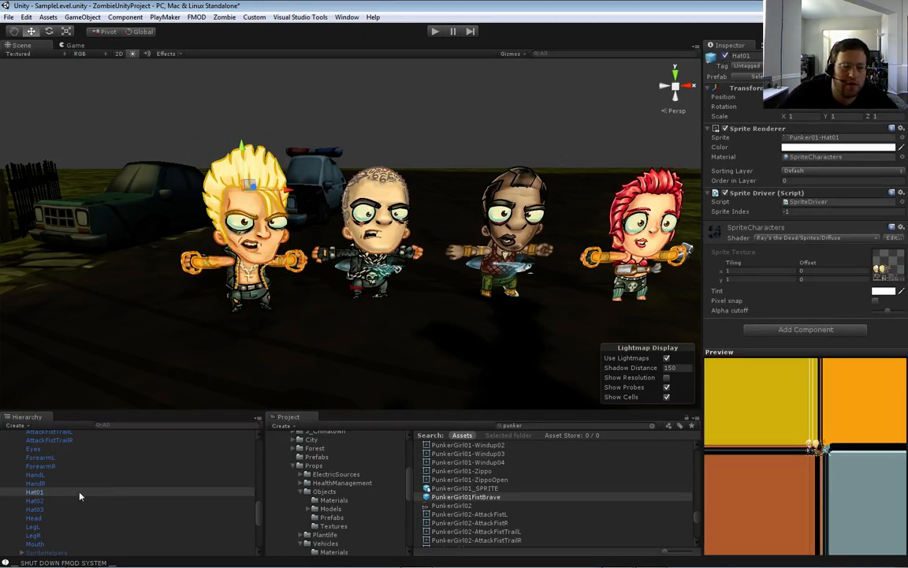
pyautogui.click(79, 499)
pyautogui.click(726, 58)
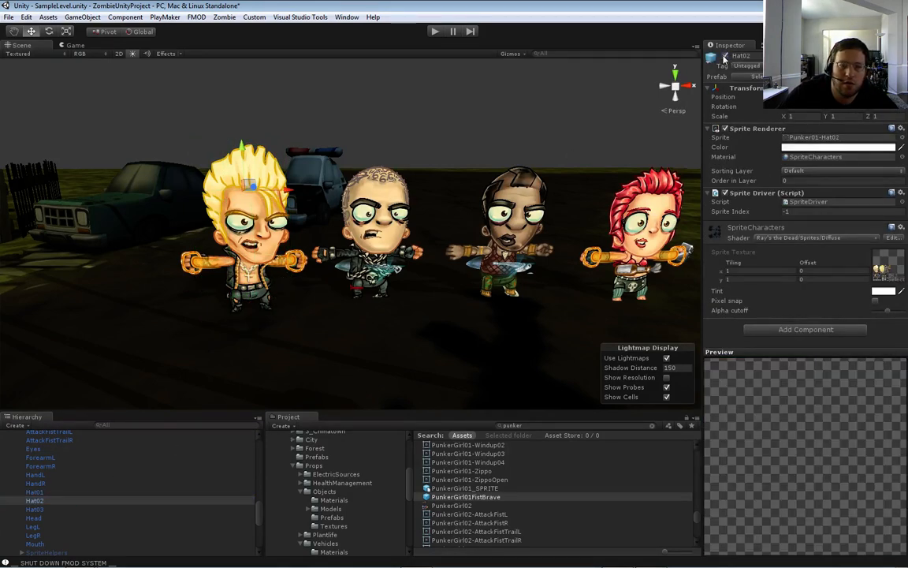
# Expand Punker02Melee down to its sprite parts and select its Hat01
pyautogui.click(378, 227)
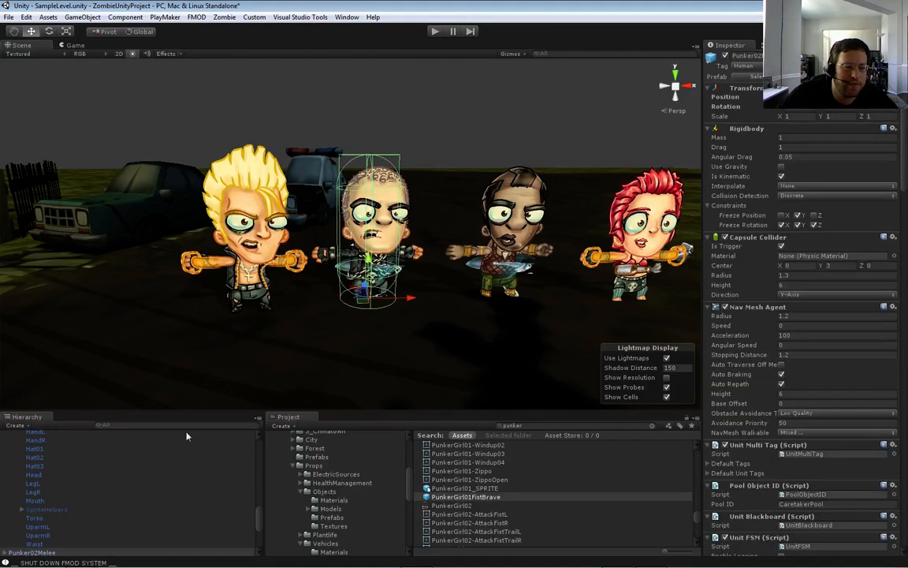
pyautogui.scroll(-2, 41, 536)
pyautogui.click(5, 521)
pyautogui.scroll(-2, 6, 526)
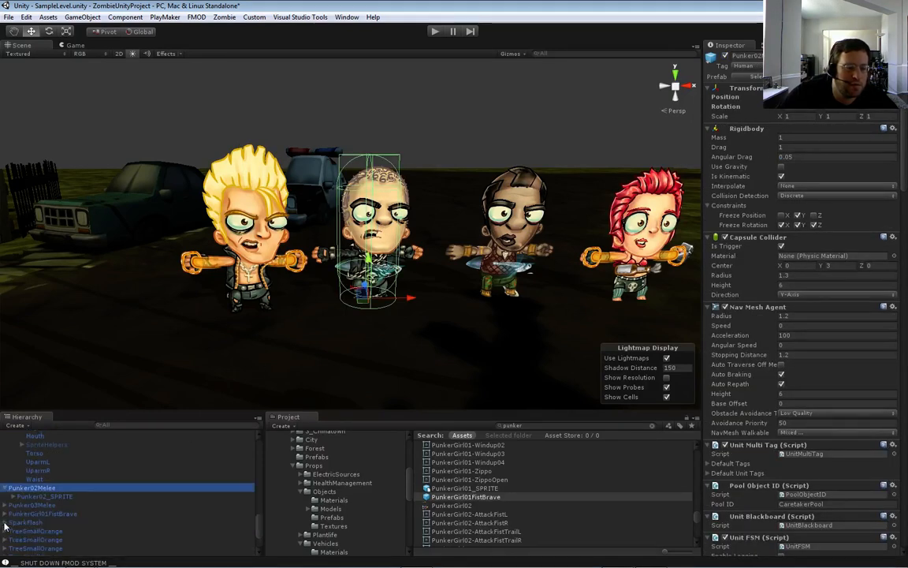
pyautogui.click(14, 497)
pyautogui.scroll(-2, 54, 516)
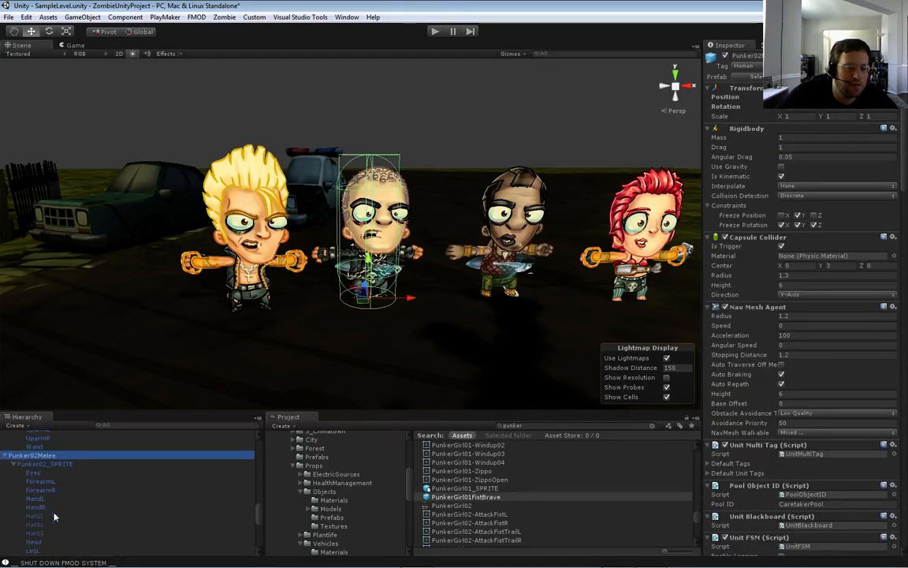
pyautogui.click(41, 517)
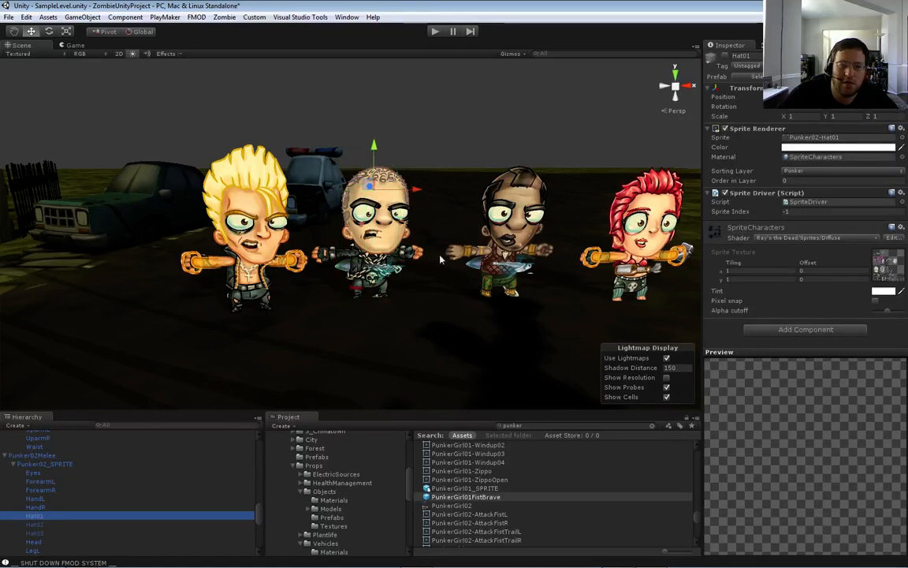
# Activate Hat01 on the tattooed punker to preview the hairstyle, and deactivate it again
pyautogui.press('w')
pyautogui.moveTo(442, 260)
pyautogui.mouseDown(button='right')
pyautogui.moveTo(456, 254)
pyautogui.moveTo(444, 253)
pyautogui.mouseUp(button='right')
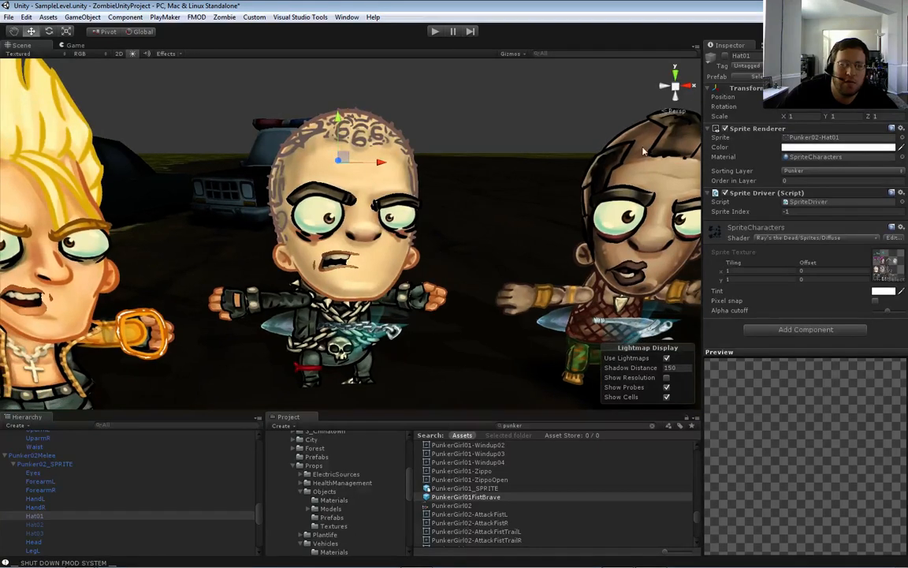
pyautogui.click(726, 57)
pyautogui.moveTo(402, 189); pyautogui.dragTo(442, 207, button='right')
pyautogui.press('s')
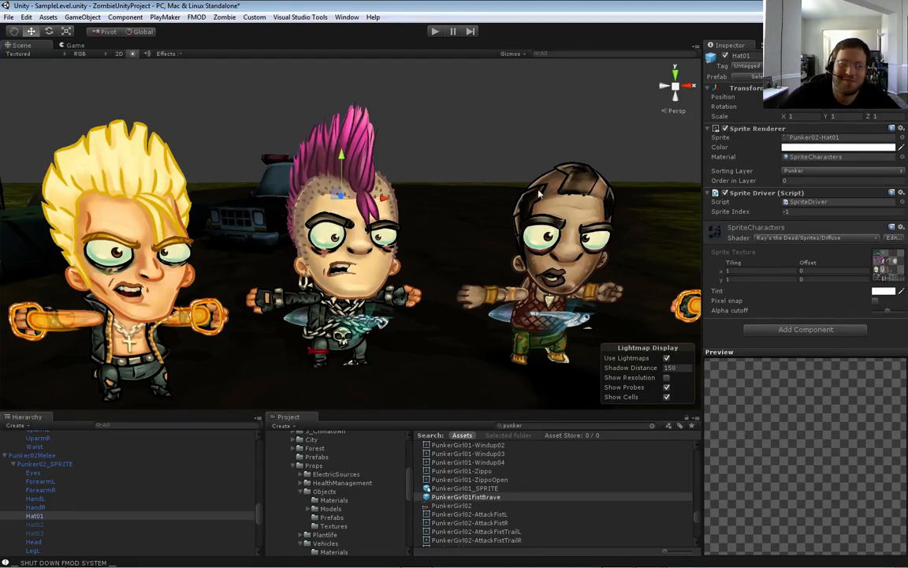
pyautogui.click(724, 57)
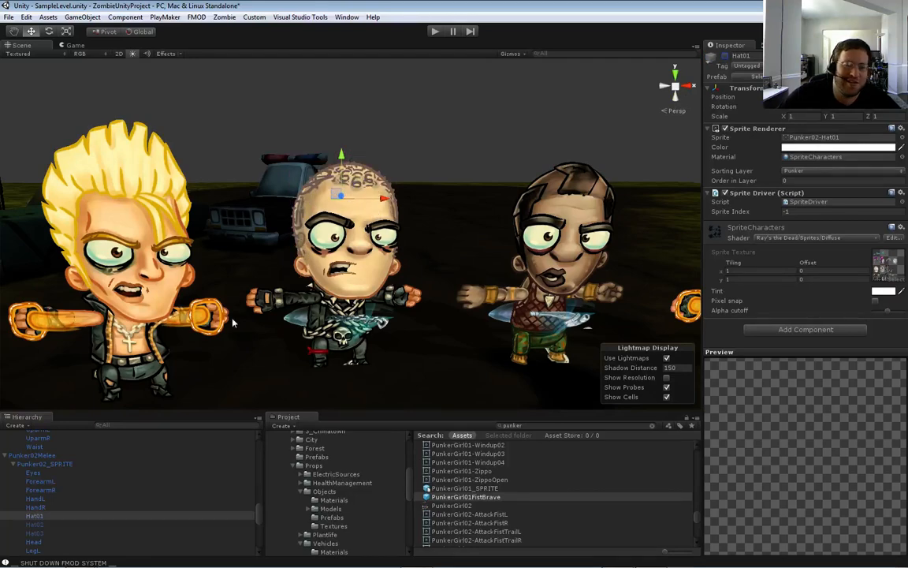
# Preview Hat02 on the tattooed punker up close, hide it again, and toggle Hat03
pyautogui.click(39, 524)
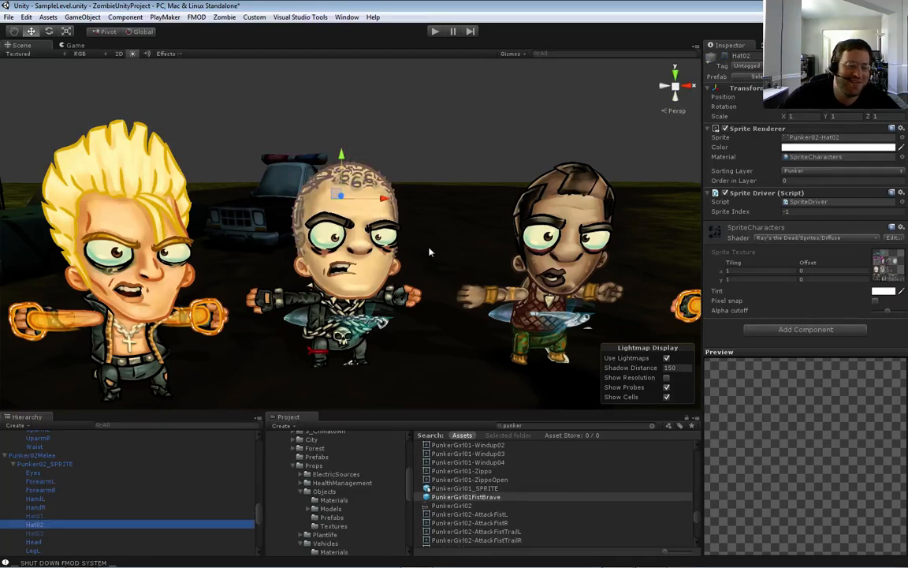
pyautogui.click(724, 57)
pyautogui.scroll(6, 435, 187)
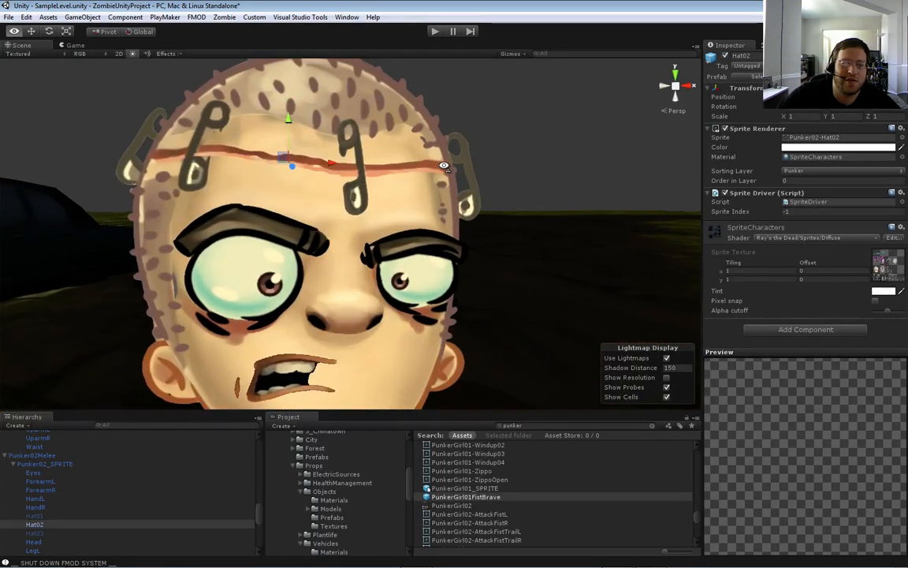
pyautogui.moveTo(443, 167); pyautogui.dragTo(424, 165, button='right')
pyautogui.press('s')
pyautogui.press('w')
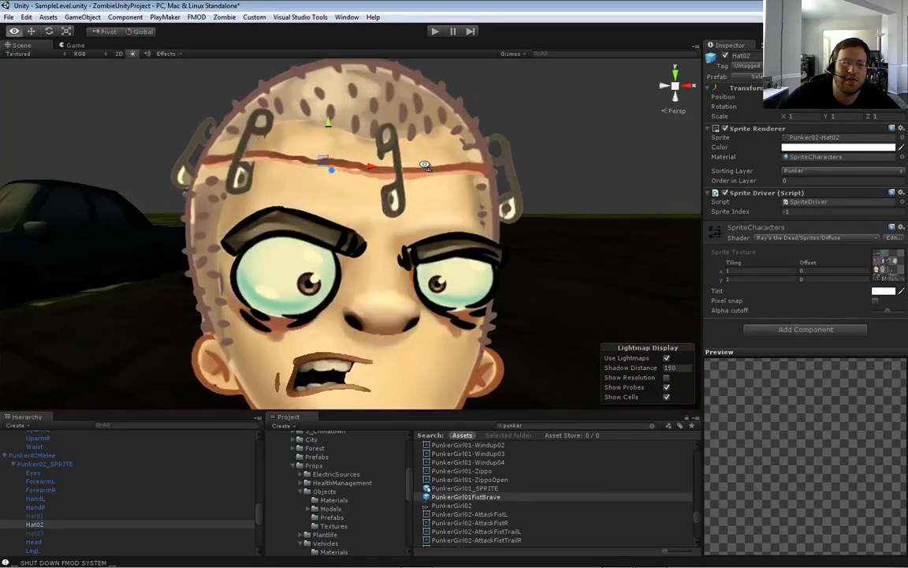
pyautogui.press('s')
pyautogui.moveTo(424, 164); pyautogui.dragTo(437, 180, button='right')
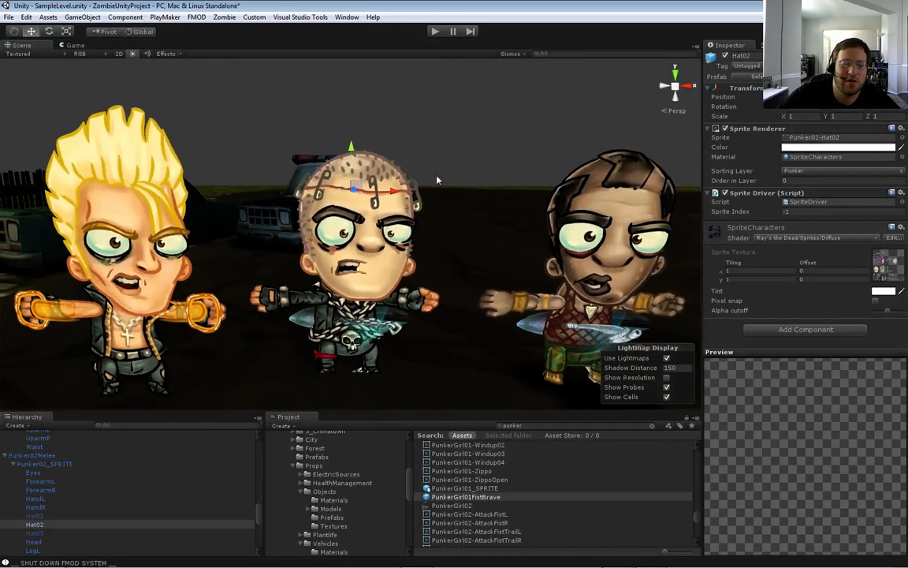
pyautogui.click(726, 57)
pyautogui.click(43, 534)
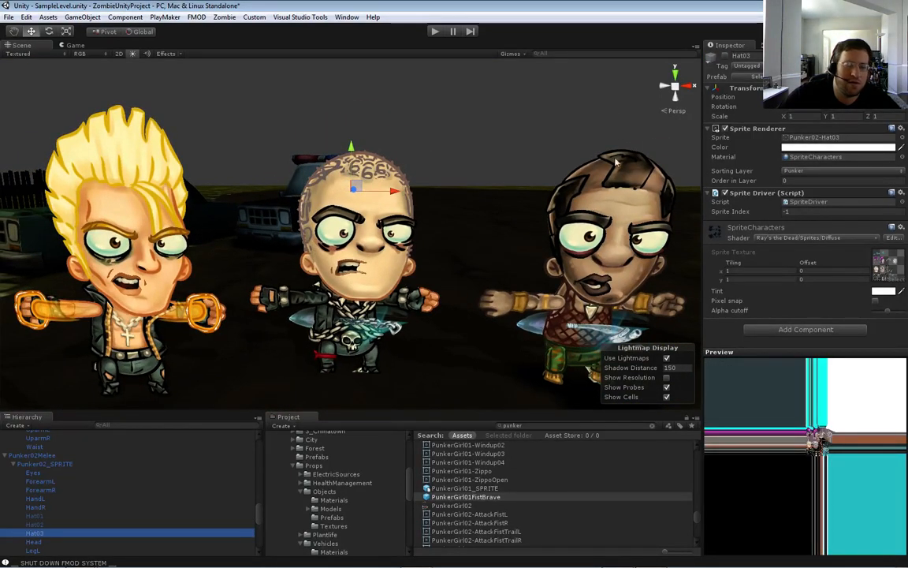
pyautogui.click(726, 56)
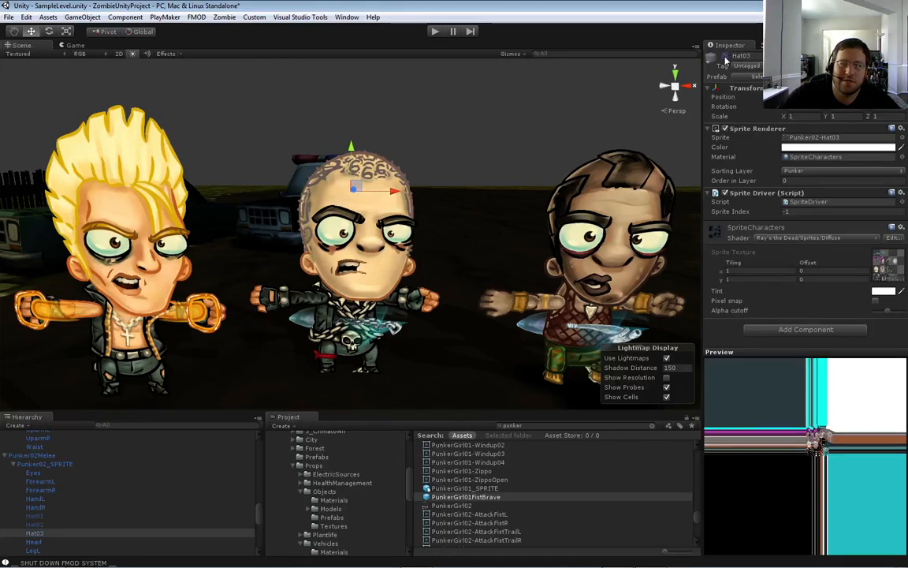
# Expand Punker03Melee down to its sprite parts and select its Hat01
pyautogui.press('d')
pyautogui.moveTo(314, 282); pyautogui.dragTo(350, 282, button='right')
pyautogui.click(384, 253)
pyautogui.scroll(-3, 38, 463)
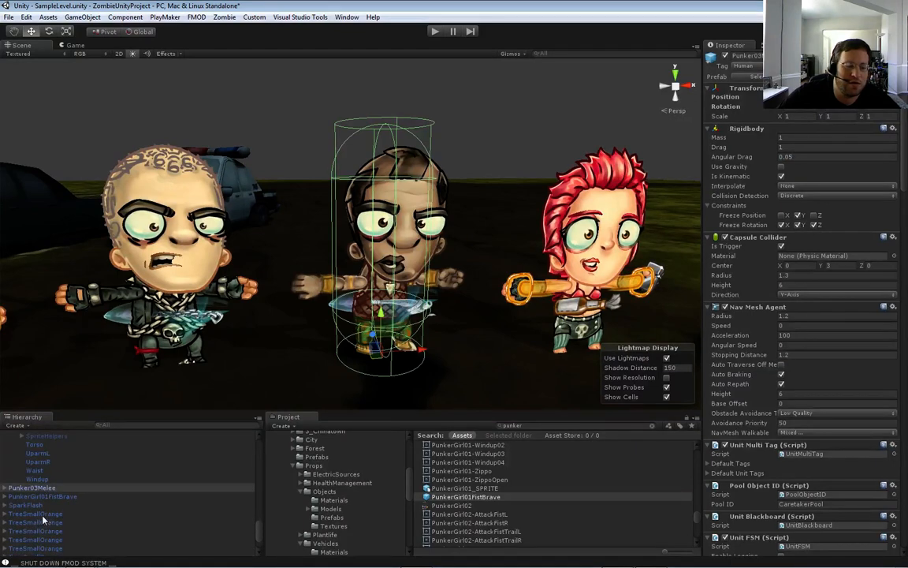
pyautogui.click(5, 489)
pyautogui.click(12, 496)
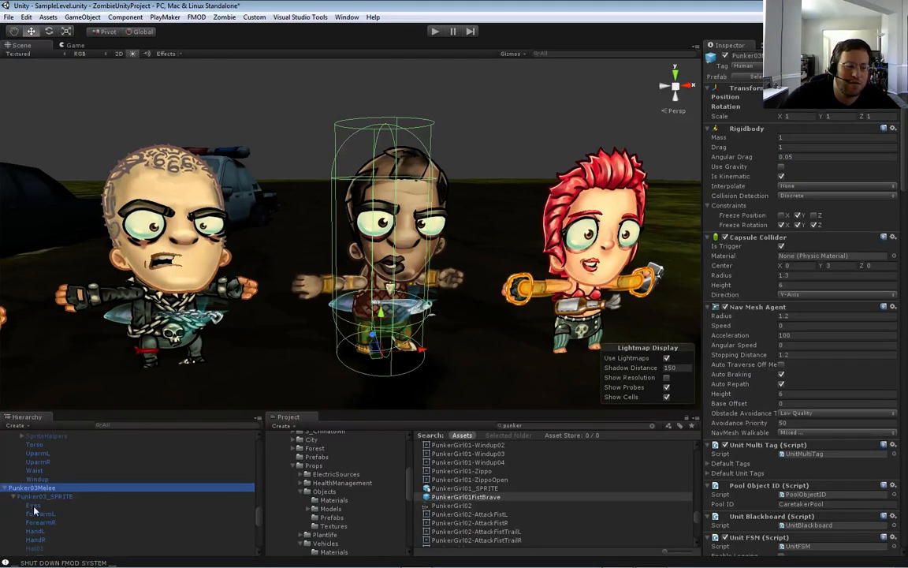
pyautogui.scroll(-2, 48, 521)
pyautogui.click(45, 516)
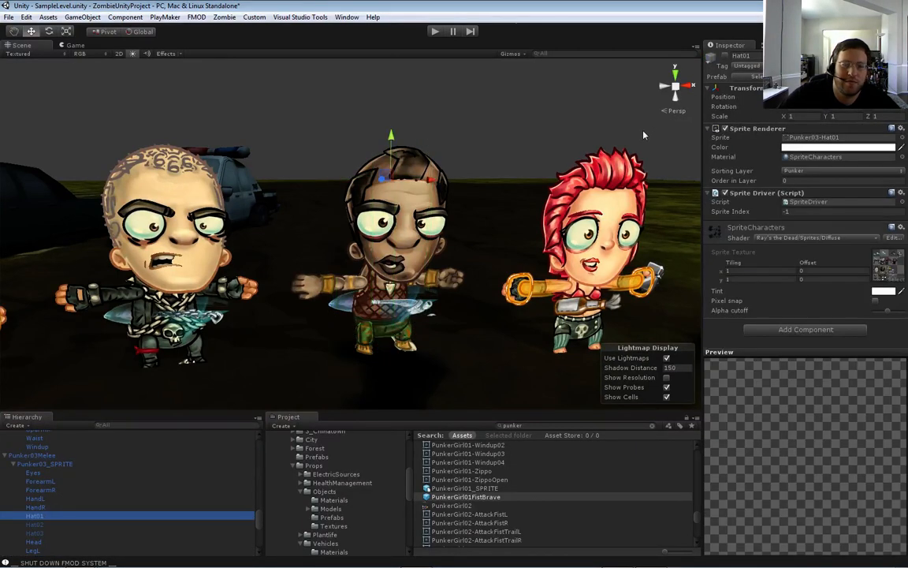
# Activate Hat01 on Punker03Melee, view the hairstyle up close, and deactivate it again
pyautogui.click(725, 56)
pyautogui.press('w')
pyautogui.moveTo(493, 198); pyautogui.dragTo(460, 190, button='right')
pyautogui.press('a')
pyautogui.press('d')
pyautogui.press('a')
pyautogui.press('s')
pyautogui.press('a')
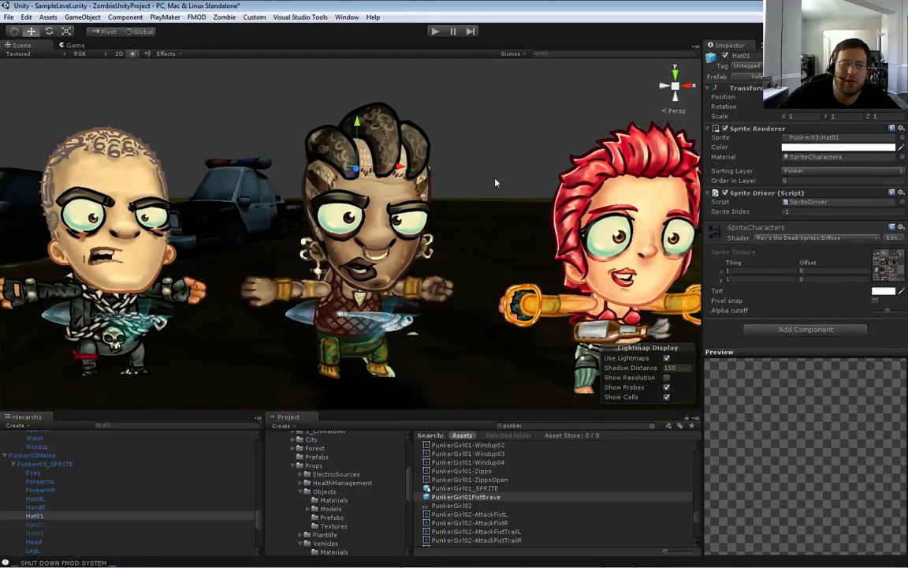
pyautogui.click(714, 56)
# Activate Hat02 on Punker03Melee and view the hairstyle from near and far
pyautogui.click(40, 525)
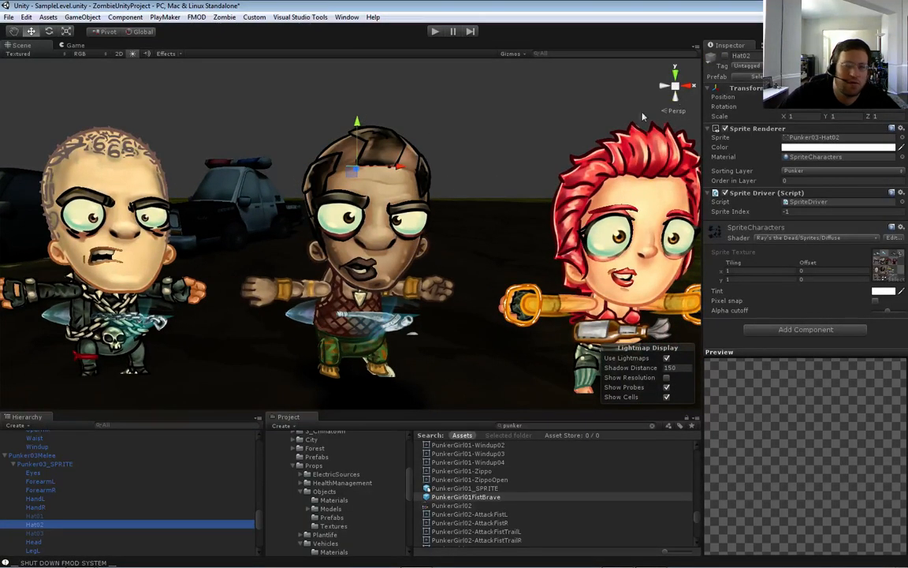
pyautogui.click(724, 57)
pyautogui.moveTo(412, 160)
pyautogui.mouseDown(button='right')
pyautogui.moveTo(421, 157)
pyautogui.moveTo(419, 142)
pyautogui.moveTo(413, 160)
pyautogui.mouseUp(button='right')
pyautogui.press('w')
pyautogui.press('s')
pyautogui.press('a')
pyautogui.press('d')
pyautogui.press('w')
pyautogui.press('e')
pyautogui.press('w')
pyautogui.press('s')
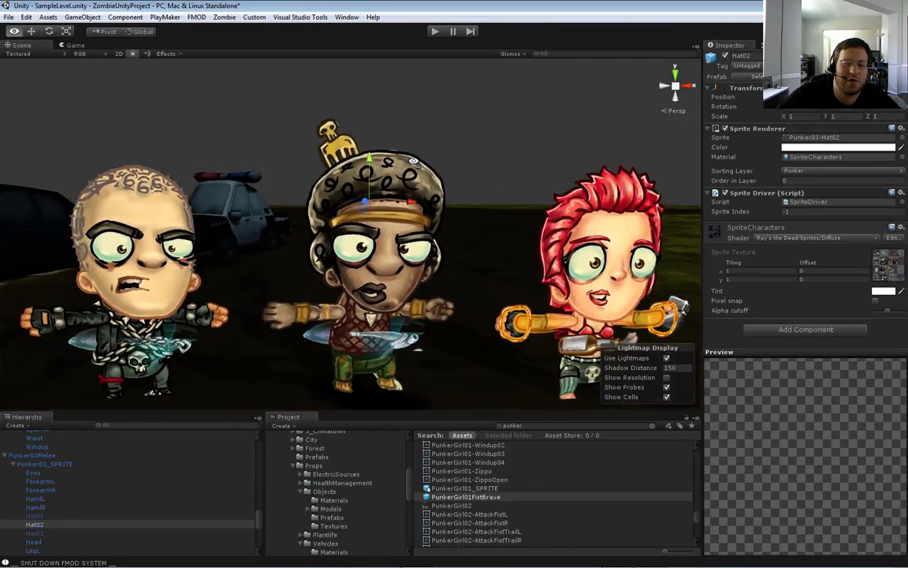
# Deactivate Hat02 on Punker03Melee, activate its Hat03 to view the hairstyle up close, and deactivate Hat03 again
pyautogui.click(726, 55)
pyautogui.click(41, 533)
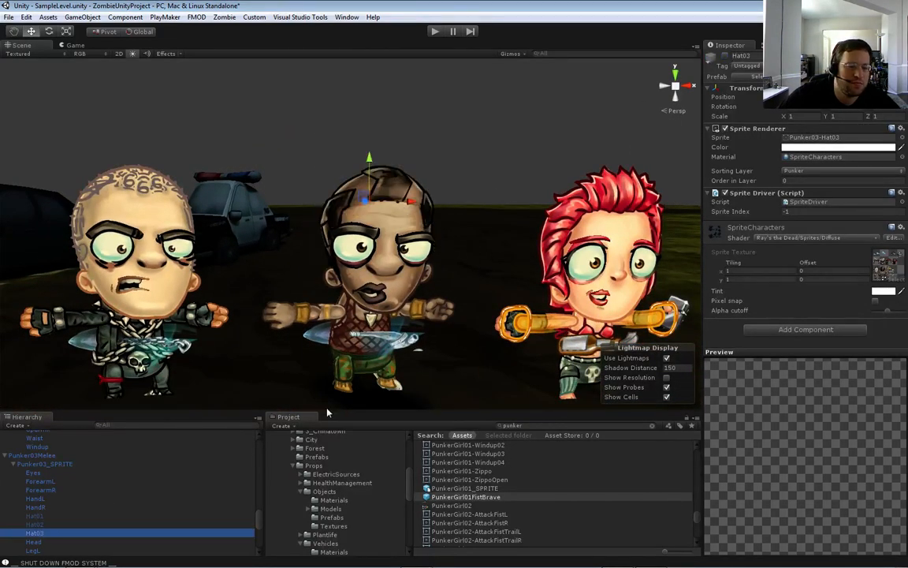
pyautogui.click(725, 56)
pyautogui.press('w')
pyautogui.moveTo(448, 194)
pyautogui.mouseDown(button='right')
pyautogui.moveTo(450, 174)
pyautogui.moveTo(444, 191)
pyautogui.mouseUp(button='right')
pyautogui.press('s')
pyautogui.press('w')
pyautogui.press('s')
pyautogui.press('w')
pyautogui.click(724, 57)
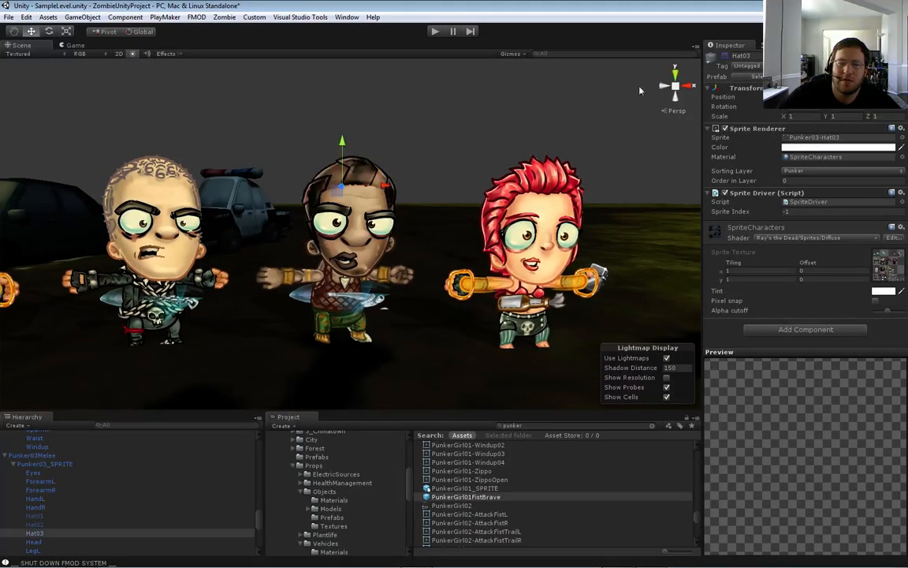
# Examine the lineup of four punkers from near and far, including a close look at the red-haired punker girl
pyautogui.press('s')
pyautogui.moveTo(461, 158); pyautogui.dragTo(399, 182, button='right')
pyautogui.press('w')
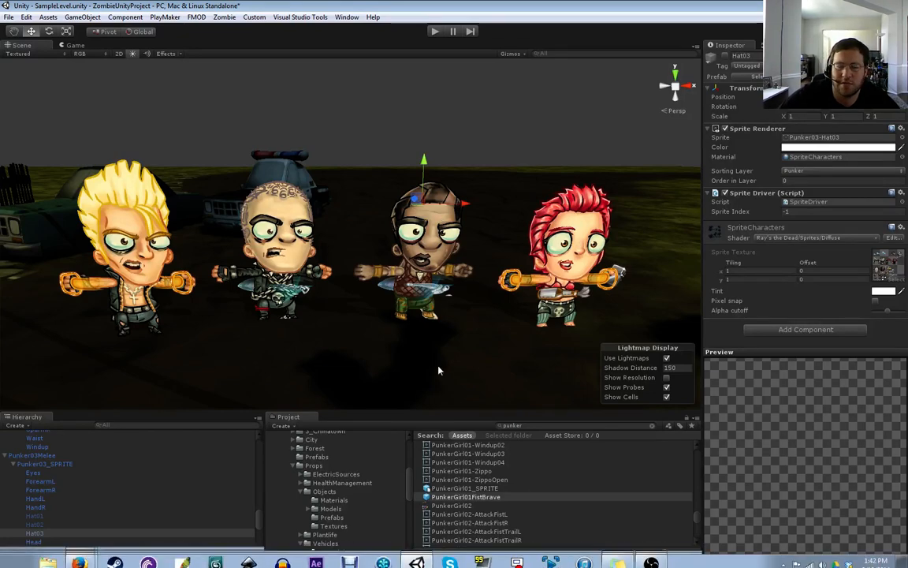
pyautogui.keyDown('alt'); pyautogui.moveTo(357, 327); pyautogui.dragTo(361, 330); pyautogui.keyUp('alt')
pyautogui.press('w')
pyautogui.moveTo(361, 329); pyautogui.dragTo(341, 322, button='right')
pyautogui.press('d')
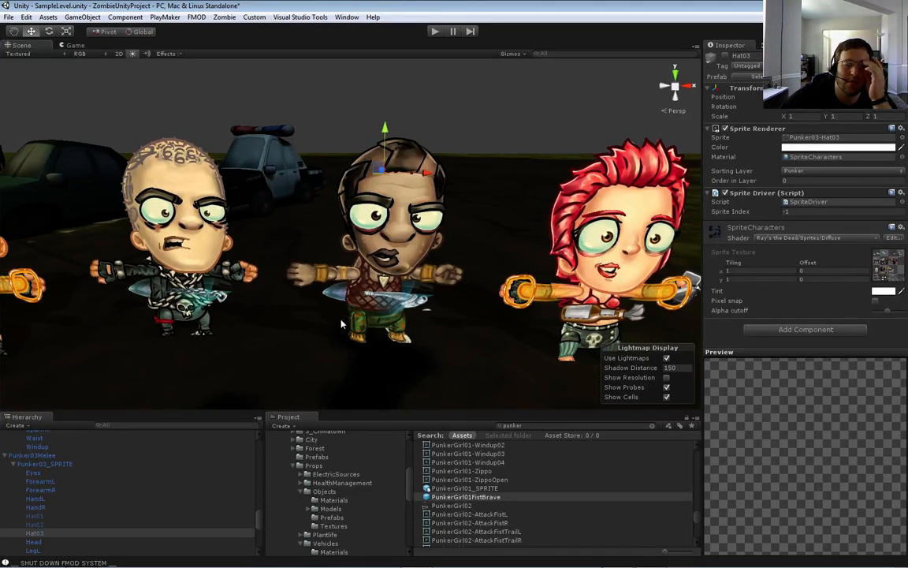
pyautogui.moveTo(341, 323)
pyautogui.keyDown('alt'); pyautogui.mouseDown()
pyautogui.moveTo(341, 315)
pyautogui.moveTo(377, 314)
pyautogui.moveTo(355, 316)
pyautogui.mouseUp(); pyautogui.keyUp('alt')
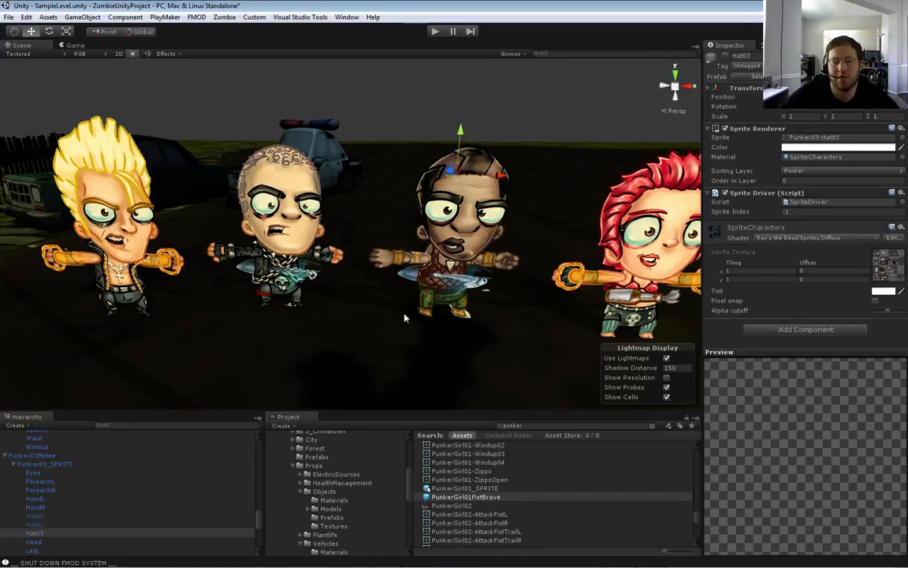
pyautogui.keyDown('alt'); pyautogui.moveTo(406, 317); pyautogui.dragTo(375, 303); pyautogui.keyUp('alt')
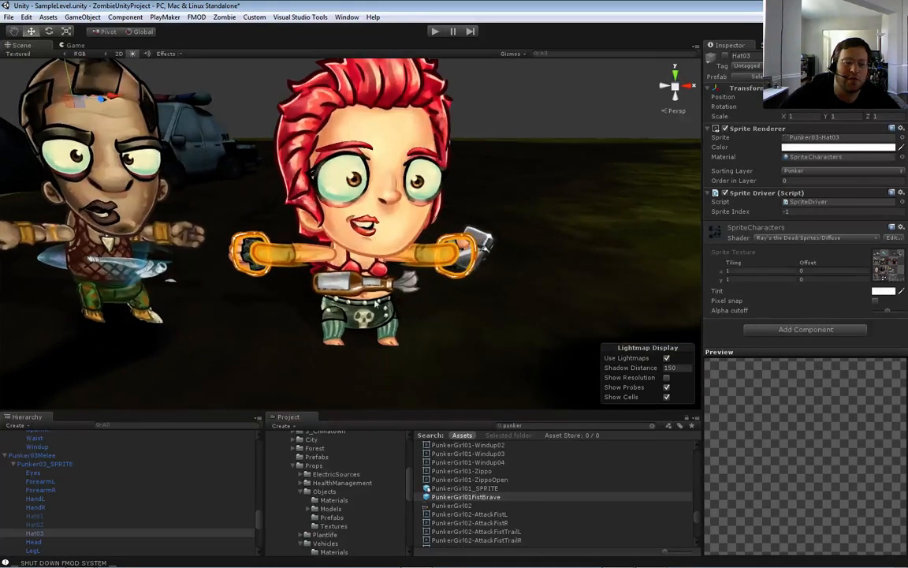
pyautogui.click(353, 288)
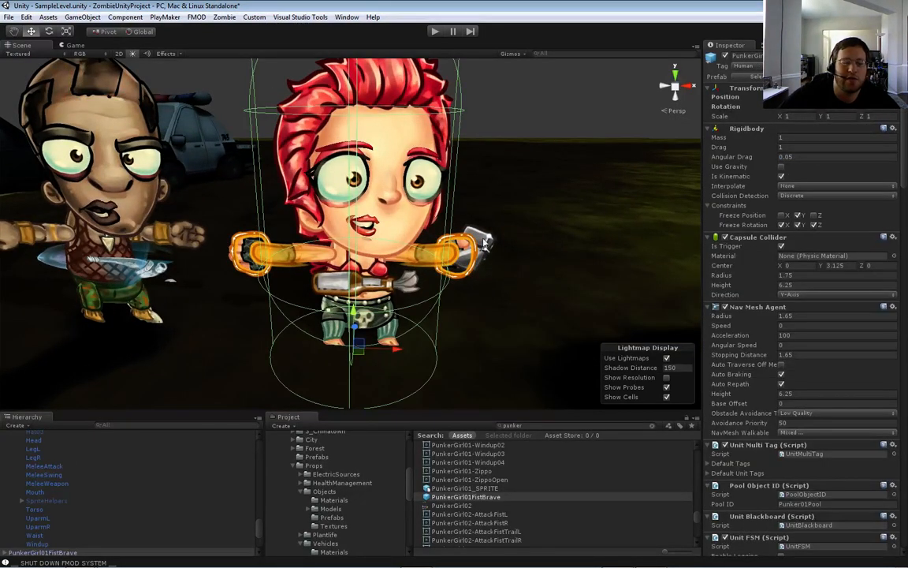
pyautogui.click(455, 104)
pyautogui.keyDown('alt'); pyautogui.moveTo(423, 301); pyautogui.dragTo(447, 321); pyautogui.keyUp('alt')
# Delete the red-haired punker girl, the dark-haired punker and the blond punker, keeping only the tattooed Punker02Melee
pyautogui.click(513, 310)
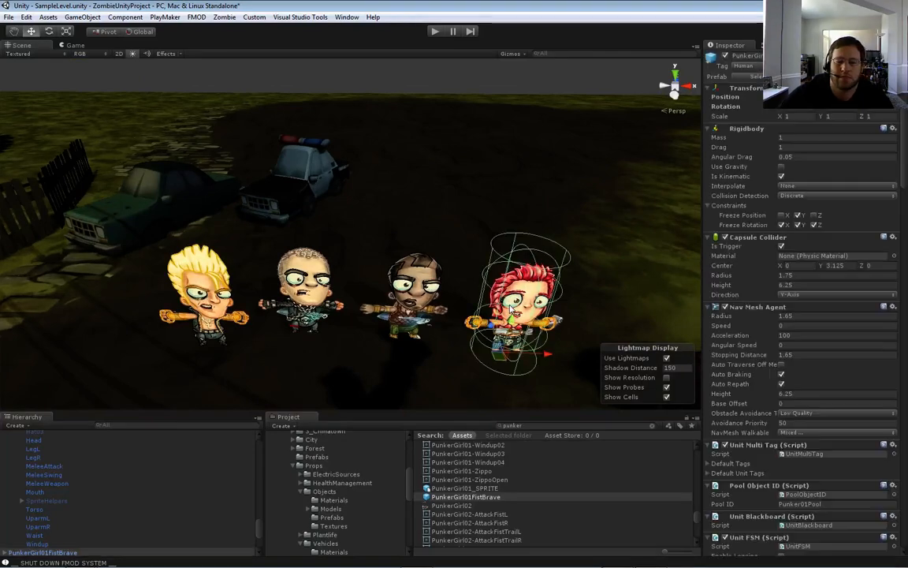
pyautogui.press('Delete')
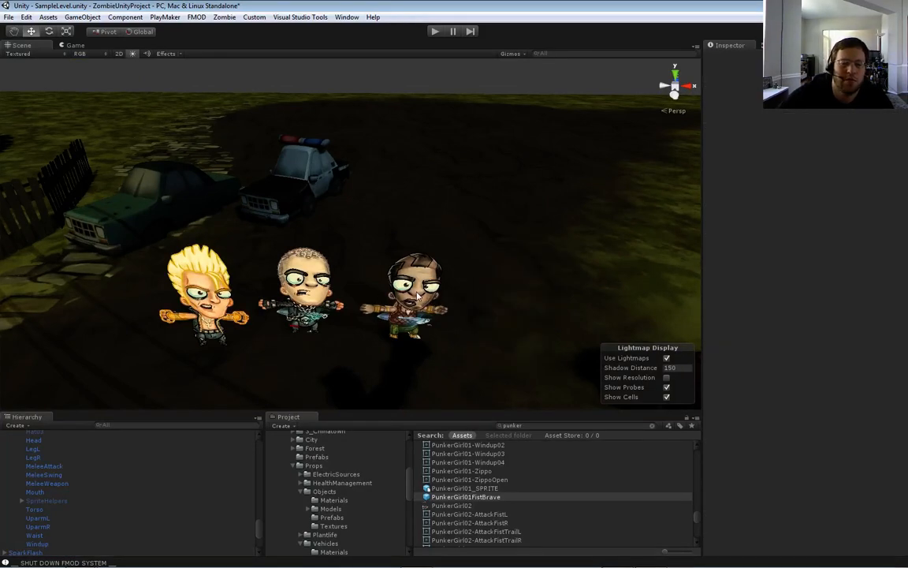
pyautogui.click(418, 295)
pyautogui.press('Delete')
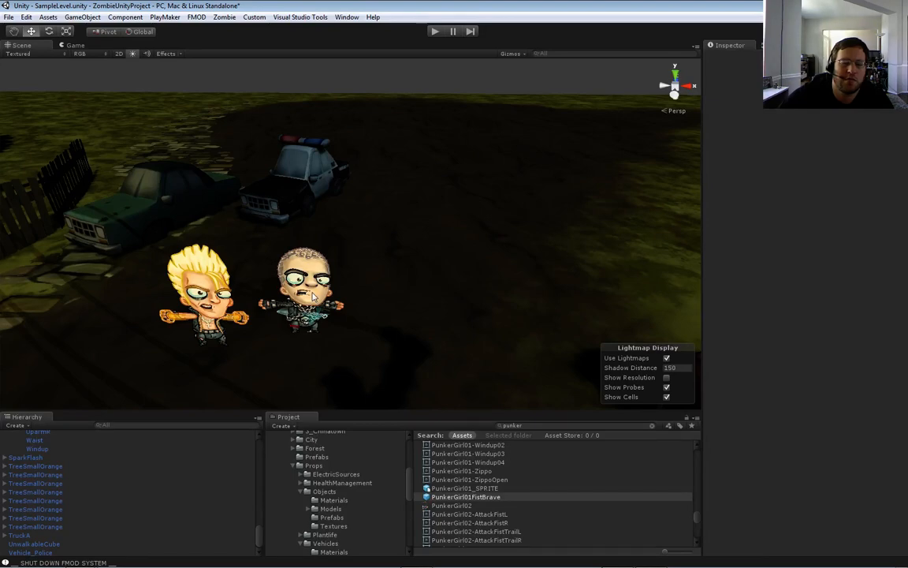
pyautogui.moveTo(321, 243); pyautogui.dragTo(371, 297, button='right')
pyautogui.click(214, 278)
pyautogui.press('Delete')
# Move Punker02Melee off the road and into the yard beside the porch steps of the lit house
pyautogui.click(280, 251)
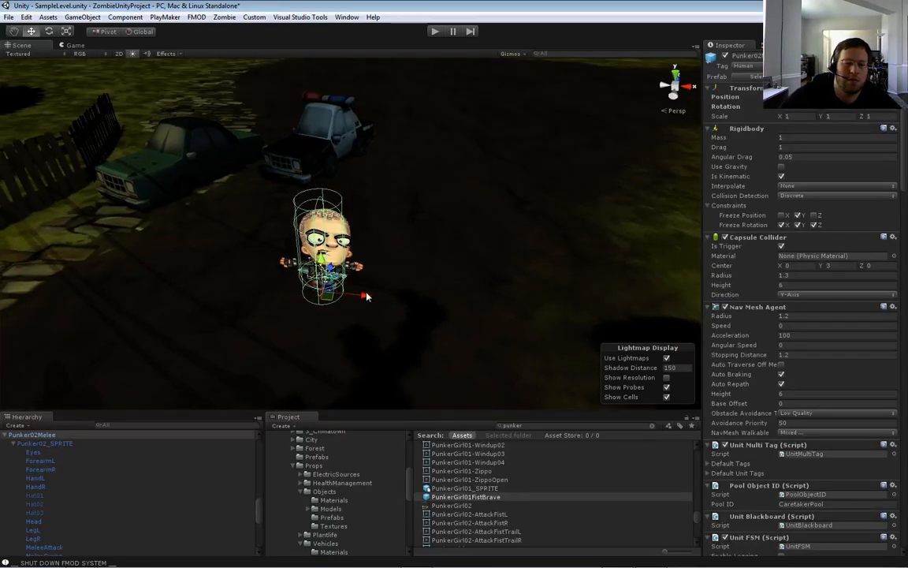
pyautogui.moveTo(366, 296); pyautogui.dragTo(260, 288)
pyautogui.press('s')
pyautogui.moveTo(259, 288); pyautogui.dragTo(232, 268, button='right')
pyautogui.press('w')
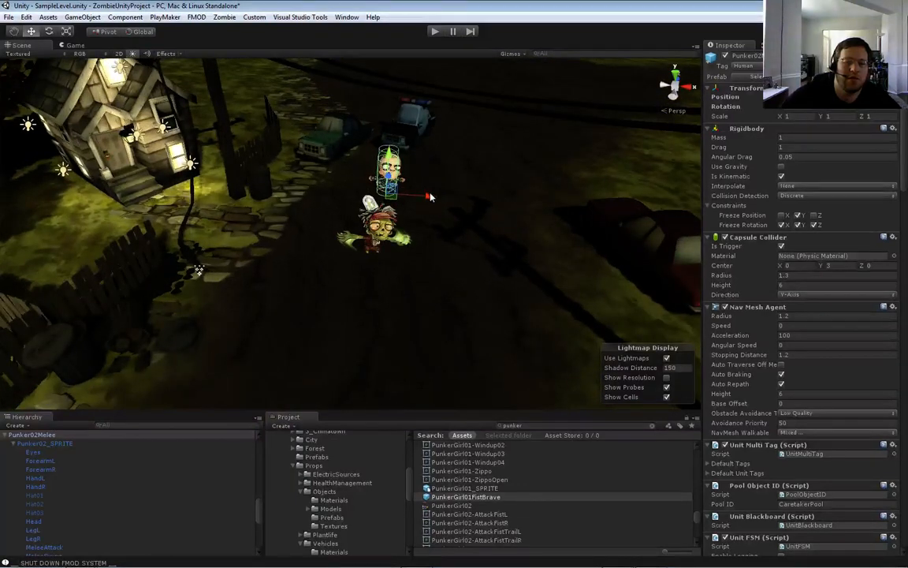
pyautogui.moveTo(430, 196); pyautogui.dragTo(233, 206)
pyautogui.moveTo(224, 165); pyautogui.dragTo(211, 177)
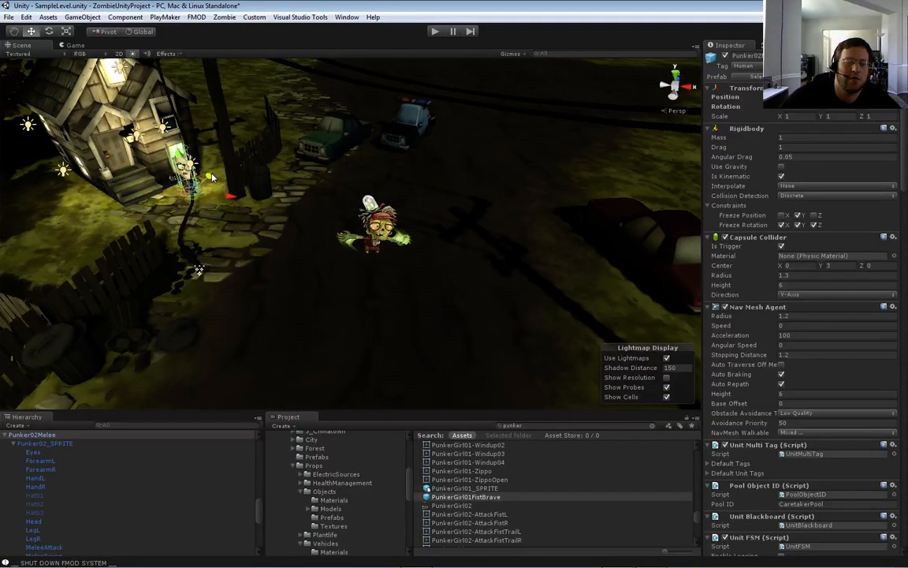
pyautogui.press('w')
pyautogui.moveTo(246, 206); pyautogui.dragTo(225, 199, button='right')
pyautogui.press('s')
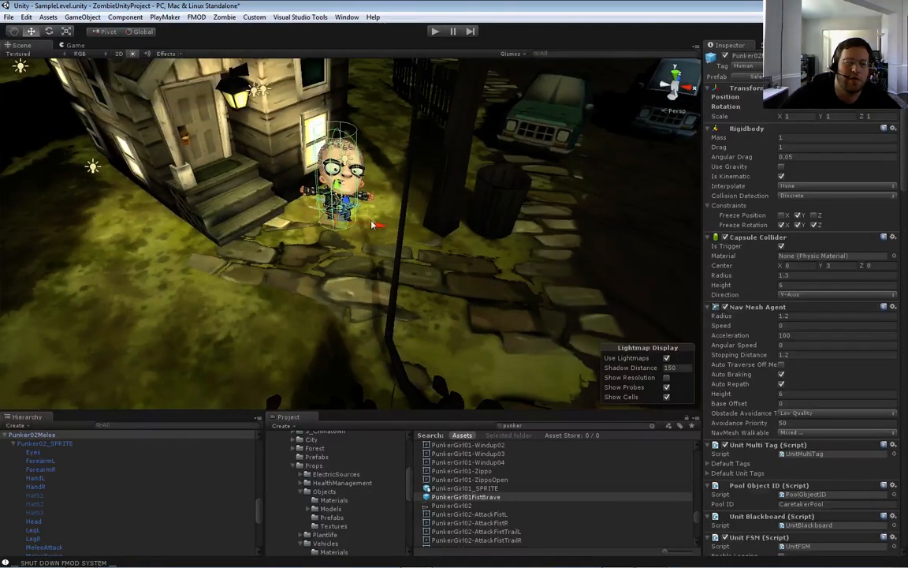
# Search the project assets for "chair" and add the ChairLawn prefab to the scene near the house
pyautogui.moveTo(372, 225); pyautogui.dragTo(378, 202, button='right')
pyautogui.press('w')
pyautogui.press('s')
pyautogui.press('w')
pyautogui.press('s')
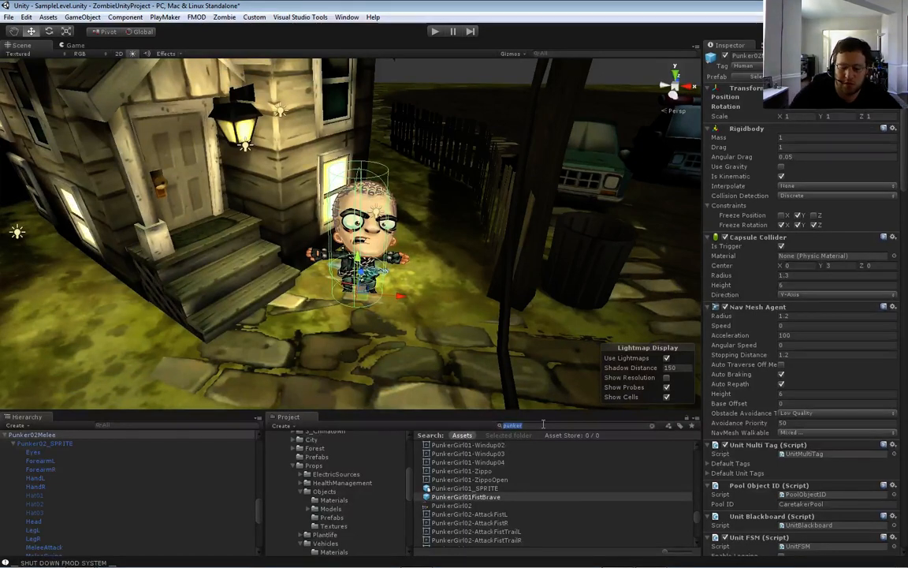
pyautogui.write('chair')
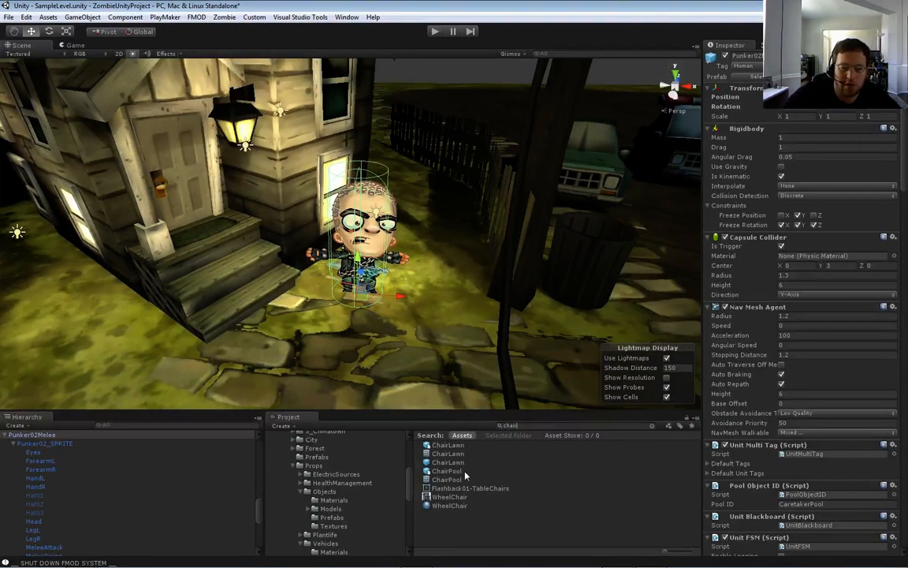
pyautogui.moveTo(447, 462); pyautogui.dragTo(260, 315)
# Position the lawn chair beside the punker under the lit window, turn it at an angle, and adjust its height to the ground
pyautogui.moveTo(364, 332); pyautogui.dragTo(336, 316, button='right')
pyautogui.scroll(-3, 335, 305)
pyautogui.moveTo(320, 259); pyautogui.dragTo(479, 227)
pyautogui.moveTo(367, 237); pyautogui.dragTo(441, 235)
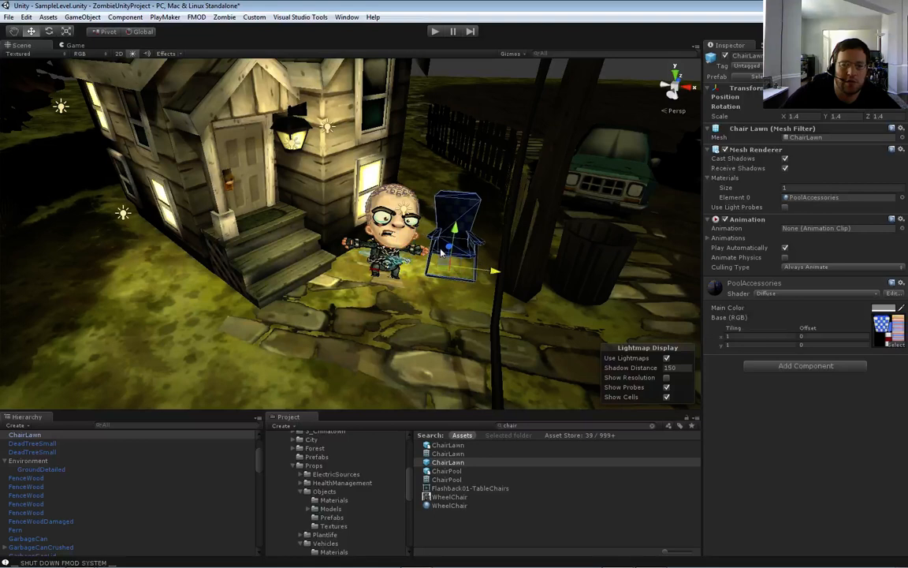
pyautogui.press('e')
pyautogui.moveTo(439, 274); pyautogui.dragTo(475, 264)
pyautogui.press('w')
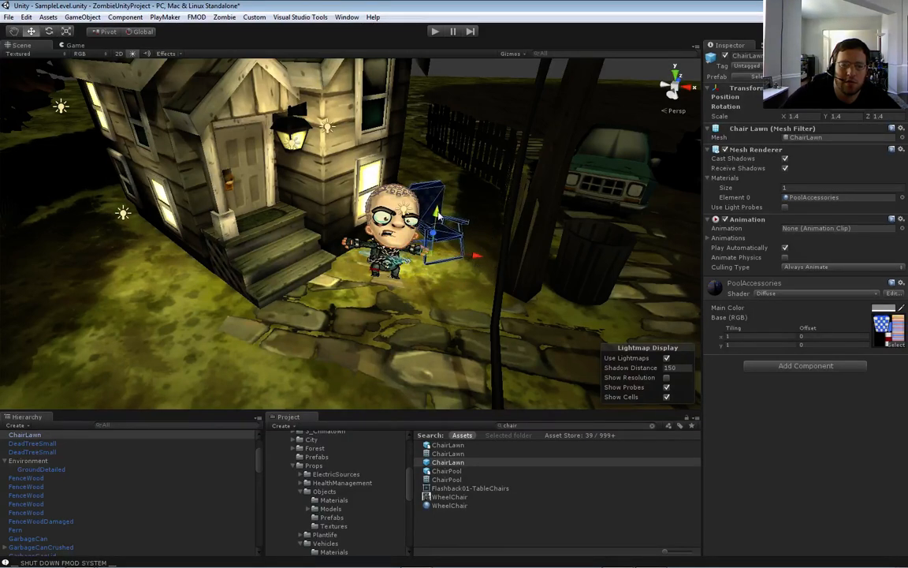
pyautogui.moveTo(445, 224); pyautogui.dragTo(443, 222)
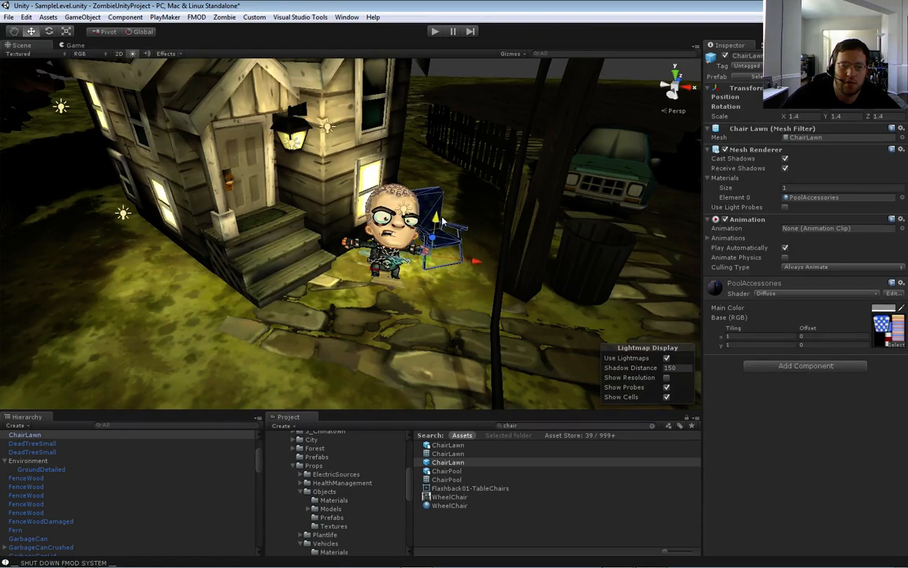
# Add the ChairPool model and place it on the lawn in front of the porch steps, lowered to the ground
pyautogui.moveTo(448, 470); pyautogui.dragTo(325, 289)
pyautogui.press('e')
pyautogui.press('w')
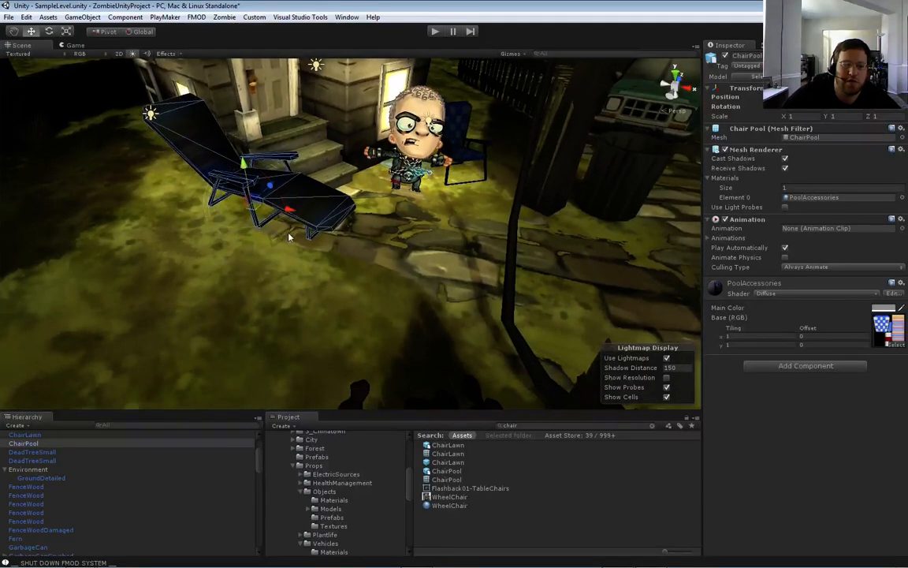
pyautogui.press('e')
pyautogui.press('w')
pyautogui.moveTo(245, 185); pyautogui.dragTo(198, 302)
pyautogui.click(214, 260)
pyautogui.click(185, 277)
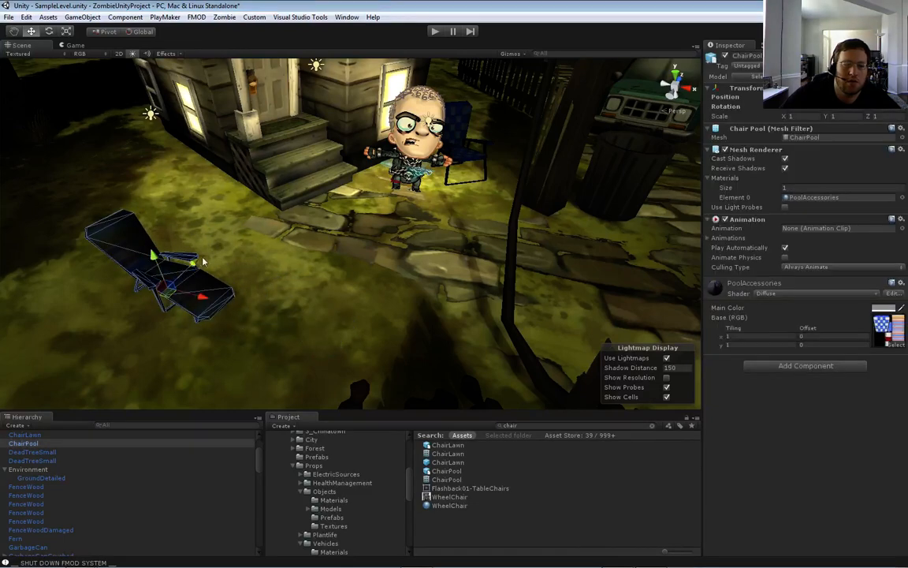
pyautogui.moveTo(199, 262); pyautogui.dragTo(280, 209)
# Move the Player zombie along the road, farther away from the parked police car
pyautogui.moveTo(280, 209); pyautogui.dragTo(429, 212, button='right')
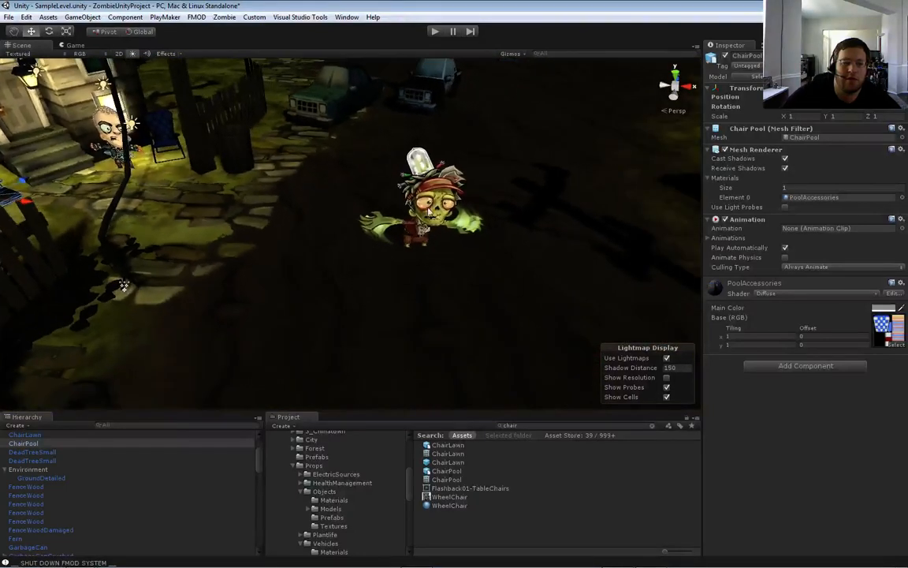
pyautogui.click(449, 206)
pyautogui.moveTo(417, 275); pyautogui.dragTo(455, 264, button='right')
pyautogui.press('s')
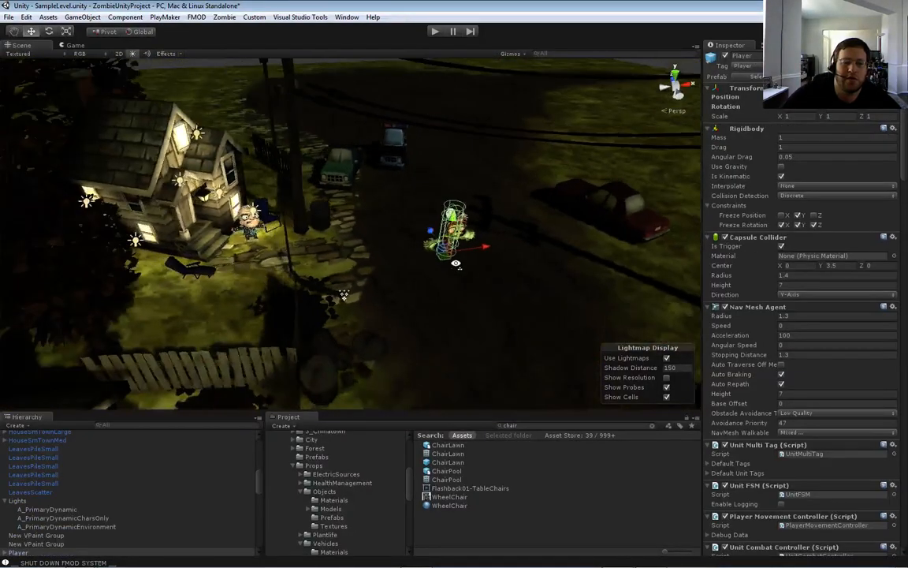
pyautogui.moveTo(431, 231); pyautogui.dragTo(471, 323)
# Examine the street between the Player and the punker's yard, and the view towards the parked cars
pyautogui.moveTo(418, 321); pyautogui.dragTo(379, 321, button='right')
pyautogui.press('d')
pyautogui.press('w')
pyautogui.press('e')
pyautogui.press('a')
pyautogui.press('s')
pyautogui.press('d')
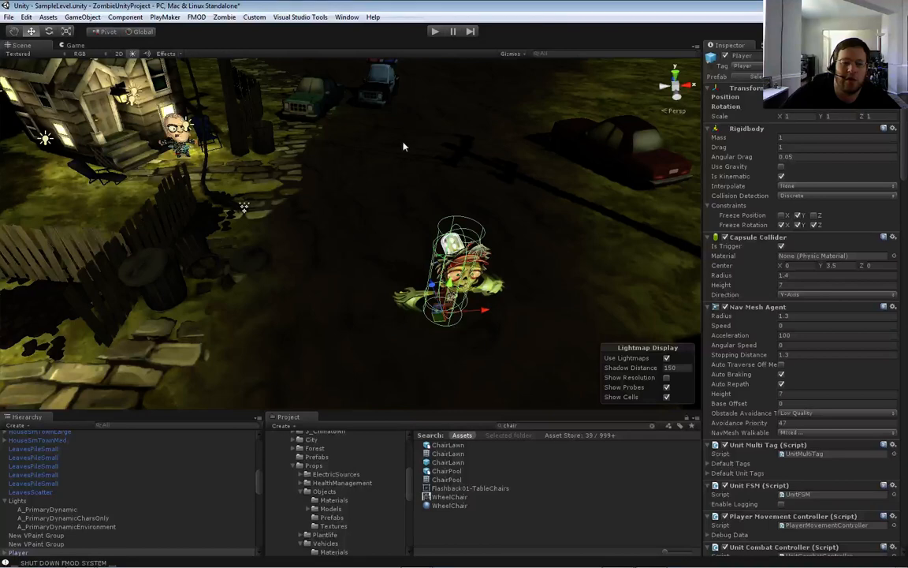
pyautogui.press('w')
pyautogui.moveTo(404, 188); pyautogui.dragTo(404, 189, button='right')
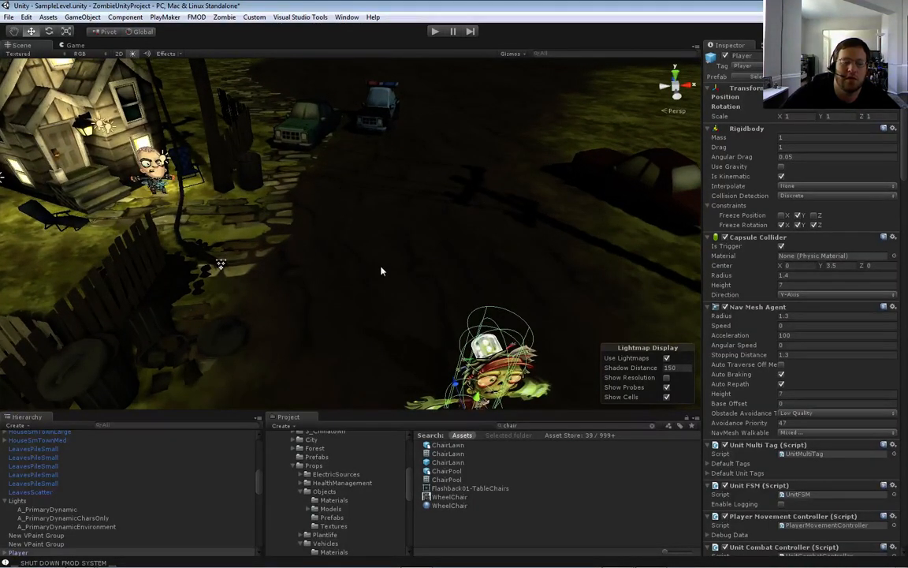
pyautogui.moveTo(420, 271); pyautogui.dragTo(422, 252, button='right')
pyautogui.press('w')
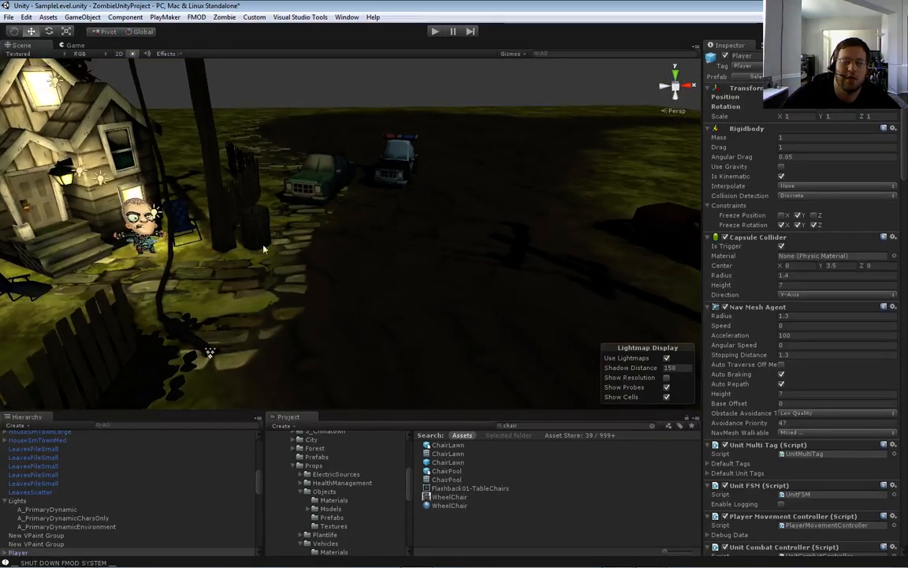
# Select Punker02Melee by the house and examine its placement relative to the Player and the surrounding street
pyautogui.click(142, 230)
pyautogui.moveTo(353, 298); pyautogui.dragTo(338, 331, button='right')
pyautogui.press('a')
pyautogui.press('w')
pyautogui.press('d')
pyautogui.press('s')
pyautogui.press('d')
pyautogui.press('a')
pyautogui.press('w')
pyautogui.press('s')
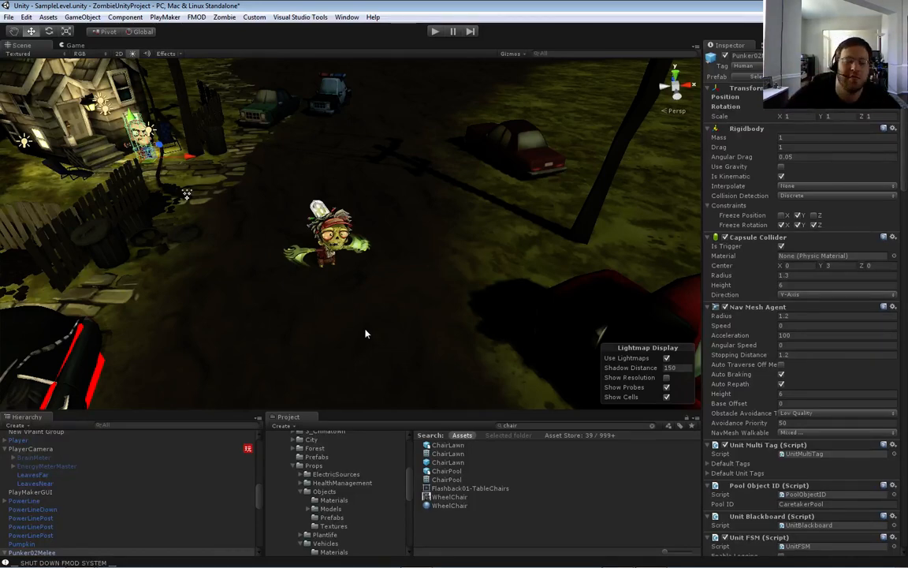
pyautogui.moveTo(365, 334); pyautogui.dragTo(213, 239, button='right')
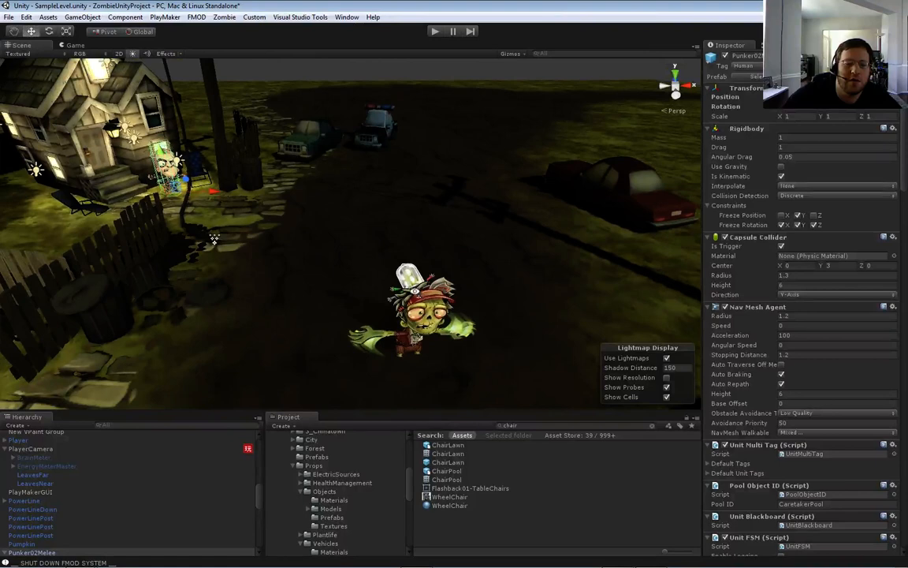
# Open the PlayMaker editor, reposition its window over the scene, and shorten it to uncover the project assets
pyautogui.click(165, 18)
pyautogui.click(175, 29)
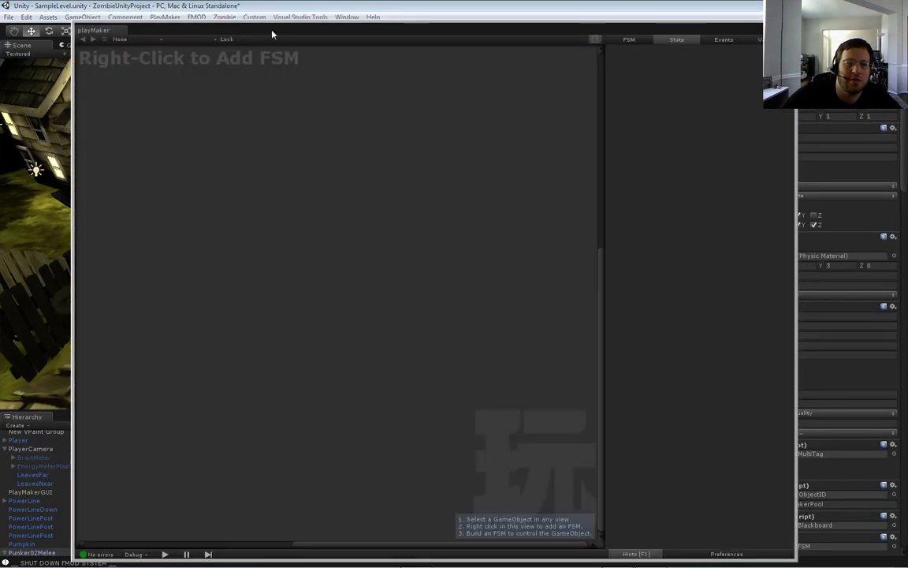
pyautogui.moveTo(272, 33); pyautogui.dragTo(329, 69)
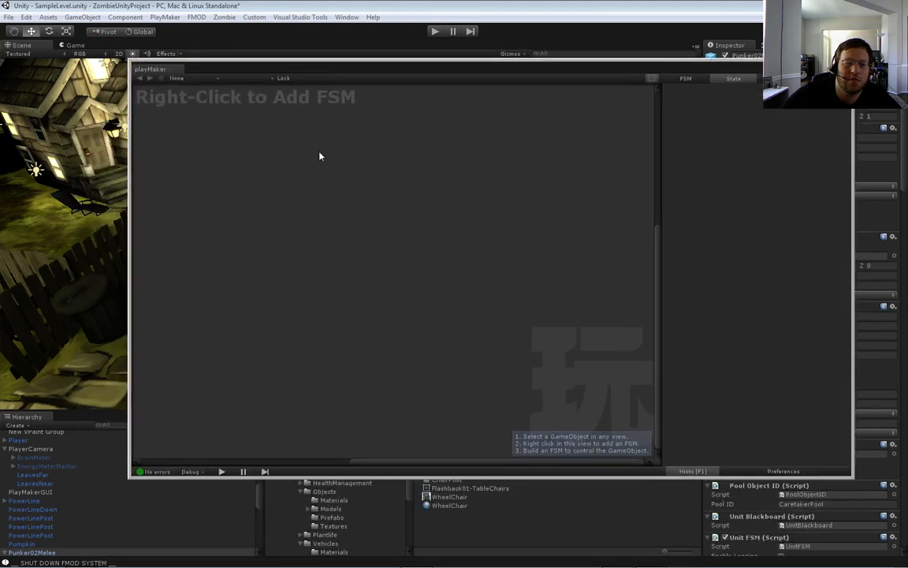
pyautogui.moveTo(375, 478); pyautogui.dragTo(379, 420)
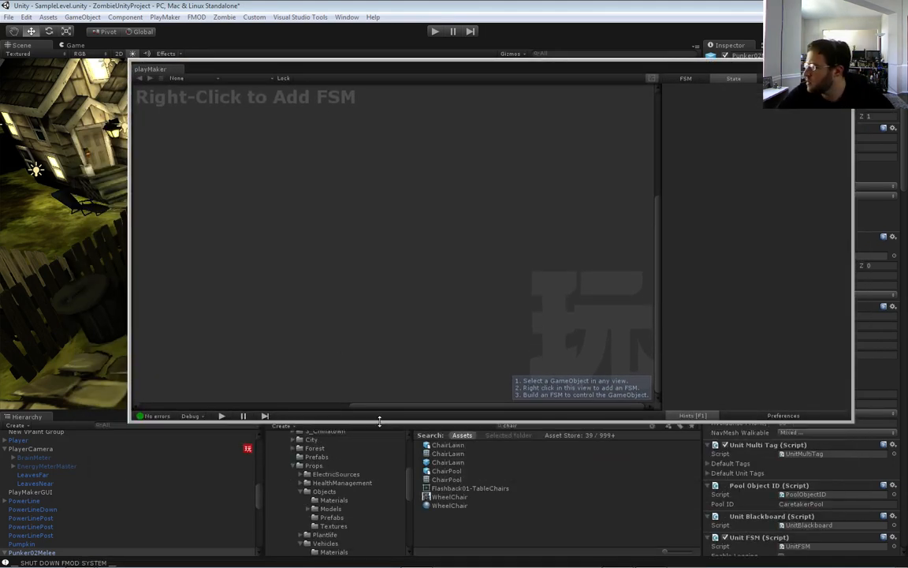